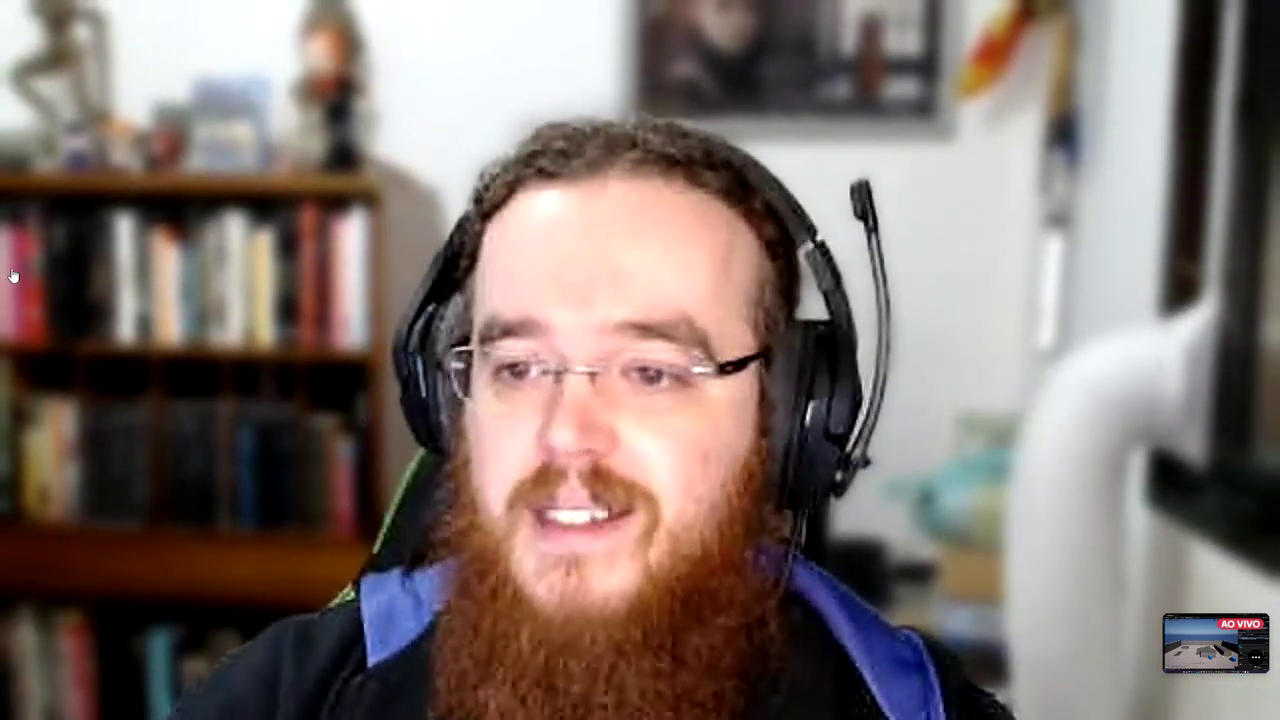
Step: Show all call members and switch from the webcam to the 'BP Básico' screen share
mouse_move(675, 678)
click(646, 656)
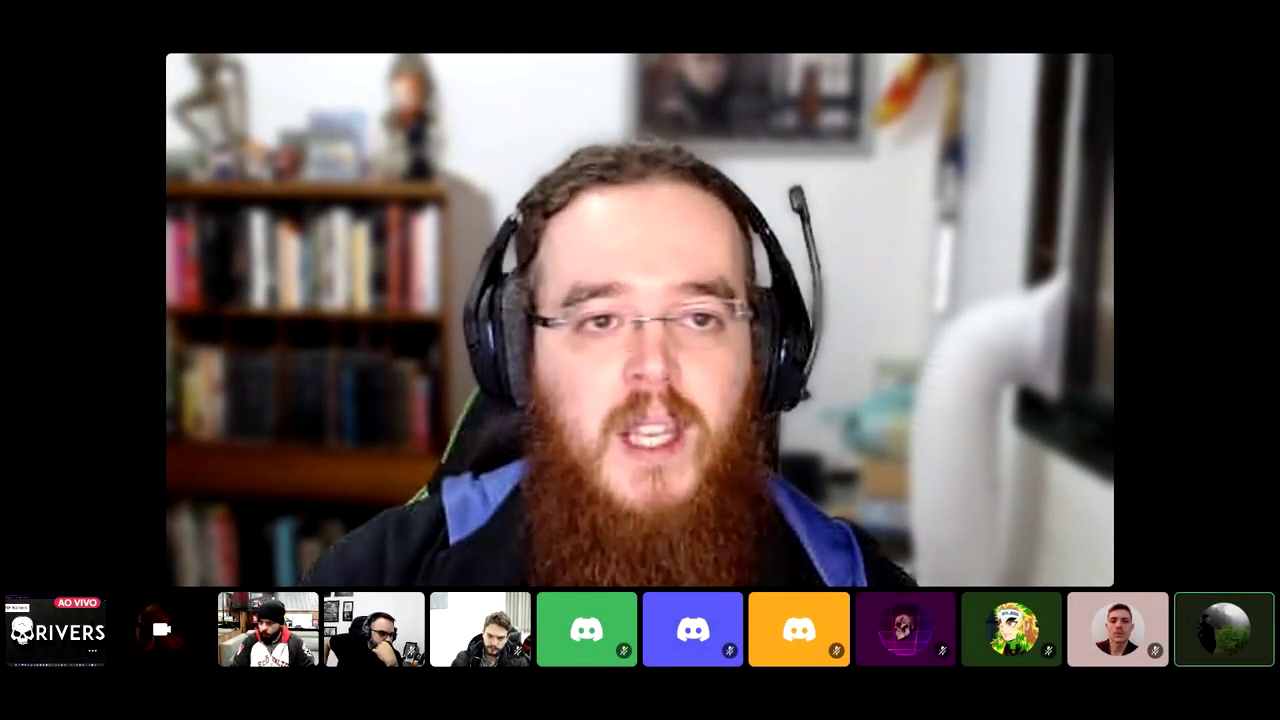
mouse_move(798, 413)
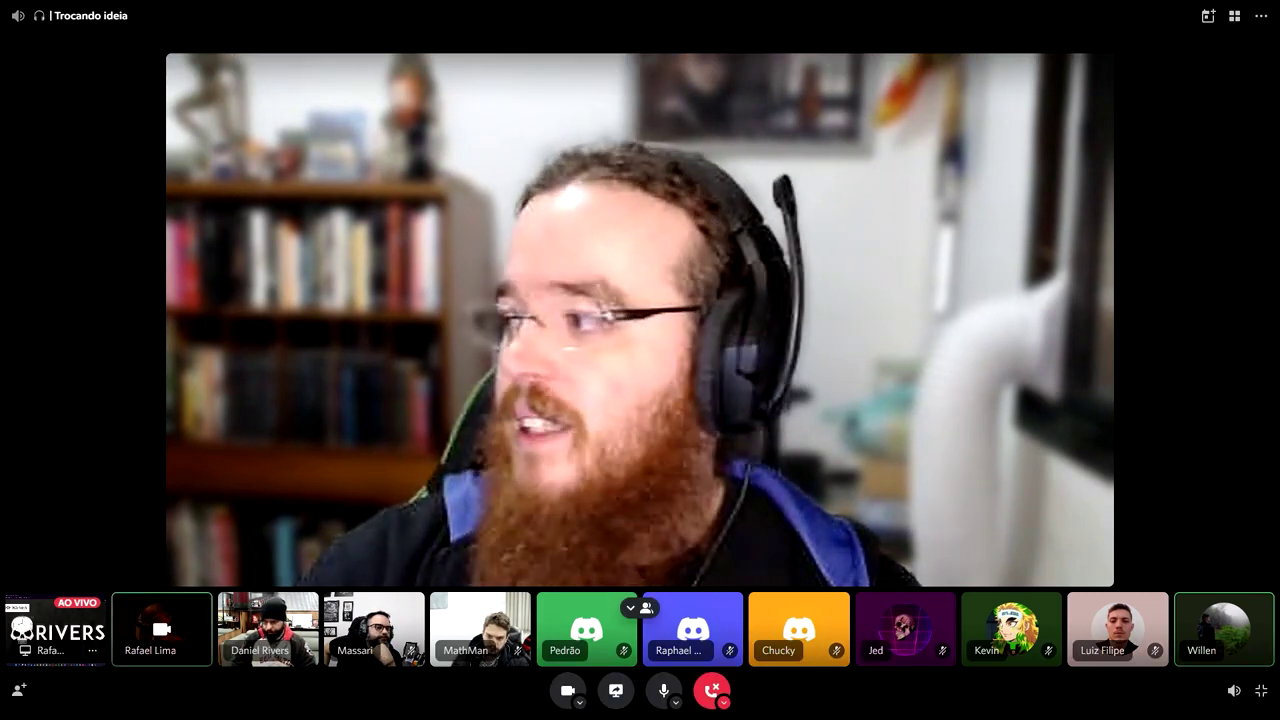
click(55, 612)
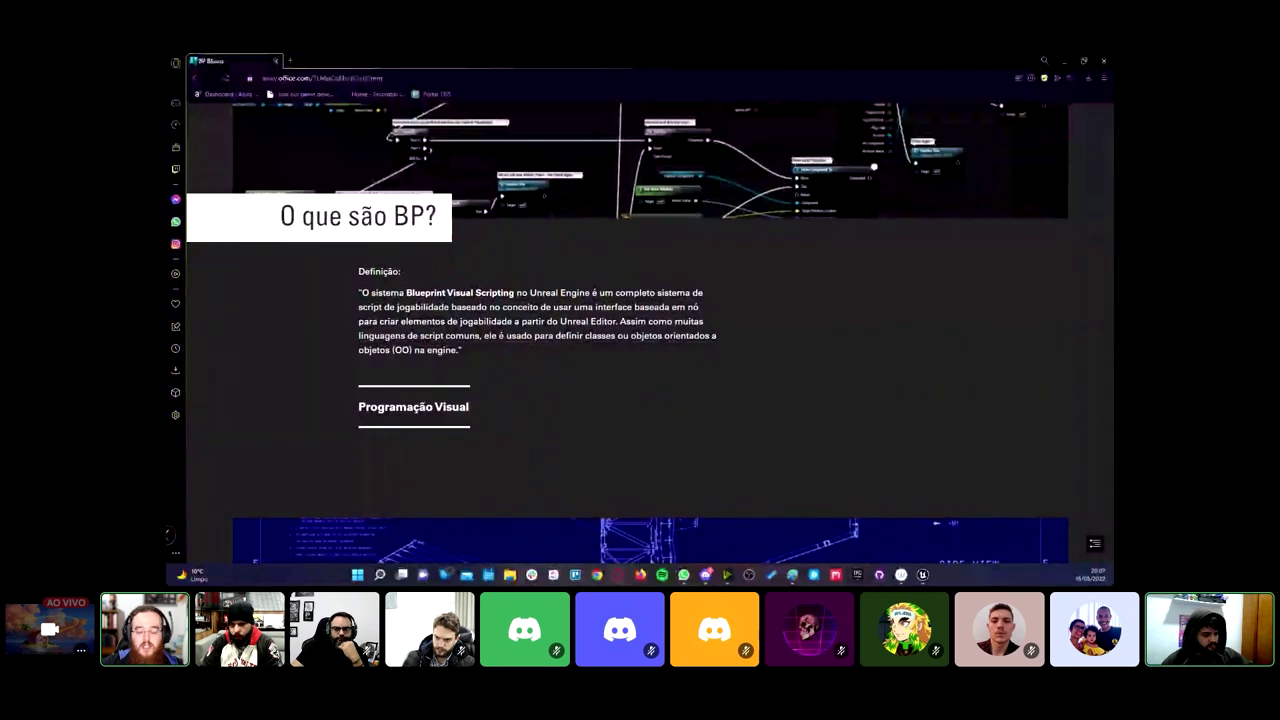
key(alt+Tab)
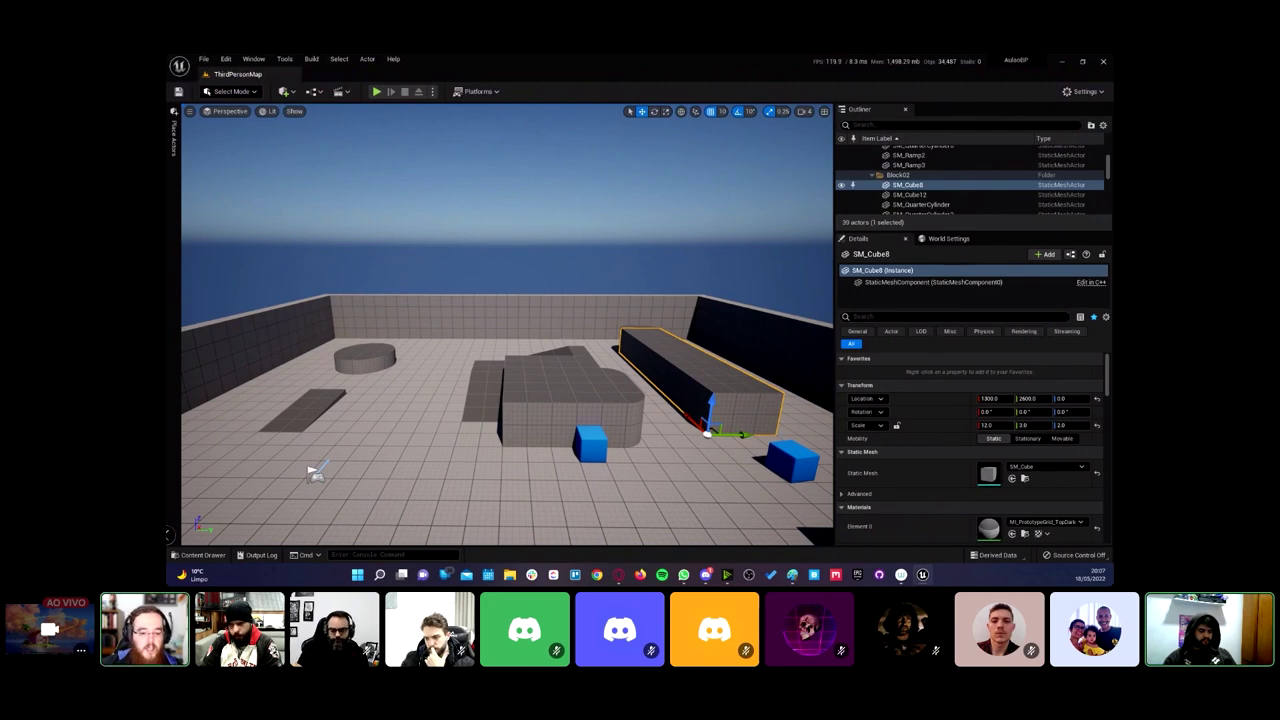
Step: Return to the Sway deck and scroll down to the 'Possíveis Utilizações' section
key(alt+Tab)
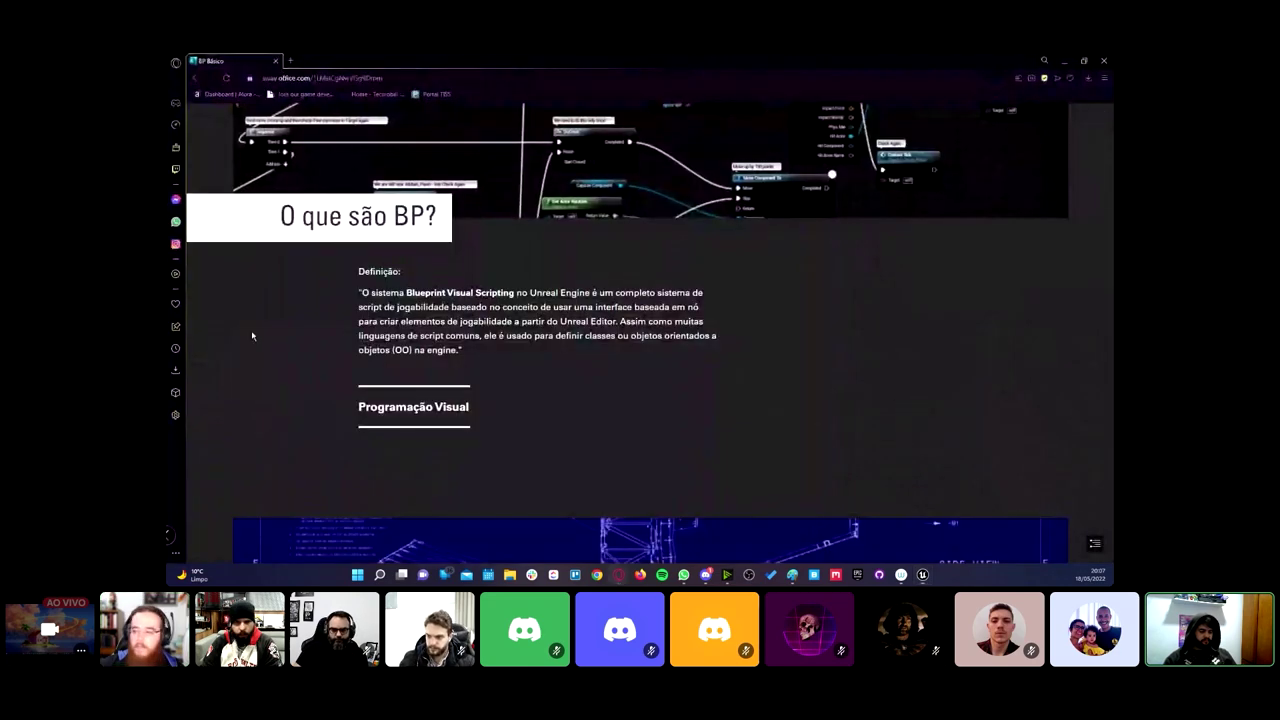
scroll(411, 374, down, 3)
scroll(411, 374, down, 3)
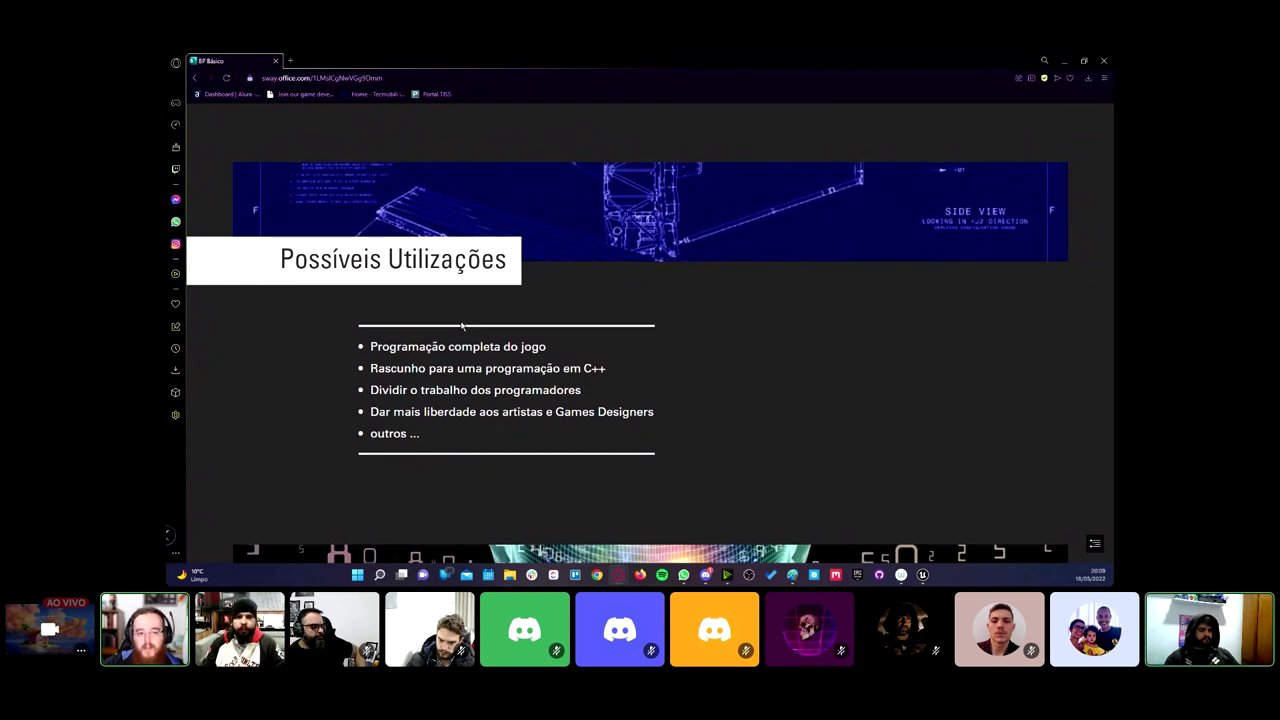
mouse_move(620, 625)
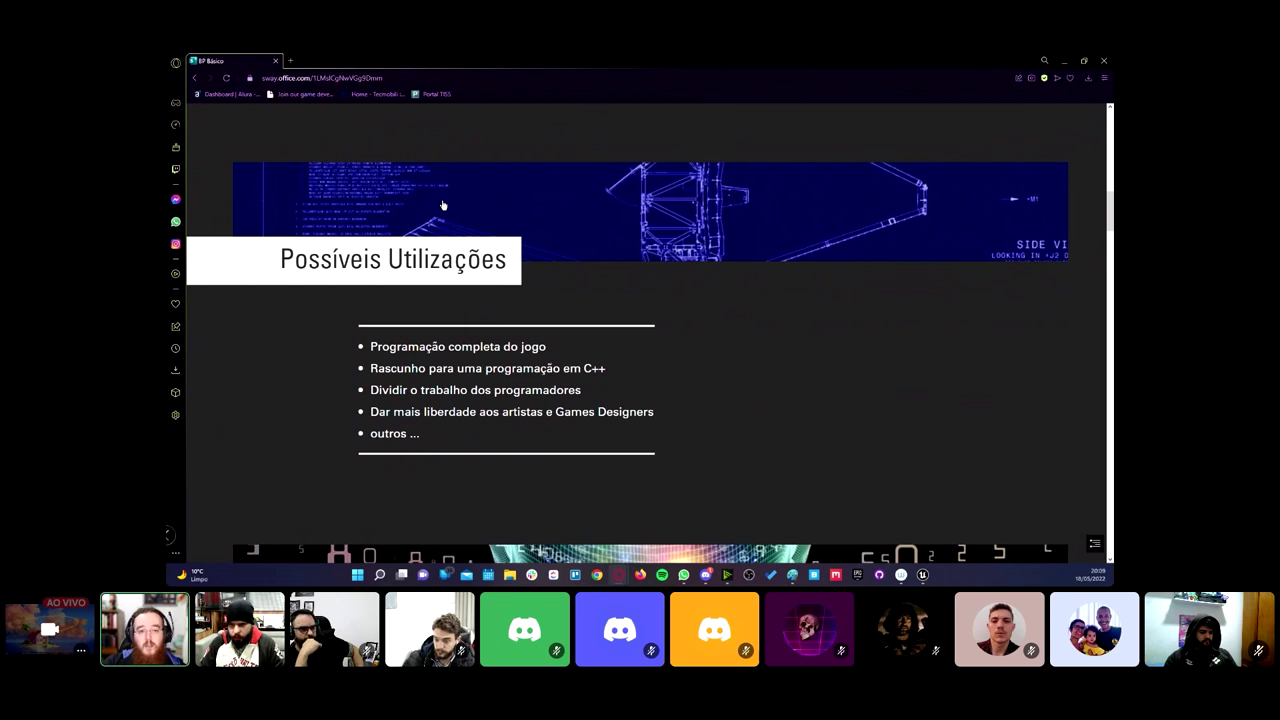
scroll(448, 403, down, 1)
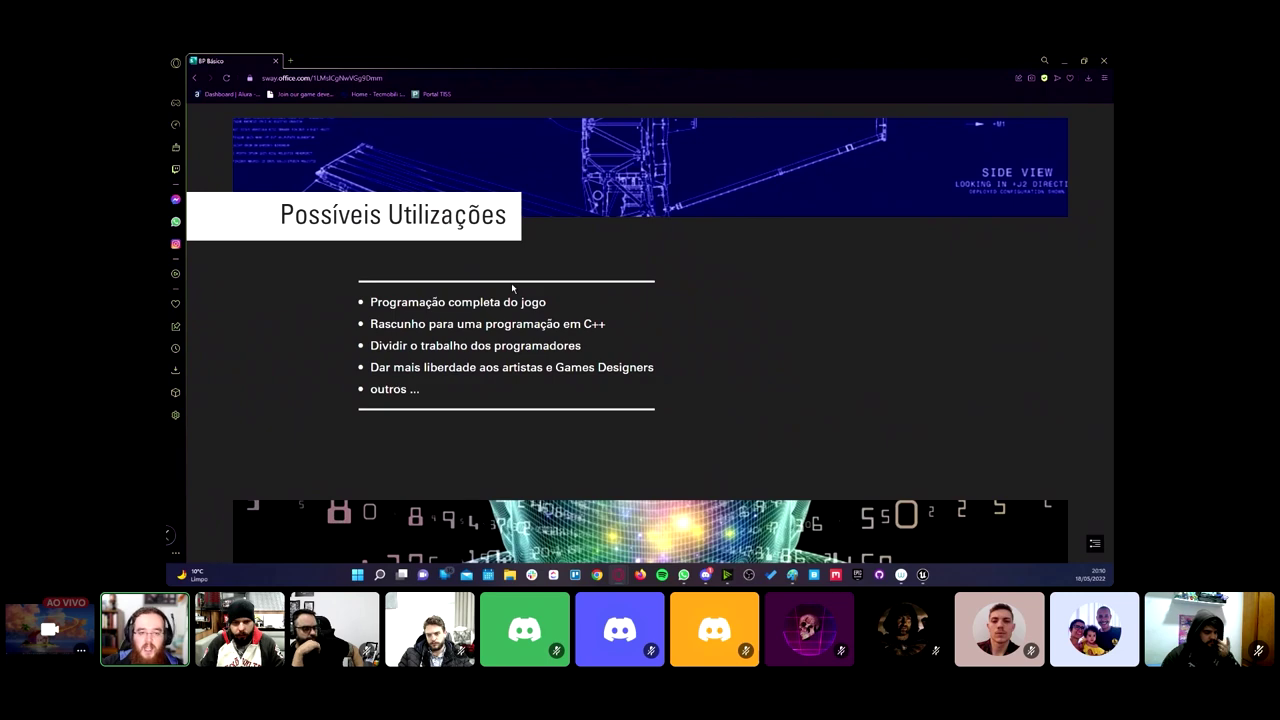
Step: Scroll past 'Conhecimentos Necessários' to 'Programando sem código', then return to Unreal Editor
scroll(514, 283, down, 2)
scroll(514, 289, down, 2)
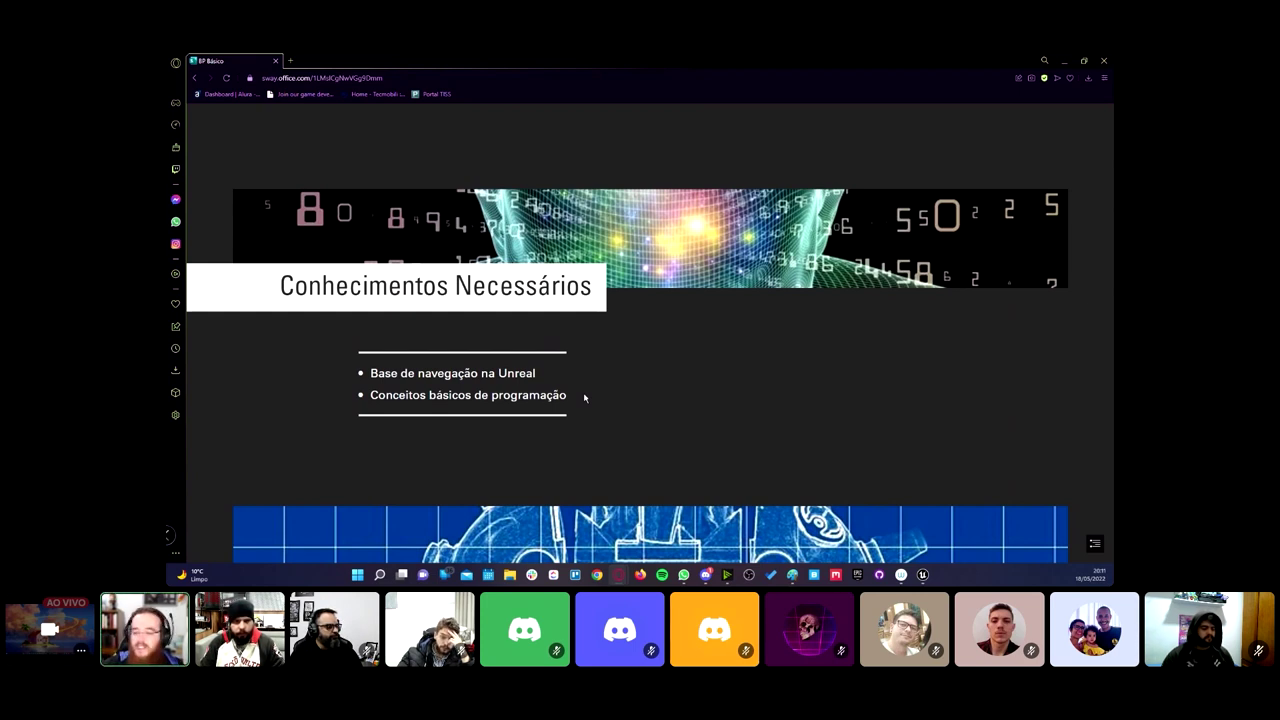
scroll(436, 324, down, 3)
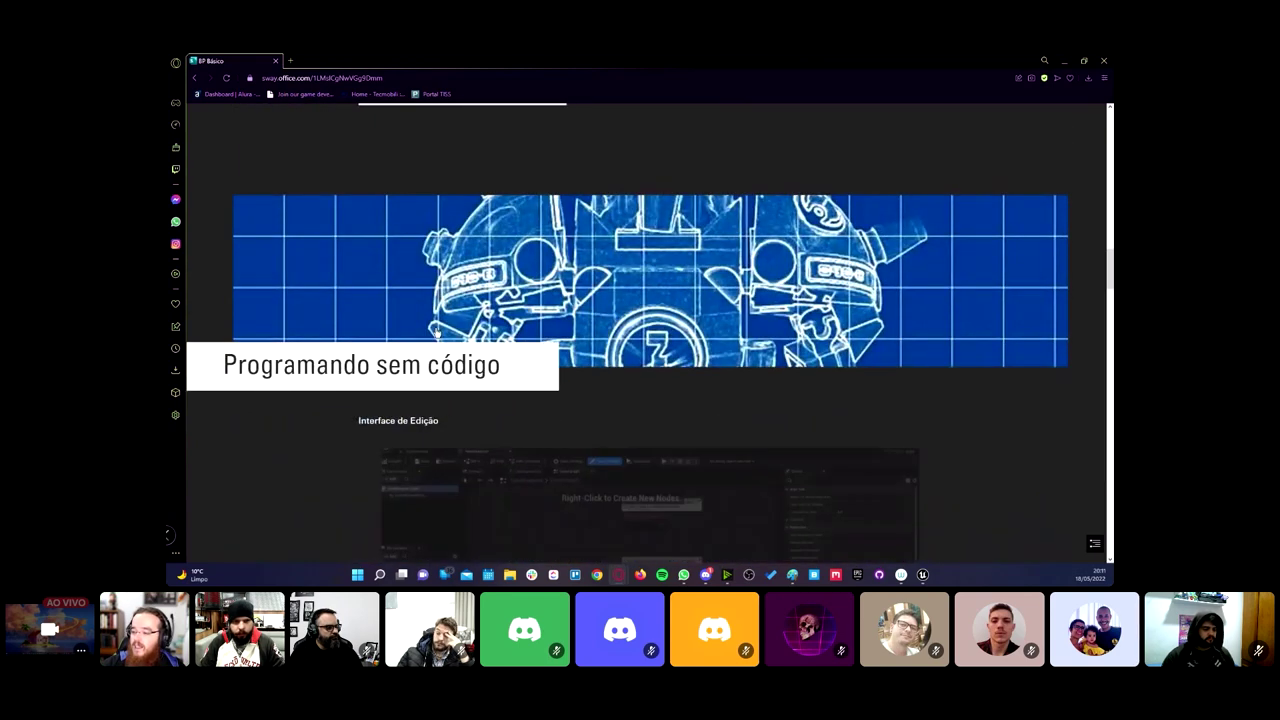
scroll(436, 330, down, 2)
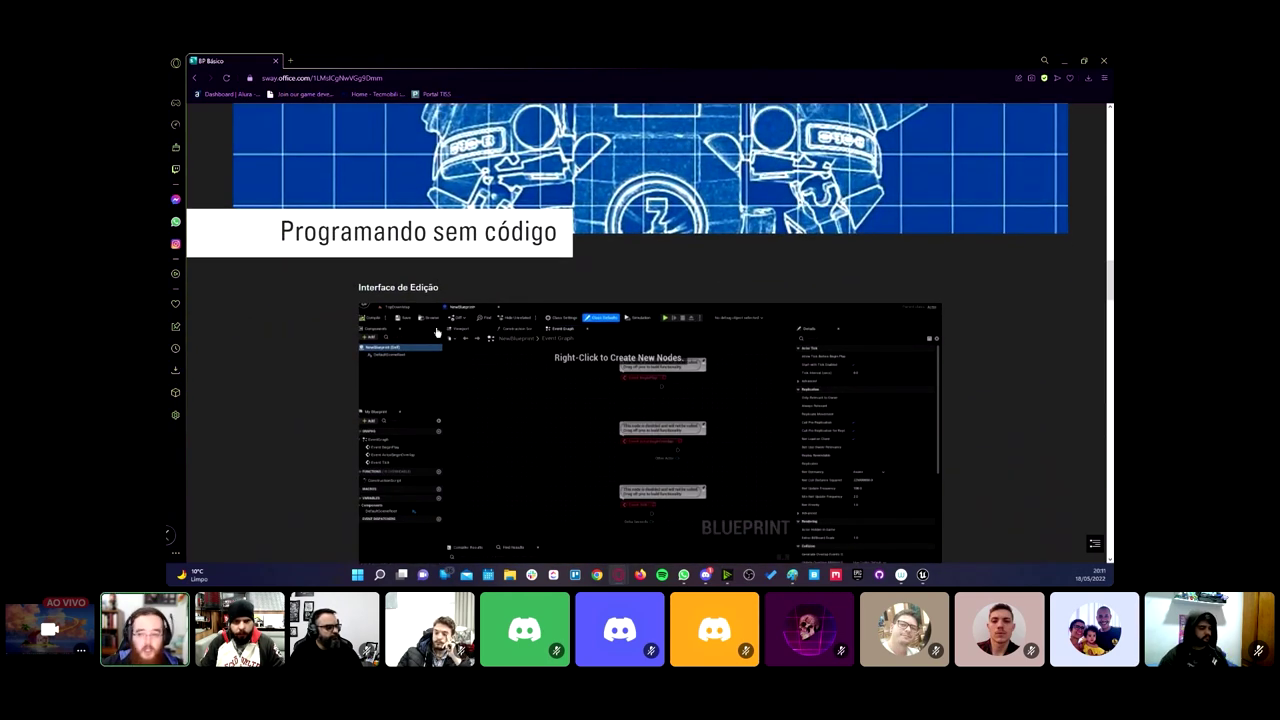
scroll(436, 333, down, 2)
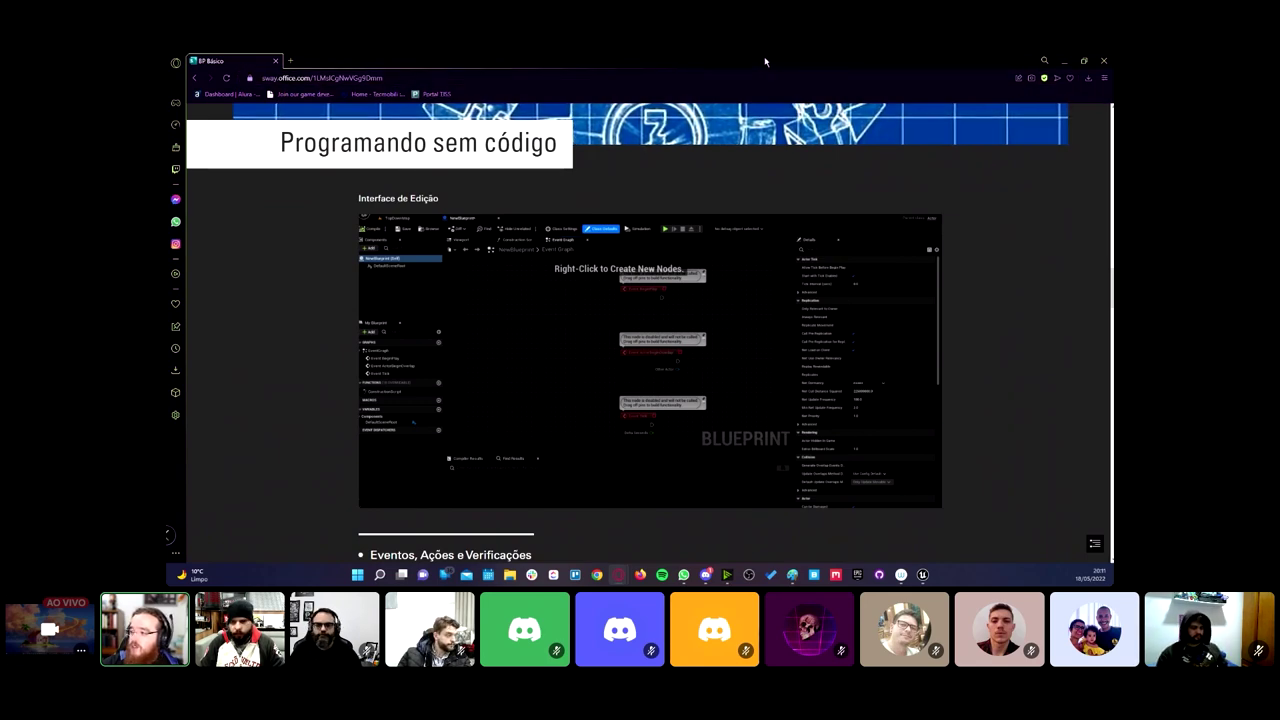
key(alt+Tab)
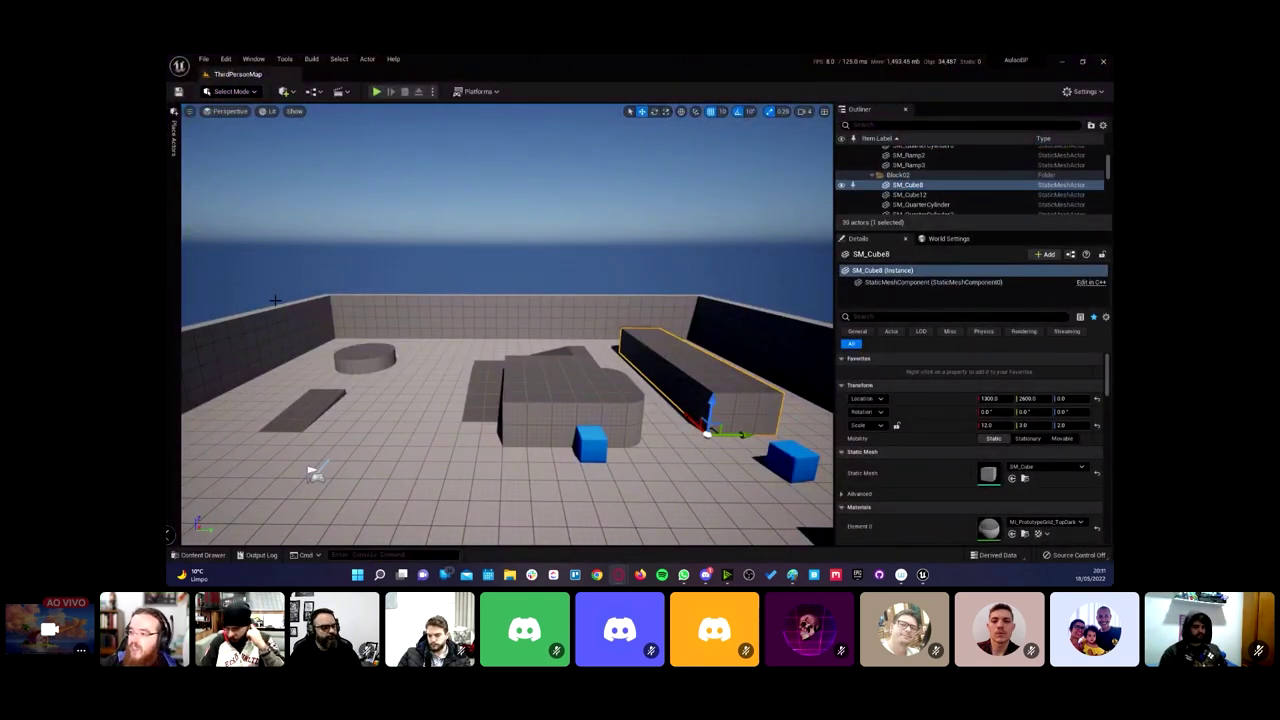
Step: Orbit the viewport over the floor, the horizon and sea, and the cylinder and ramps
right_drag(466, 206, 455, 317)
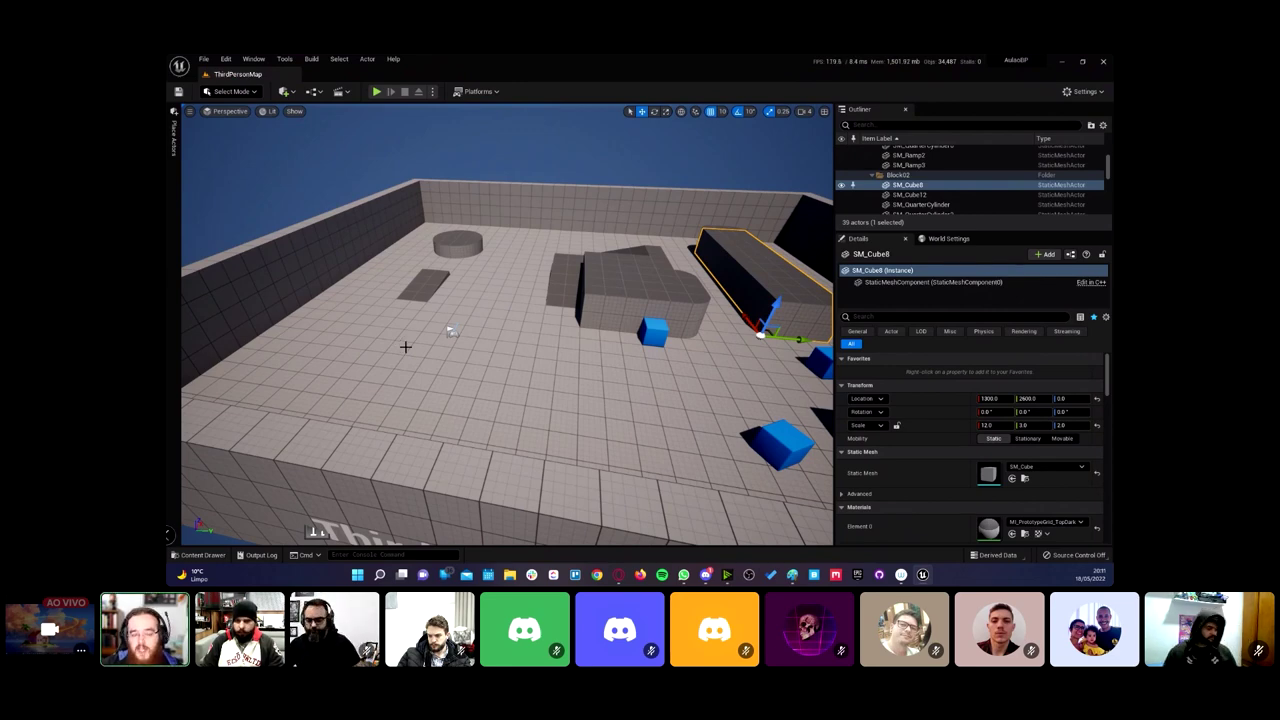
right_drag(486, 358, 631, 338)
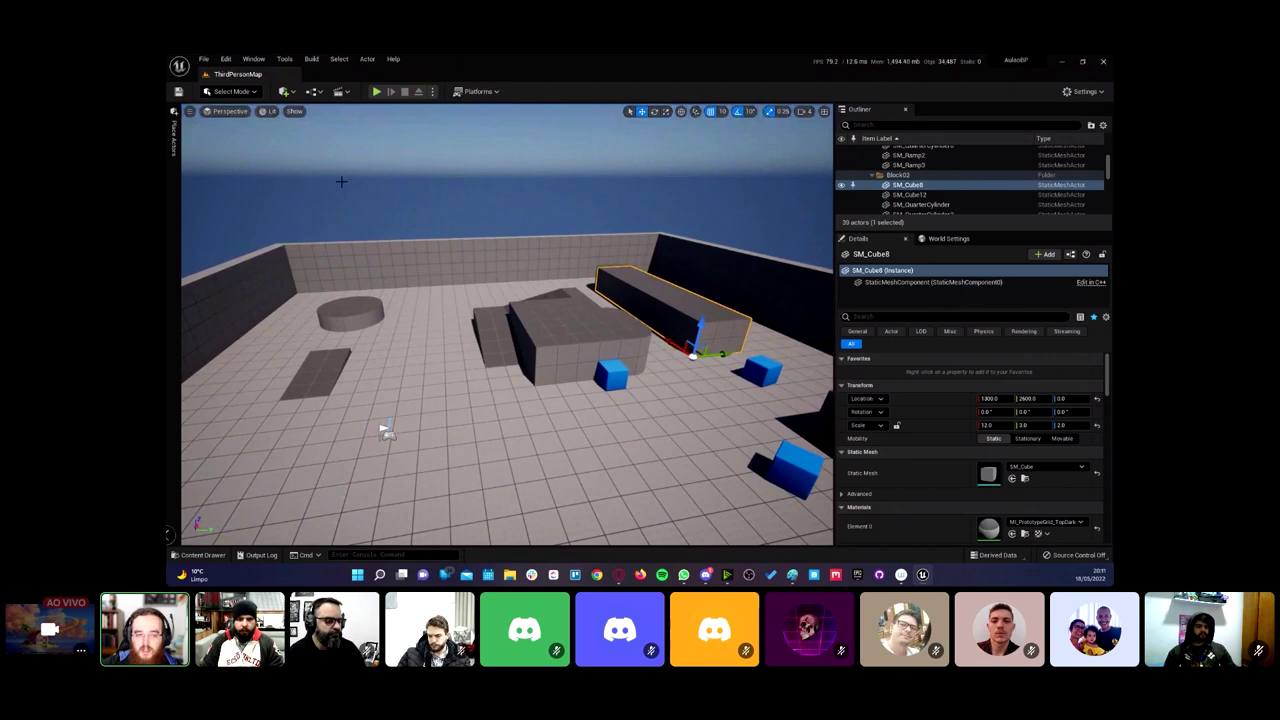
right_drag(431, 213, 456, 216)
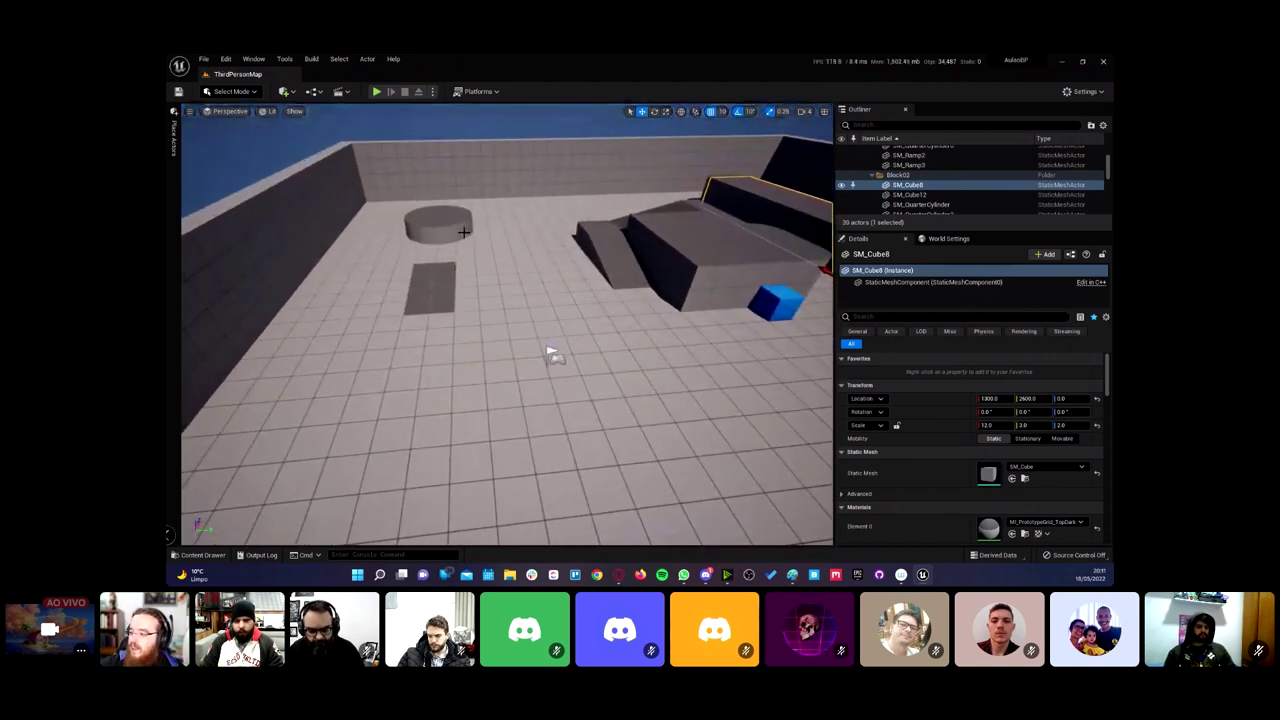
Step: Play-test the level, running and jumping the character, then stop and lower the view near the floor
click(376, 91)
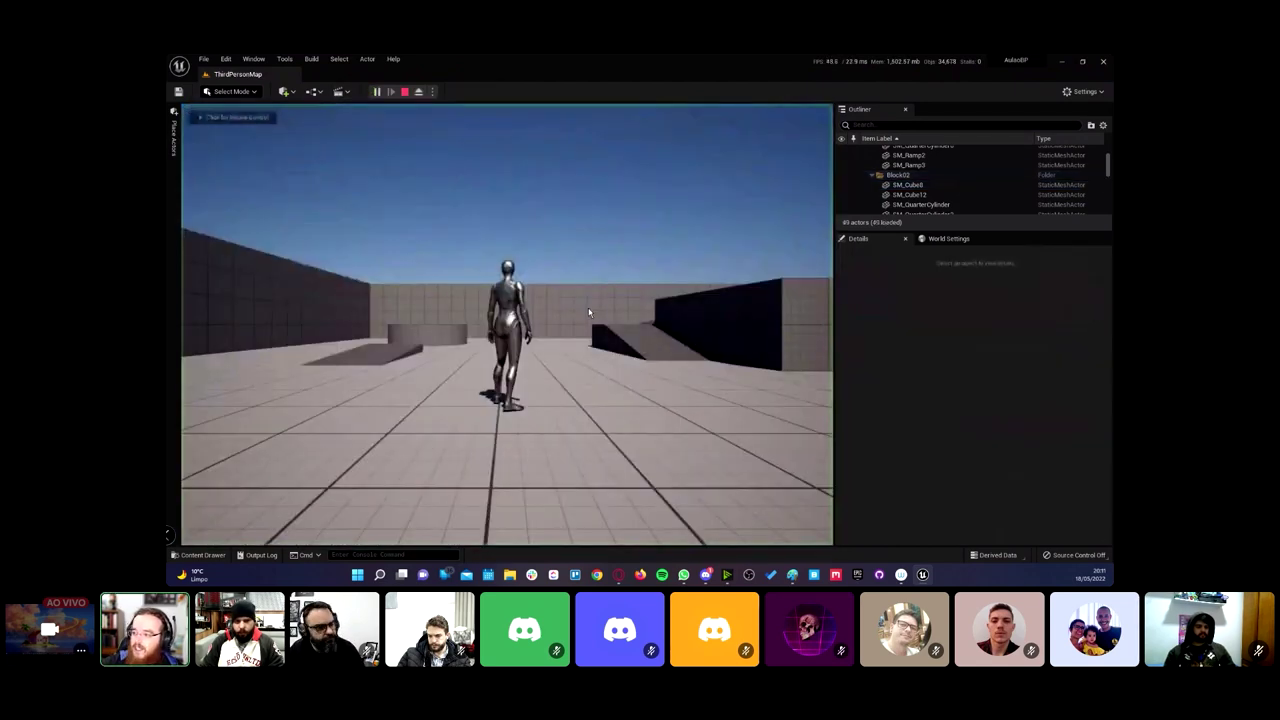
key(w)
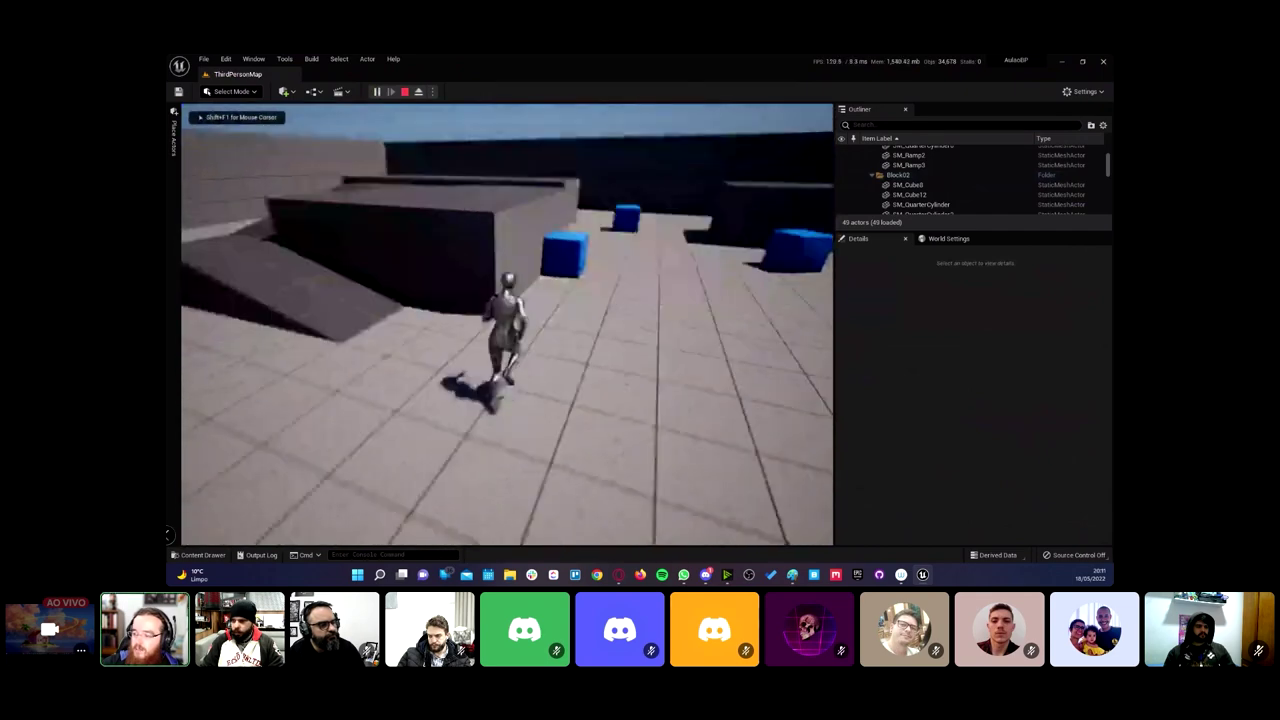
key(w)
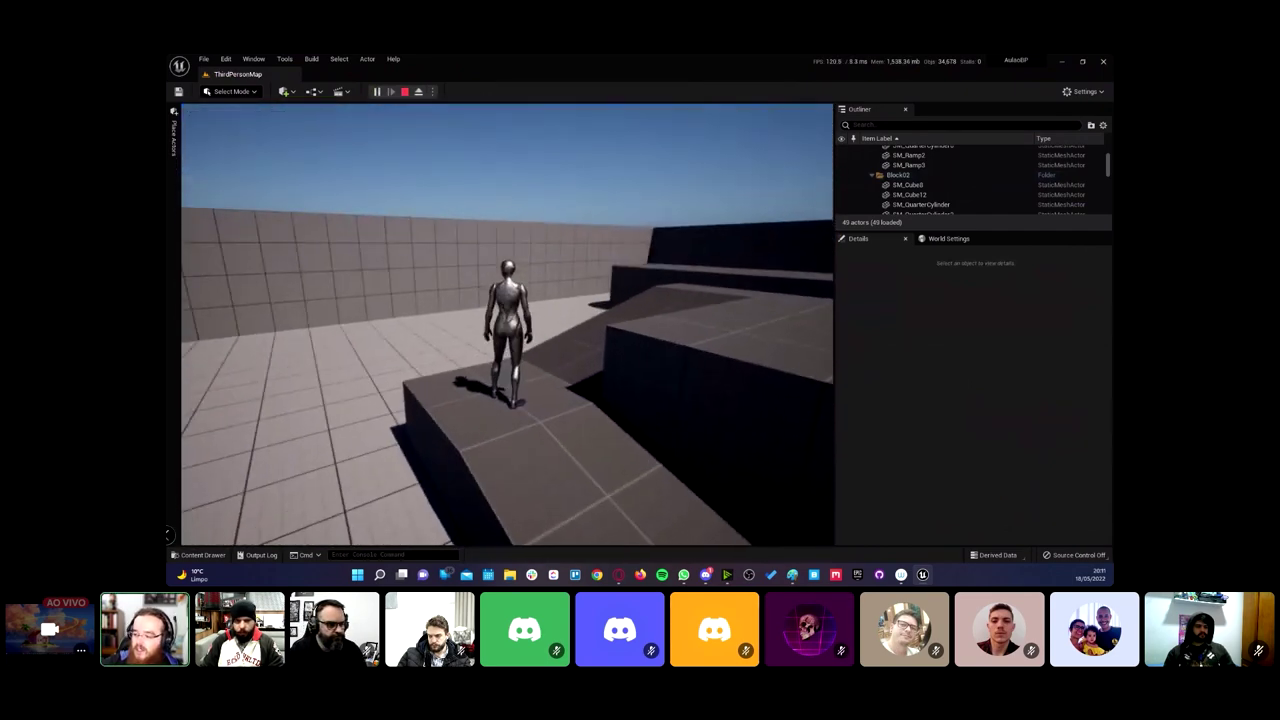
key(space)
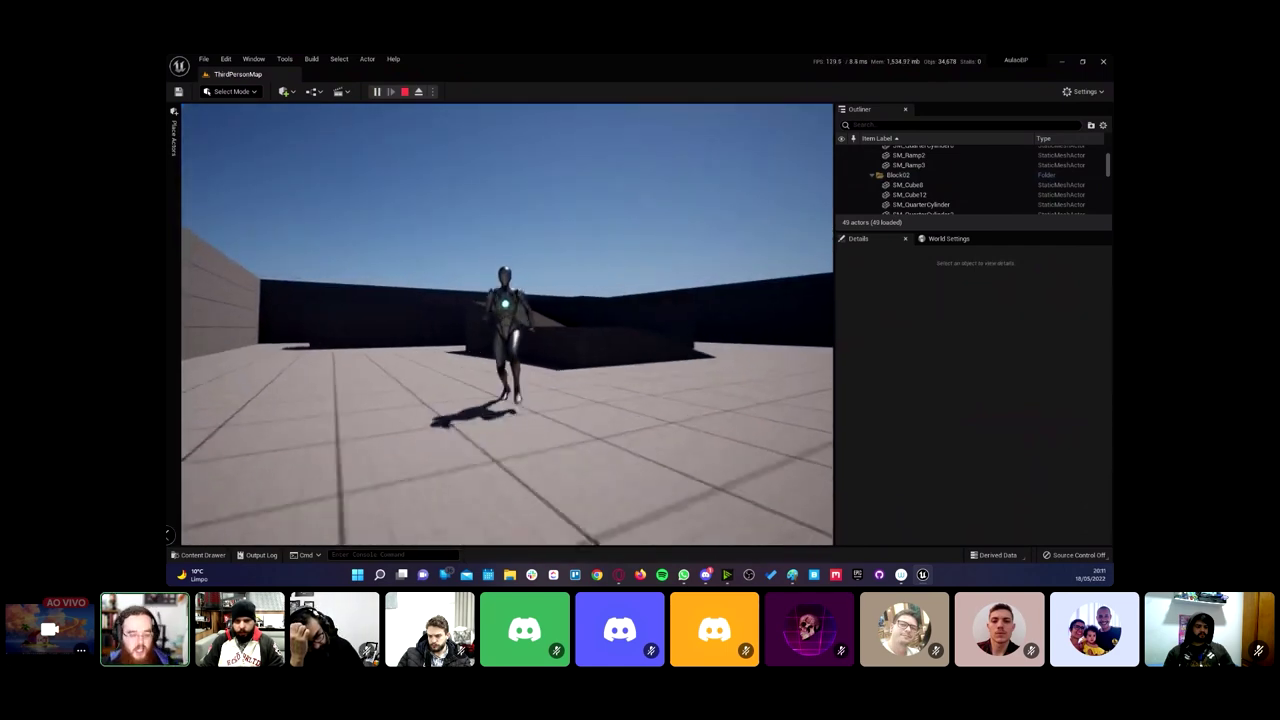
key(Escape)
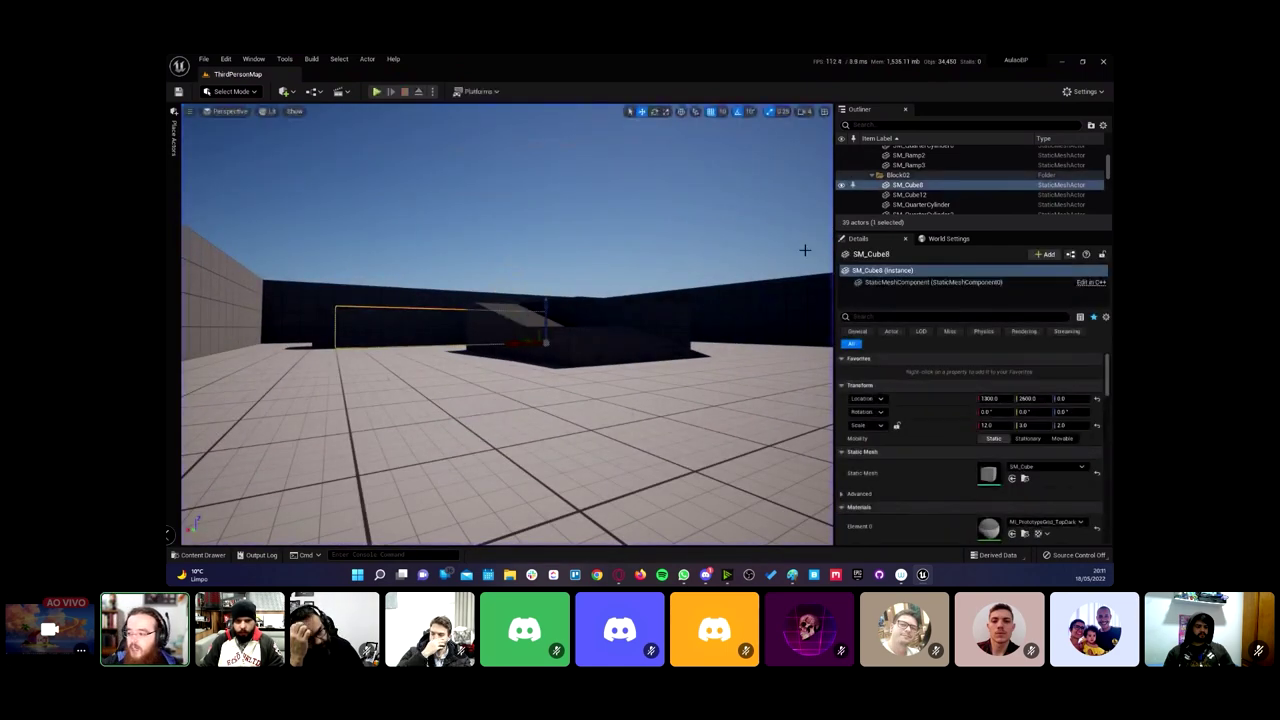
right_drag(492, 191, 544, 196)
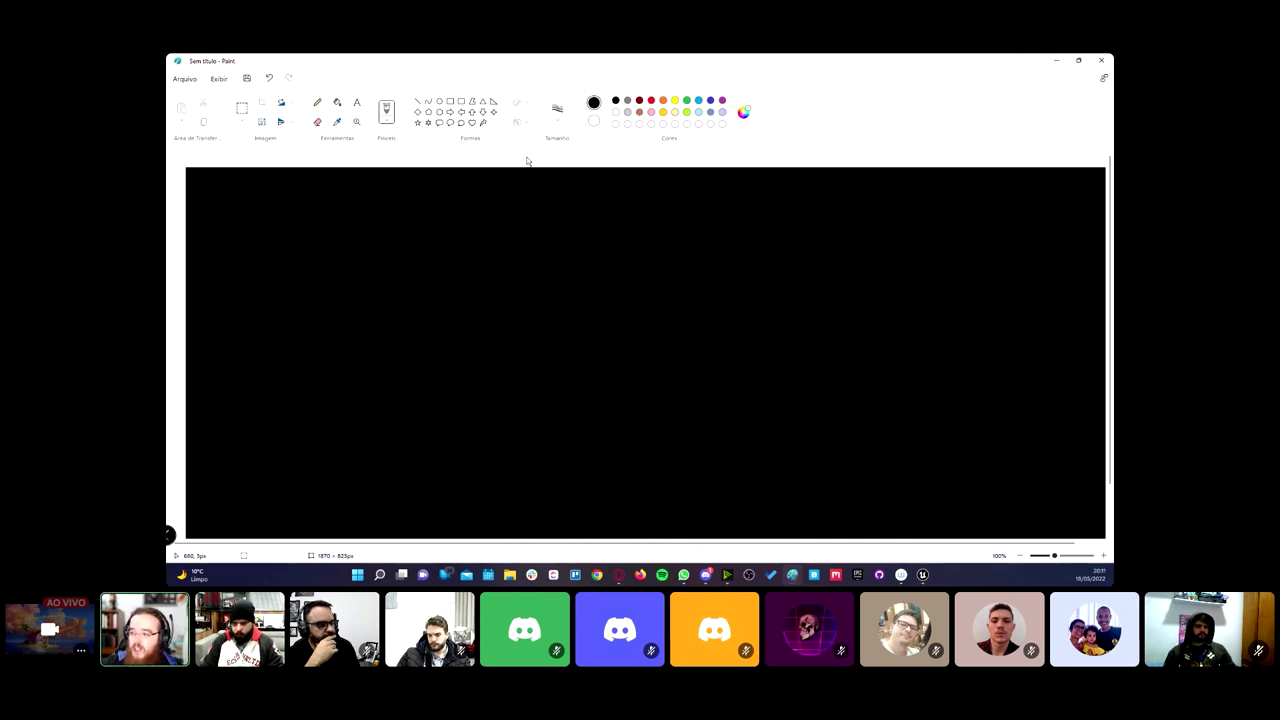
Step: Sketch white boxes joined by an arrow over a curve, pick red, and minimize Paint
click(616, 113)
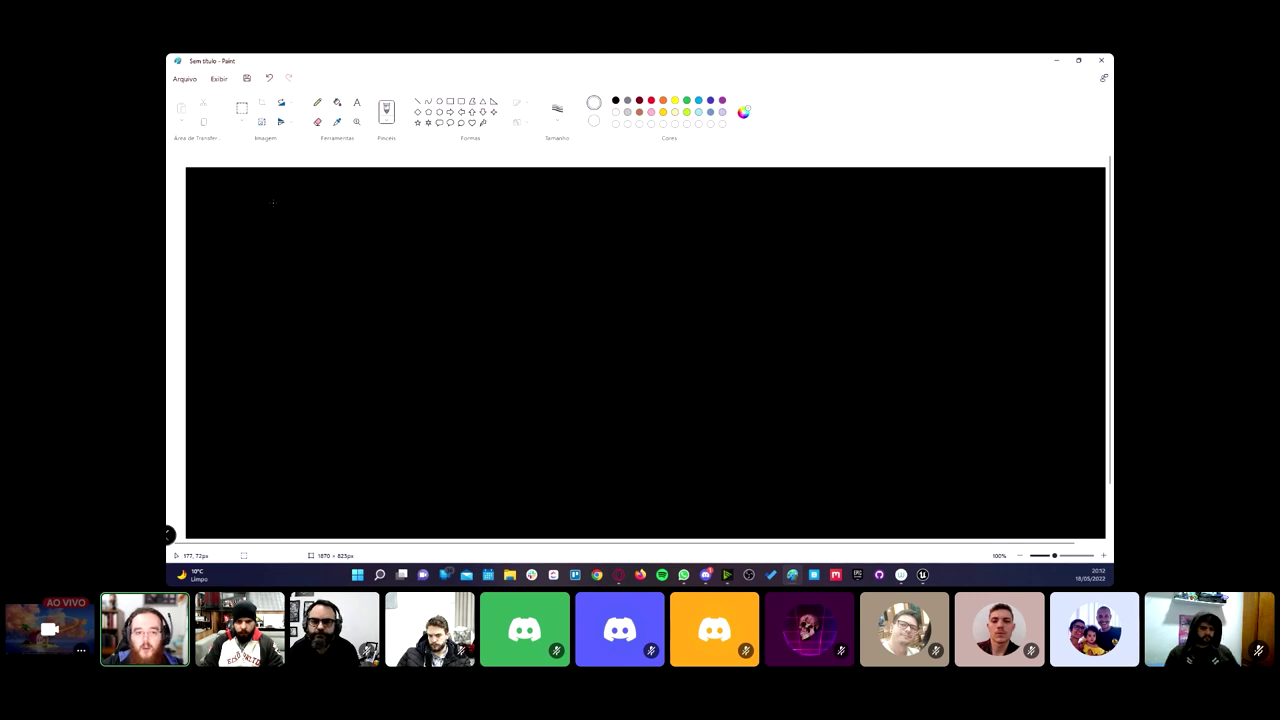
mouse_move(550, 524)
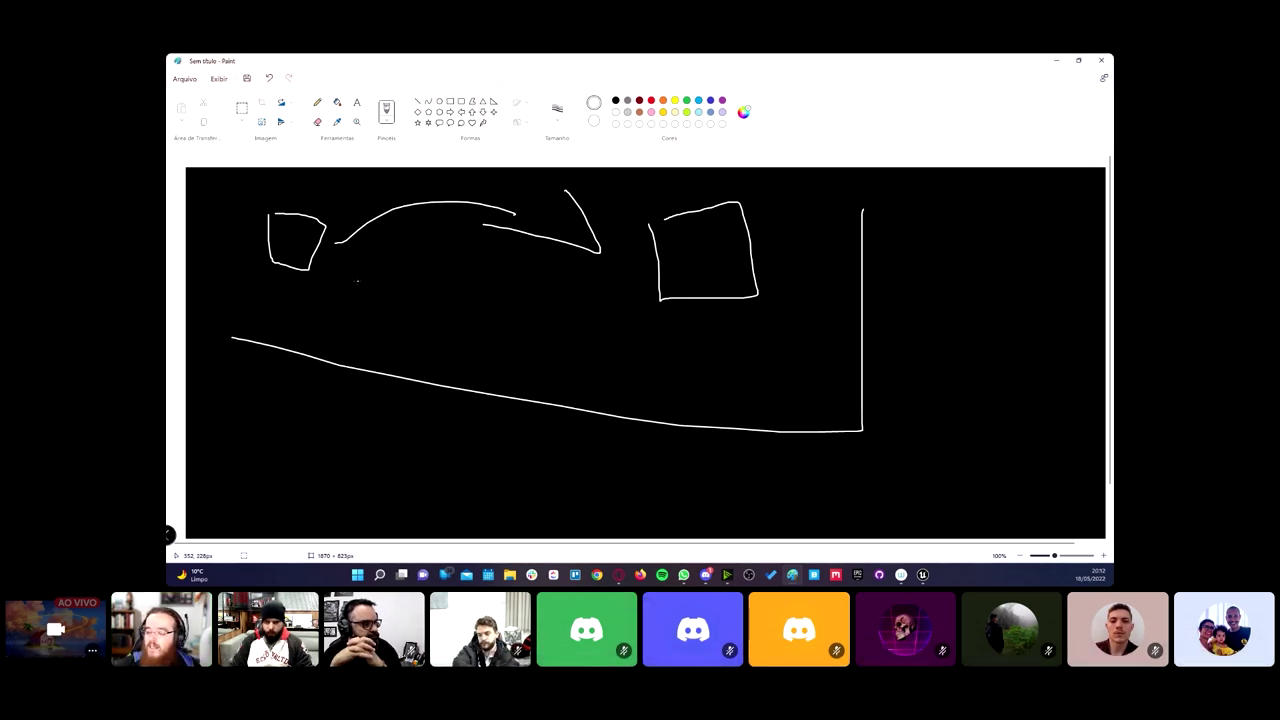
click(651, 100)
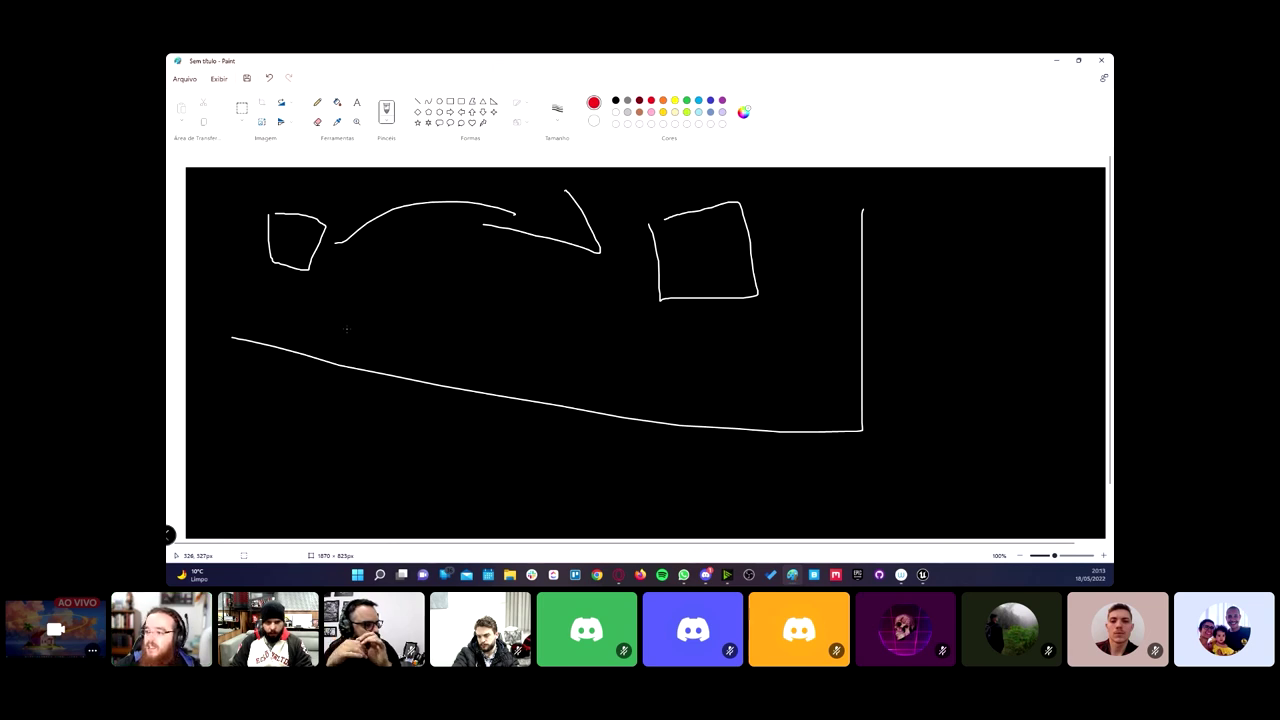
click(1056, 61)
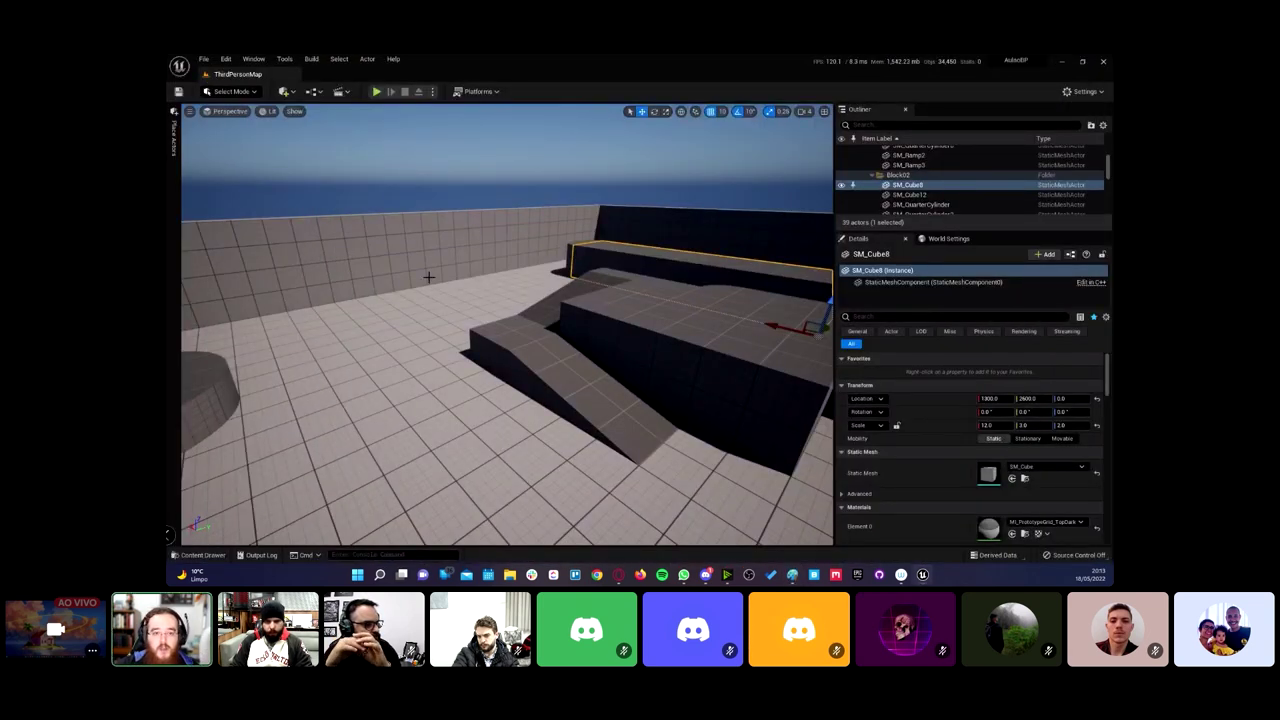
Step: Pull the view back over the whole level and open the Blueprints toolbar dropdown
right_drag(447, 279, 481, 174)
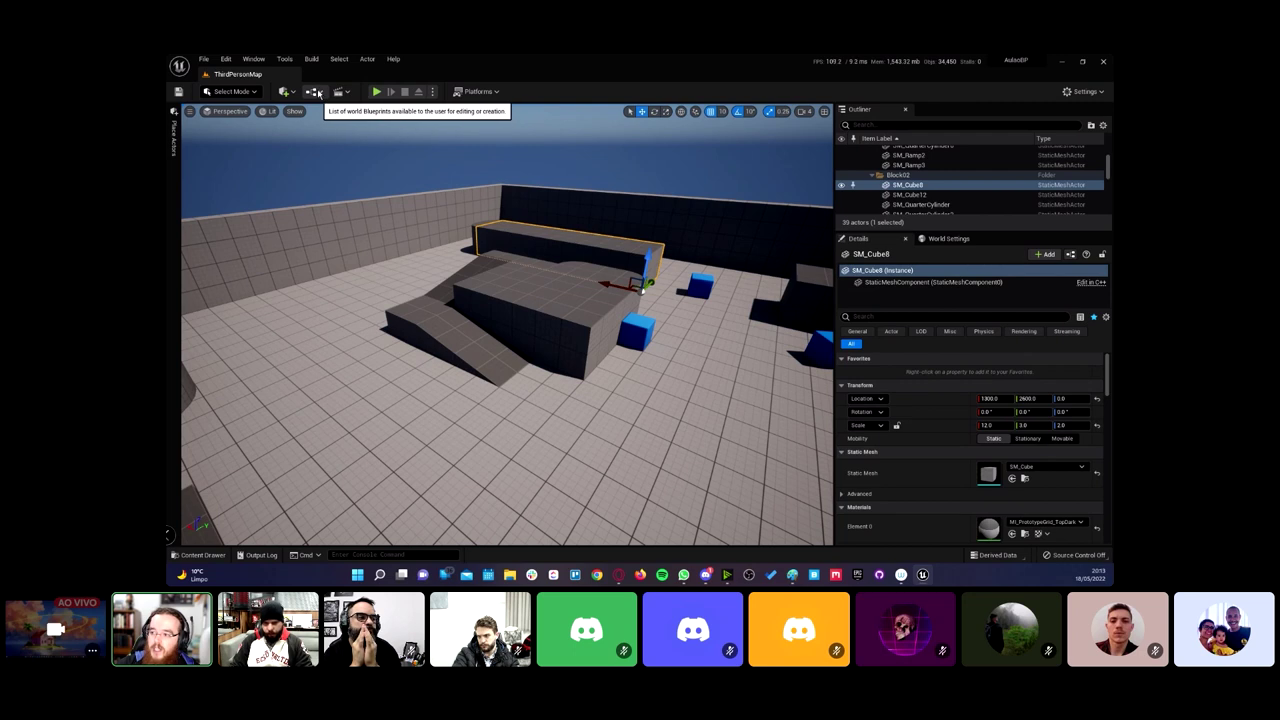
click(312, 91)
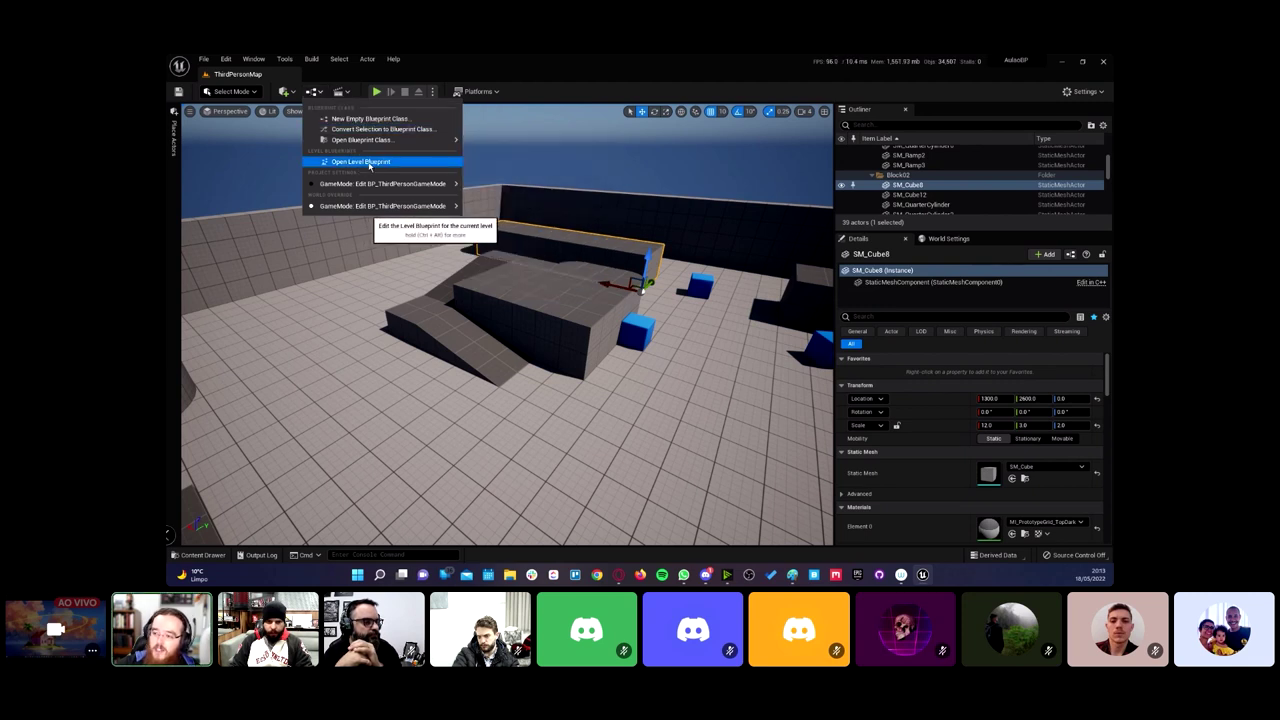
Step: Open the Level Blueprint and dock its window into the main editor's tab strip
click(364, 165)
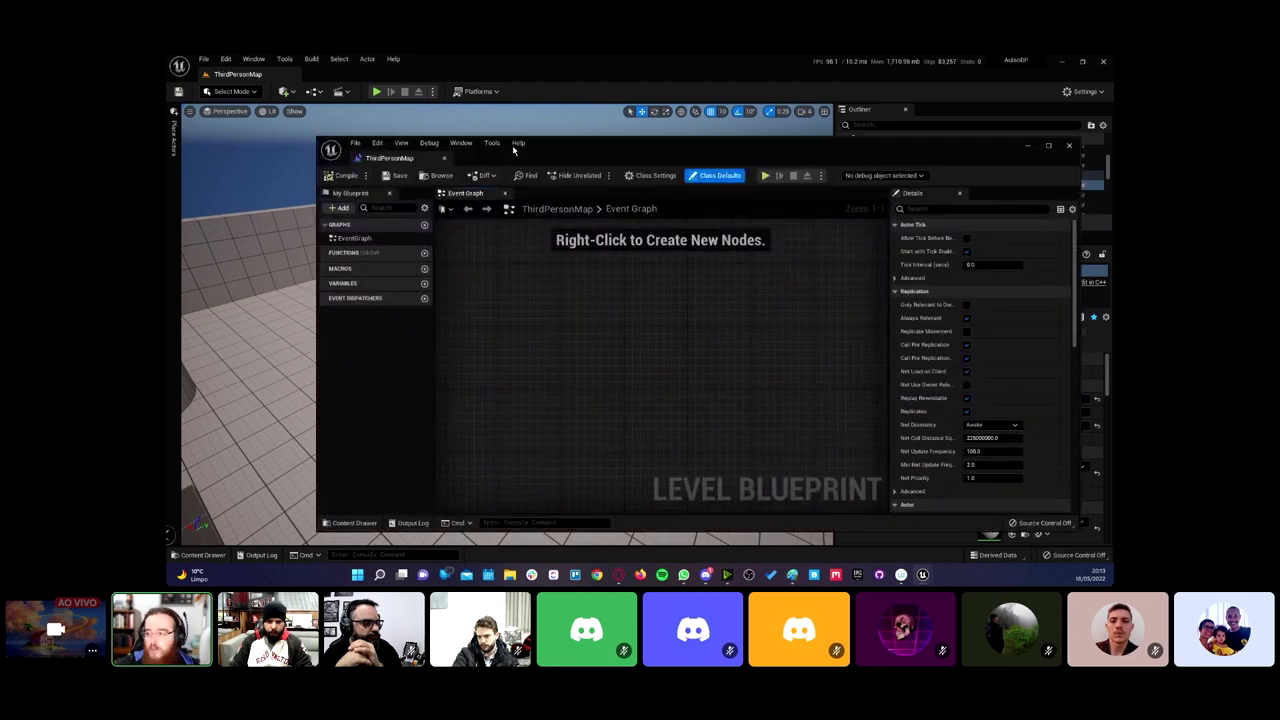
drag(514, 148, 466, 358)
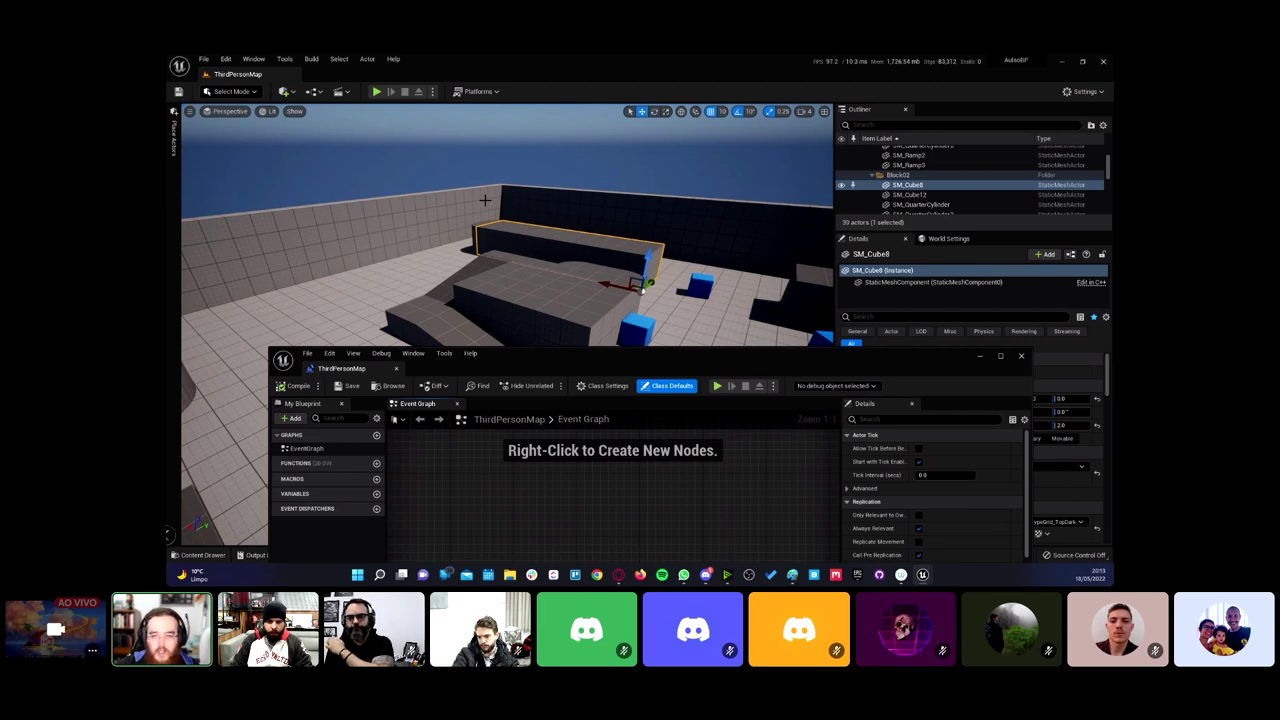
right_drag(484, 201, 484, 201)
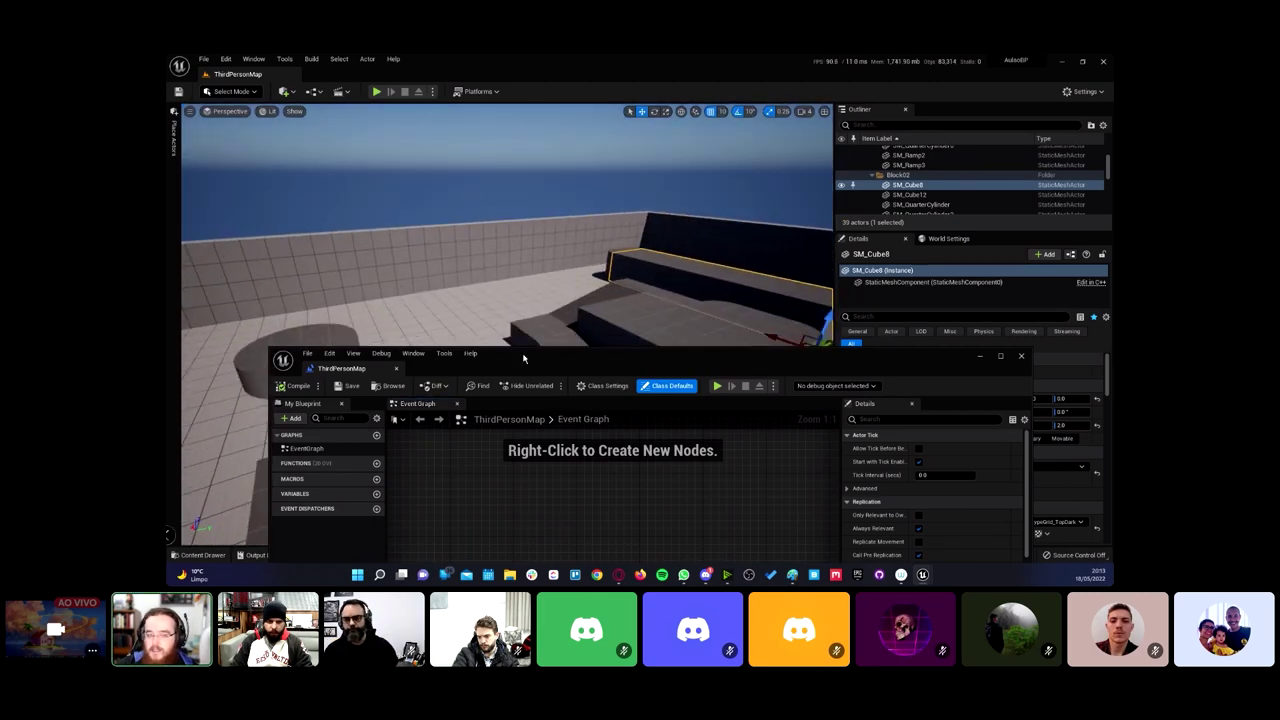
drag(545, 358, 379, 181)
click(377, 86)
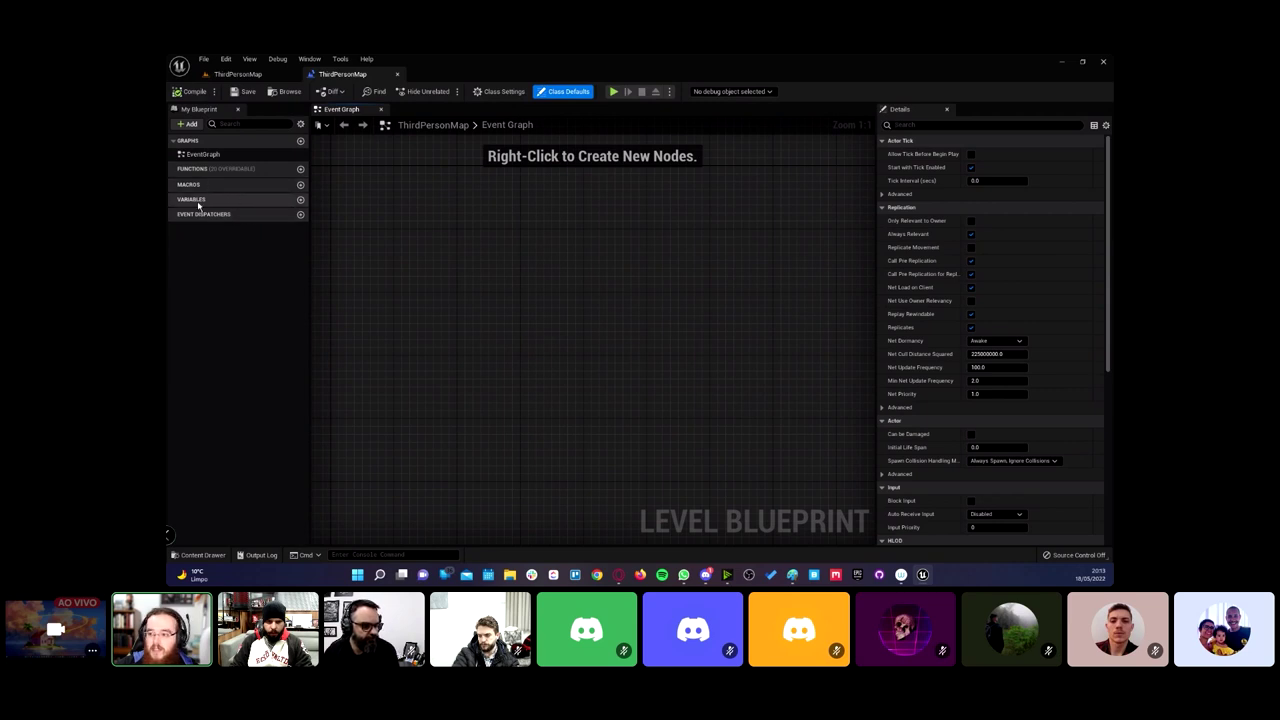
Step: Pan the empty Event Graph, then go back to the ThirdPersonMap level tab
mouse_move(225, 172)
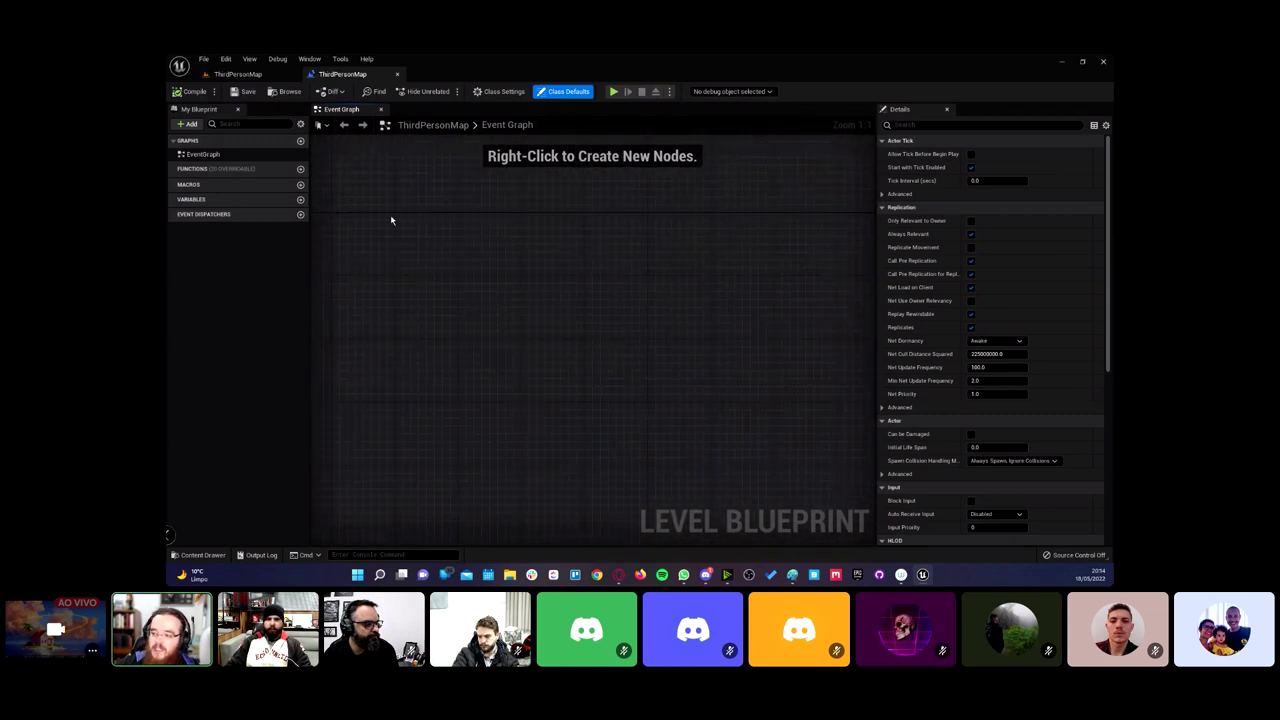
right_drag(463, 219, 509, 259)
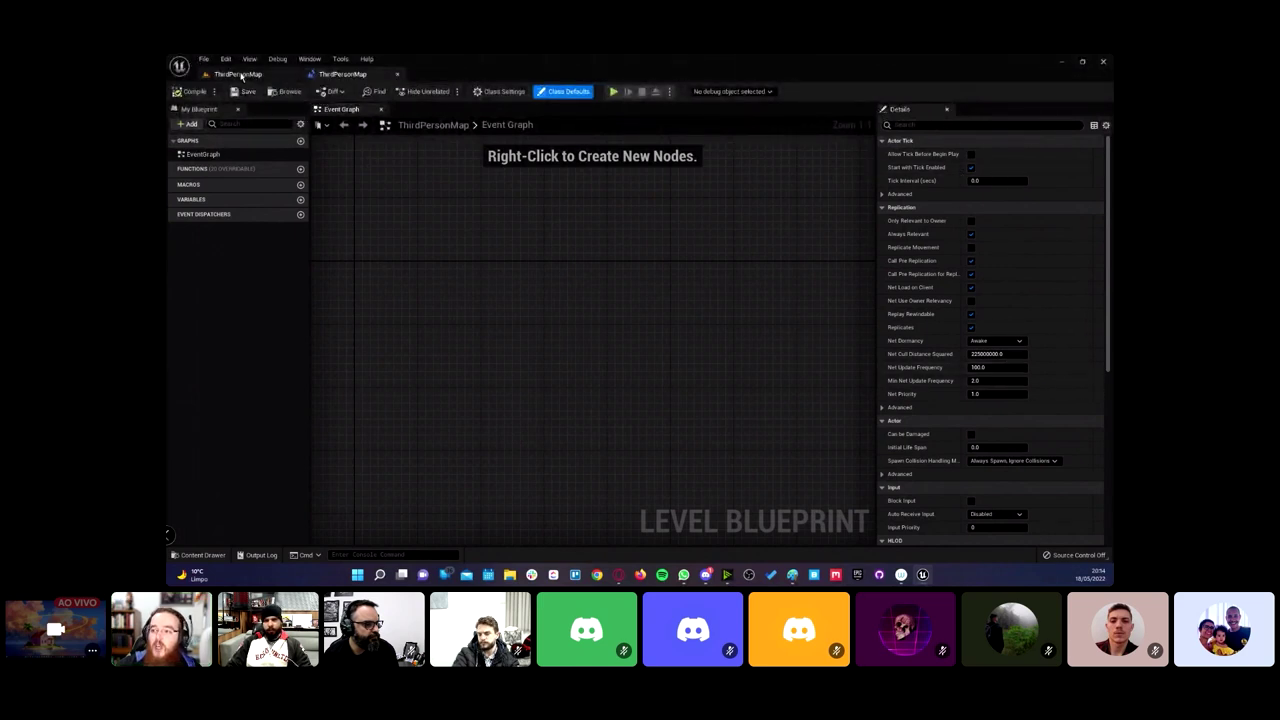
click(237, 74)
Step: Select the quarter cylinder and ramp block, then return to and pan the Event Graph
click(354, 378)
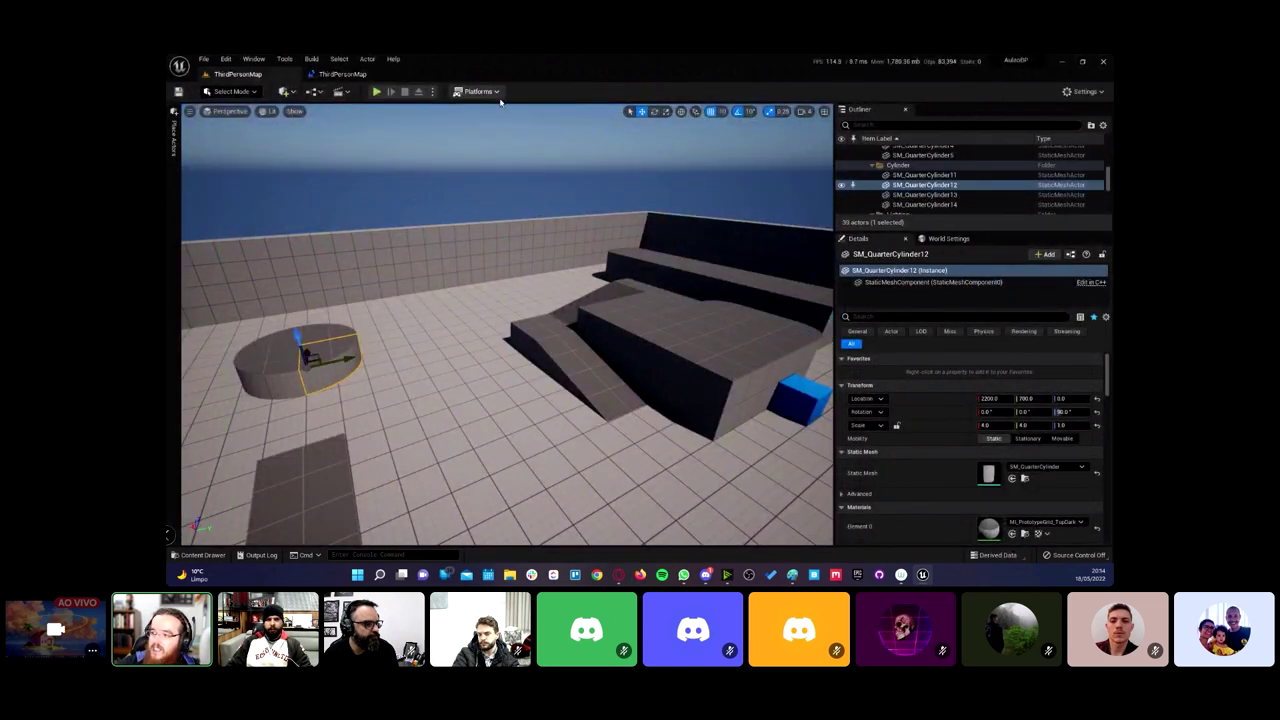
click(515, 352)
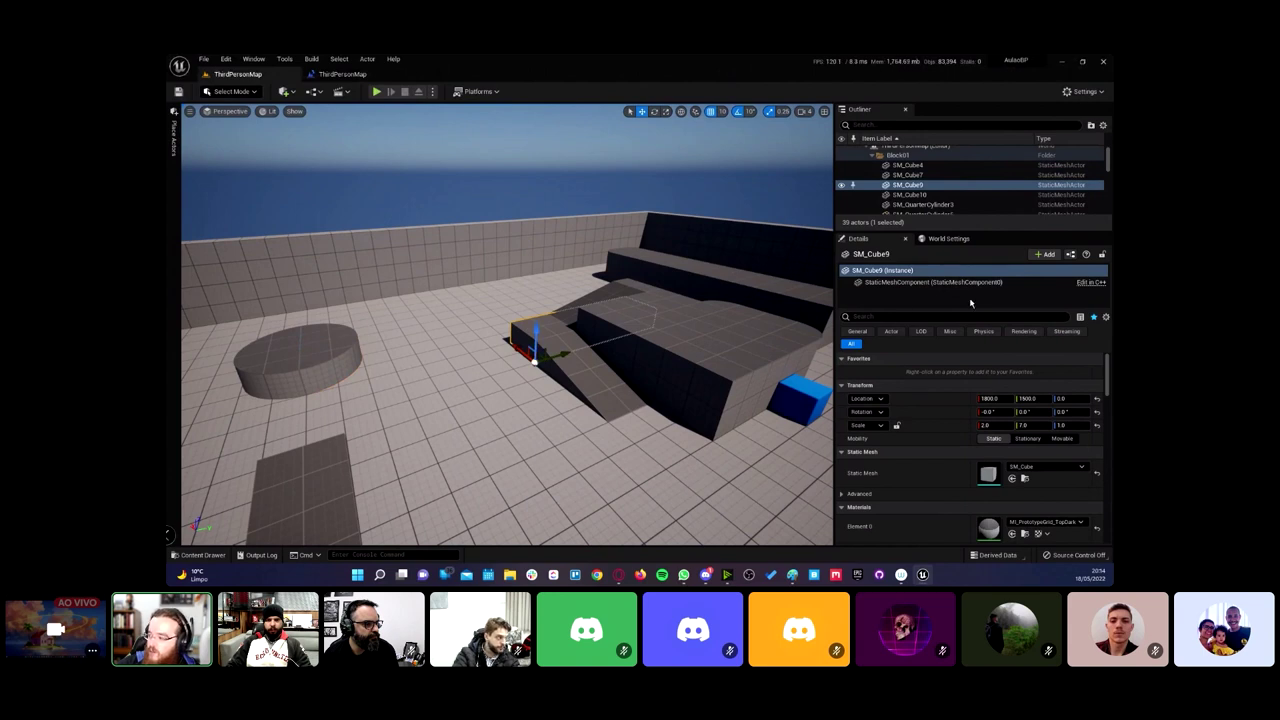
click(333, 77)
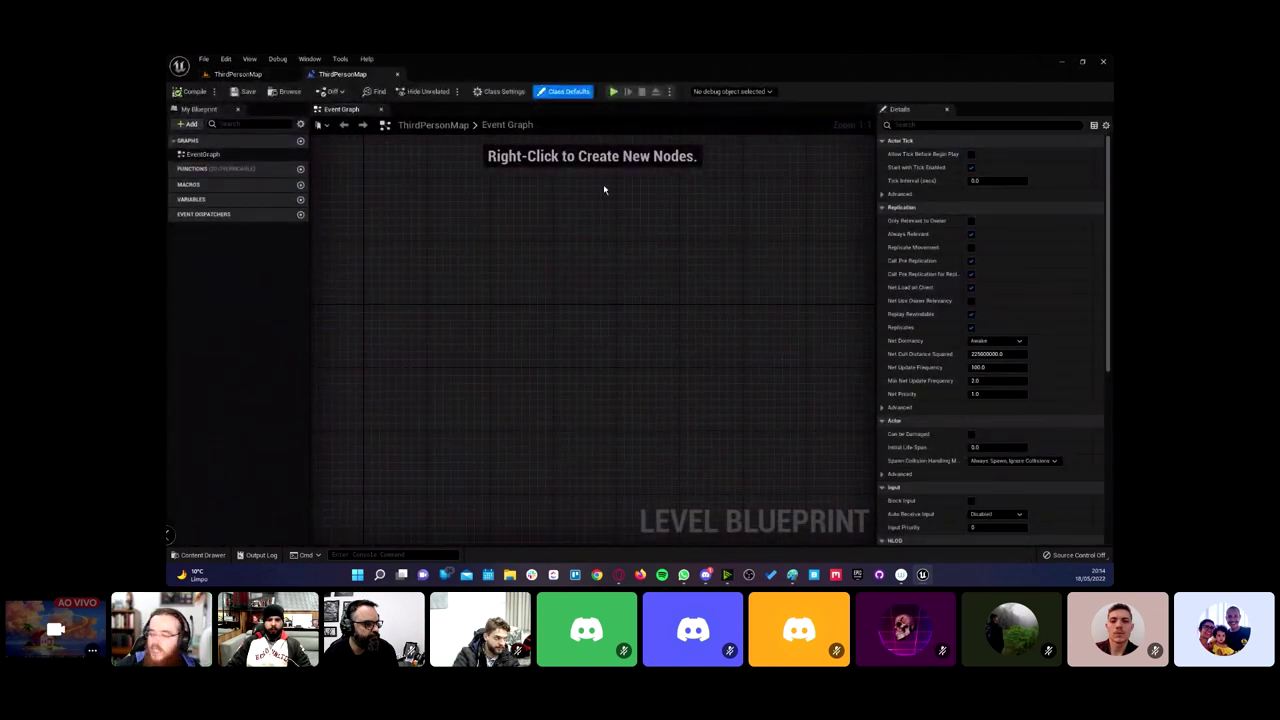
right_drag(660, 254, 635, 270)
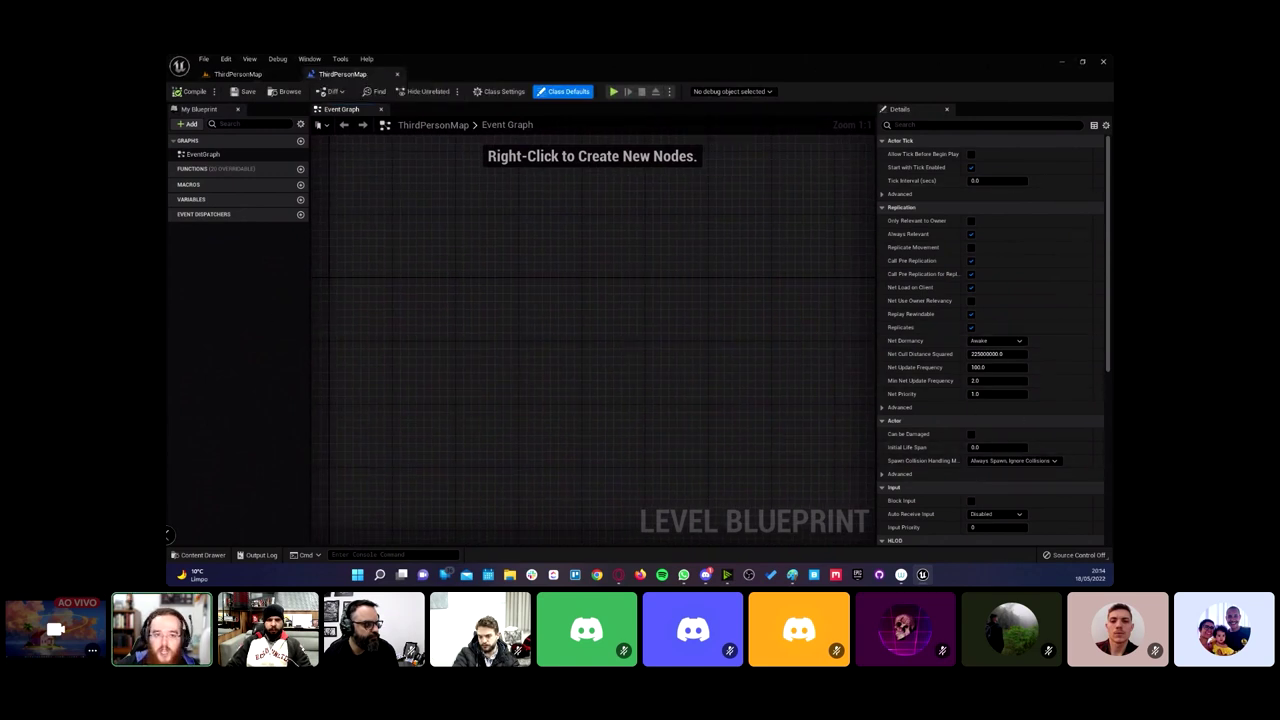
right_drag(637, 220, 648, 231)
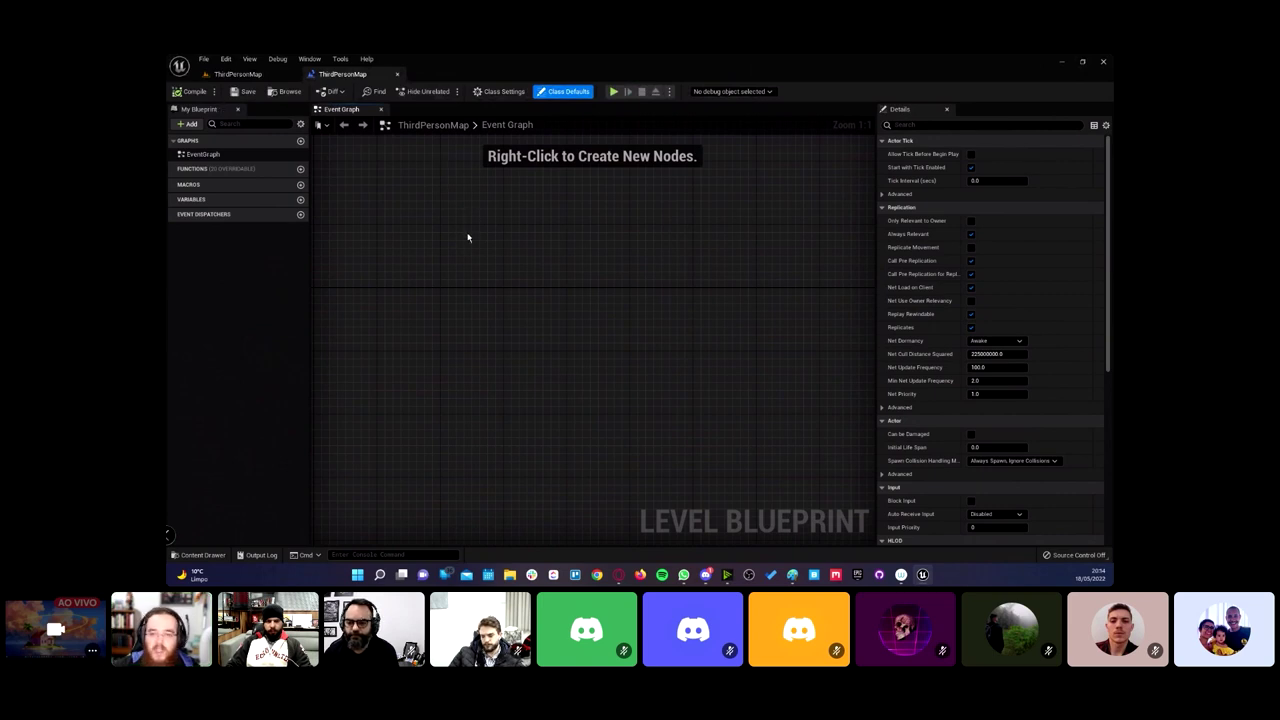
right_drag(468, 234, 491, 257)
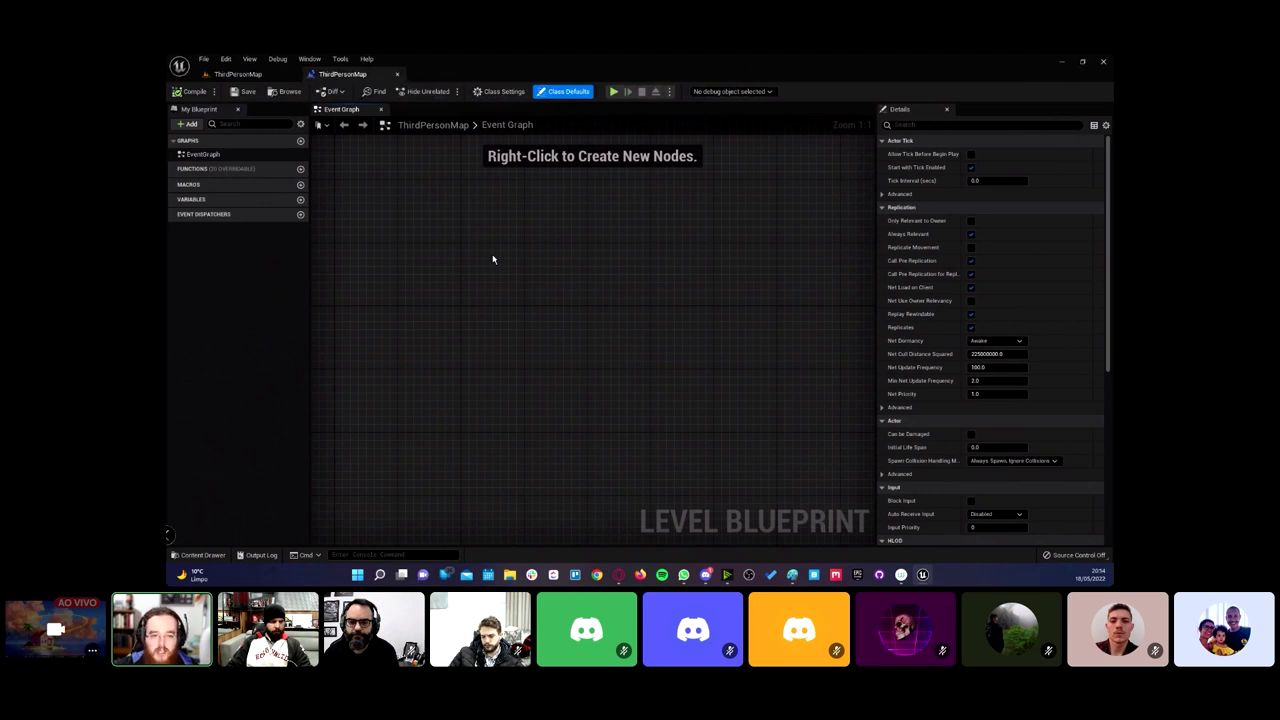
Step: Switch to the level view, then to Paint, and undo the old sketch strokes
click(238, 74)
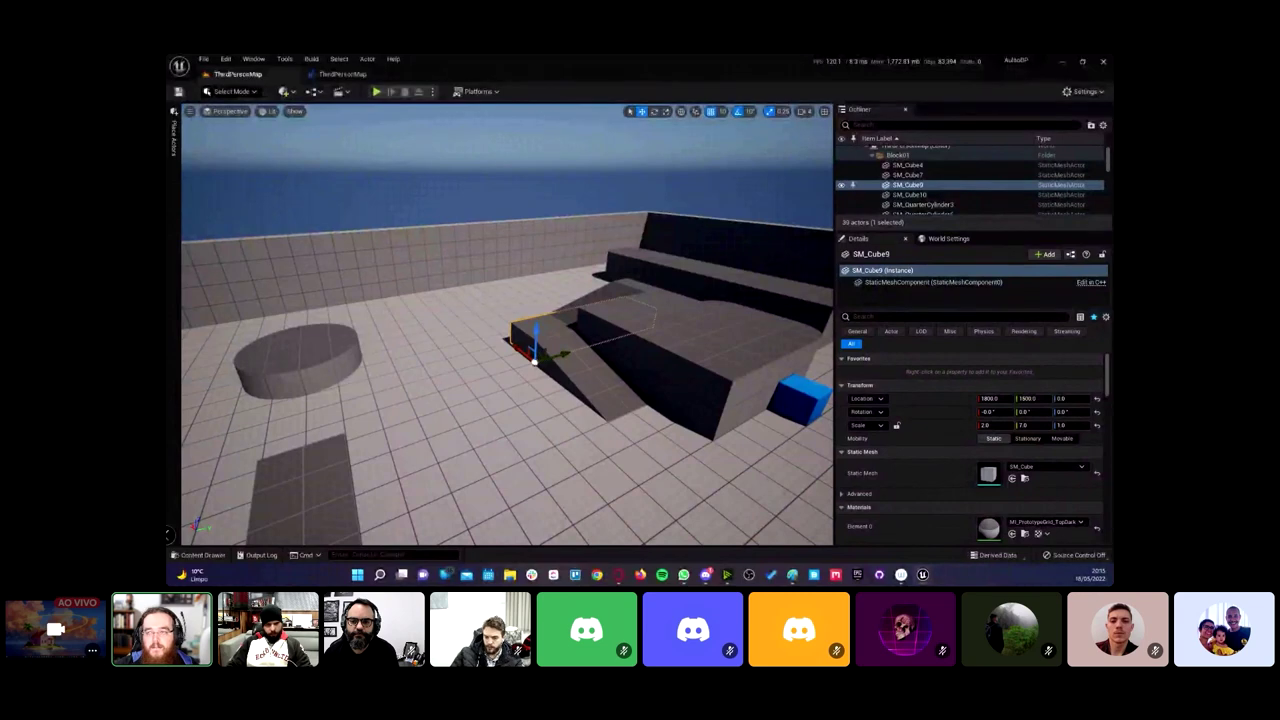
key(alt+Tab)
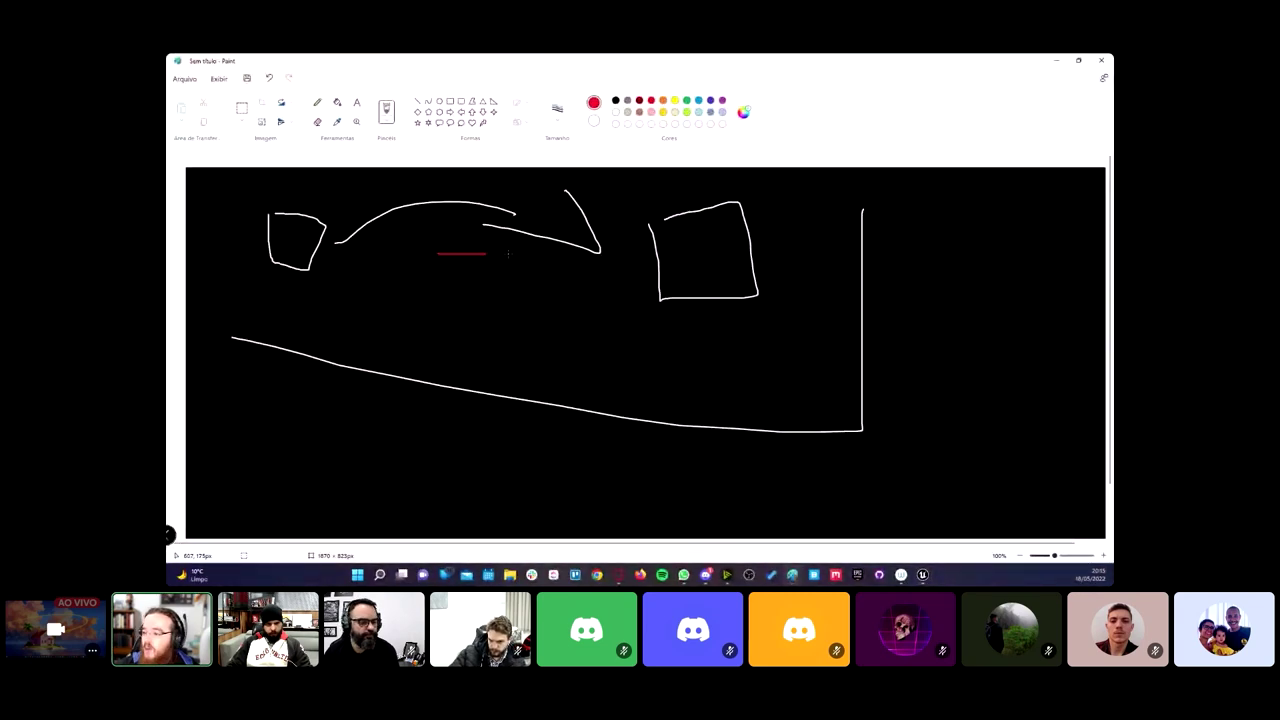
key(ctrl+z)
key(ctrl+z)
key(ctrl+z)
key(ctrl+z)
key(ctrl+z)
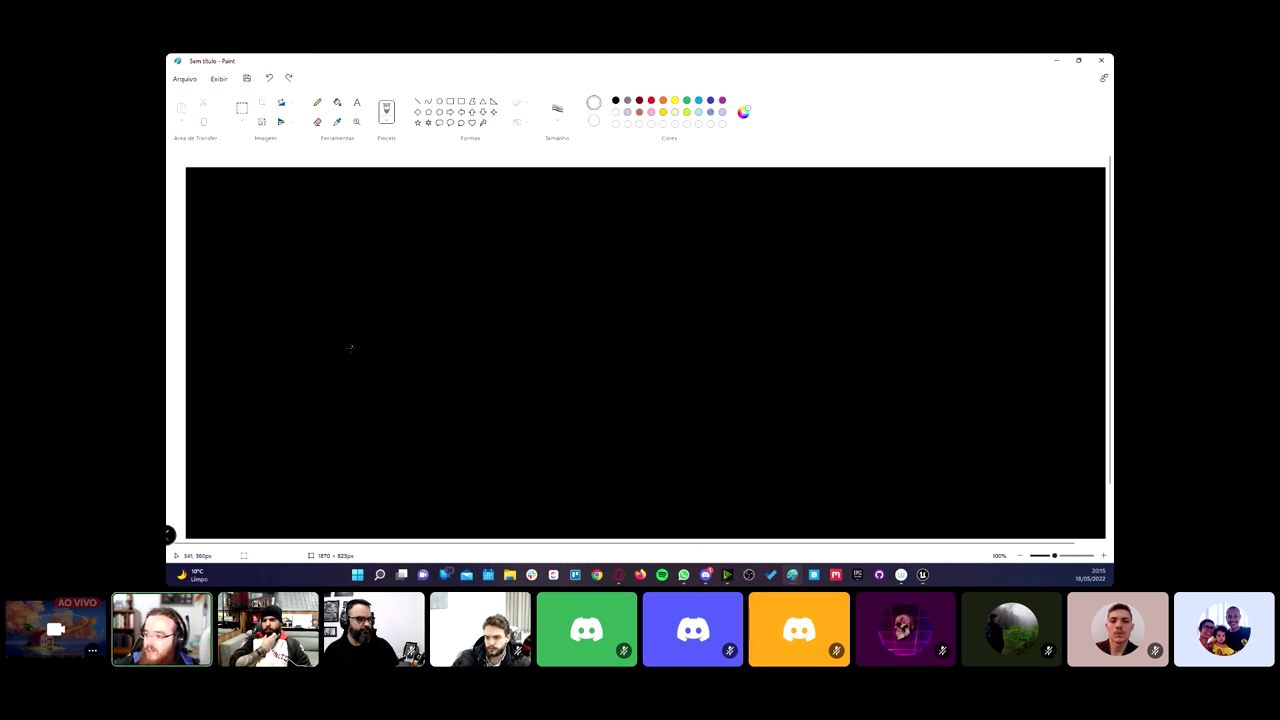
Step: Draw a long white ground curve, a small white eye above it, a red E and an orange stroke
drag(274, 379, 722, 379)
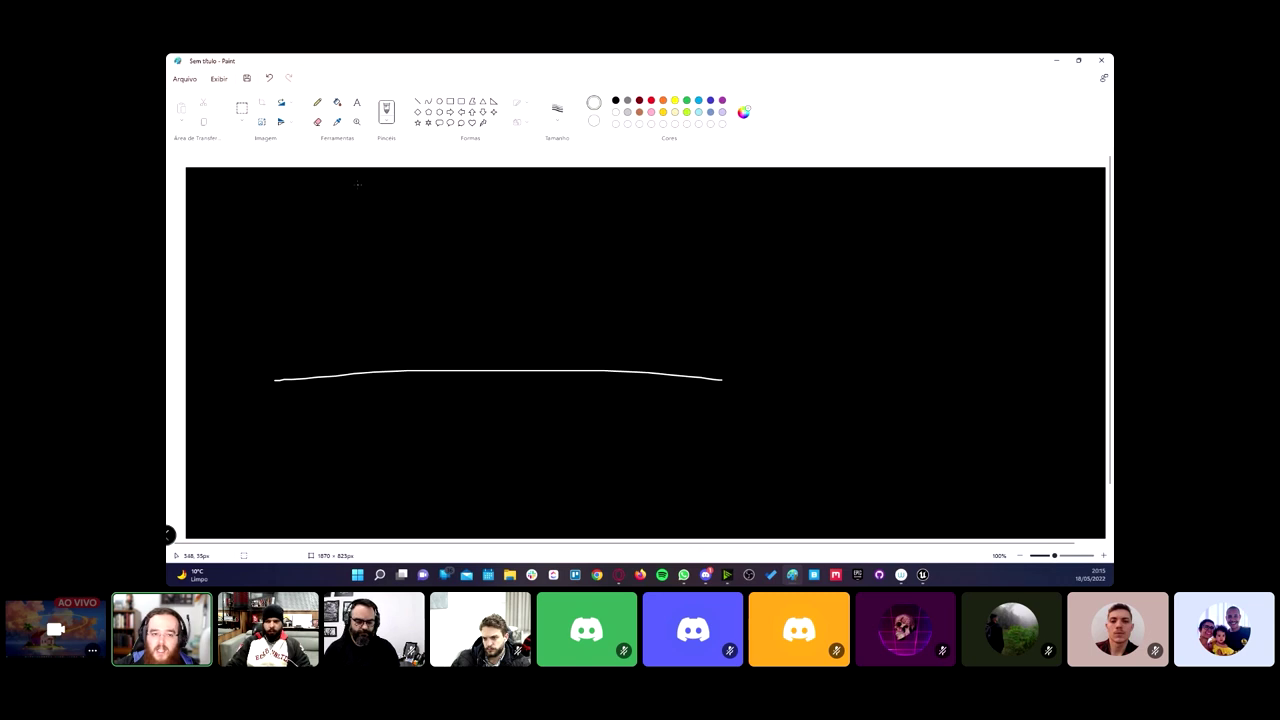
drag(388, 206, 386, 206)
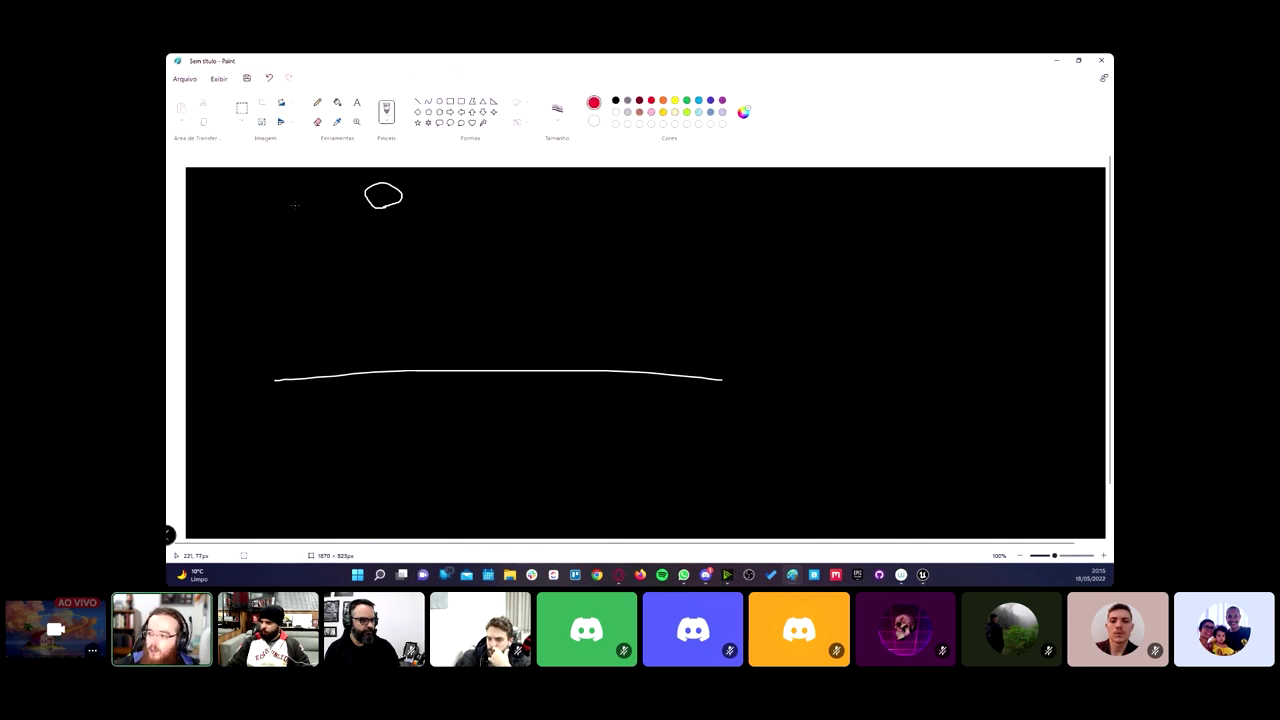
drag(258, 206, 310, 201)
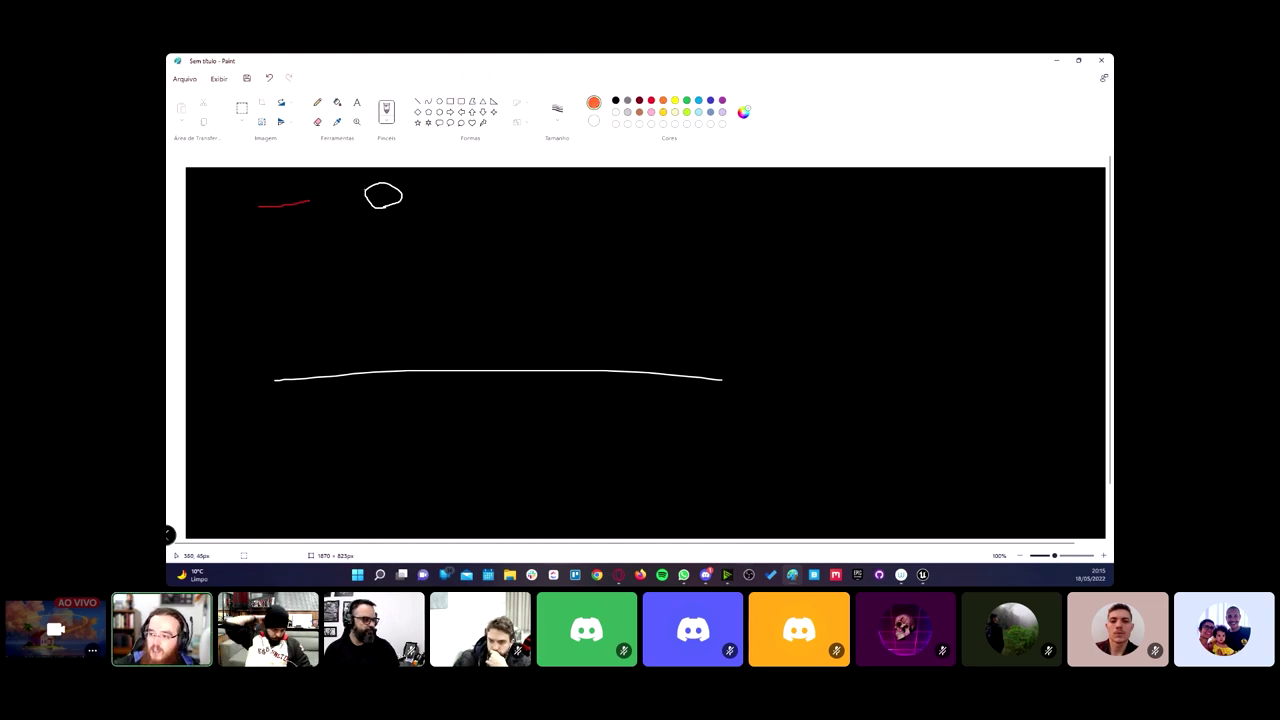
drag(363, 186, 405, 178)
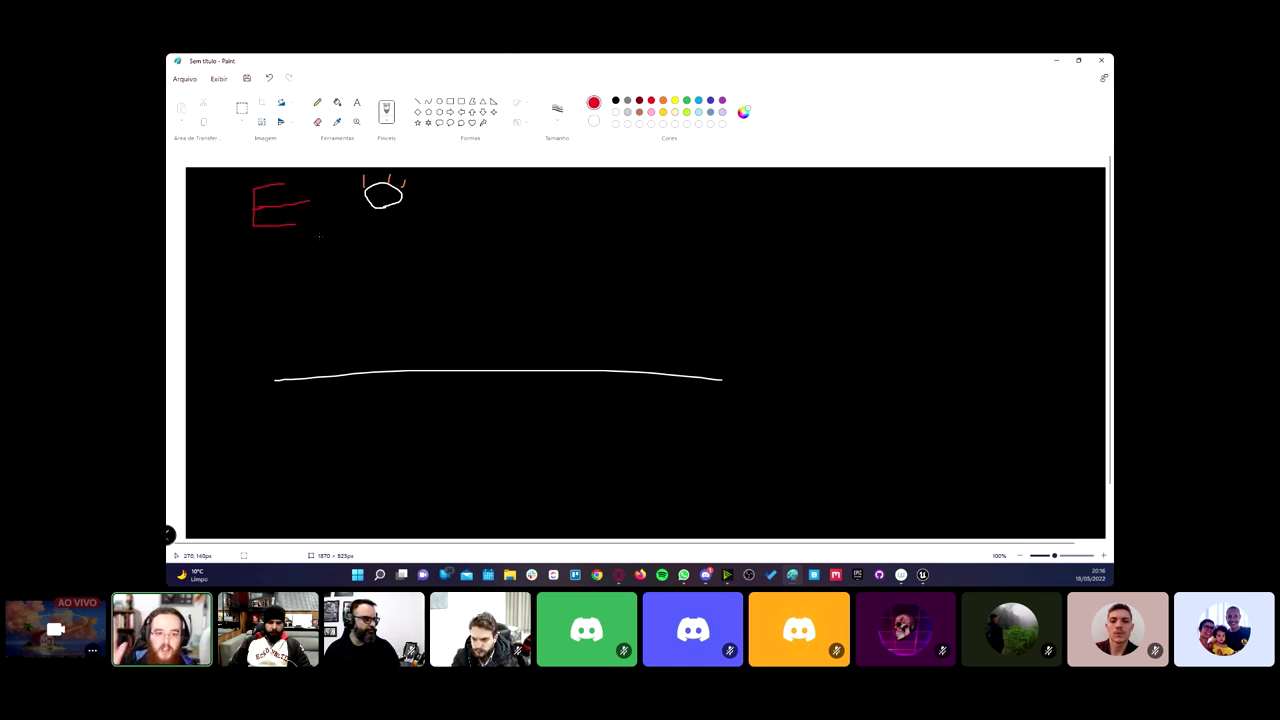
Step: Undo the oversized E strokes and add an orange pupil inside the eye
drag(239, 181, 299, 246)
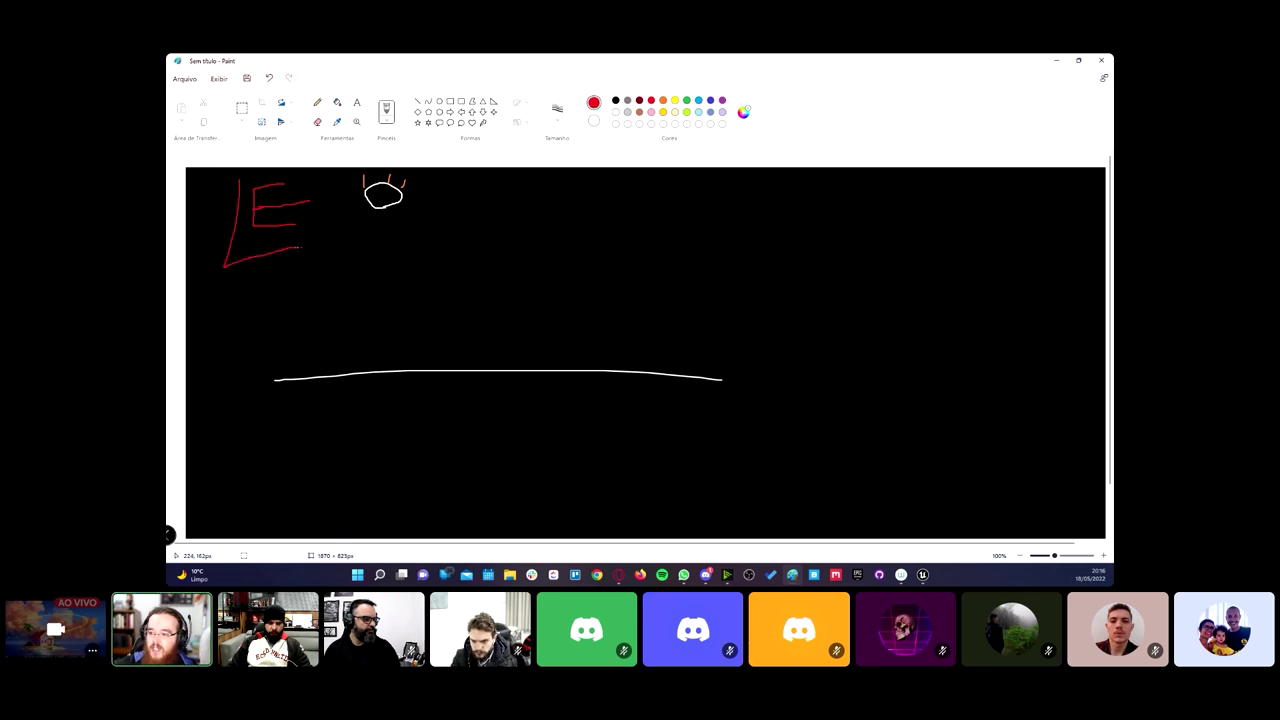
key(ctrl+z)
click(664, 101)
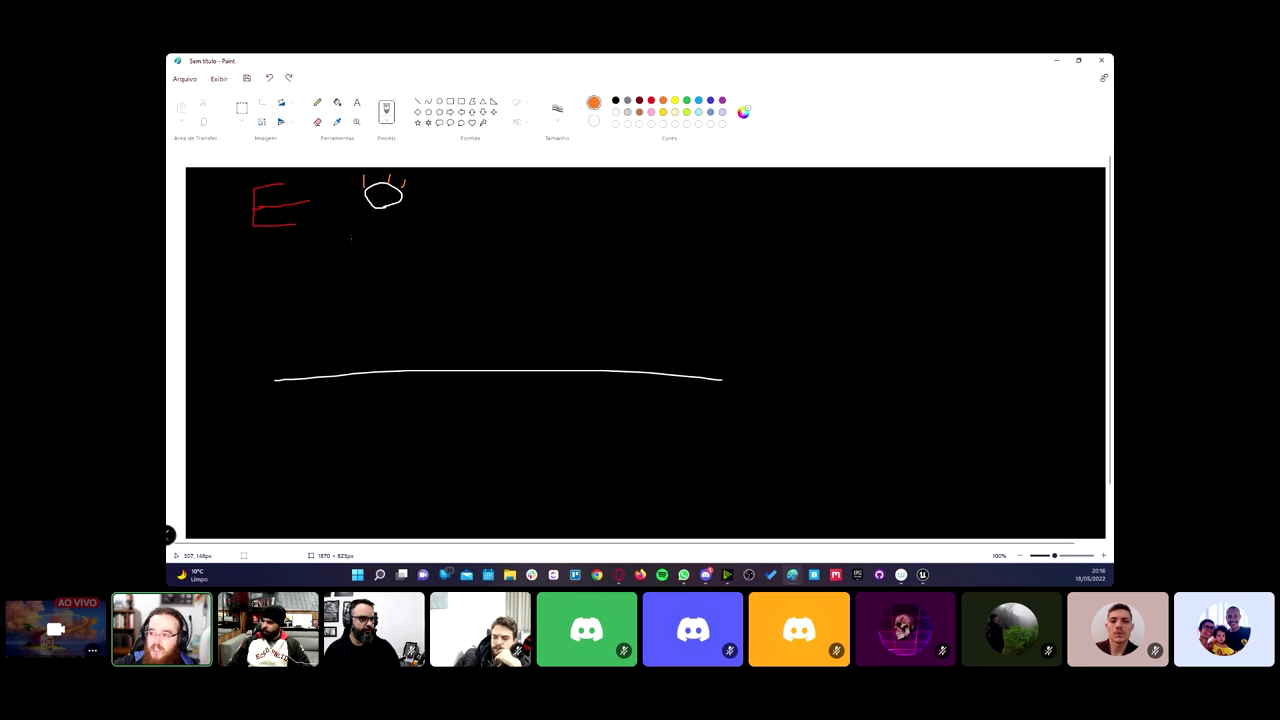
drag(386, 196, 381, 205)
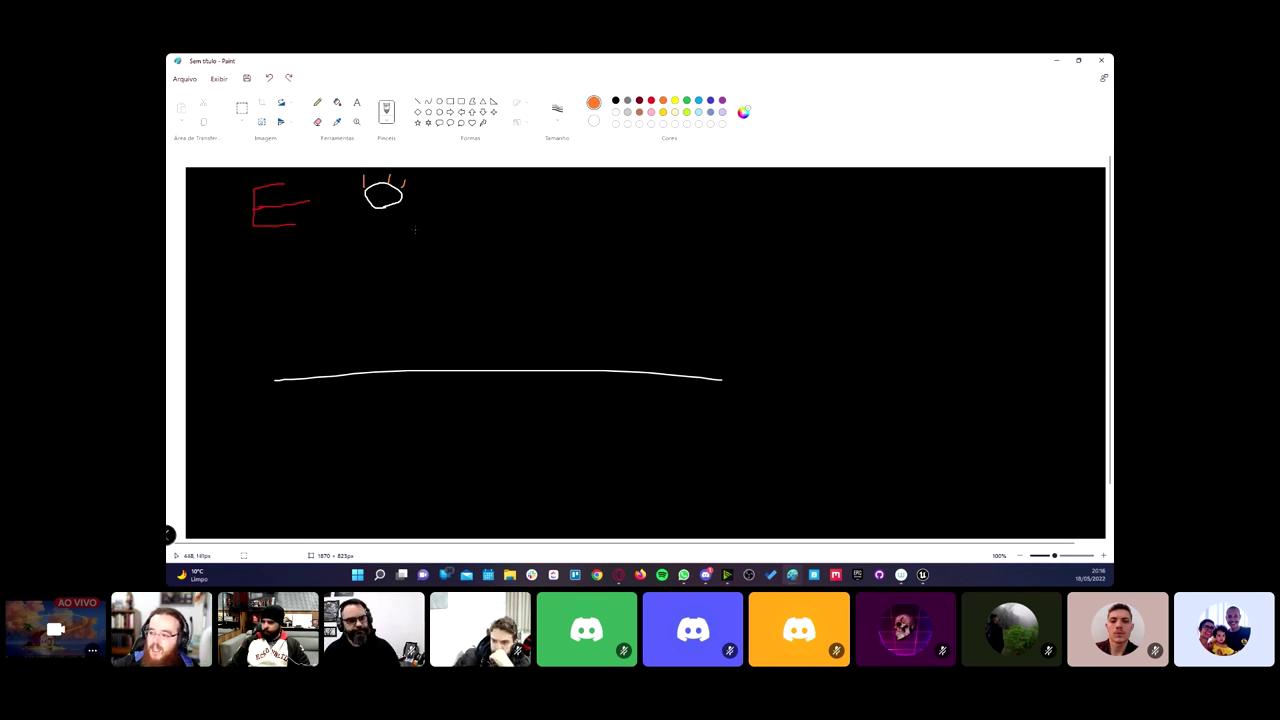
Step: Draw a small white shape on the ground line with an orange mark beside it, then minimize Paint
click(651, 100)
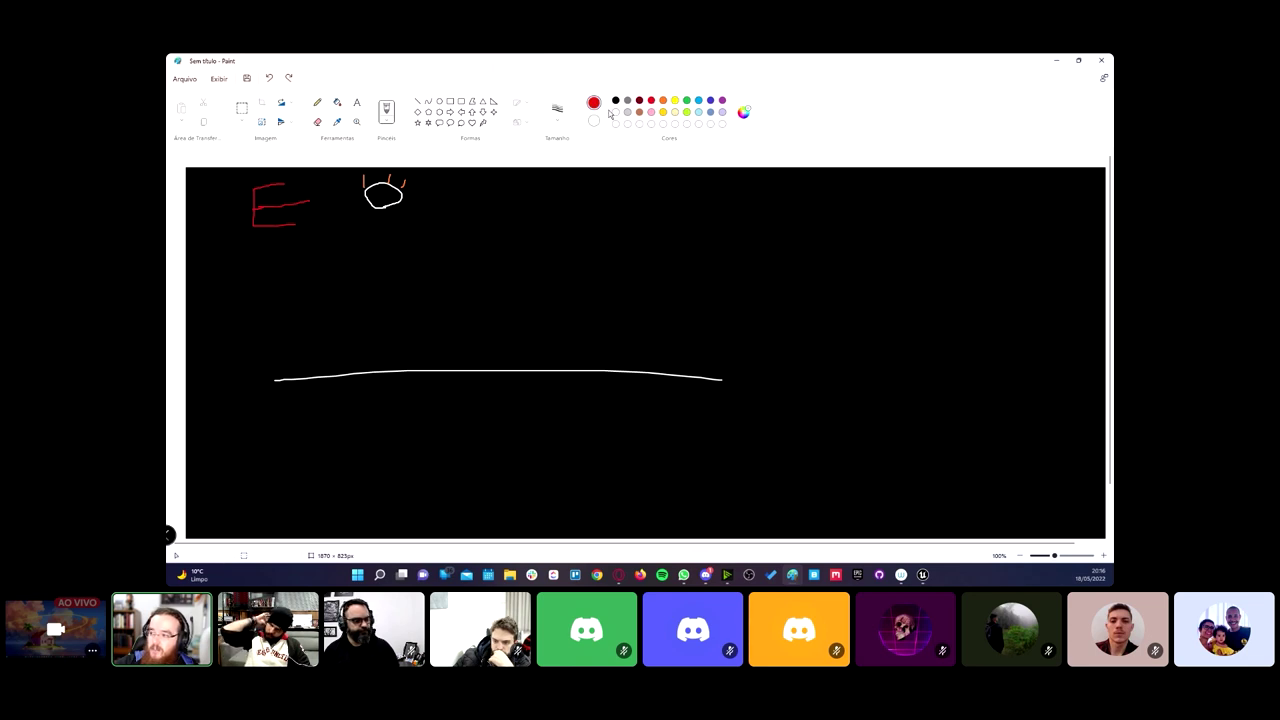
drag(368, 356, 360, 376)
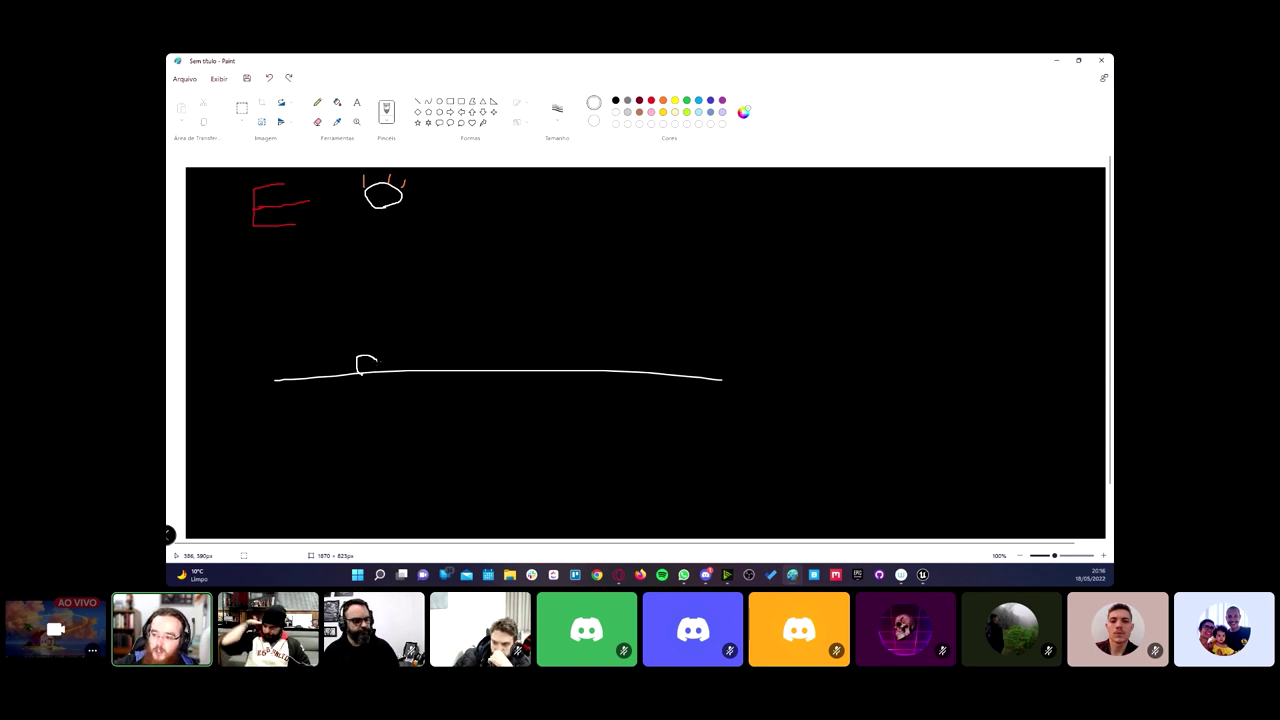
click(651, 100)
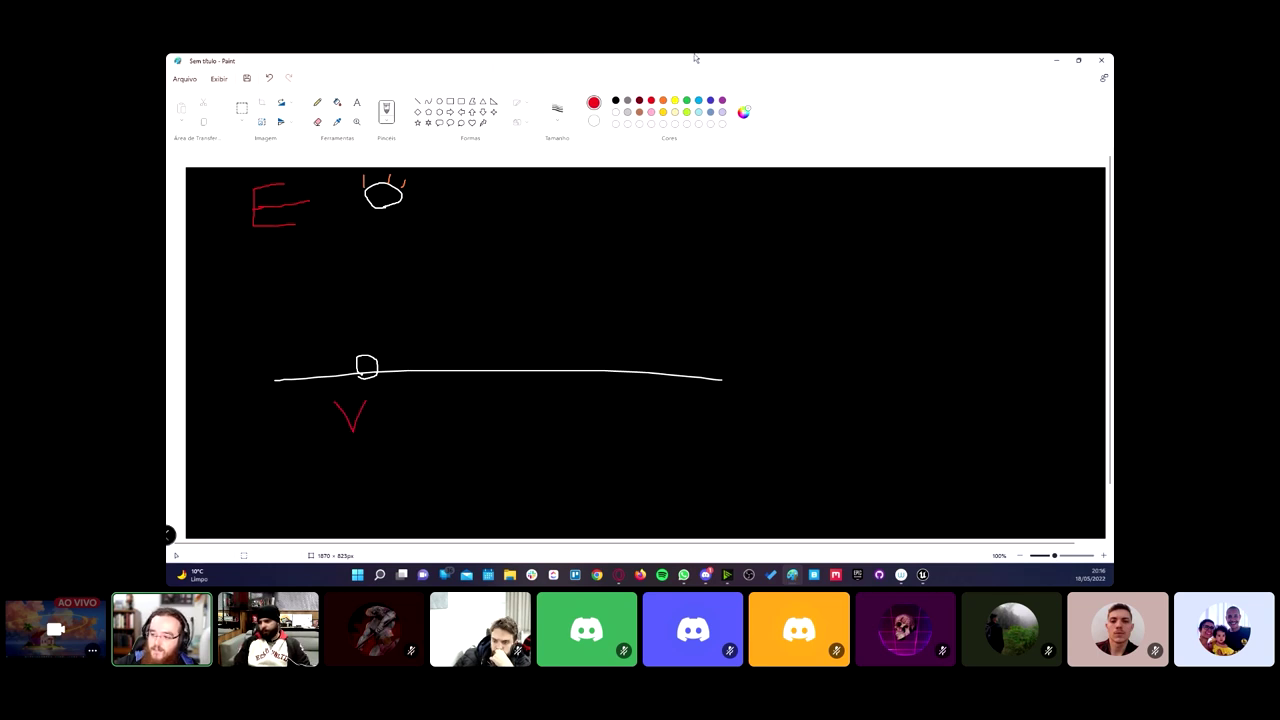
click(663, 101)
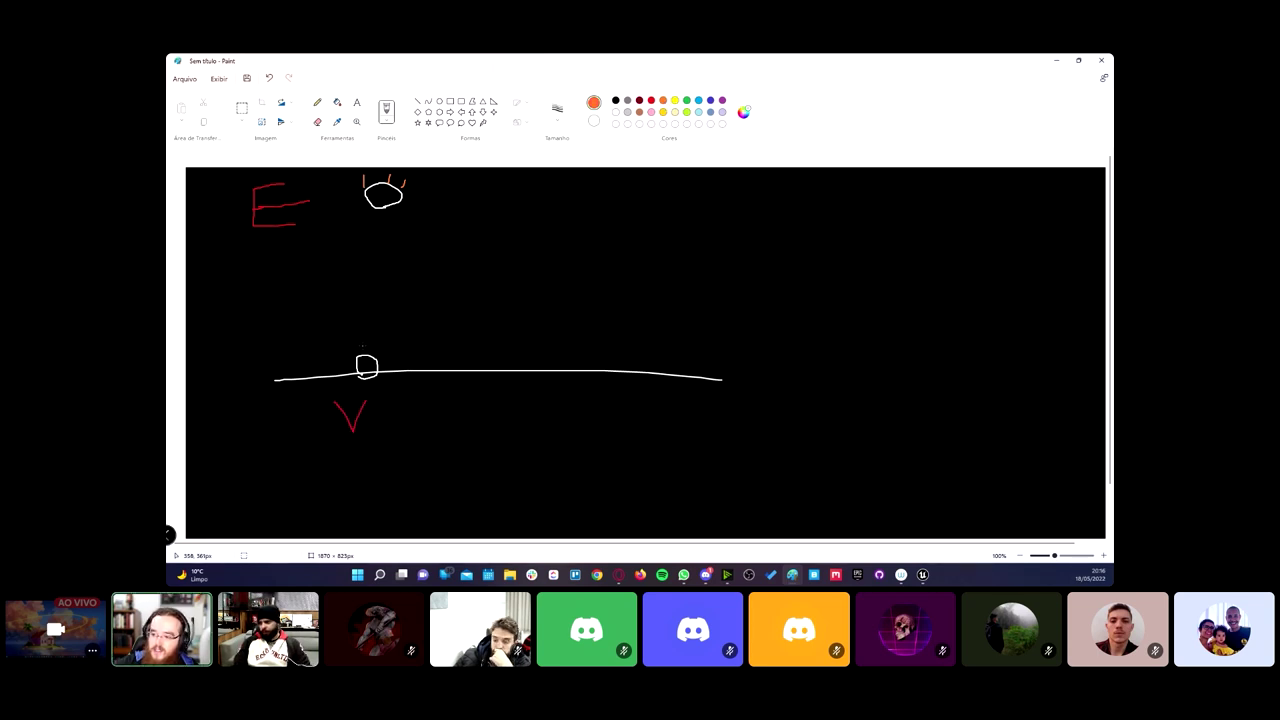
mouse_move(364, 344)
mouse_down()
mouse_move(362, 305)
mouse_move(374, 310)
mouse_up()
key(ctrl+z)
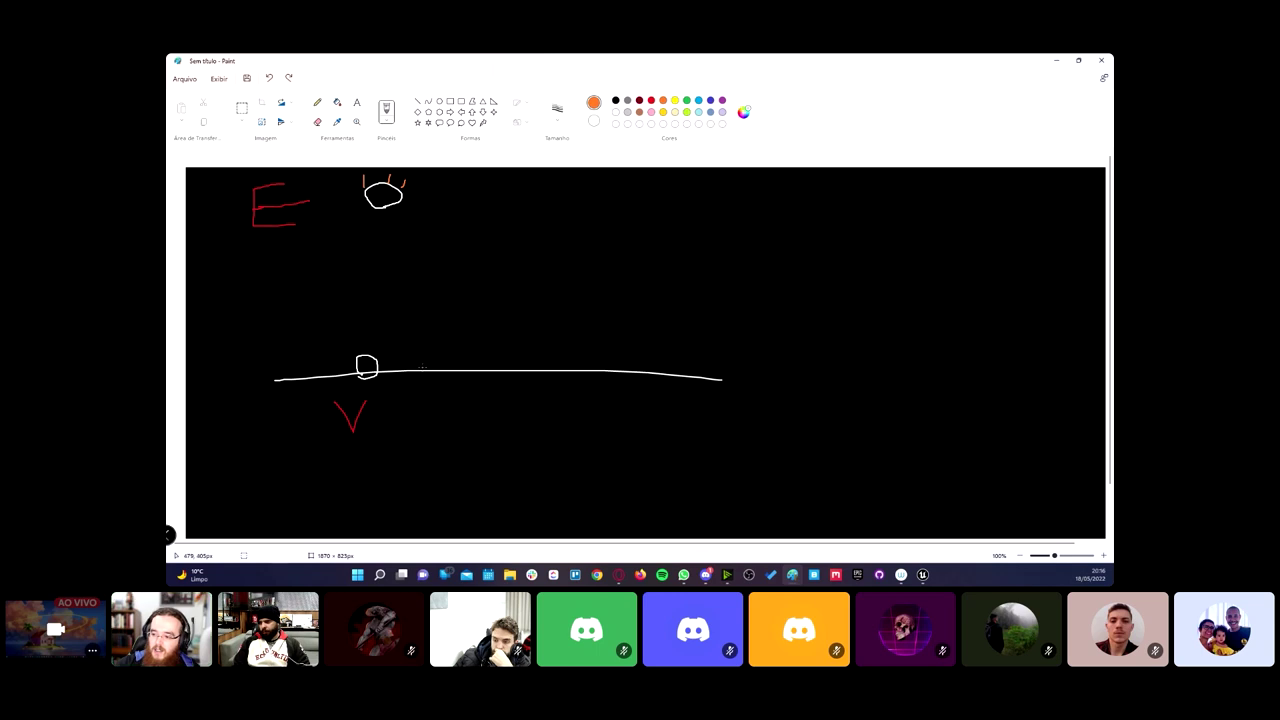
drag(414, 370, 421, 352)
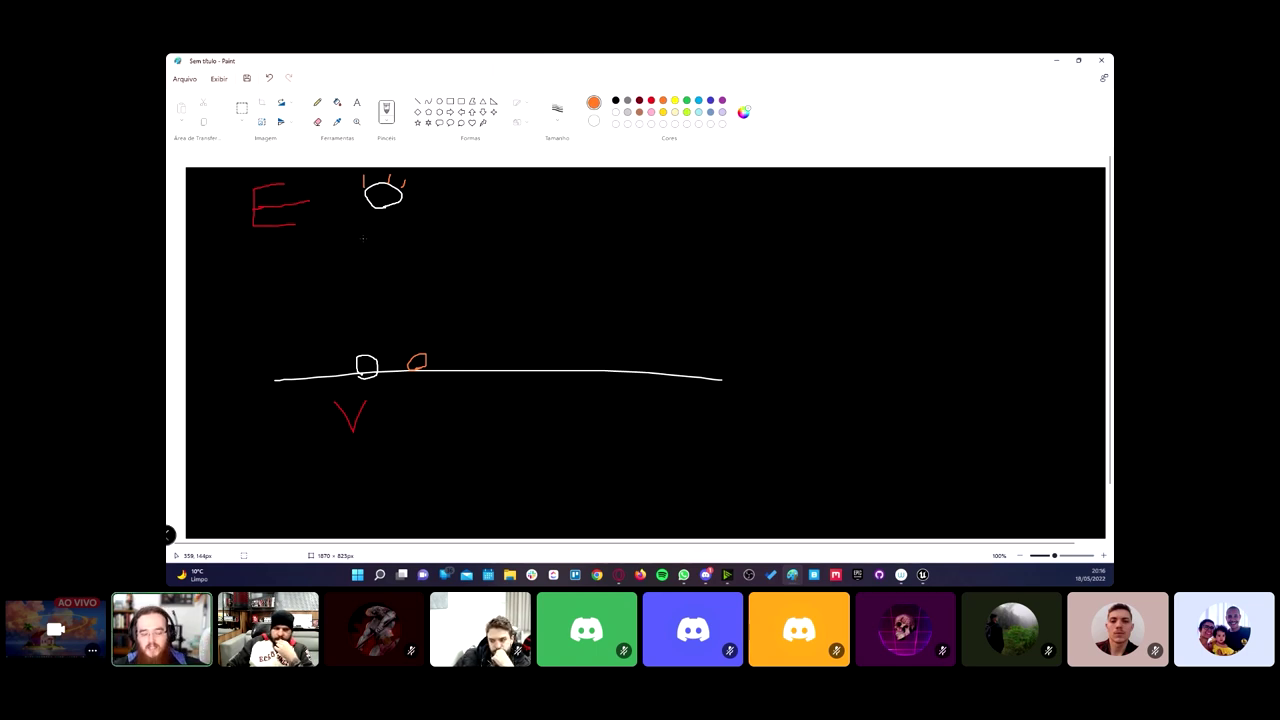
click(1060, 62)
Step: Turn the view toward the ramp and blocks, then run a brief play-test and stop it
scroll(622, 444, down, 3)
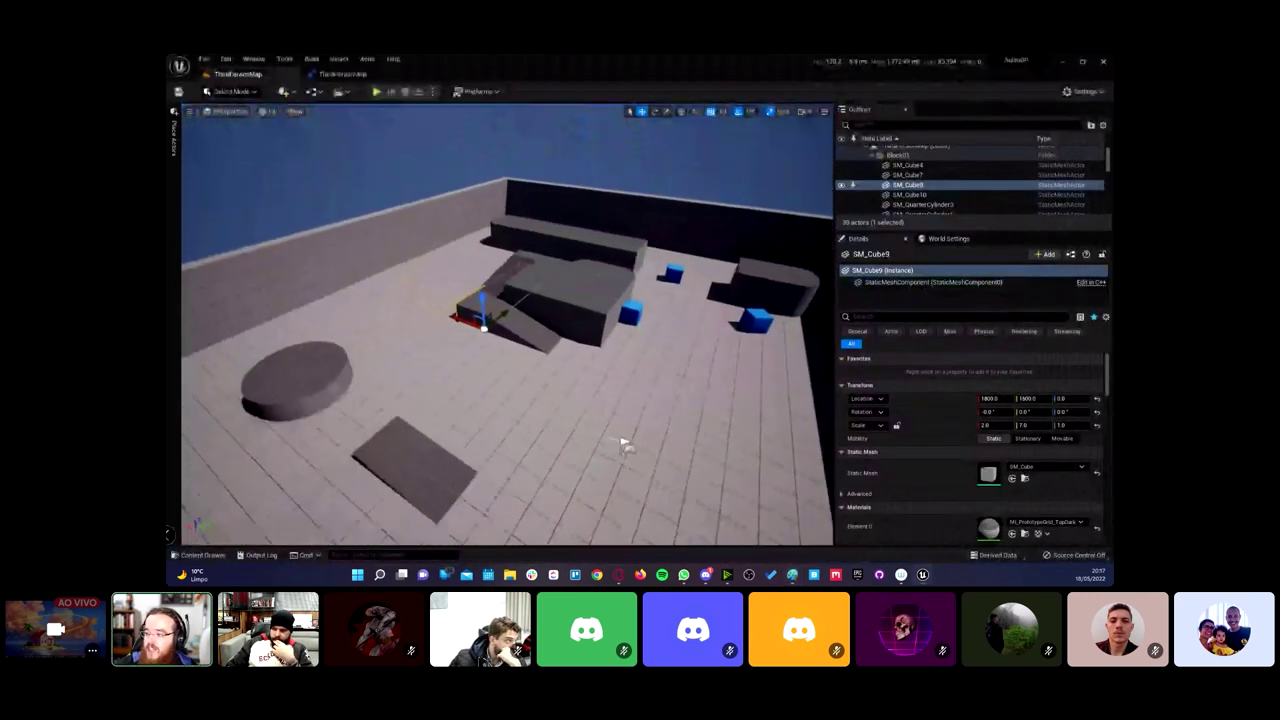
scroll(600, 514, up, 3)
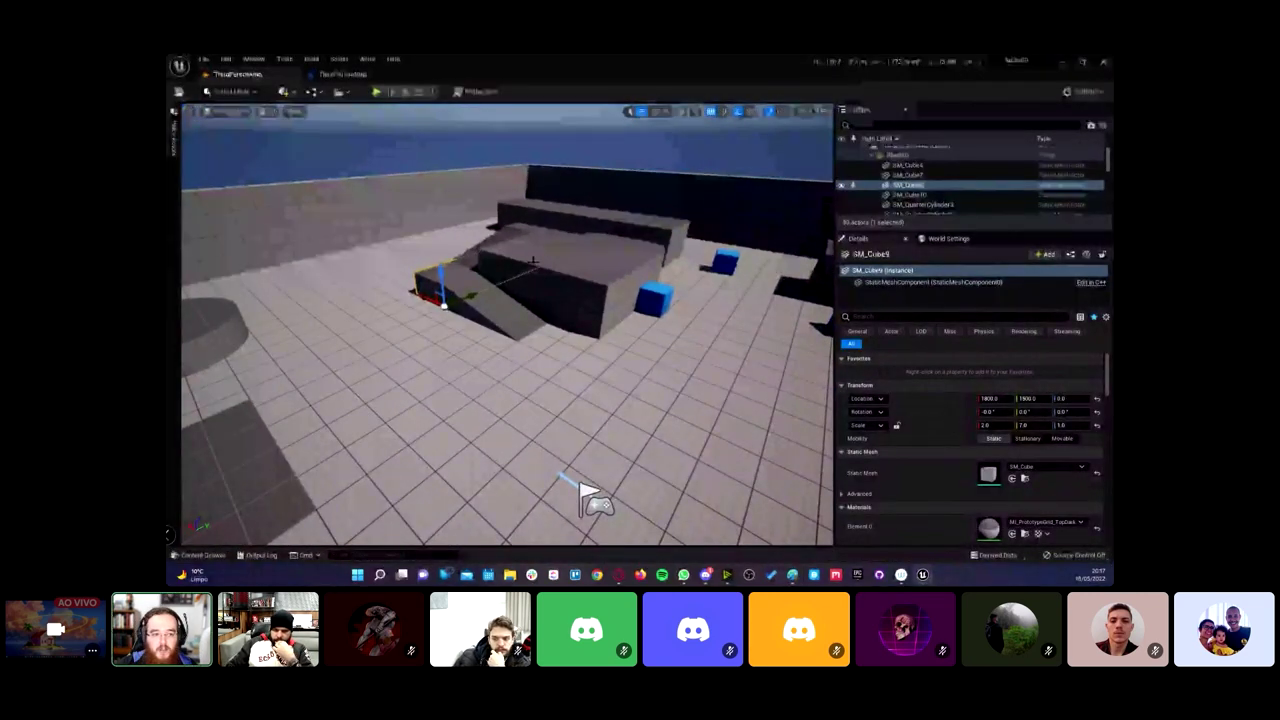
right_drag(594, 370, 560, 370)
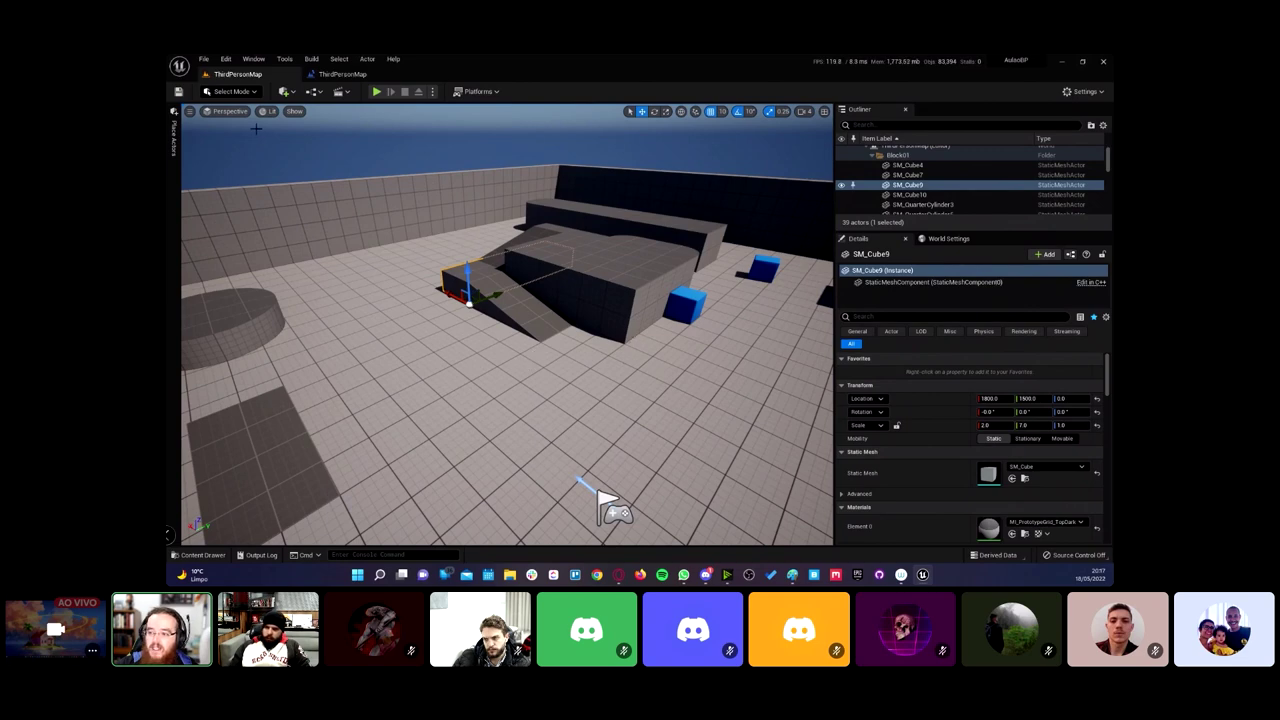
click(376, 91)
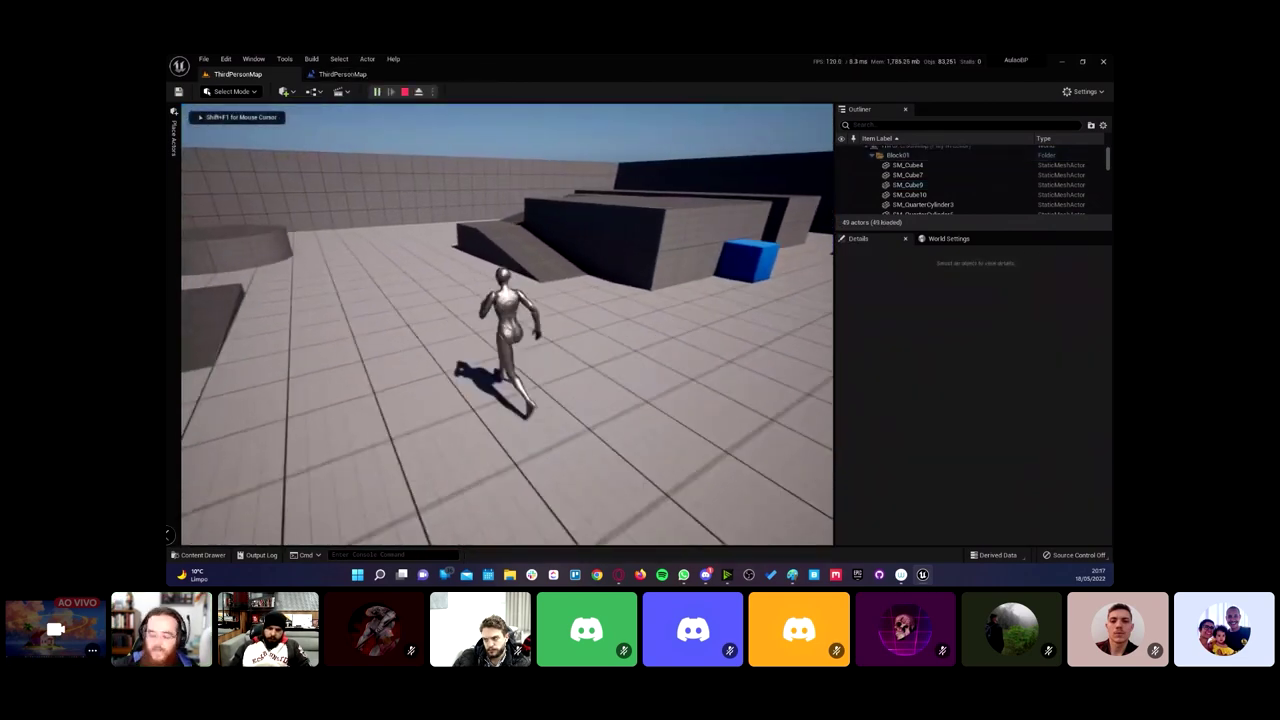
key(Escape)
Step: Drop a Trigger Box found with 'tri' onto the raised platform and scale it up
click(174, 133)
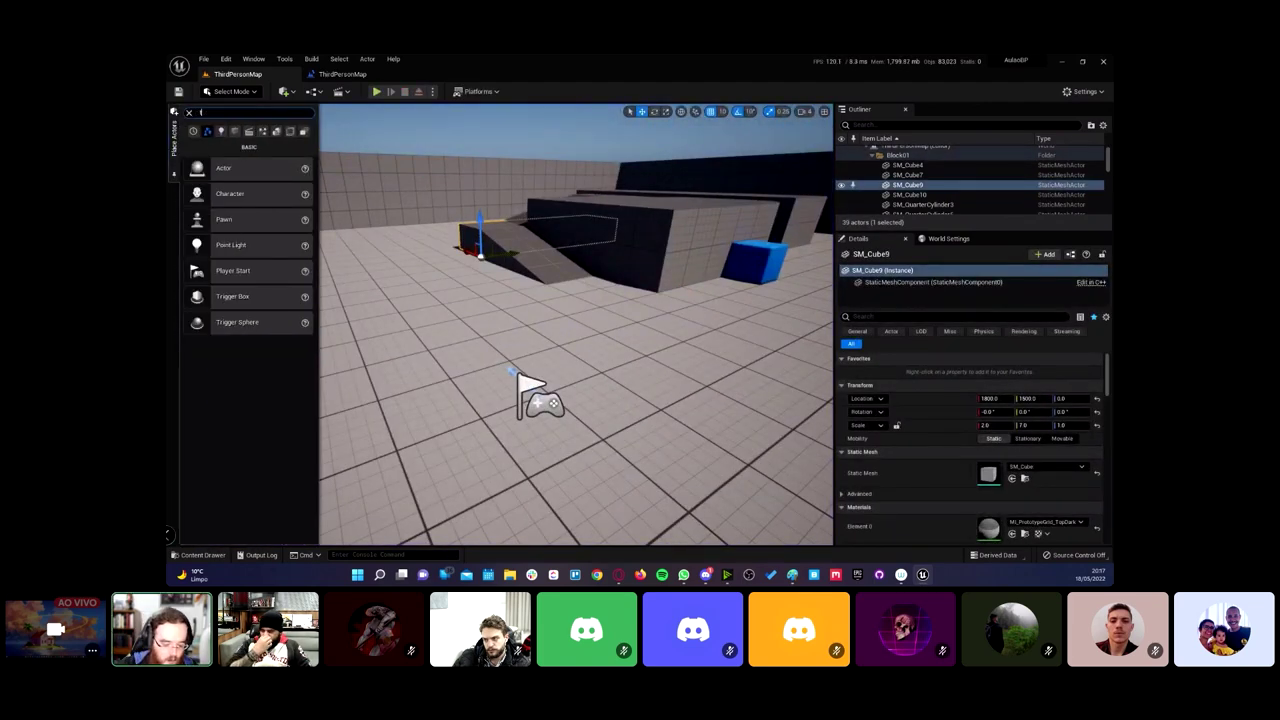
text(tri)
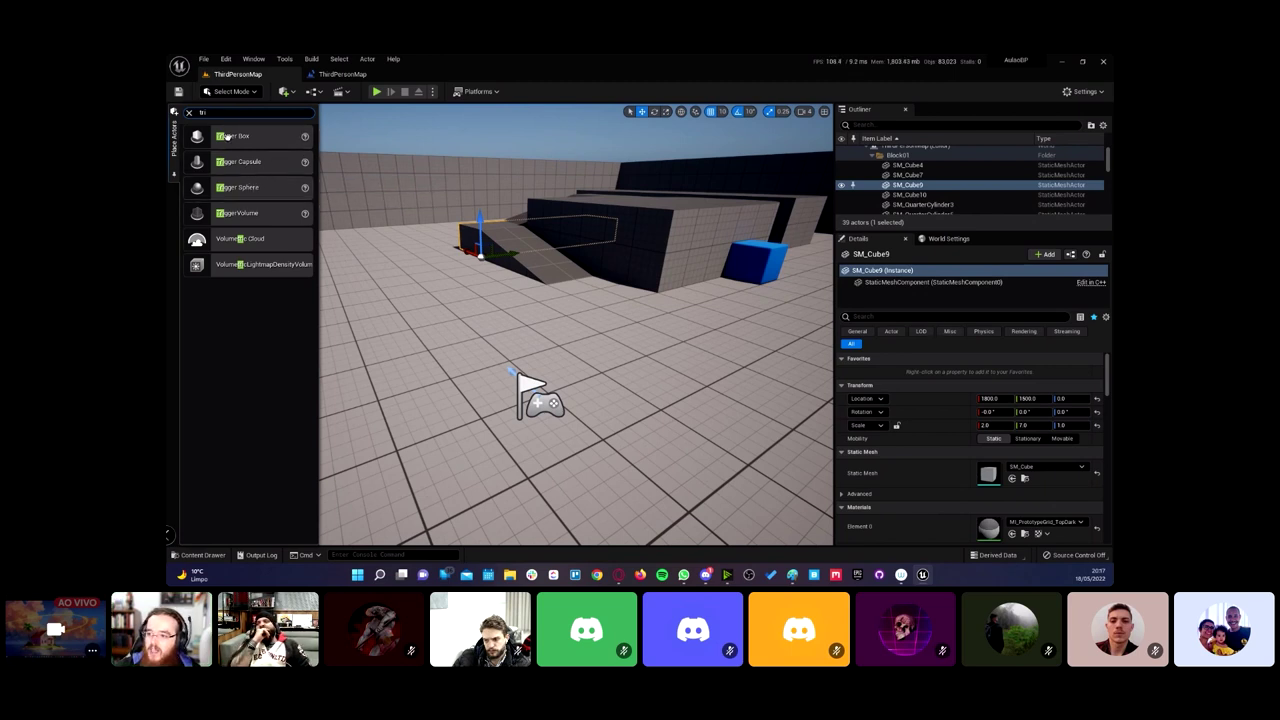
mouse_move(257, 145)
mouse_down()
mouse_move(580, 280)
mouse_move(586, 252)
mouse_up()
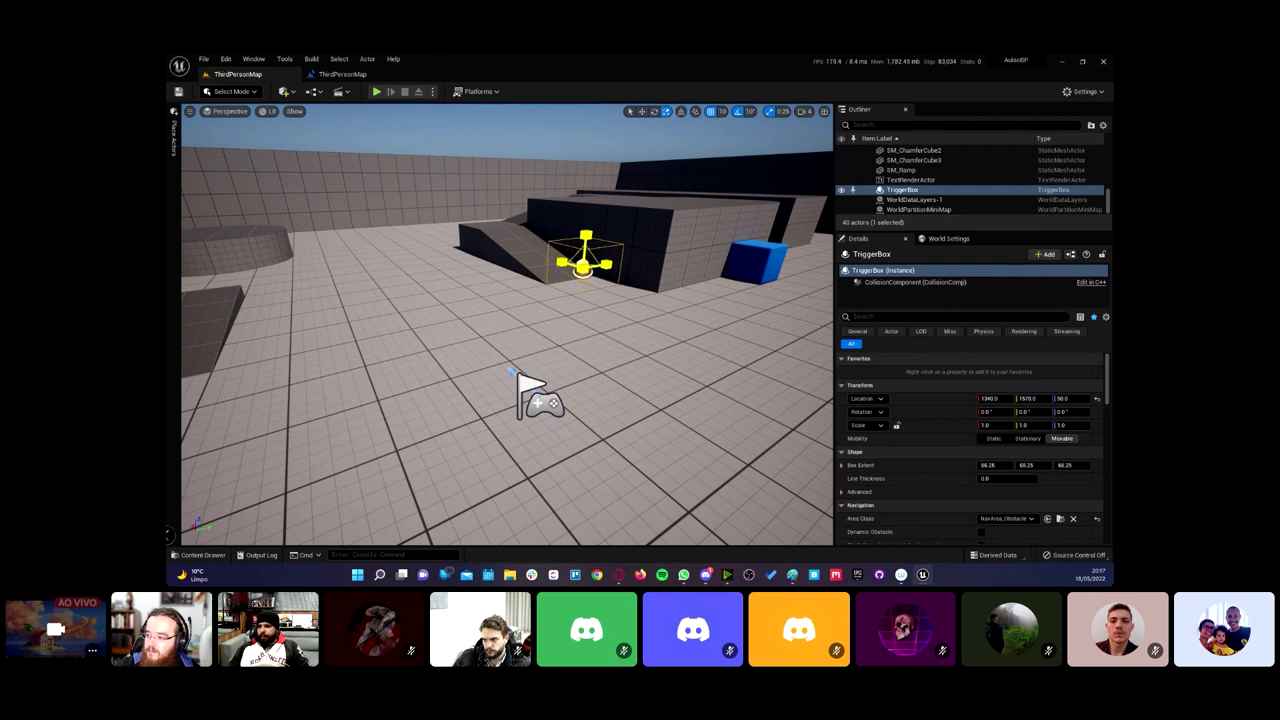
key(w)
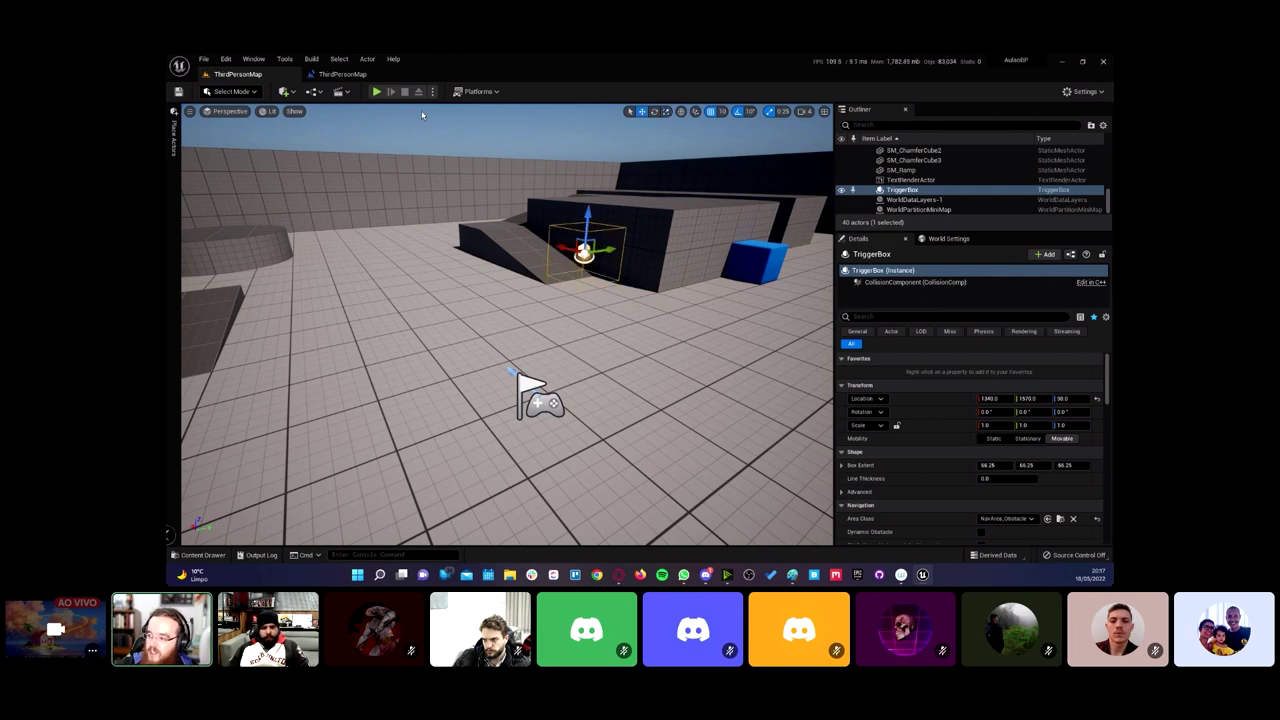
Step: Play-test briefly, then uncheck Actor Hidden In Game so the trigger box shows during play
click(375, 91)
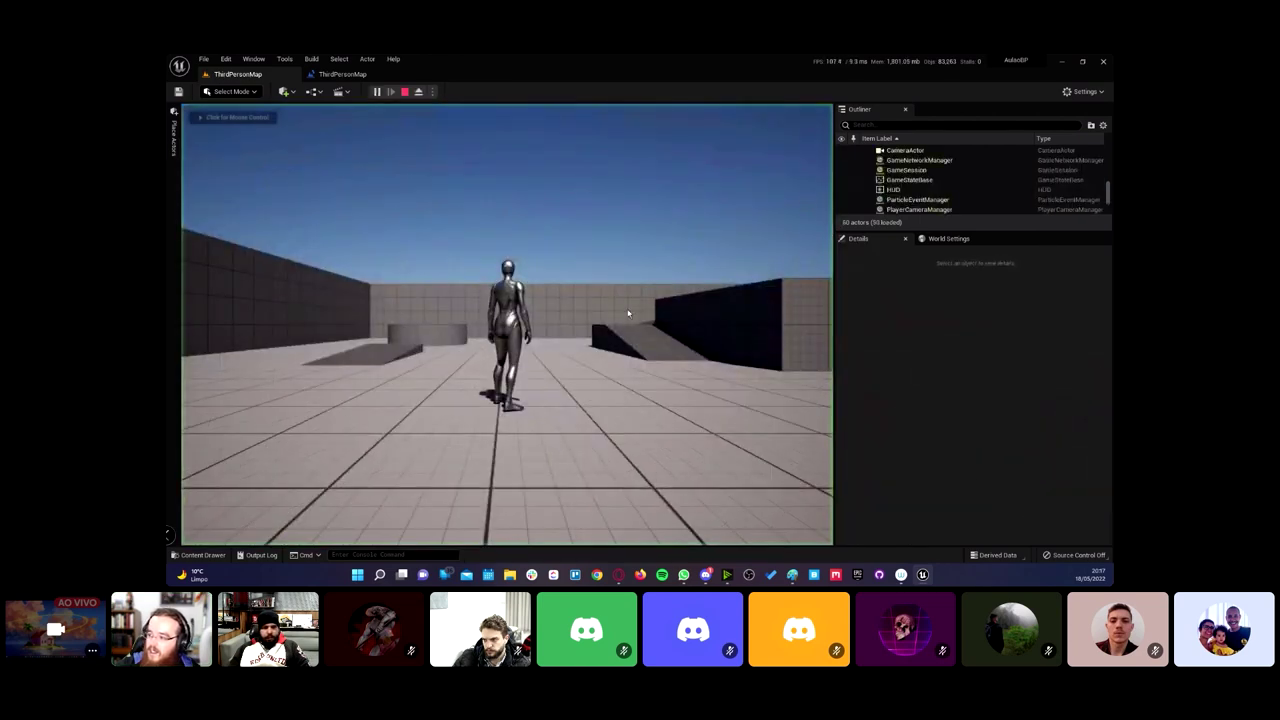
click(404, 91)
scroll(946, 437, down, 3)
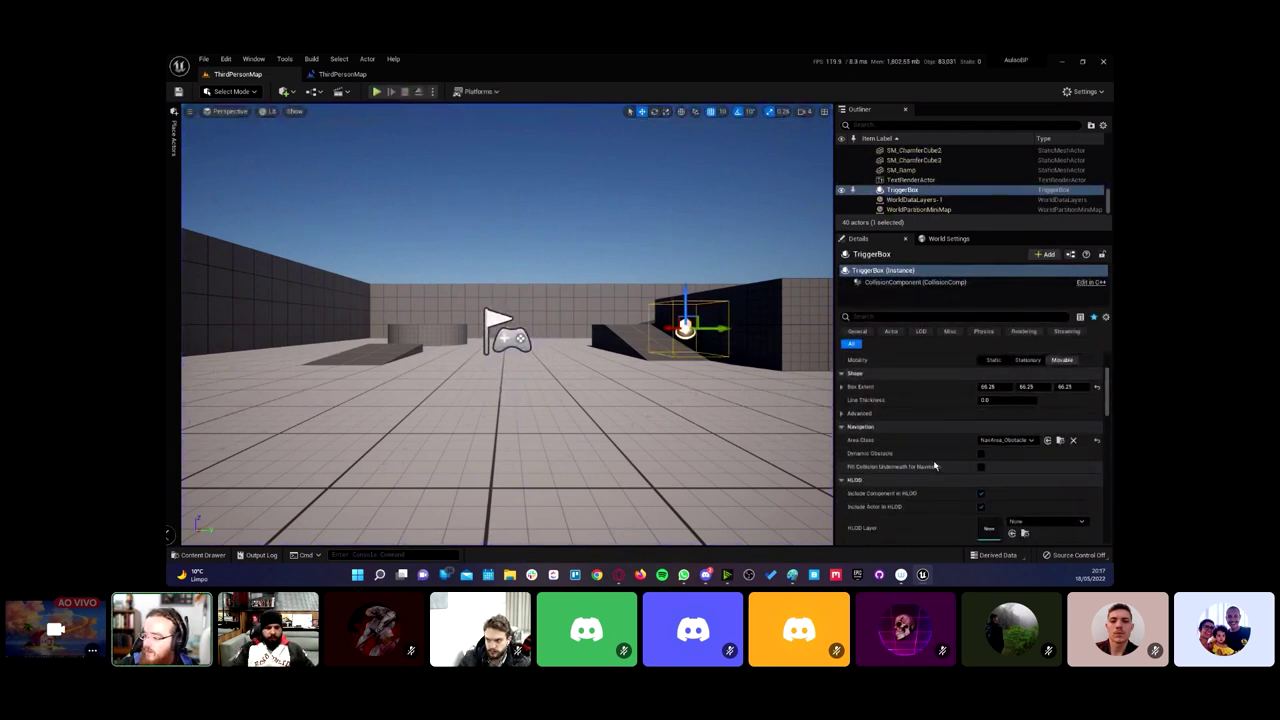
scroll(940, 456, down, 3)
scroll(935, 445, down, 5)
scroll(927, 429, down, 5)
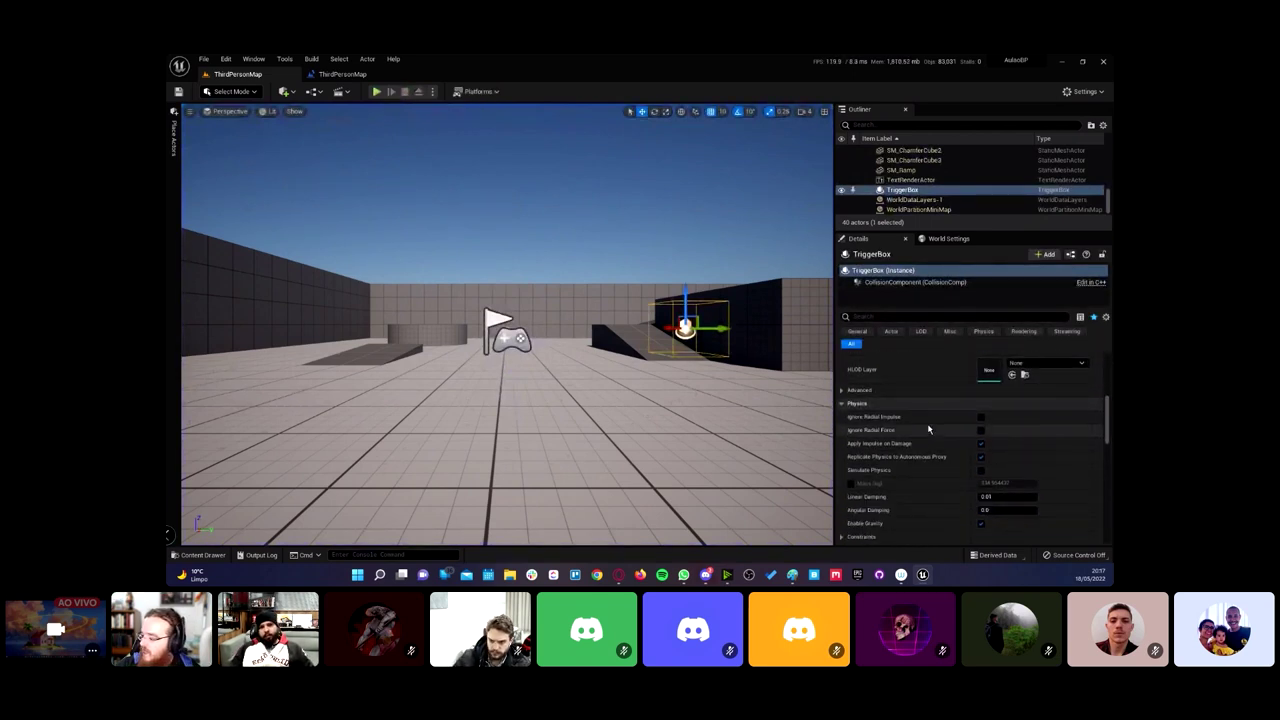
scroll(920, 430, down, 3)
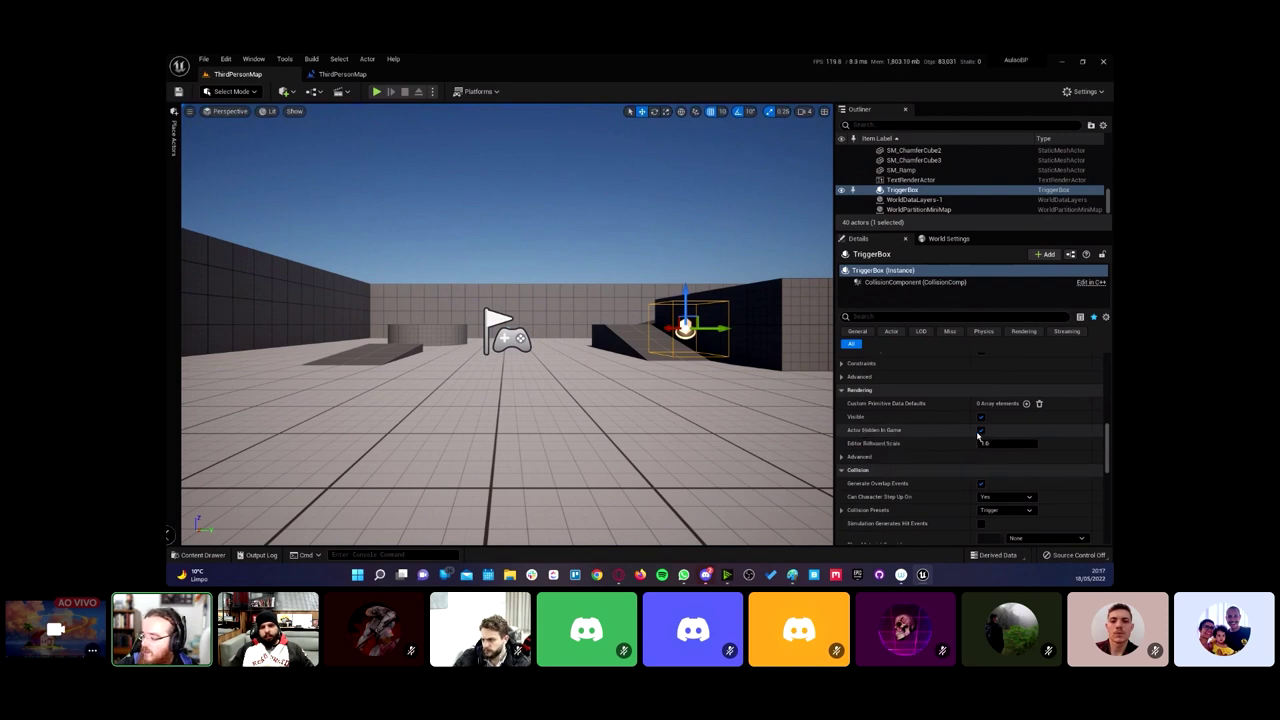
click(980, 431)
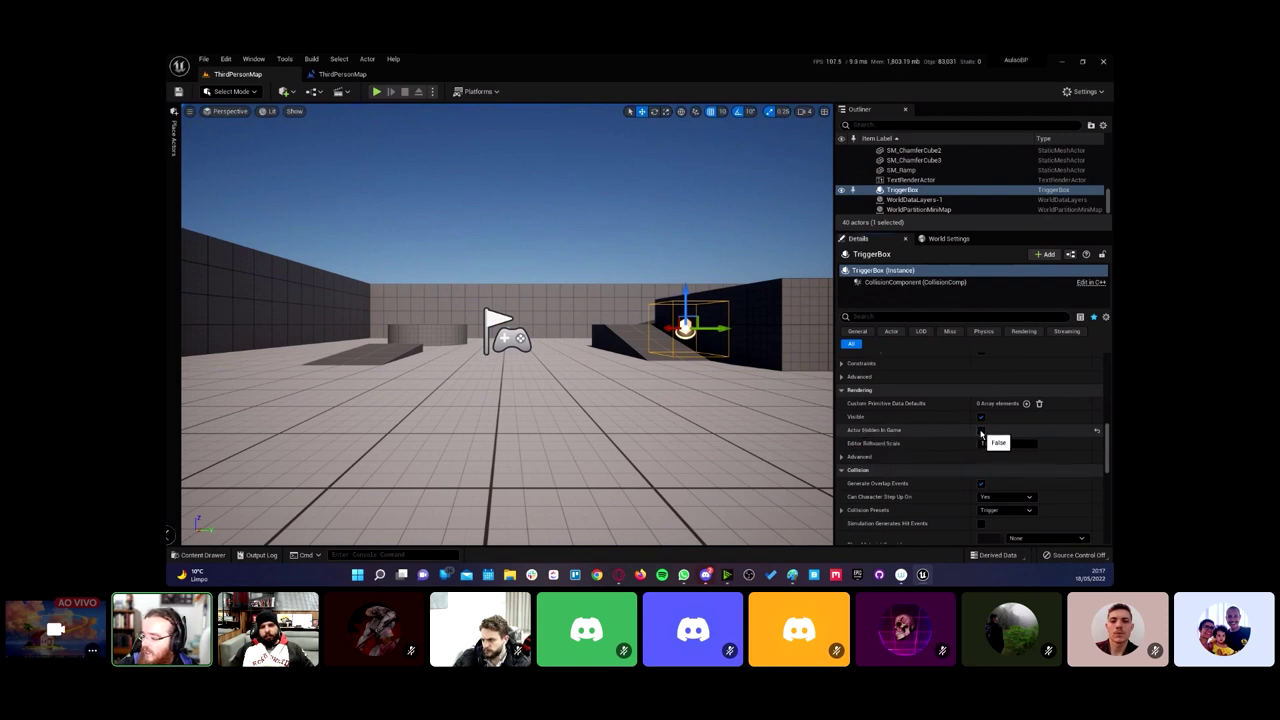
Step: Play again to see the visible box, then snap the TriggerBox down to the floor
click(377, 93)
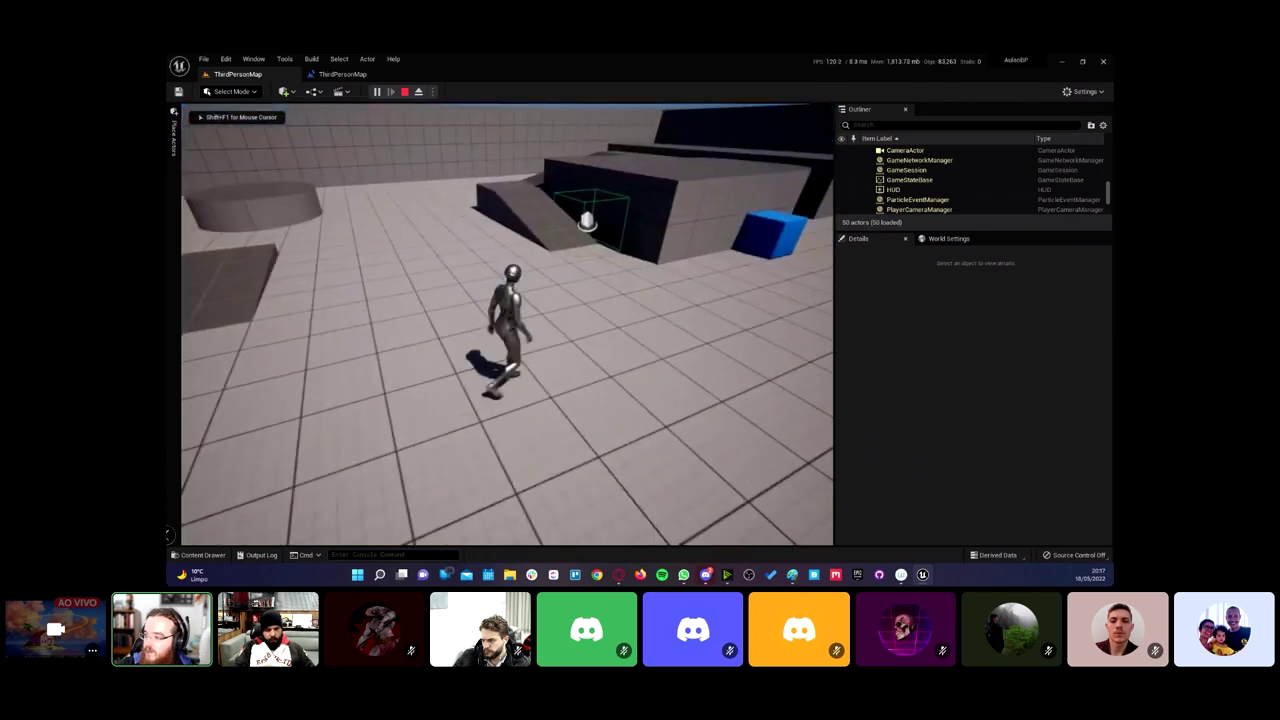
key(Escape)
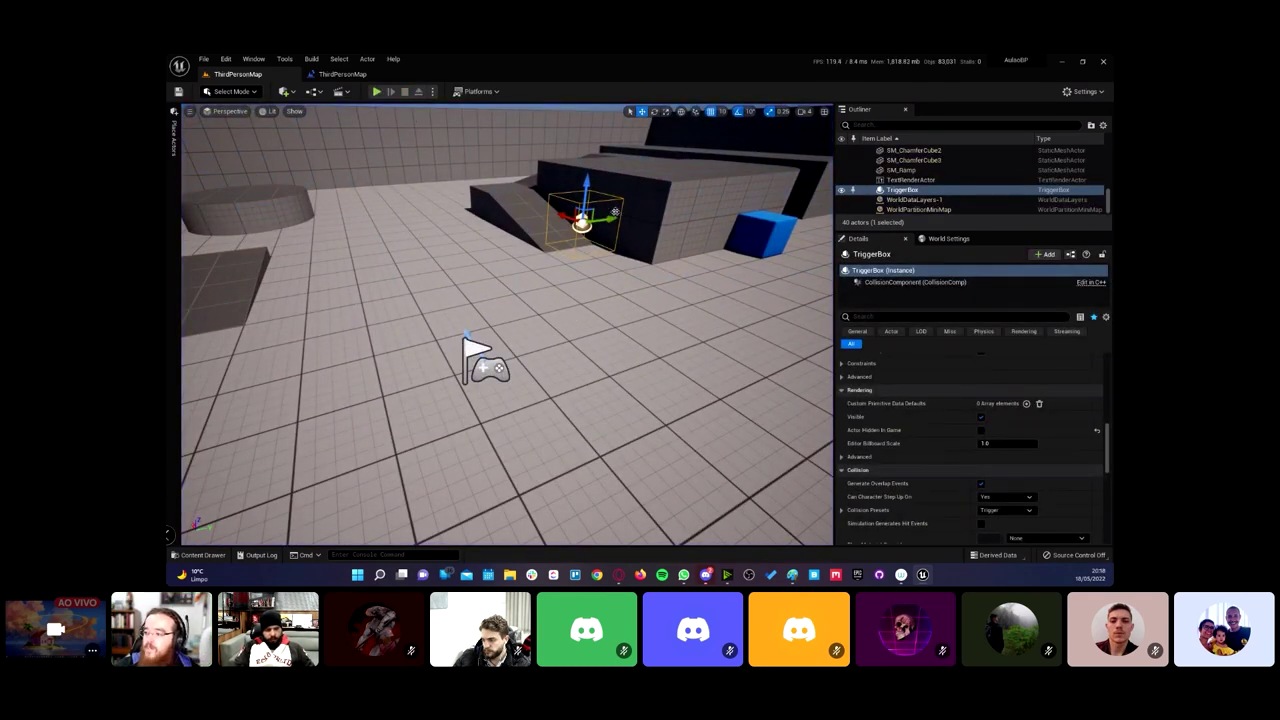
key(End)
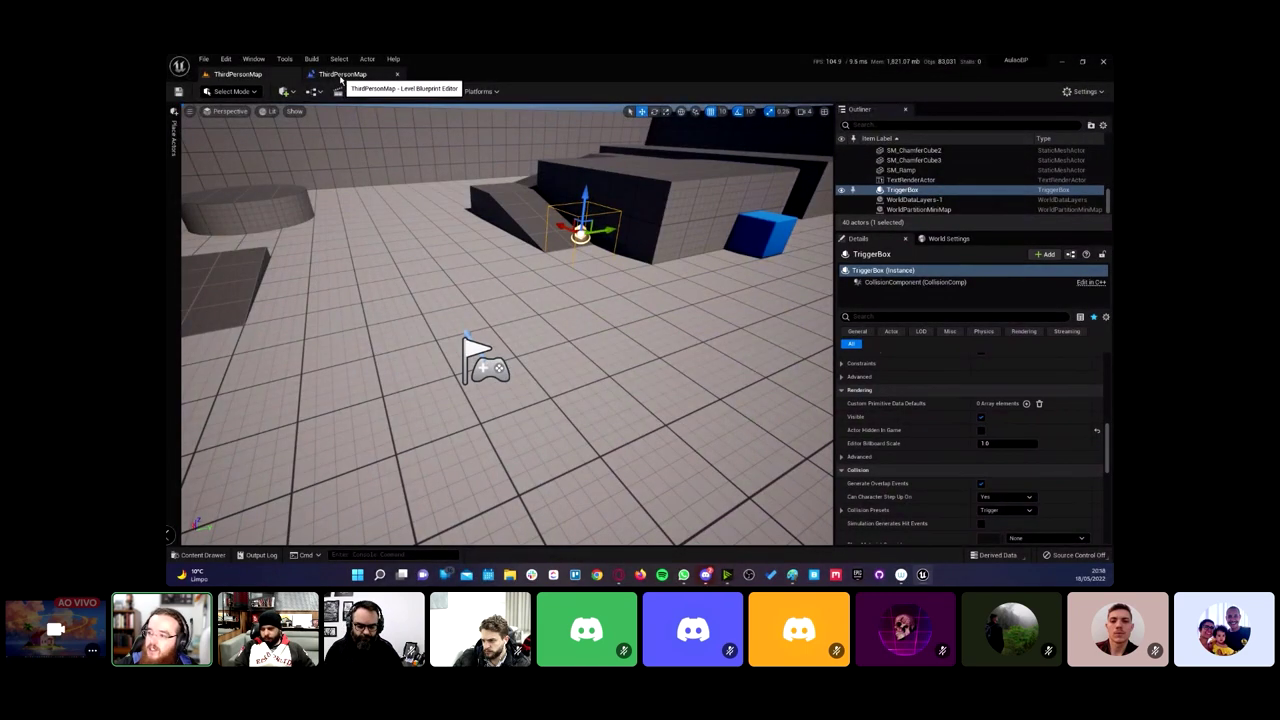
Step: Float the Level Blueprint in its own enlarged window and open the Event Graph's node list
drag(342, 74, 497, 167)
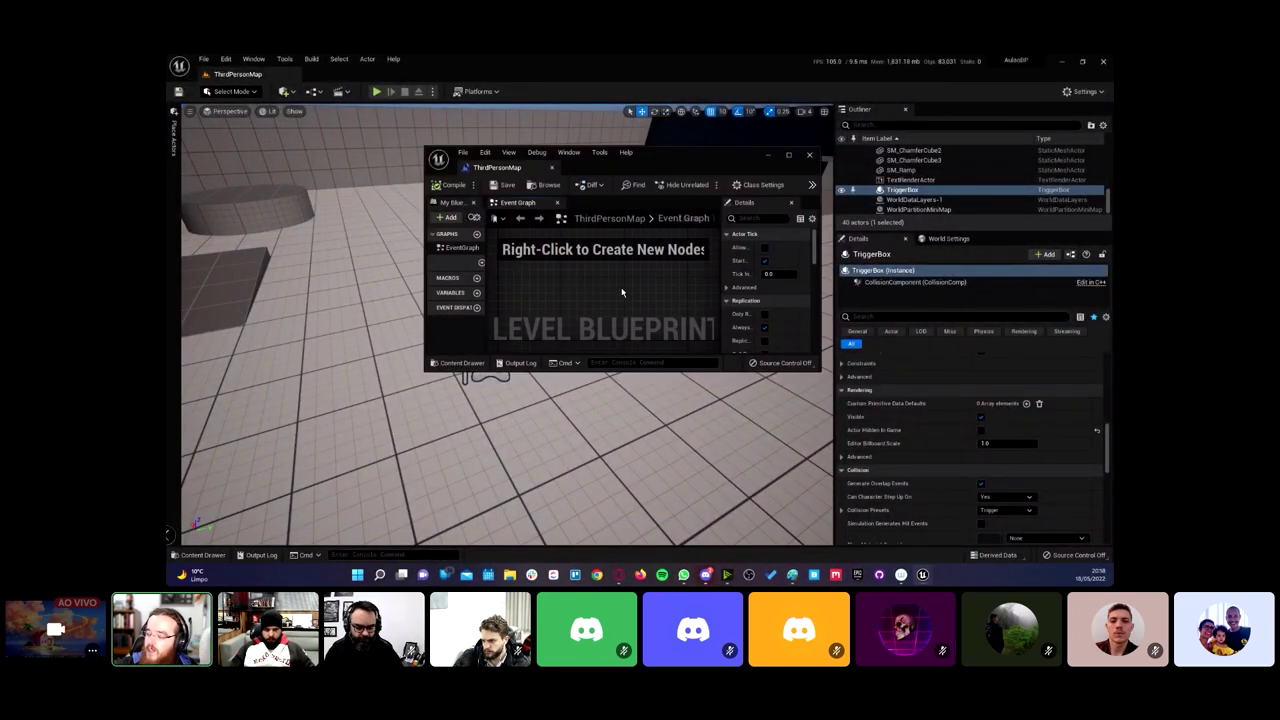
drag(929, 457, 1035, 527)
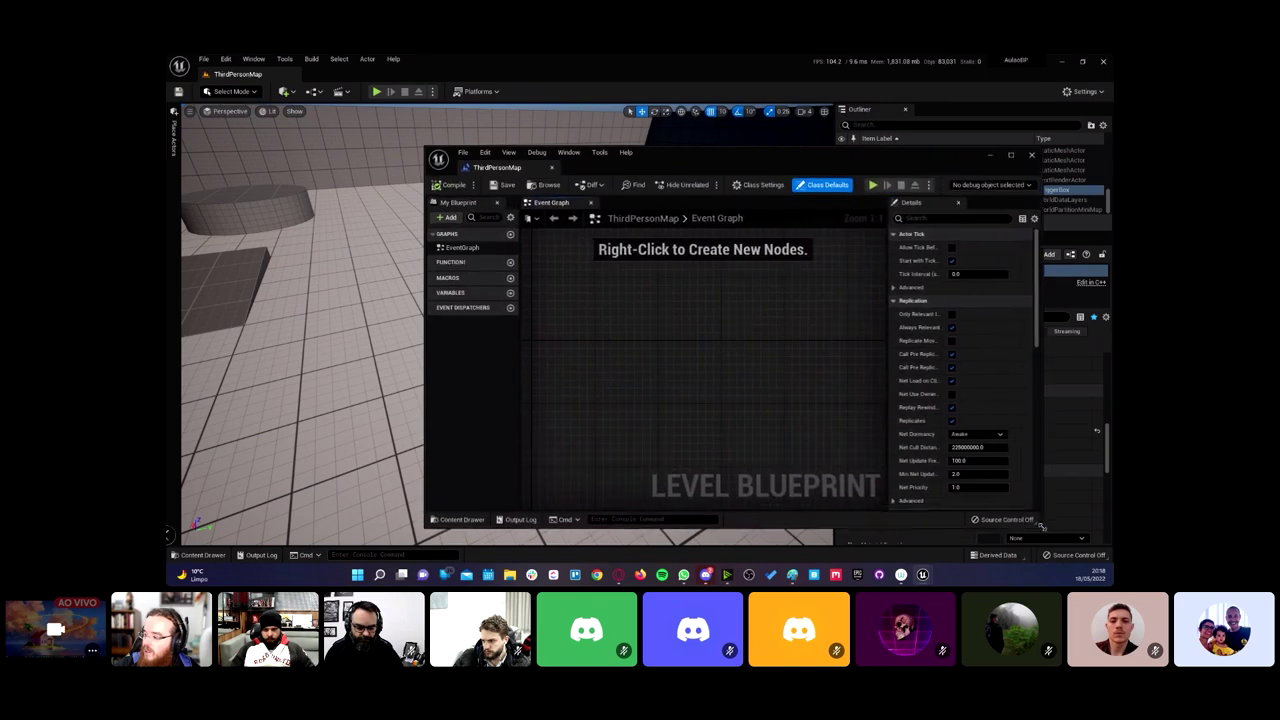
drag(677, 170, 659, 131)
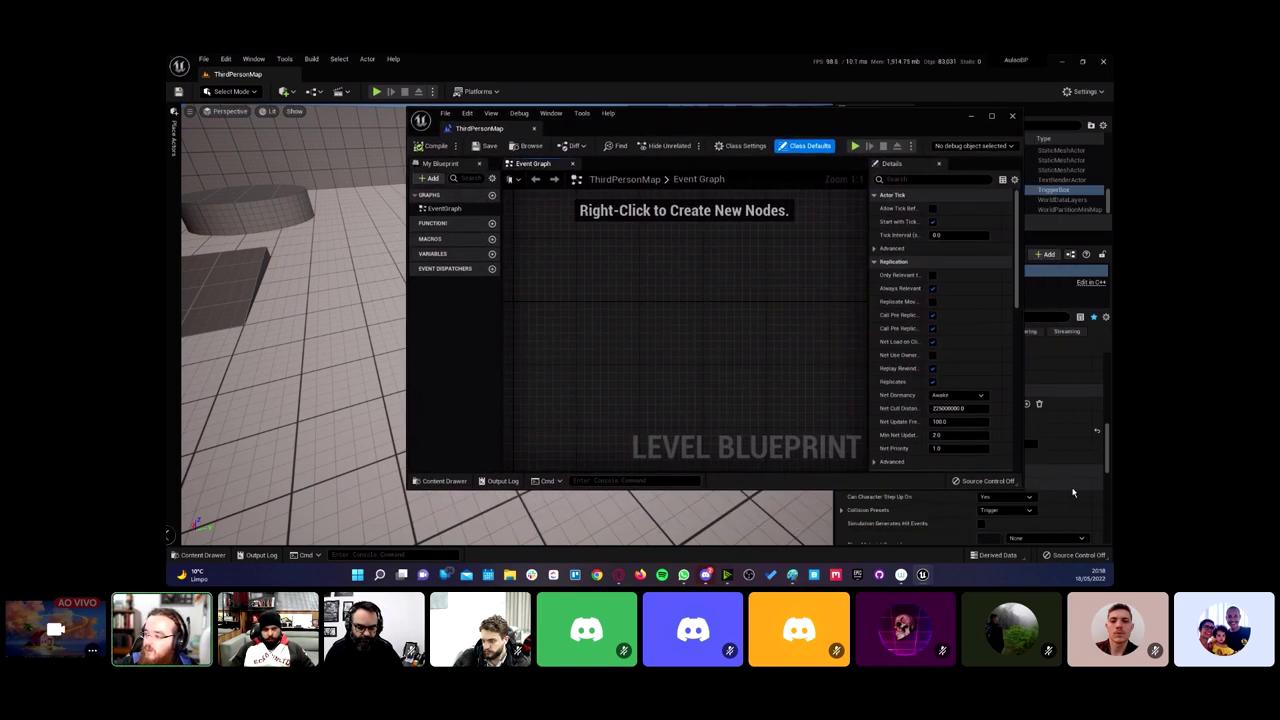
drag(1024, 495, 1082, 548)
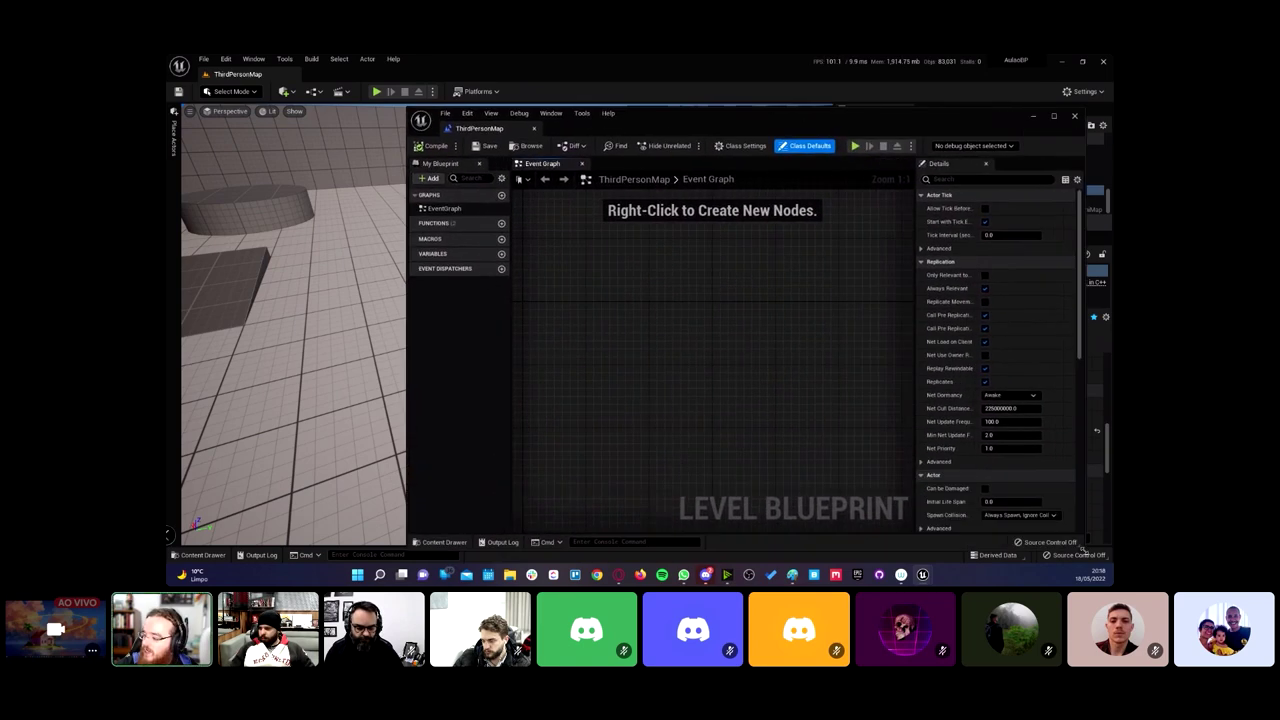
right_click(615, 277)
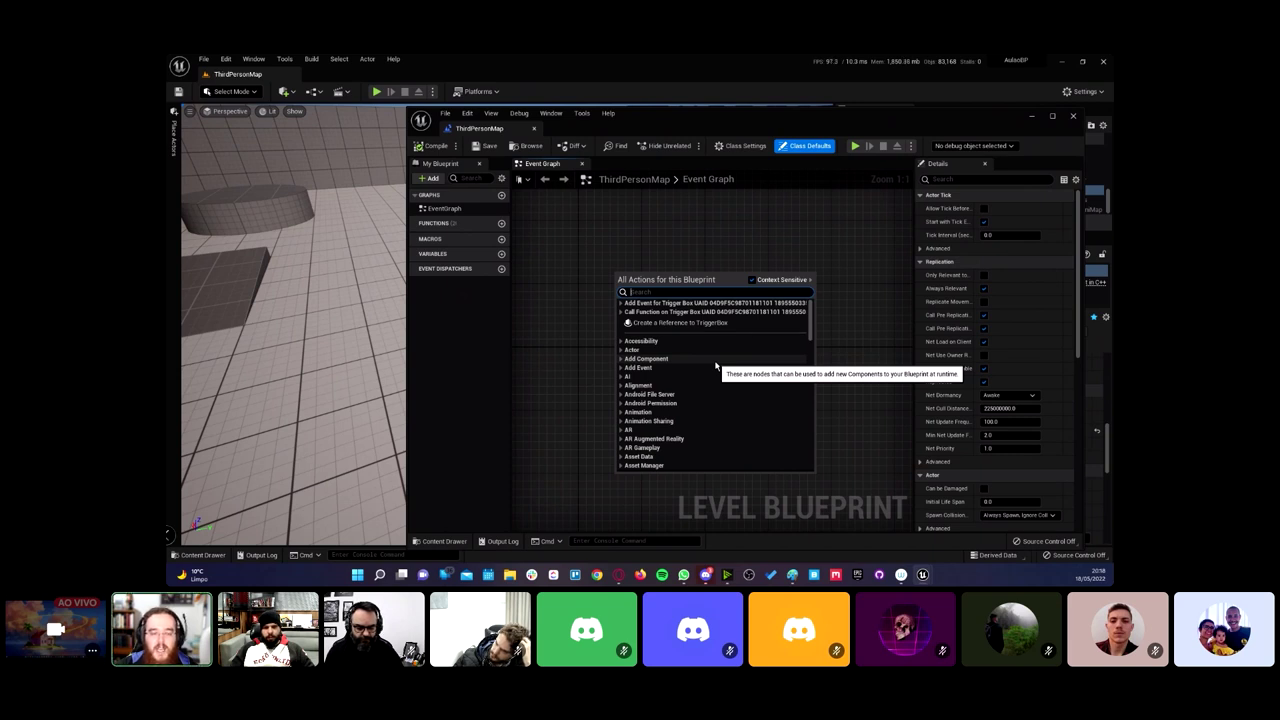
scroll(716, 368, down, 2)
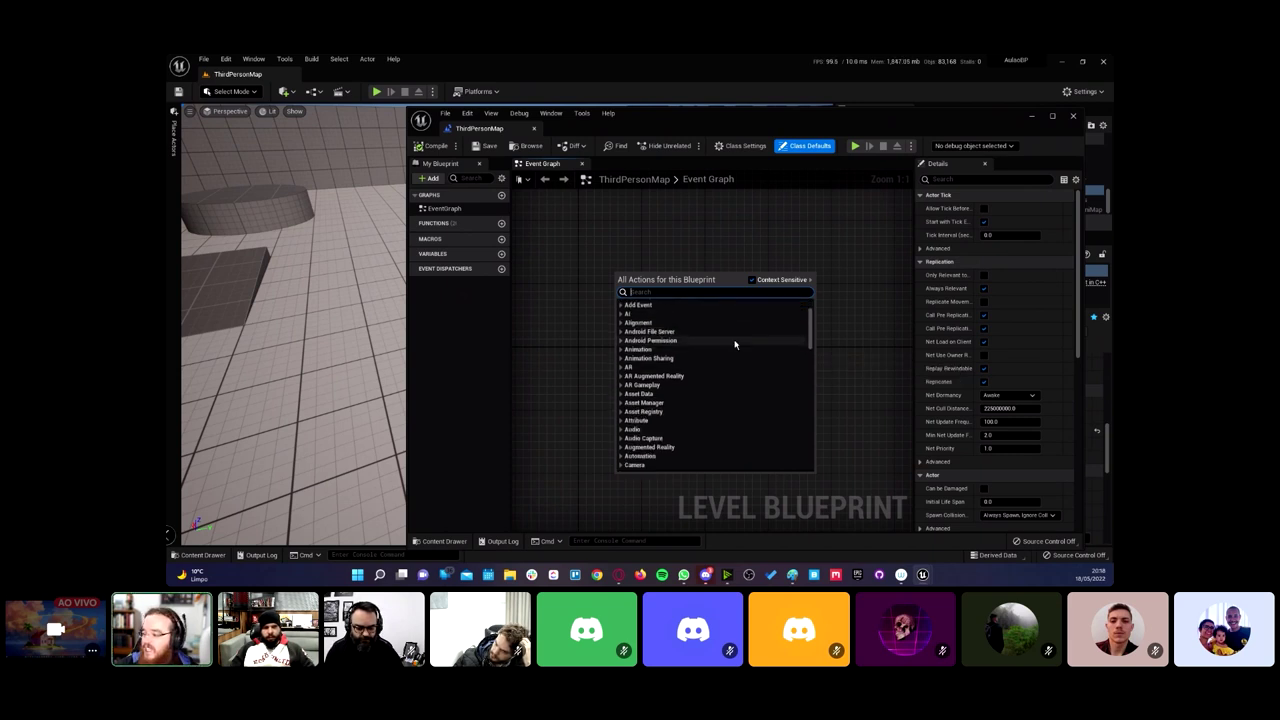
scroll(720, 372, down, 2)
scroll(722, 376, down, 2)
scroll(722, 380, down, 2)
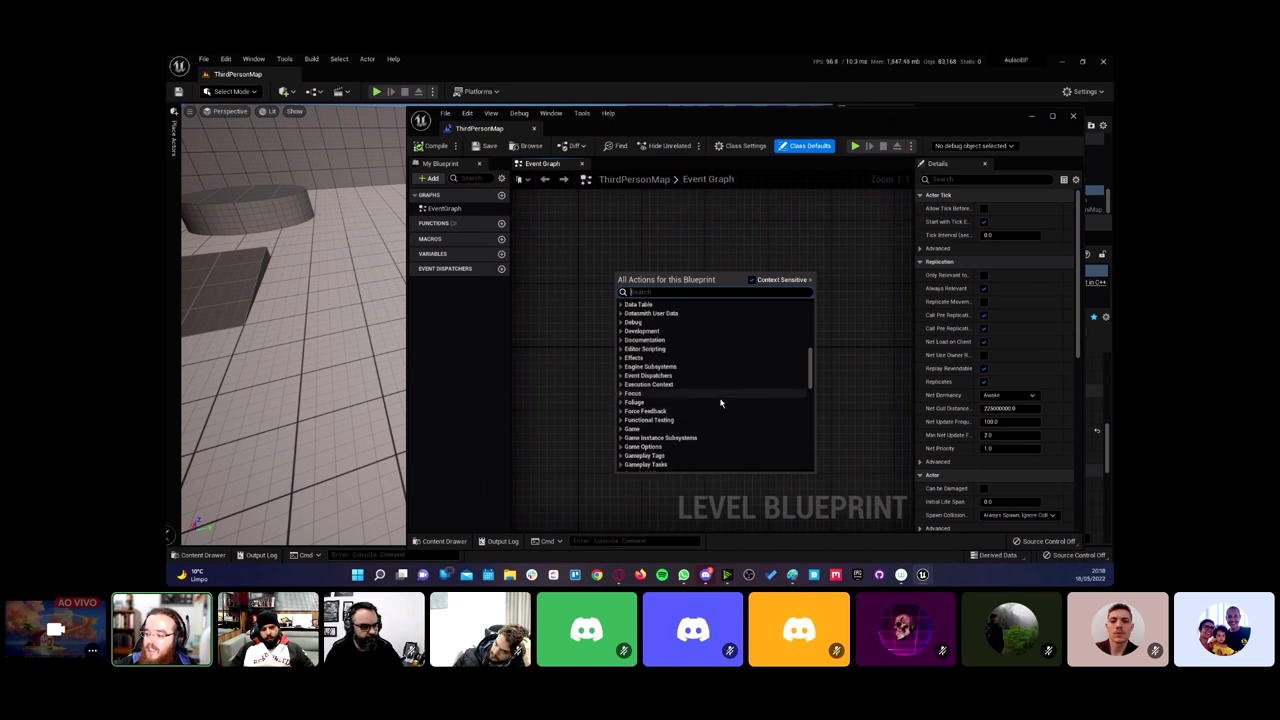
scroll(721, 395, up, 5)
scroll(721, 402, up, 2)
scroll(718, 405, up, 3)
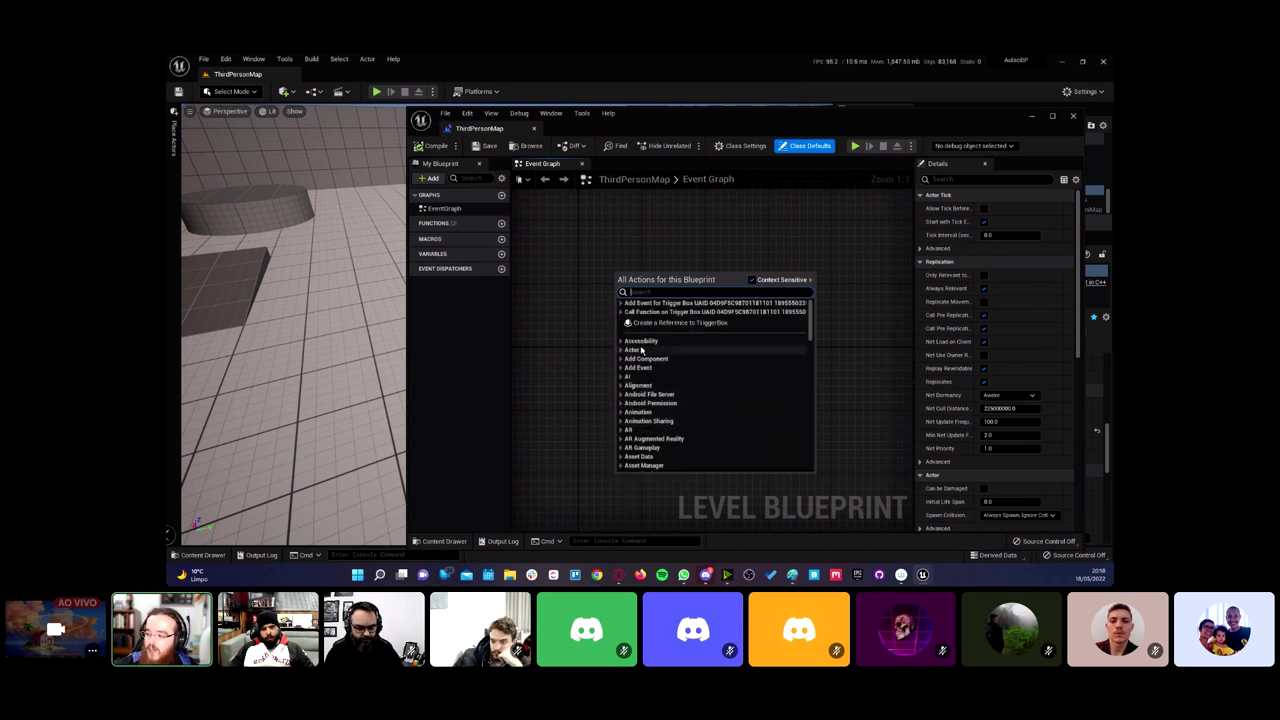
drag(811, 318, 807, 410)
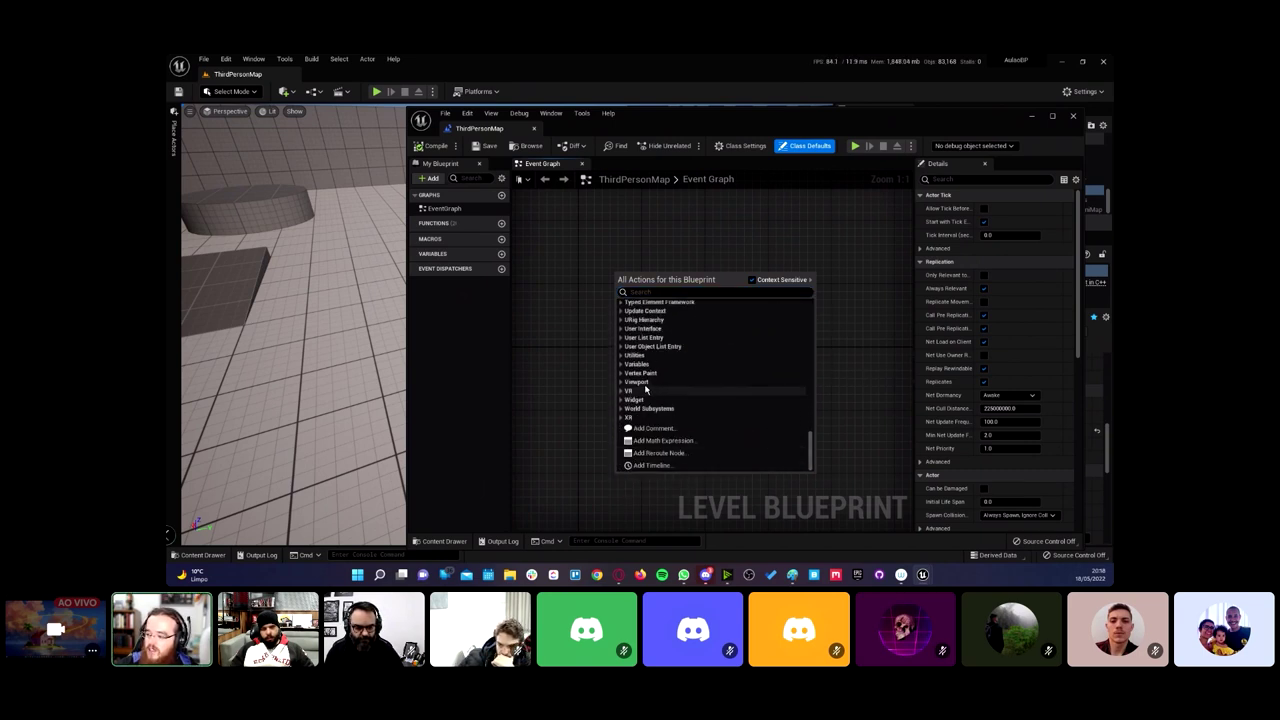
click(621, 356)
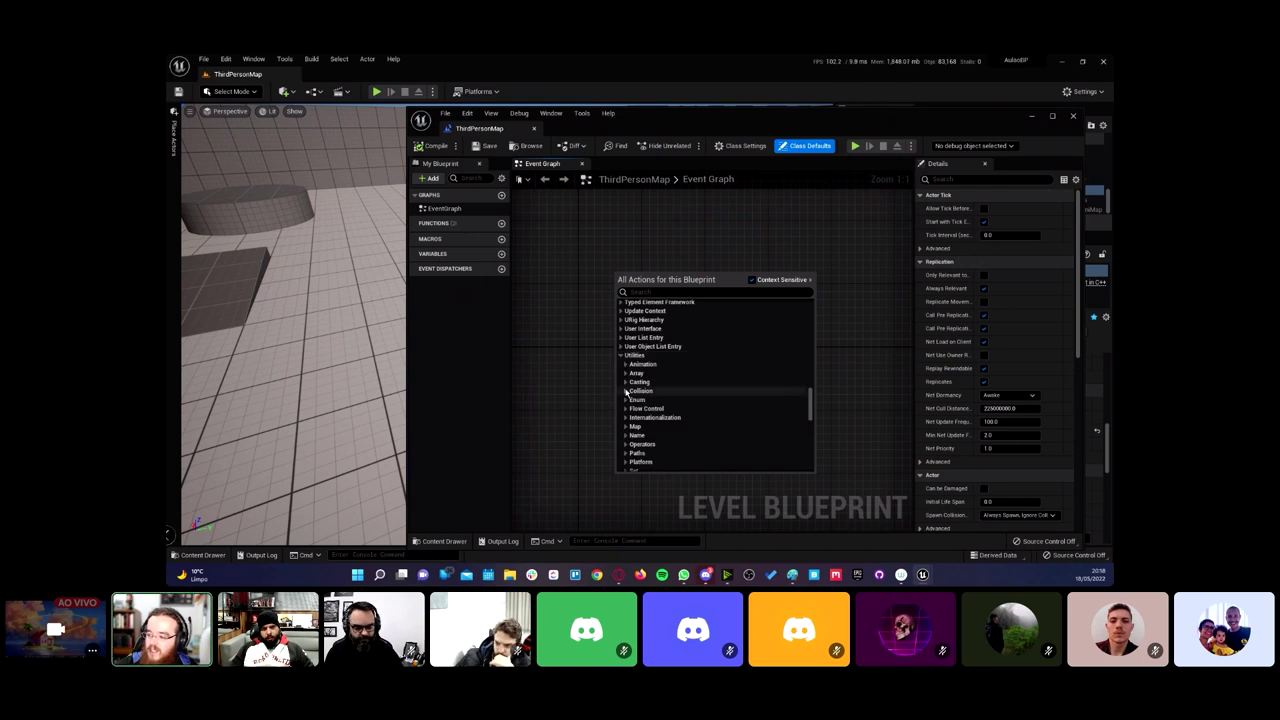
click(625, 382)
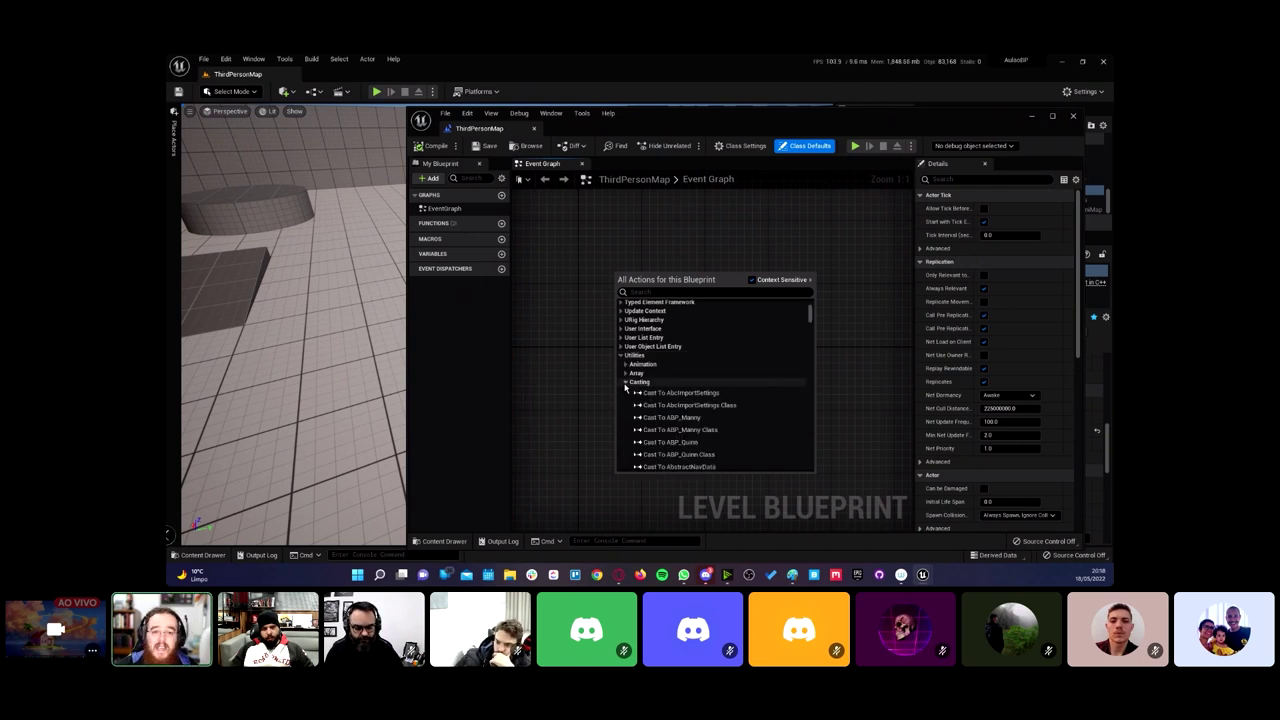
scroll(708, 406, down, 3)
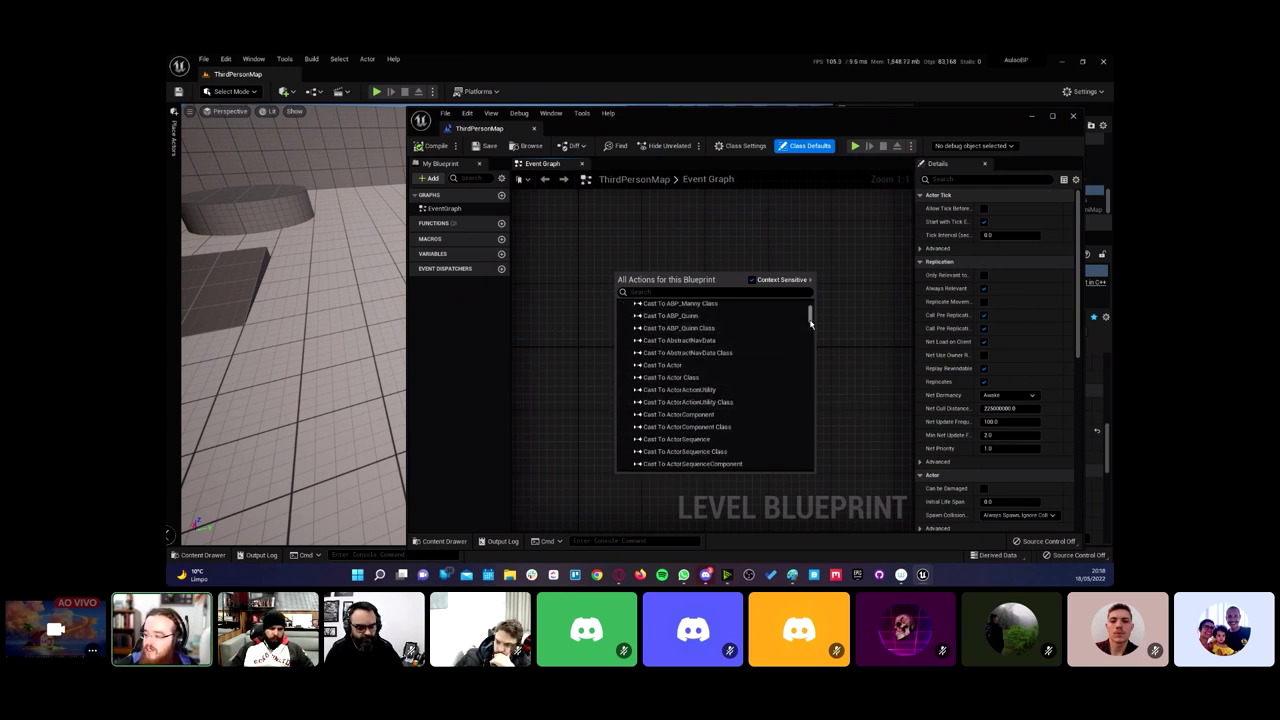
mouse_move(810, 314)
mouse_down()
mouse_move(790, 461)
mouse_move(800, 300)
mouse_up()
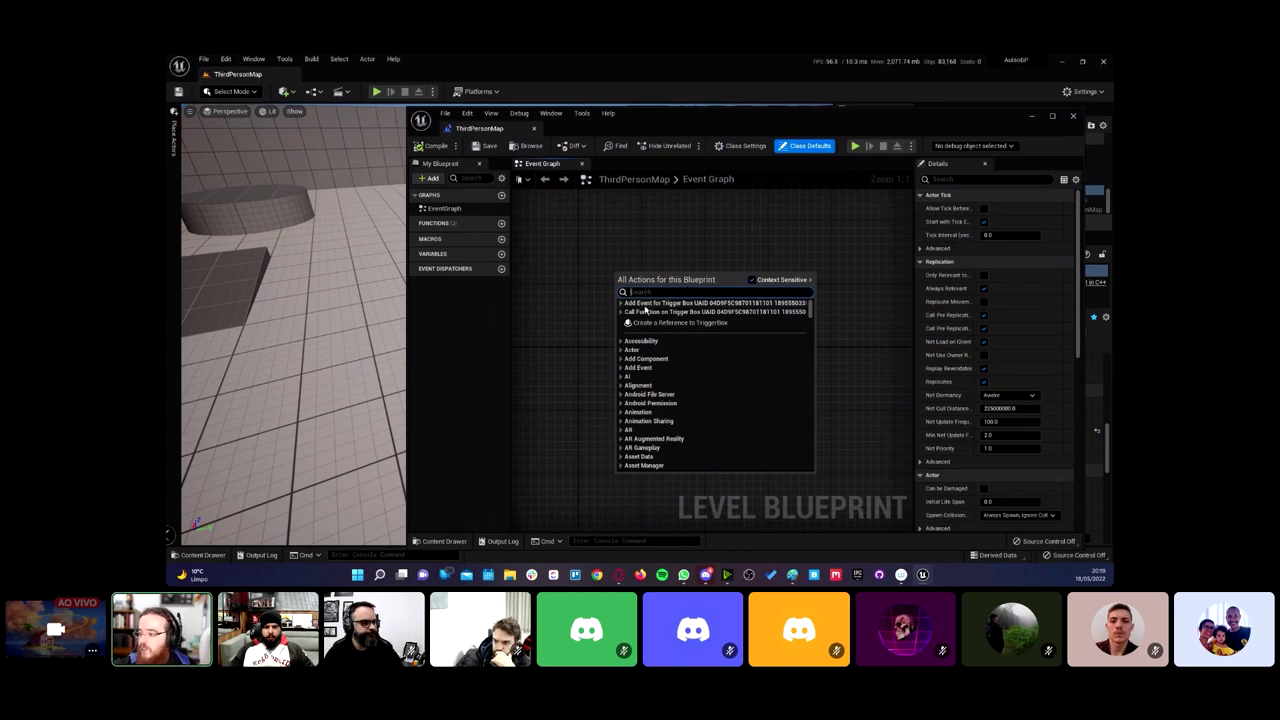
Step: Add On Actor Begin Overlap from Add Event for Trigger Box > Collision to the graph
drag(679, 116, 633, 124)
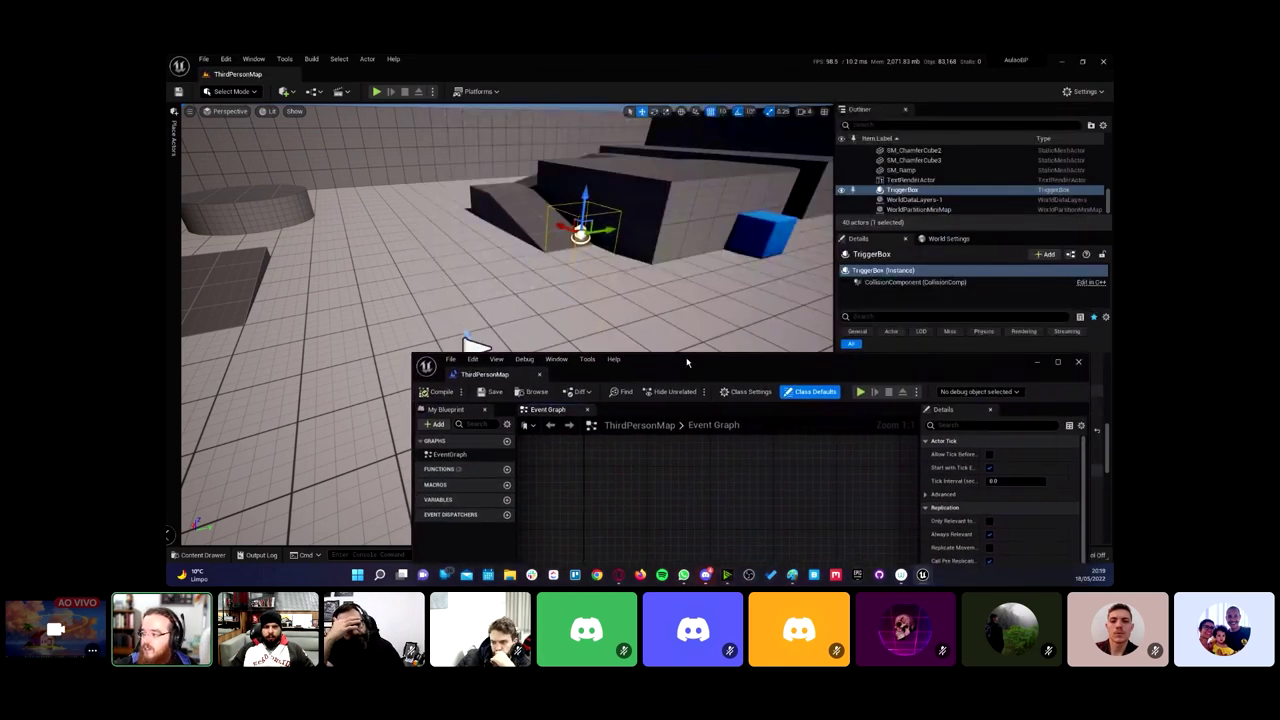
right_click(553, 278)
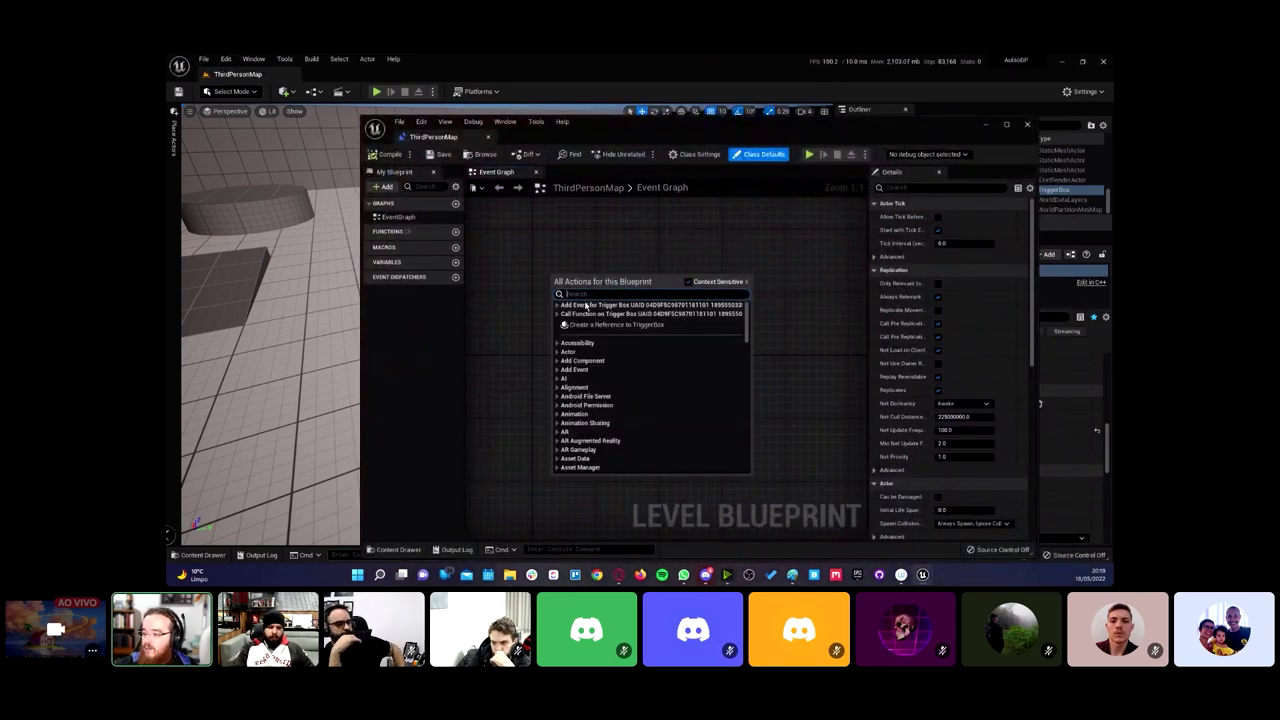
click(558, 306)
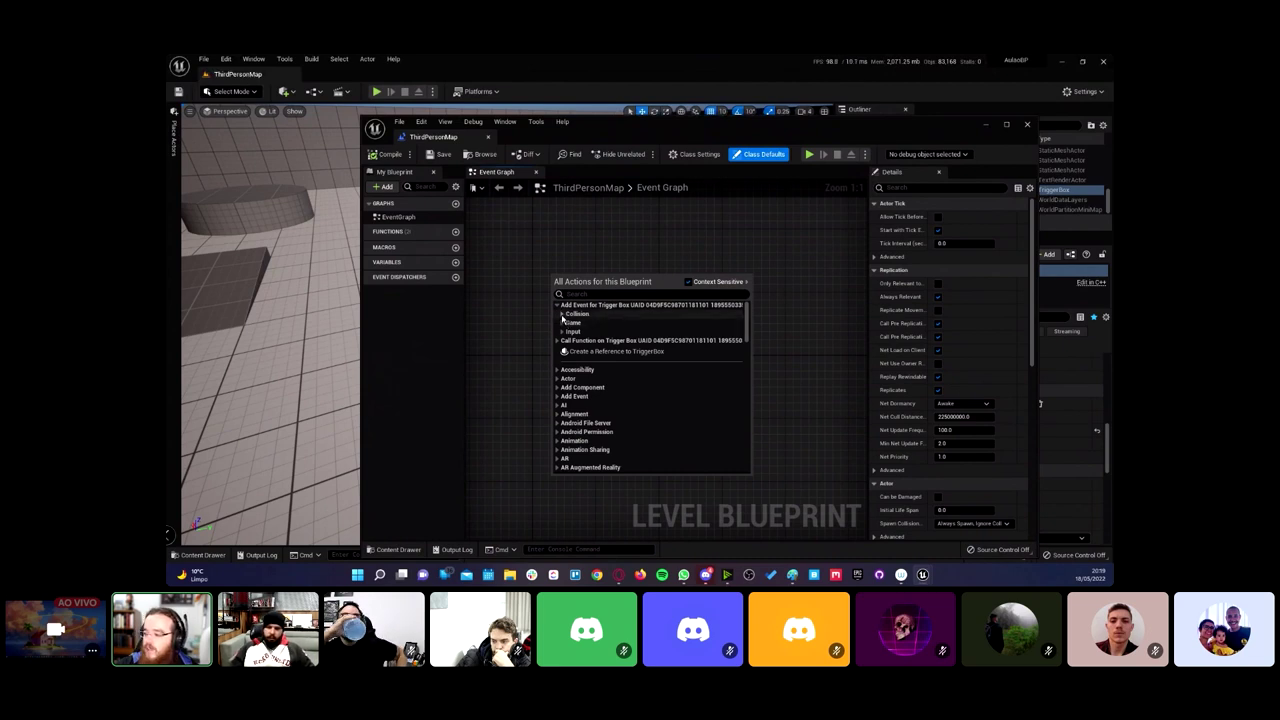
click(562, 316)
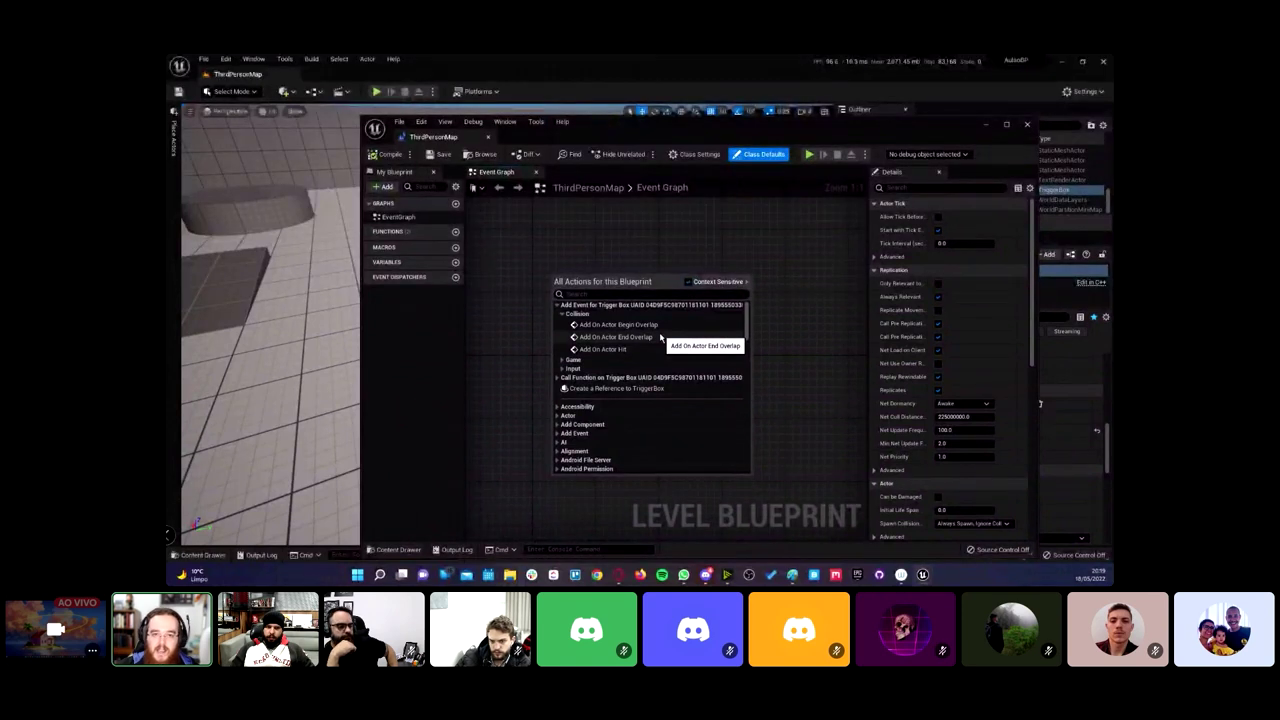
click(651, 329)
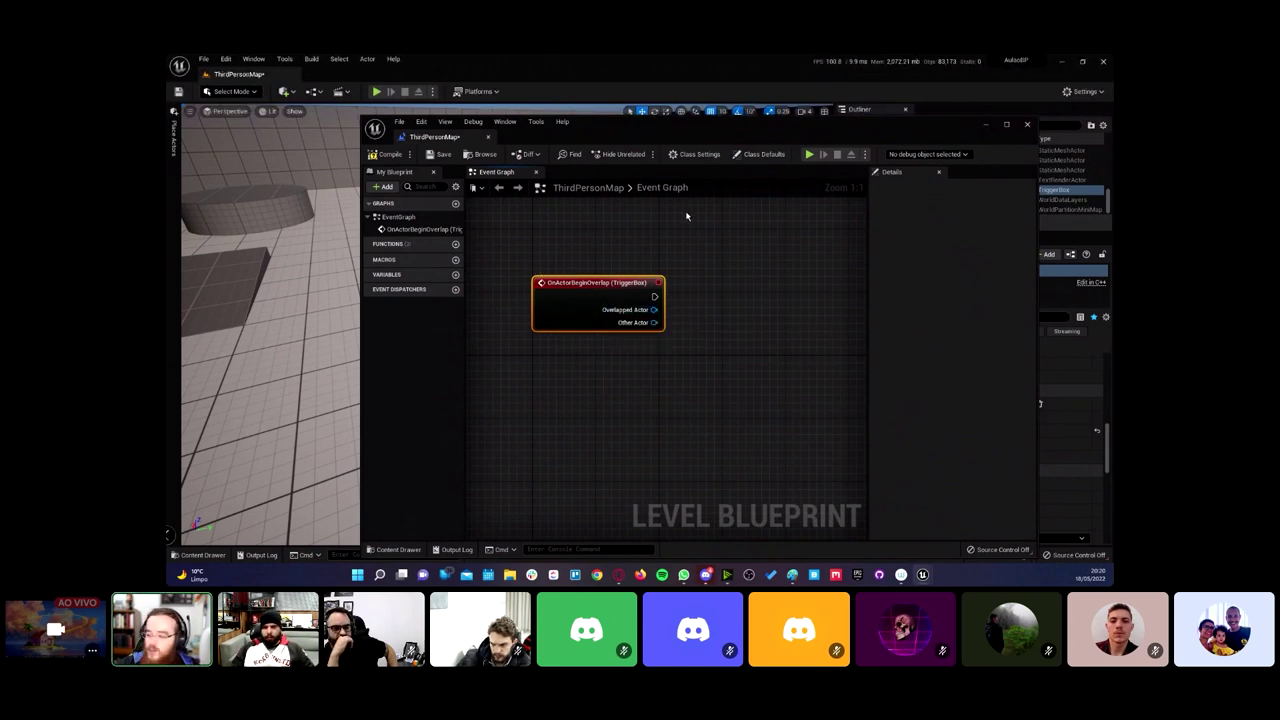
mouse_move(703, 240)
right_down()
mouse_move(674, 257)
mouse_move(544, 218)
right_up()
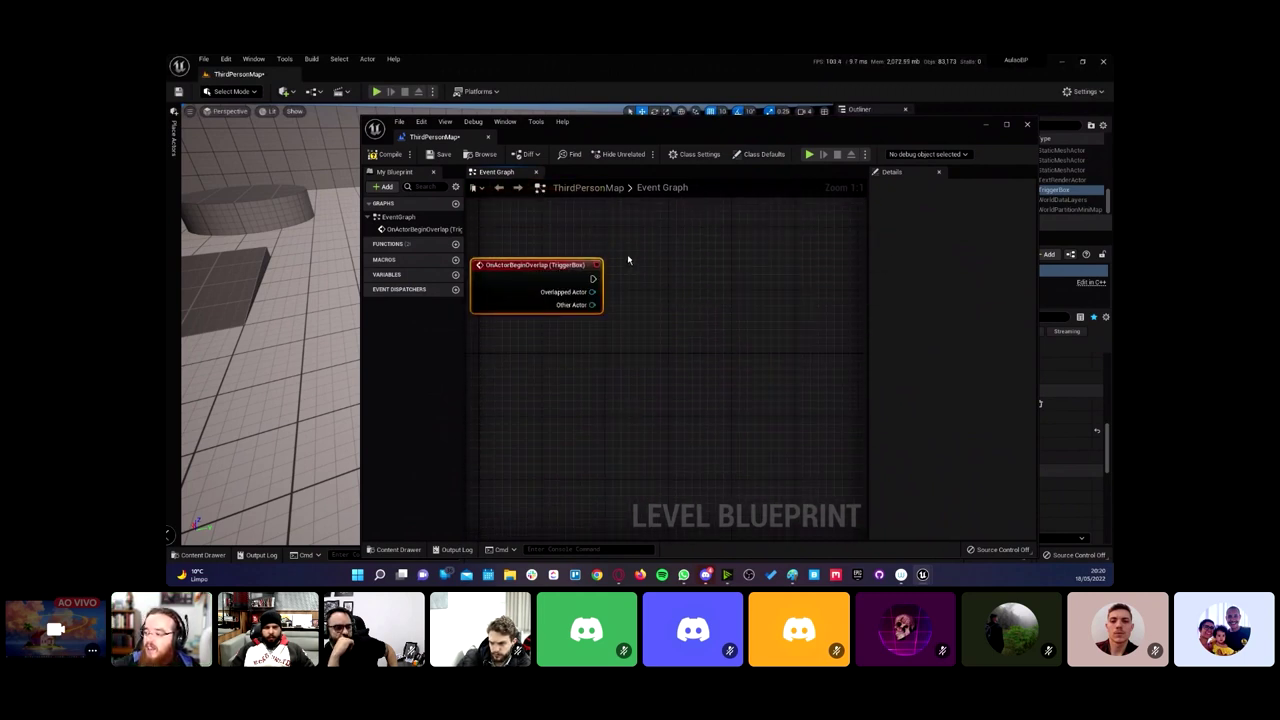
right_drag(627, 254, 638, 285)
drag(631, 131, 593, 105)
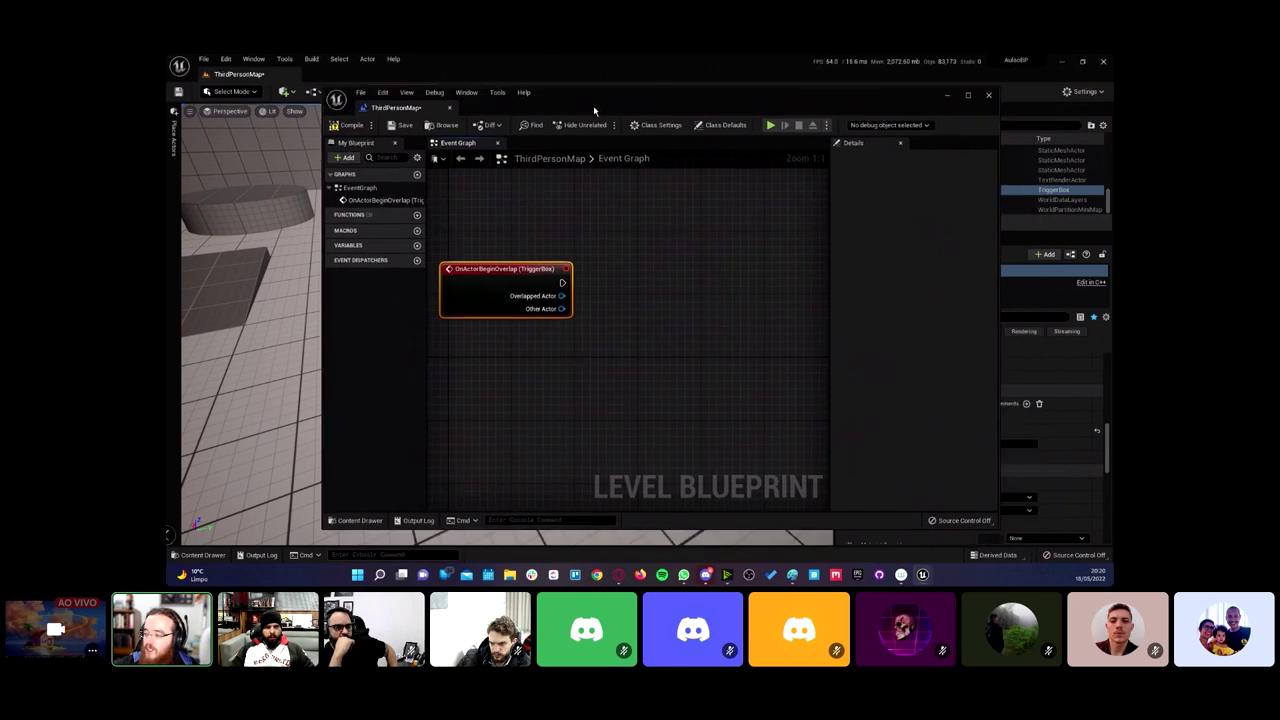
drag(563, 285, 603, 316)
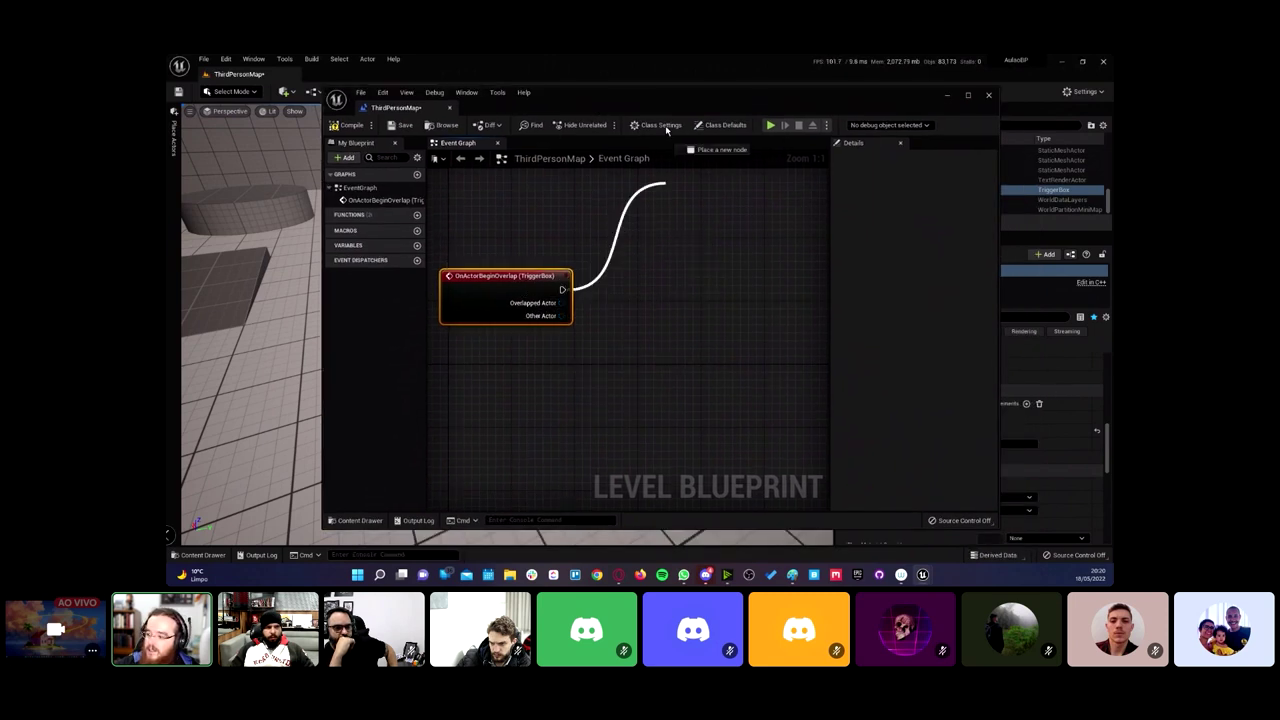
right_drag(603, 316, 603, 222)
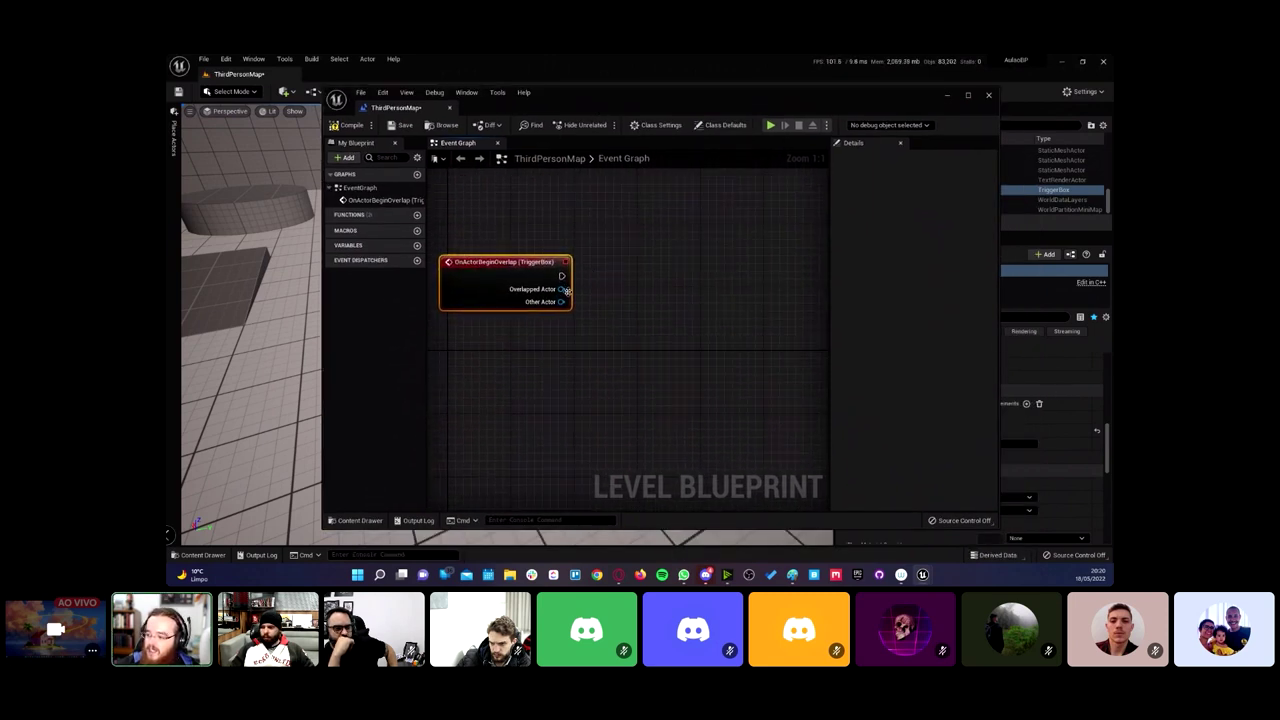
drag(561, 275, 648, 335)
key(Escape)
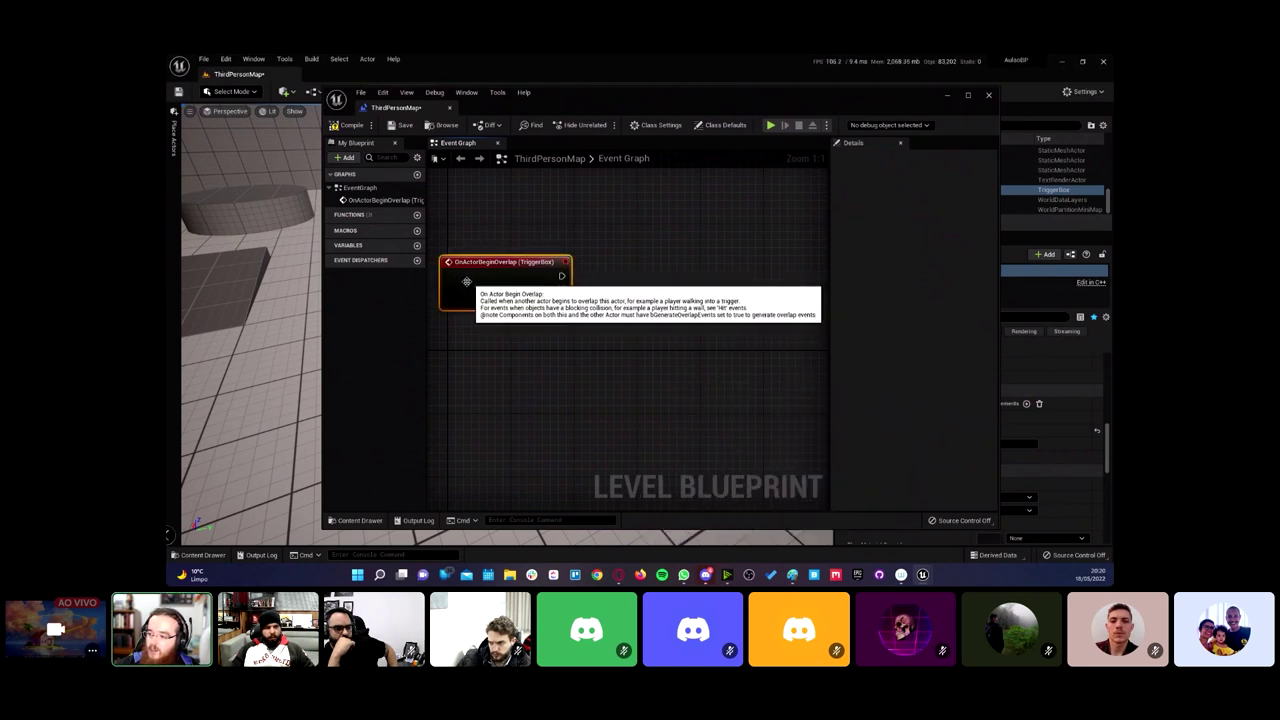
click(490, 259)
right_drag(623, 257, 656, 303)
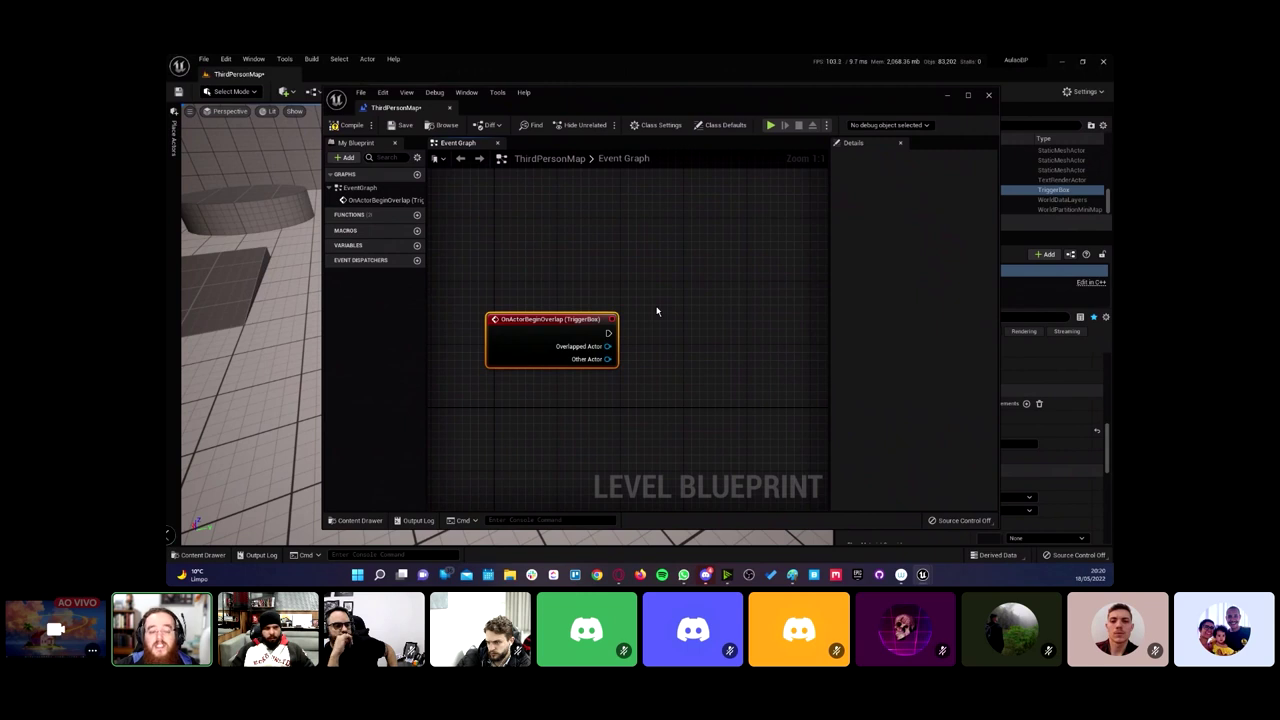
right_drag(634, 277, 571, 232)
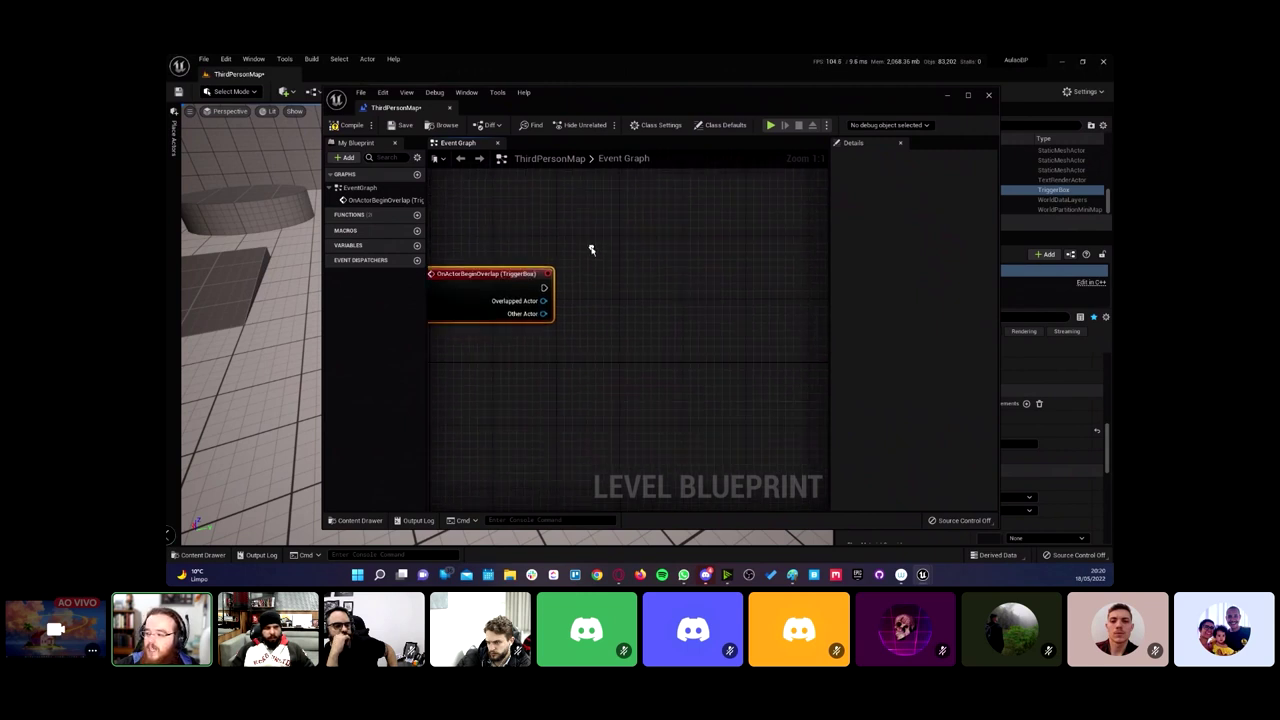
drag(544, 287, 624, 248)
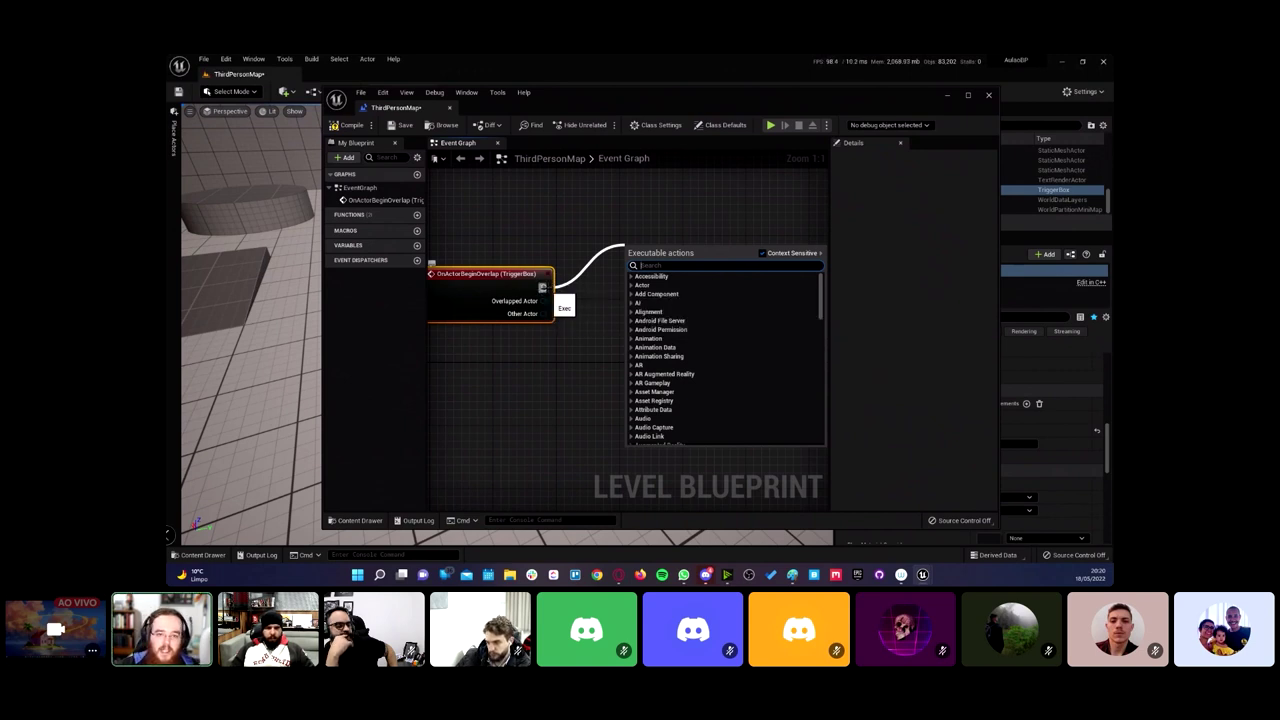
mouse_move(545, 292)
mouse_down()
mouse_move(606, 325)
mouse_move(552, 277)
mouse_move(612, 290)
mouse_up()
click(584, 352)
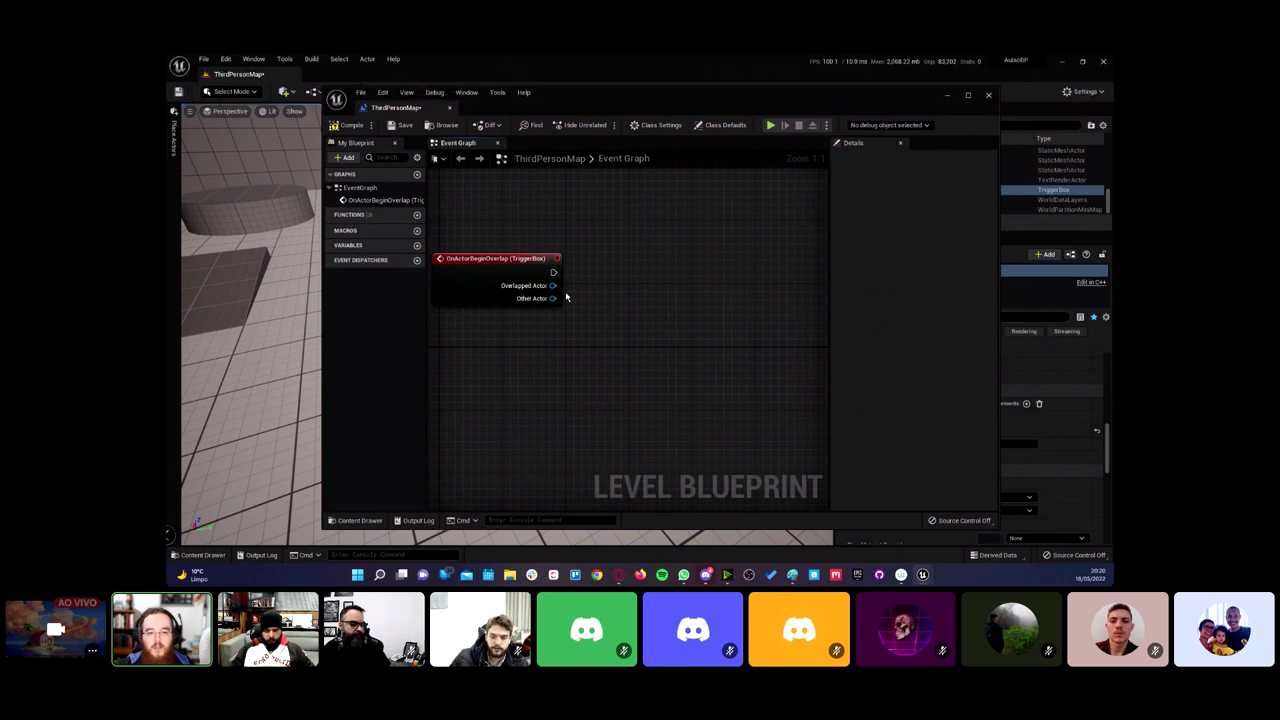
mouse_move(566, 297)
right_down()
mouse_move(602, 303)
mouse_move(611, 266)
right_up()
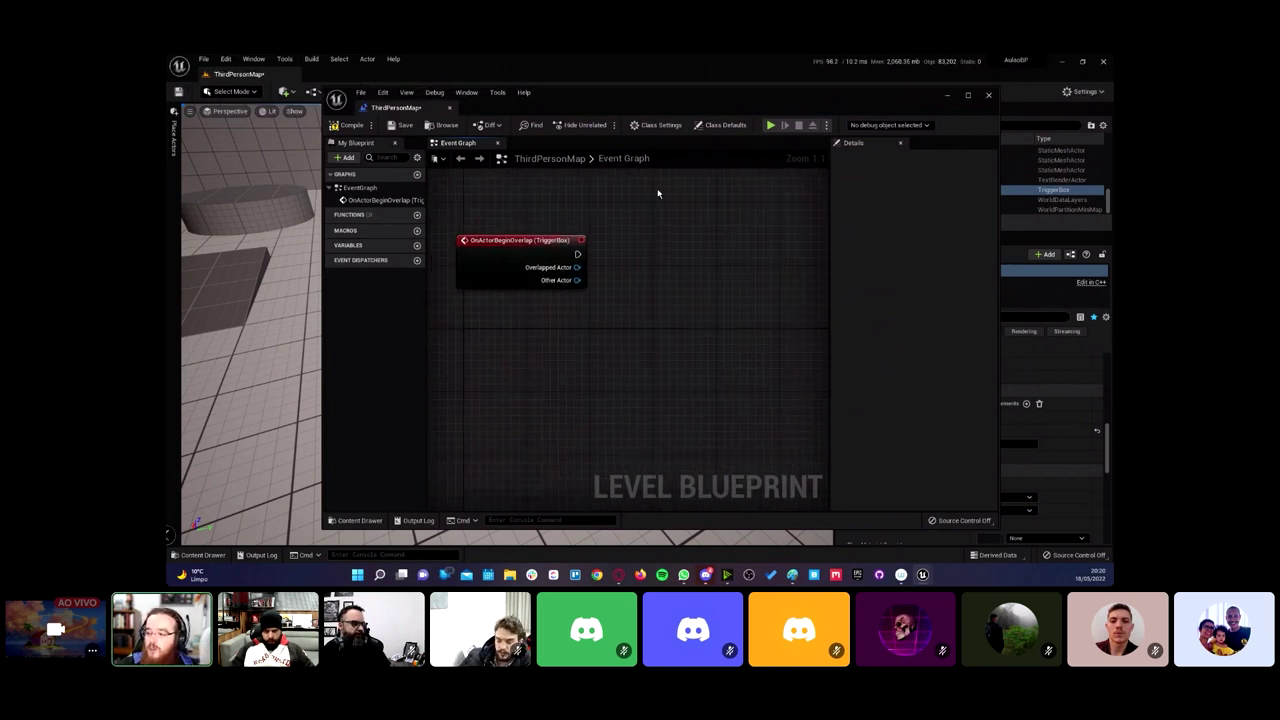
right_drag(657, 191, 613, 209)
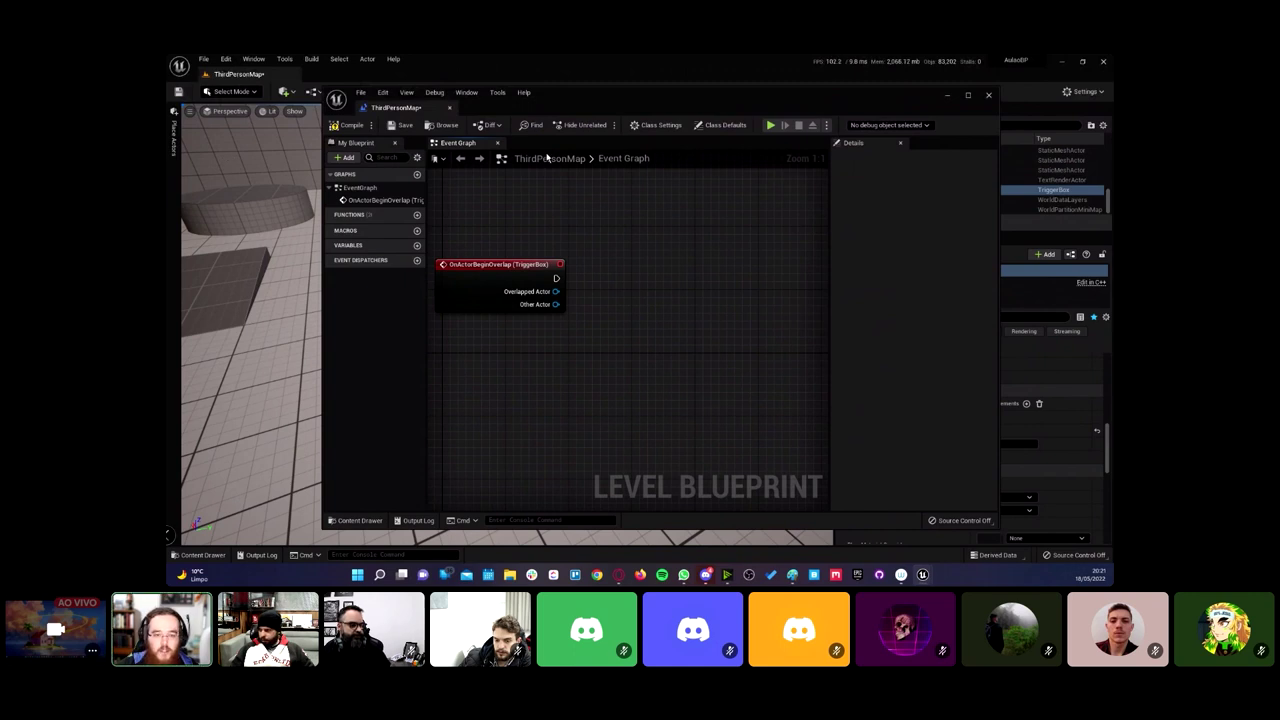
right_drag(606, 231, 612, 247)
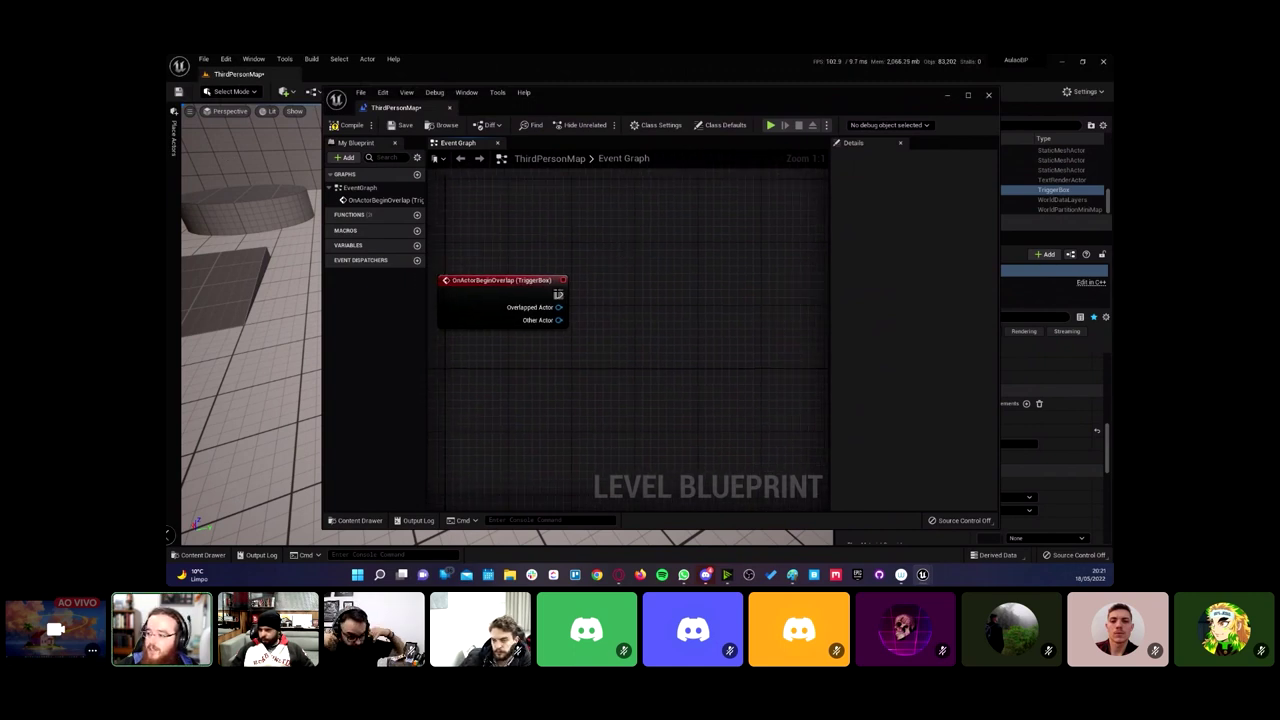
right_drag(568, 300, 580, 269)
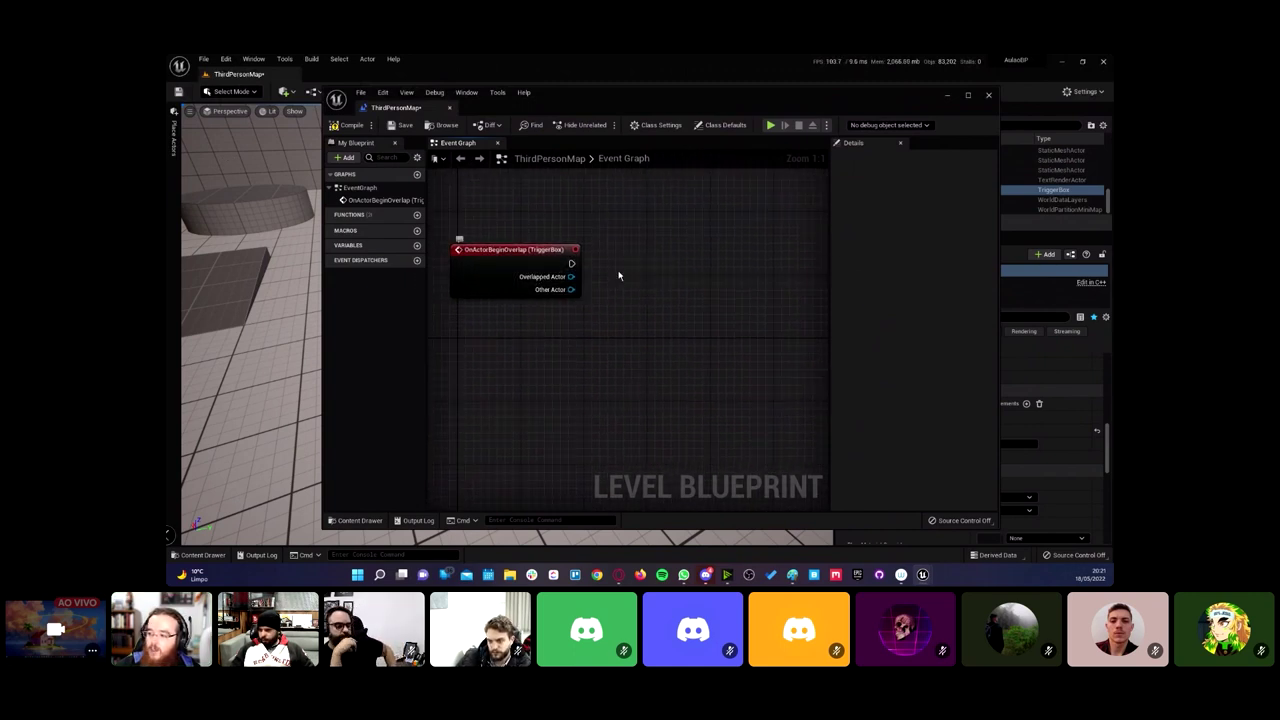
mouse_move(575, 97)
mouse_down()
mouse_move(625, 340)
mouse_move(576, 147)
mouse_up()
Step: Add a Print String node to the graph by searching 'print' in the action list
right_drag(646, 277, 593, 267)
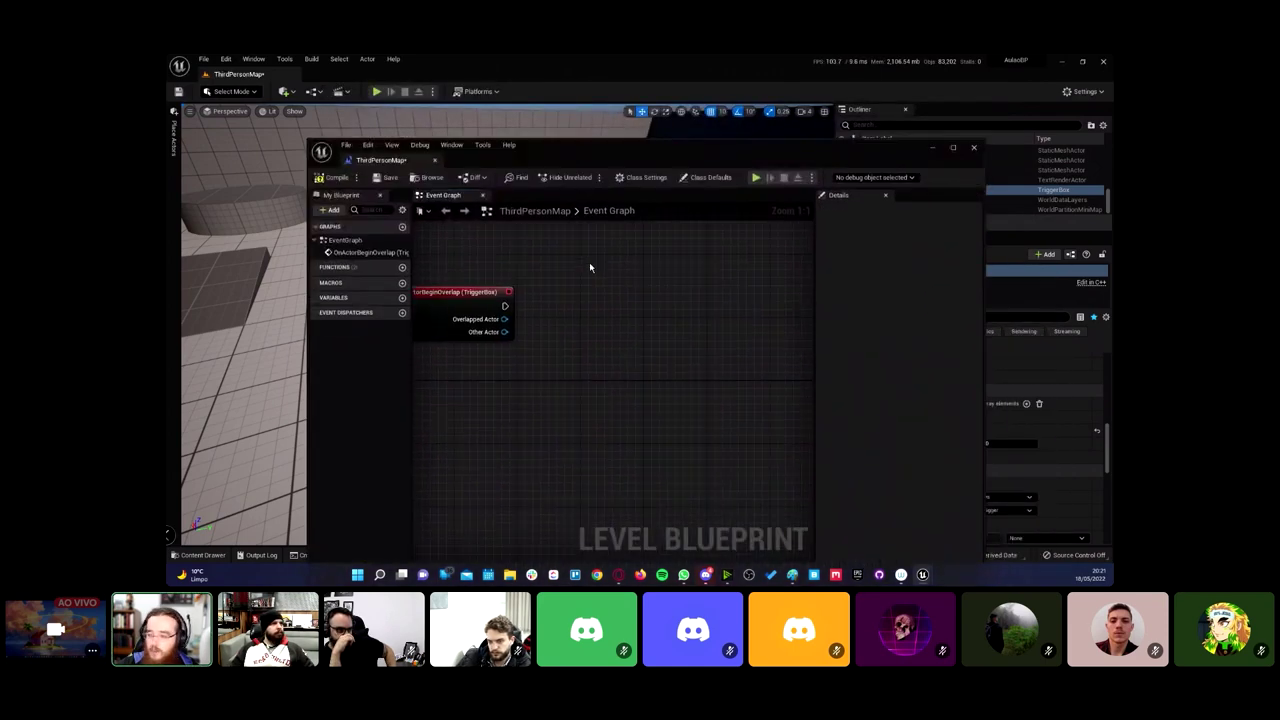
right_click(593, 266)
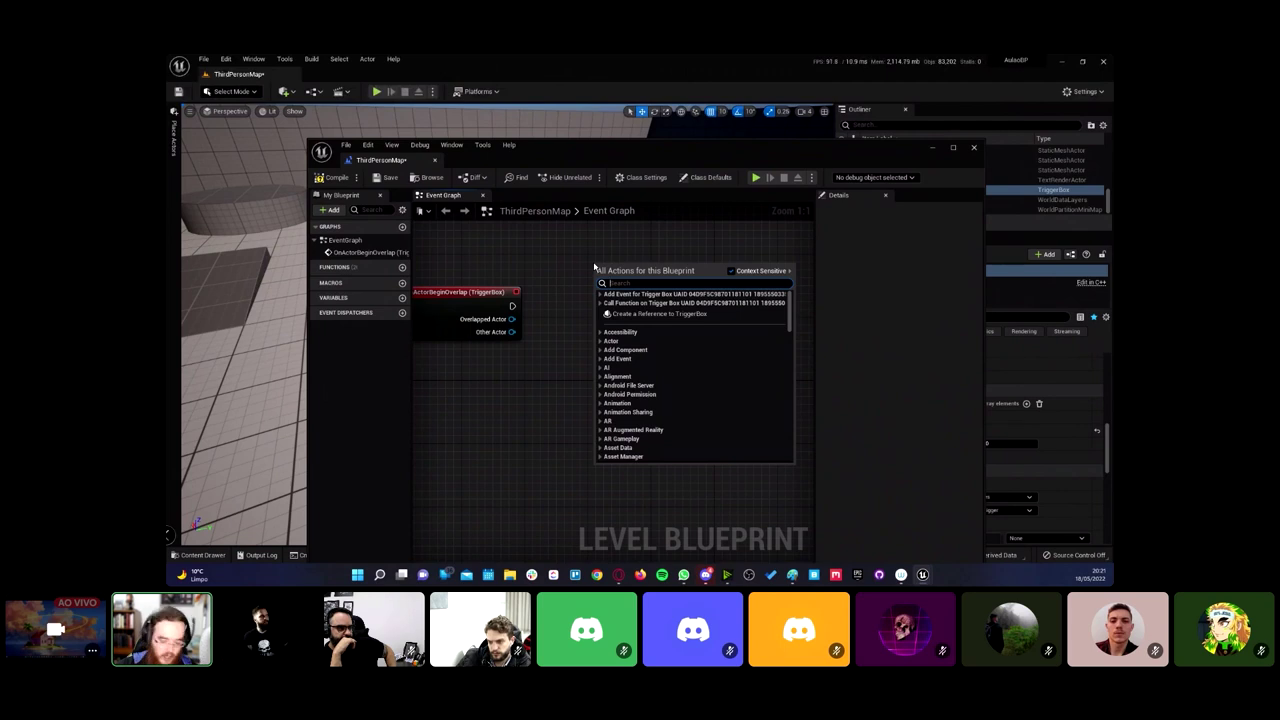
text(print)
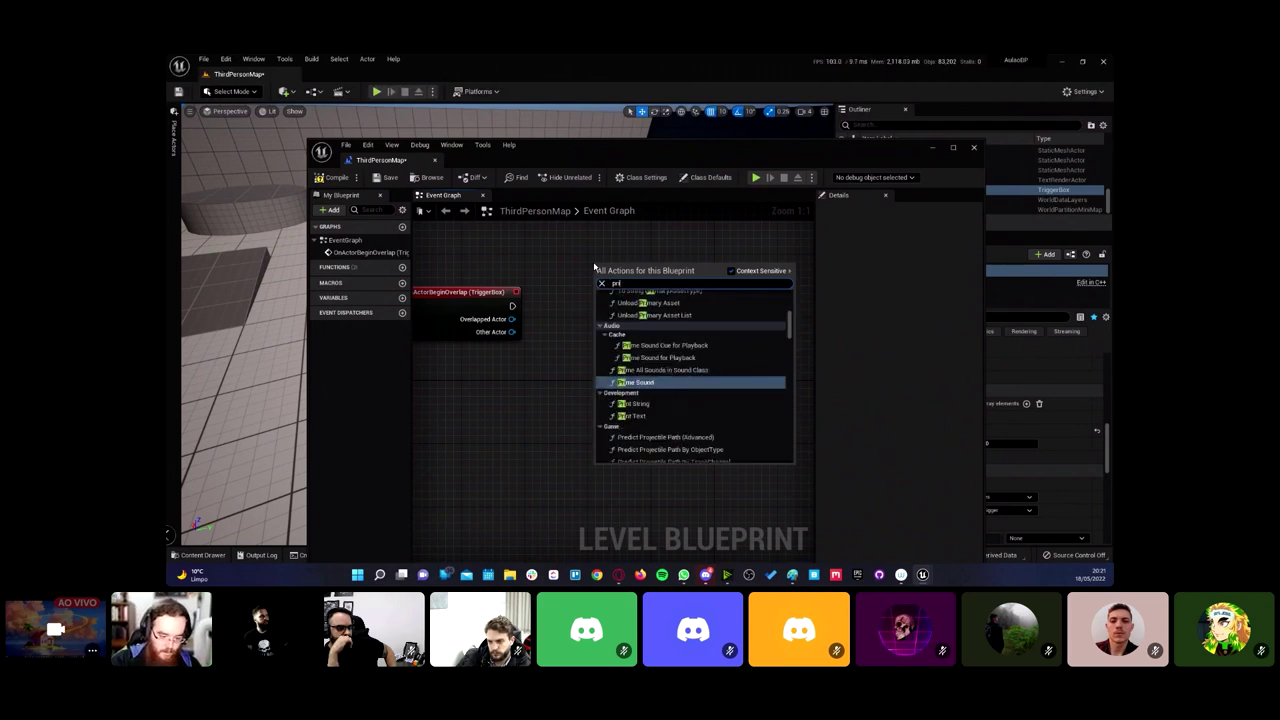
key(Return)
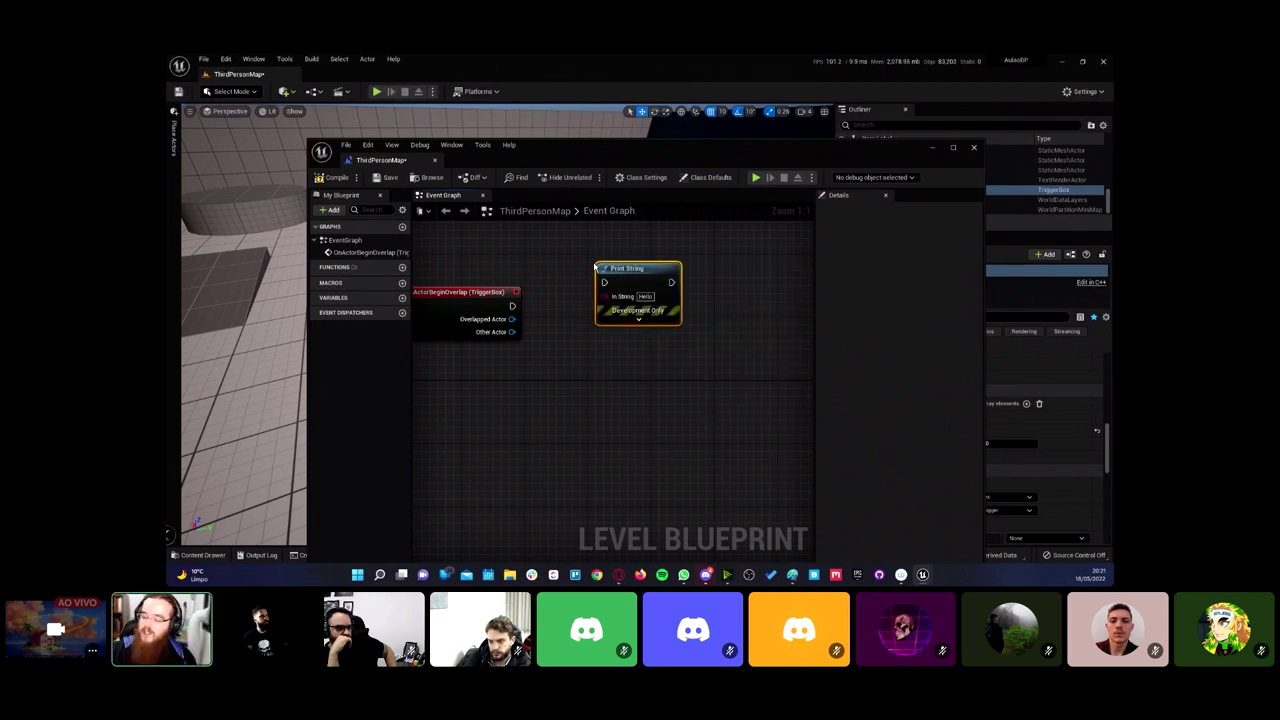
drag(663, 282, 687, 290)
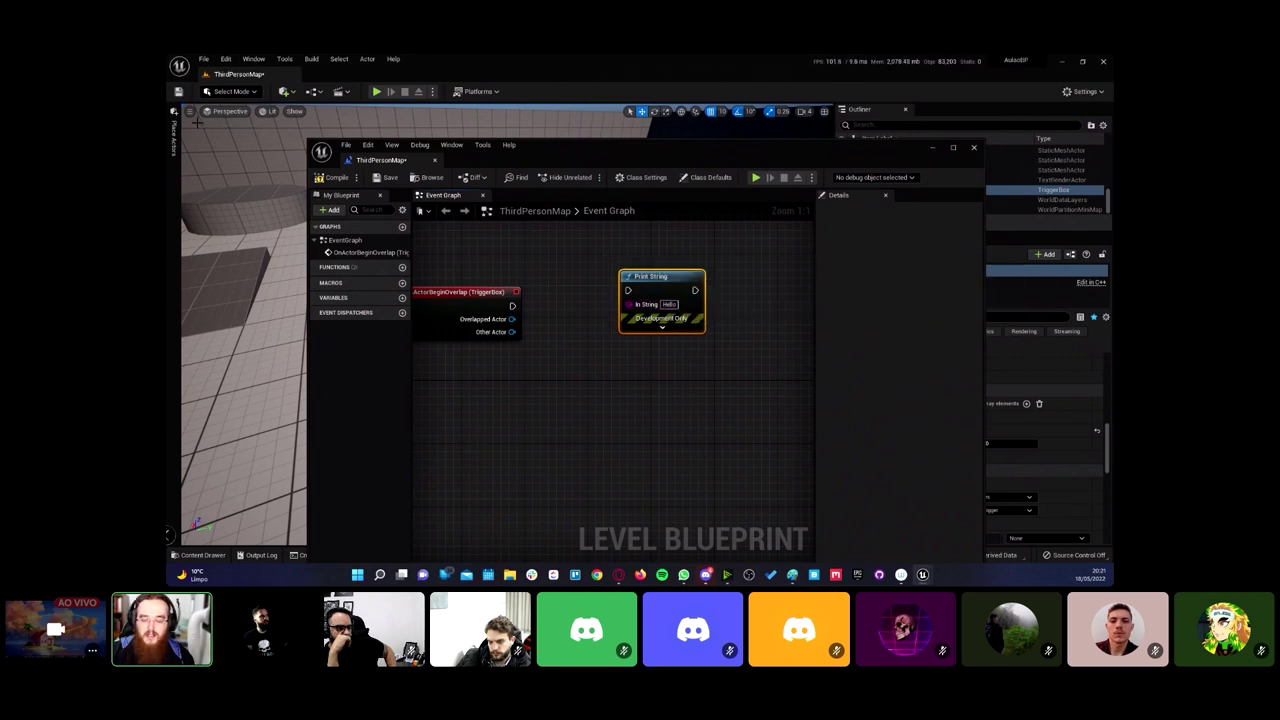
Step: Wire OnActorBeginOverlap's execution output into Print String and tidy the two nodes
mouse_move(512, 305)
mouse_down()
mouse_move(565, 282)
mouse_move(627, 290)
mouse_up()
right_drag(539, 278, 587, 281)
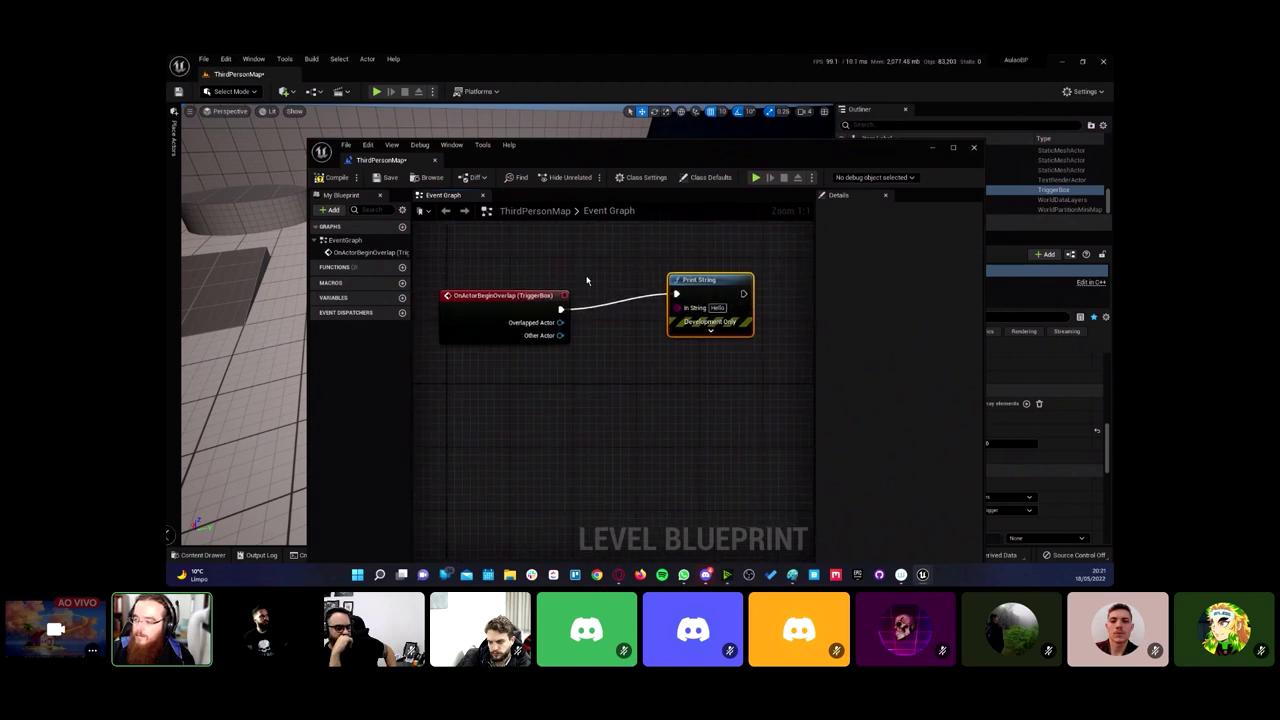
mouse_move(532, 314)
mouse_down()
mouse_move(522, 275)
mouse_move(546, 307)
mouse_up()
drag(686, 316, 669, 316)
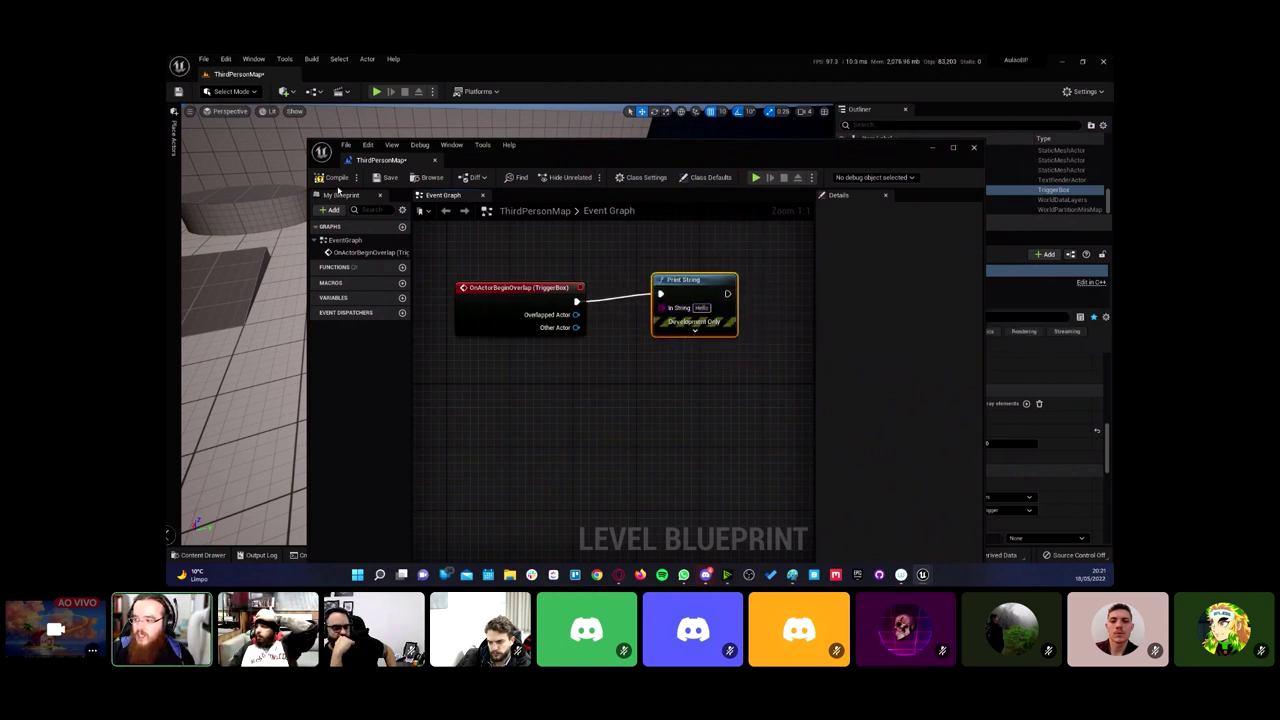
Step: Save the map, then run a first play session and stop it
click(380, 179)
drag(637, 148, 731, 248)
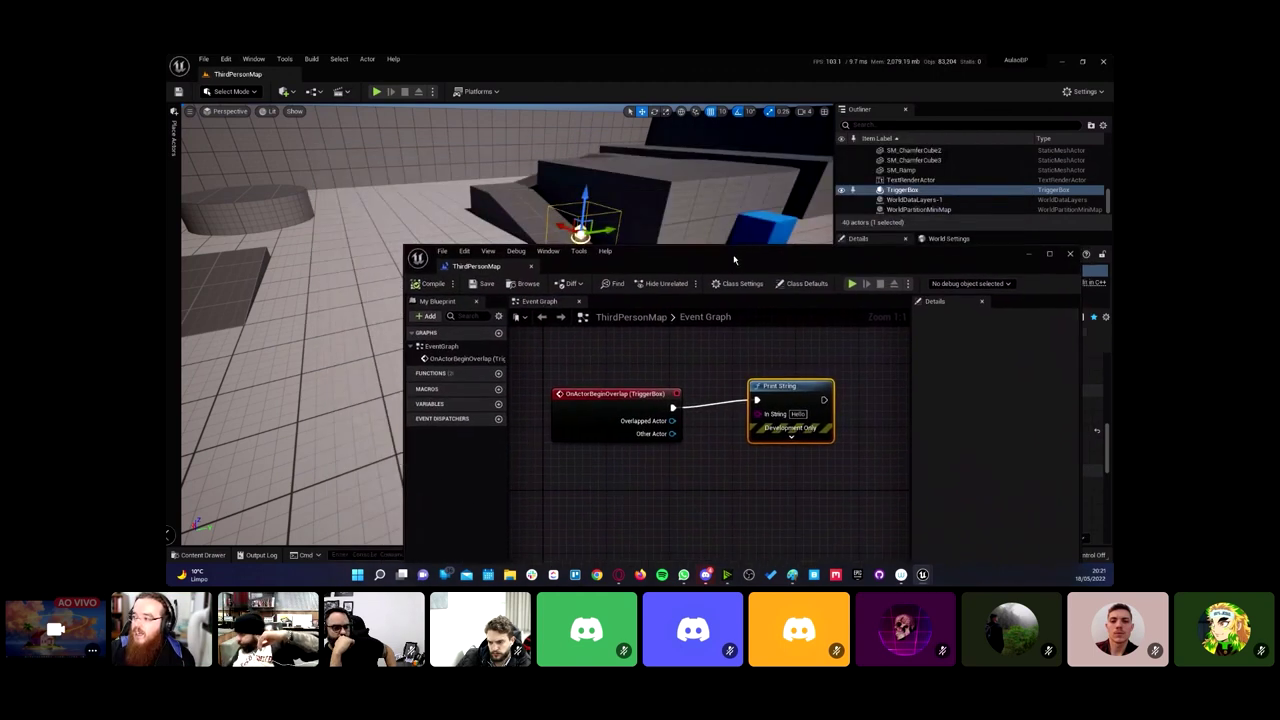
scroll(740, 400, down, 3)
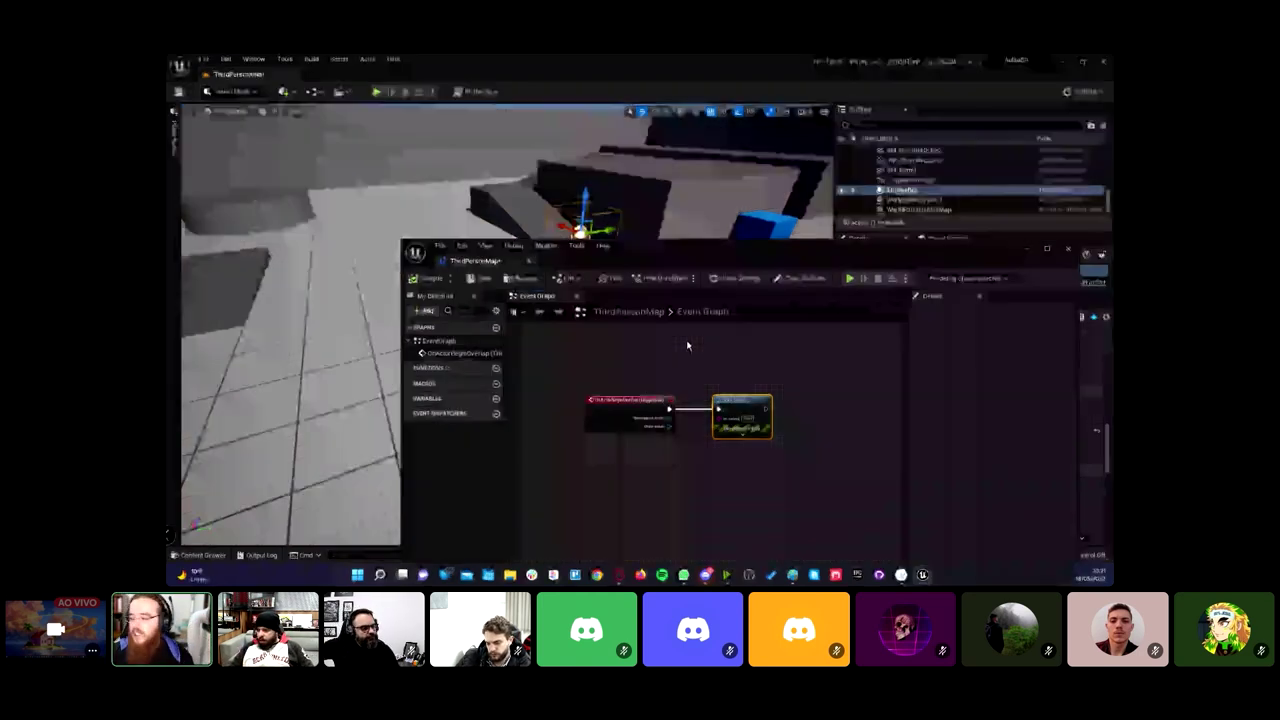
drag(594, 244, 646, 254)
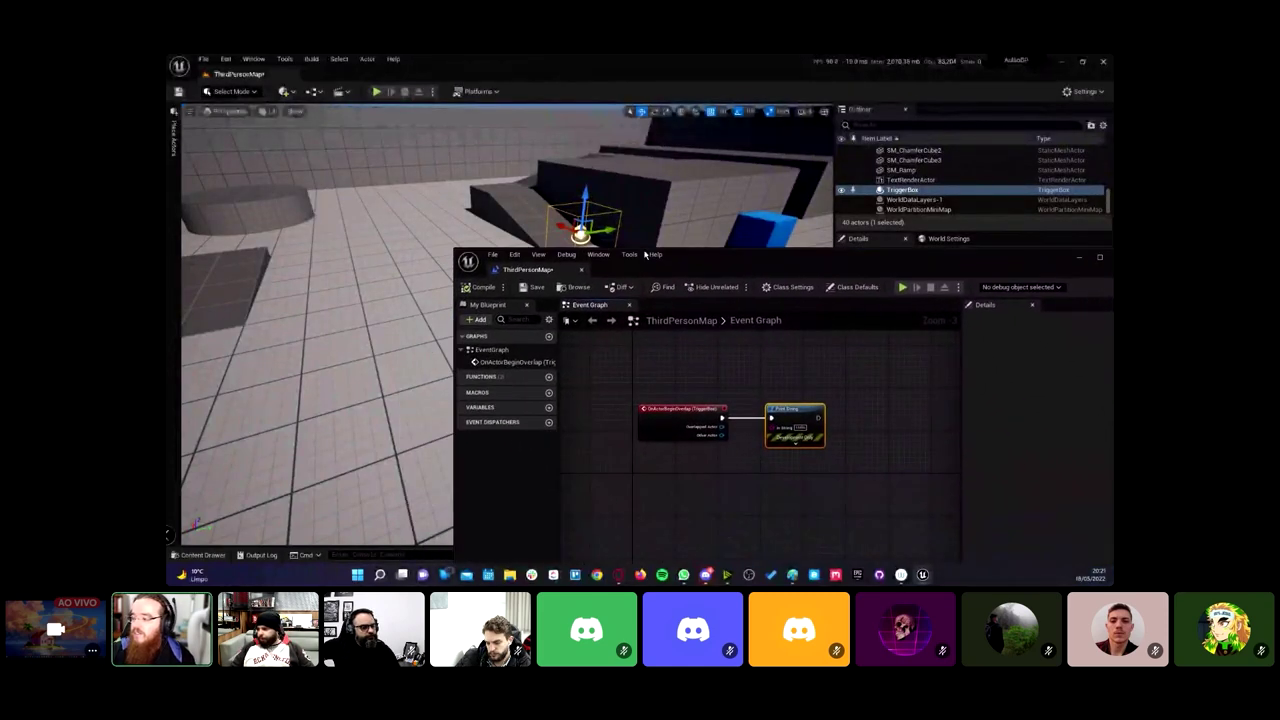
click(376, 91)
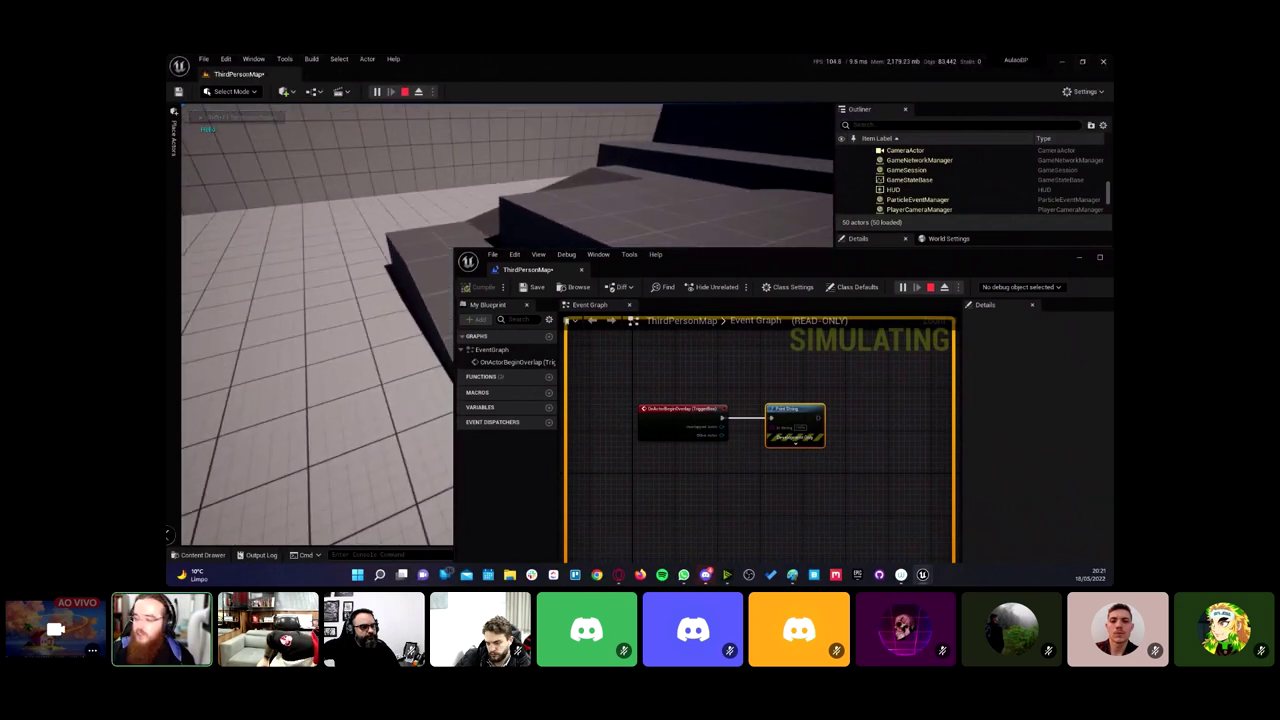
key(shift+F1)
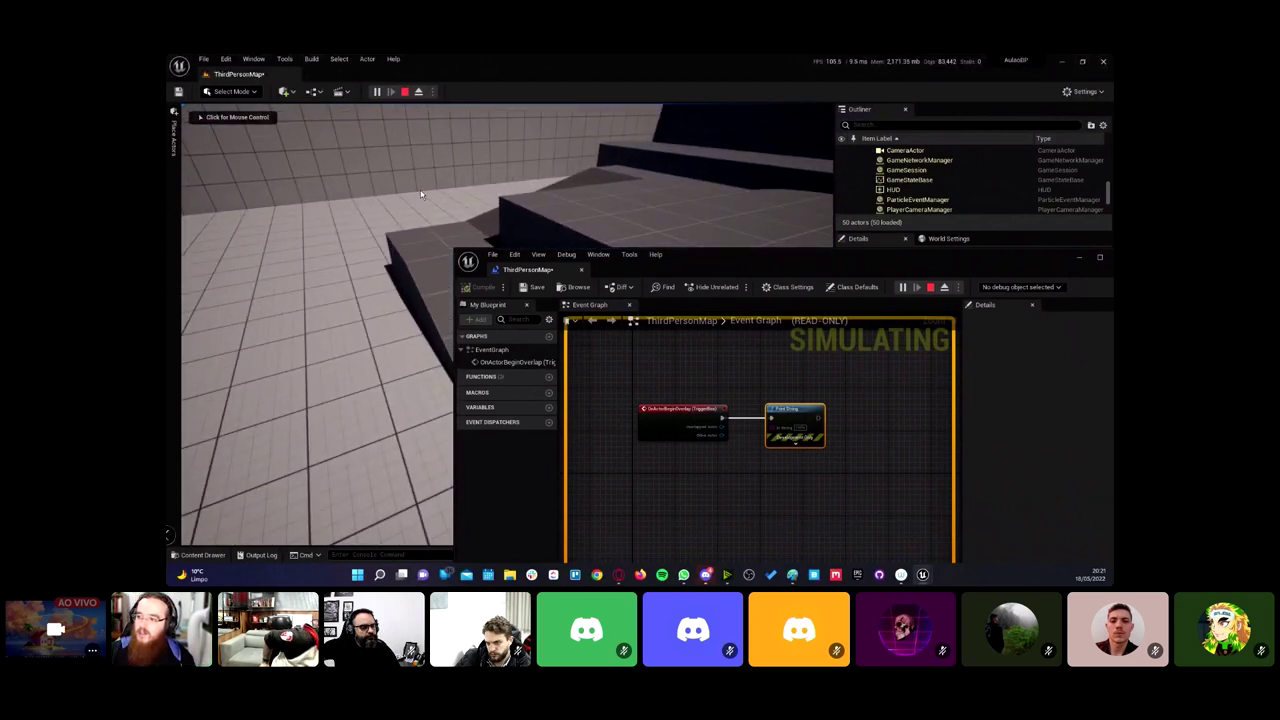
click(404, 92)
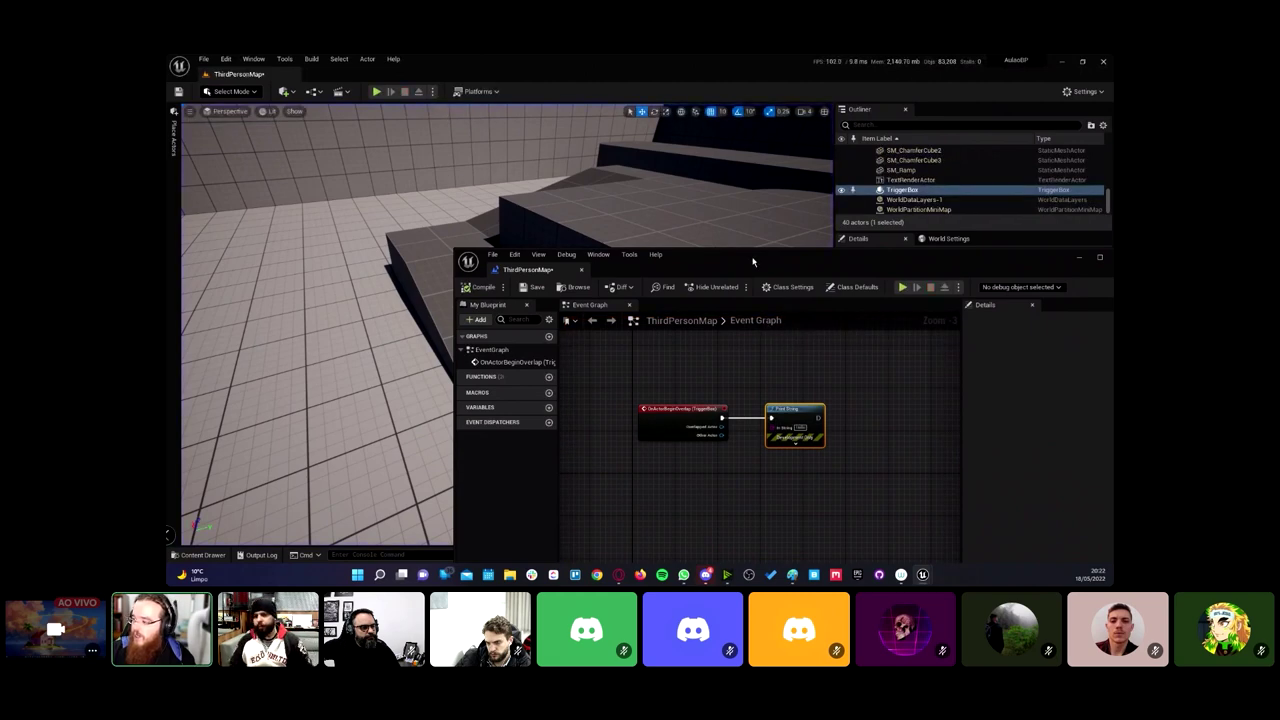
Step: Play again, walk the character forward with W toward the ramp, then end the session
drag(753, 262, 888, 280)
click(379, 91)
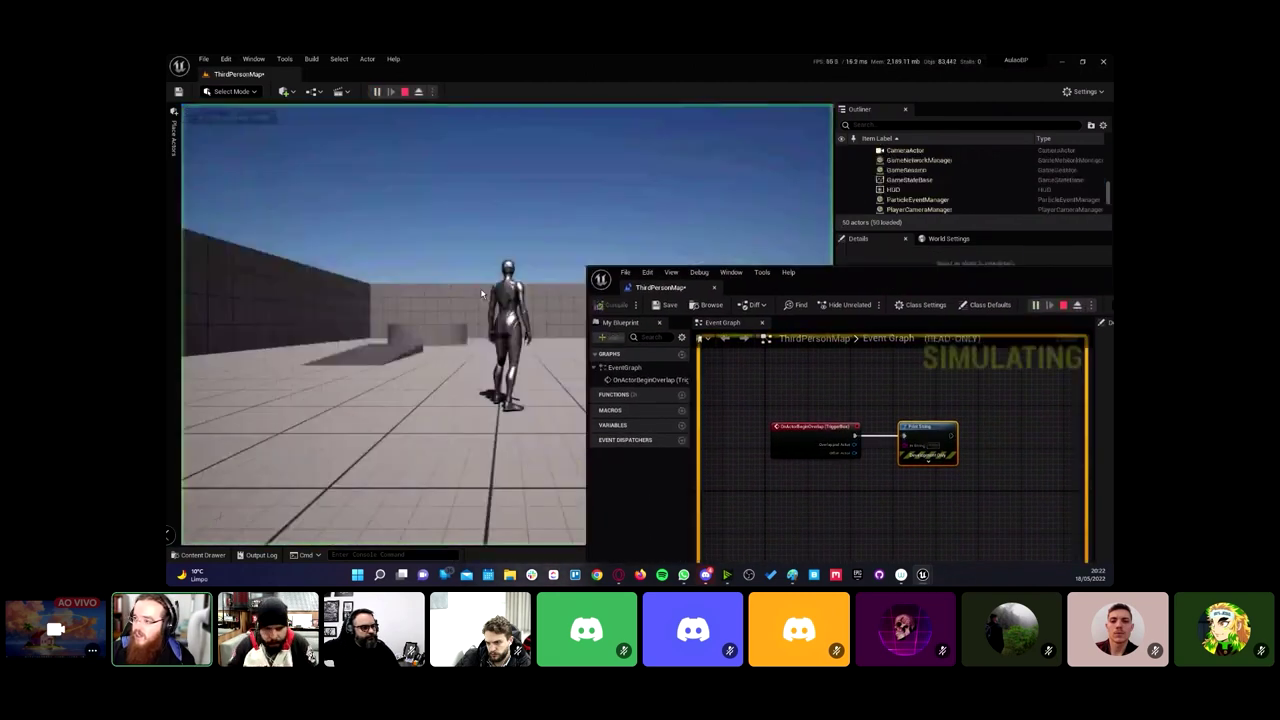
key(w)
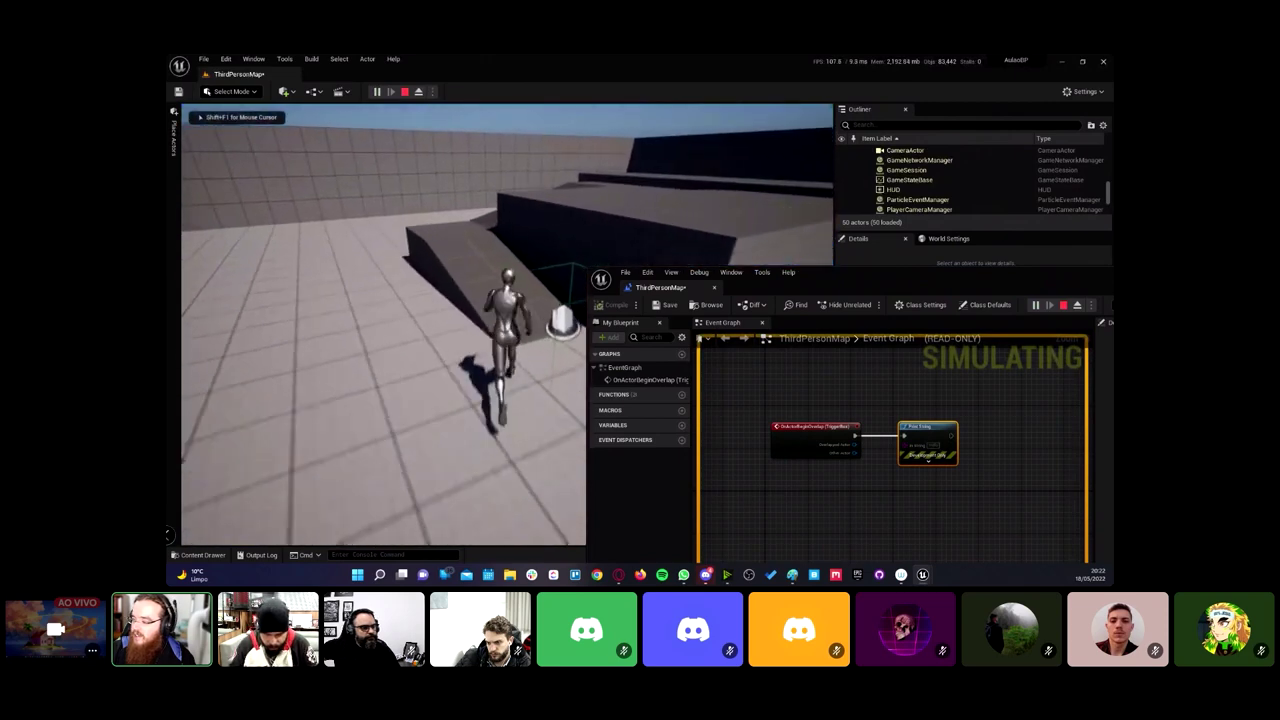
key(w)
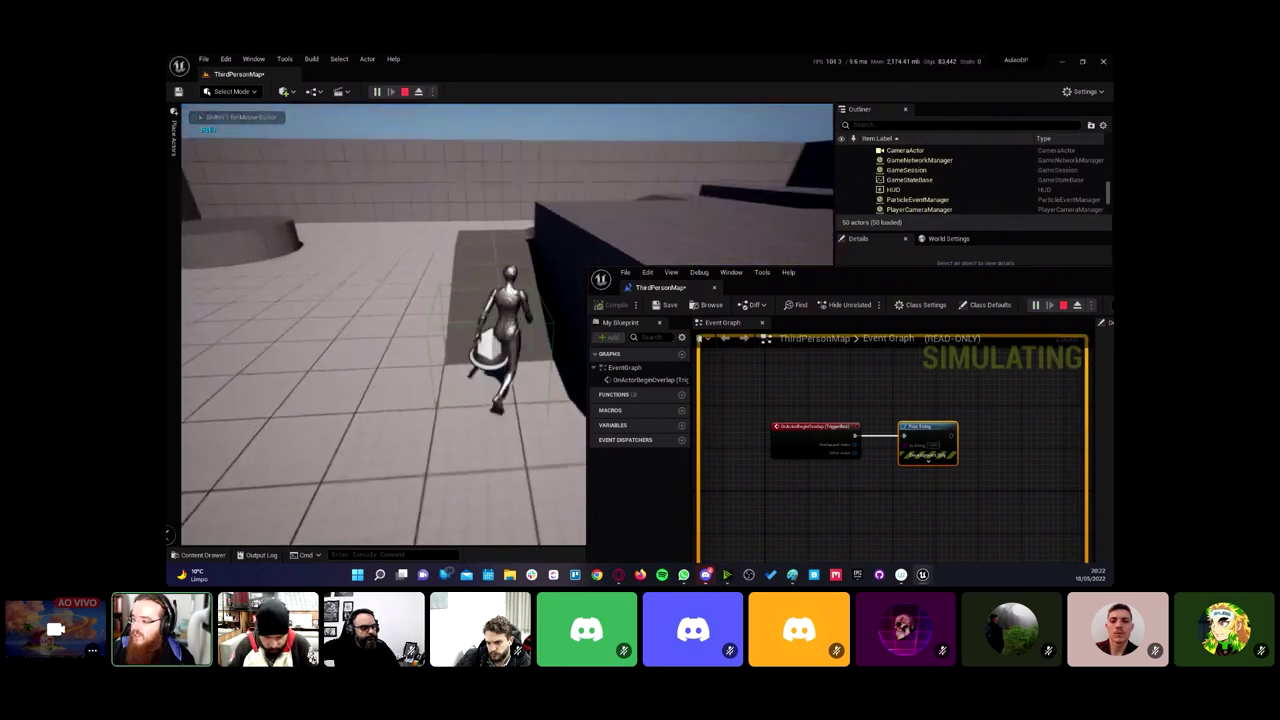
key(Escape)
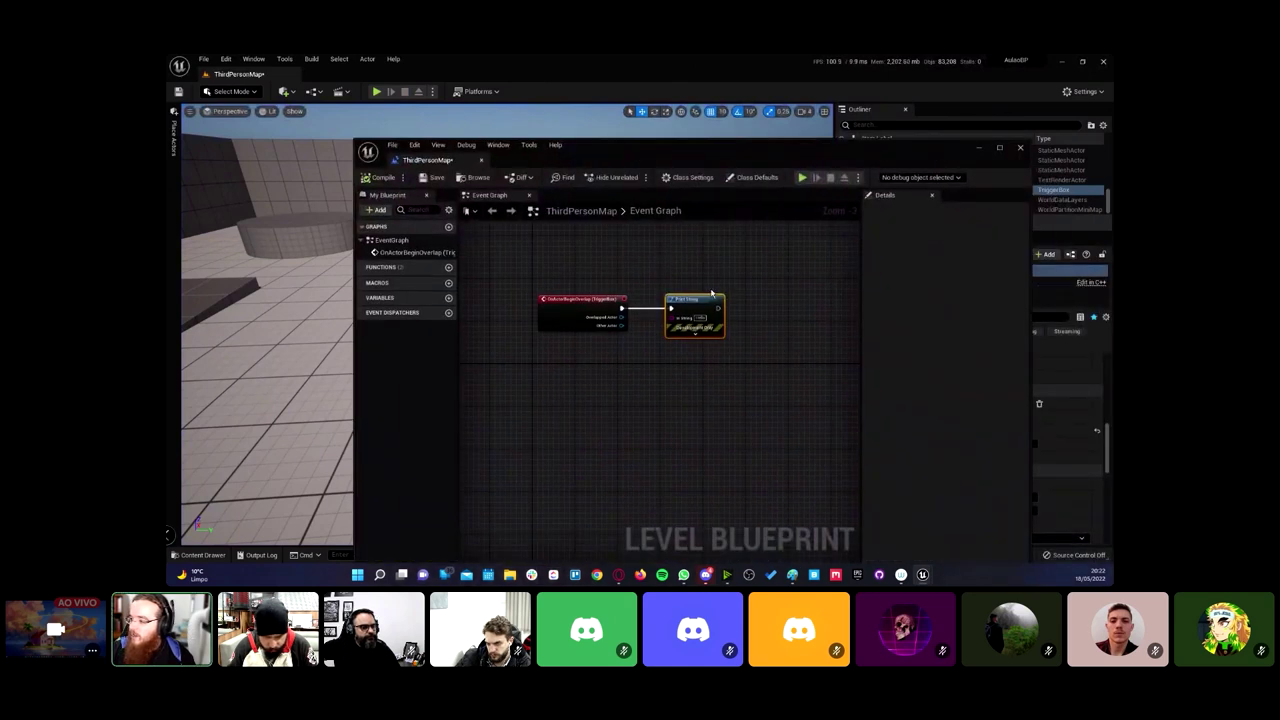
Step: Shift the Print String node further right and pan the graph to recentre the nodes
drag(712, 294, 762, 294)
right_drag(651, 280, 676, 318)
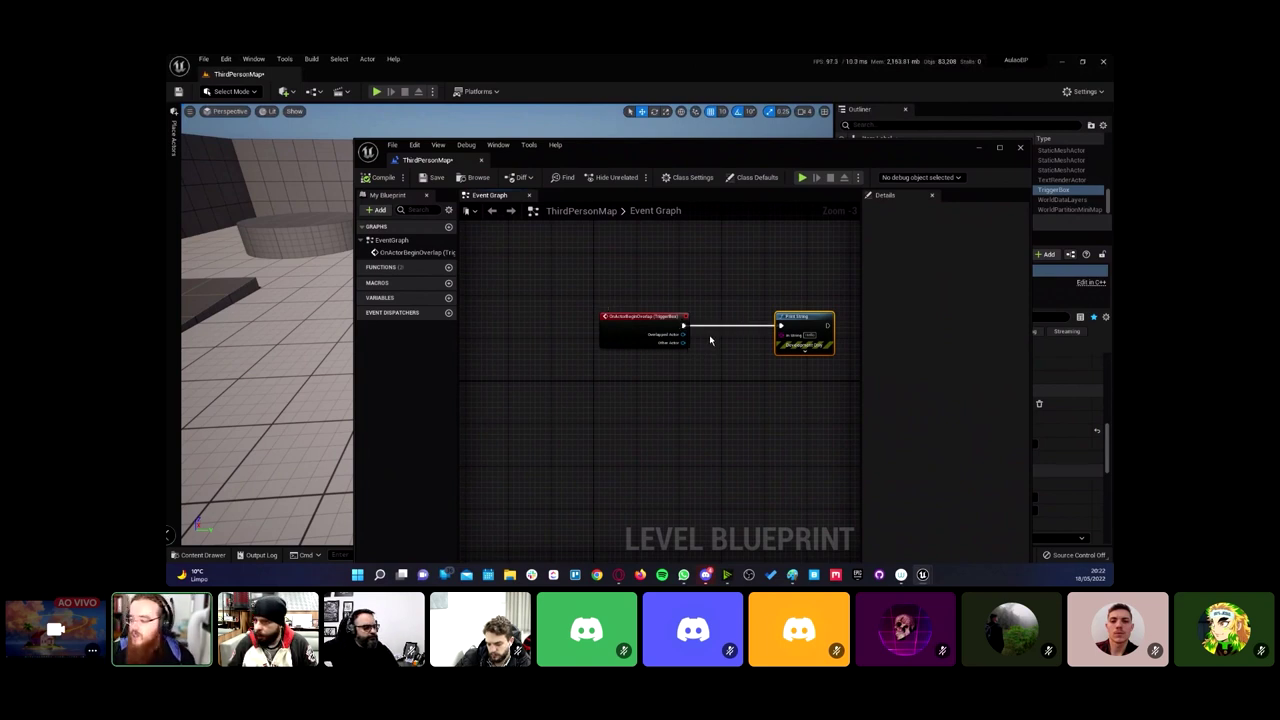
mouse_move(717, 310)
right_down()
mouse_move(675, 316)
mouse_move(656, 289)
right_up()
scroll(588, 324, up, 1)
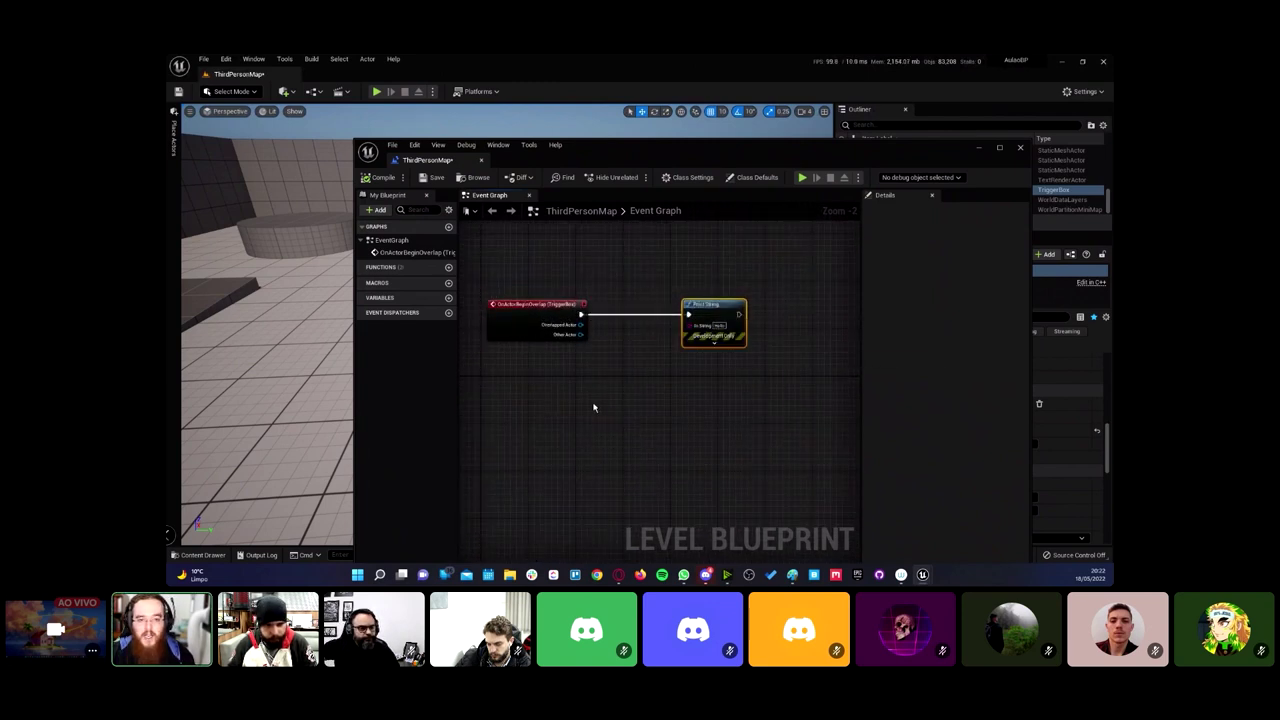
right_drag(593, 407, 640, 434)
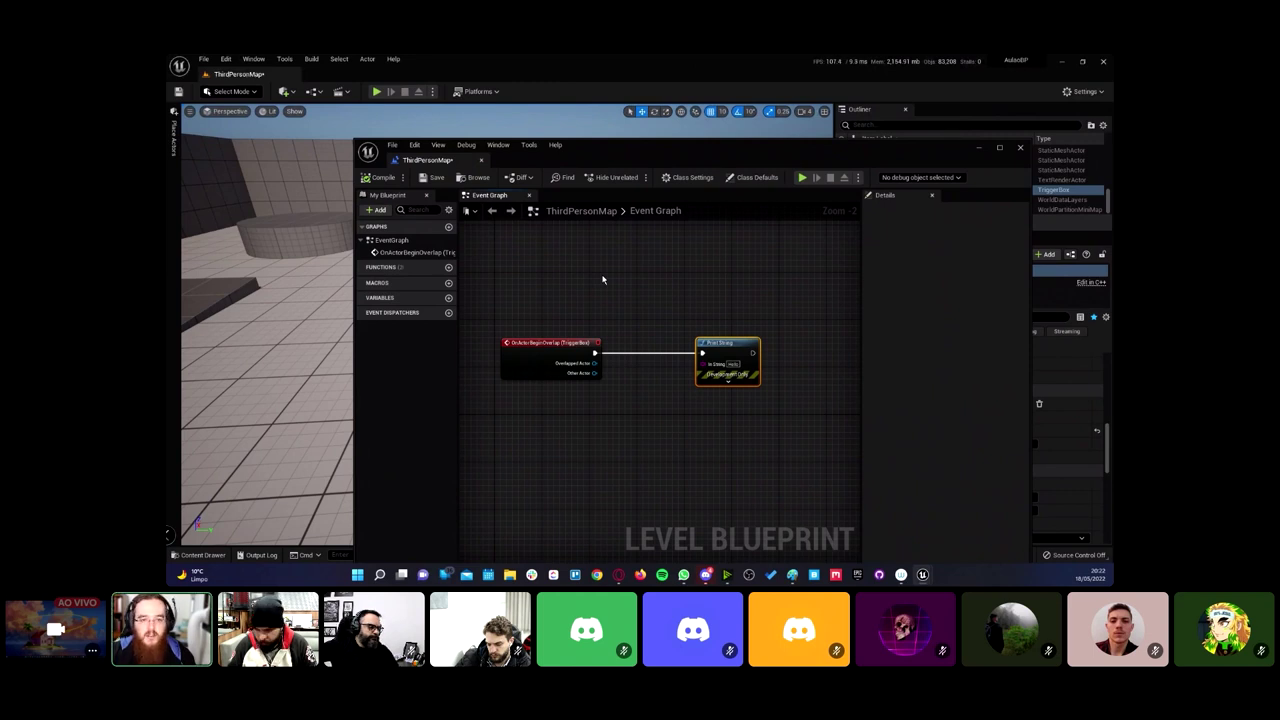
Step: Move the Level Blueprint window lower so the TriggerBox shows above, and recentre the graph
right_drag(579, 270, 614, 306)
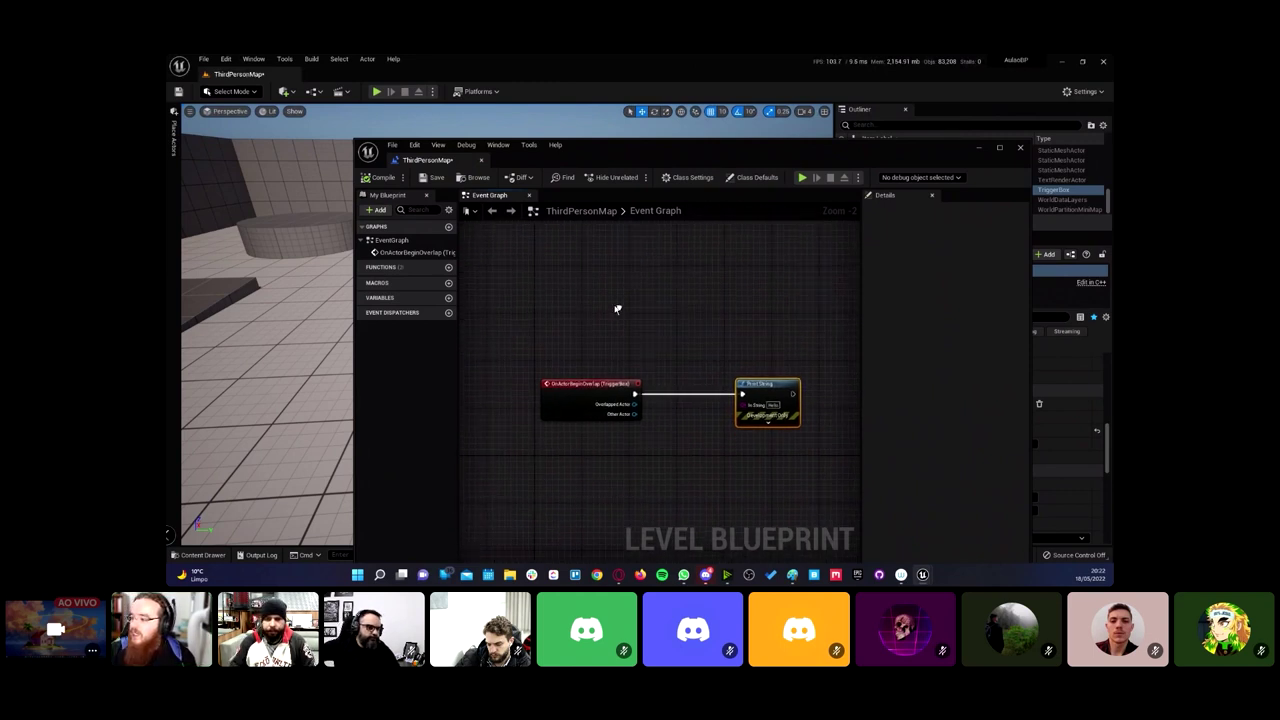
mouse_move(678, 146)
mouse_down()
mouse_move(728, 274)
mouse_move(546, 323)
mouse_up()
right_drag(529, 534, 516, 432)
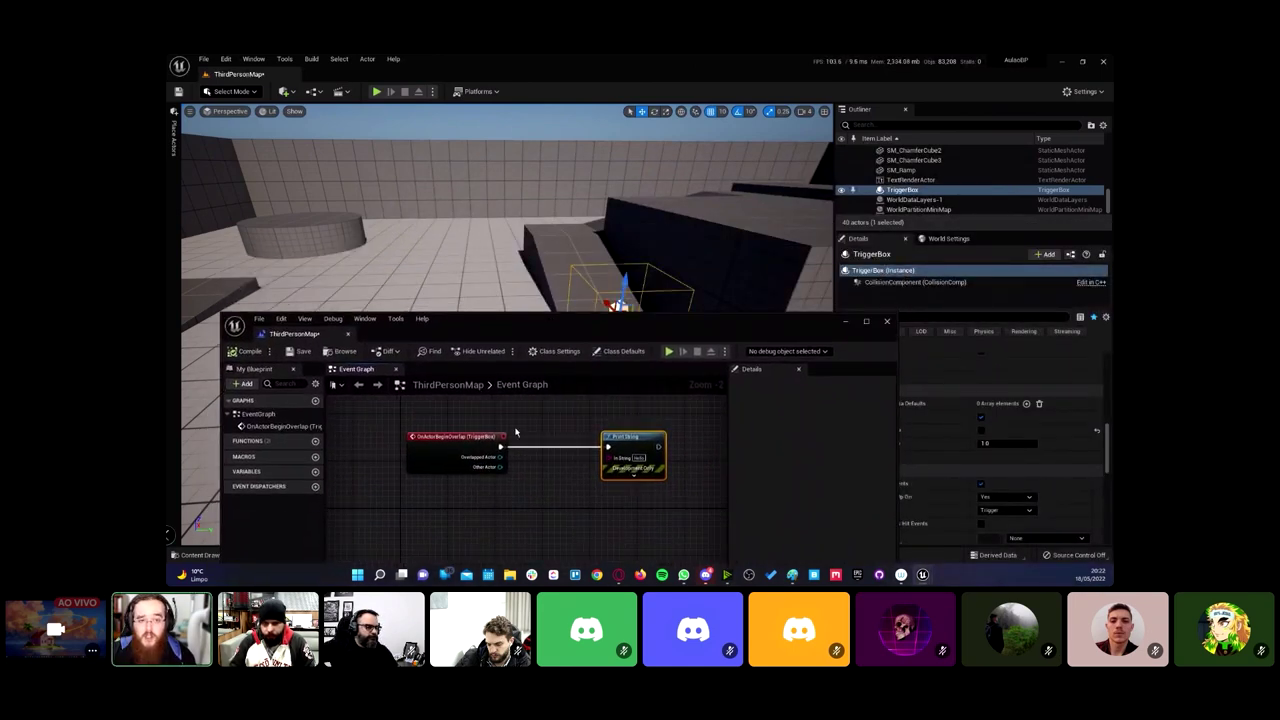
right_drag(558, 418, 548, 433)
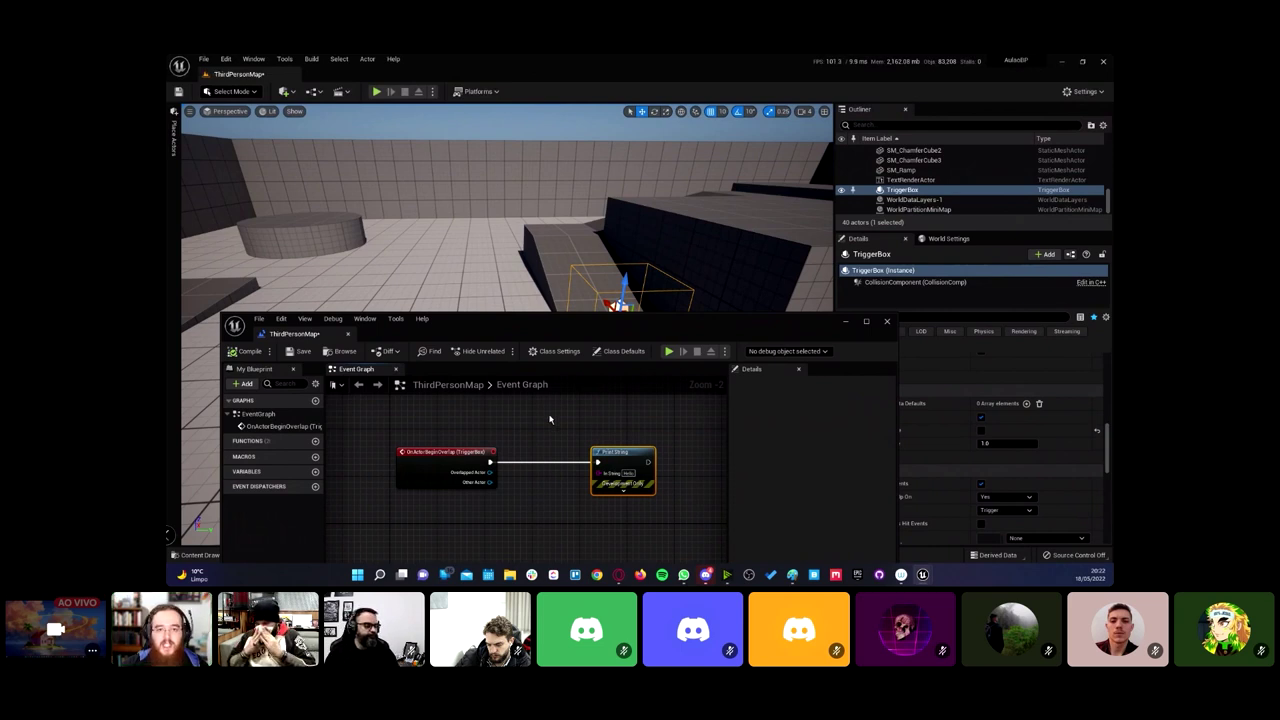
right_drag(549, 419, 569, 425)
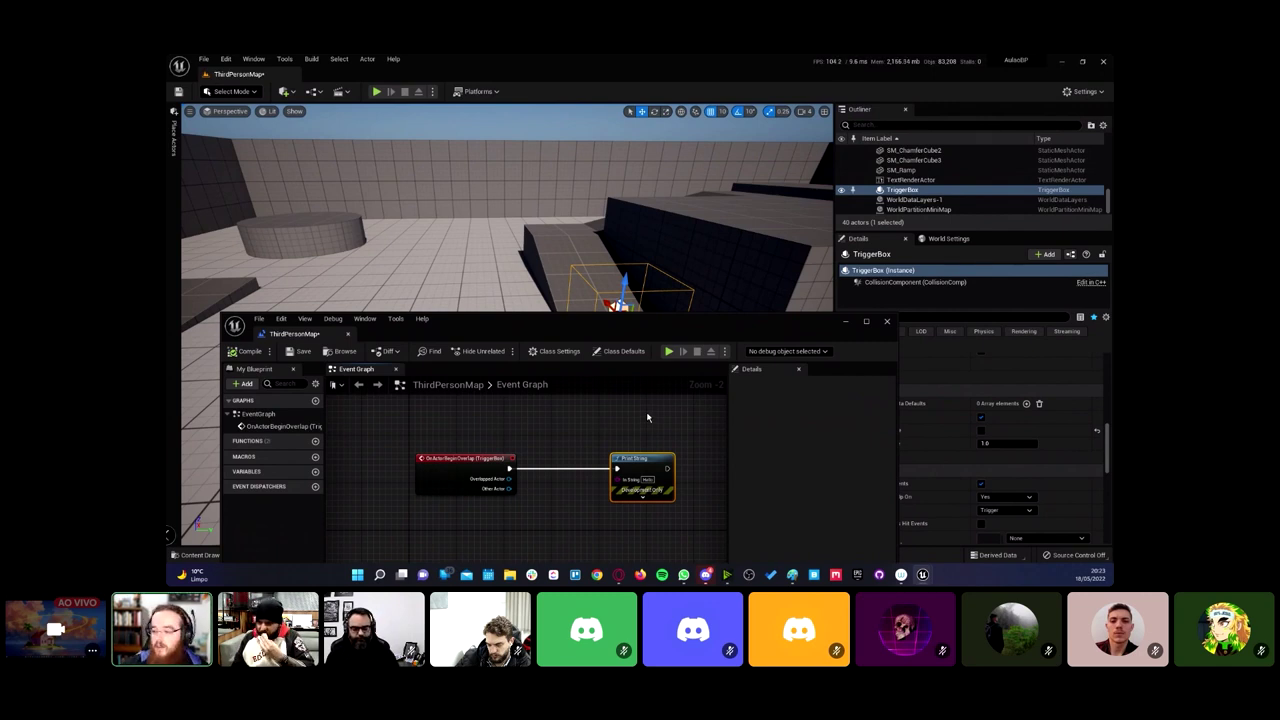
mouse_move(647, 417)
right_down()
mouse_move(598, 406)
mouse_move(607, 452)
right_up()
drag(580, 330, 571, 365)
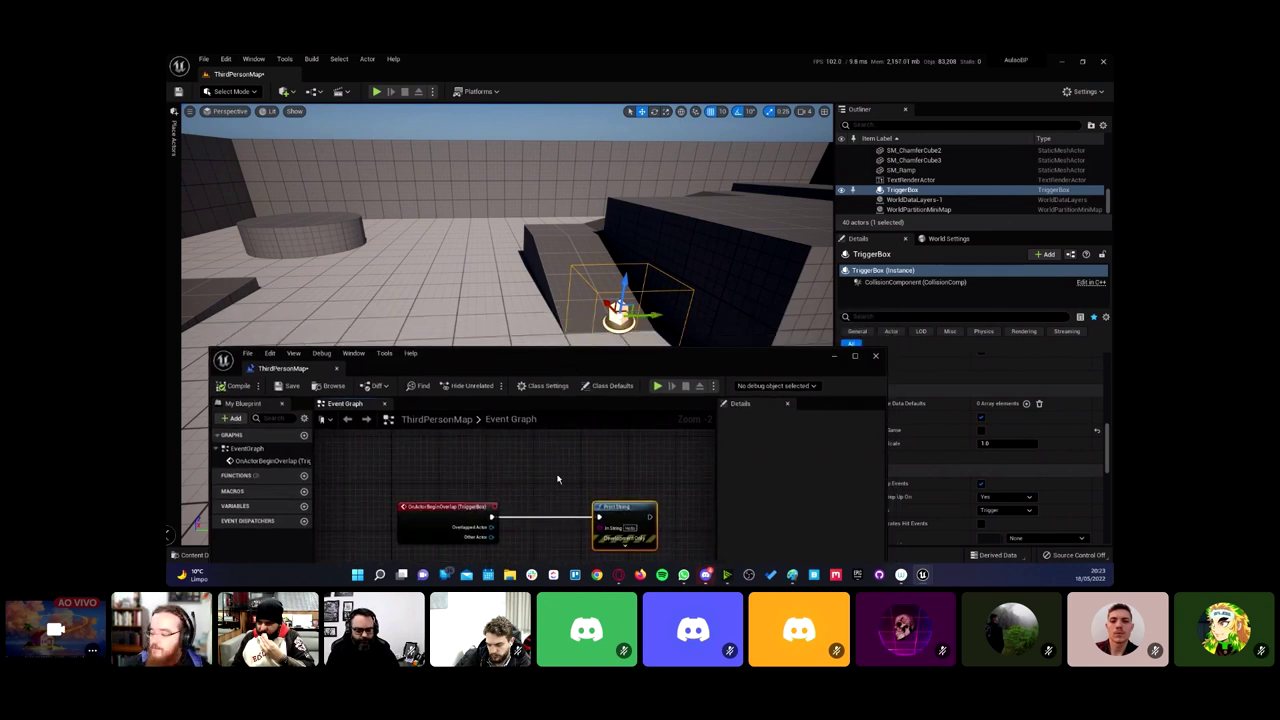
right_drag(557, 485, 551, 462)
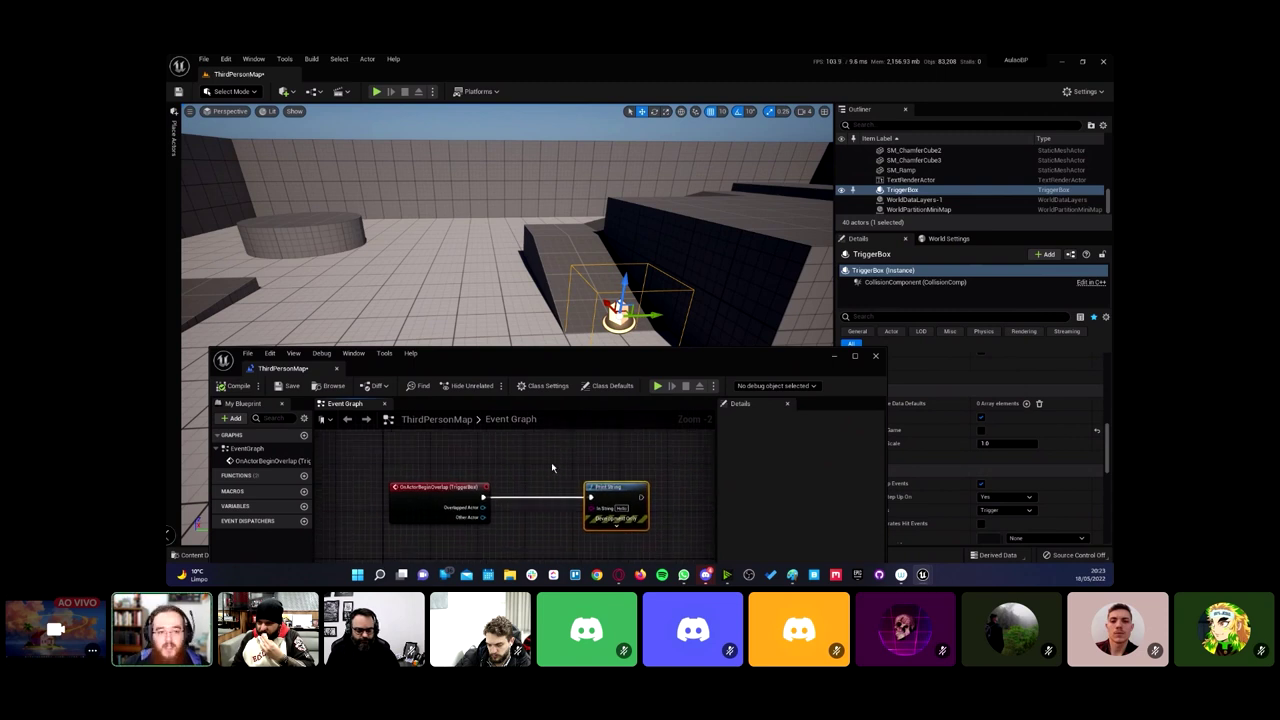
Step: Select and delete the Print String node, leaving only the overlap event
right_drag(551, 462, 528, 444)
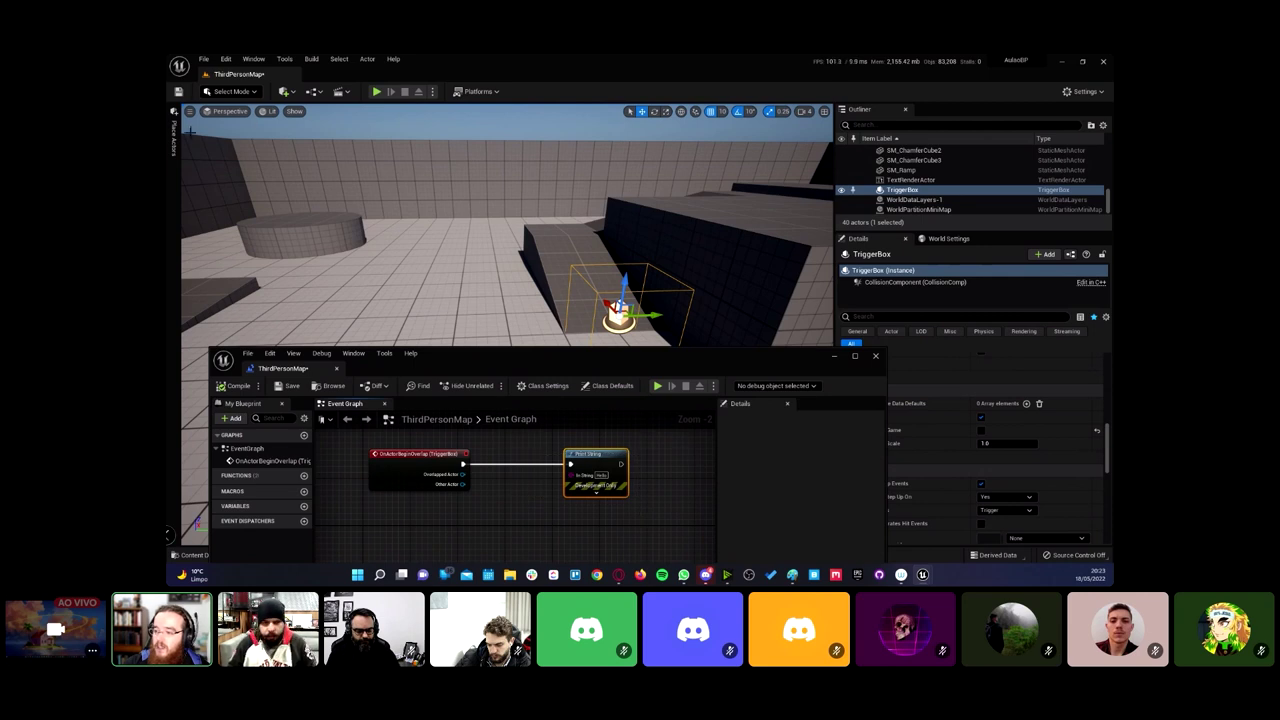
right_drag(543, 514, 520, 477)
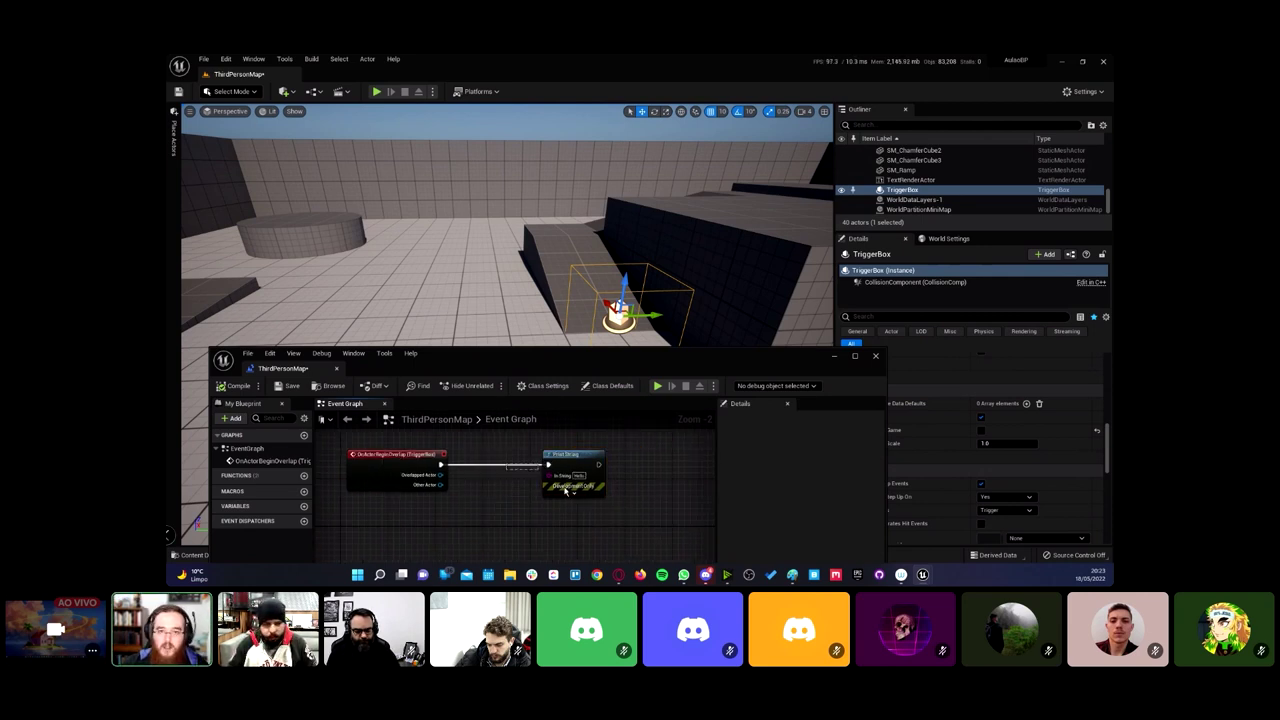
key(Delete)
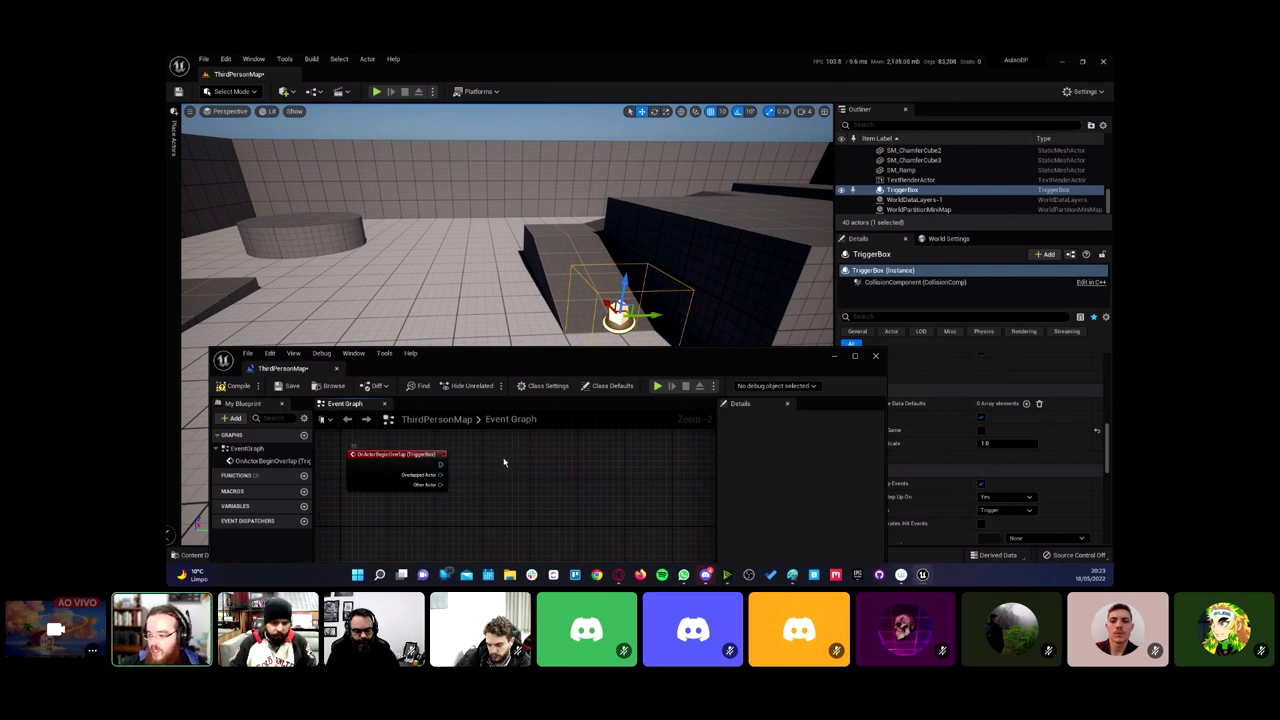
Step: Search the graph's action list for 'spawn par' to list Spawn Emitter and Niagara nodes
drag(507, 361, 500, 189)
right_click(494, 266)
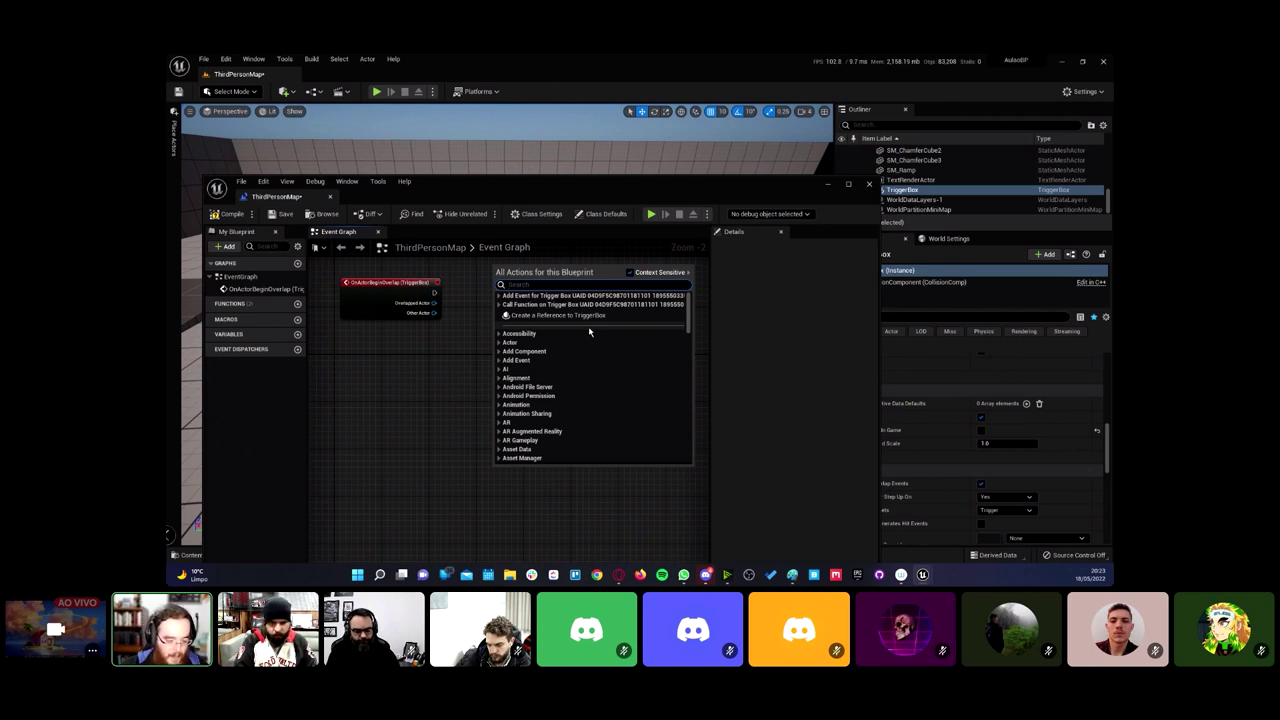
text(s)
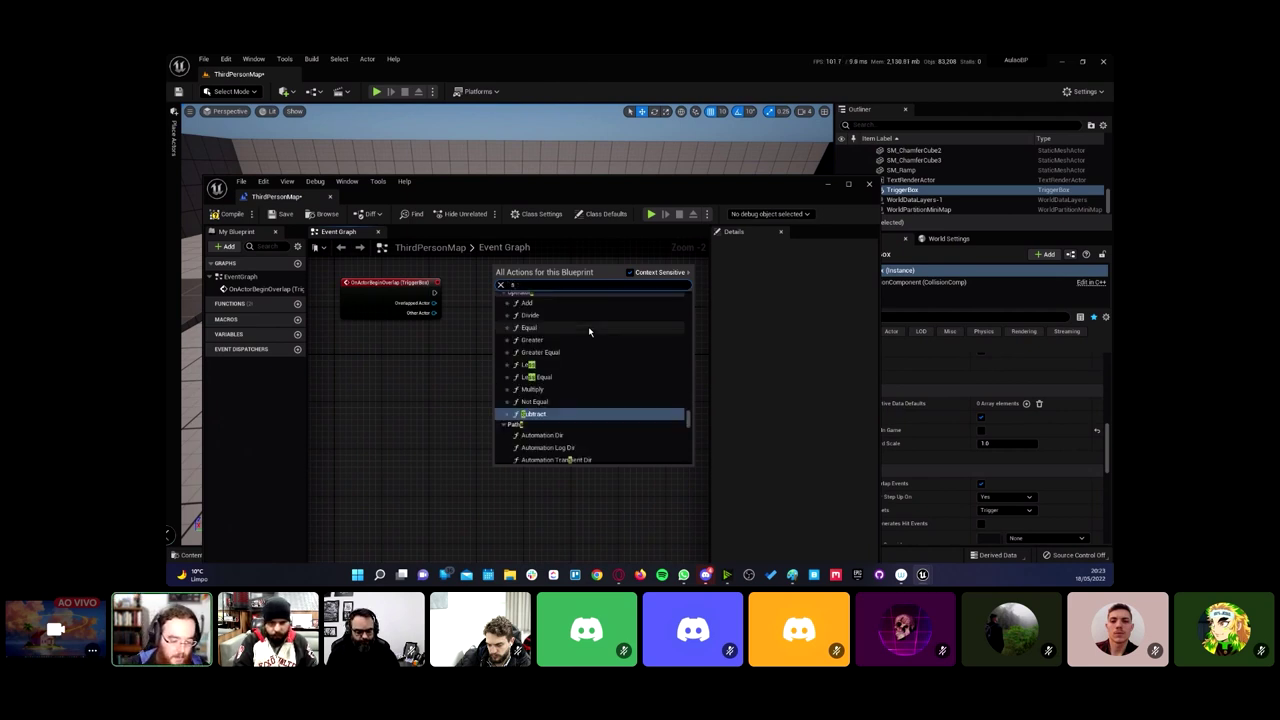
text(pawn)
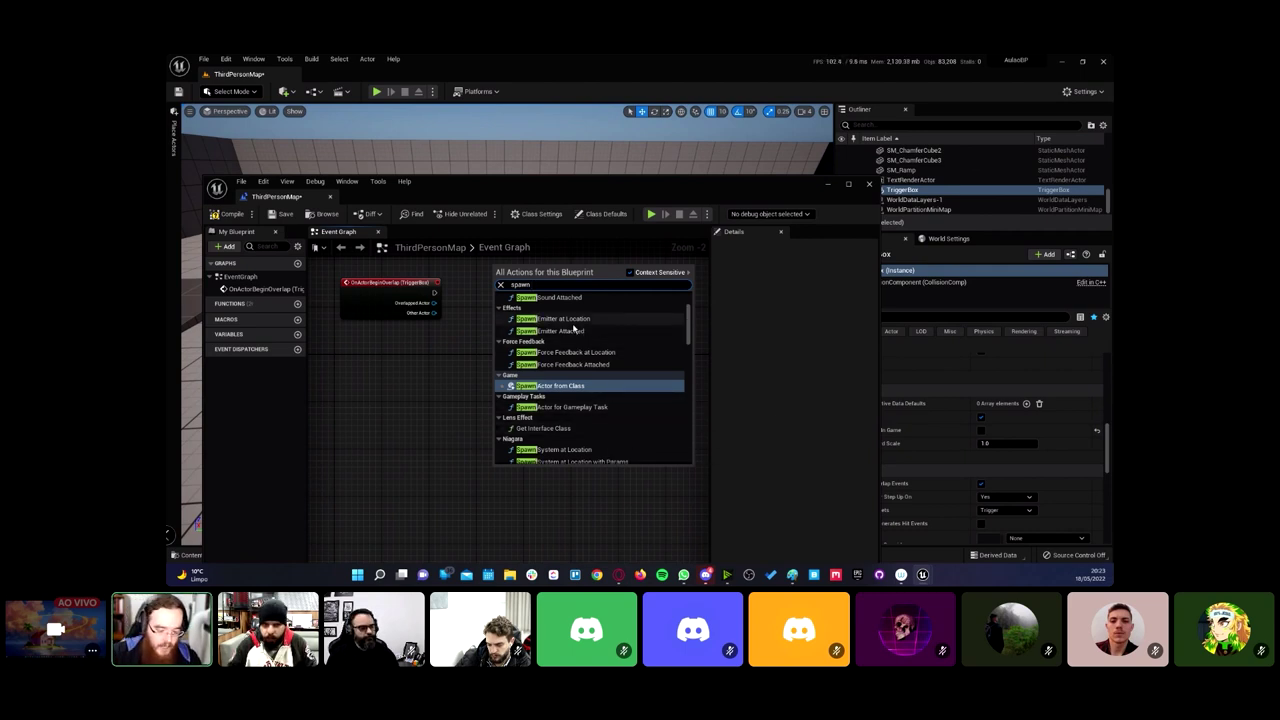
text( par)
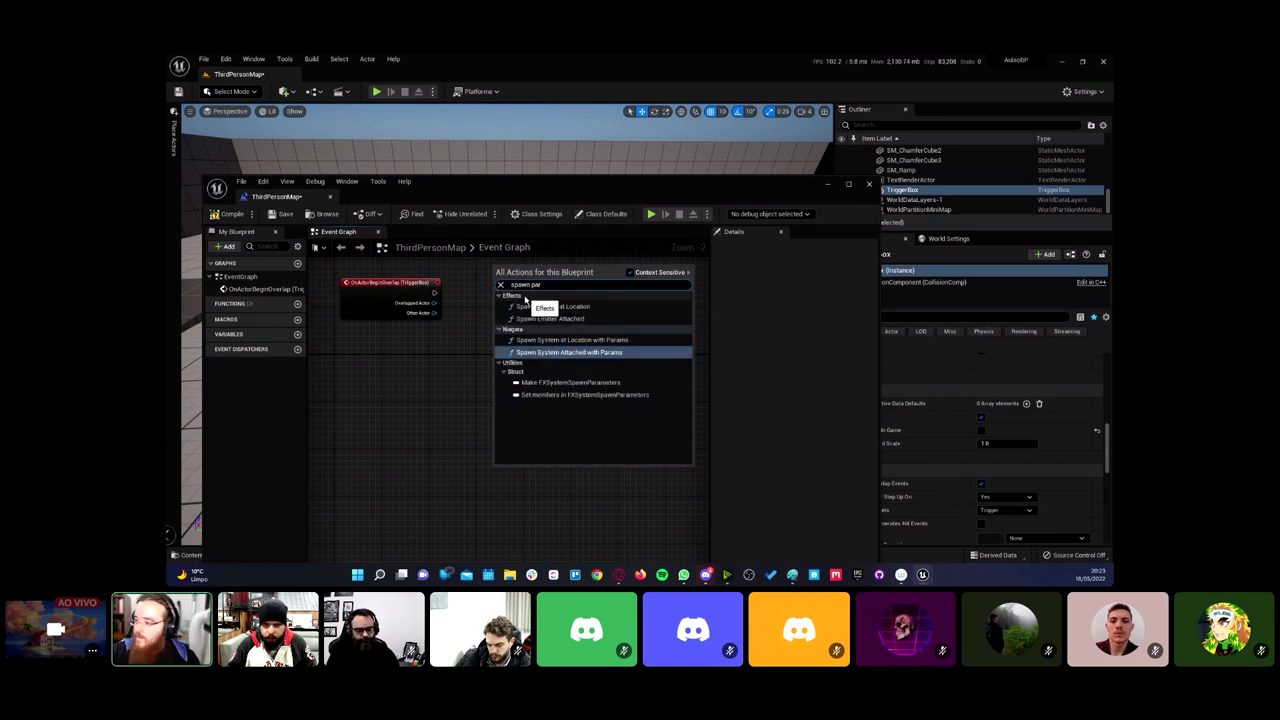
Step: Drag P_Explosion from StarterContent > Particles in the Content Drawer into the Event Graph
key(Escape)
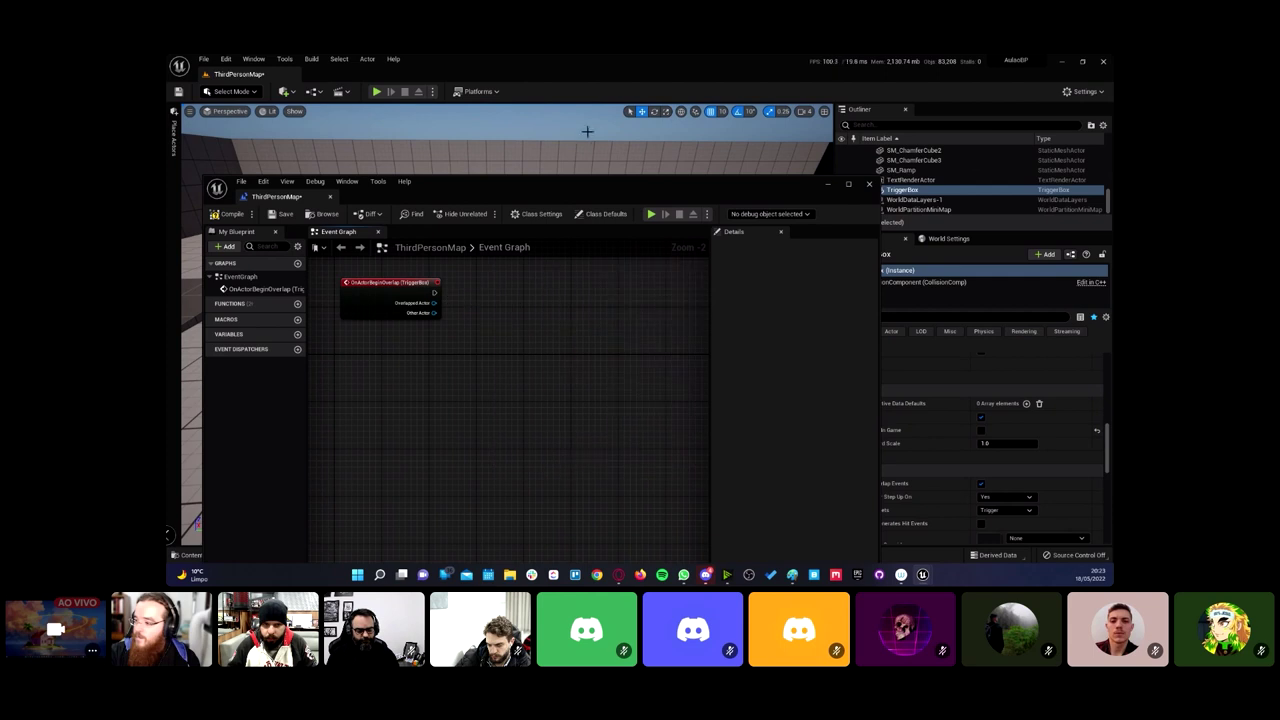
drag(545, 192, 618, 139)
click(311, 555)
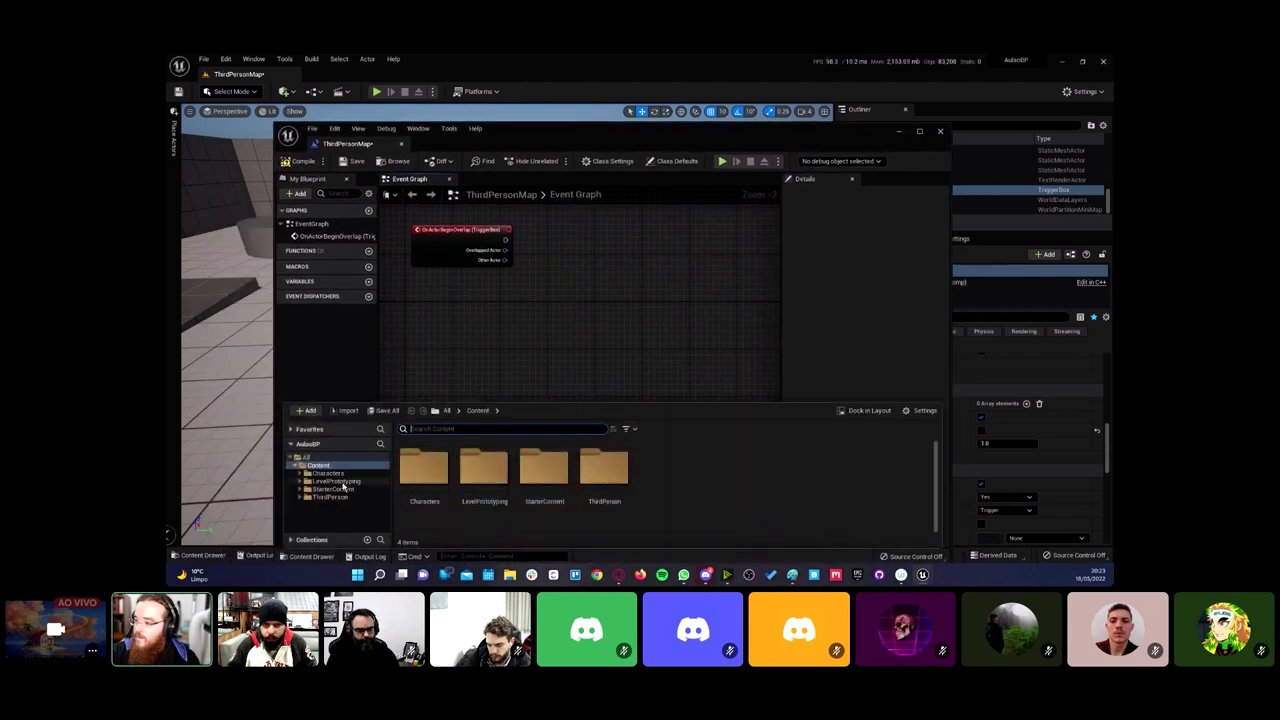
click(335, 489)
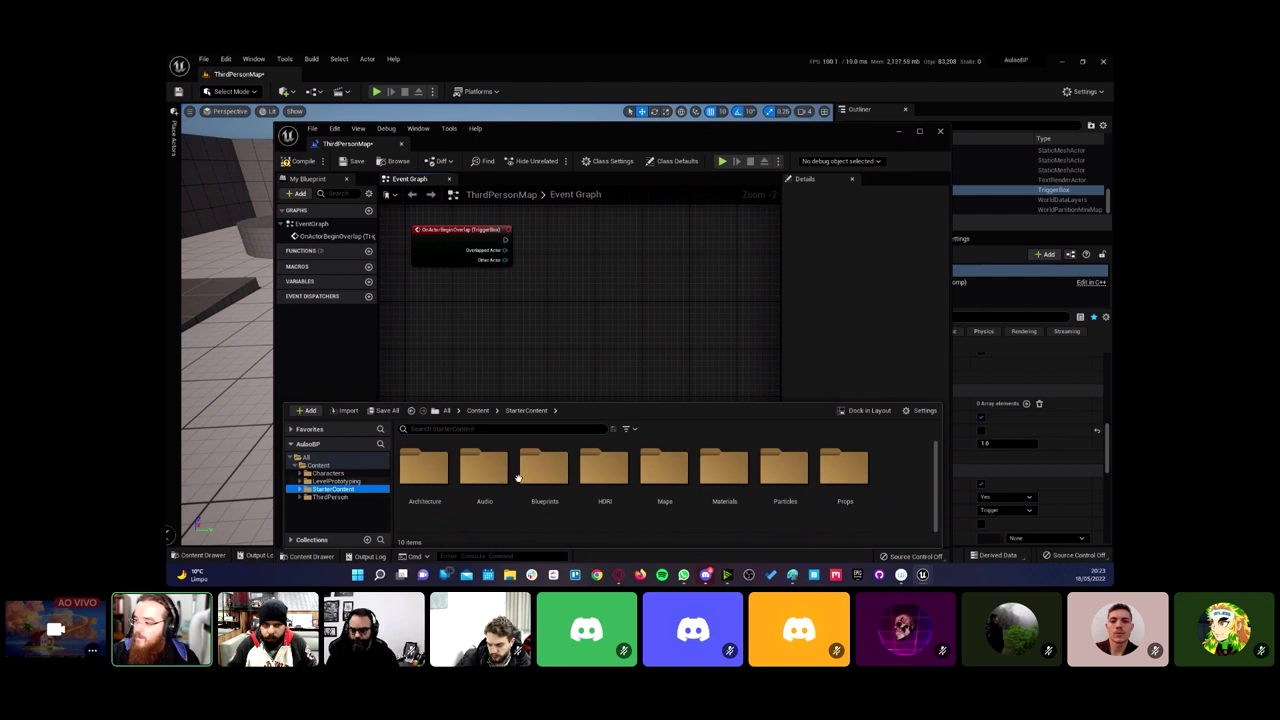
double_click(784, 472)
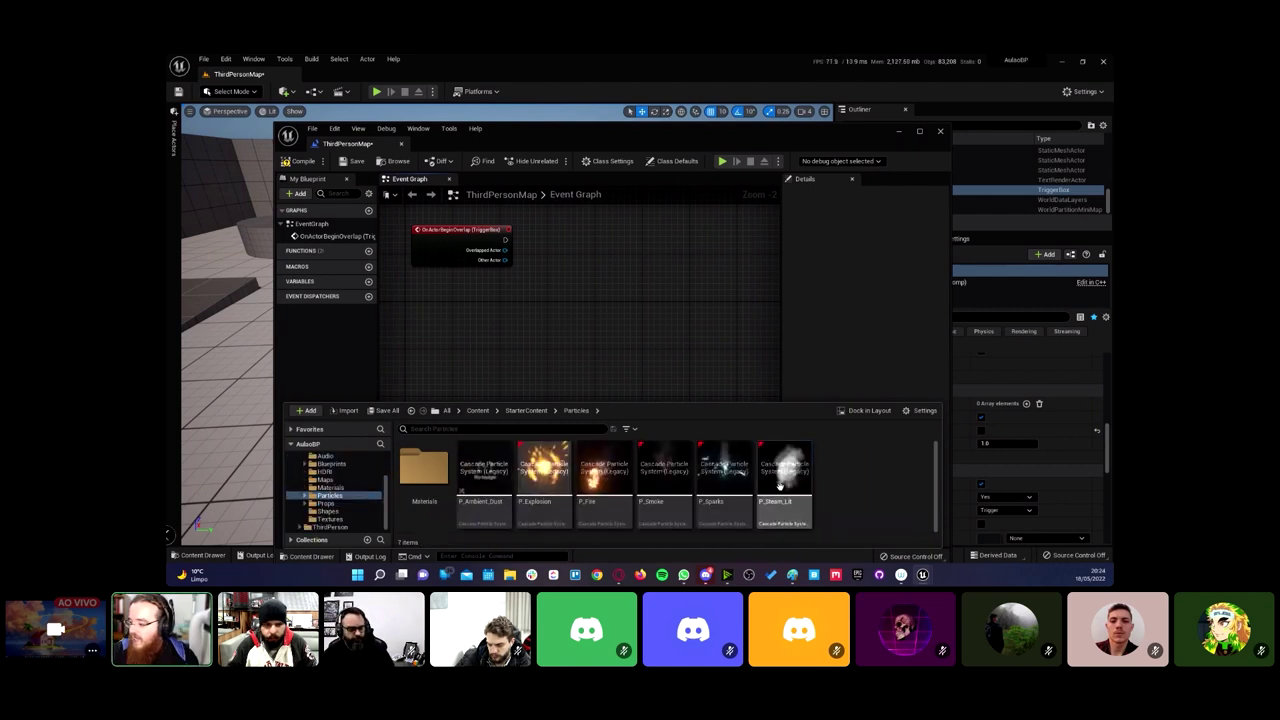
click(566, 496)
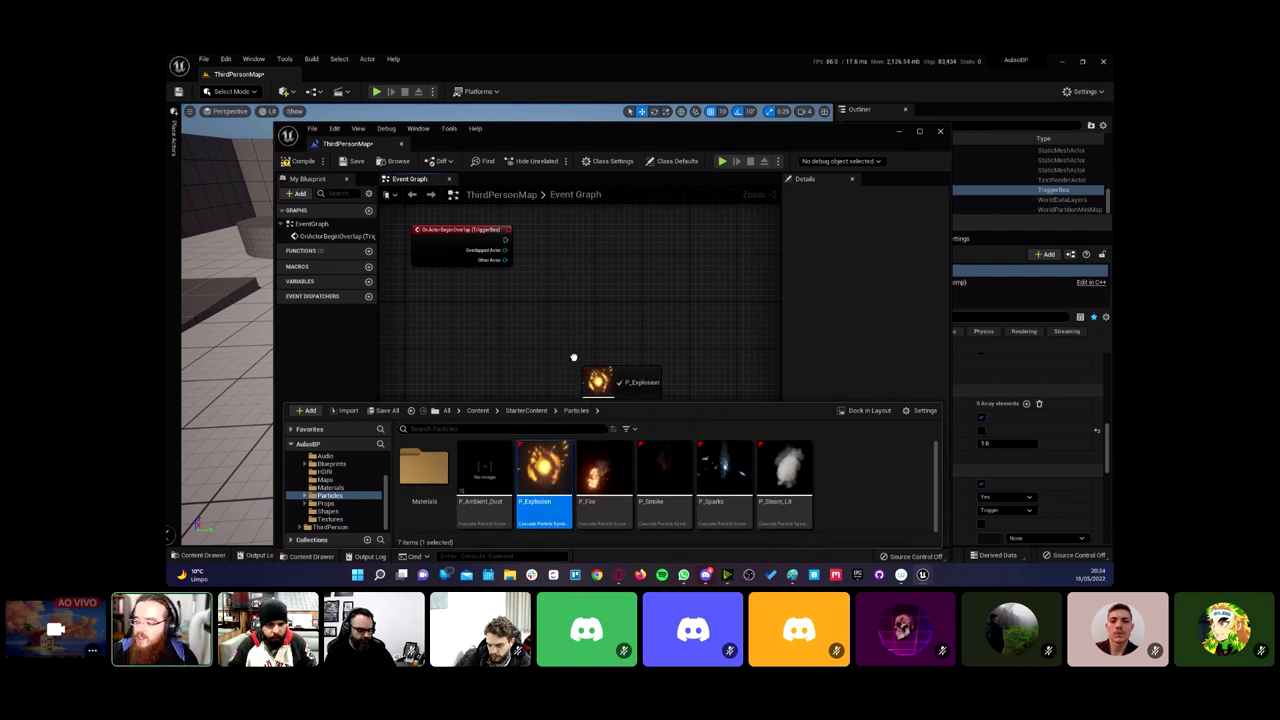
drag(540, 487, 604, 268)
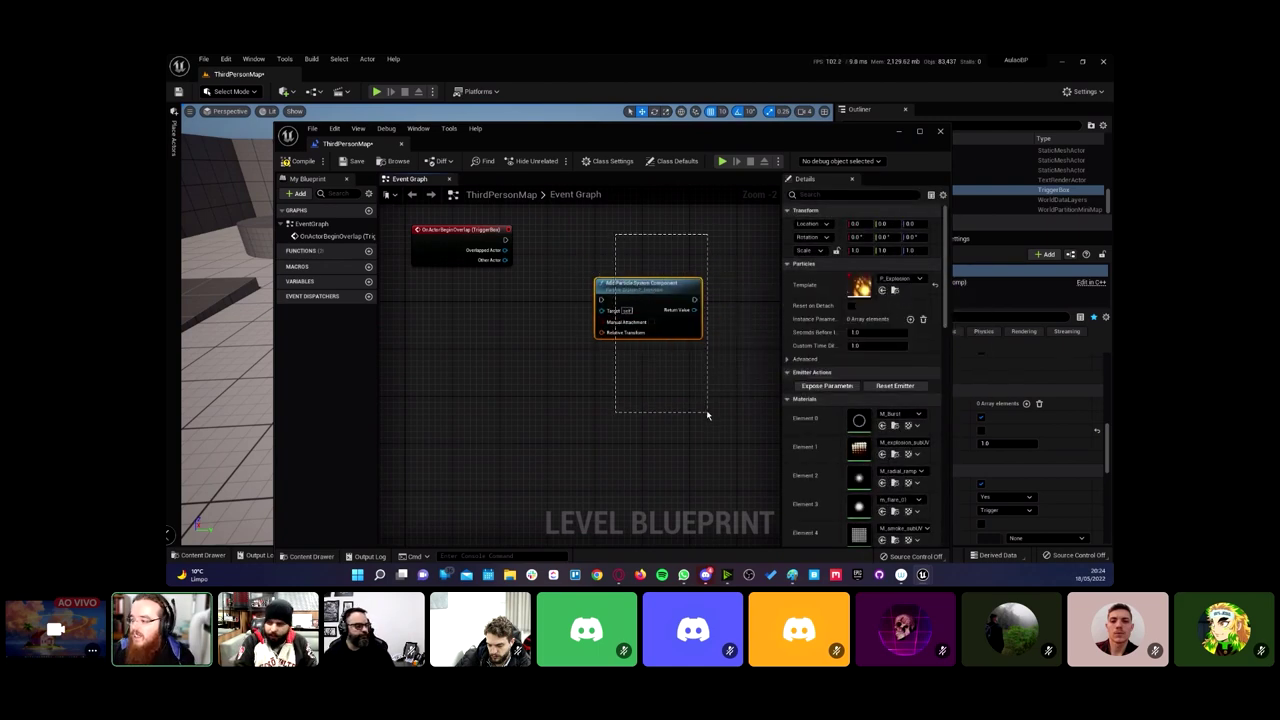
Step: Replace the particle component node with a Spawn Emitter at Location node using P_Explosion
scroll(591, 229, up, 2)
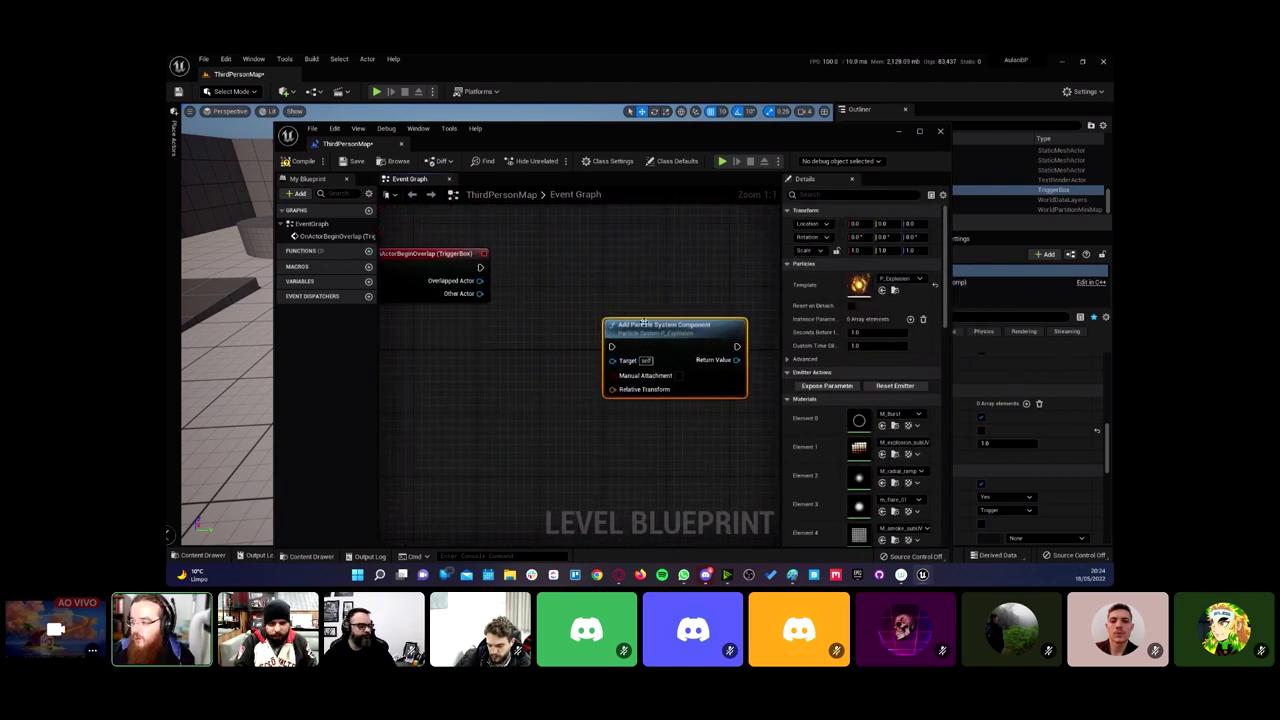
key(Delete)
right_click(597, 299)
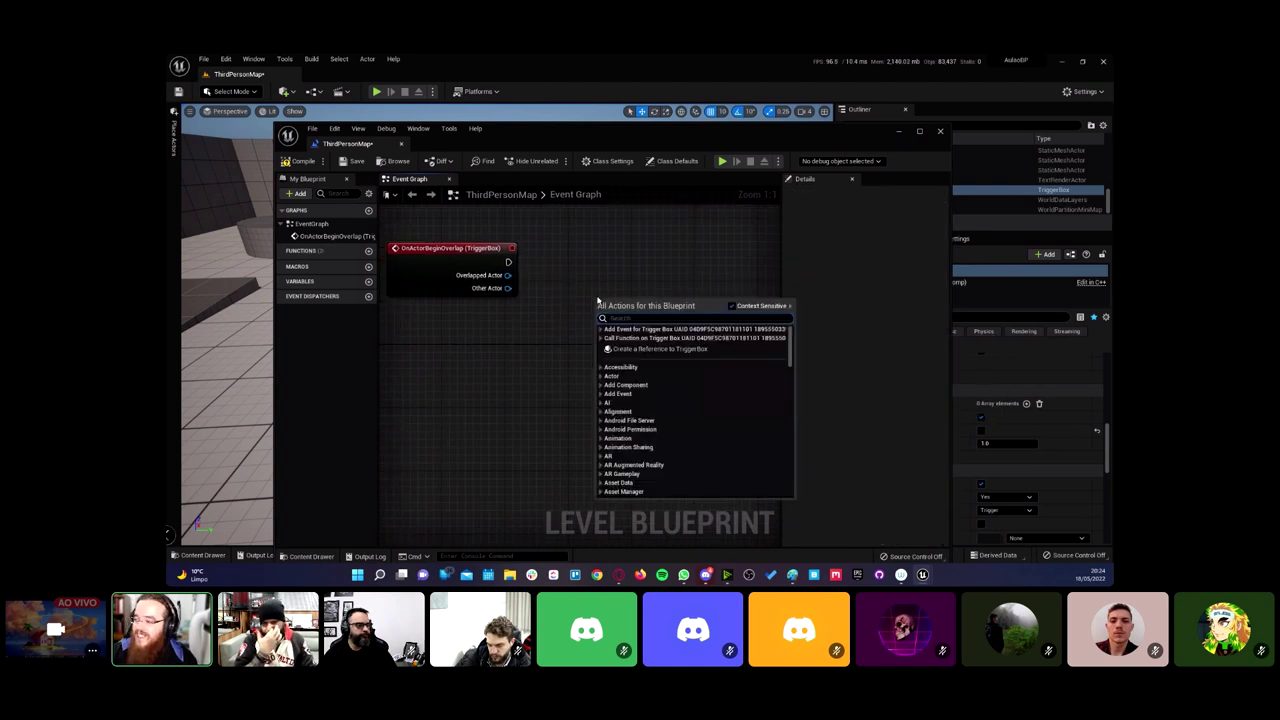
text(spawn)
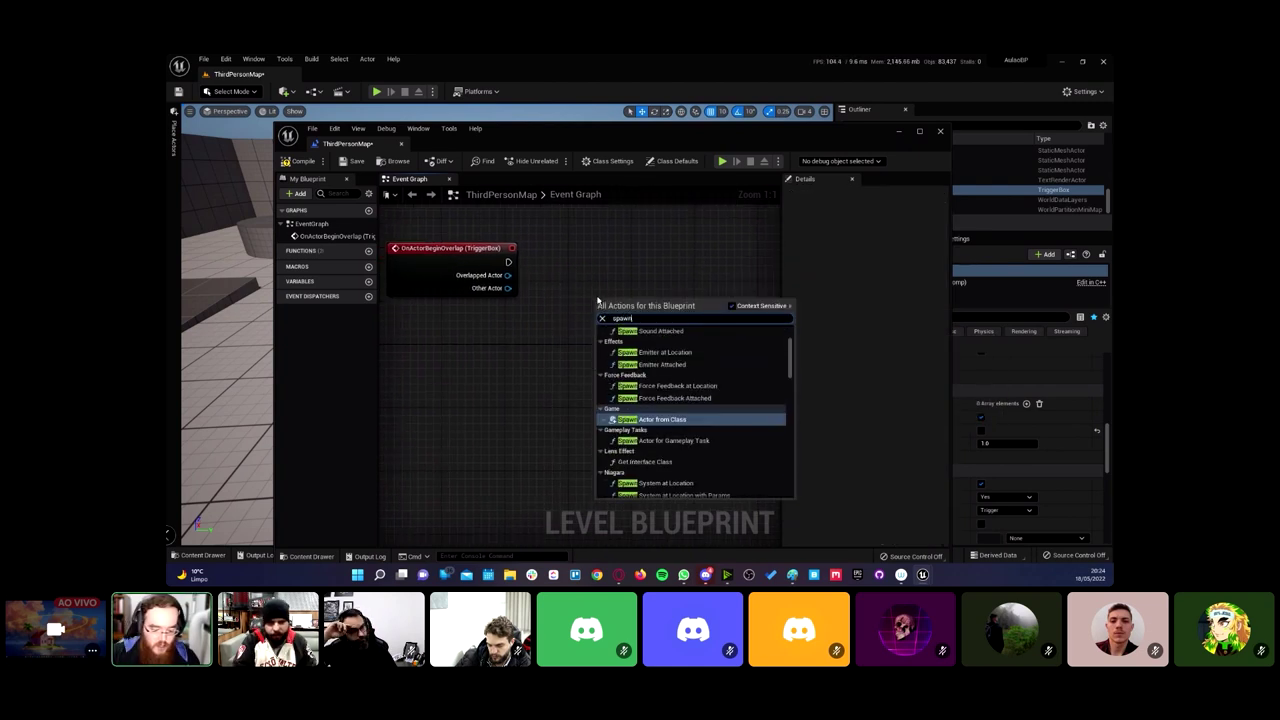
text( par)
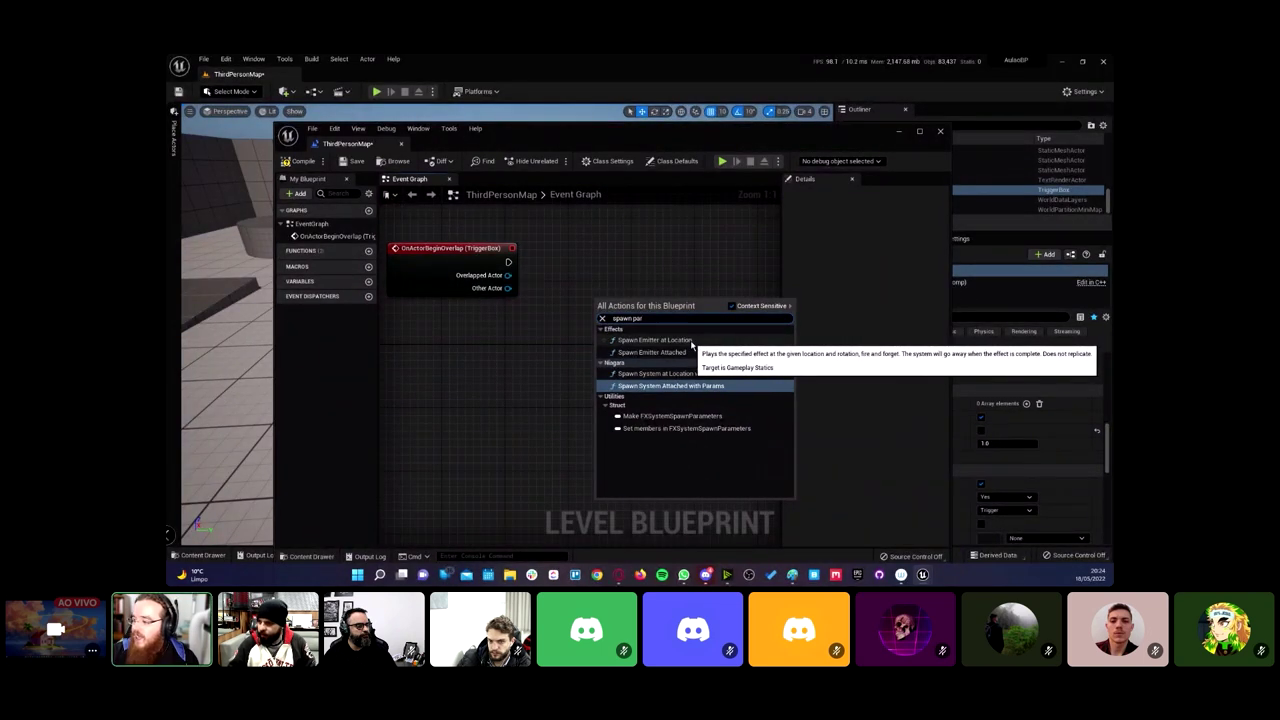
key(Escape)
click(660, 300)
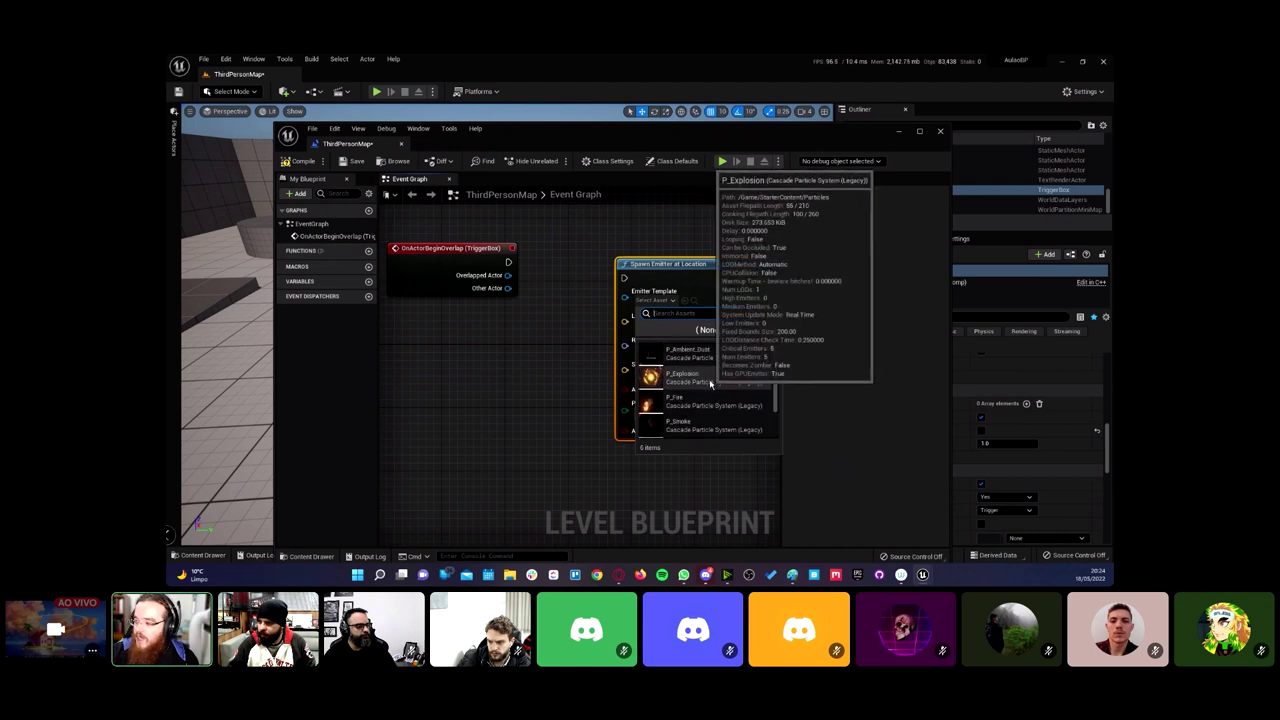
click(710, 383)
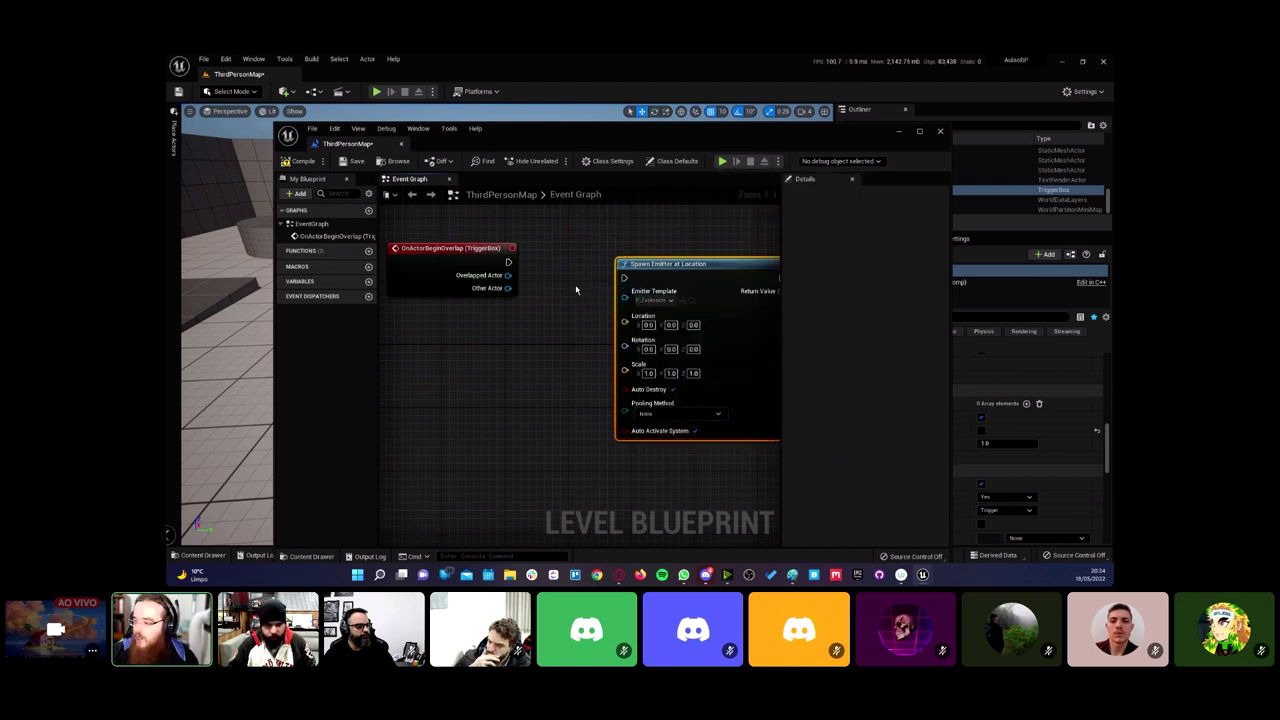
Step: Wire OnActorBeginOverlap's execution output into Spawn Emitter at Location and frame both nodes
right_drag(557, 269, 558, 293)
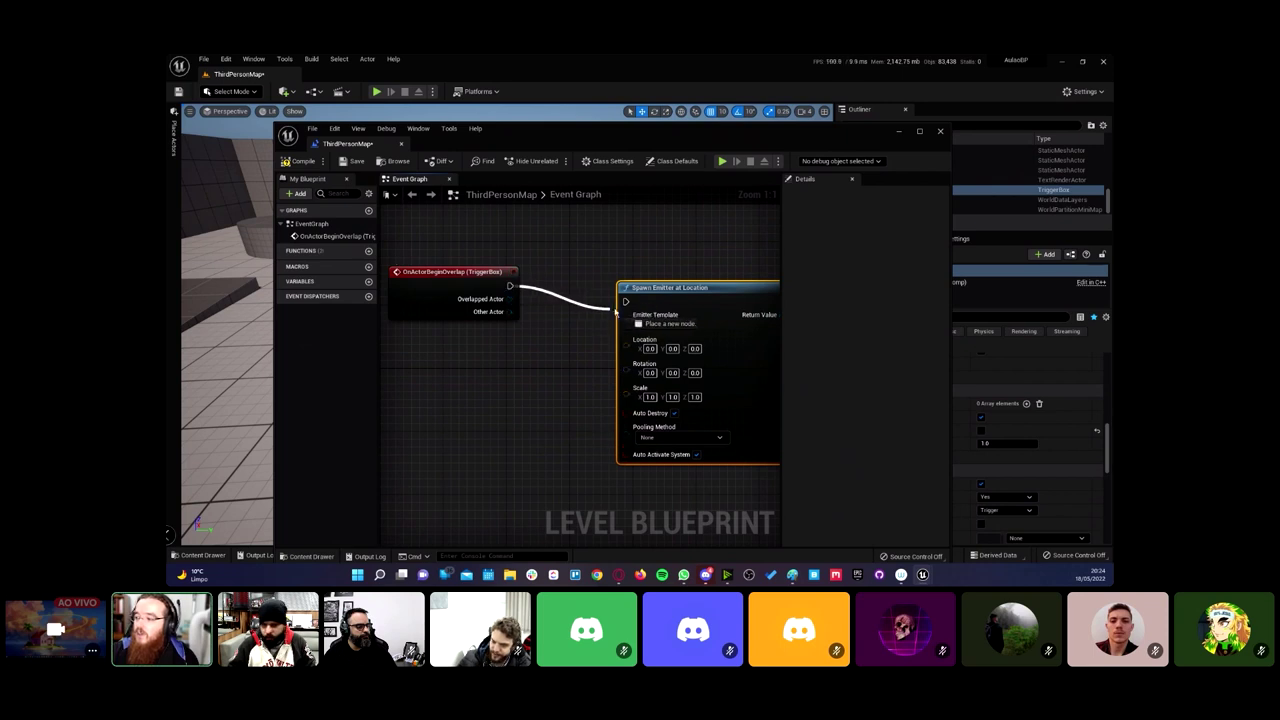
mouse_move(510, 286)
mouse_down()
mouse_move(626, 301)
mouse_move(698, 272)
mouse_up()
click(460, 295)
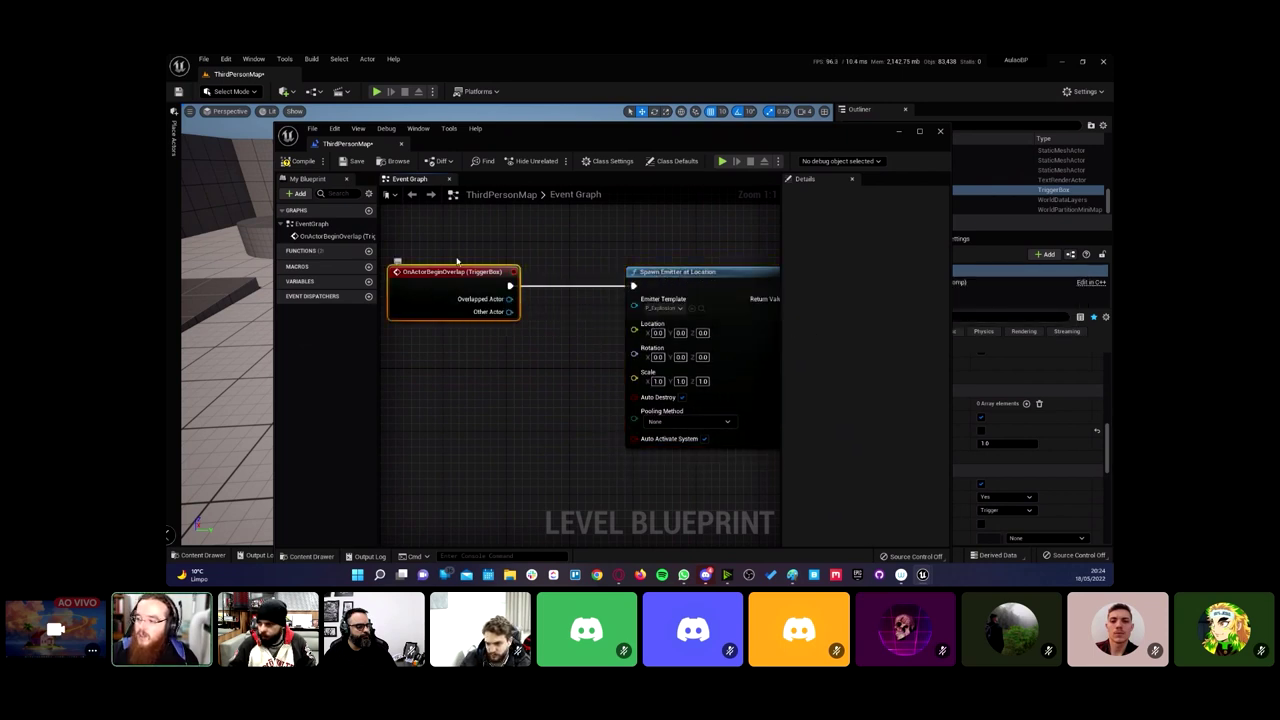
right_drag(440, 272, 364, 278)
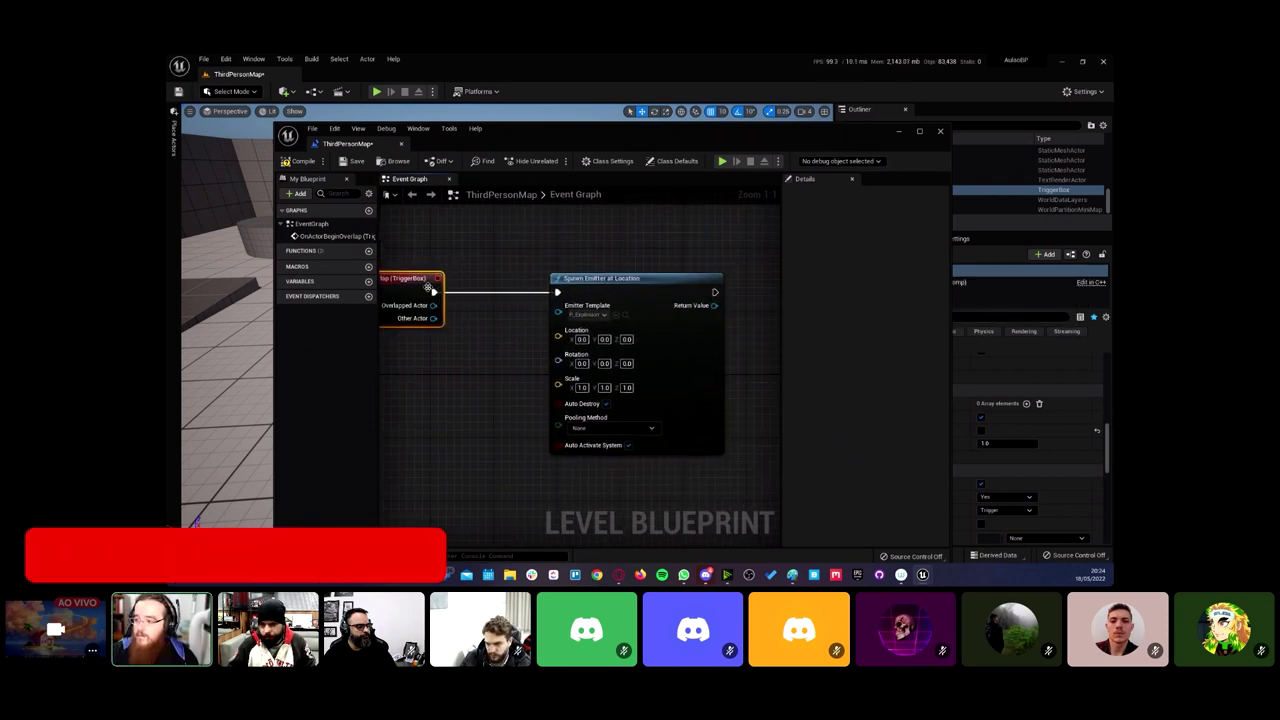
click(601, 283)
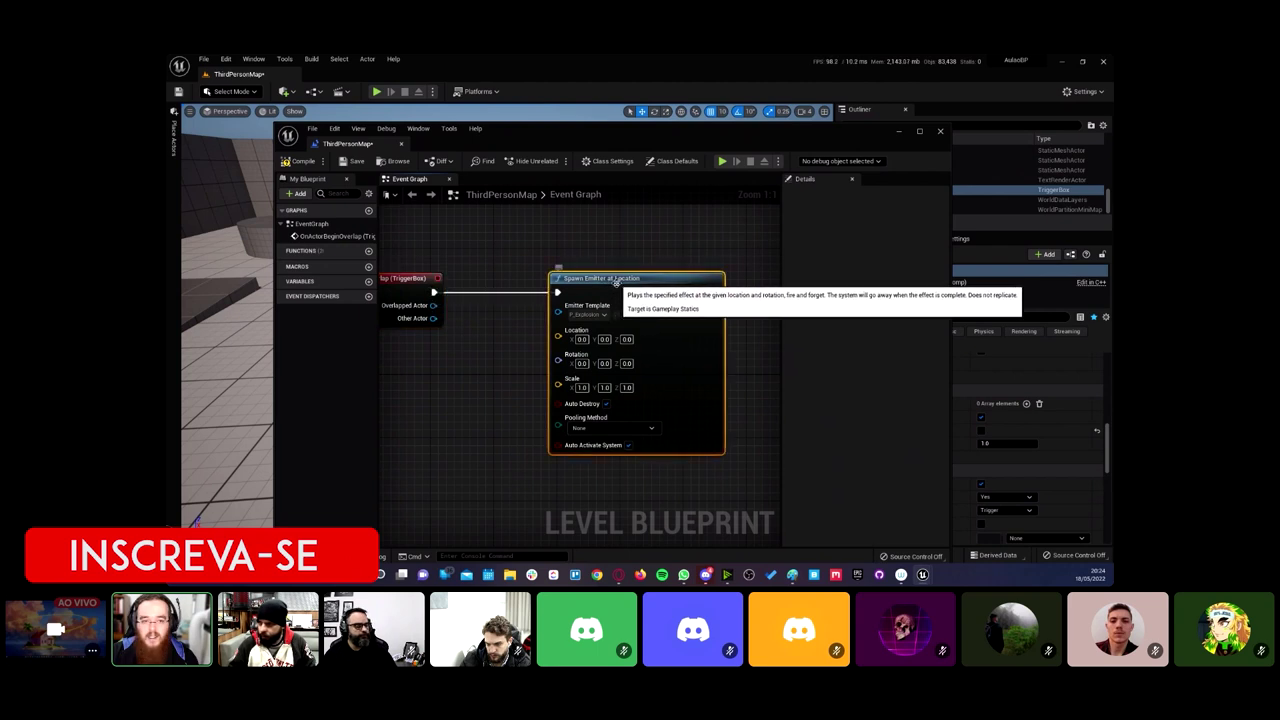
mouse_move(616, 257)
right_down()
mouse_move(686, 257)
mouse_move(585, 241)
right_up()
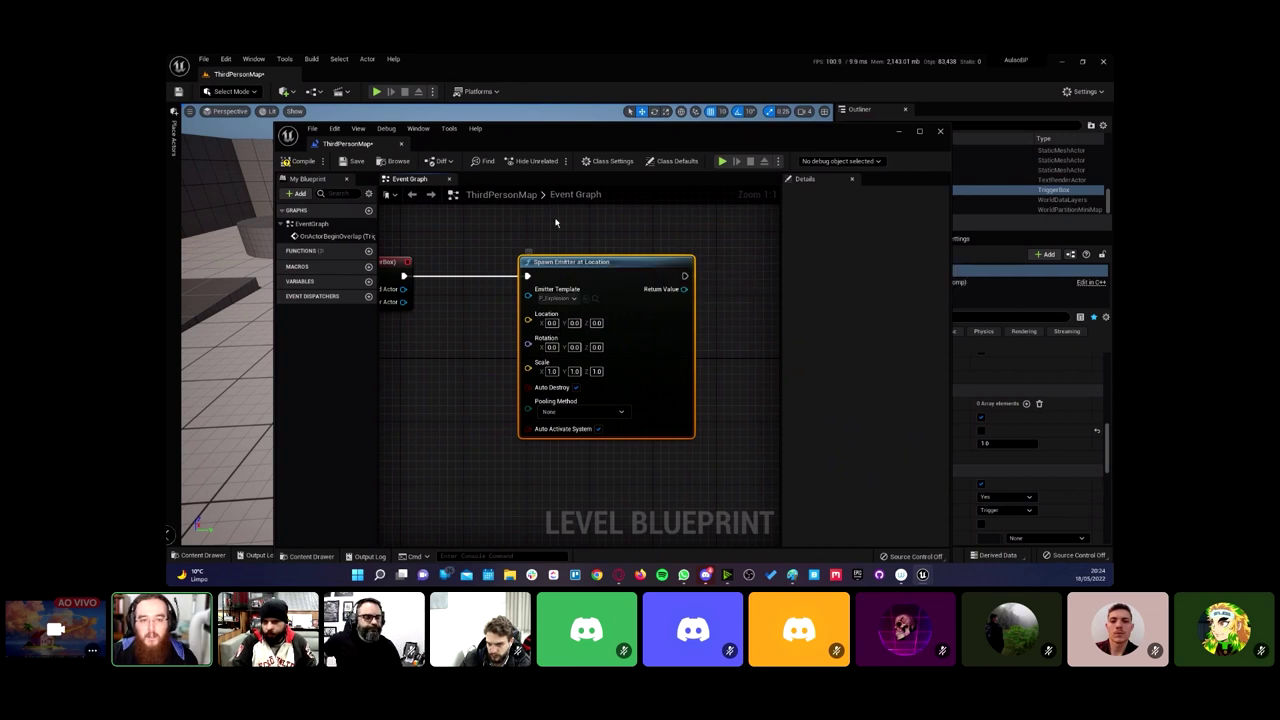
Step: Set the emitter's Location Z to 0 and browse possible location nodes without adding one
right_drag(568, 261, 581, 253)
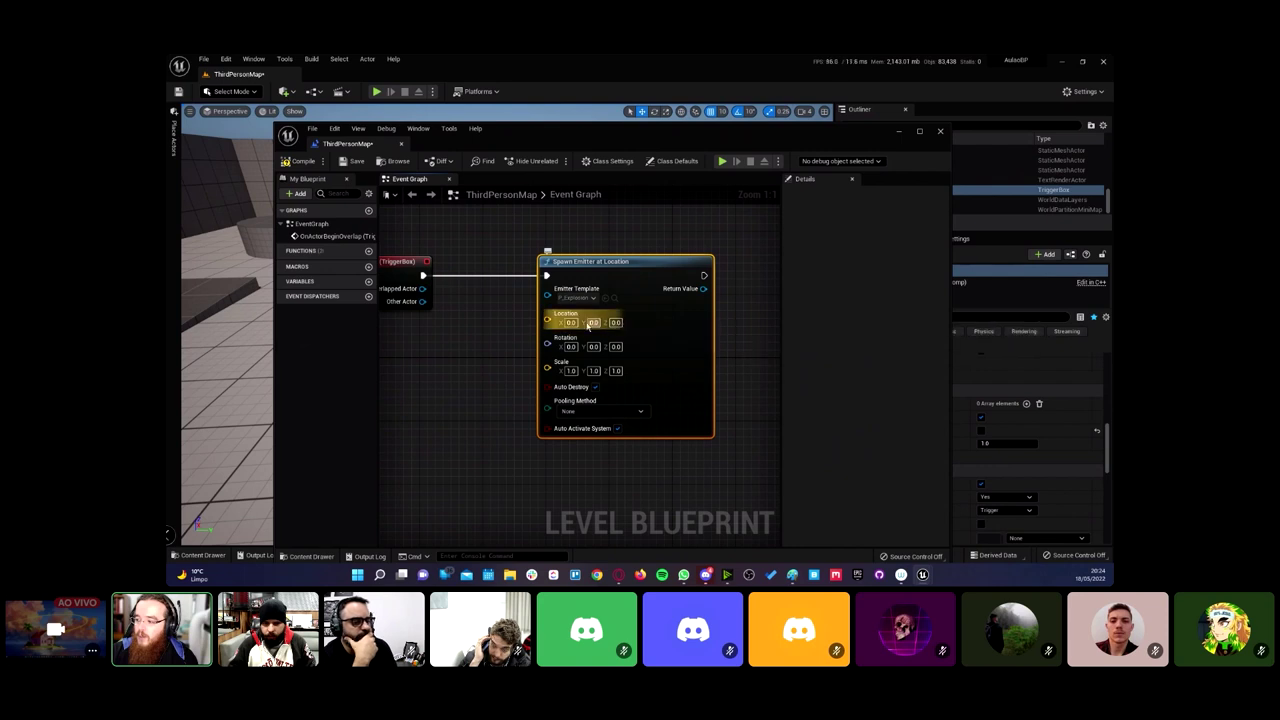
text(0)
key(Return)
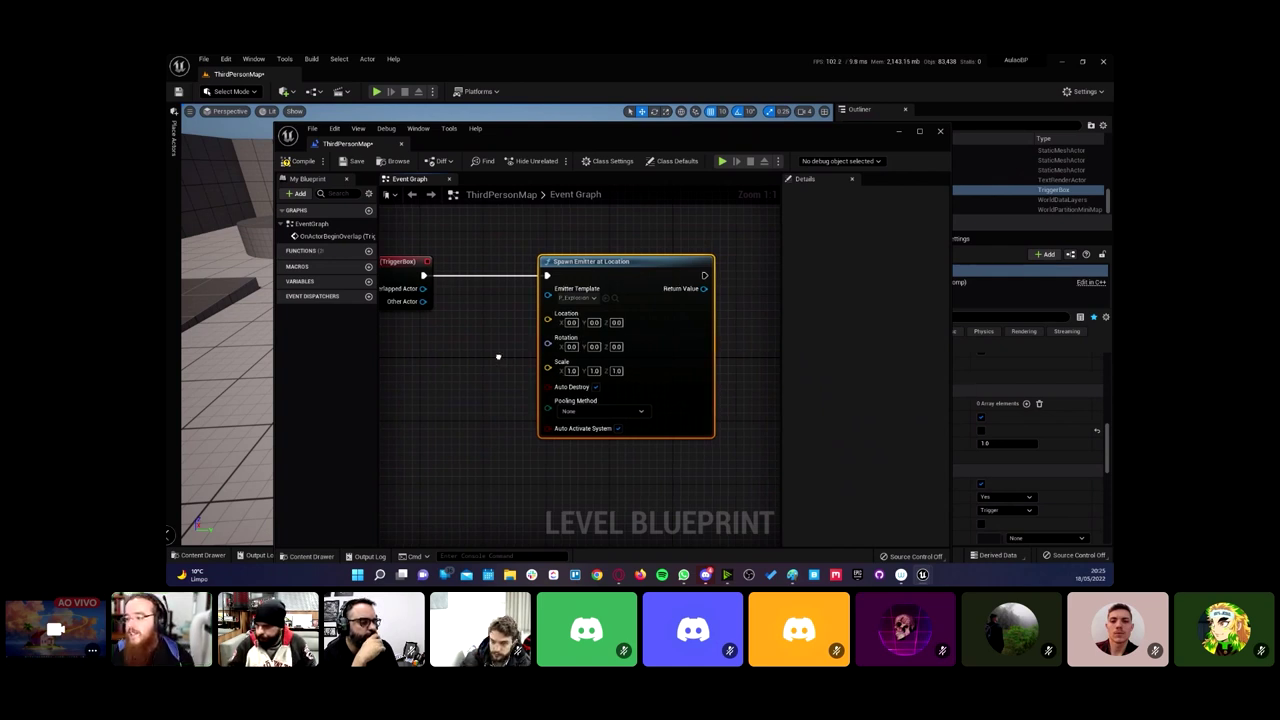
right_drag(497, 357, 567, 341)
drag(617, 303, 500, 348)
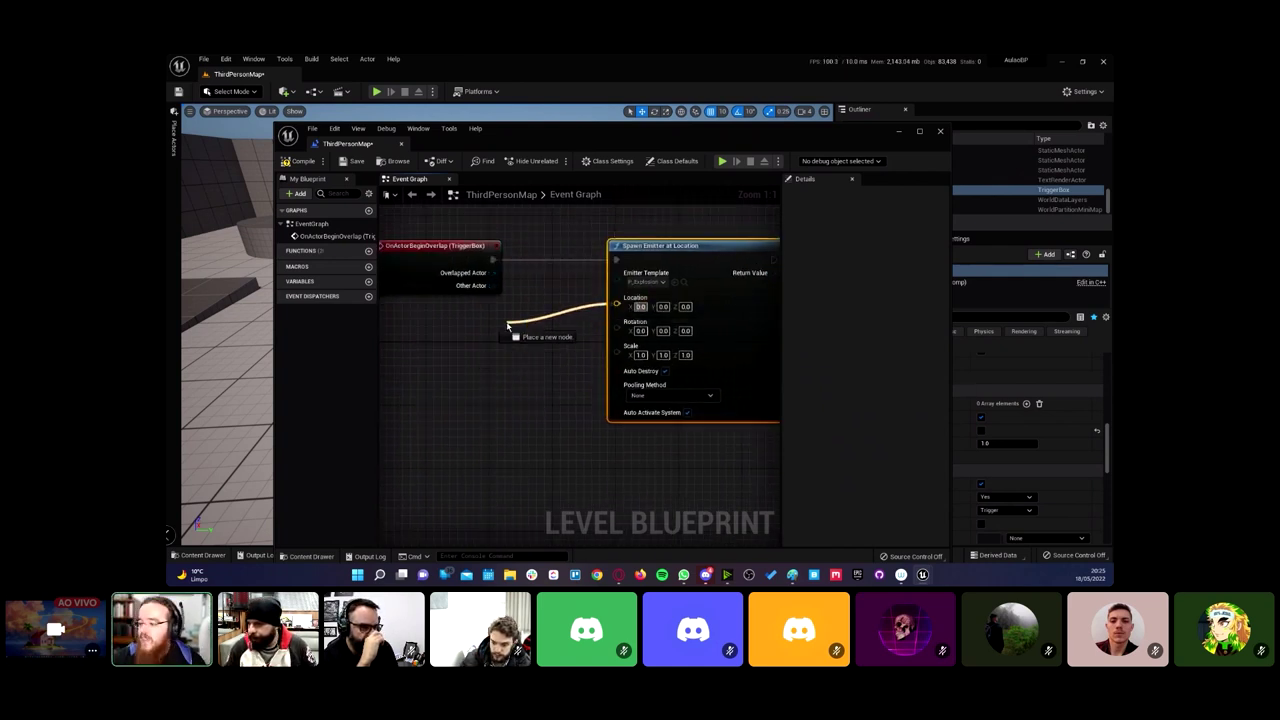
click(586, 318)
drag(617, 327, 472, 341)
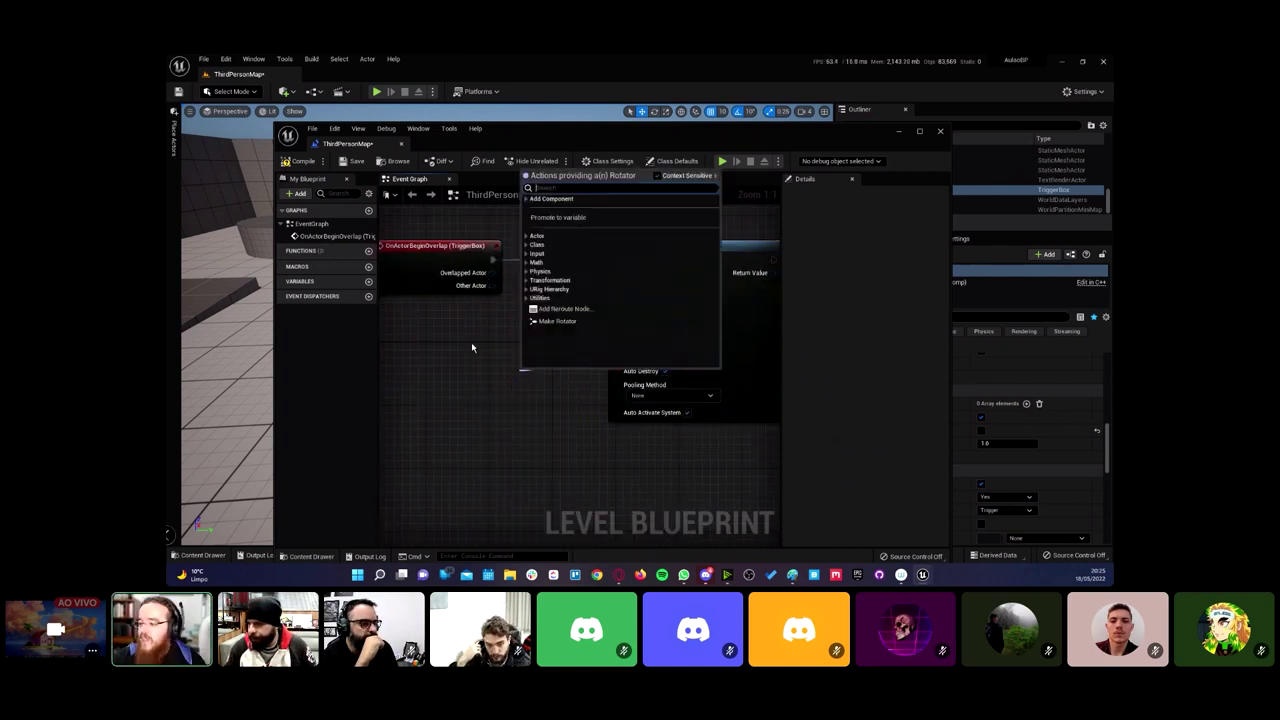
click(481, 350)
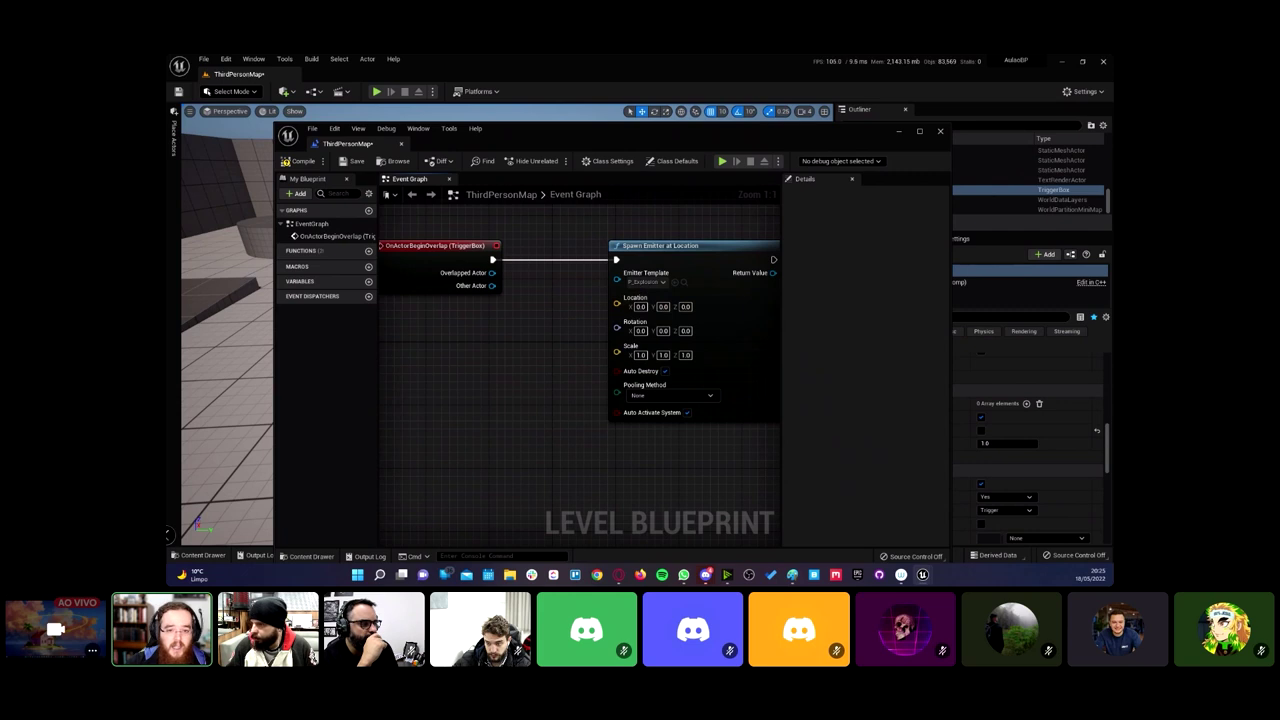
Step: Zoom out to re-centre both nodes and lower the Blueprint window over the level
scroll(478, 368, down, 3)
click(643, 300)
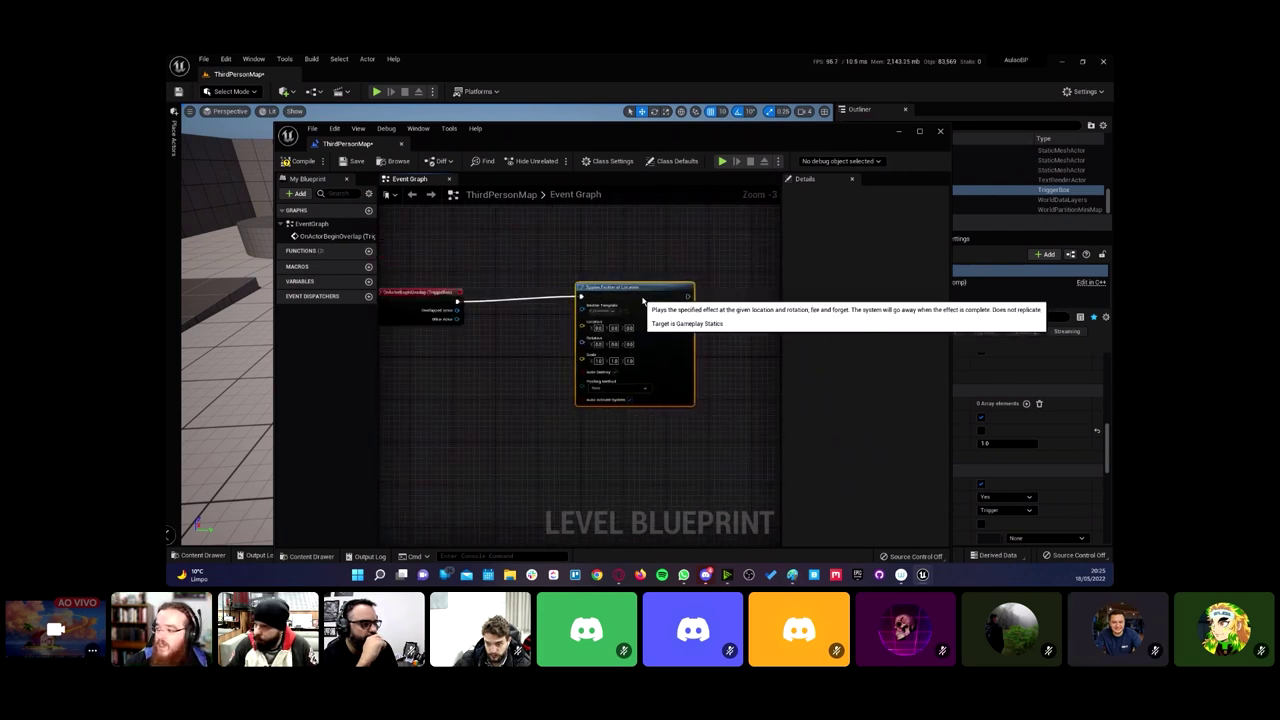
mouse_move(505, 355)
right_down()
mouse_move(615, 347)
mouse_move(537, 346)
right_up()
scroll(519, 361, up, 1)
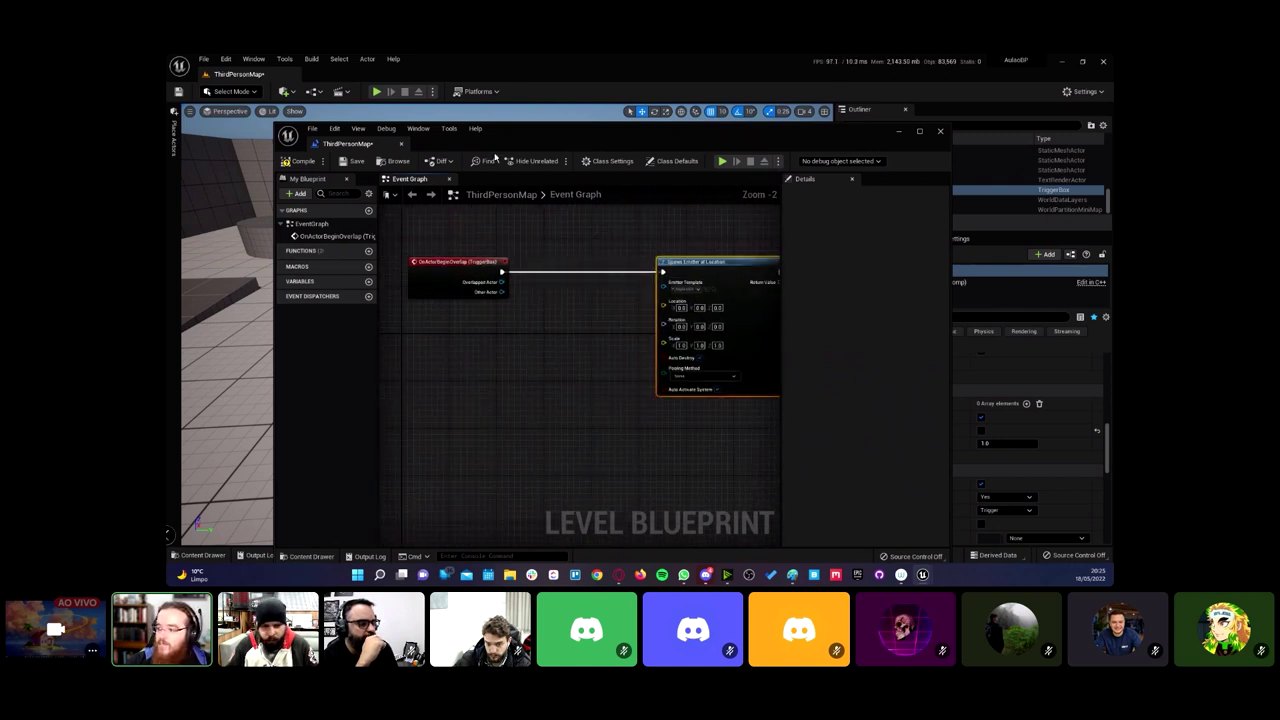
mouse_move(553, 128)
mouse_down()
mouse_move(557, 355)
mouse_move(557, 186)
mouse_up()
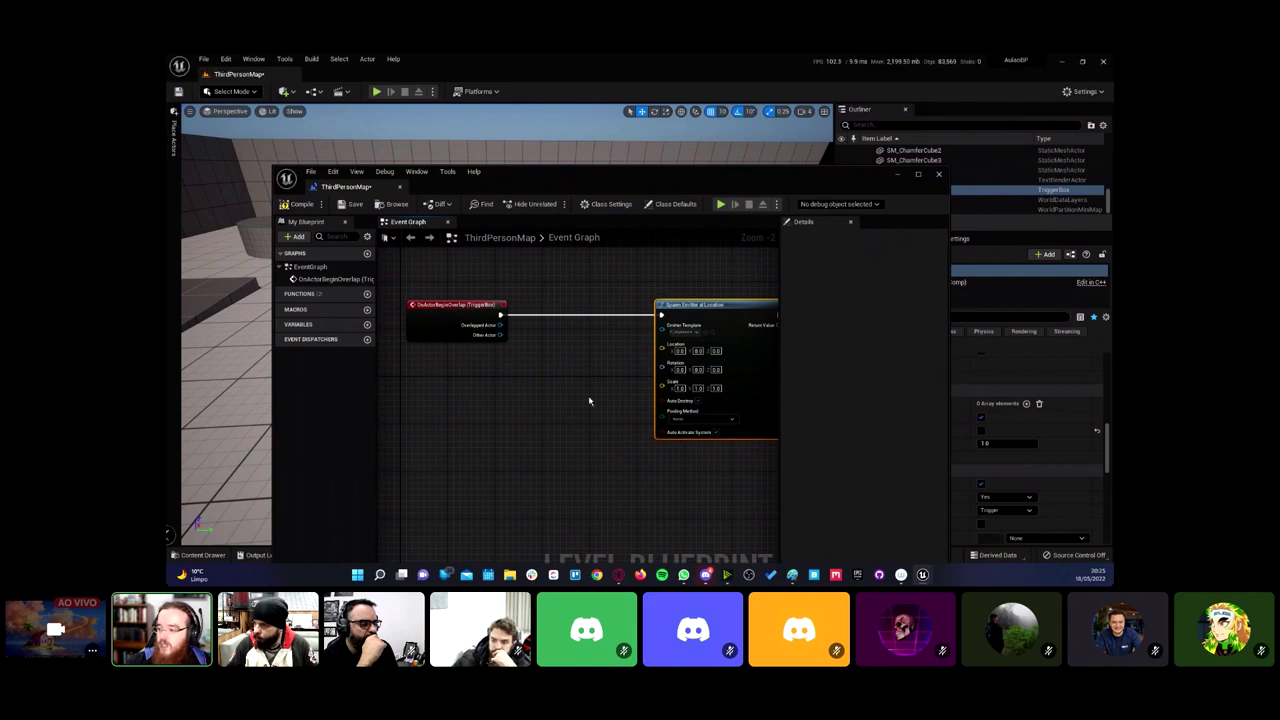
right_drag(588, 400, 543, 397)
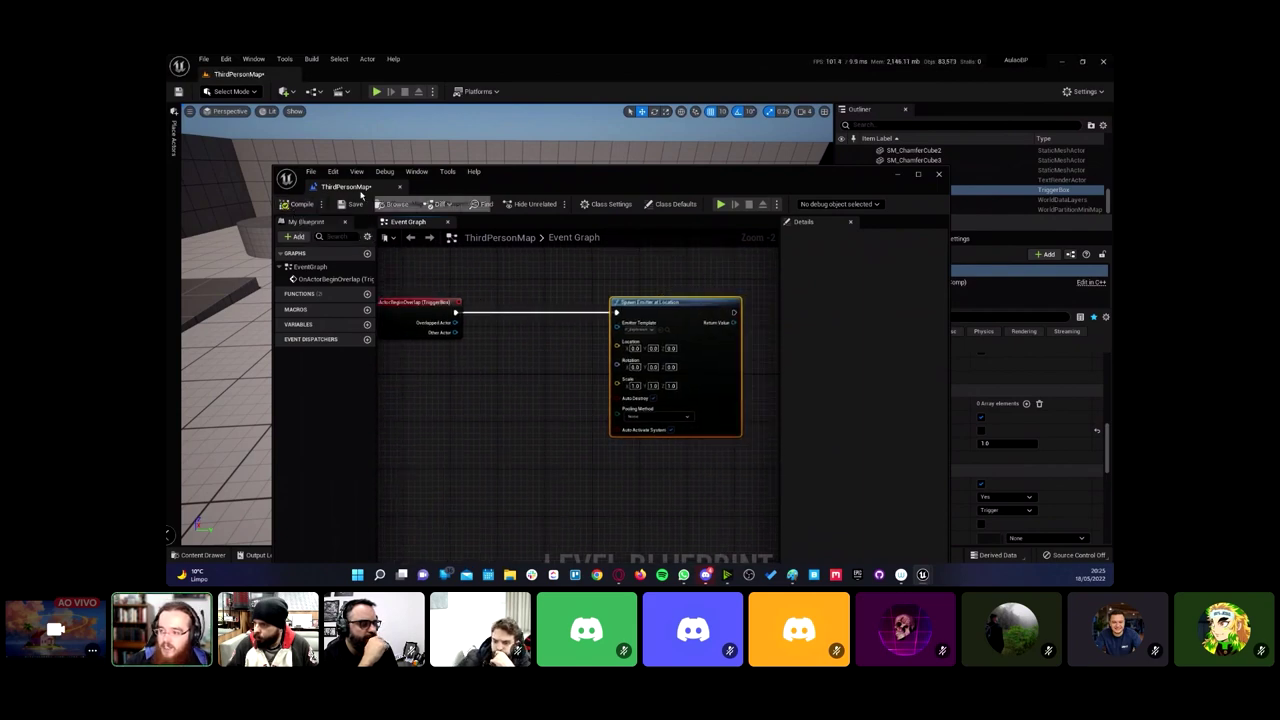
mouse_move(592, 175)
mouse_down()
mouse_move(608, 306)
mouse_move(487, 309)
mouse_up()
scroll(627, 236, up, 5)
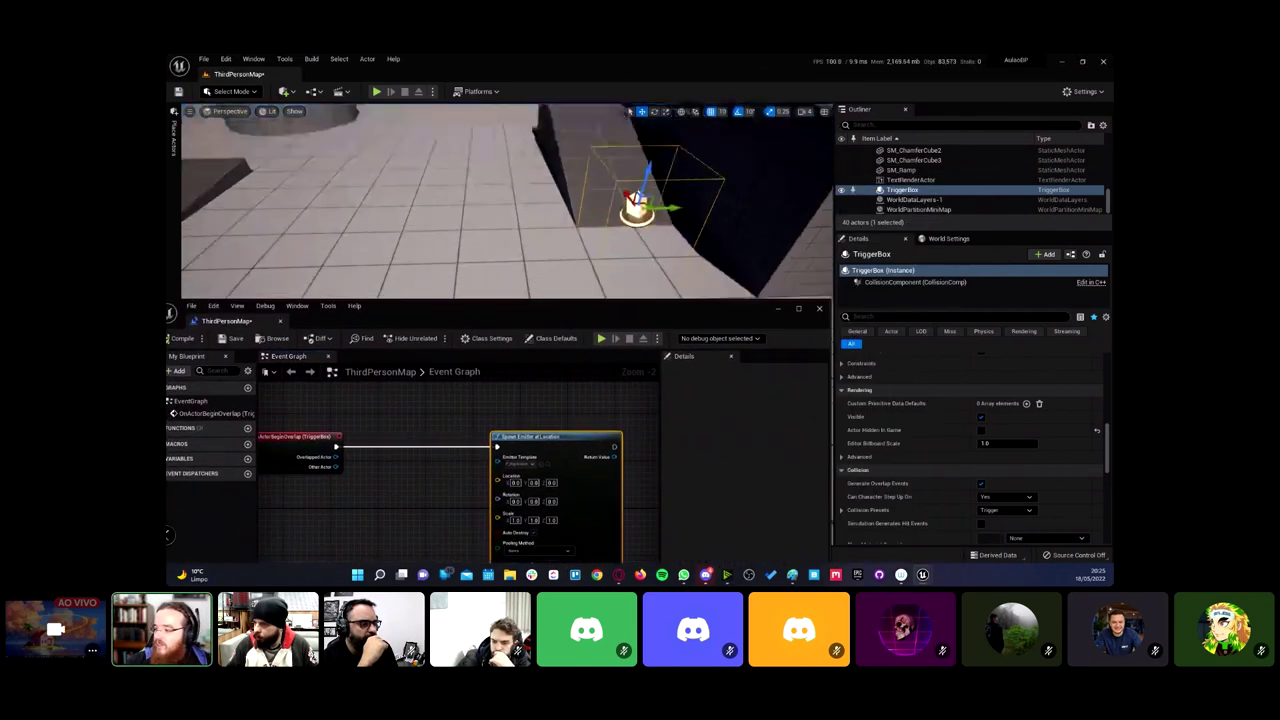
right_drag(627, 236, 600, 230)
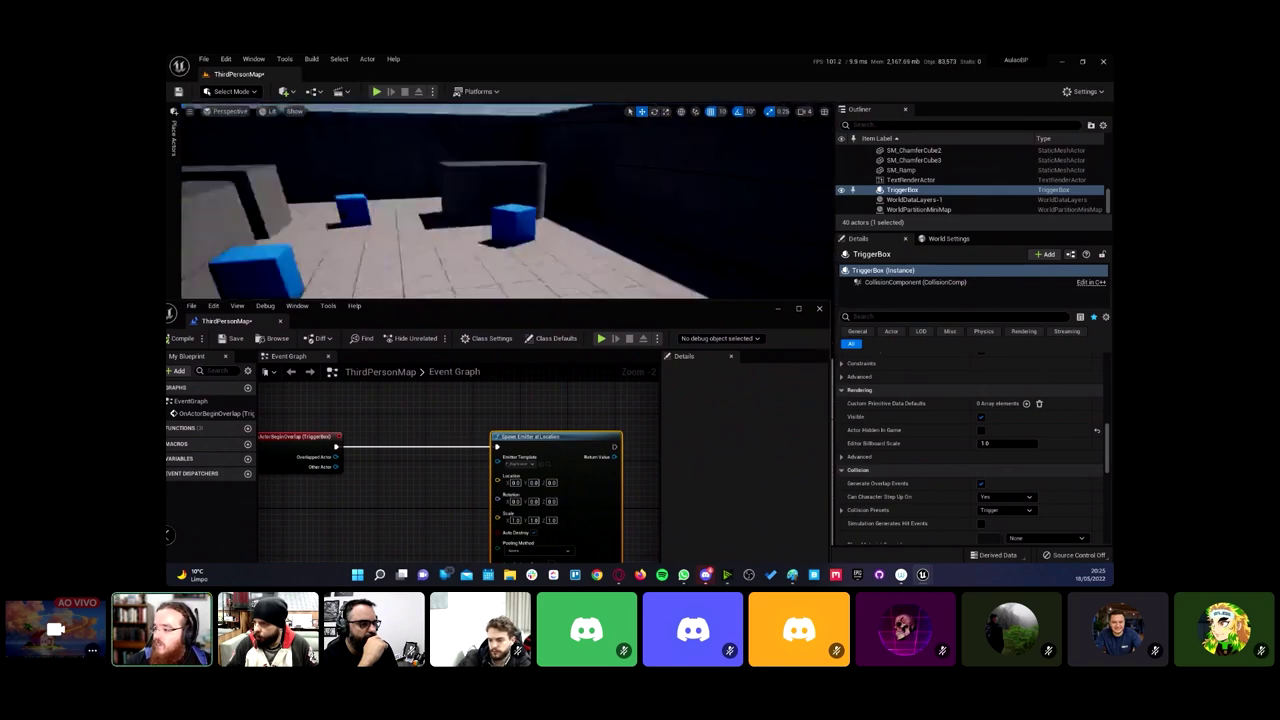
click(555, 222)
scroll(1100, 360, up, 10)
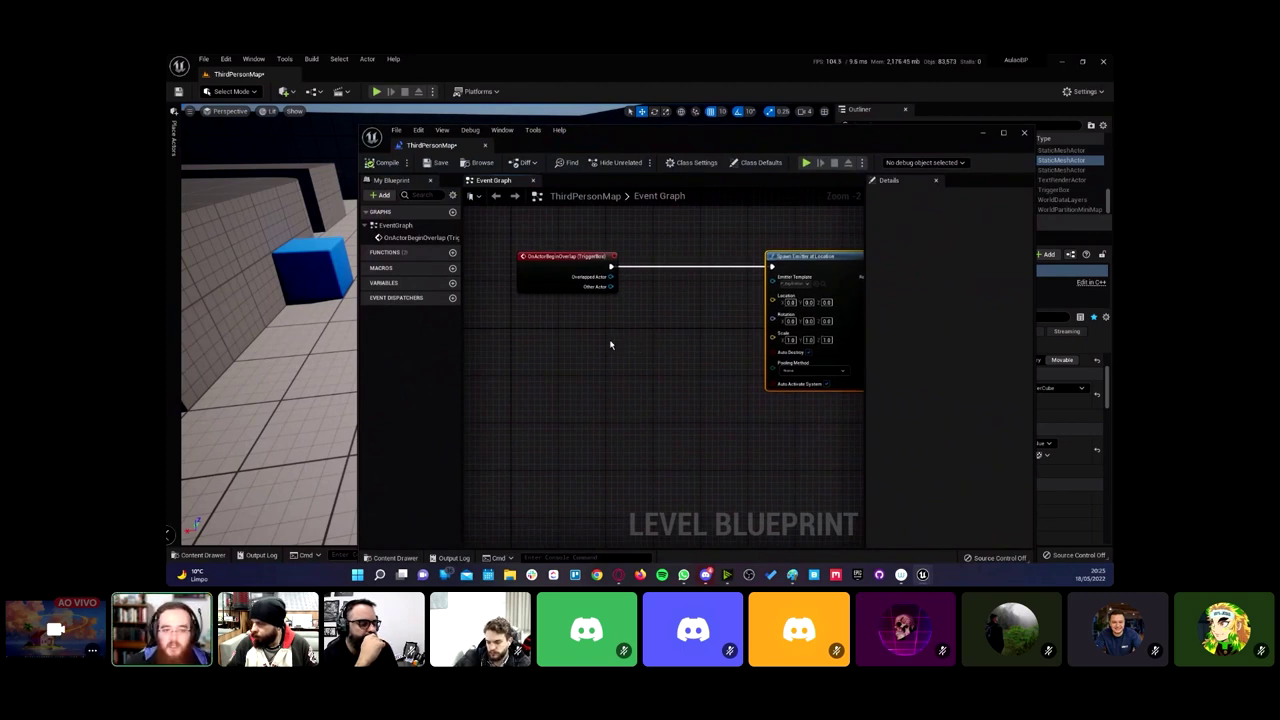
Step: Add a Get Player Pawn node to the event graph
right_click(553, 340)
text(g)
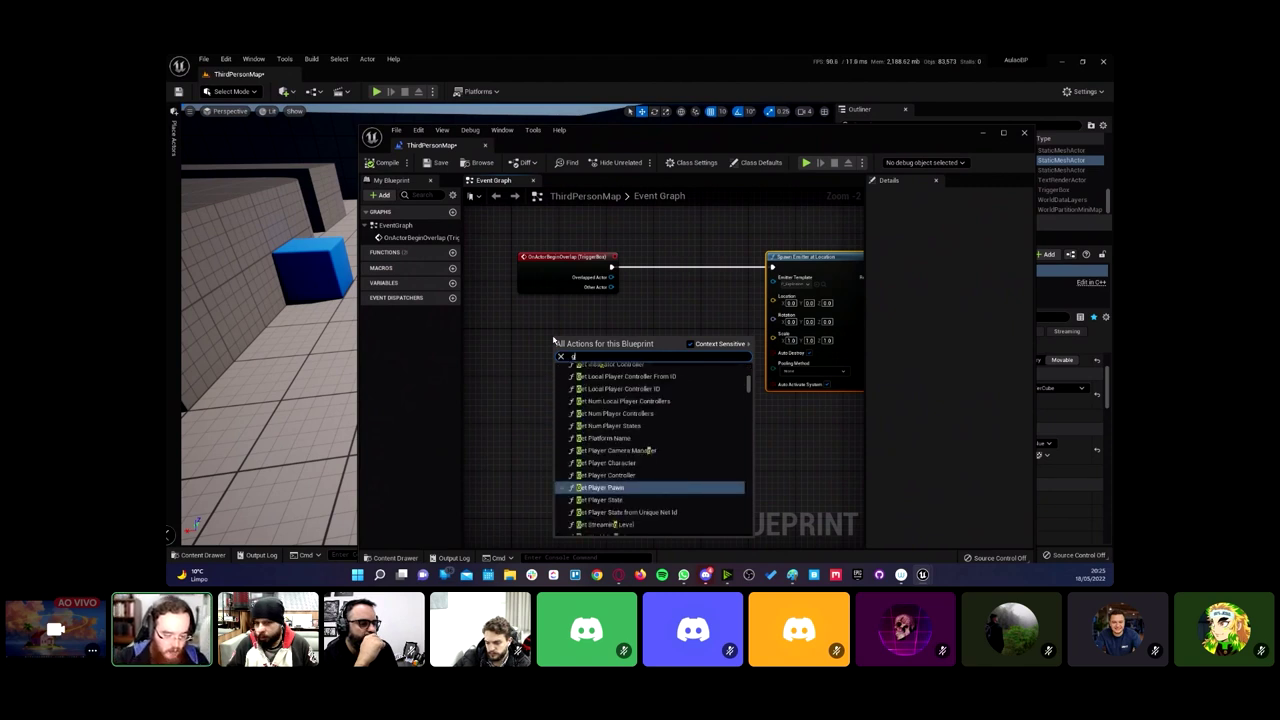
text(et player)
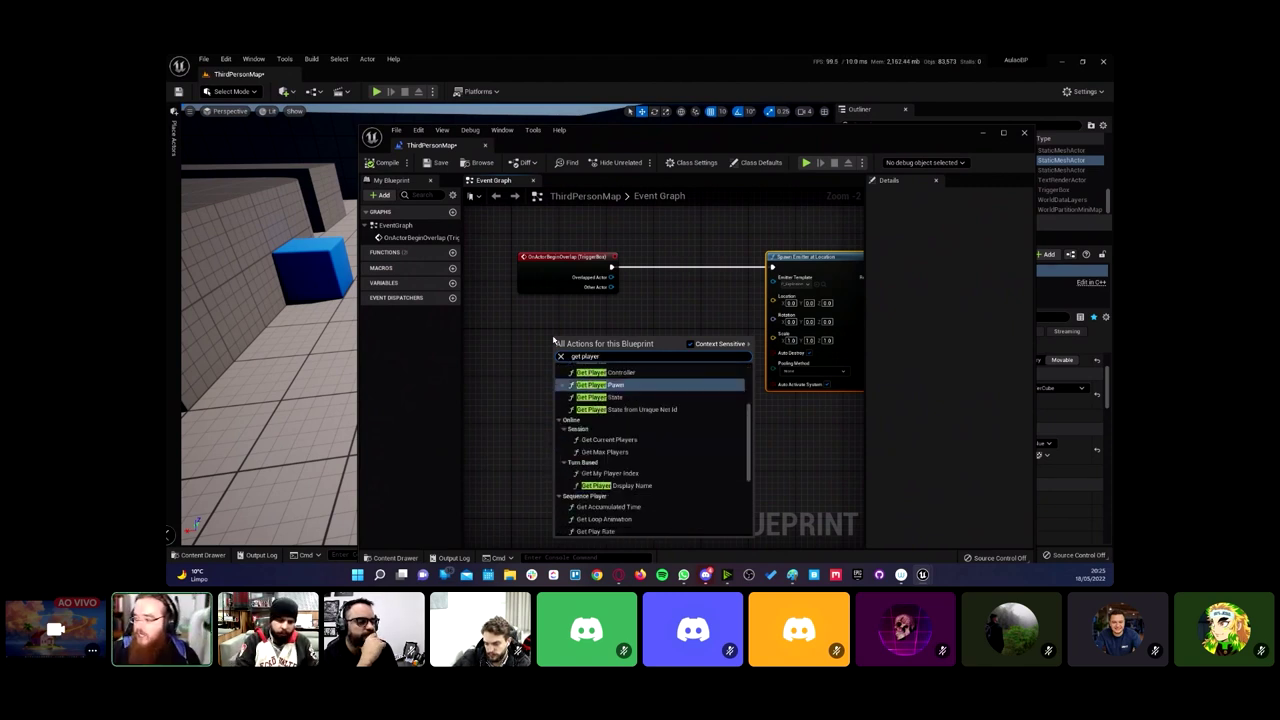
scroll(648, 457, up, 2)
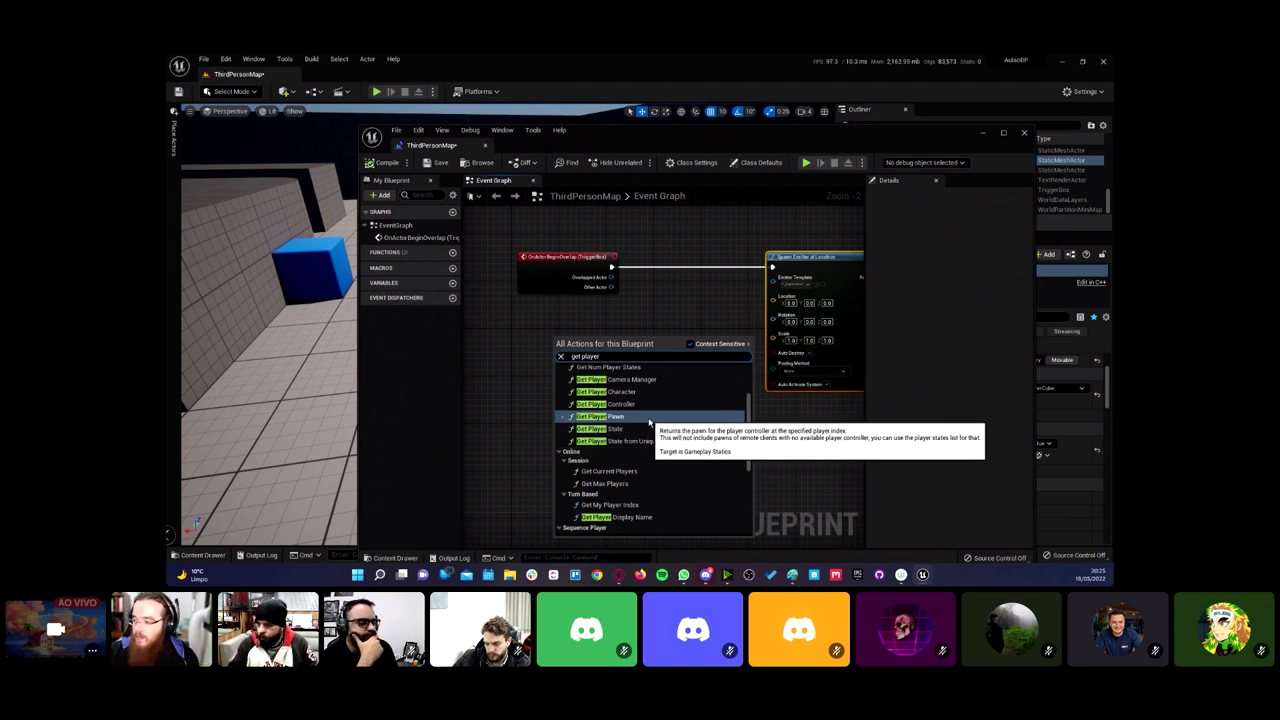
click(623, 418)
Step: Add Get Actor Location from the pawn and wire it to Spawn Emitter's Location pin
mouse_move(607, 352)
mouse_down()
mouse_move(547, 369)
mouse_move(618, 366)
mouse_up()
text(get)
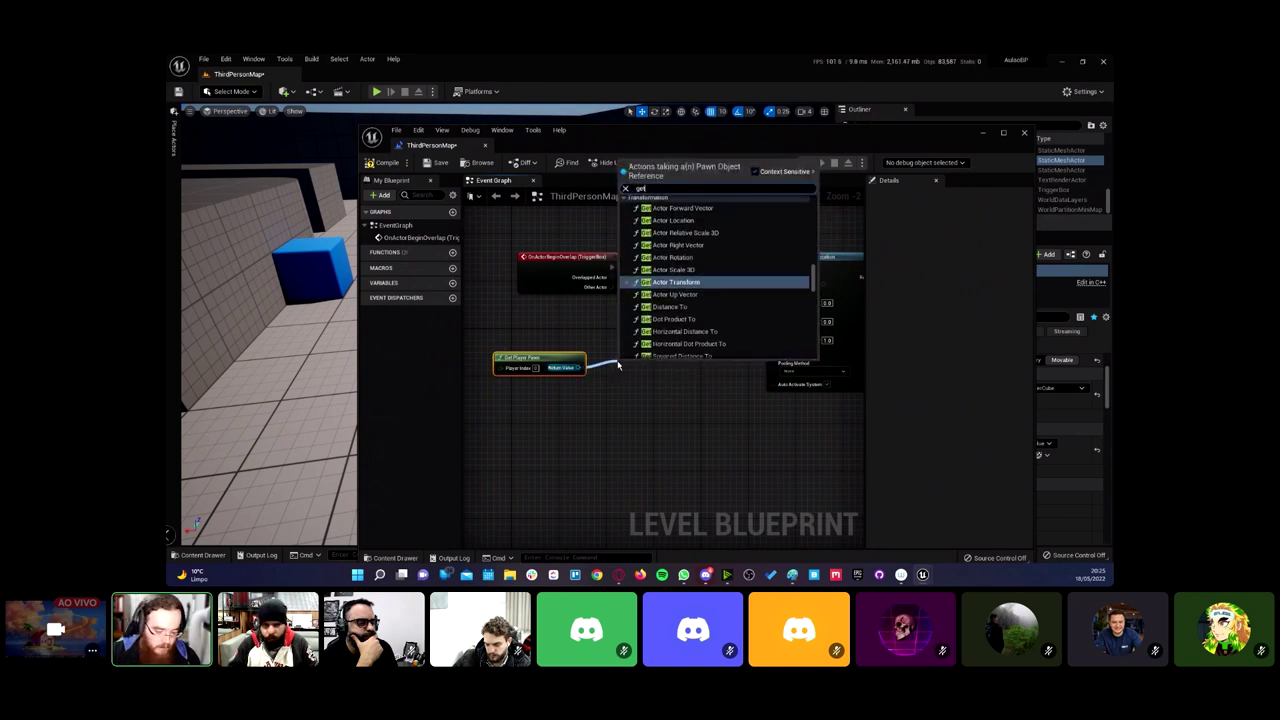
text( loc)
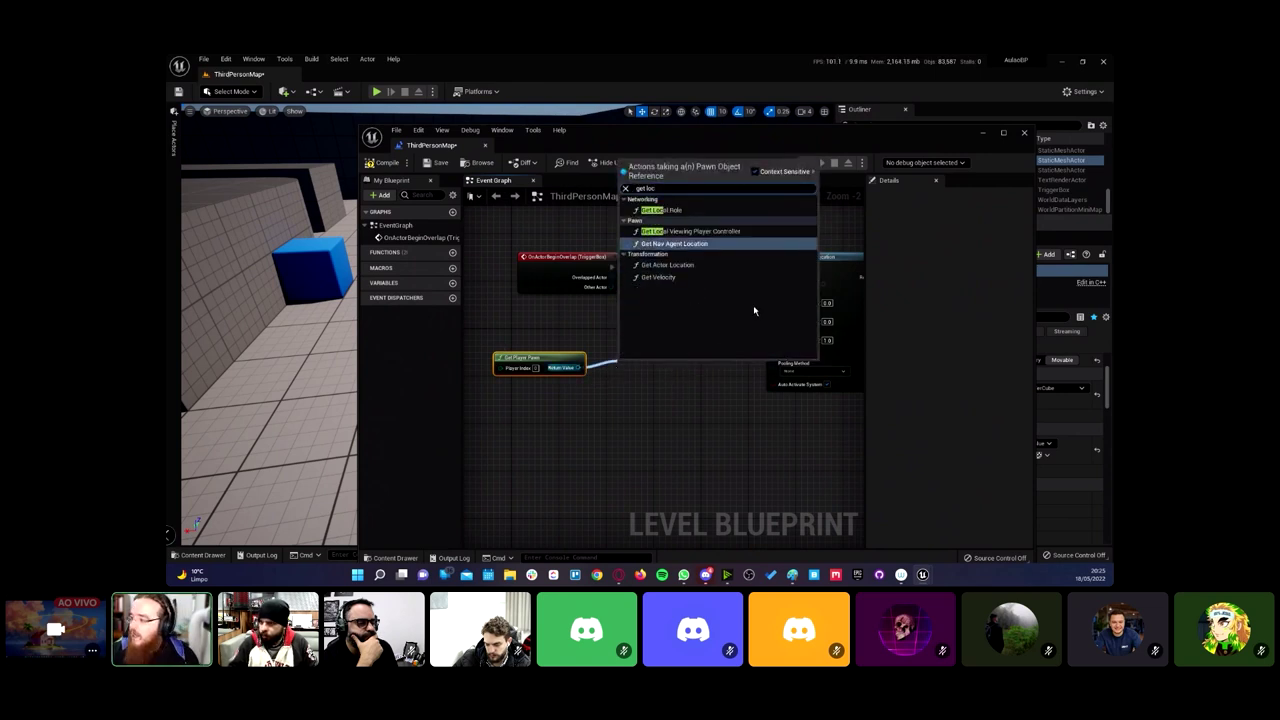
click(689, 265)
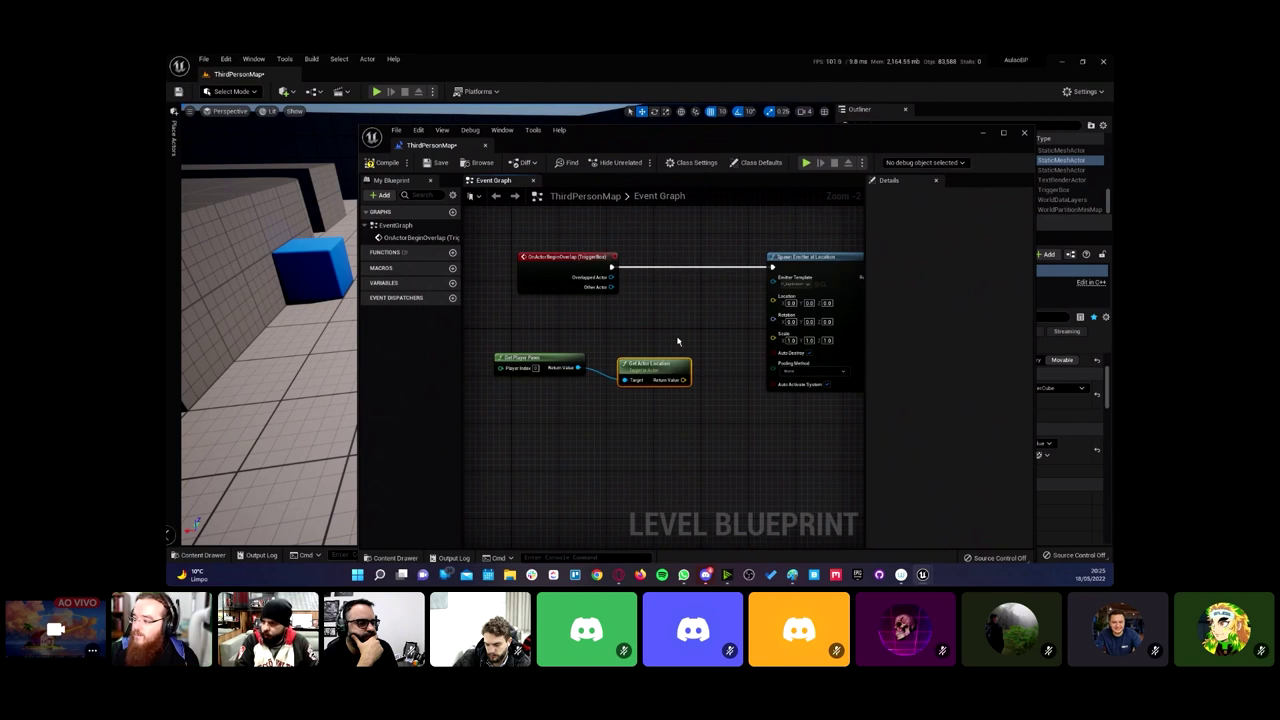
right_drag(677, 346, 652, 312)
mouse_move(664, 349)
mouse_down()
mouse_move(647, 343)
mouse_move(748, 264)
mouse_up()
right_drag(648, 296, 716, 318)
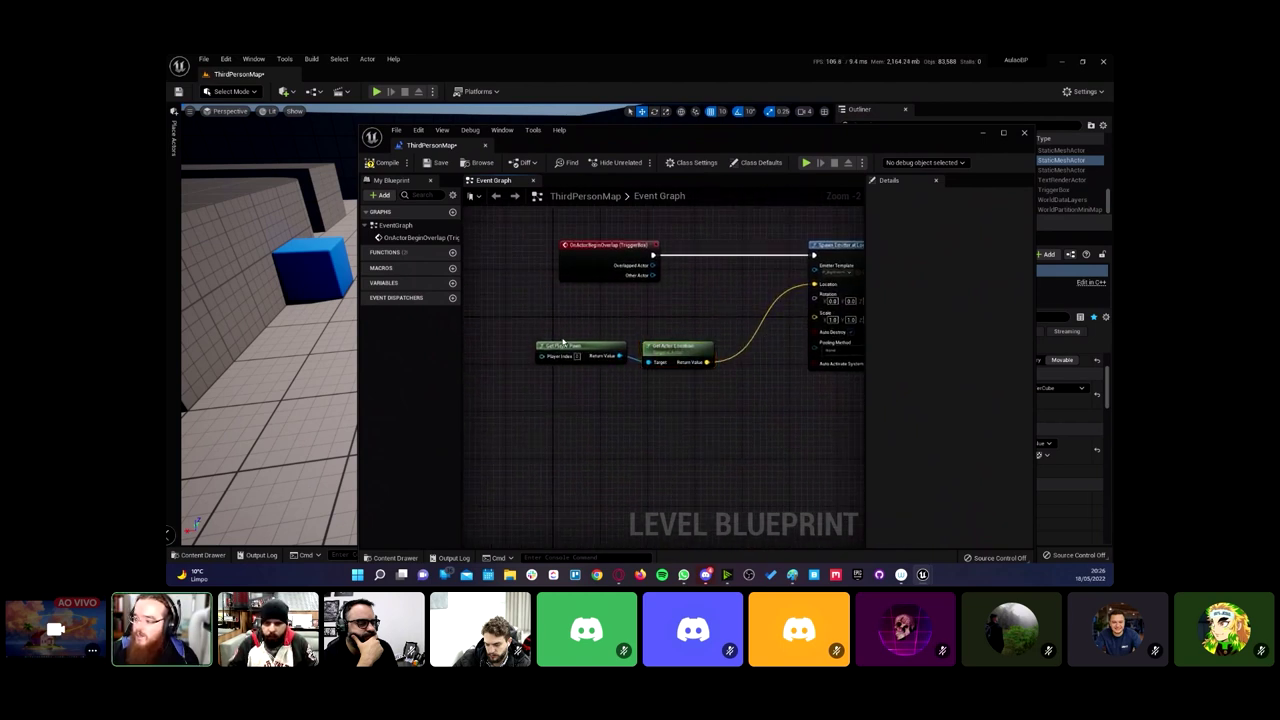
drag(534, 336, 630, 384)
click(670, 389)
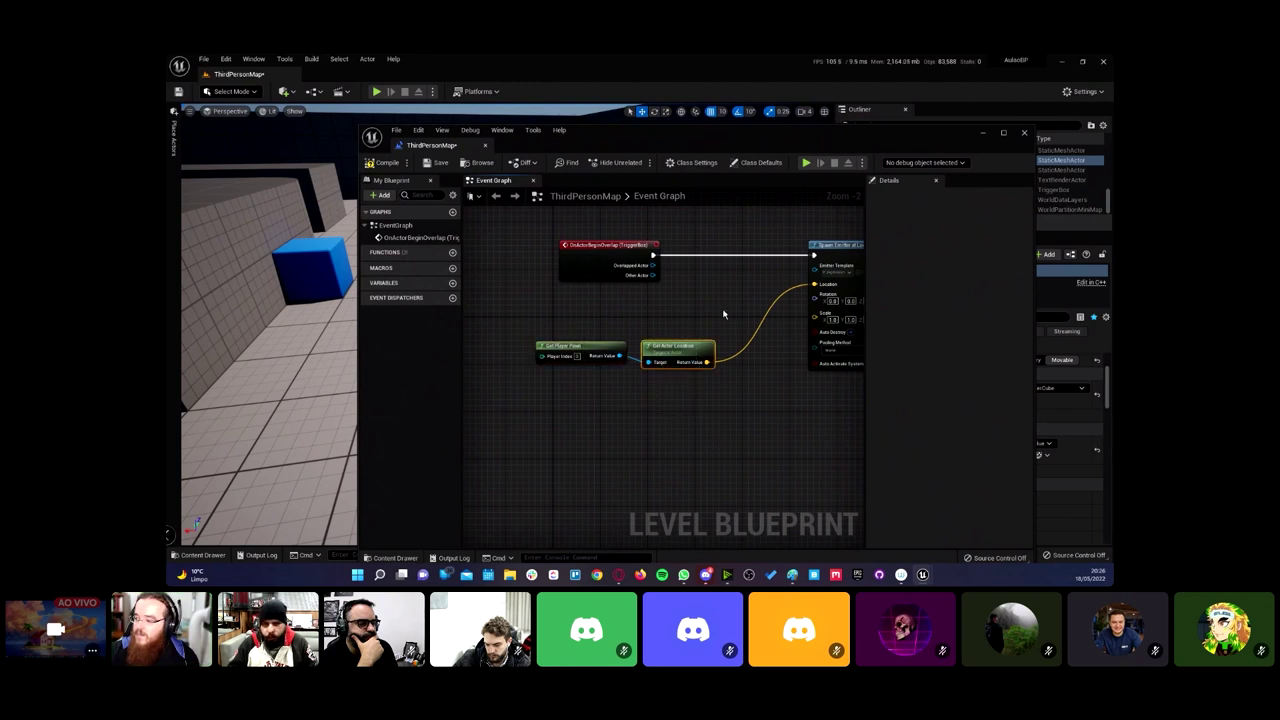
right_drag(714, 313, 616, 339)
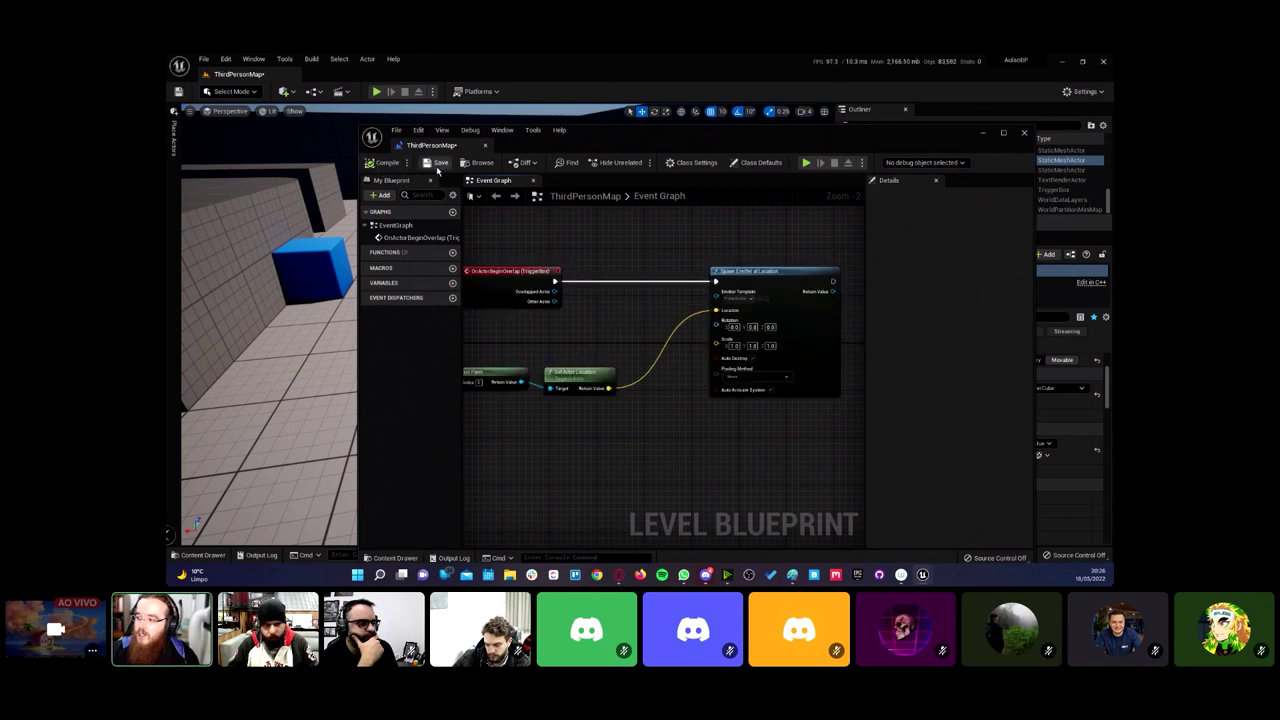
Step: Play the level and walk the character into the TriggerBox to trigger the explosion
drag(614, 135, 611, 336)
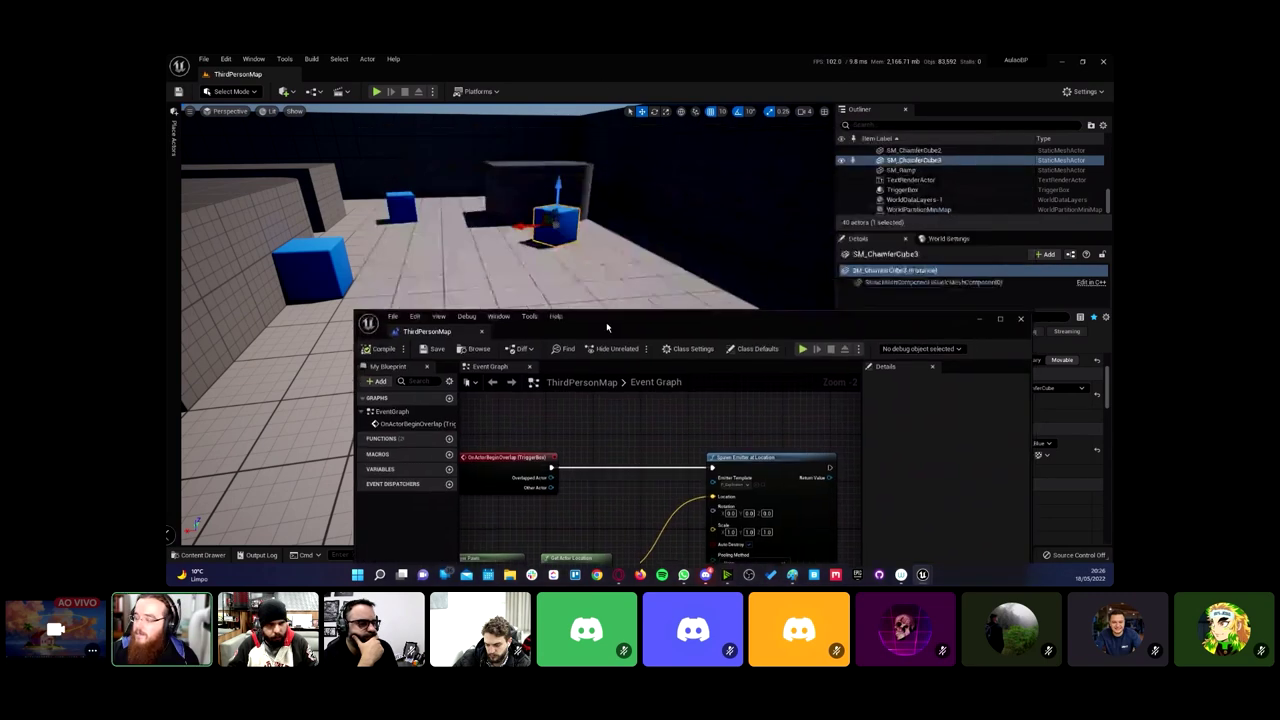
key(alt+p)
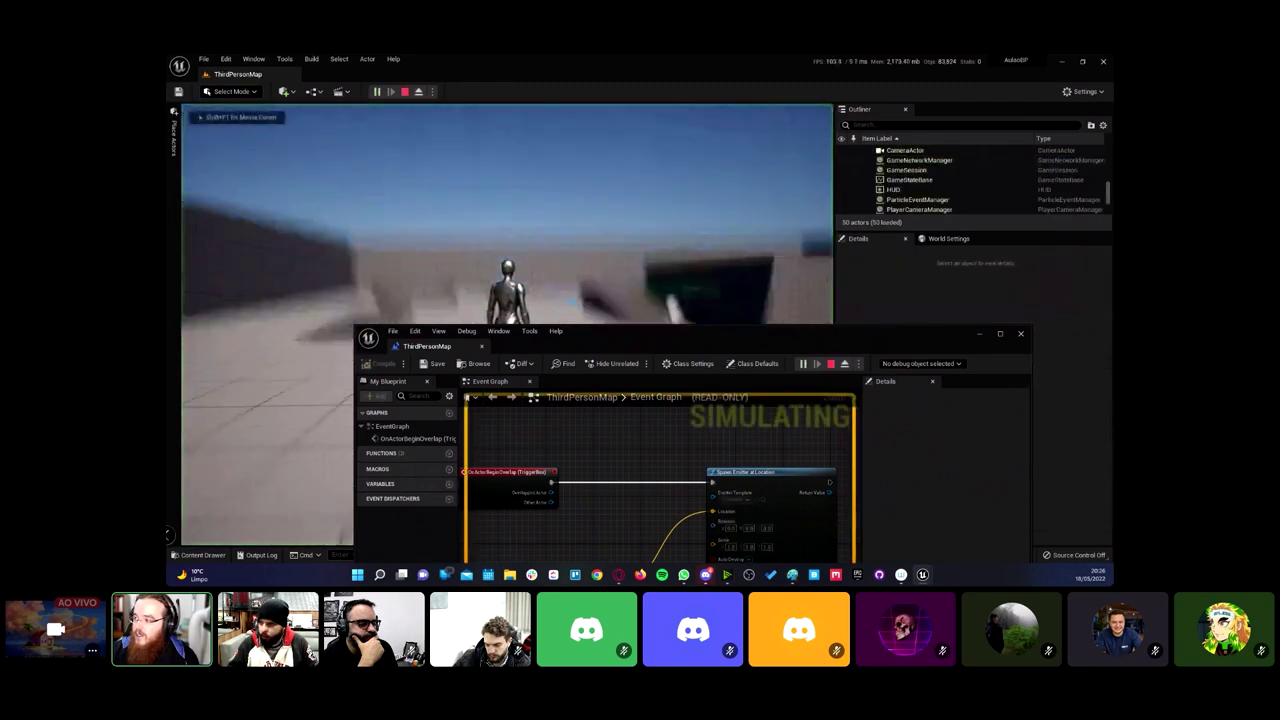
key(w)
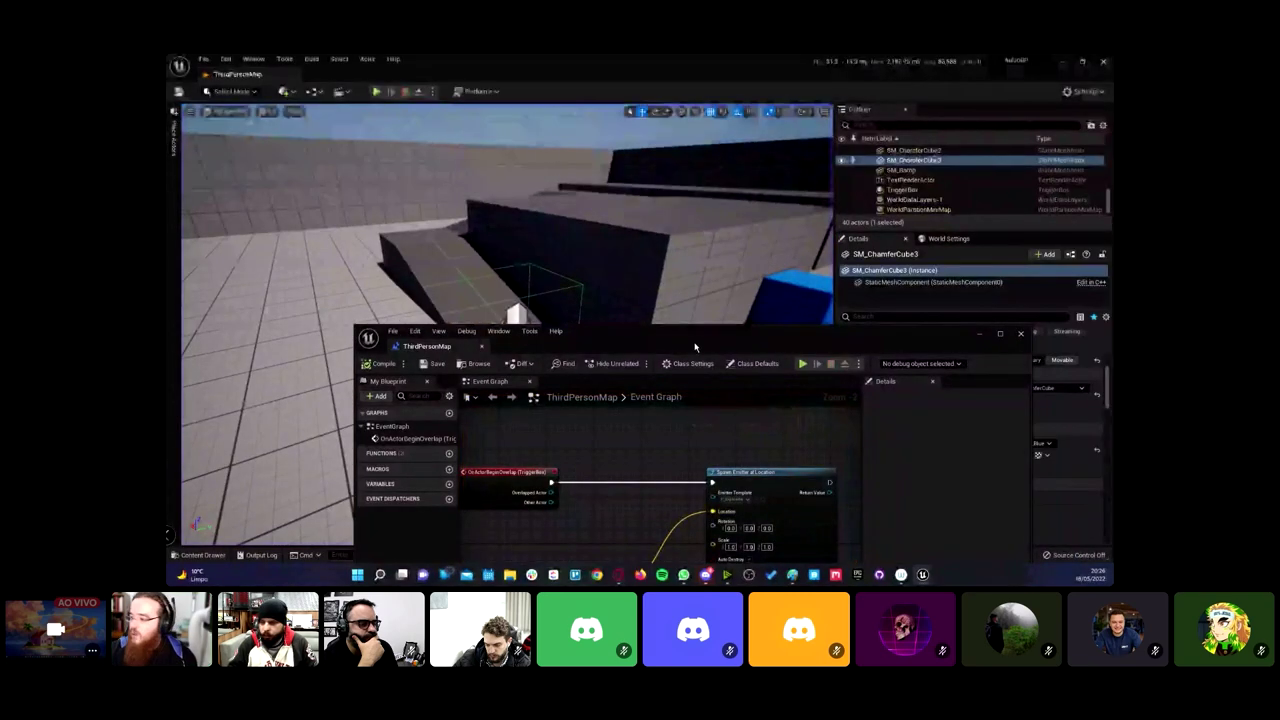
key(Escape)
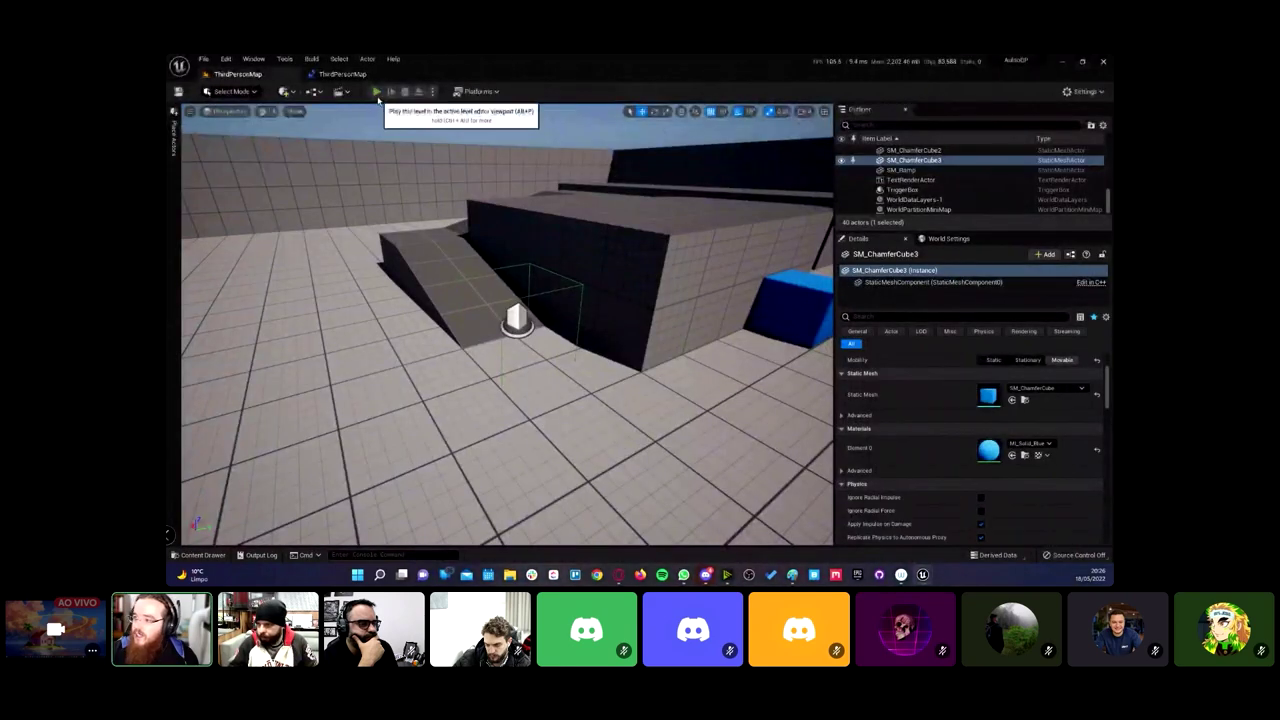
Step: Play again, running the character around the block toward the ramp, then stop
click(377, 93)
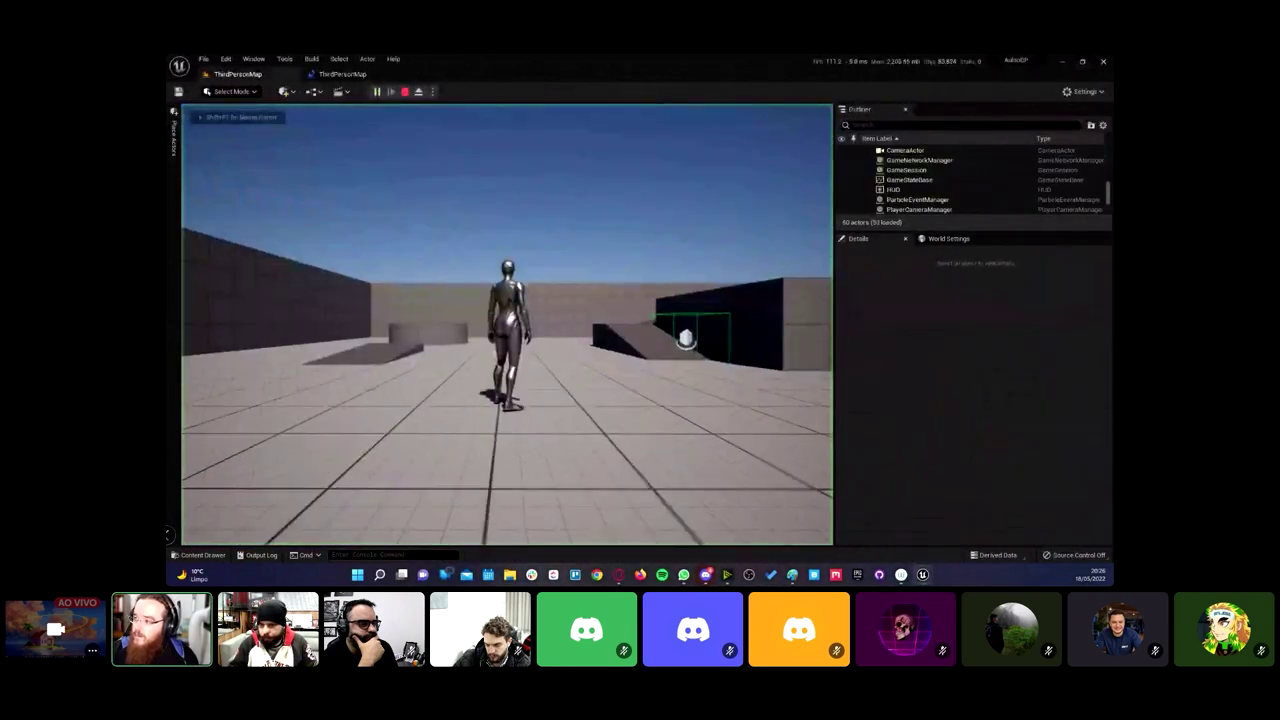
key(w)
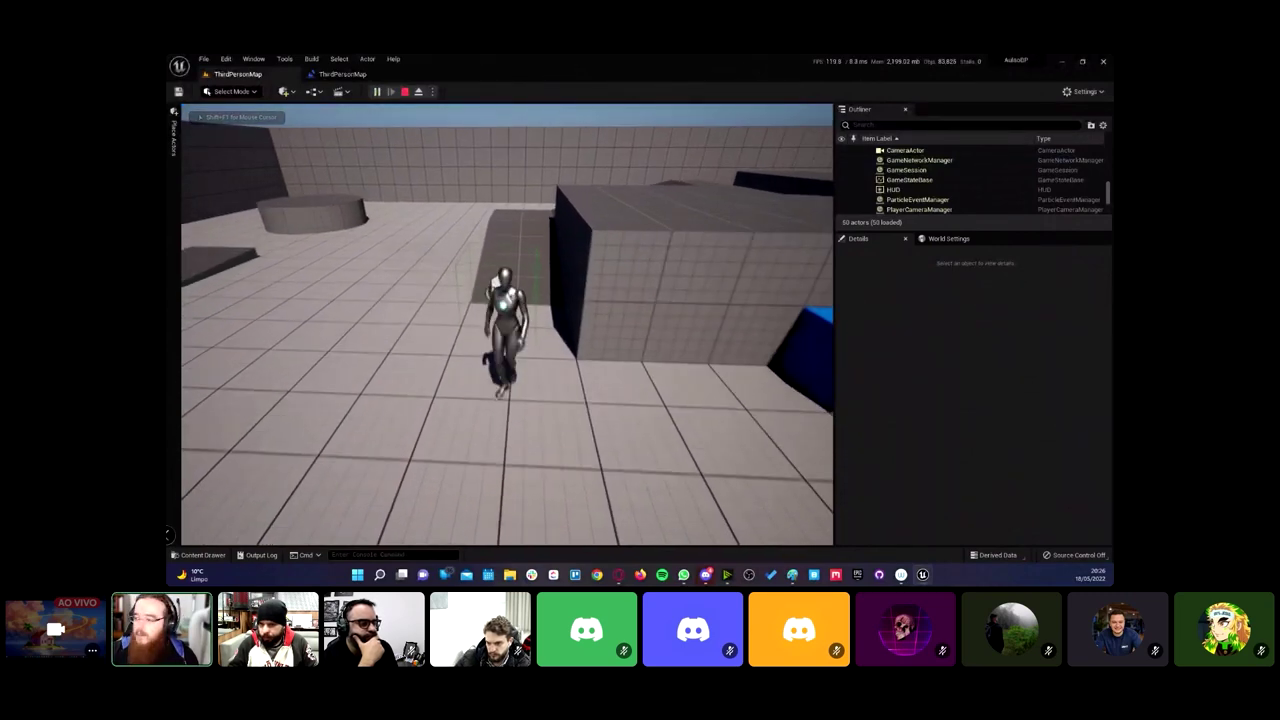
key(w)
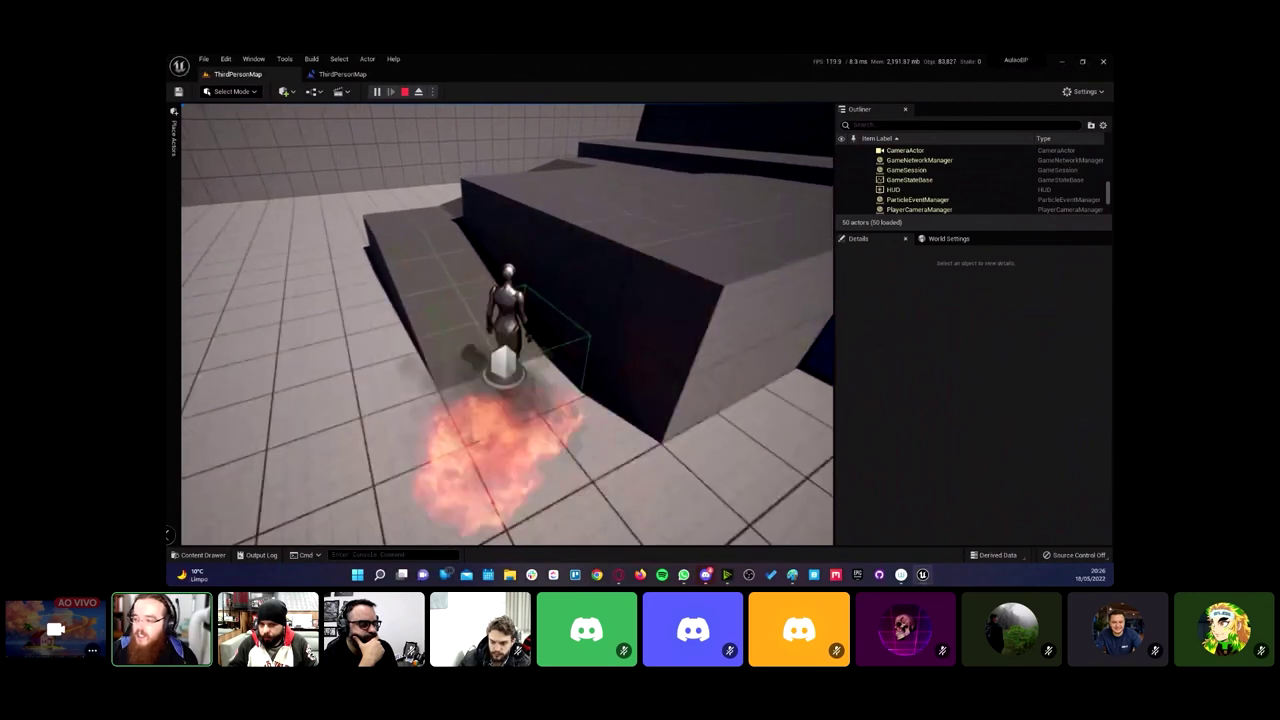
key(Escape)
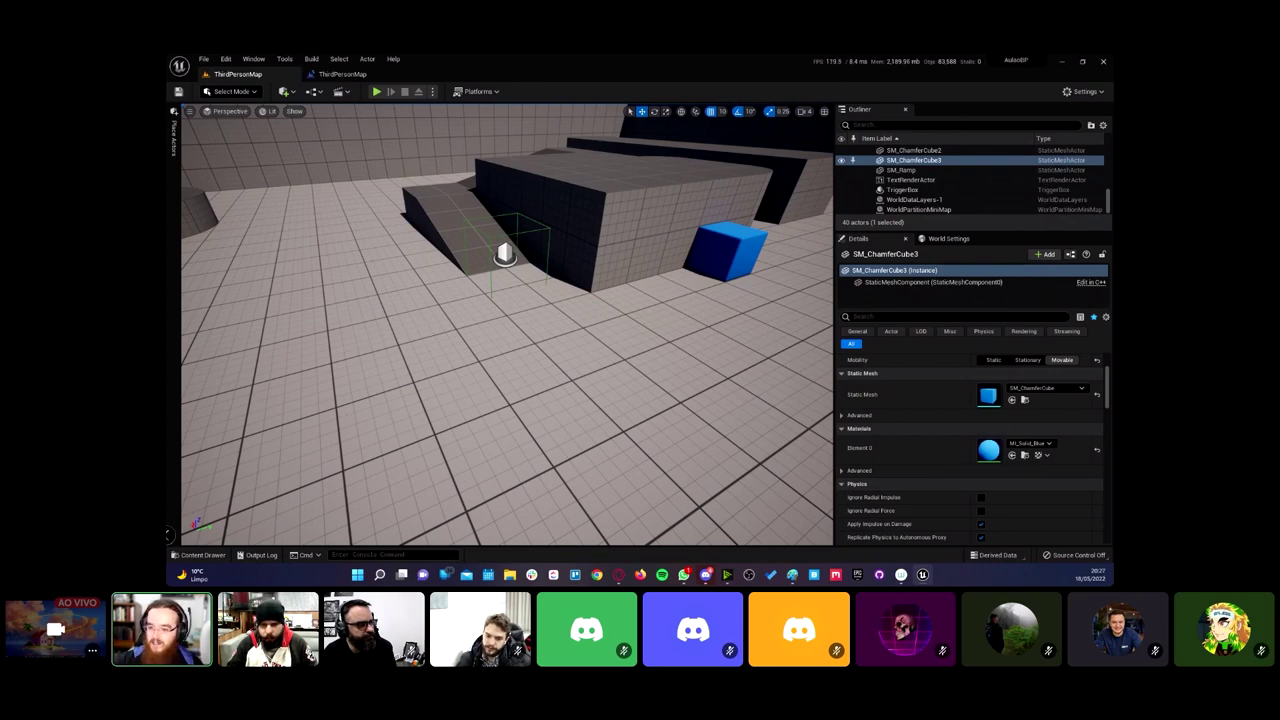
Step: Review the ThirdPersonMap Level Blueprint's Event Graph, then switch to the Paint sketch
drag(469, 321, 480, 323)
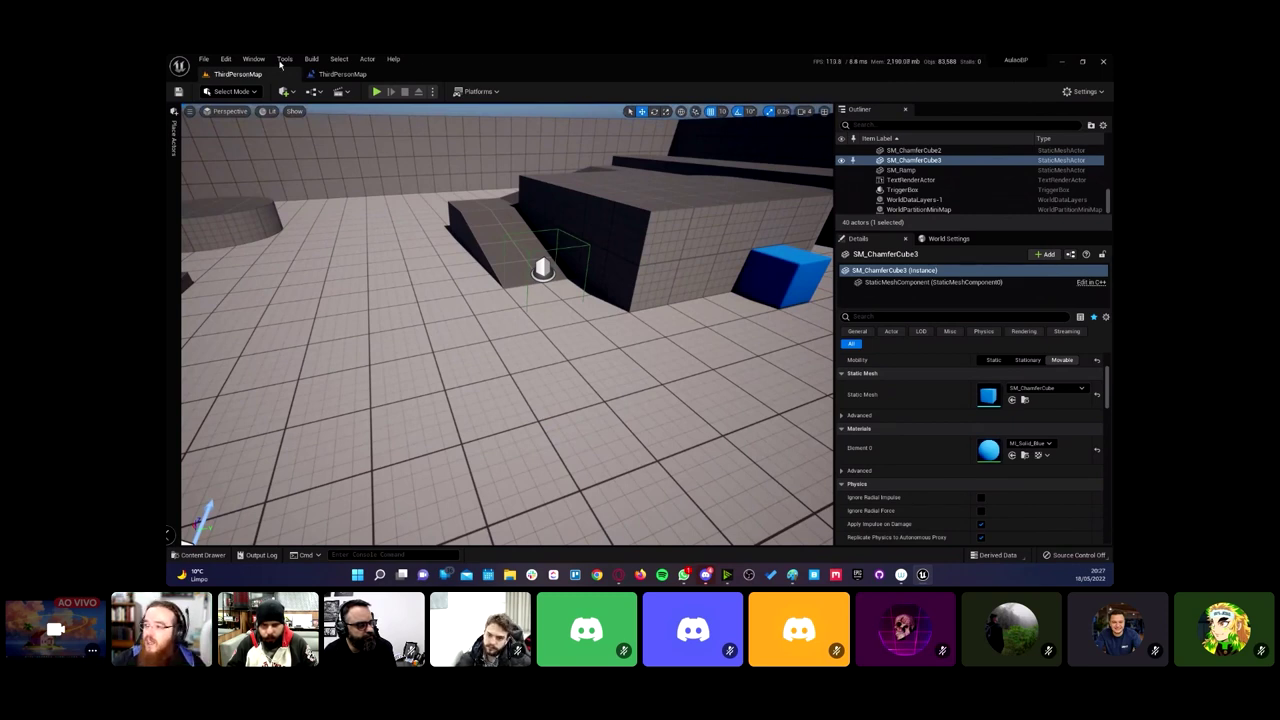
click(331, 77)
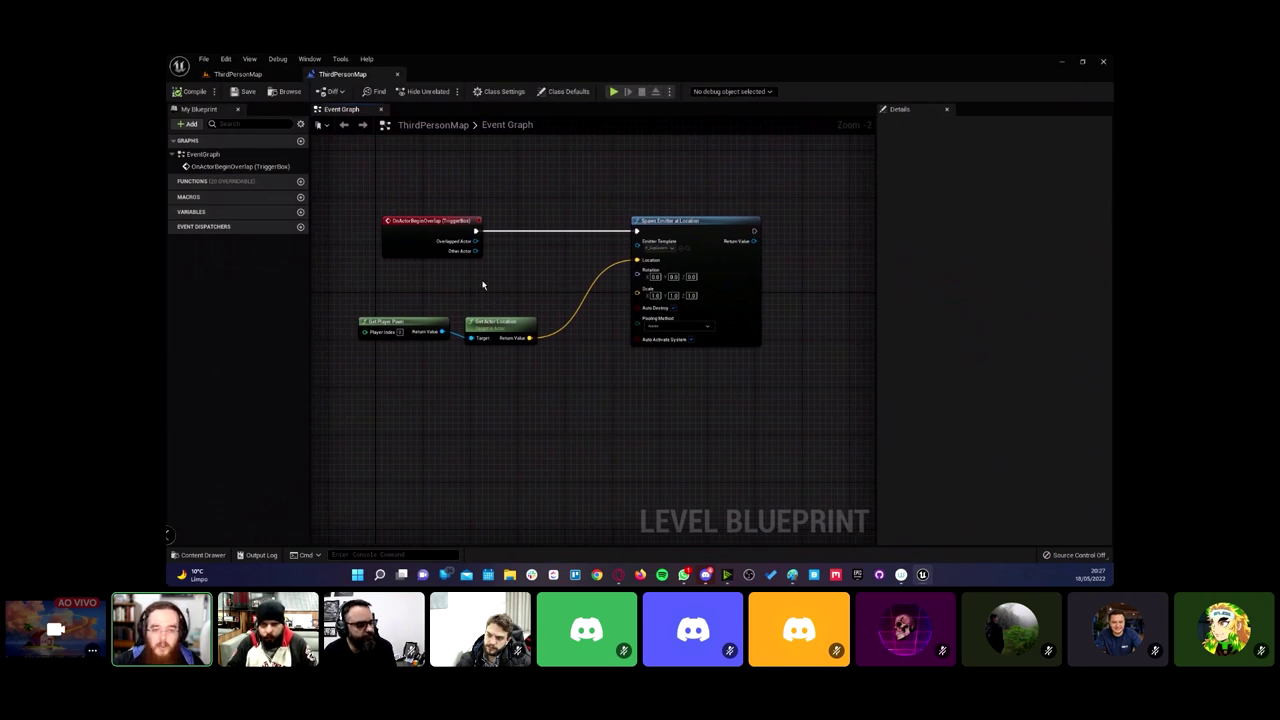
right_drag(534, 271, 499, 259)
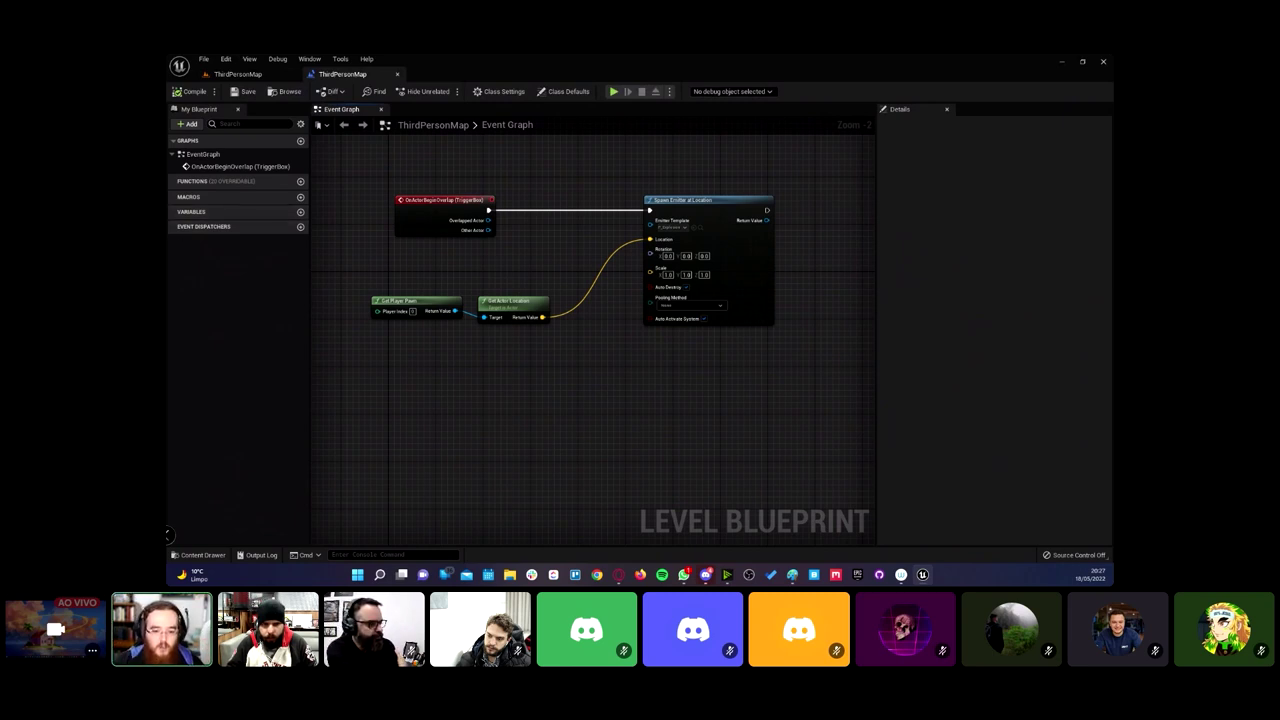
key(alt+Tab)
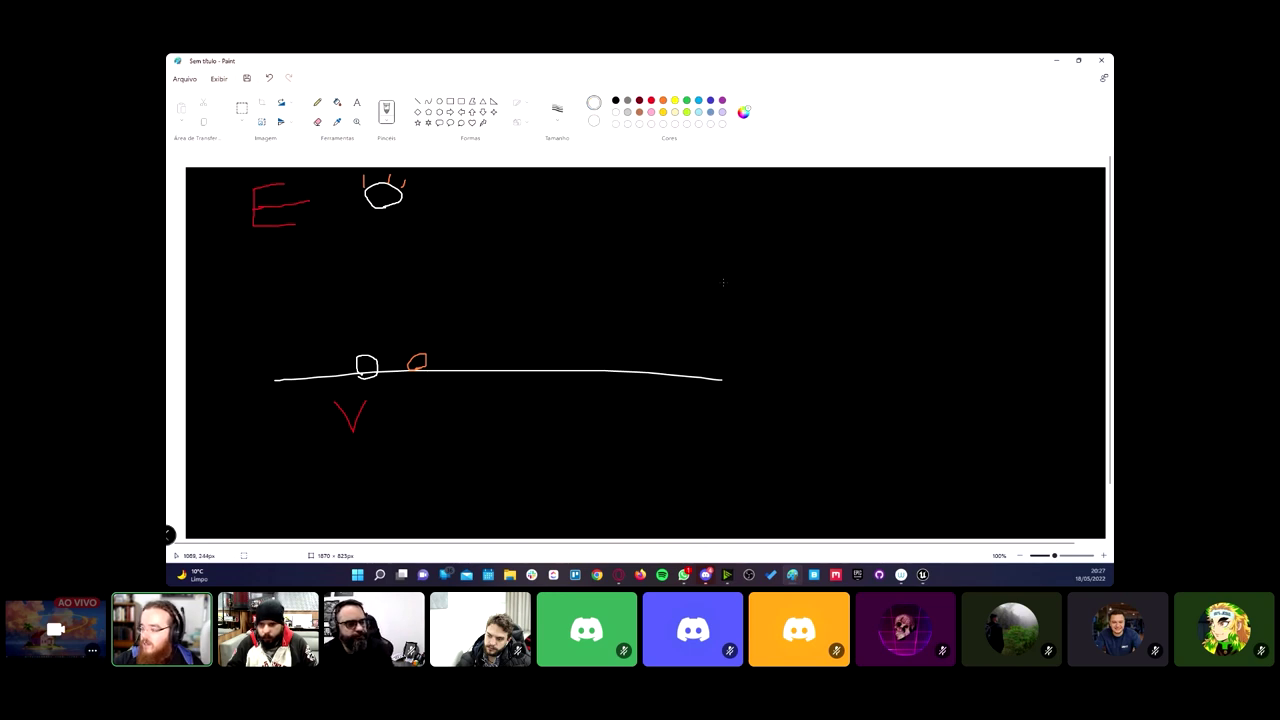
Step: Sketch two white containers labelled with a red A and a red P
drag(670, 232, 672, 331)
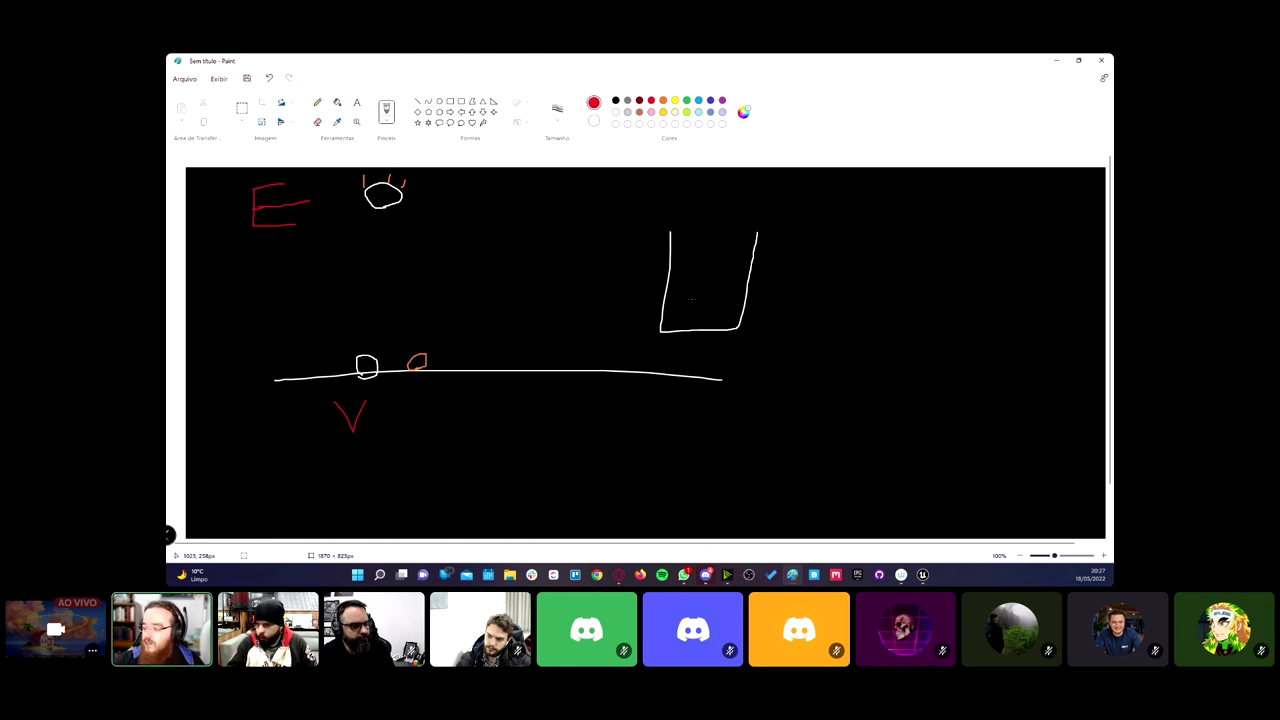
mouse_move(690, 307)
mouse_down()
mouse_move(713, 290)
mouse_move(718, 305)
mouse_up()
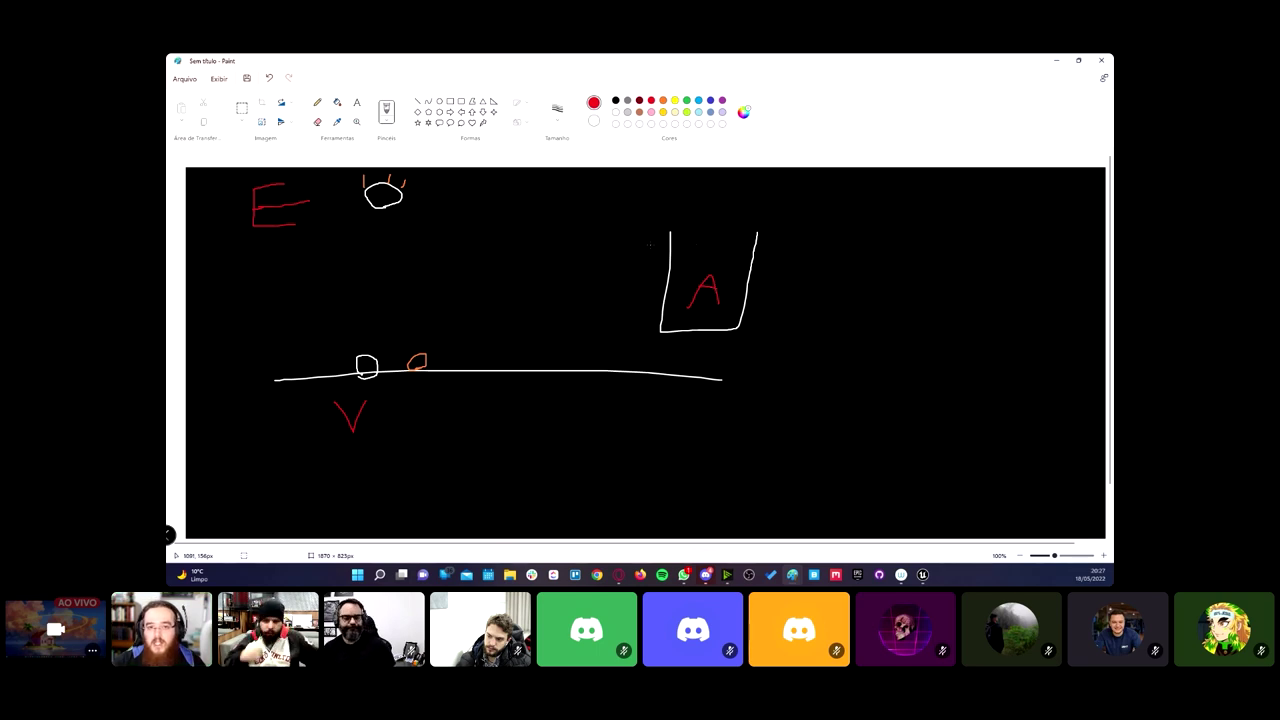
click(616, 112)
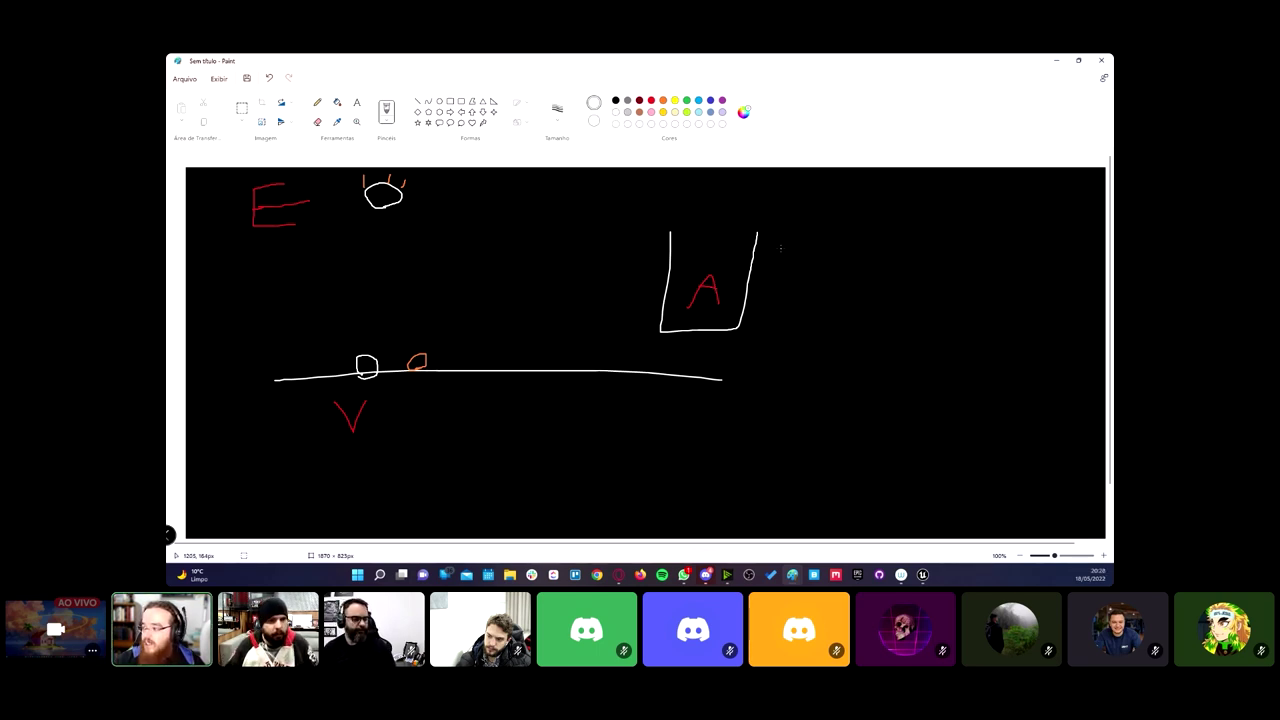
mouse_move(781, 249)
mouse_down()
mouse_move(810, 338)
mouse_move(855, 276)
mouse_up()
click(651, 101)
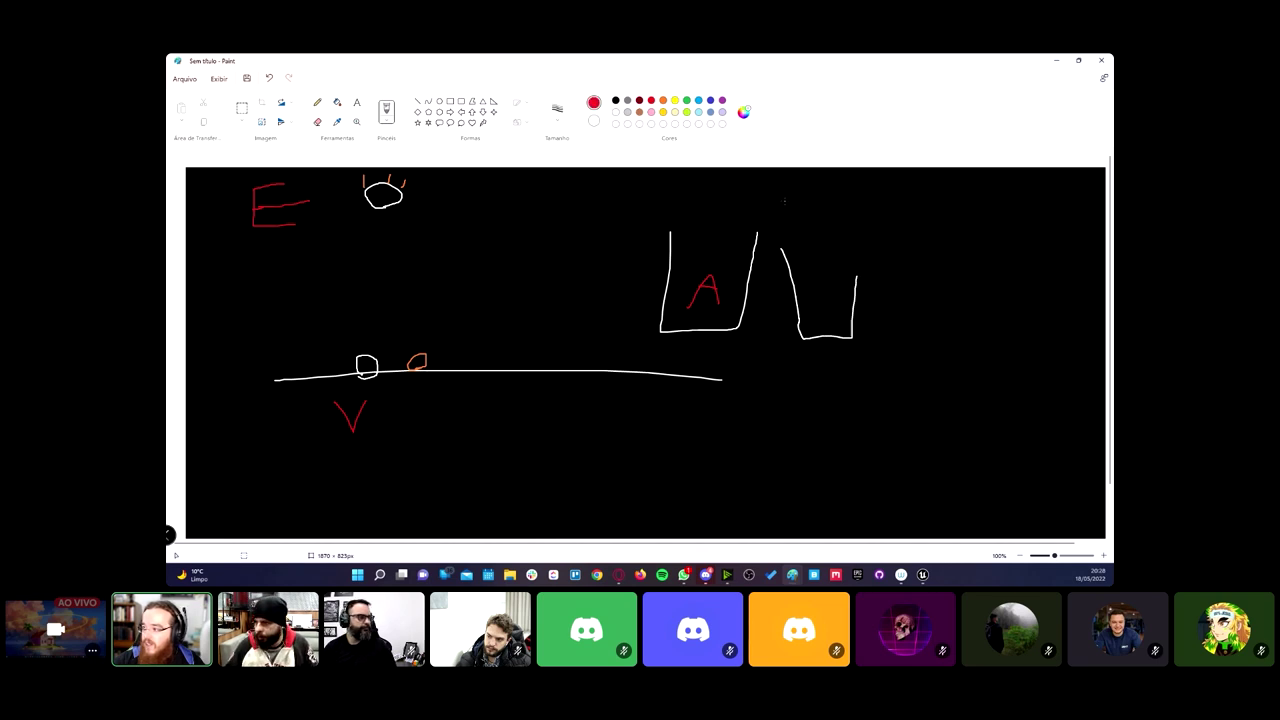
drag(814, 317, 819, 306)
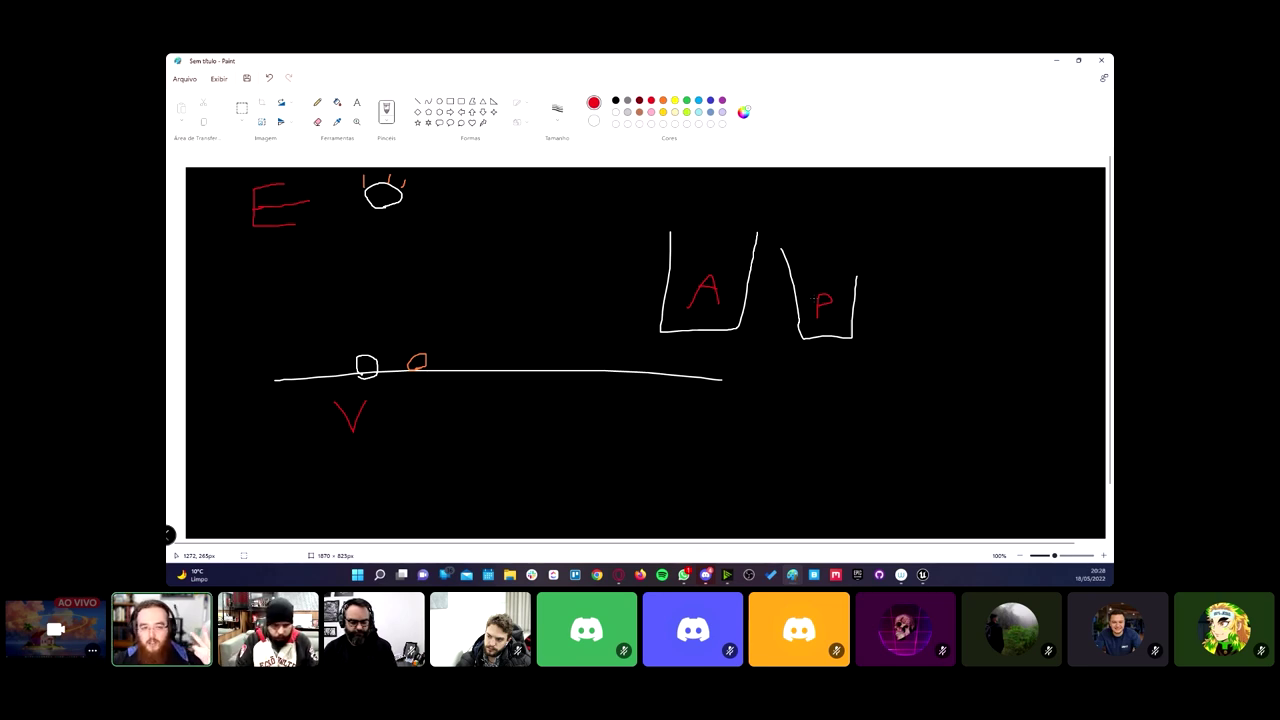
Step: Draw an orange cone shape near the A container
click(662, 101)
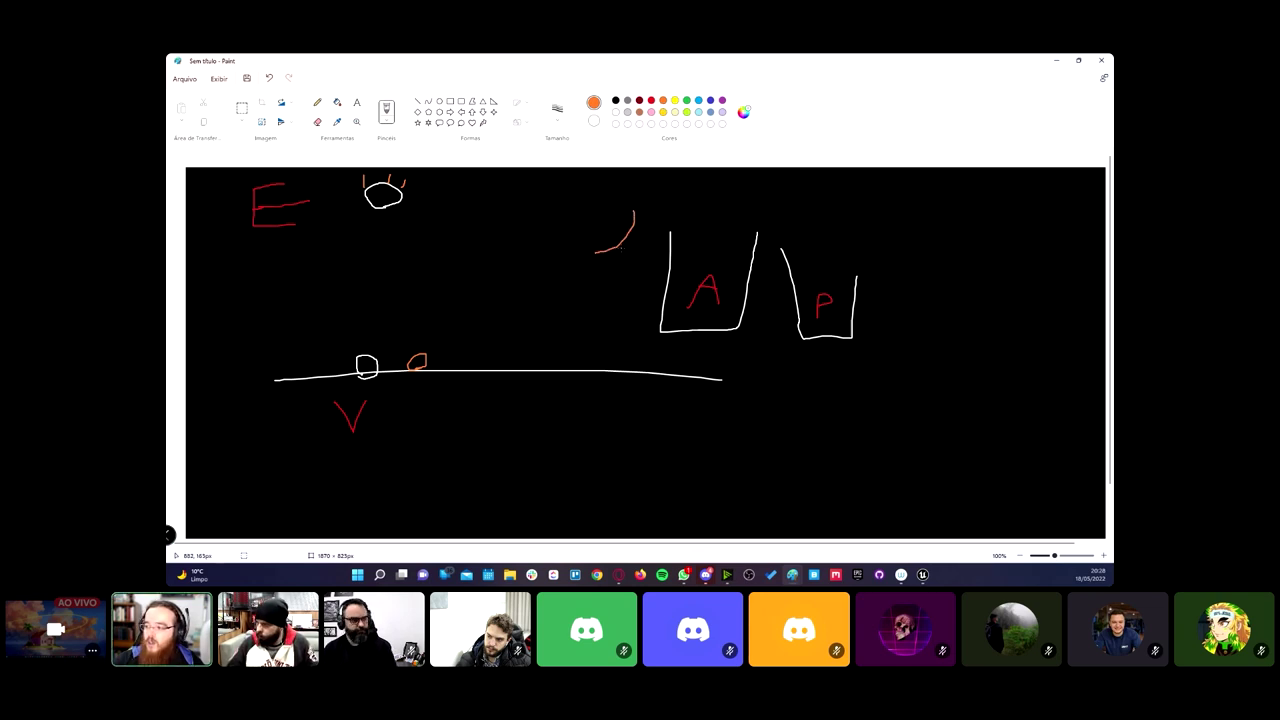
drag(636, 217, 576, 189)
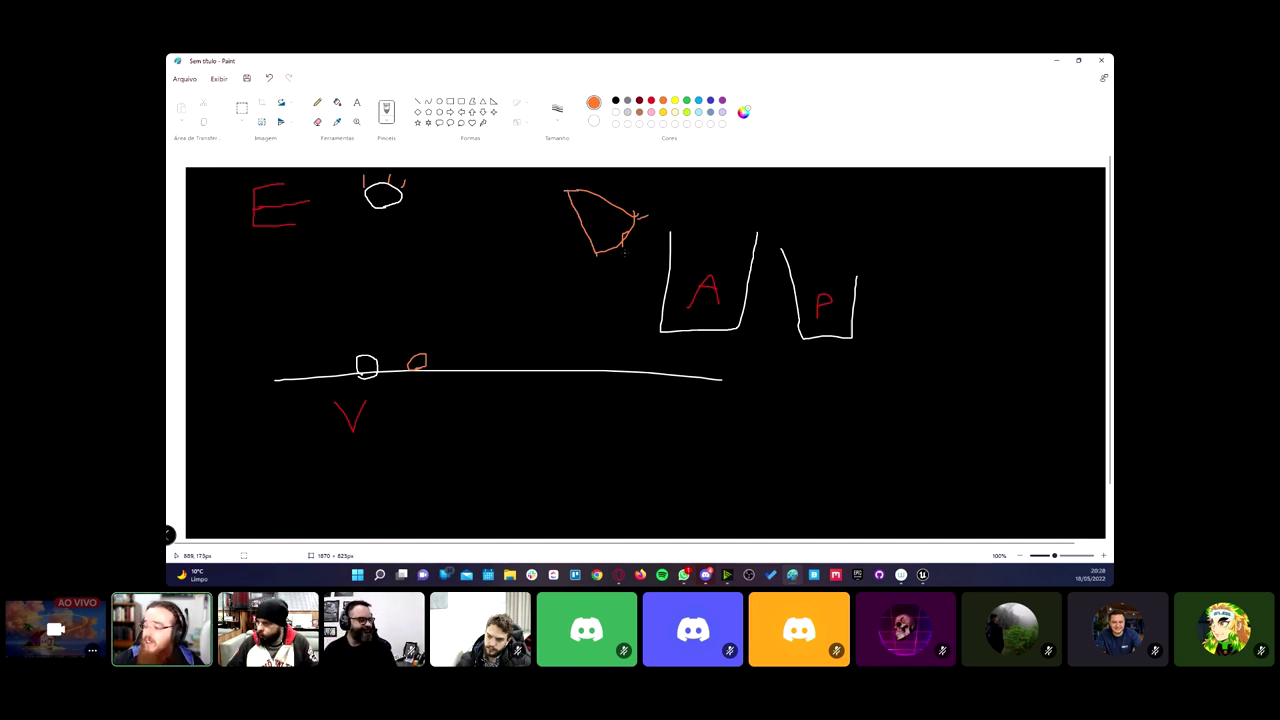
mouse_move(624, 253)
mouse_down()
mouse_move(670, 272)
mouse_move(750, 267)
mouse_up()
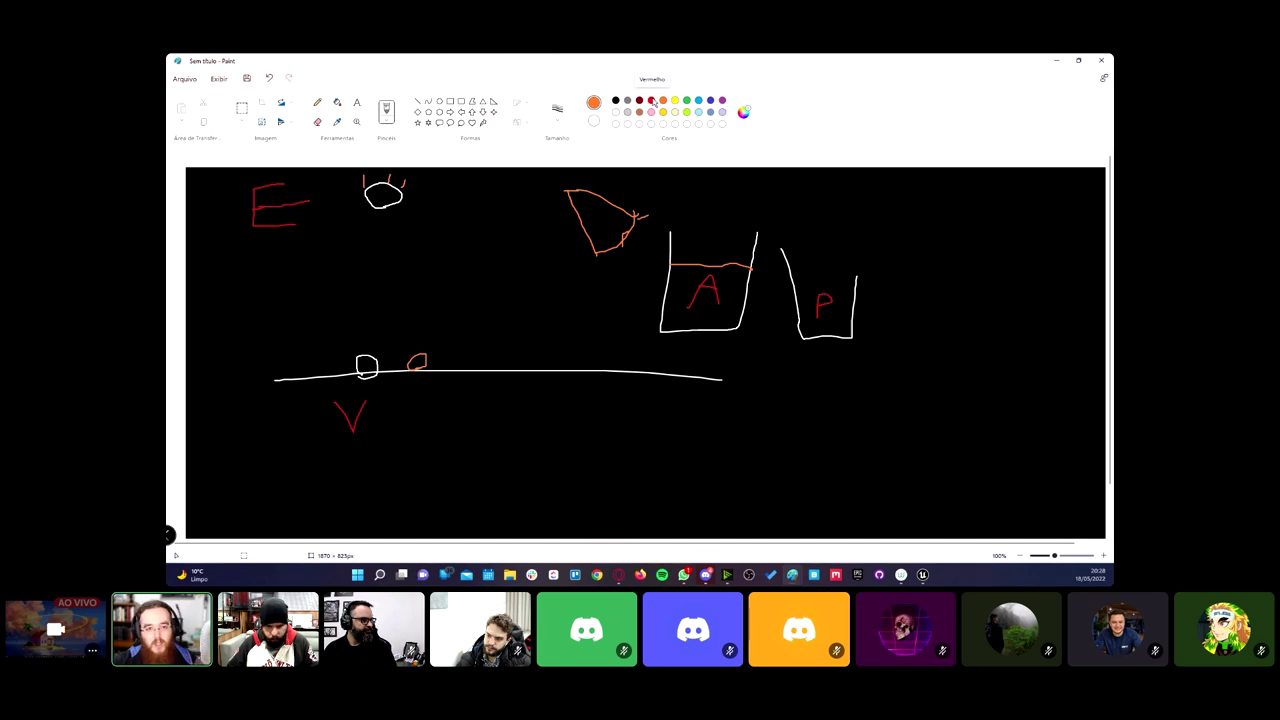
Step: Draw a red level line in the P box, undoing stray strokes, then minimize Paint
click(651, 101)
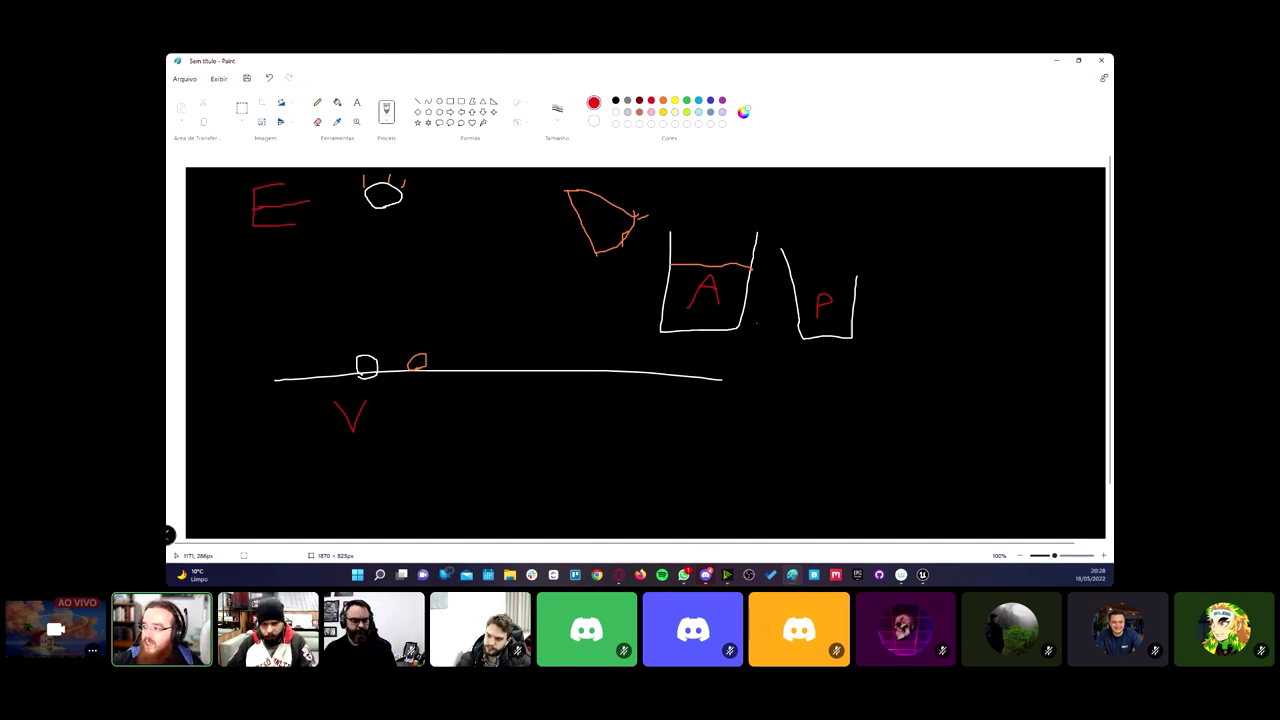
mouse_move(907, 265)
mouse_down()
mouse_move(848, 250)
mouse_move(866, 272)
mouse_up()
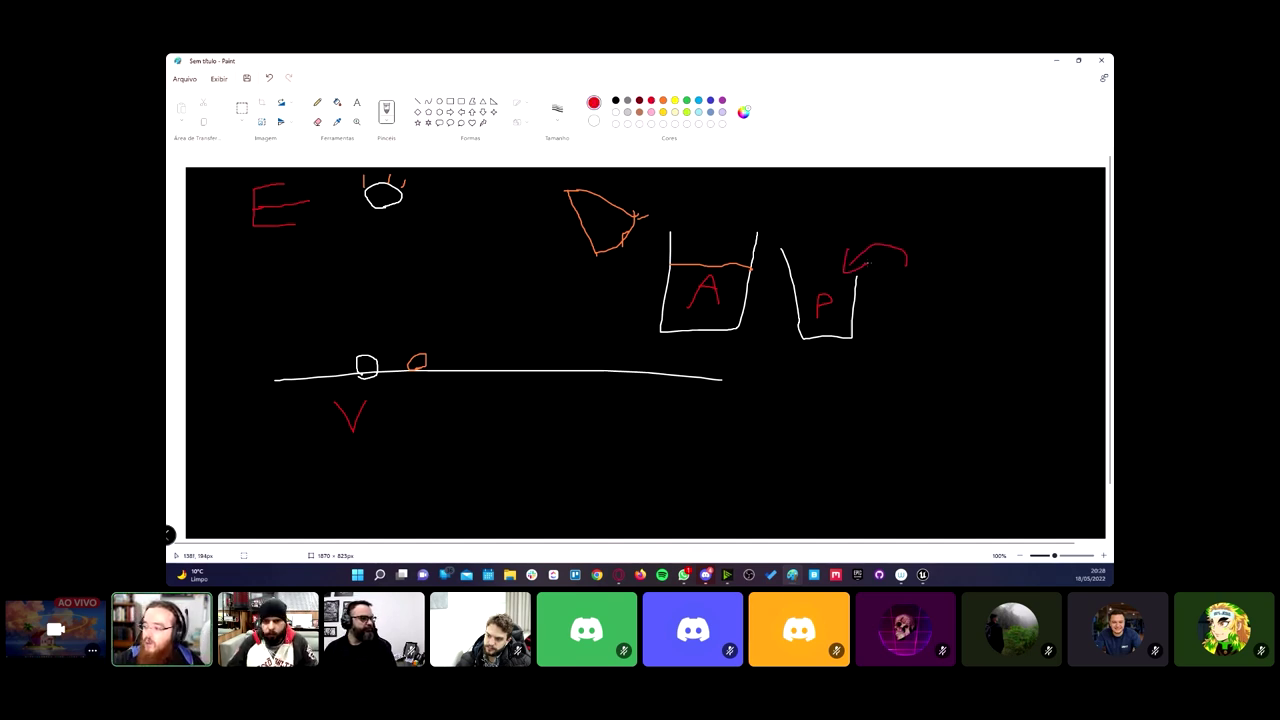
key(ctrl+z)
drag(800, 325, 868, 327)
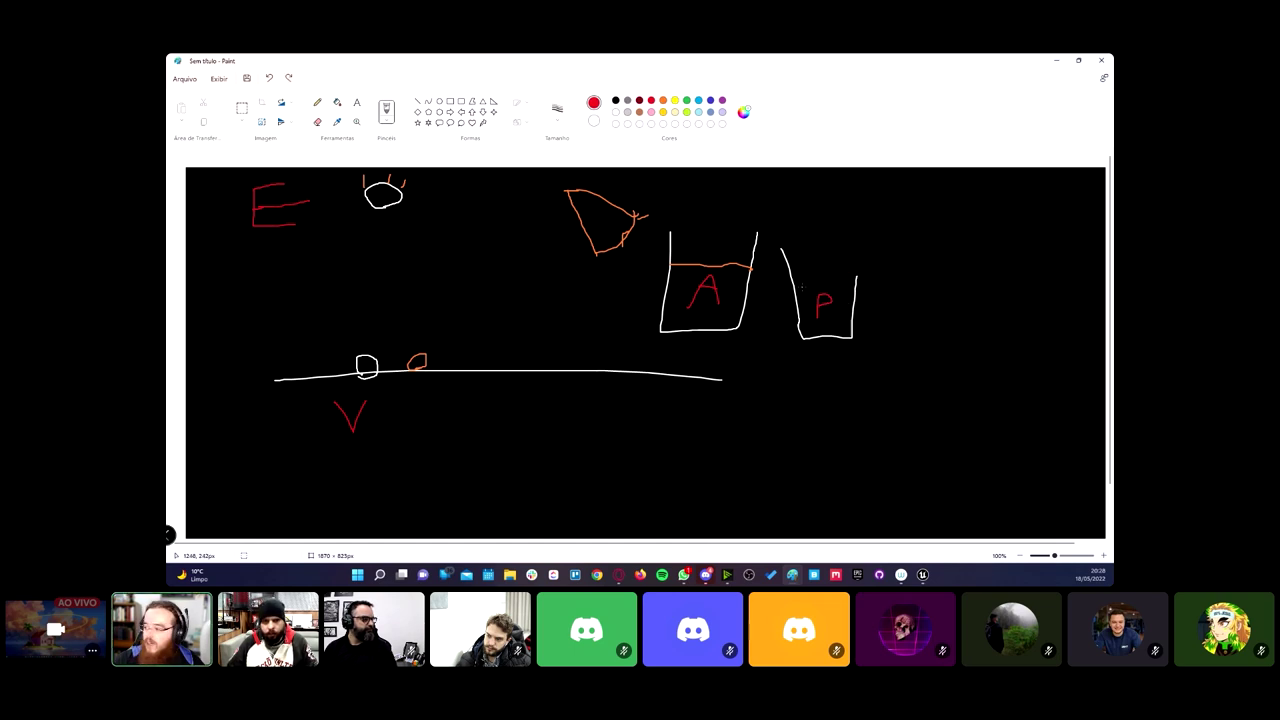
click(857, 283)
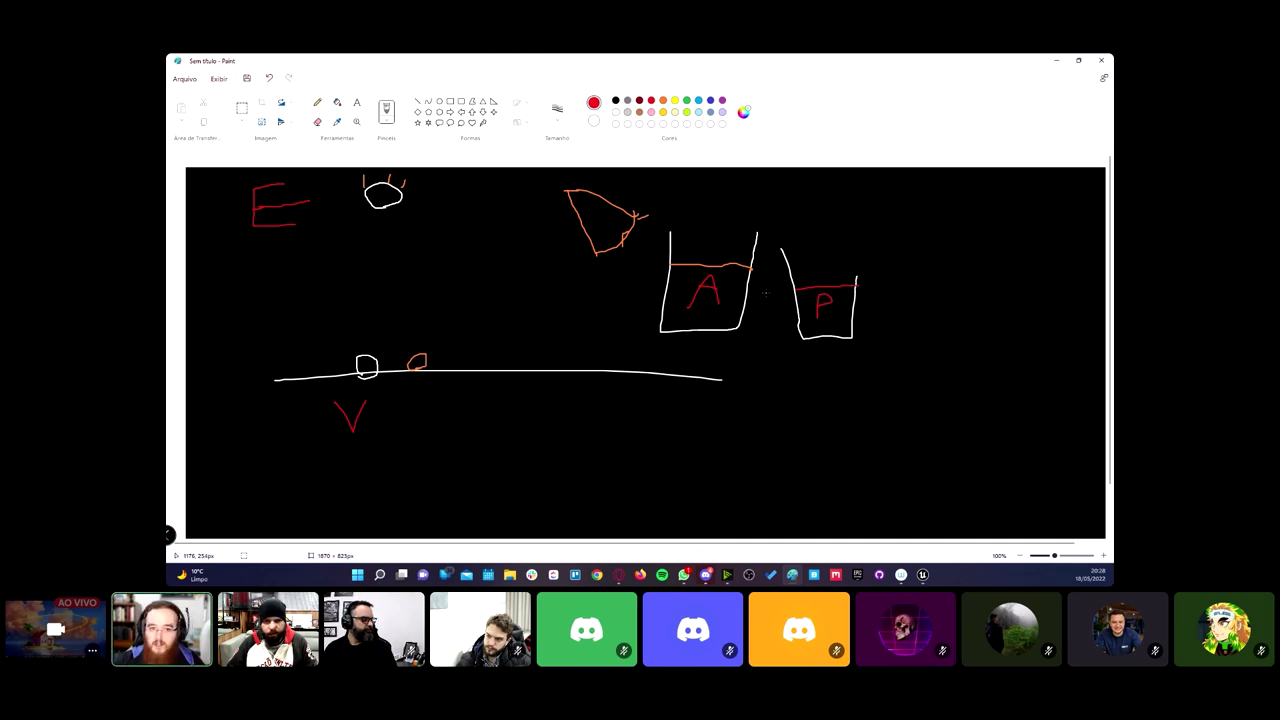
drag(821, 275, 901, 268)
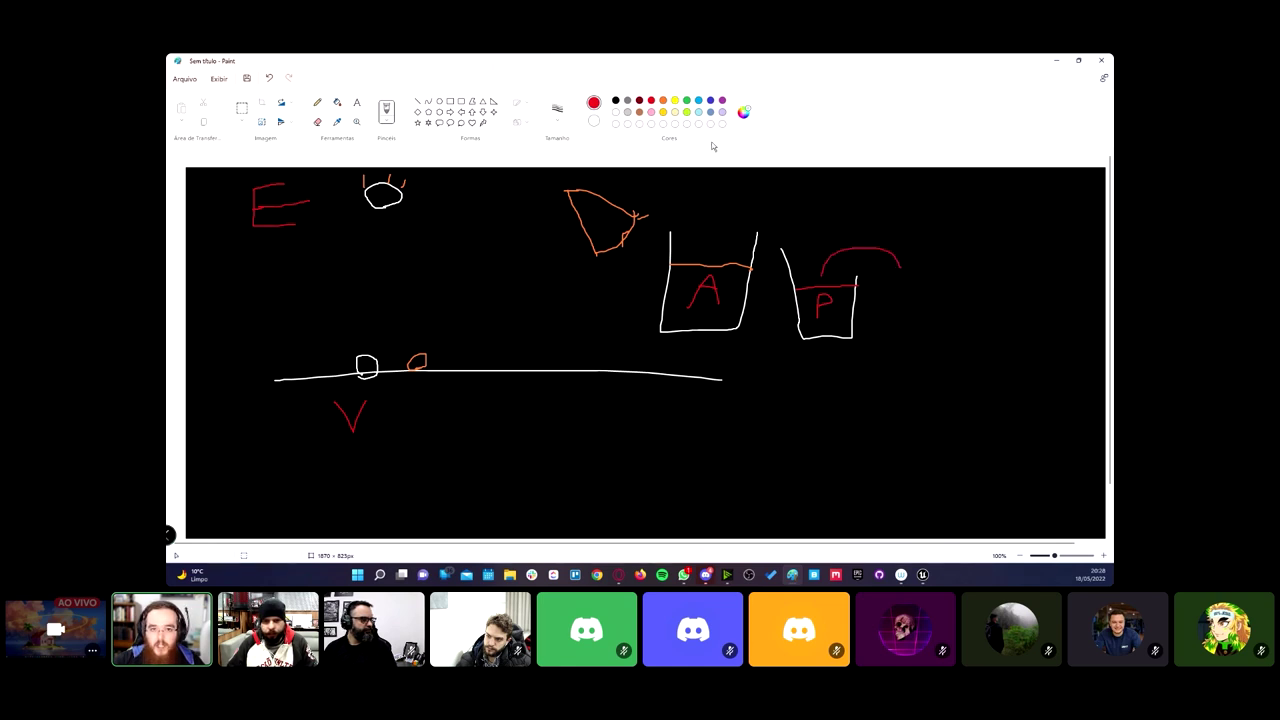
key(ctrl+z)
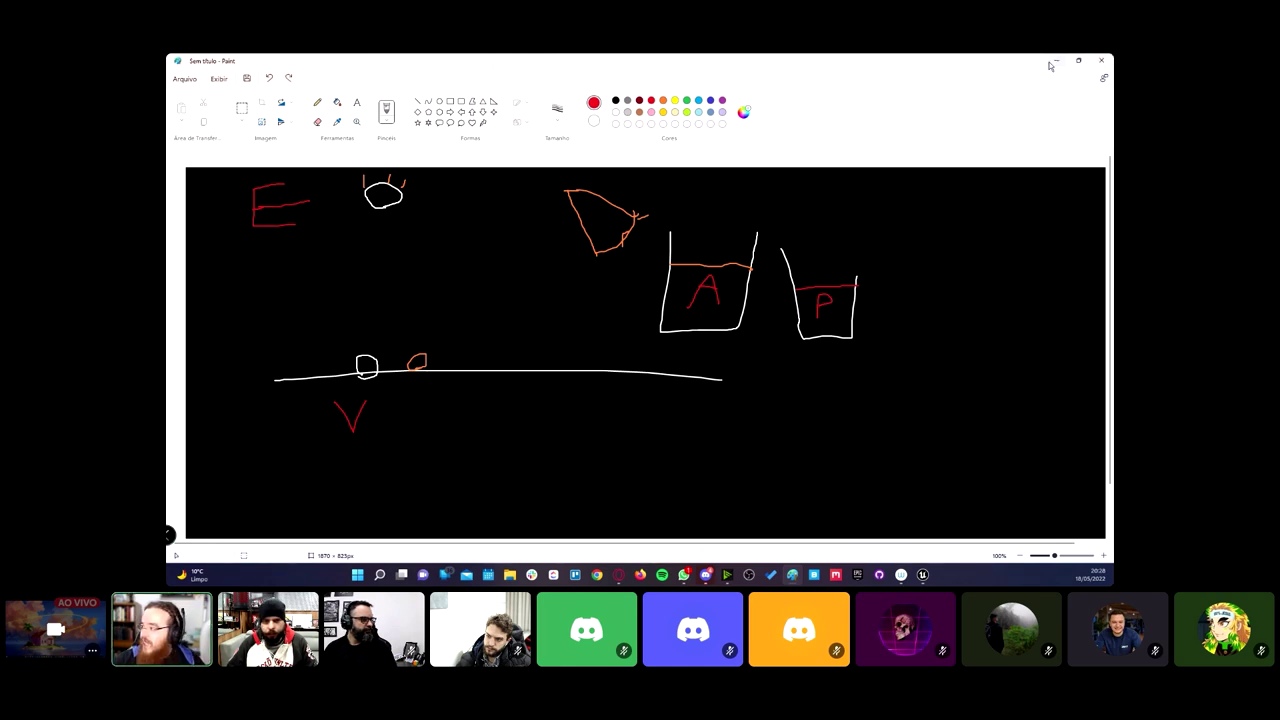
click(1056, 61)
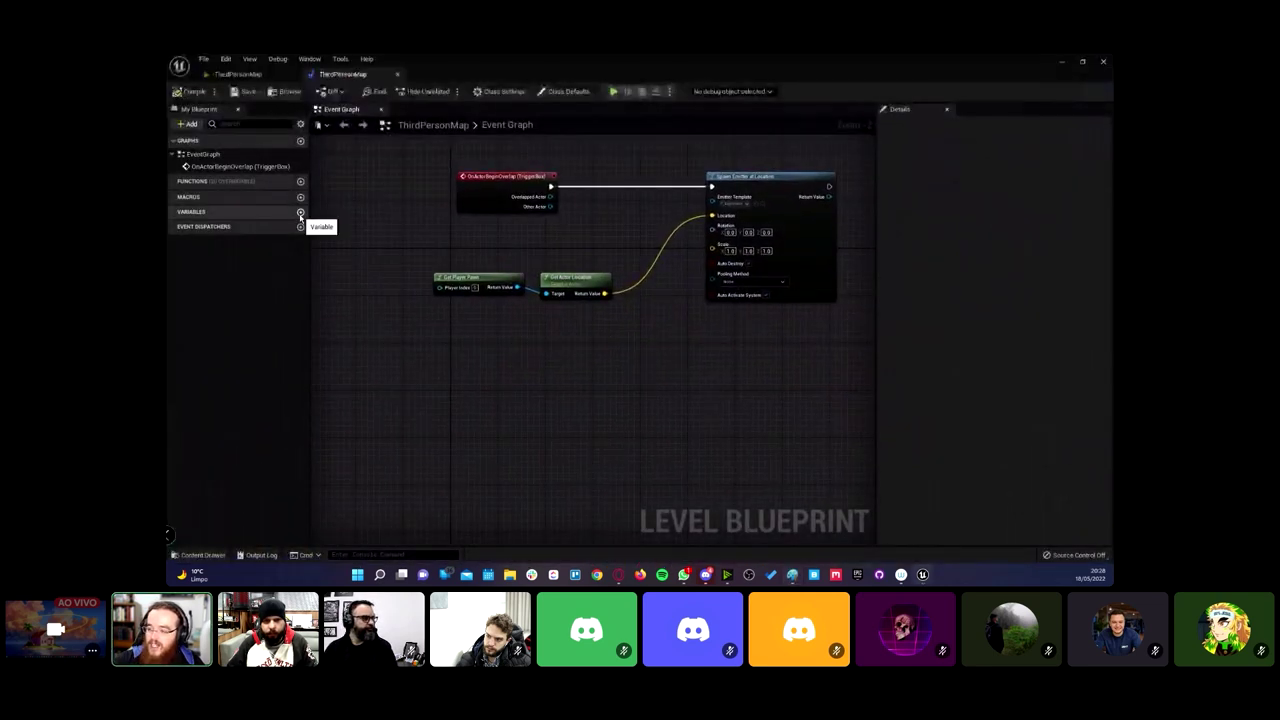
Step: Create Boolean variable NewVar_0, after discarding a first variable dropped into the graph
click(300, 215)
click(251, 331)
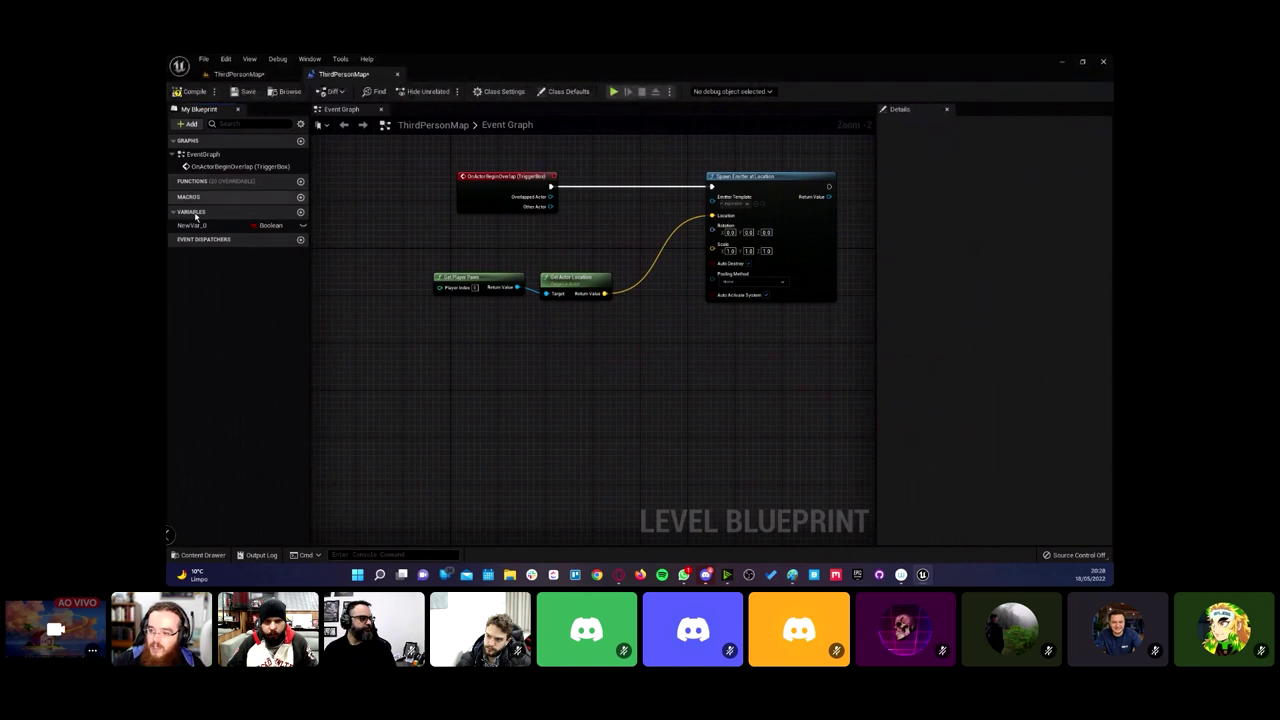
drag(192, 225, 400, 400)
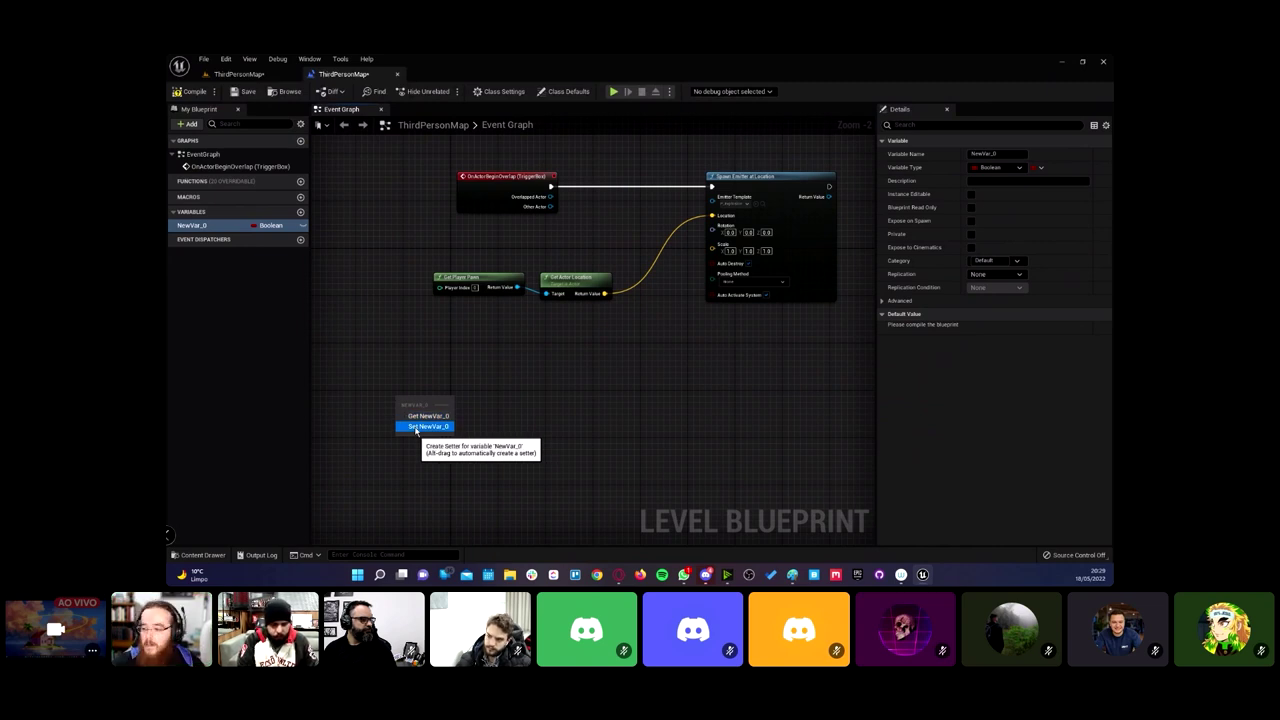
click(406, 391)
click(212, 227)
key(Delete)
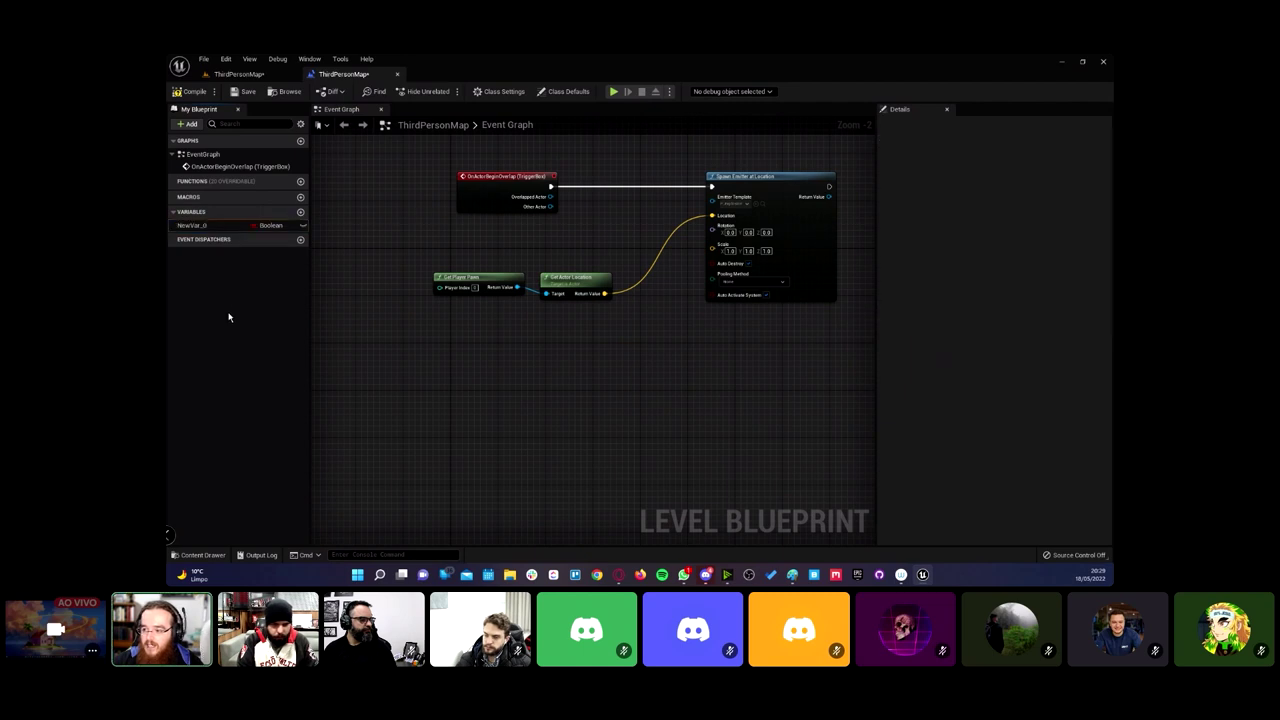
key(ctrl+z)
key(Delete)
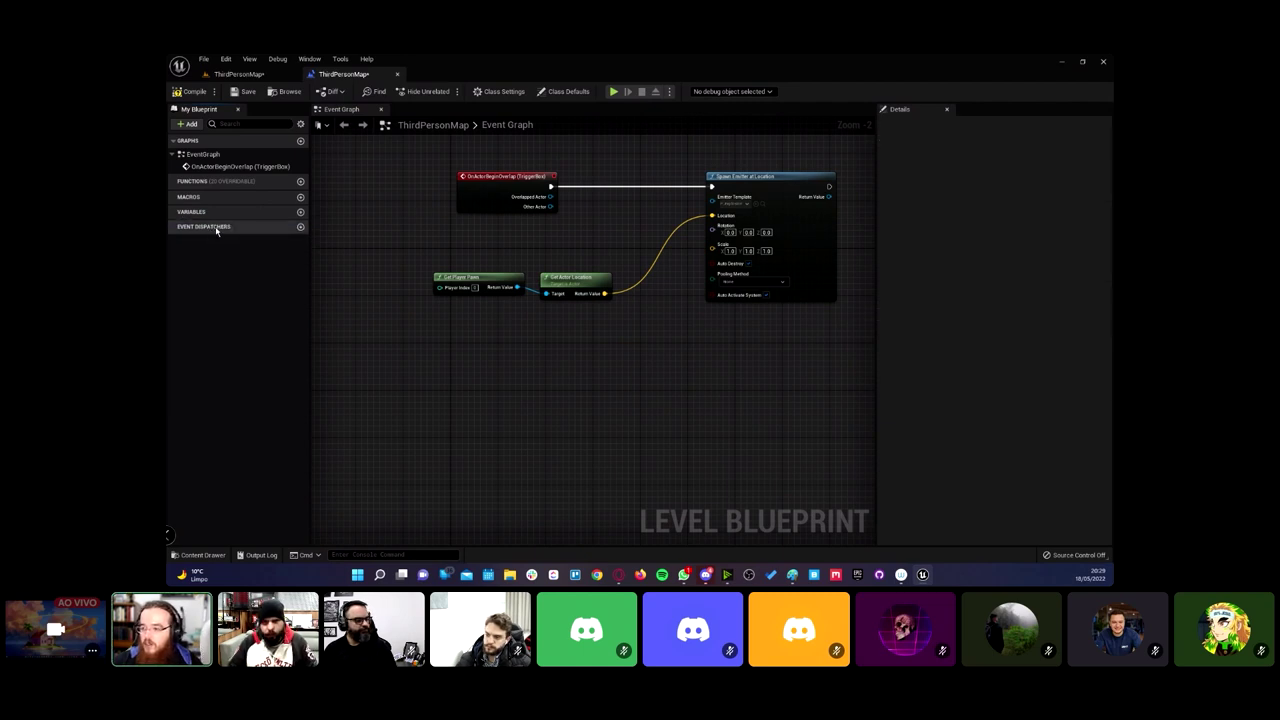
click(300, 211)
click(269, 235)
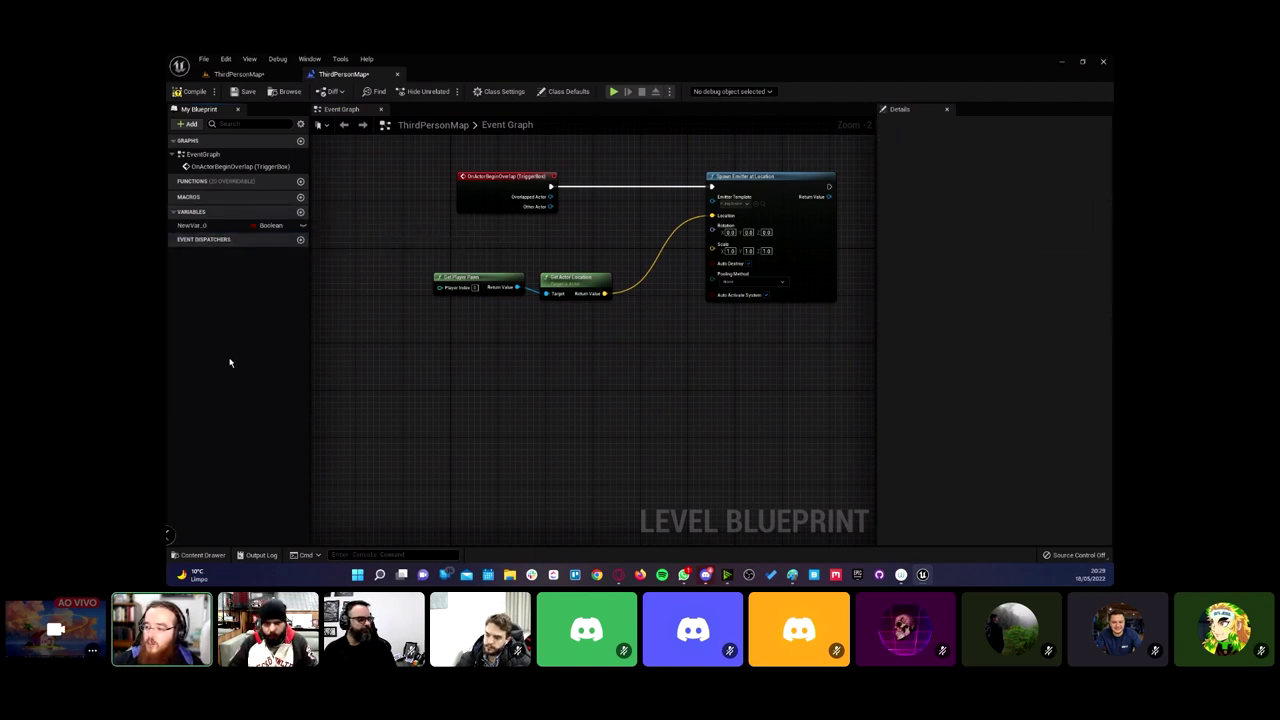
Step: Open NewVar_0's type list and expand and collapse the Structure and Object Types categories
click(283, 229)
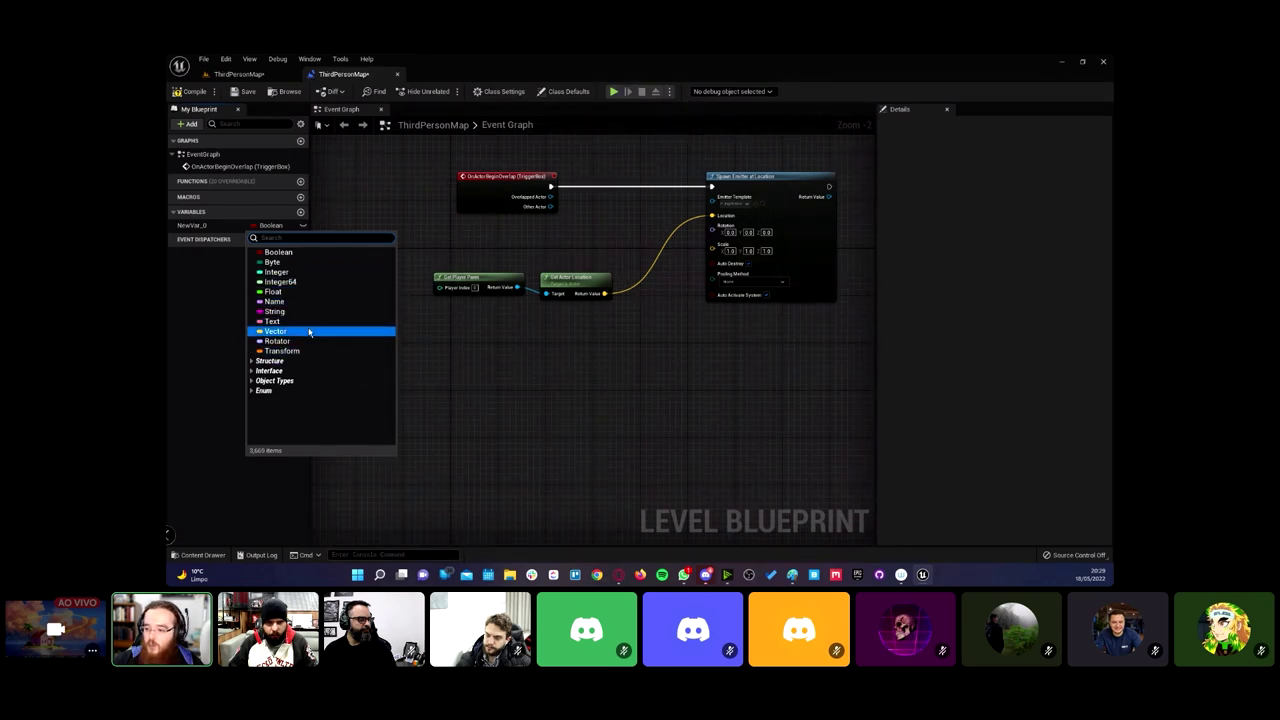
click(250, 368)
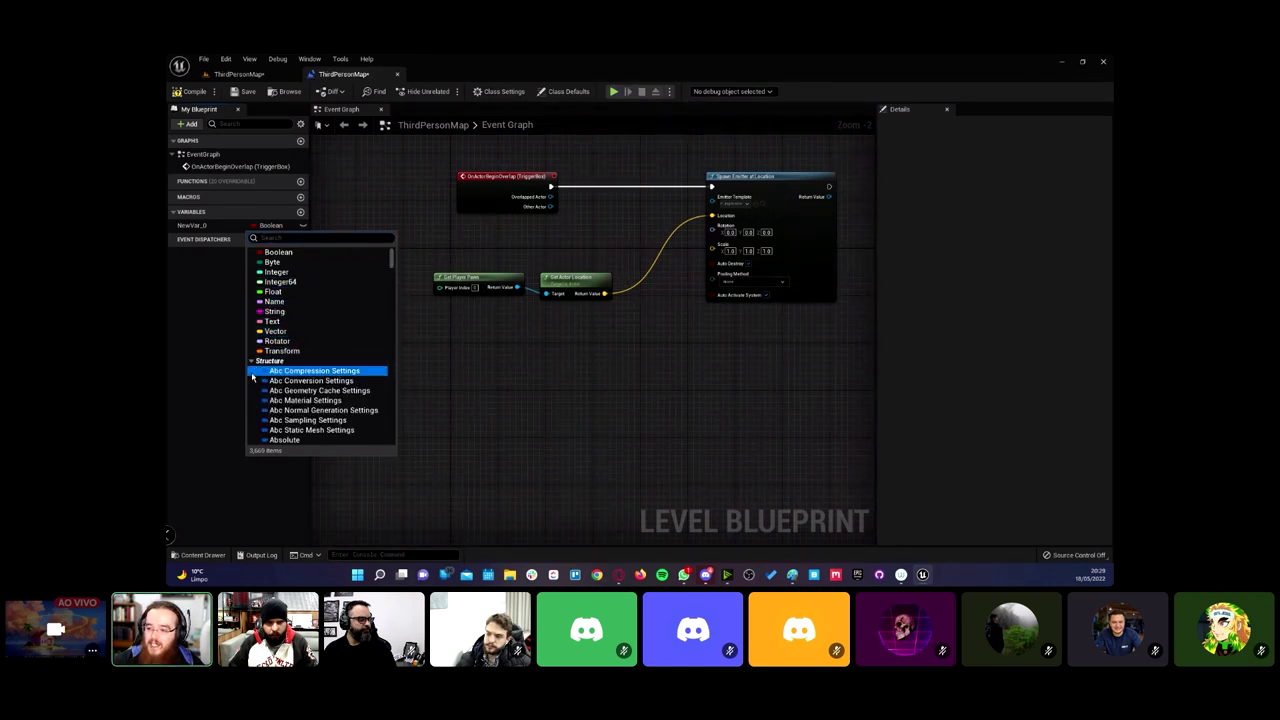
click(250, 368)
click(251, 380)
click(251, 380)
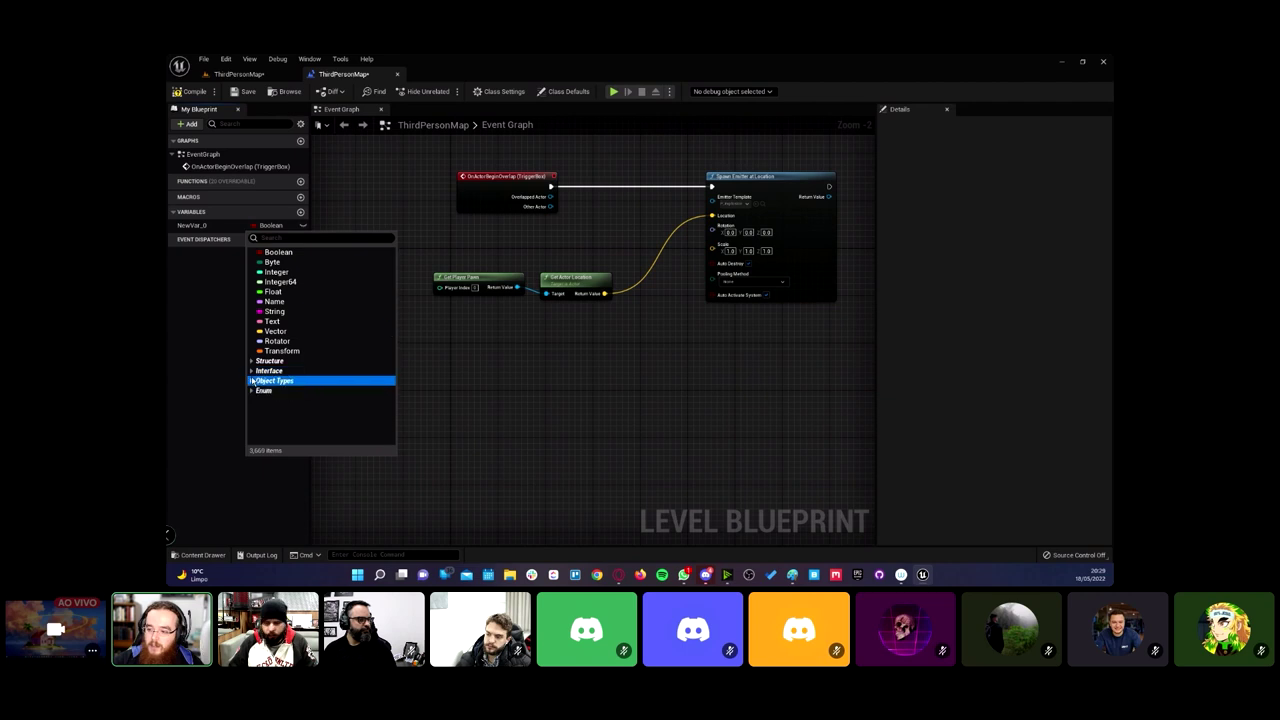
click(251, 380)
click(251, 380)
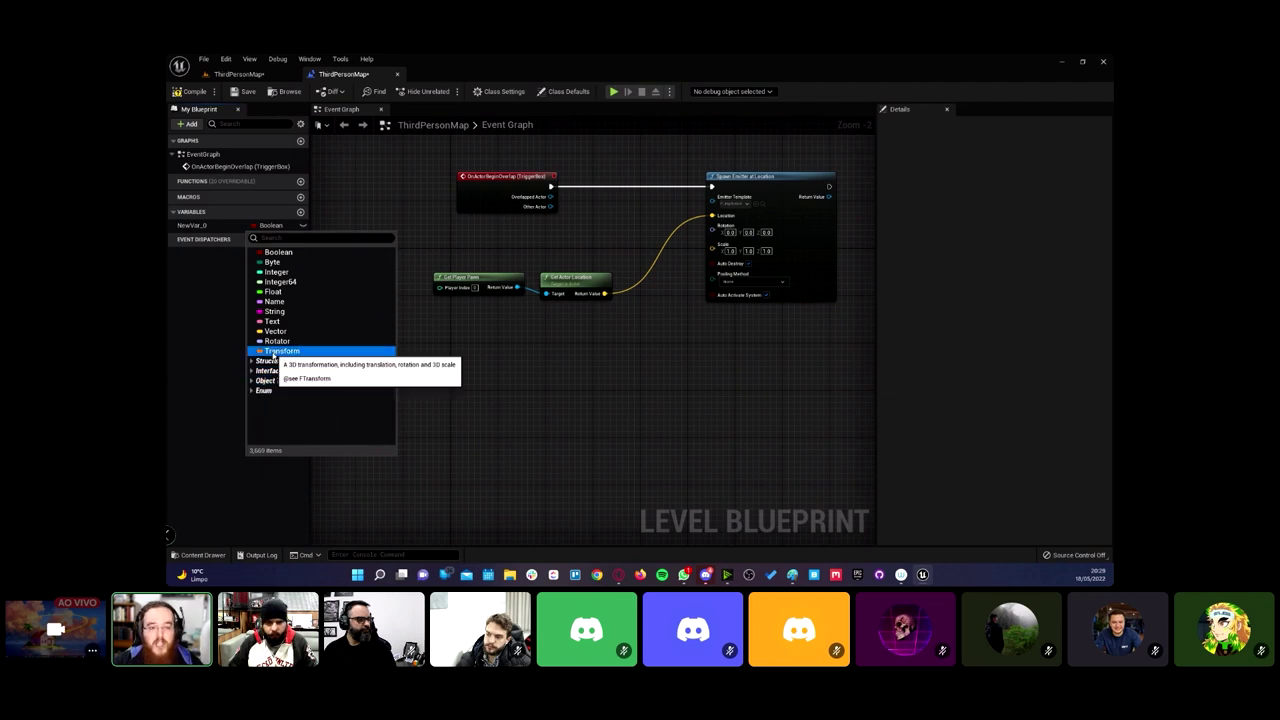
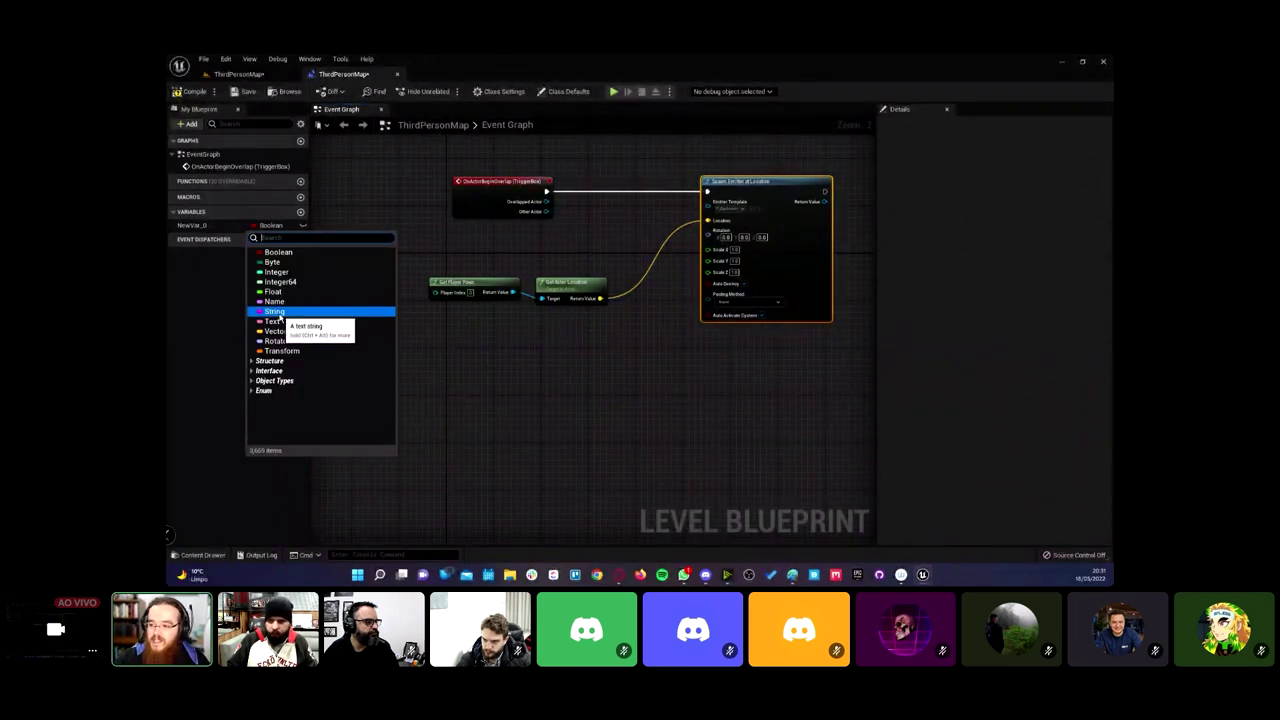
Step: Make NewVar_0 a String variable with a typed Default Value, then reopen its variable type list
click(280, 316)
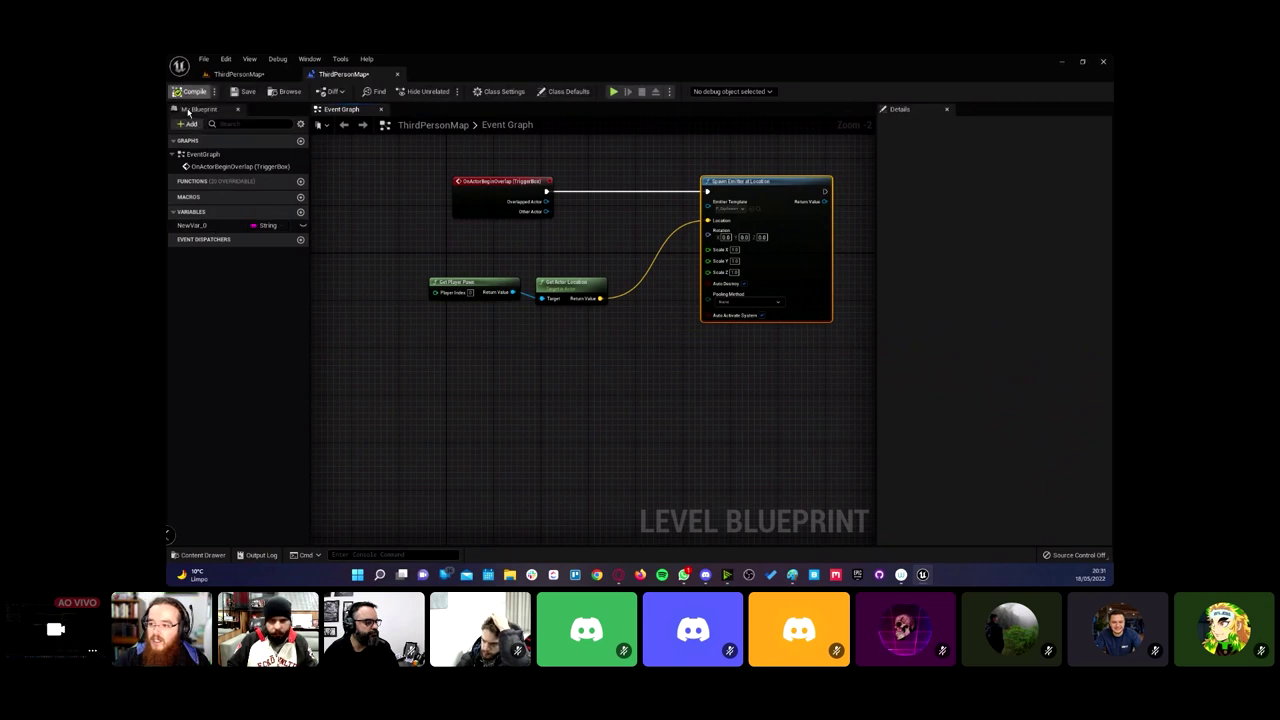
click(195, 225)
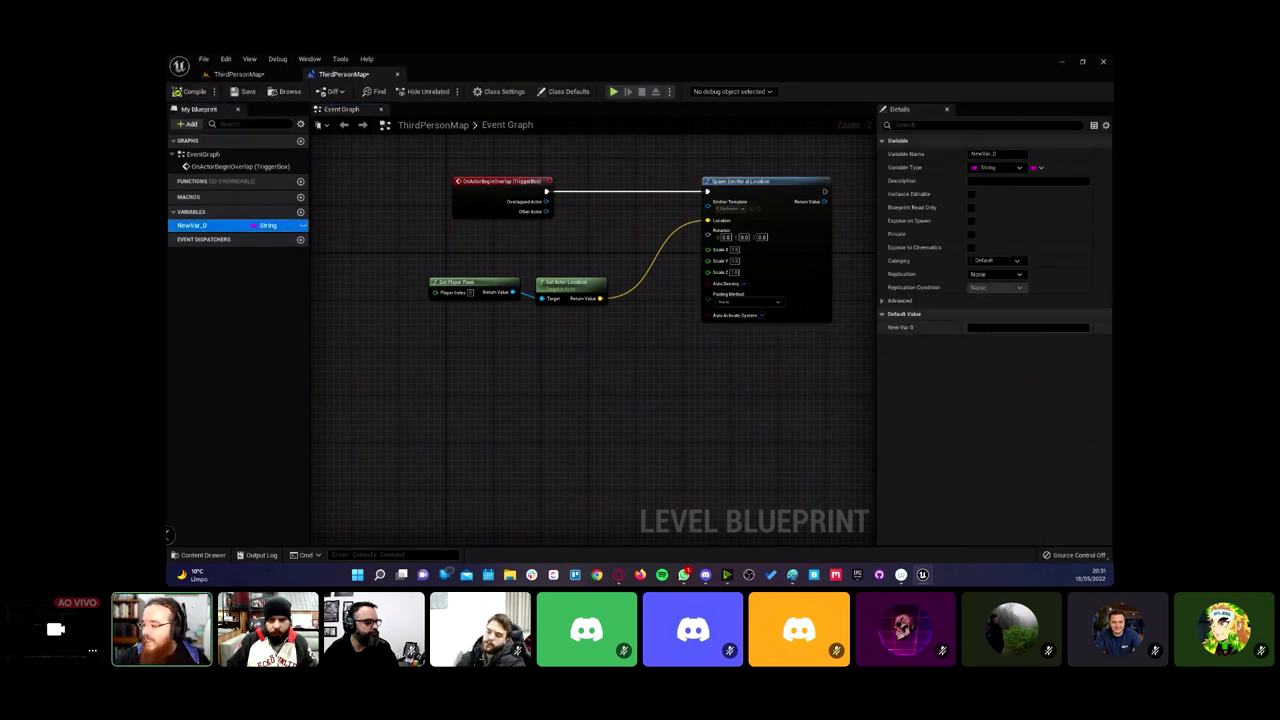
text(shadh alkhah)
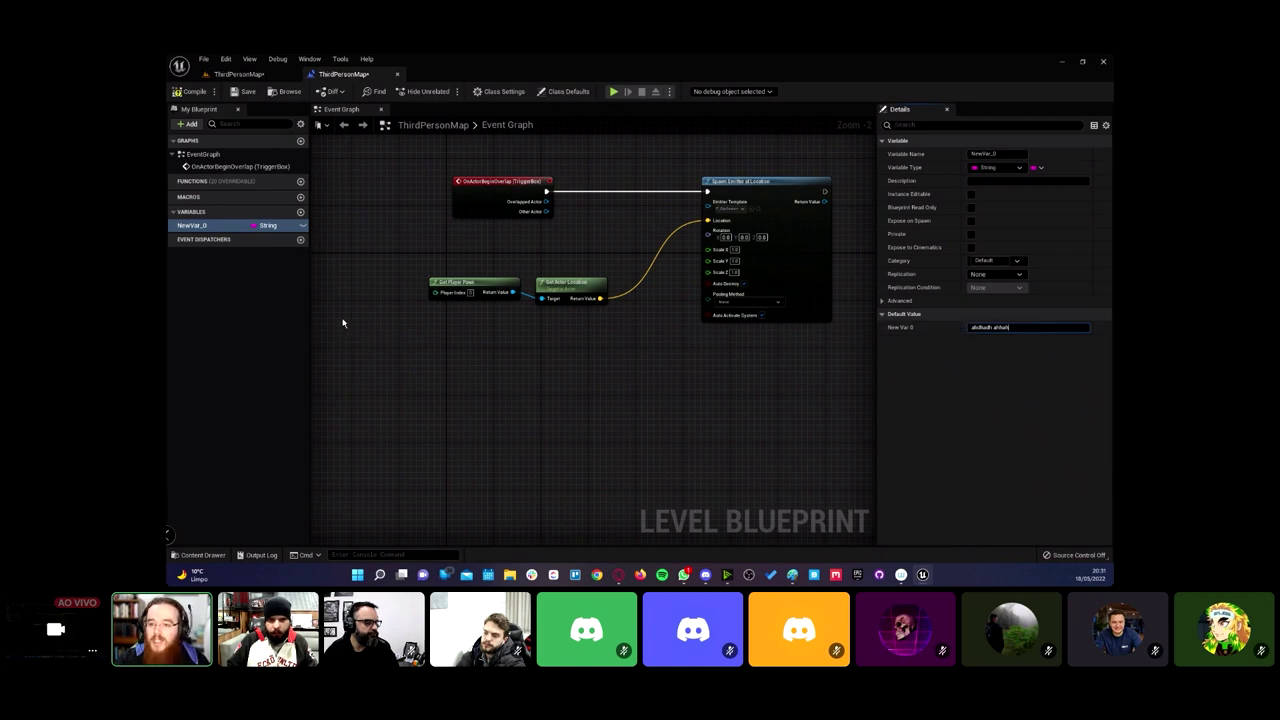
click(263, 225)
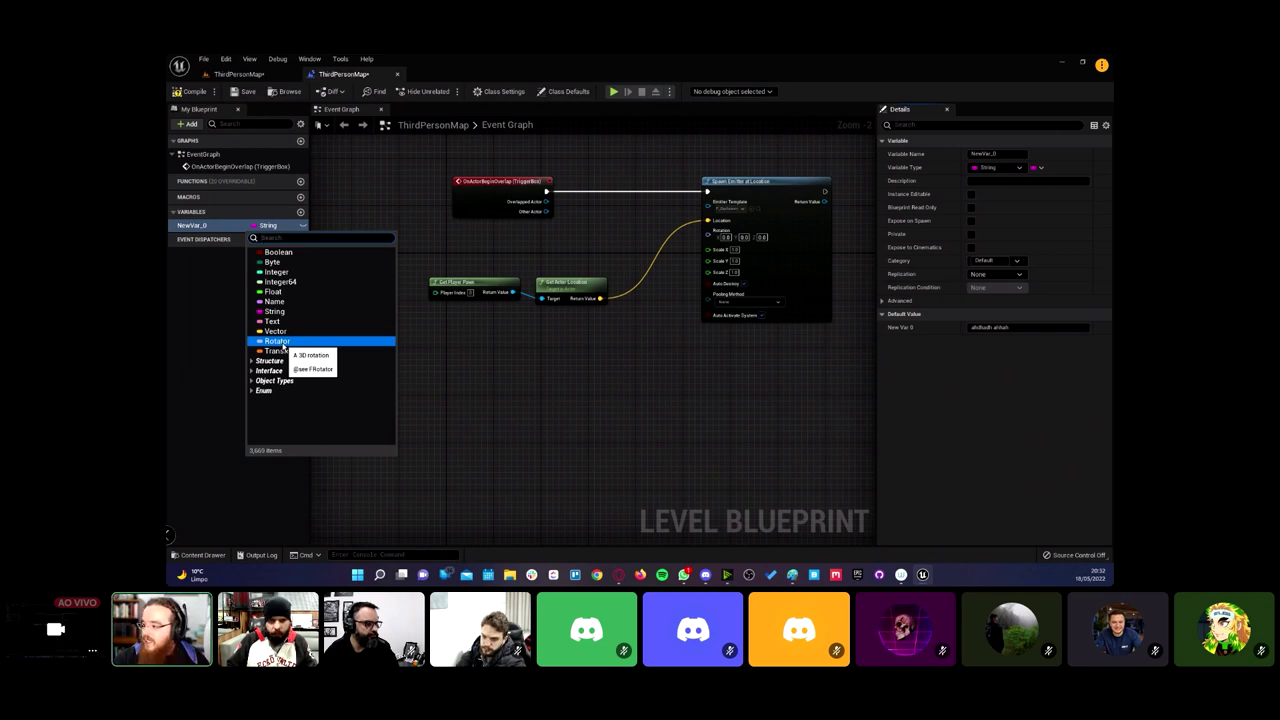
Step: Split the emitter's Rotation pin, promote Rotation X, then delete its getter and the Rotation X (Roll) variable
right_click(708, 236)
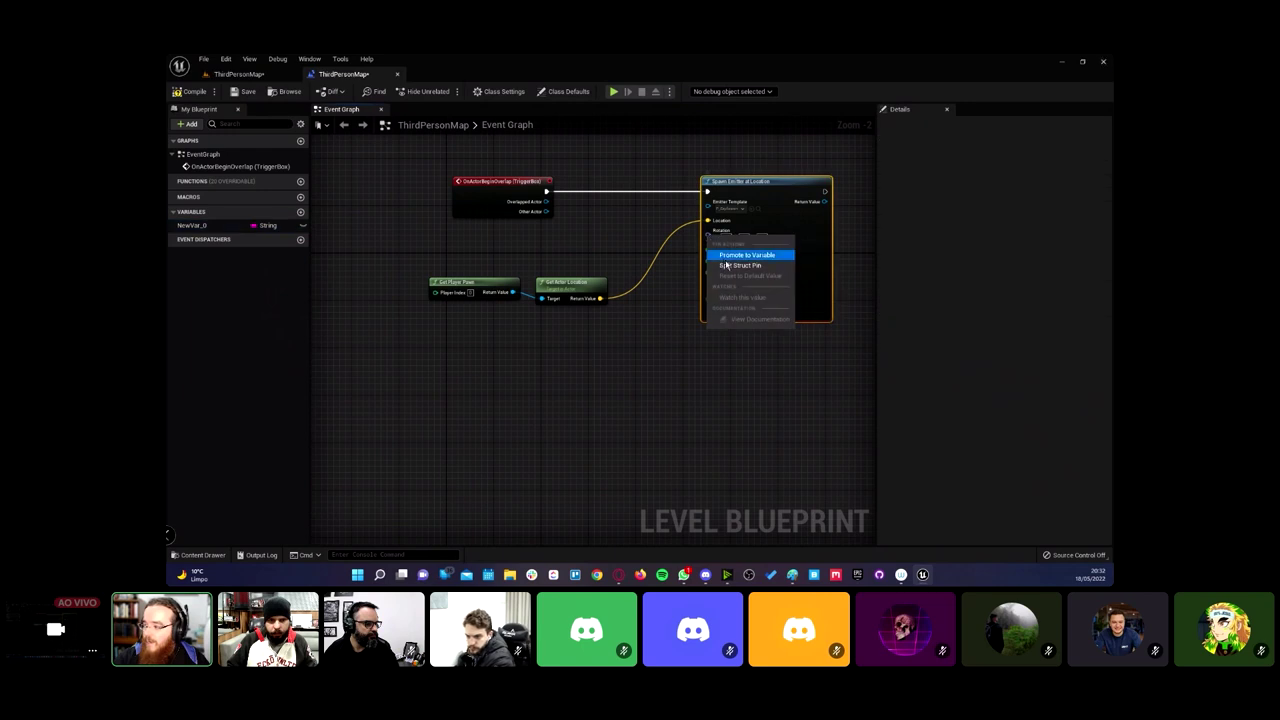
click(790, 253)
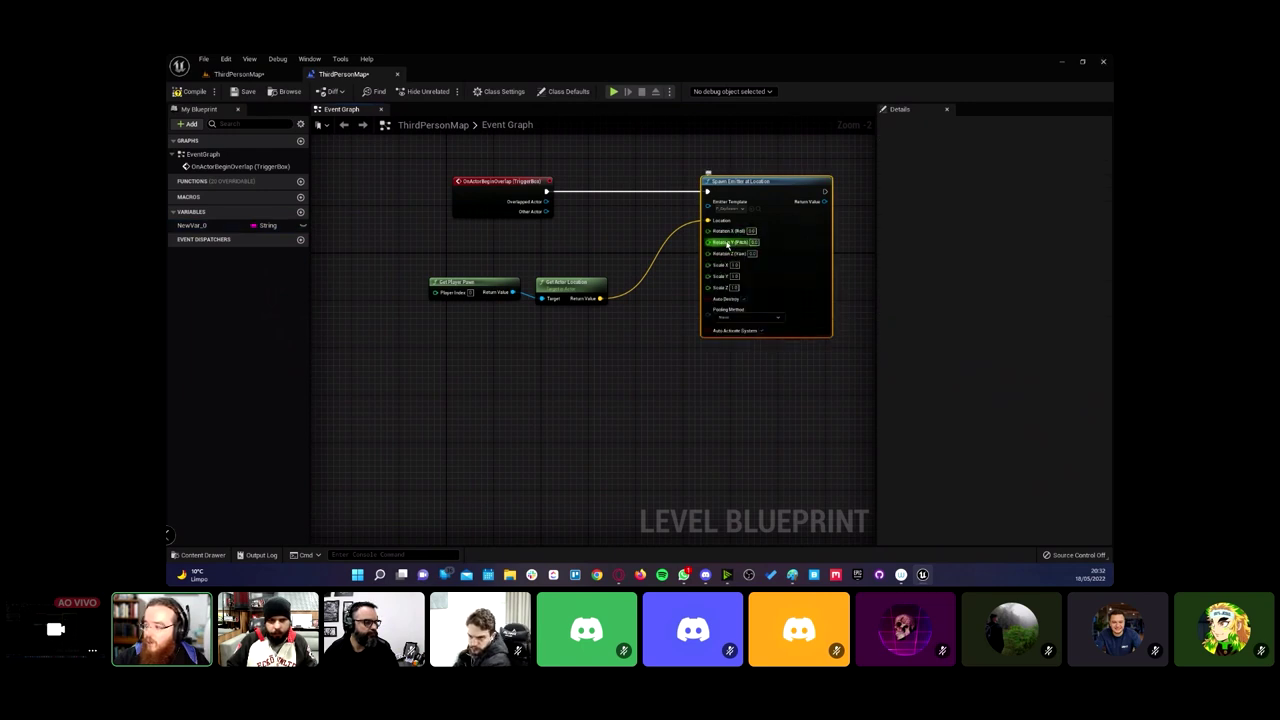
right_click(729, 234)
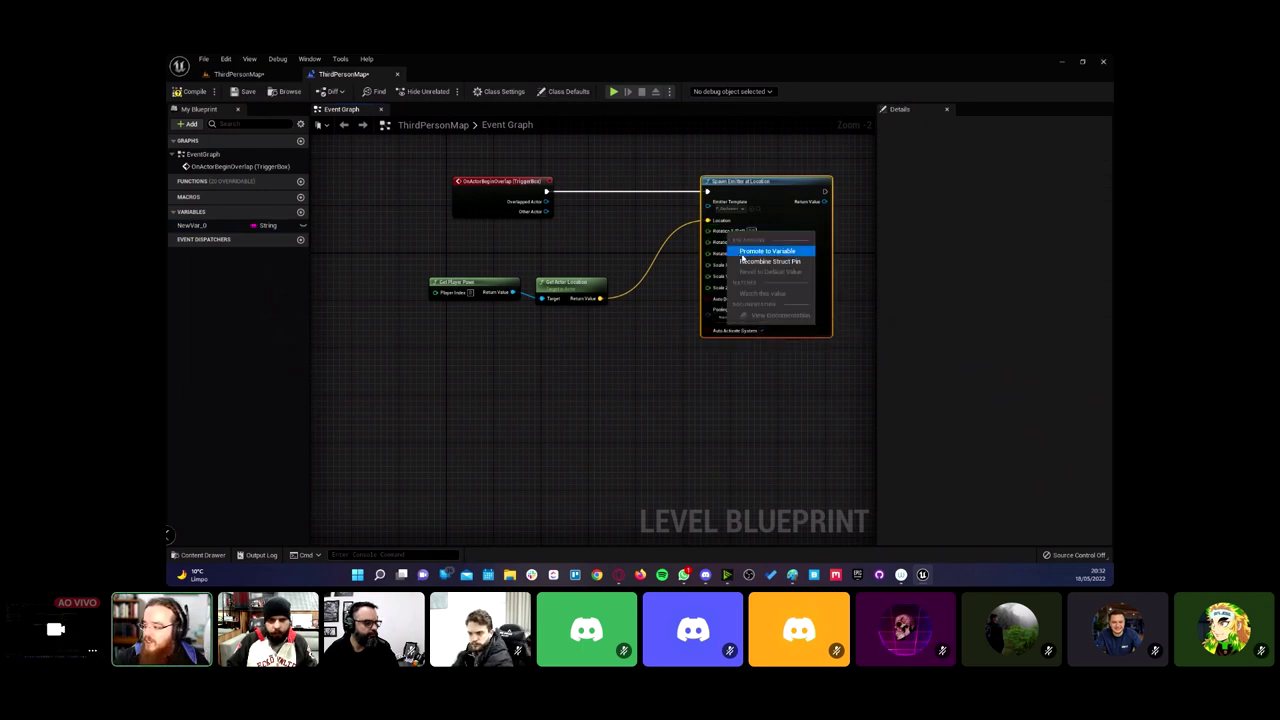
click(750, 252)
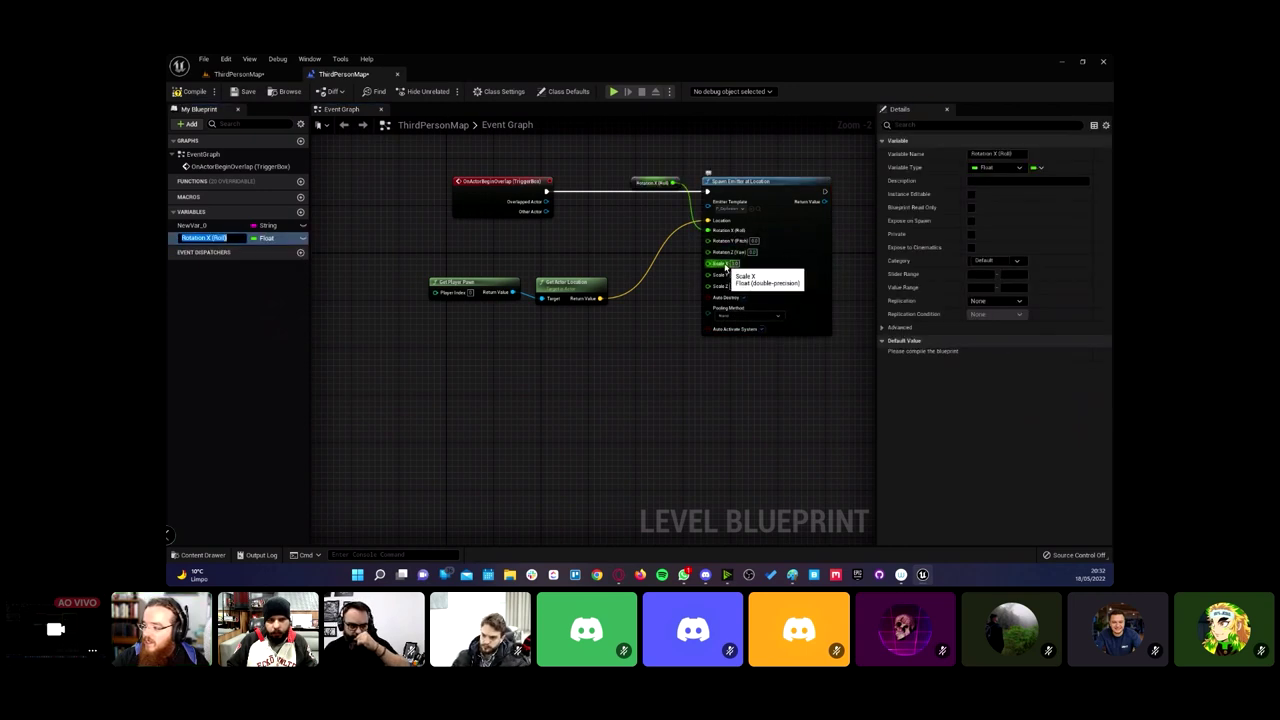
drag(636, 140, 660, 208)
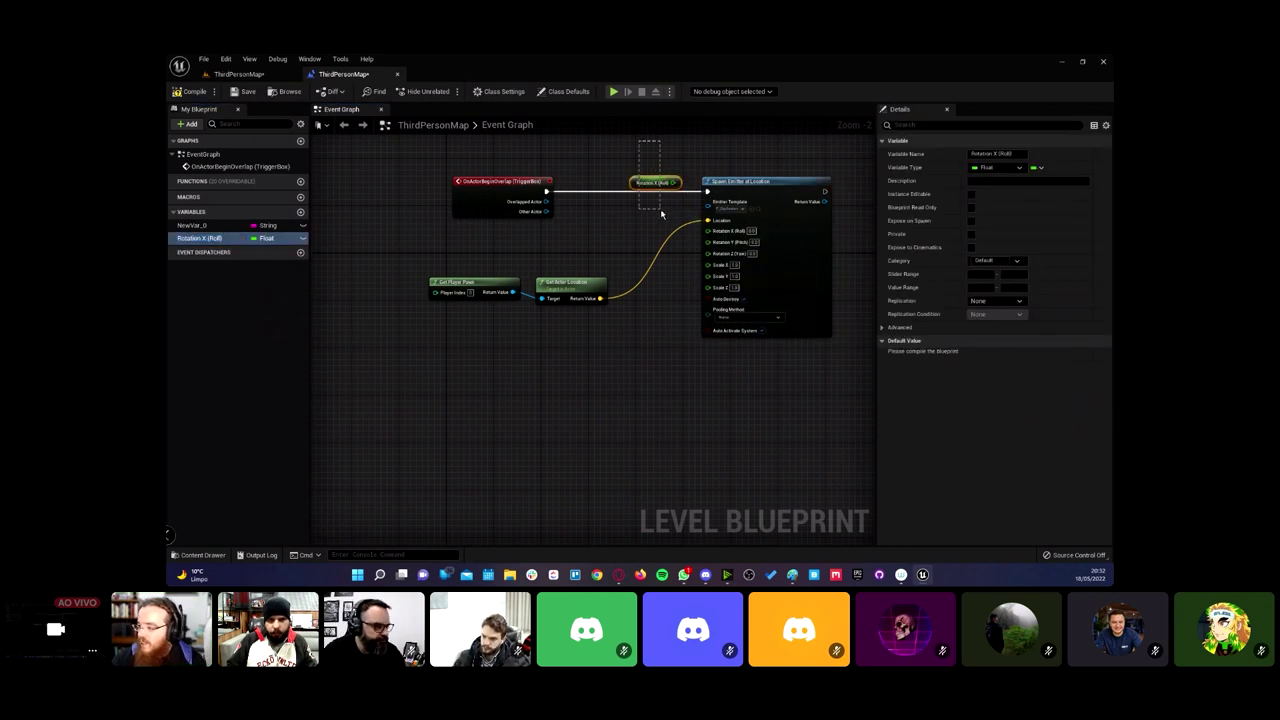
key(Delete)
click(228, 238)
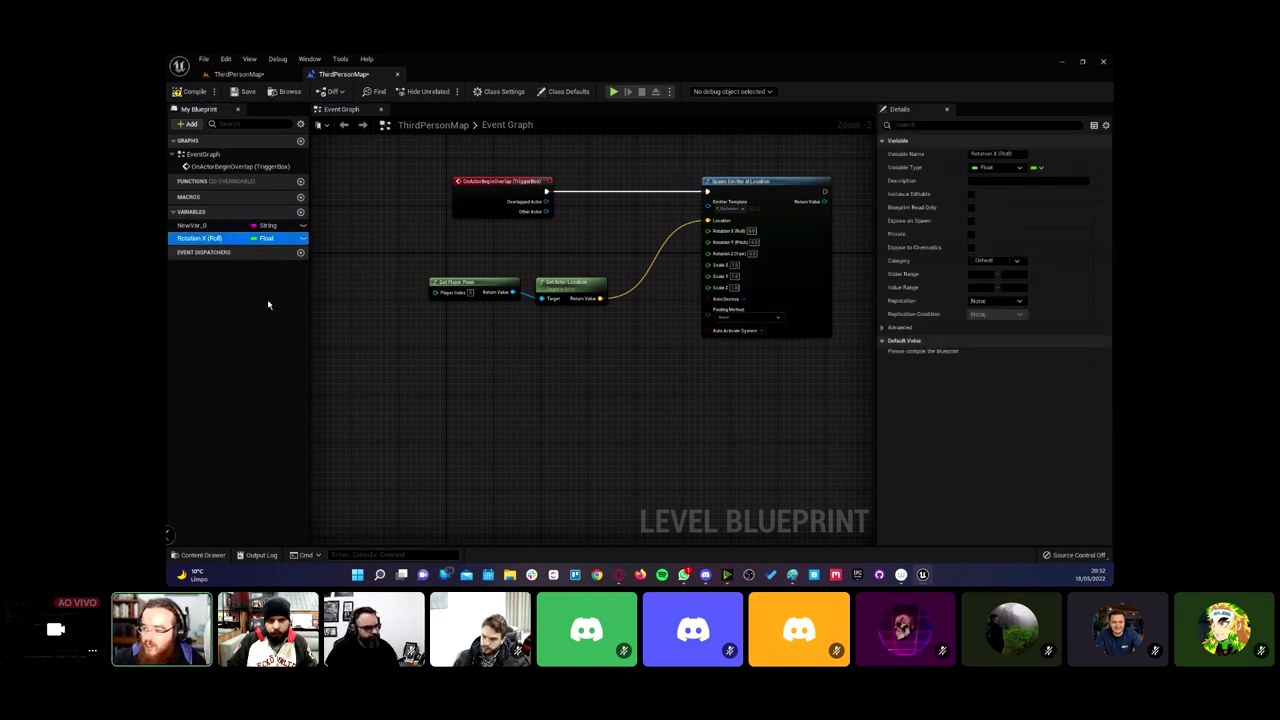
key(Delete)
Step: Recombine the Spawn Emitter's Rotation and Scale pins into single struct inputs
right_click(708, 243)
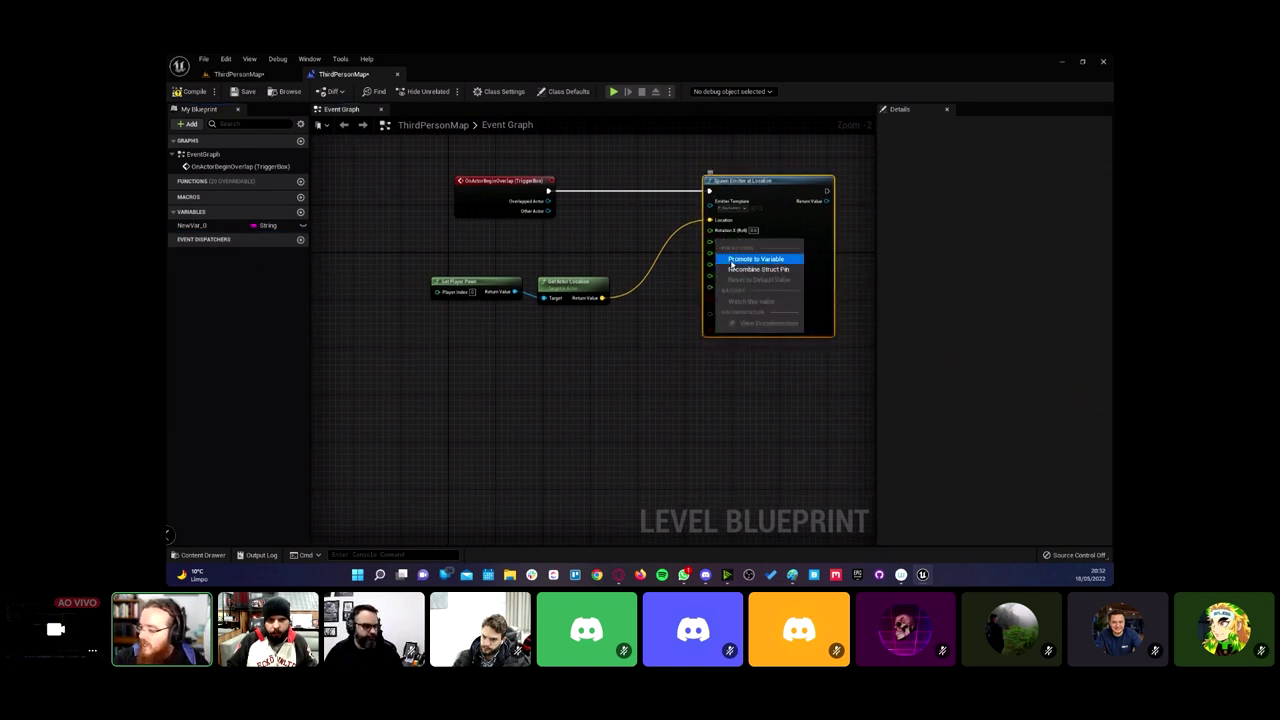
click(745, 270)
right_click(733, 267)
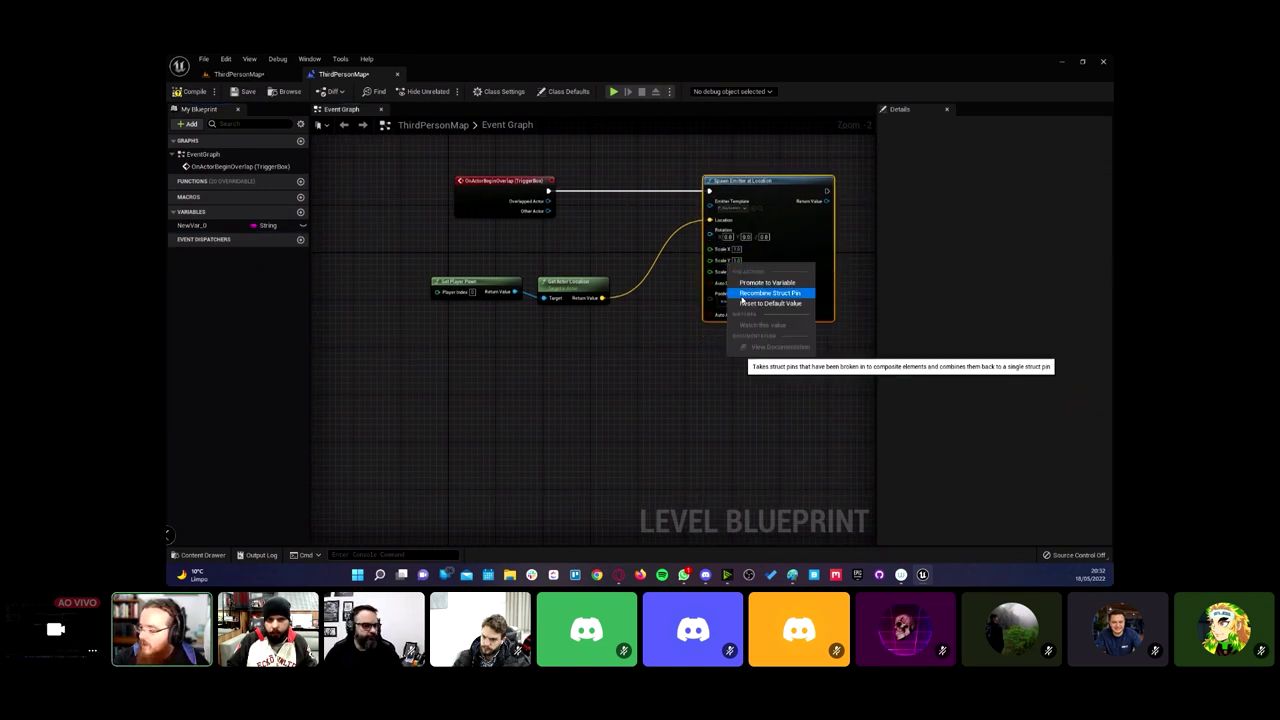
click(757, 290)
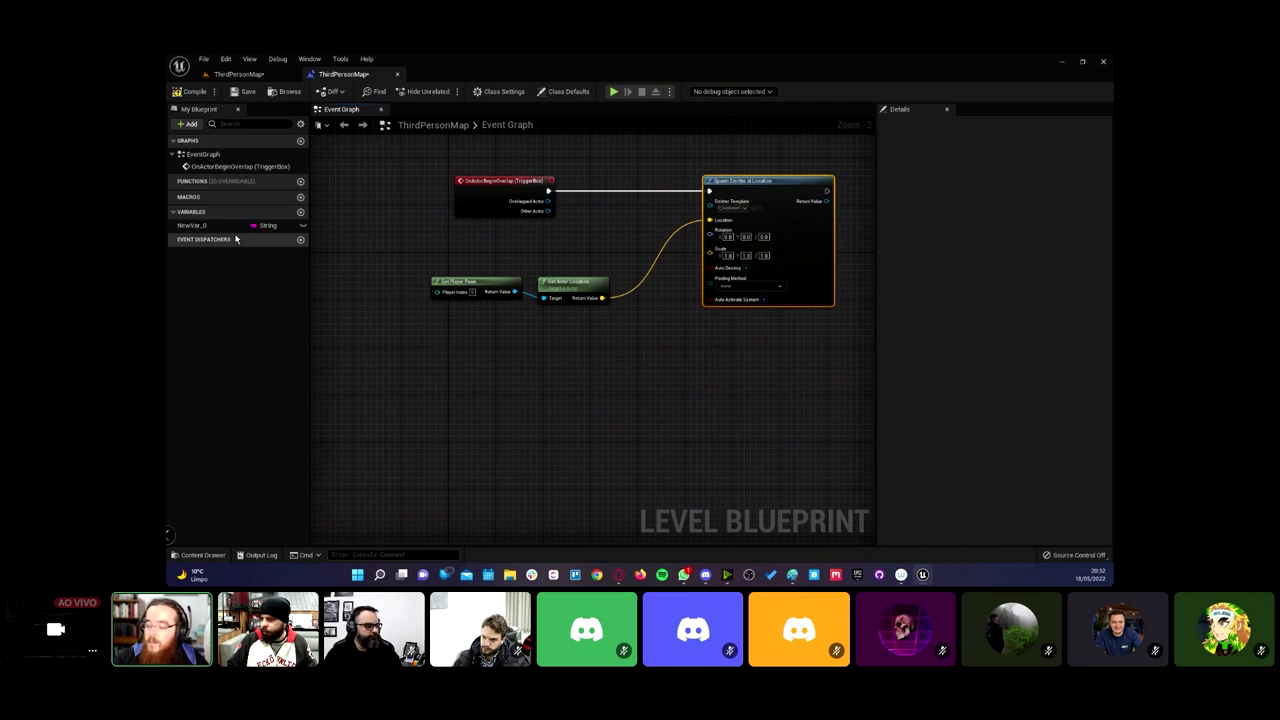
click(285, 228)
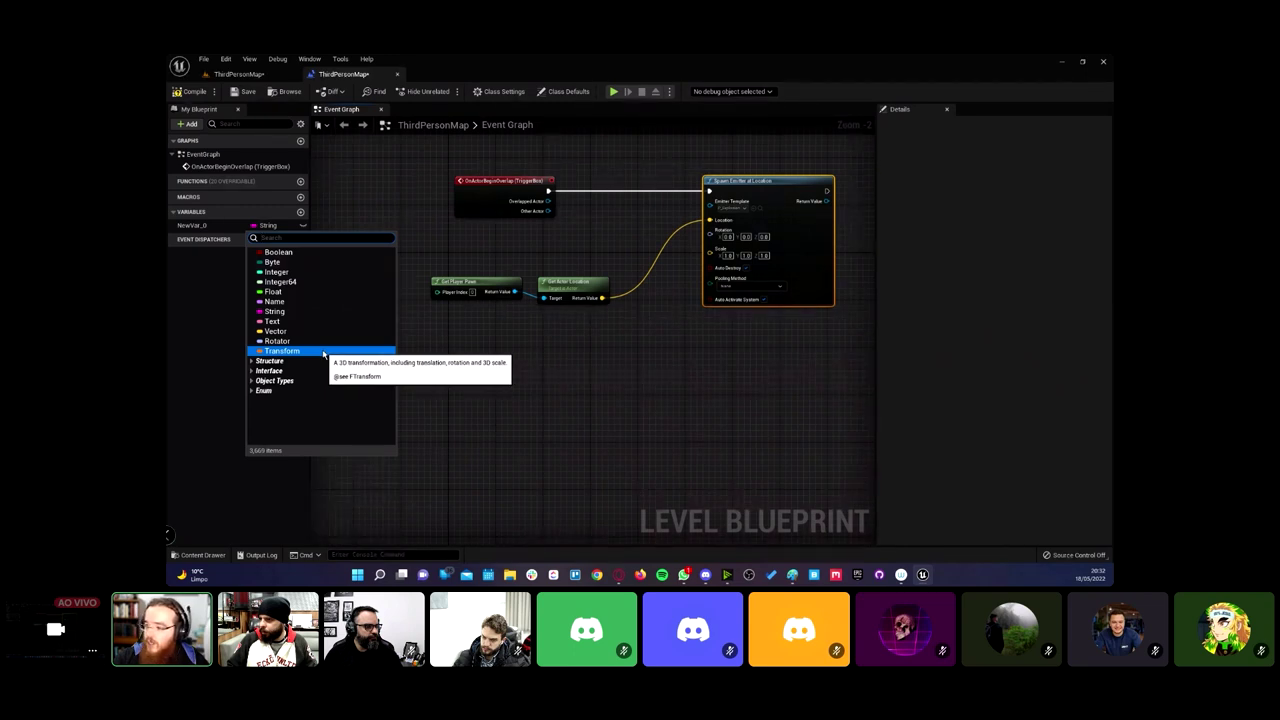
Step: Make NewVar_0 a Transform, add its getter, split it into Location, Rotation and Scale, then delete the node
click(323, 352)
drag(195, 225, 476, 385)
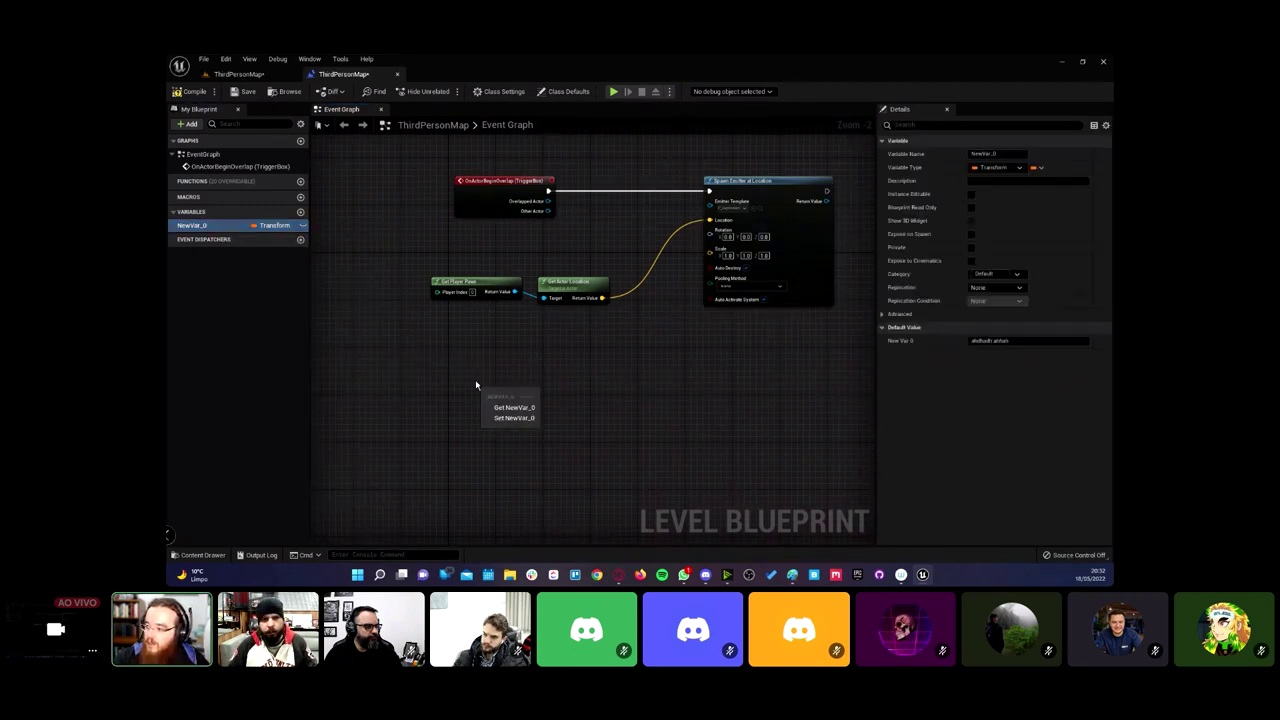
click(514, 407)
scroll(715, 495, up, 2)
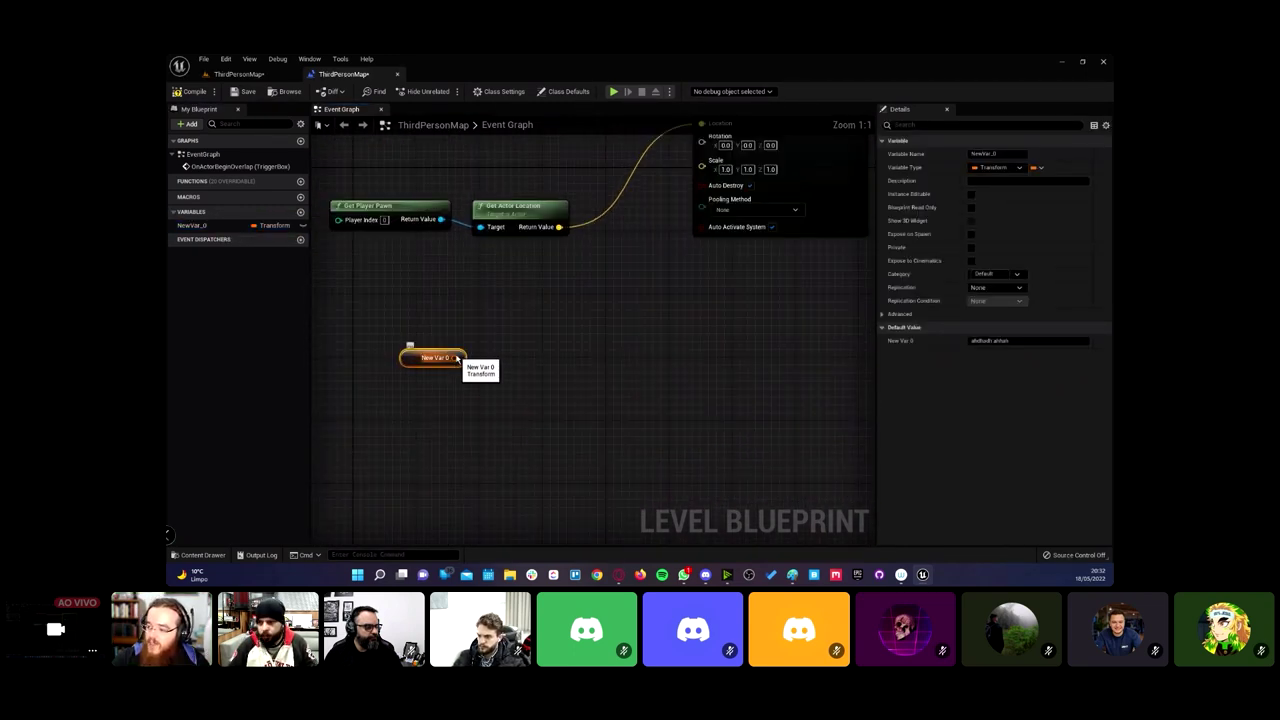
right_click(457, 358)
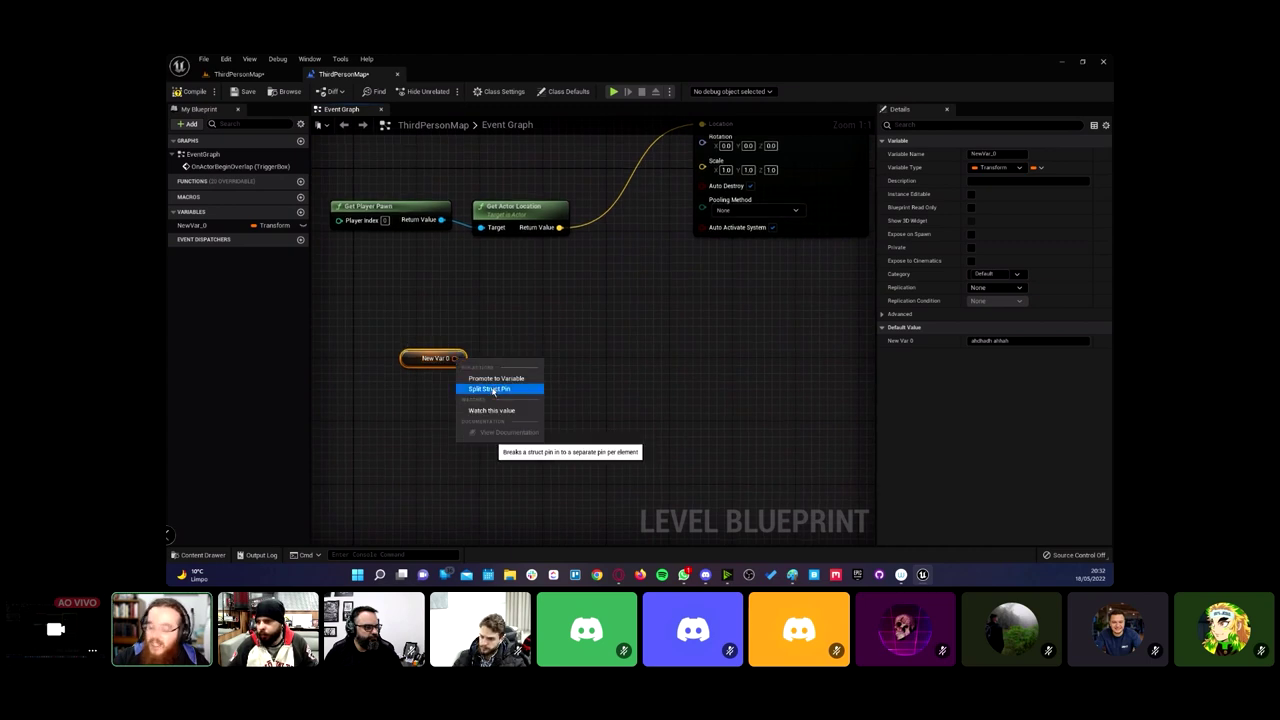
click(492, 389)
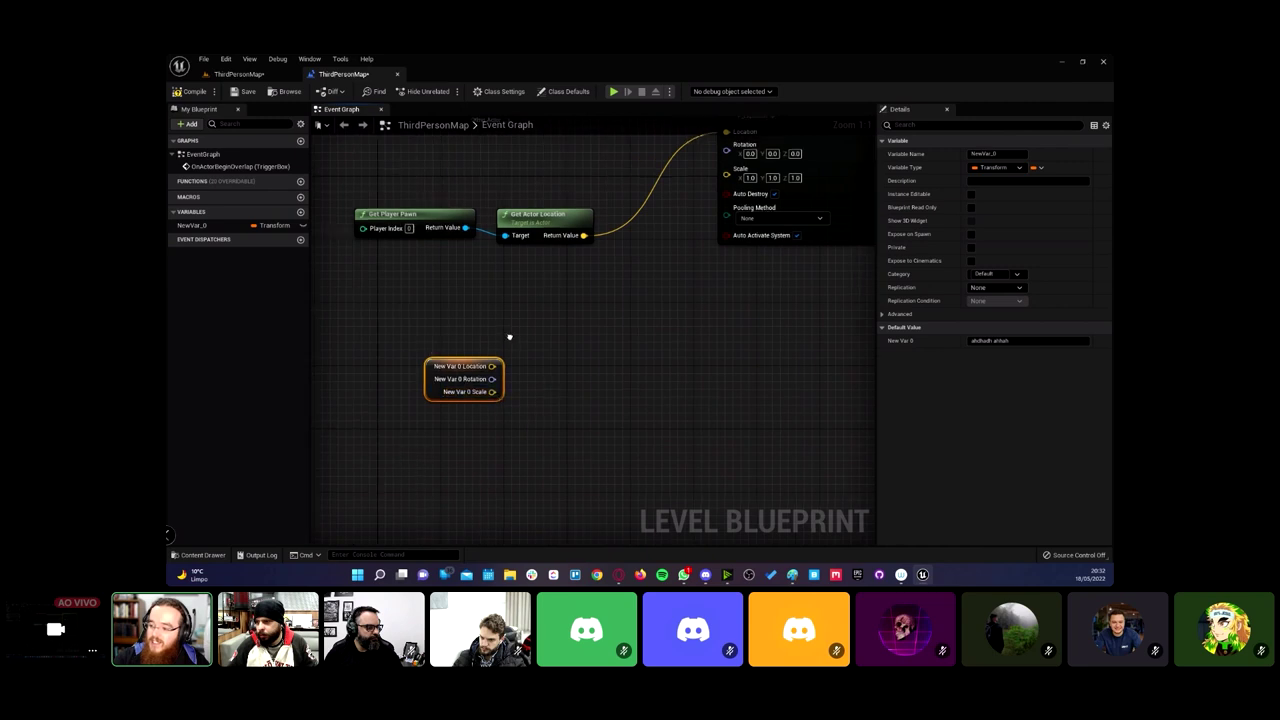
right_drag(494, 319, 553, 357)
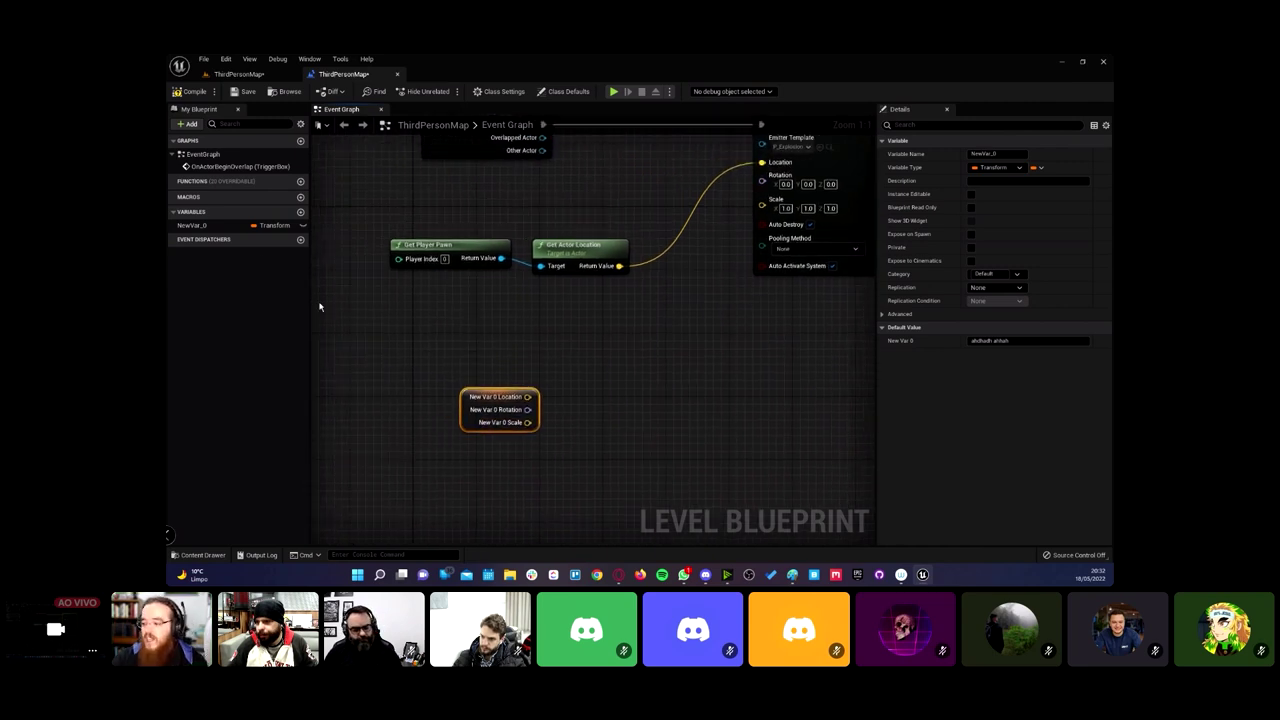
key(Delete)
Step: Delete the NewVar_0 variable from the Level Blueprint
click(240, 228)
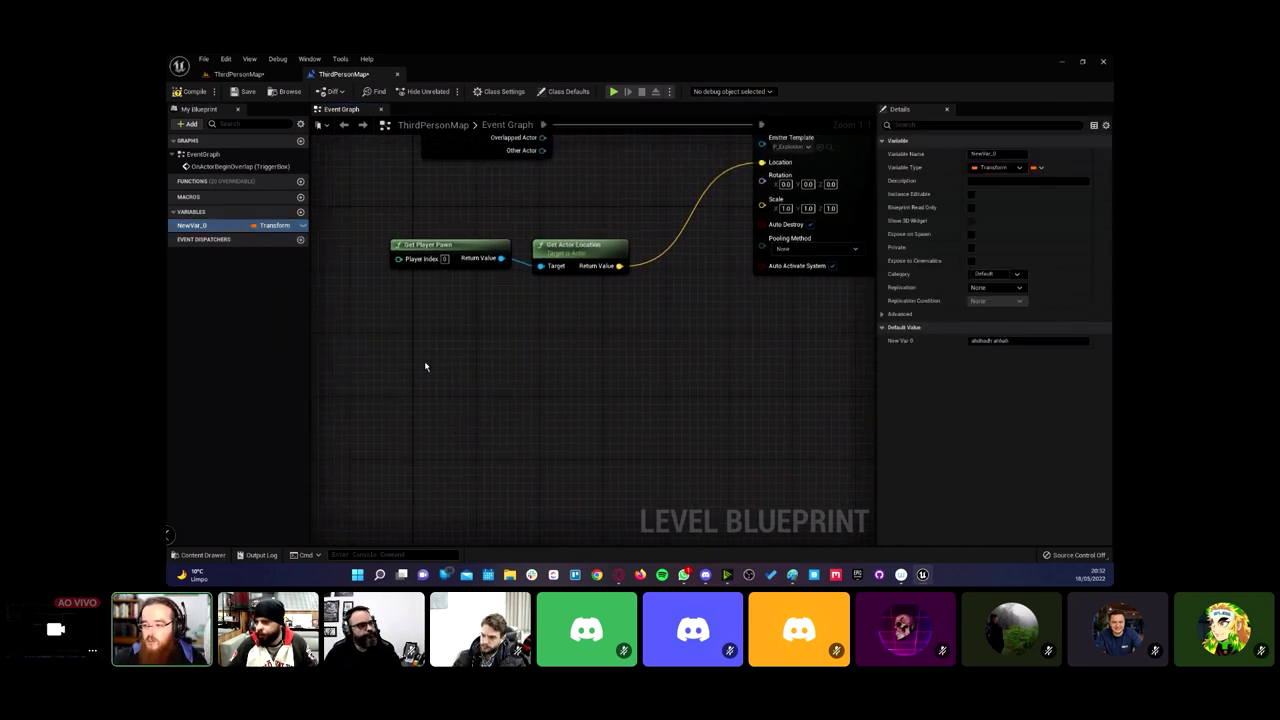
right_drag(439, 314, 441, 377)
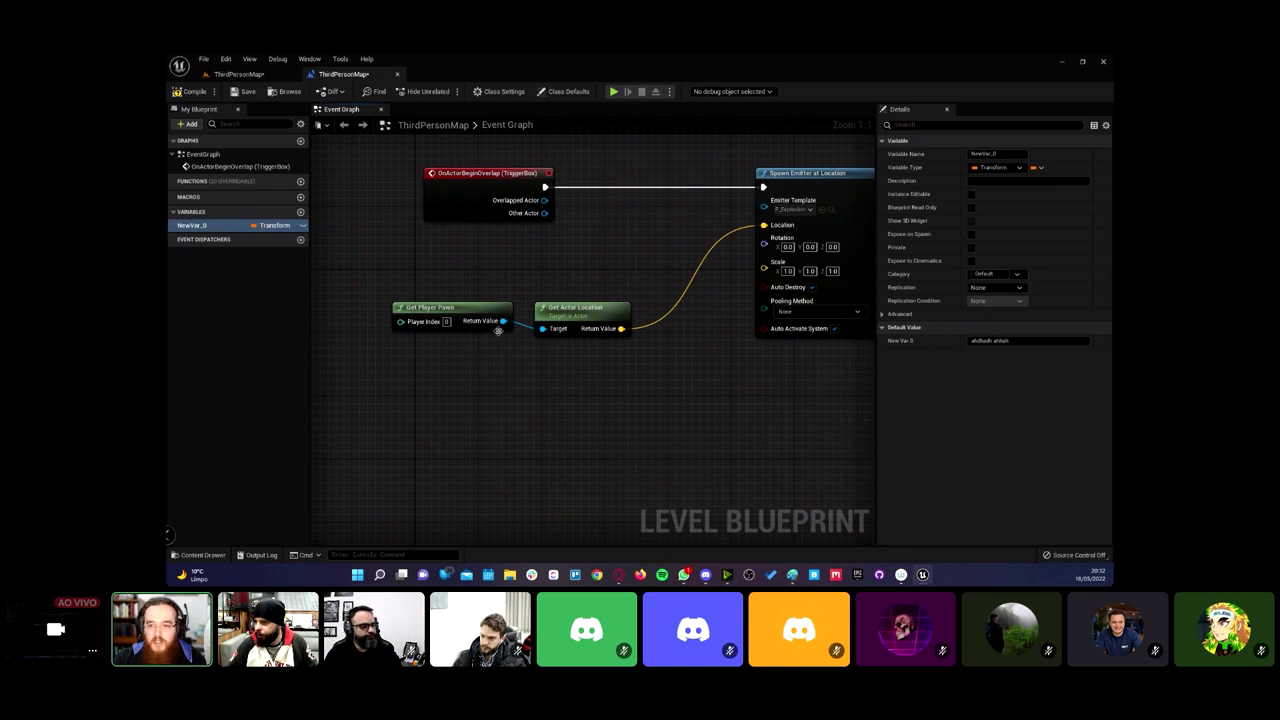
right_drag(498, 331, 482, 373)
scroll(548, 330, down, 1)
scroll(548, 330, down, 1)
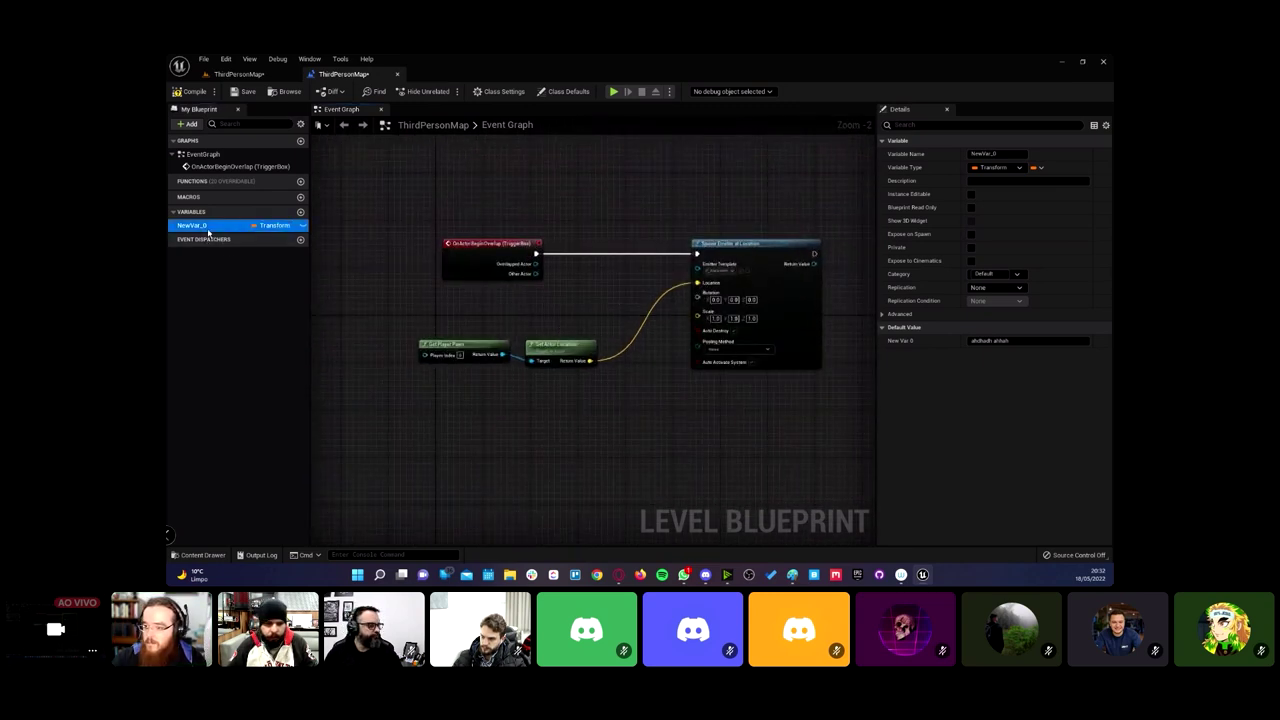
key(Delete)
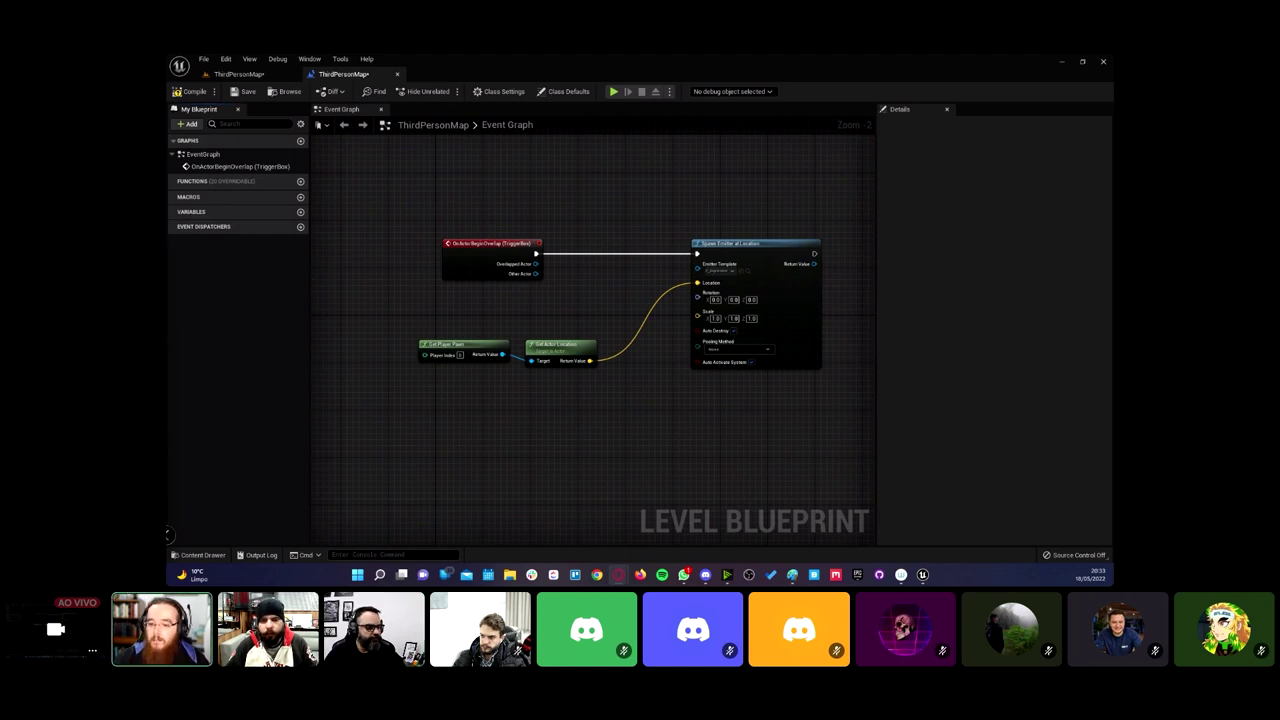
Step: Wire the overlap event into the Spawn Emitter at Location node
click(242, 74)
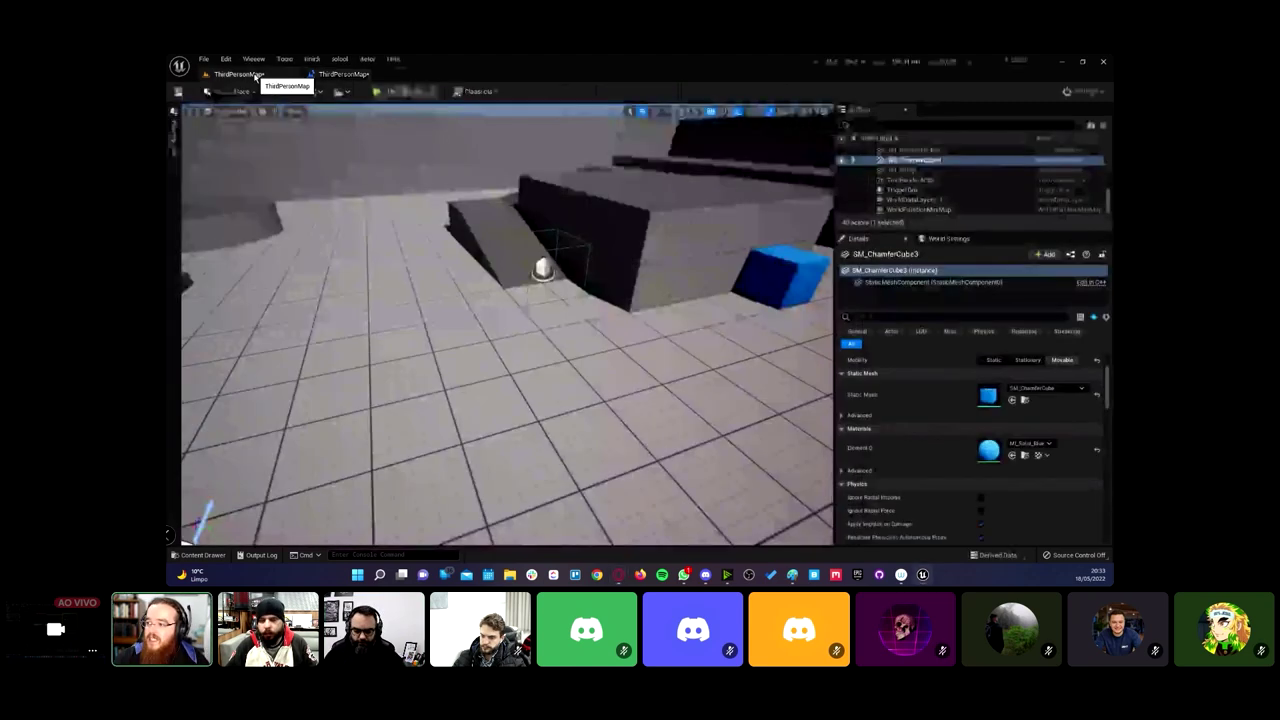
click(338, 76)
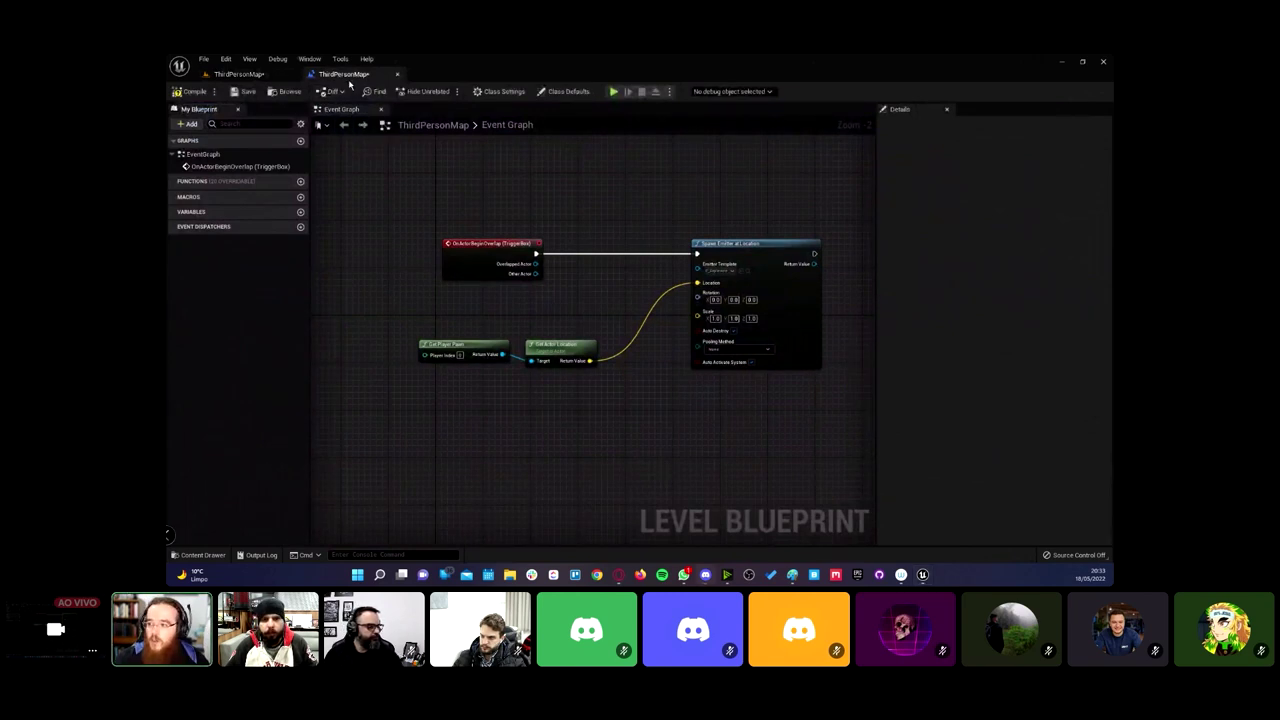
click(240, 75)
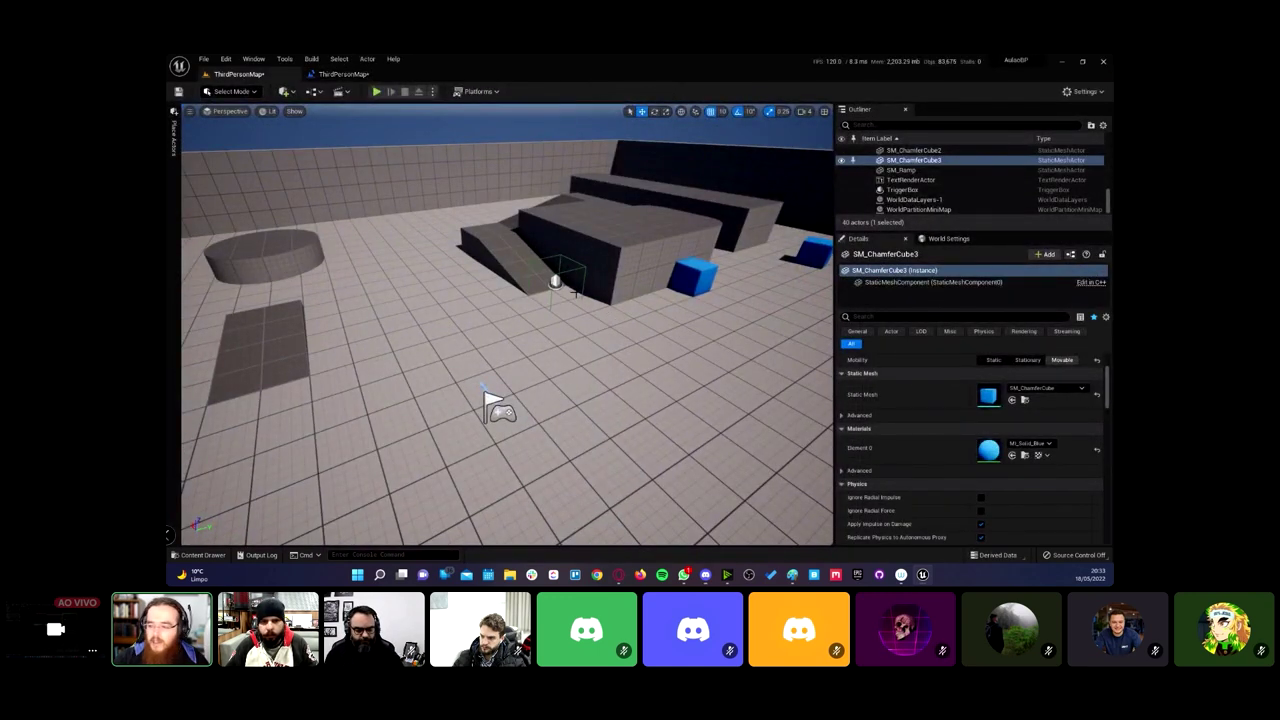
right_drag(419, 264, 430, 250)
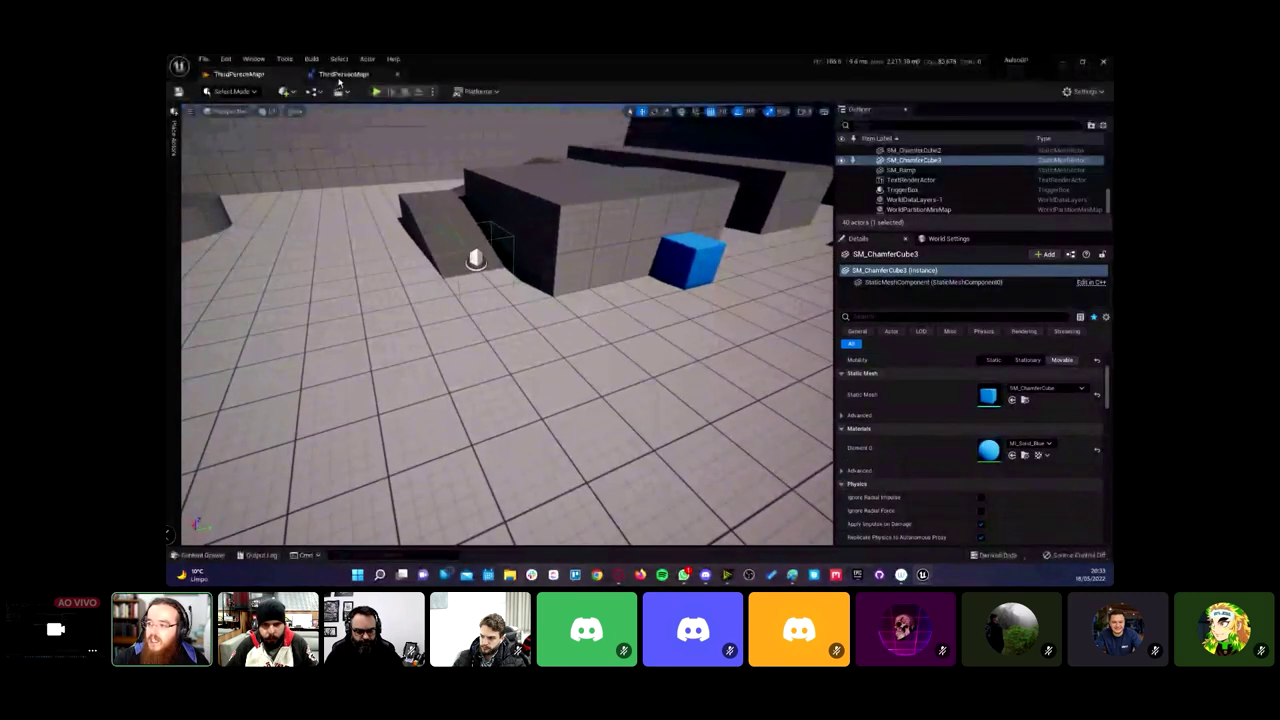
click(343, 74)
scroll(455, 285, down, 2)
drag(392, 224, 706, 451)
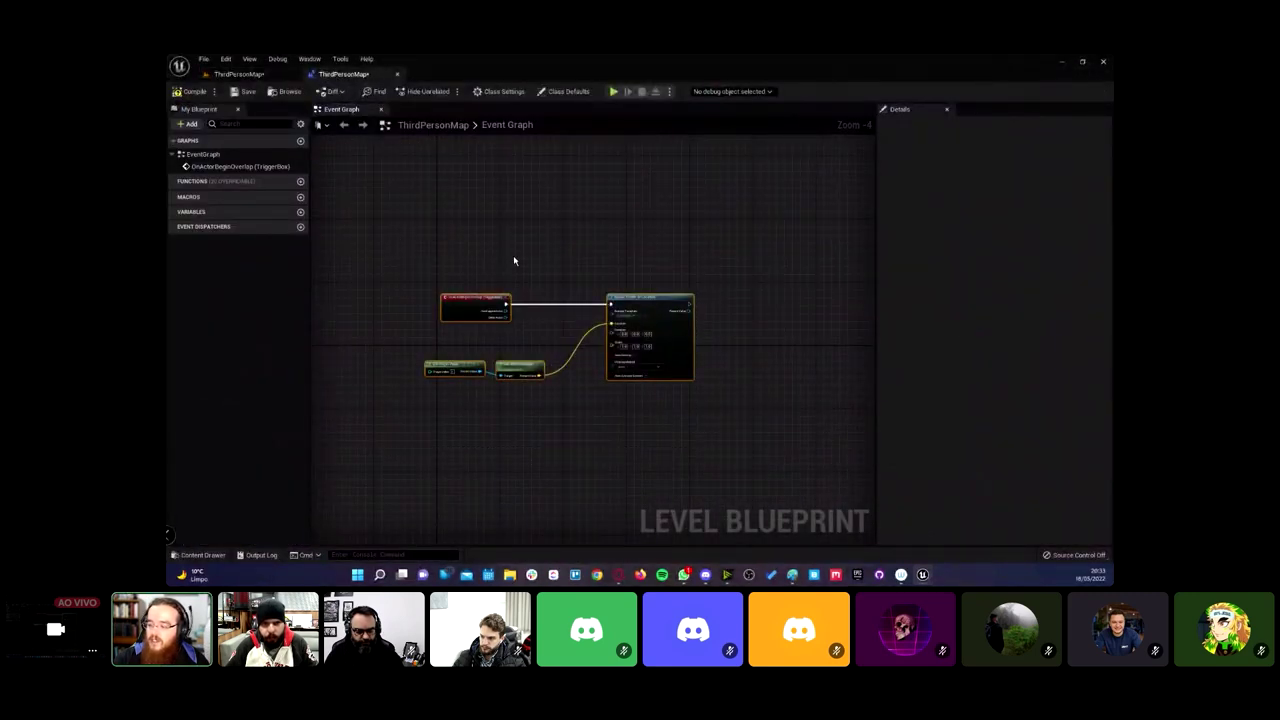
right_drag(517, 254, 534, 240)
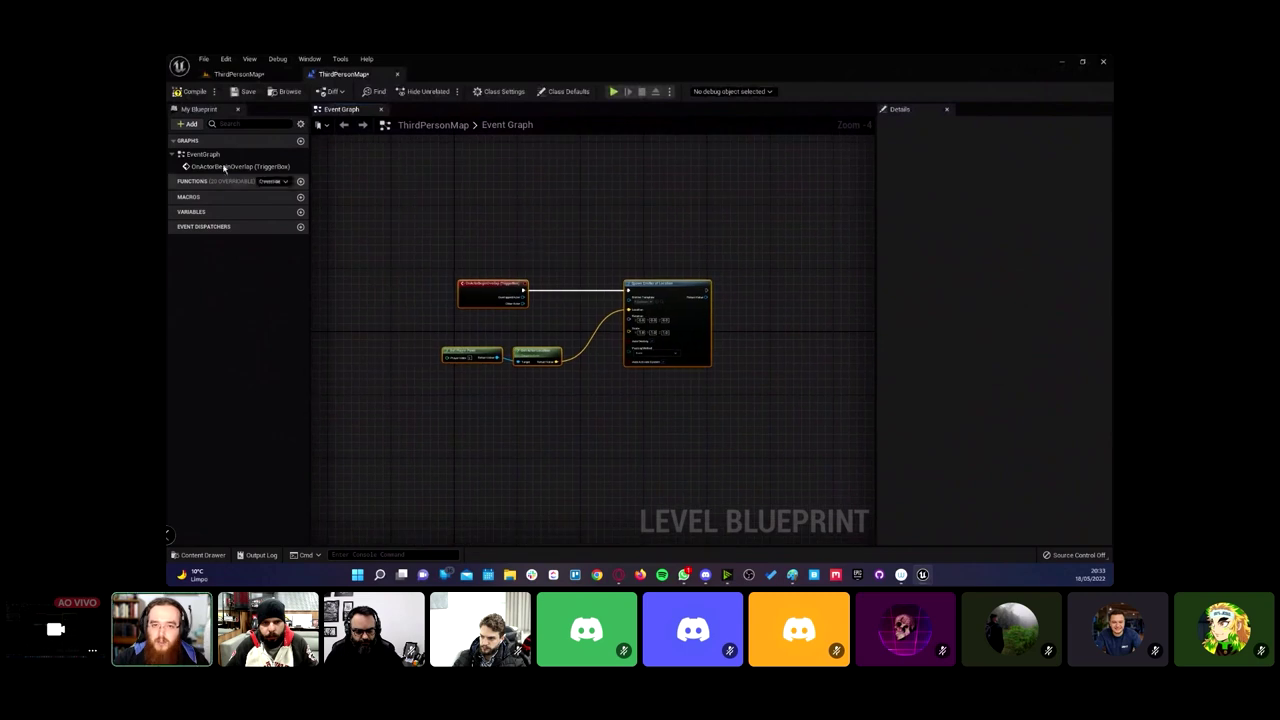
drag(523, 290, 628, 290)
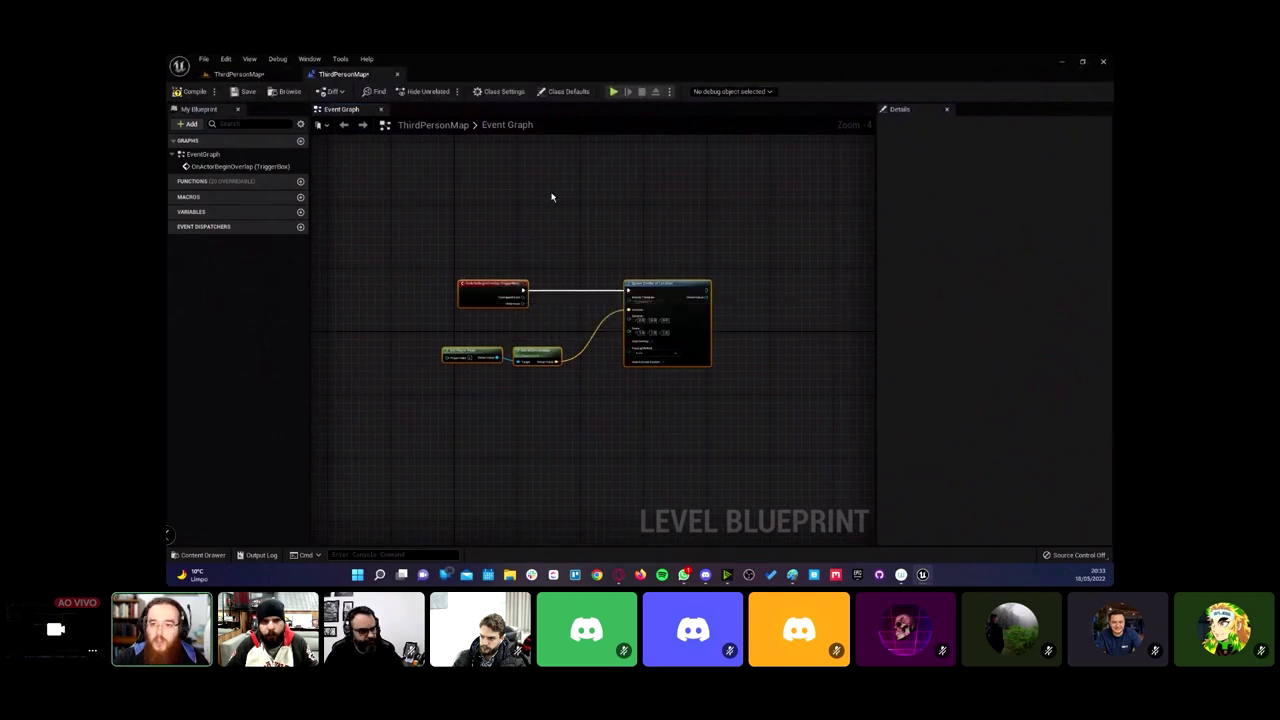
right_drag(551, 197, 494, 186)
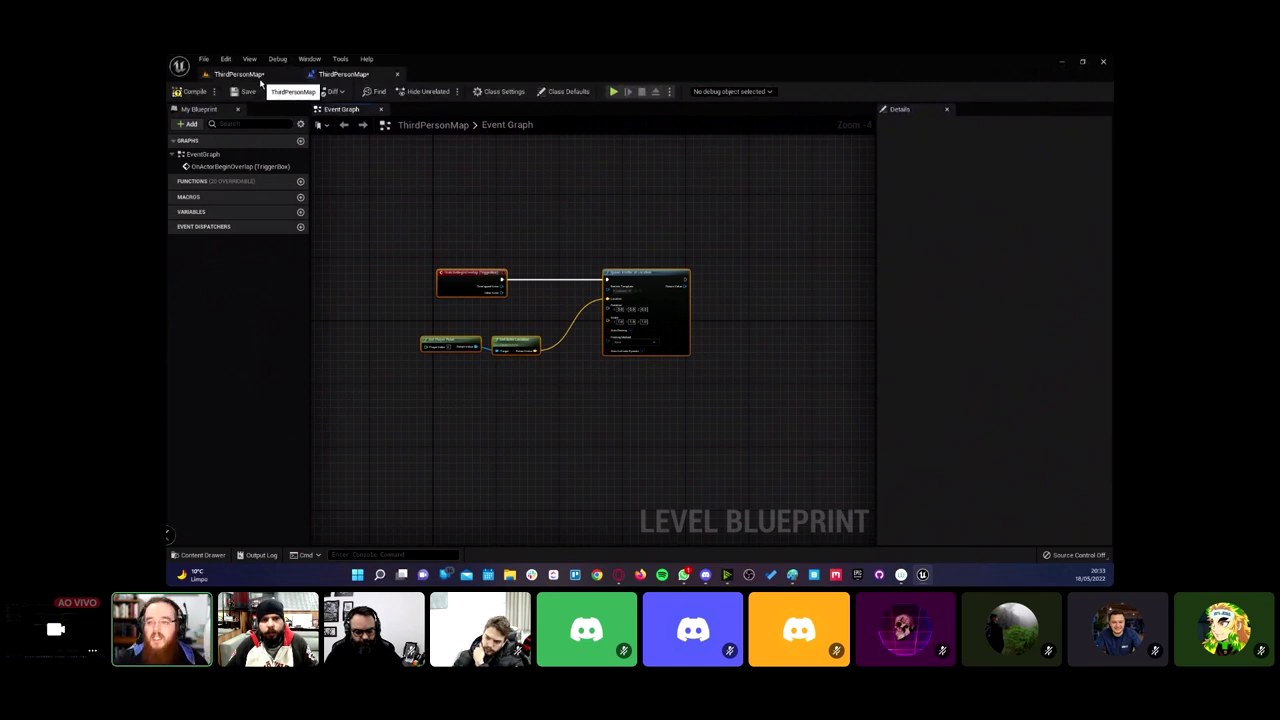
Step: Delete every node in the Level Blueprint's Event Graph
click(260, 82)
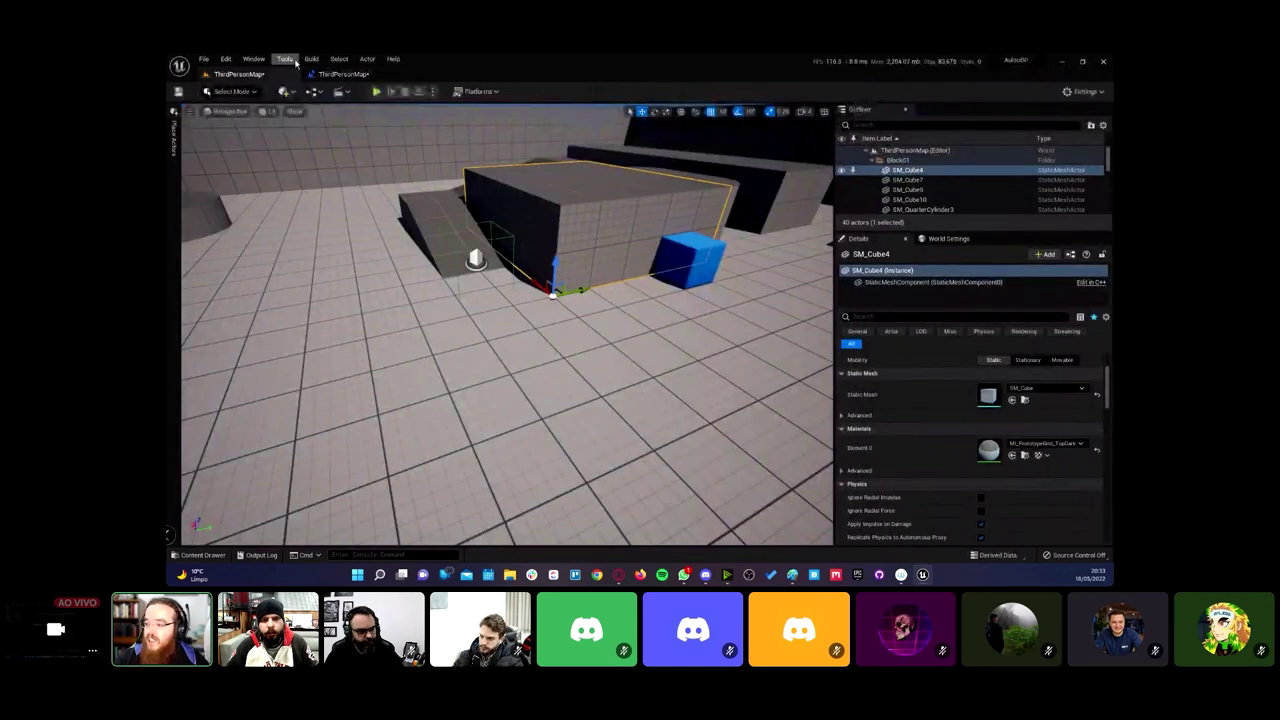
click(345, 74)
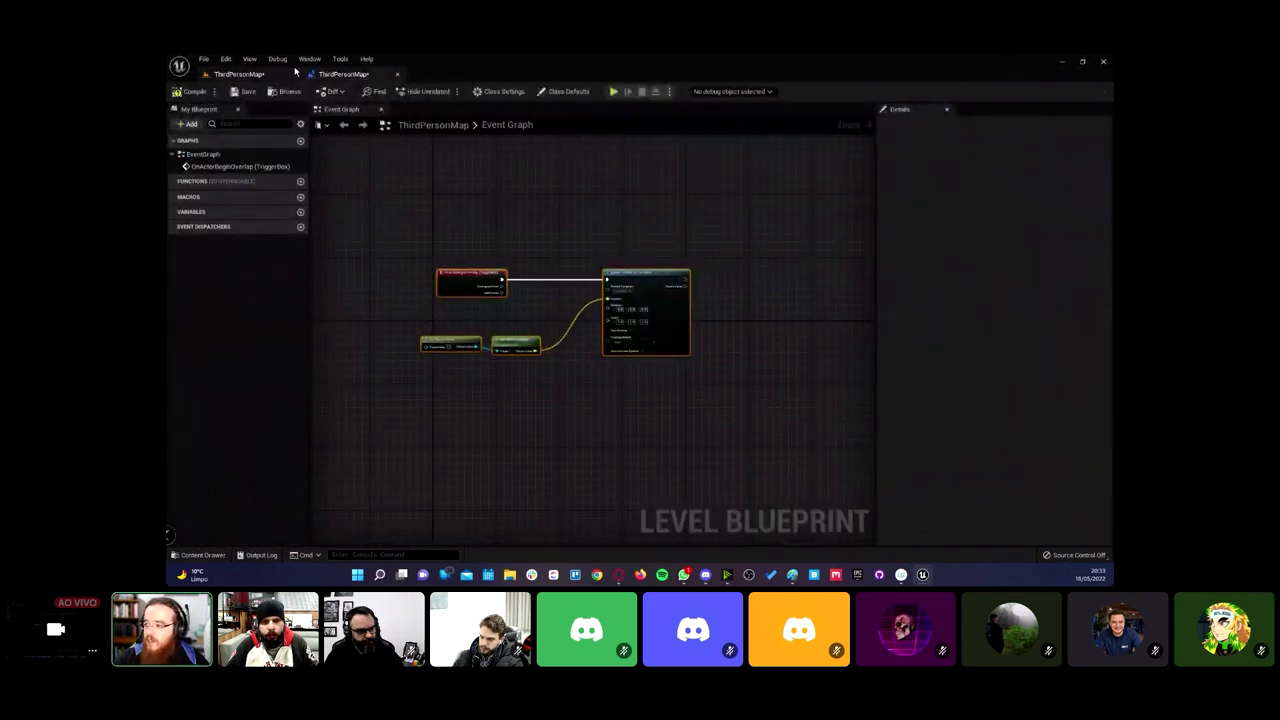
drag(417, 231, 674, 449)
key(Delete)
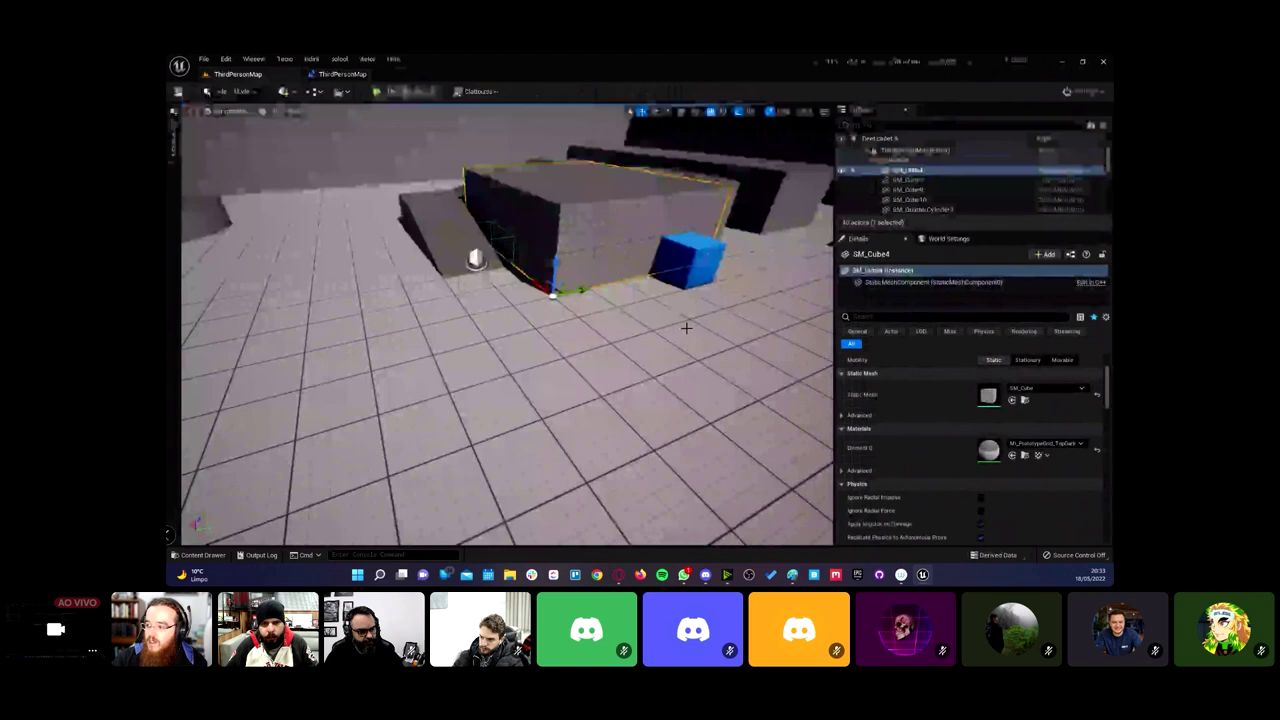
Step: Back in the ThirdPersonMap level, deselect the cube and open the Content Drawer with Ctrl+Space
click(238, 74)
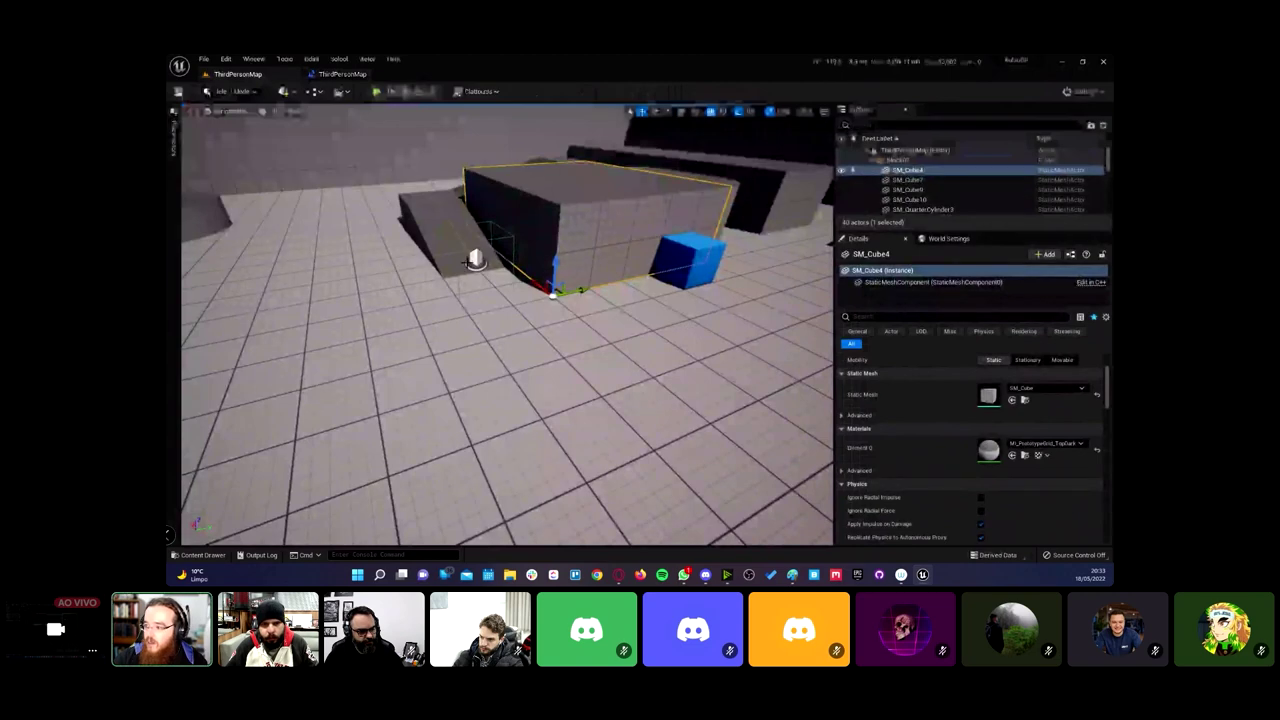
key(Escape)
mouse_move(517, 317)
right_down()
mouse_move(560, 300)
mouse_move(640, 300)
mouse_move(629, 300)
right_up()
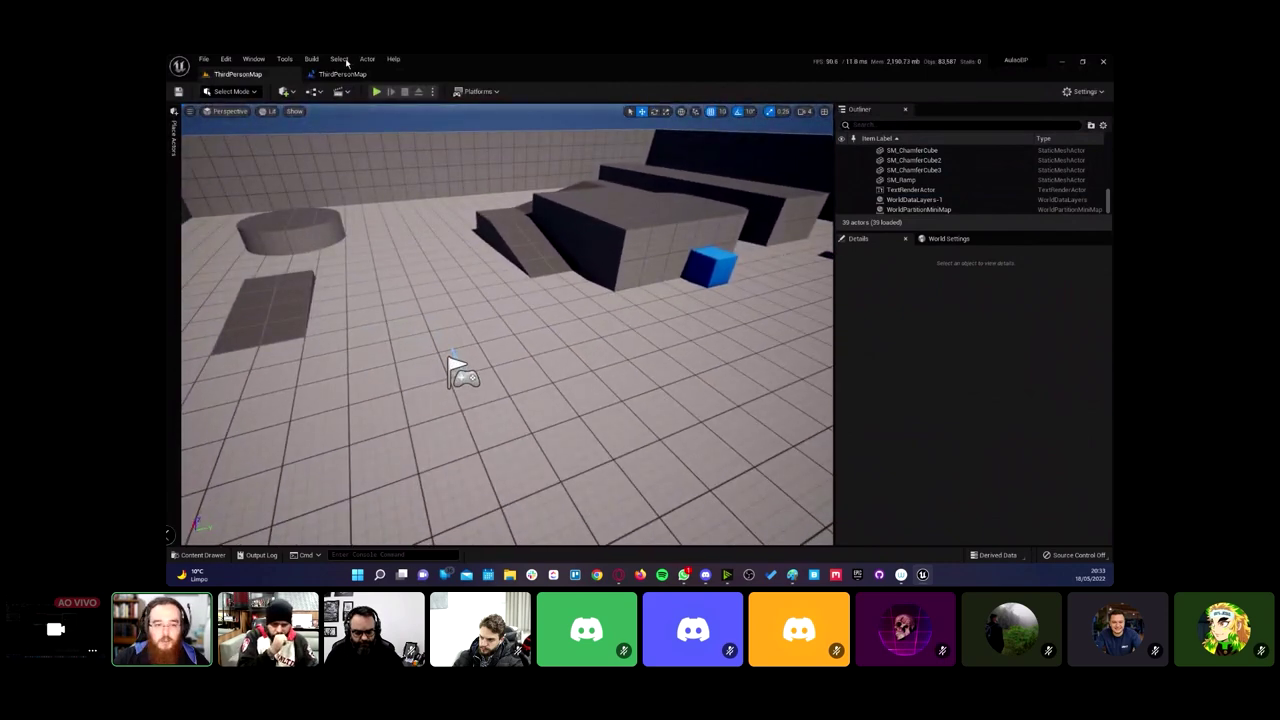
right_drag(535, 245, 535, 229)
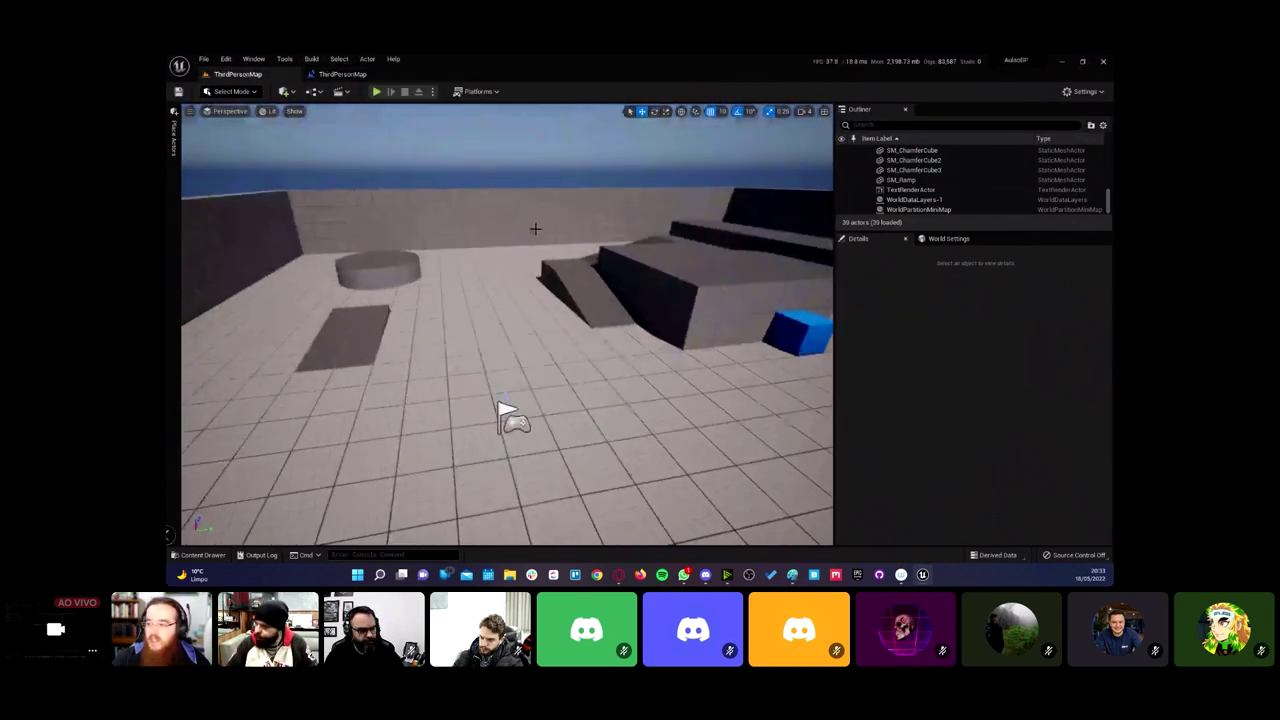
key(ctrl+space)
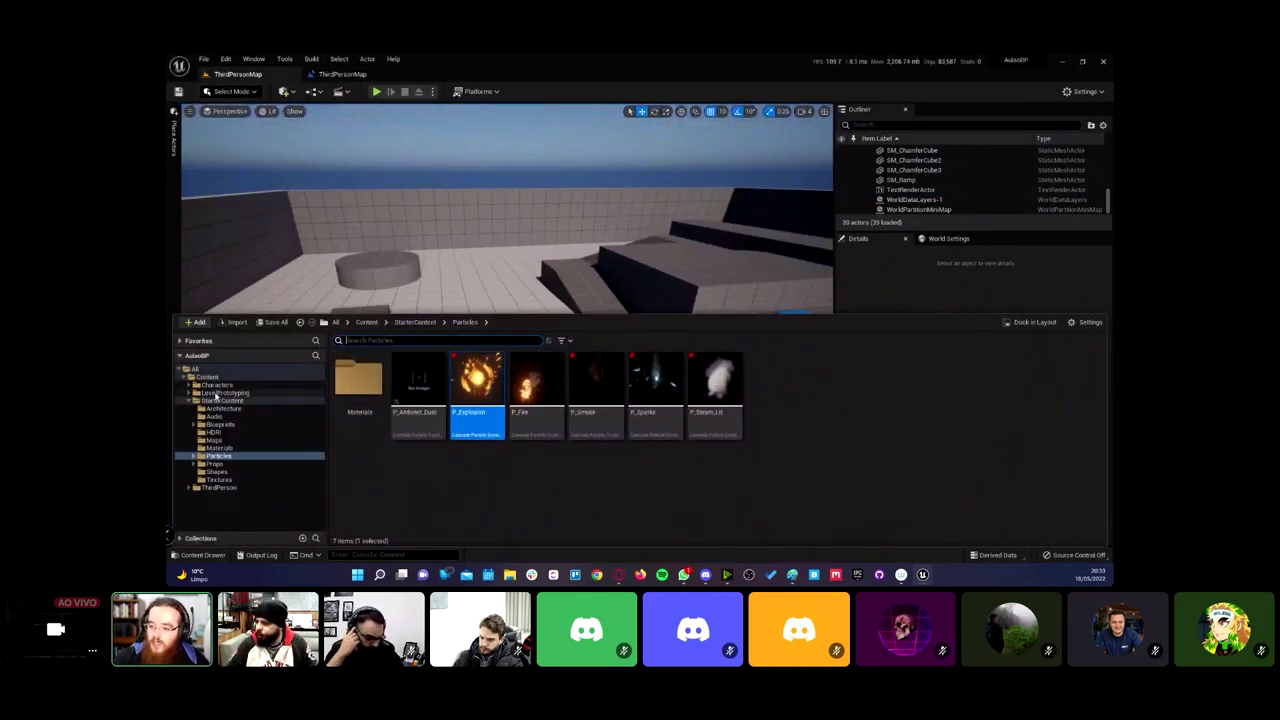
Step: Collapse StarterContent and start a new Blueprint Class in the top-level Content folder
double_click(218, 400)
click(208, 378)
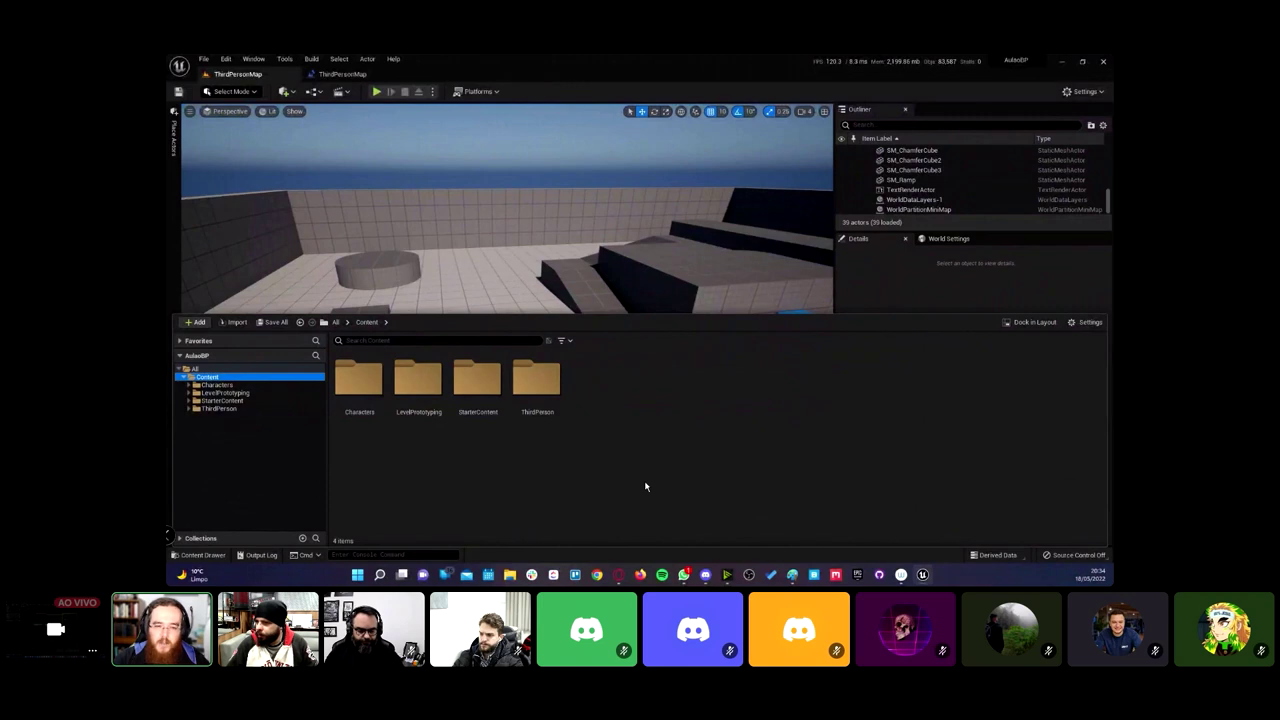
right_click(611, 421)
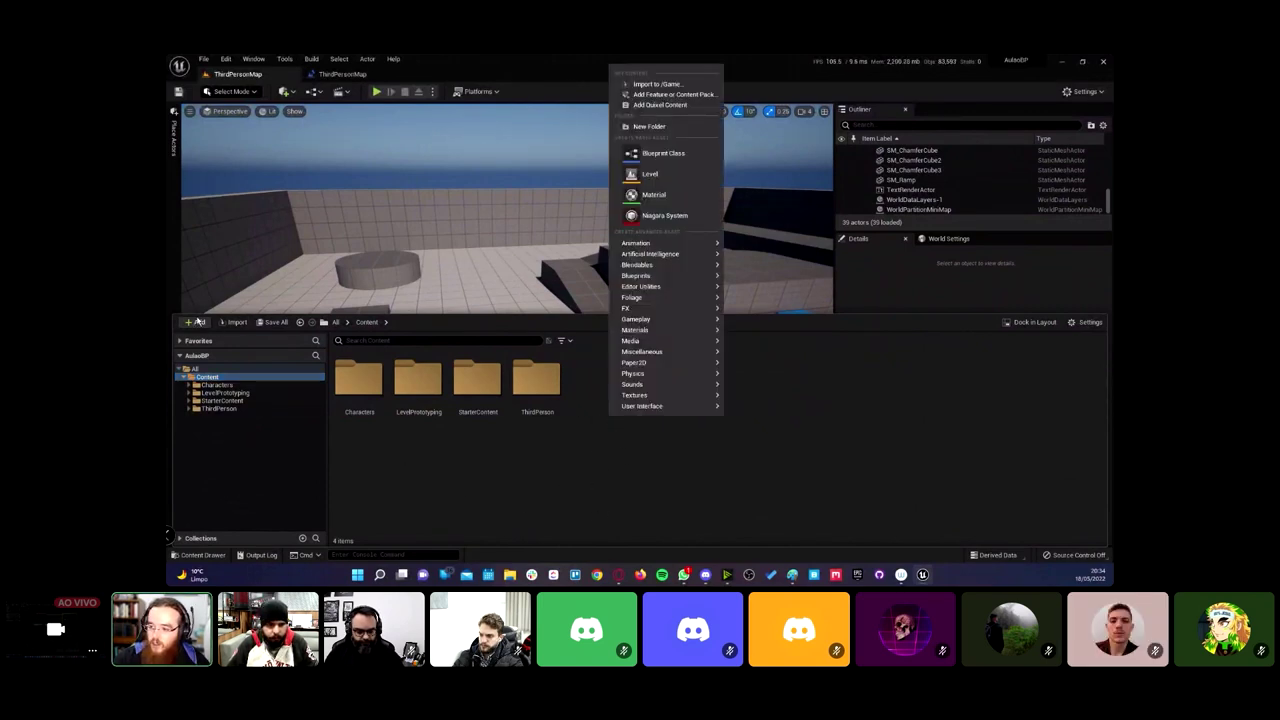
mouse_move(690, 395)
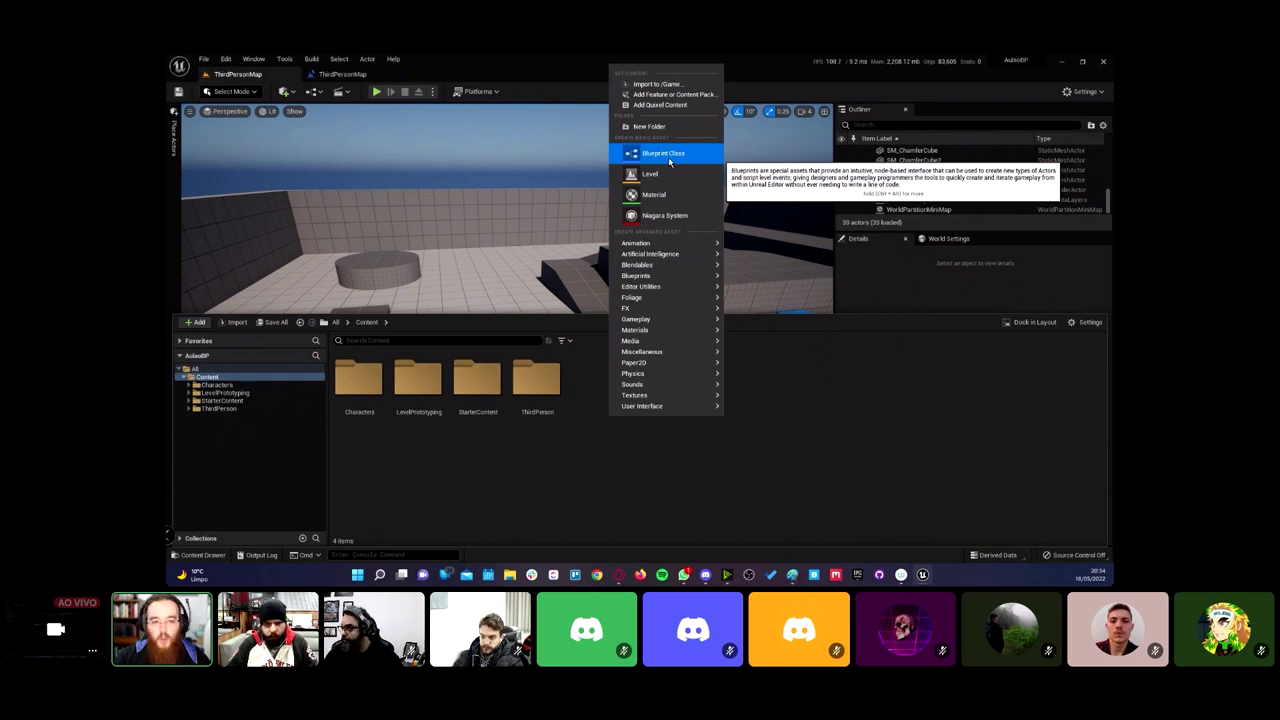
click(669, 158)
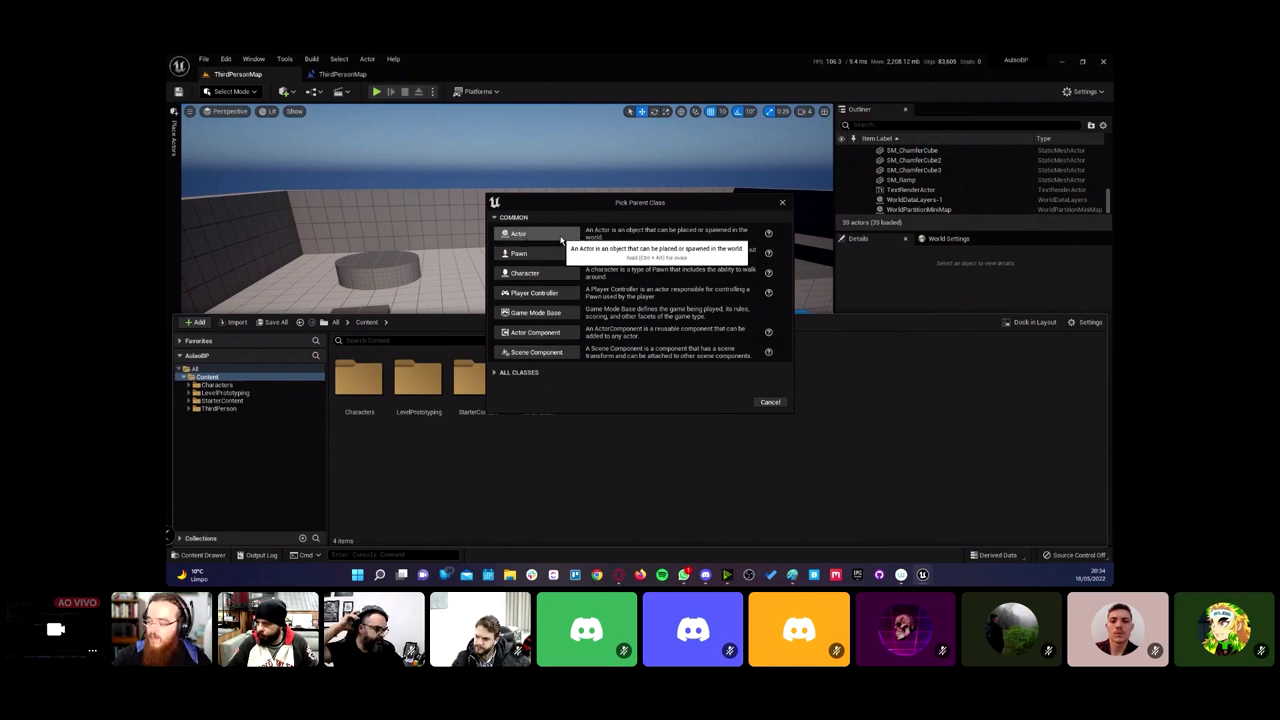
Step: Pick Actor as the parent class and name the new Blueprint AtorTest
drag(557, 202, 674, 243)
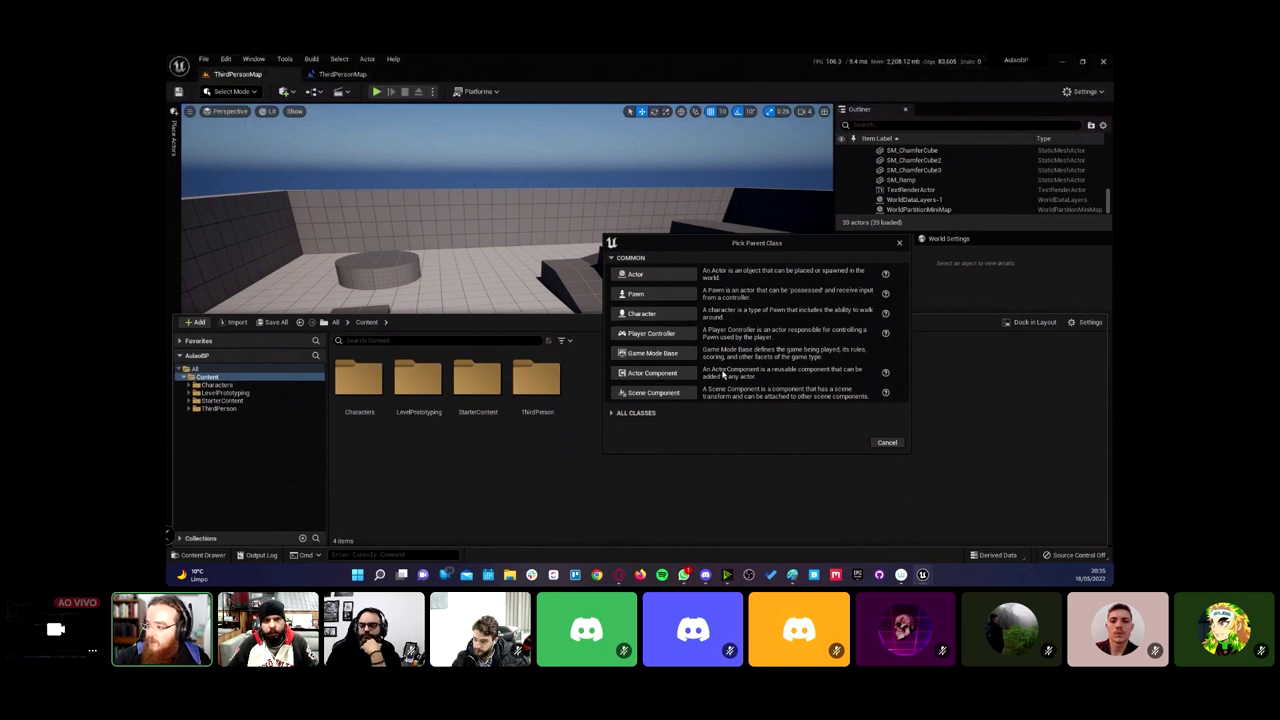
click(652, 278)
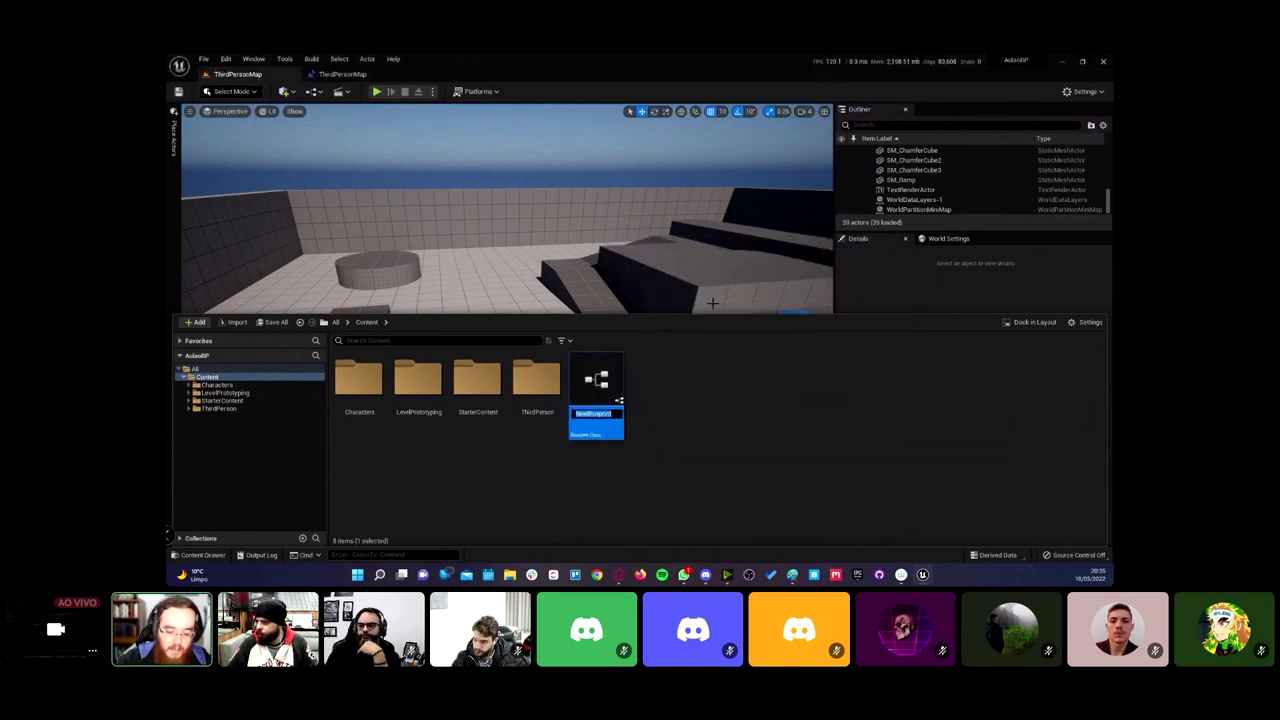
key(Return)
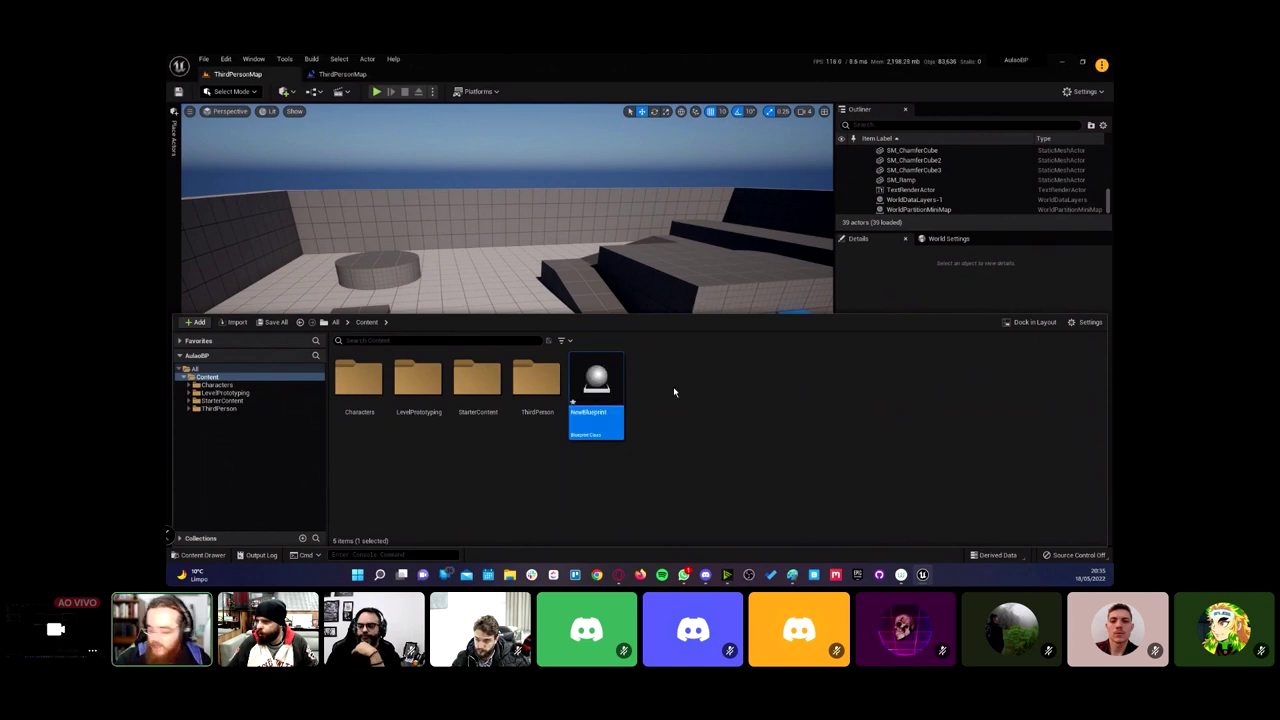
key(F2)
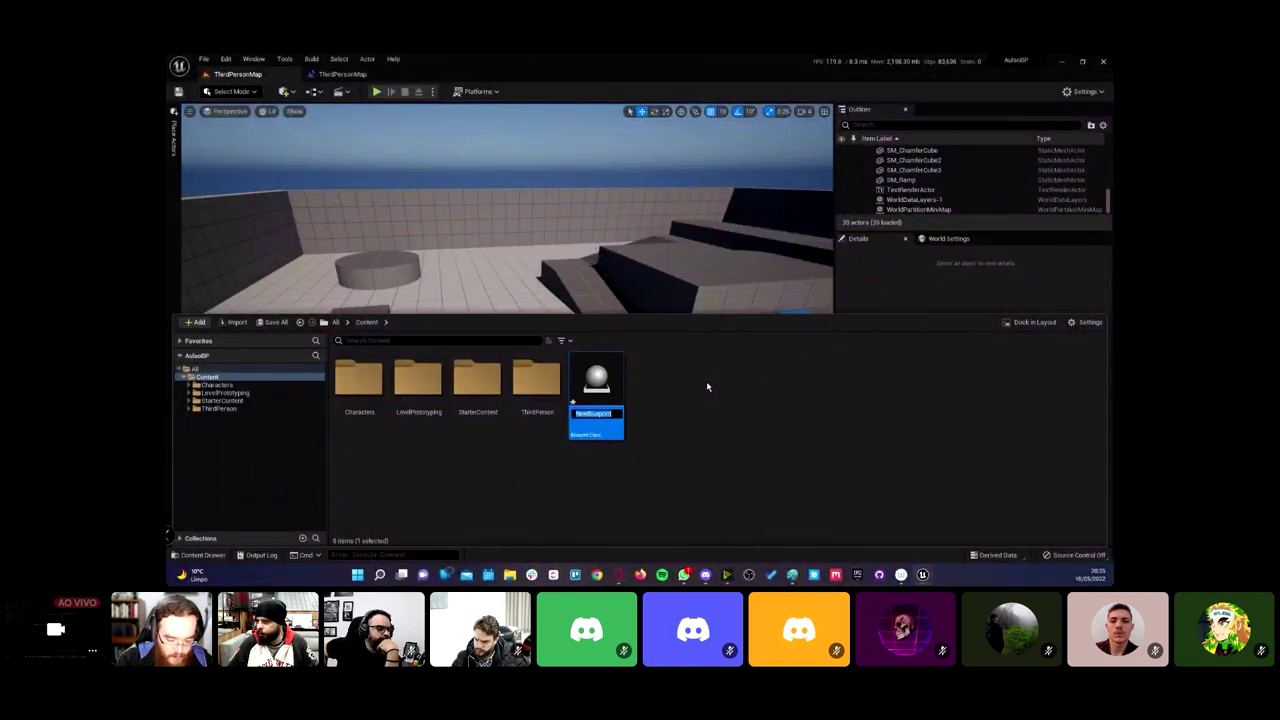
text(AtorTest)
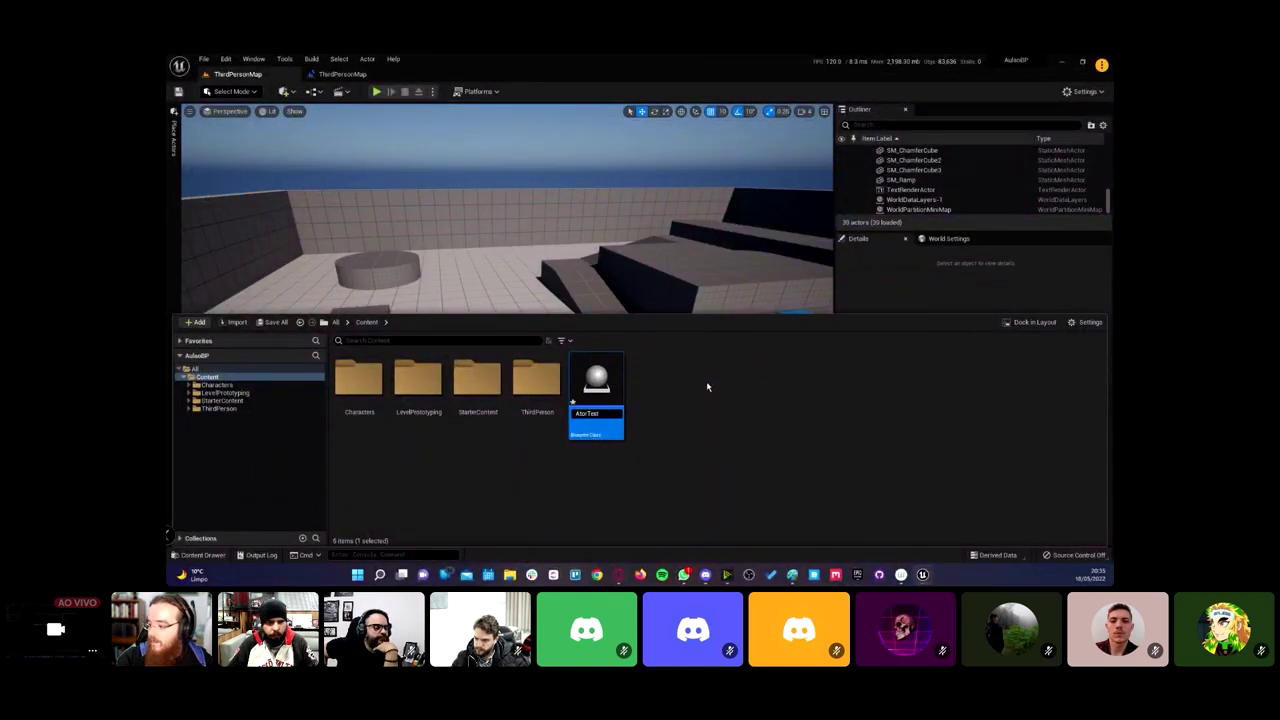
key(Return)
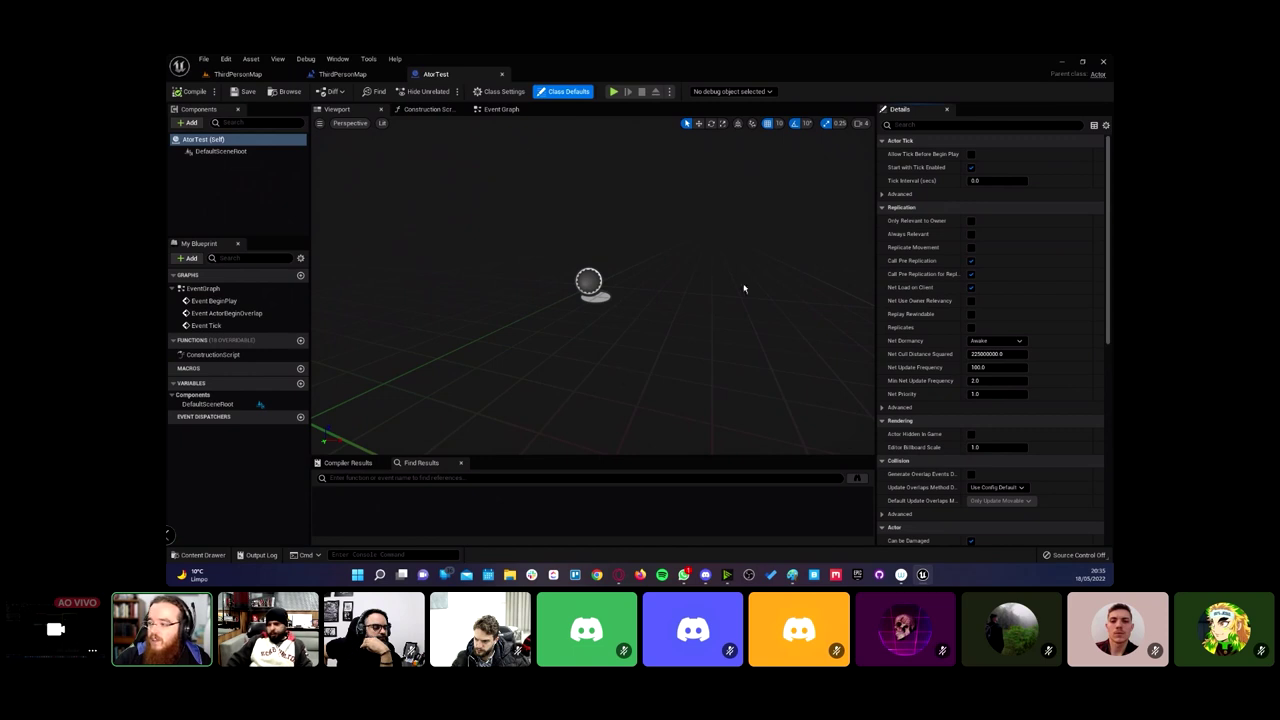
Step: Browse AtorTest's Construction Script and Event Graph tabs
click(428, 109)
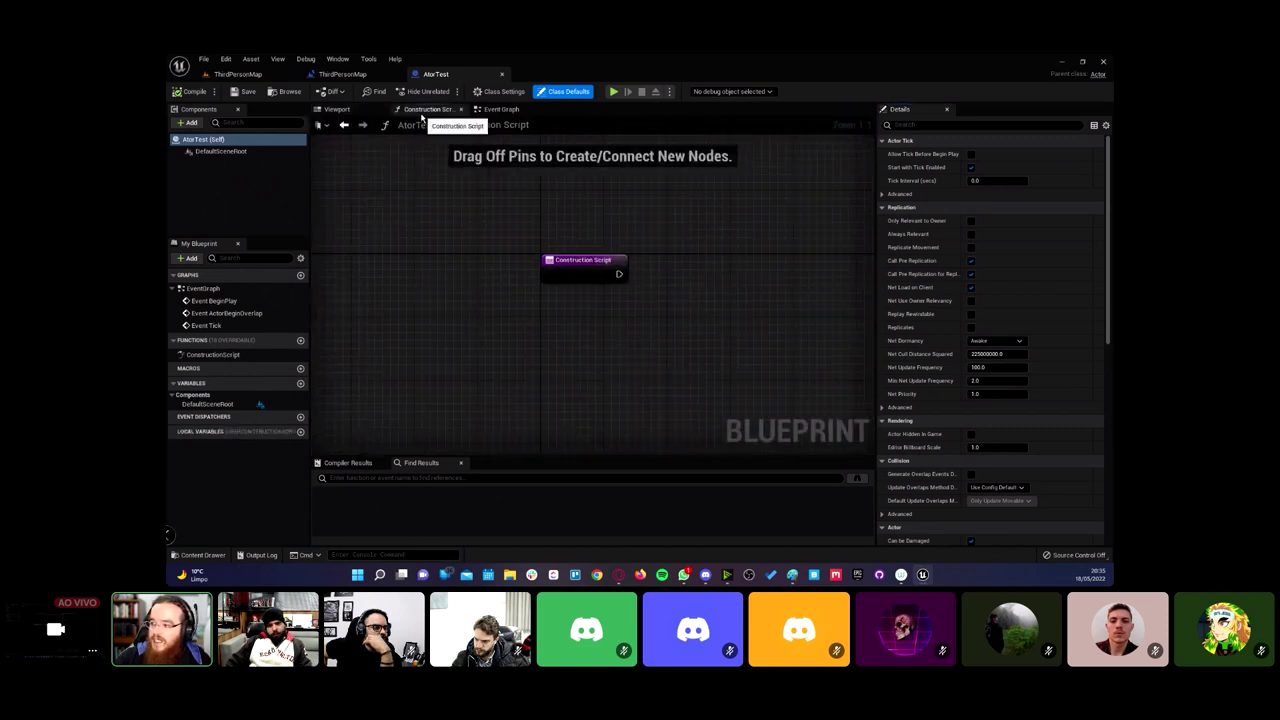
click(501, 109)
click(336, 109)
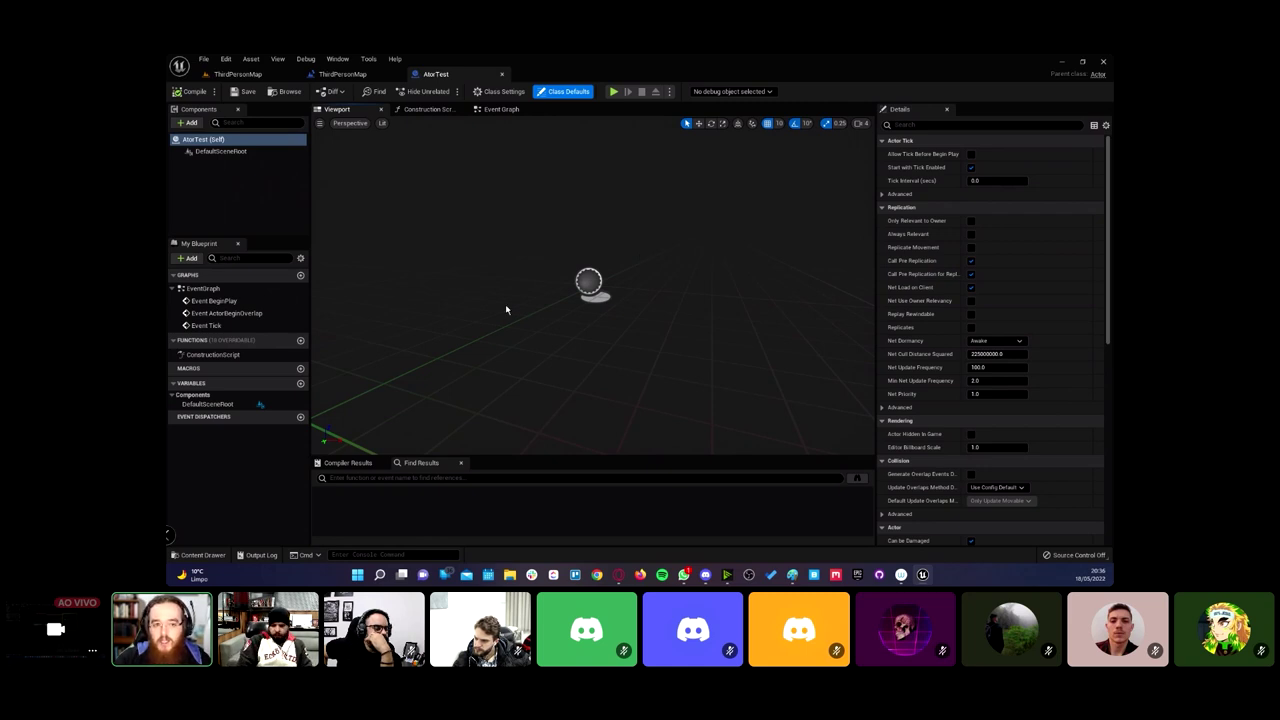
click(428, 109)
double_click(500, 125)
click(501, 109)
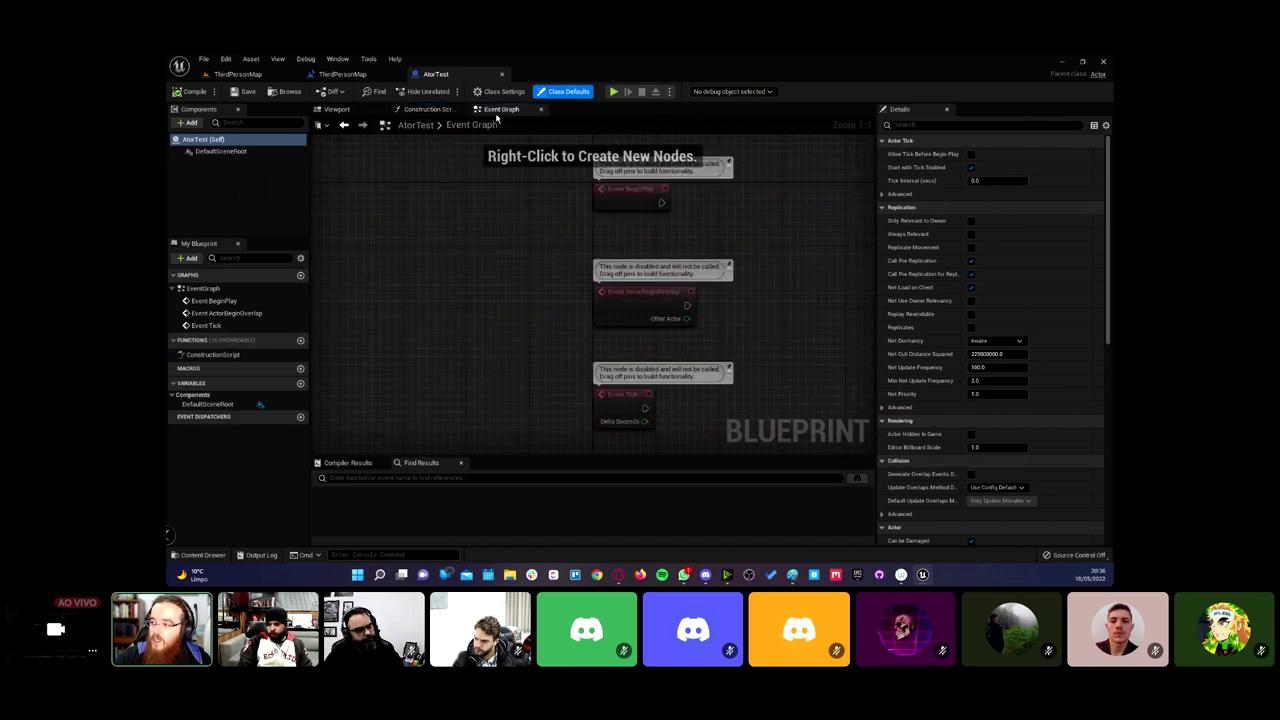
click(428, 109)
right_drag(595, 211, 460, 177)
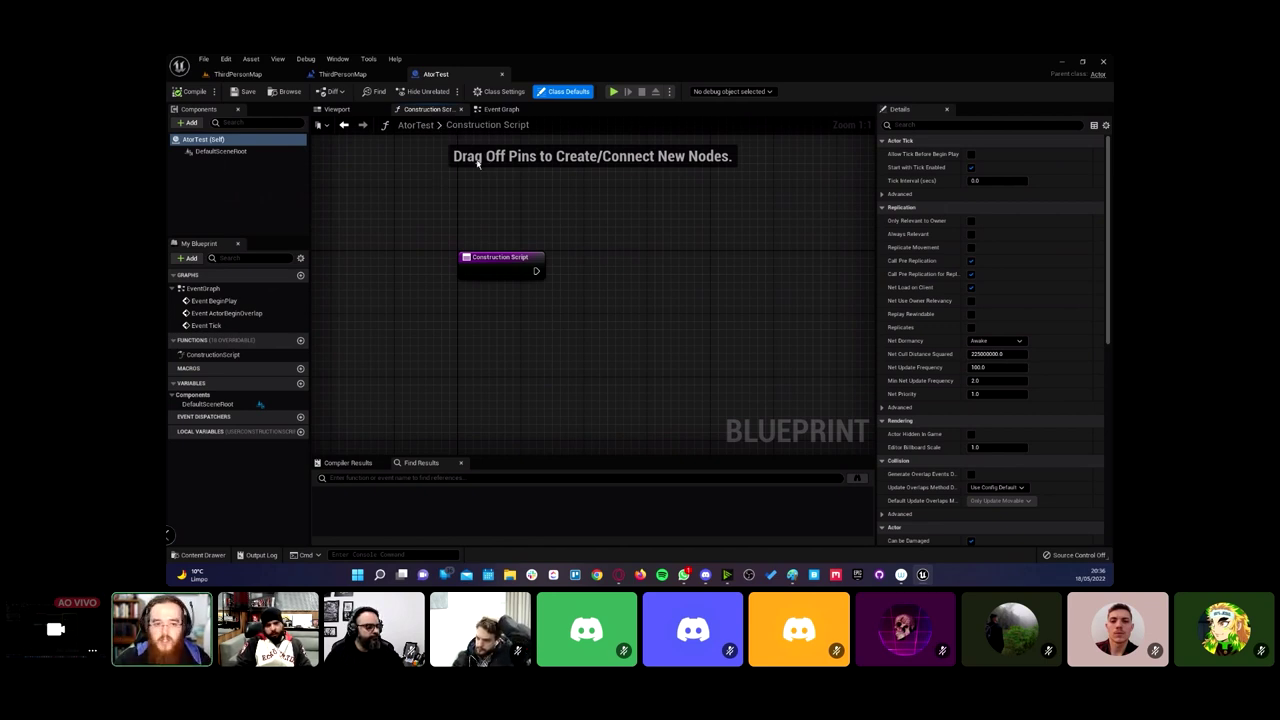
Step: Look over the three default events in the Event Graph, then return to the 3D Viewport
click(500, 109)
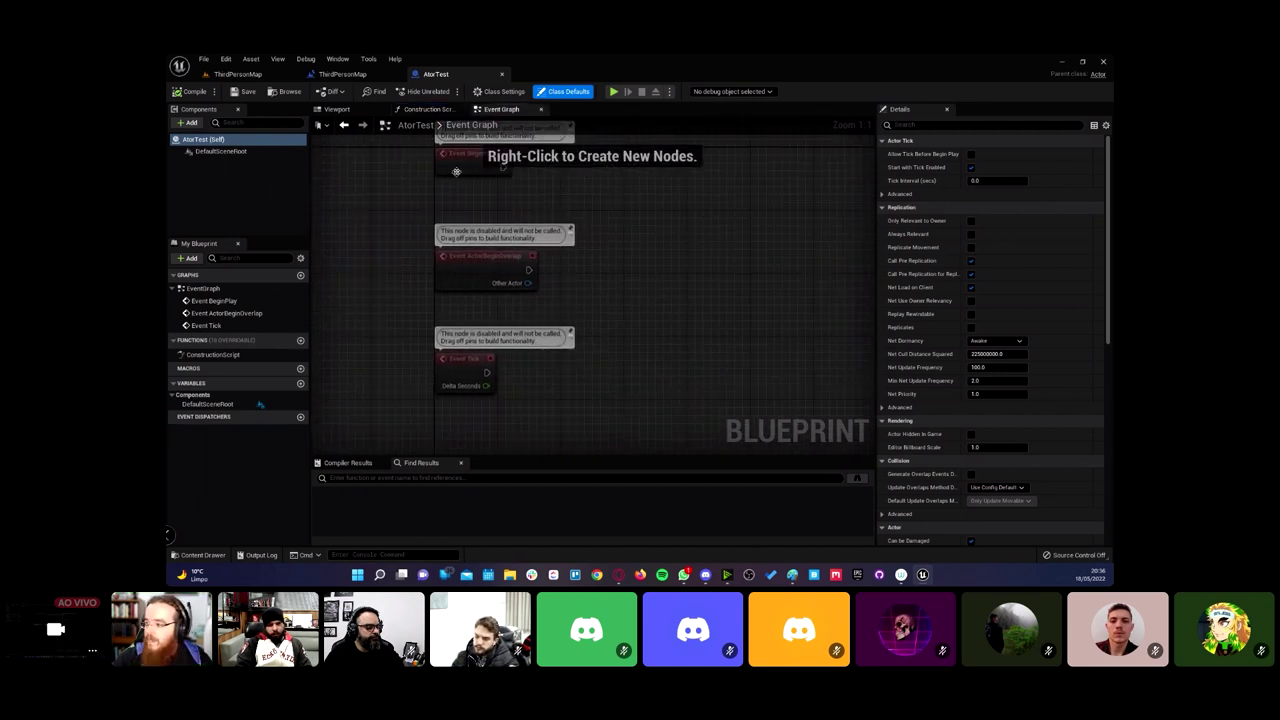
drag(371, 163, 577, 403)
click(639, 253)
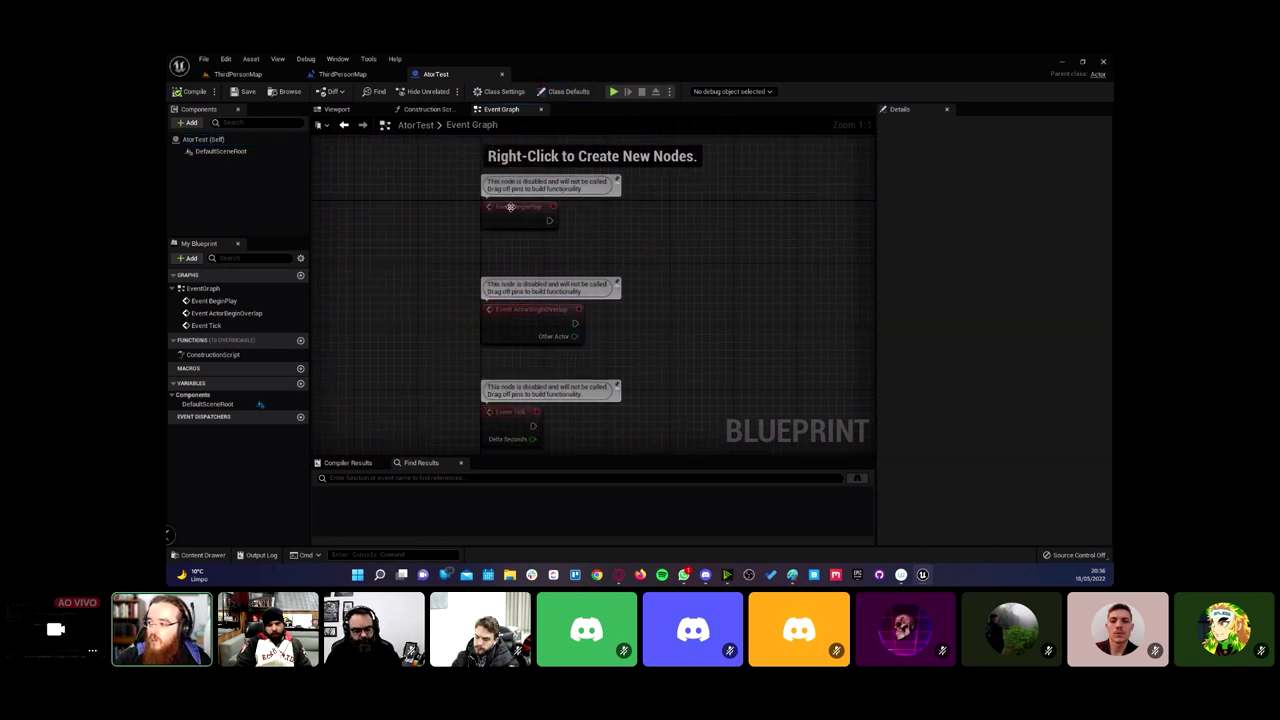
right_drag(451, 310, 451, 240)
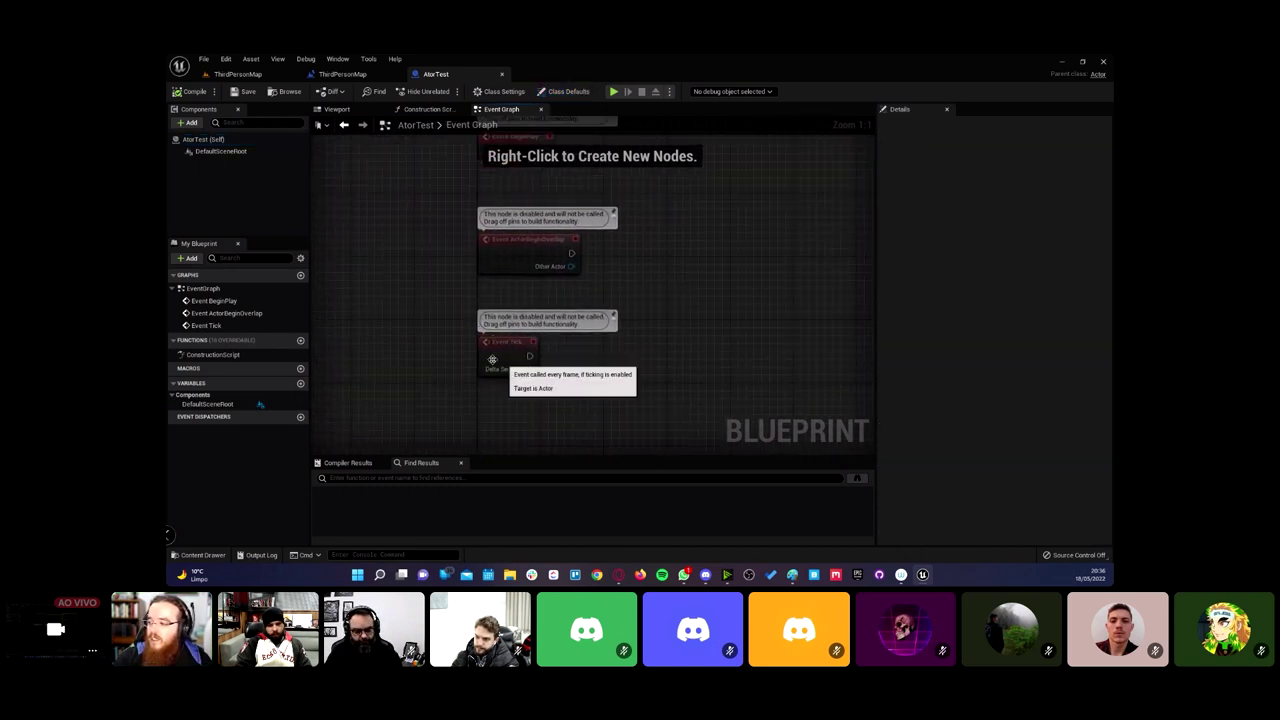
right_drag(446, 188, 448, 240)
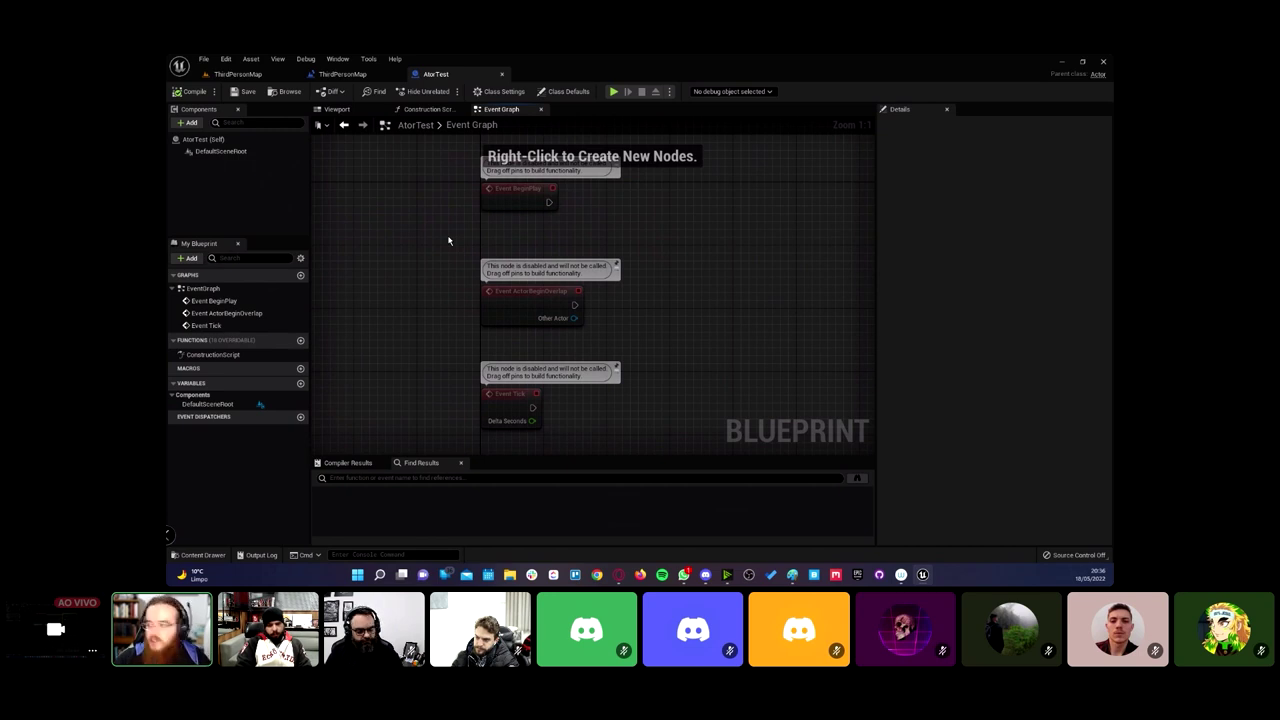
right_drag(448, 240, 431, 209)
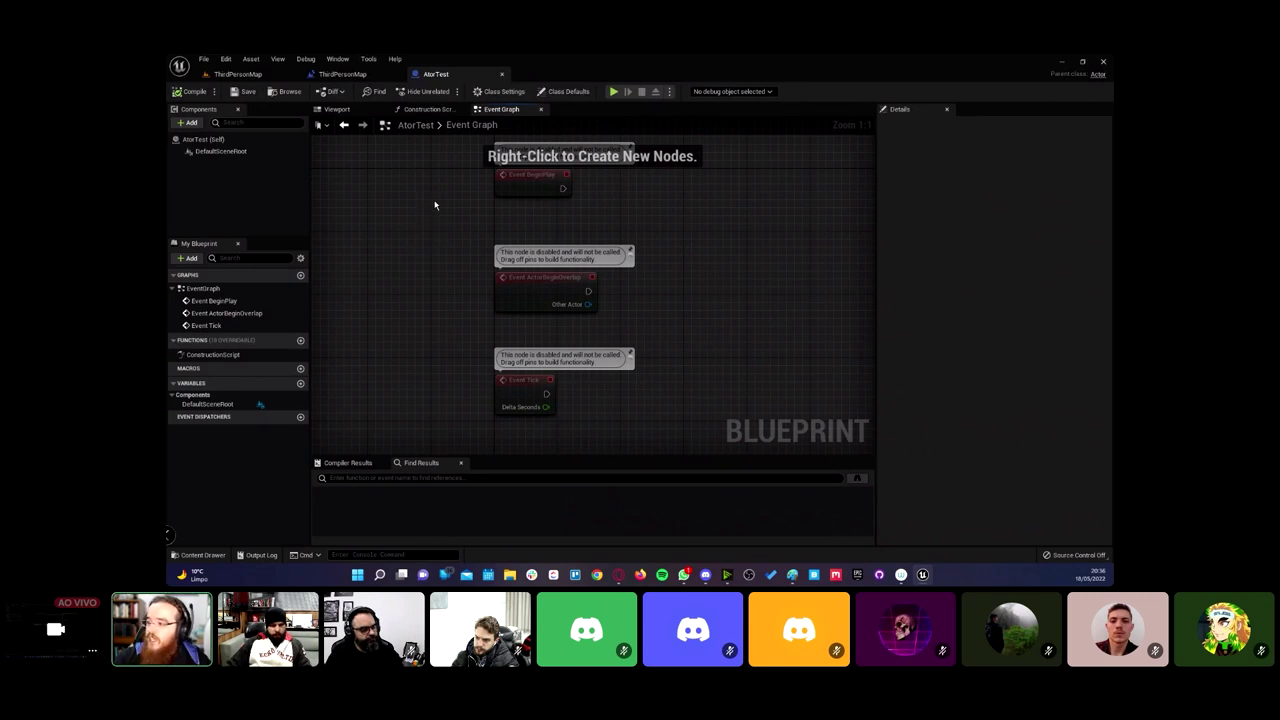
right_drag(434, 205, 474, 209)
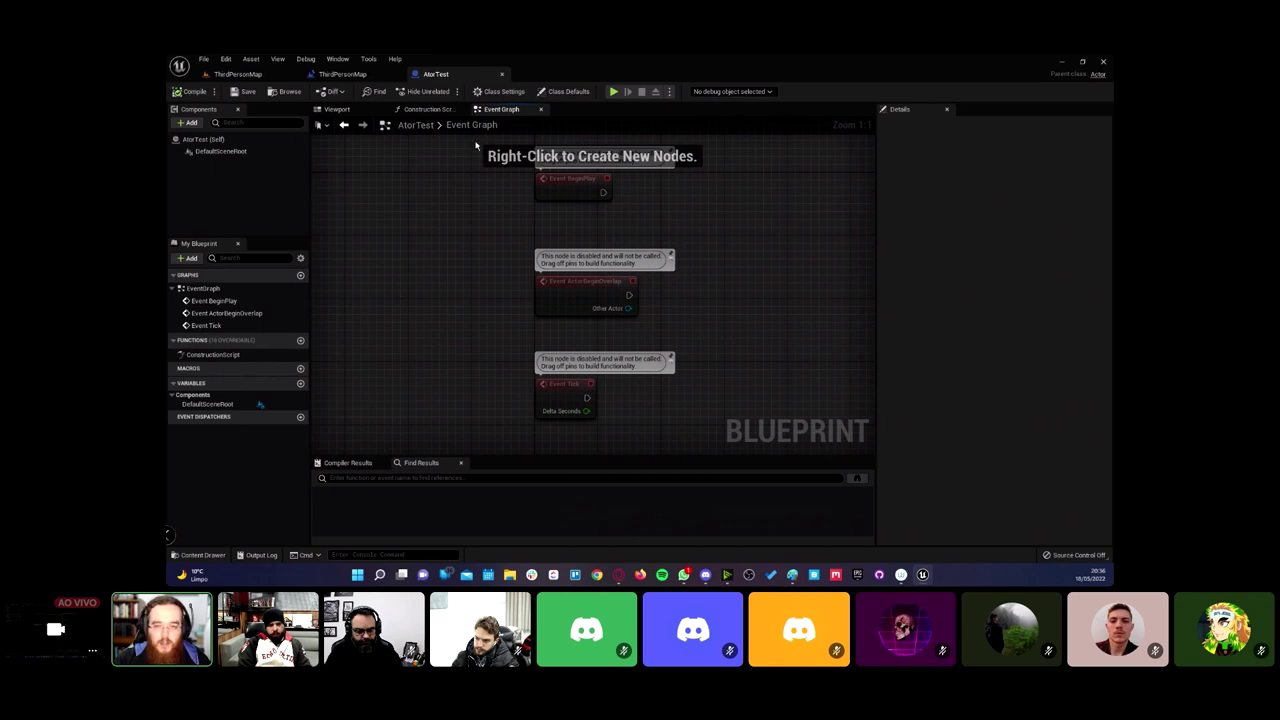
click(338, 109)
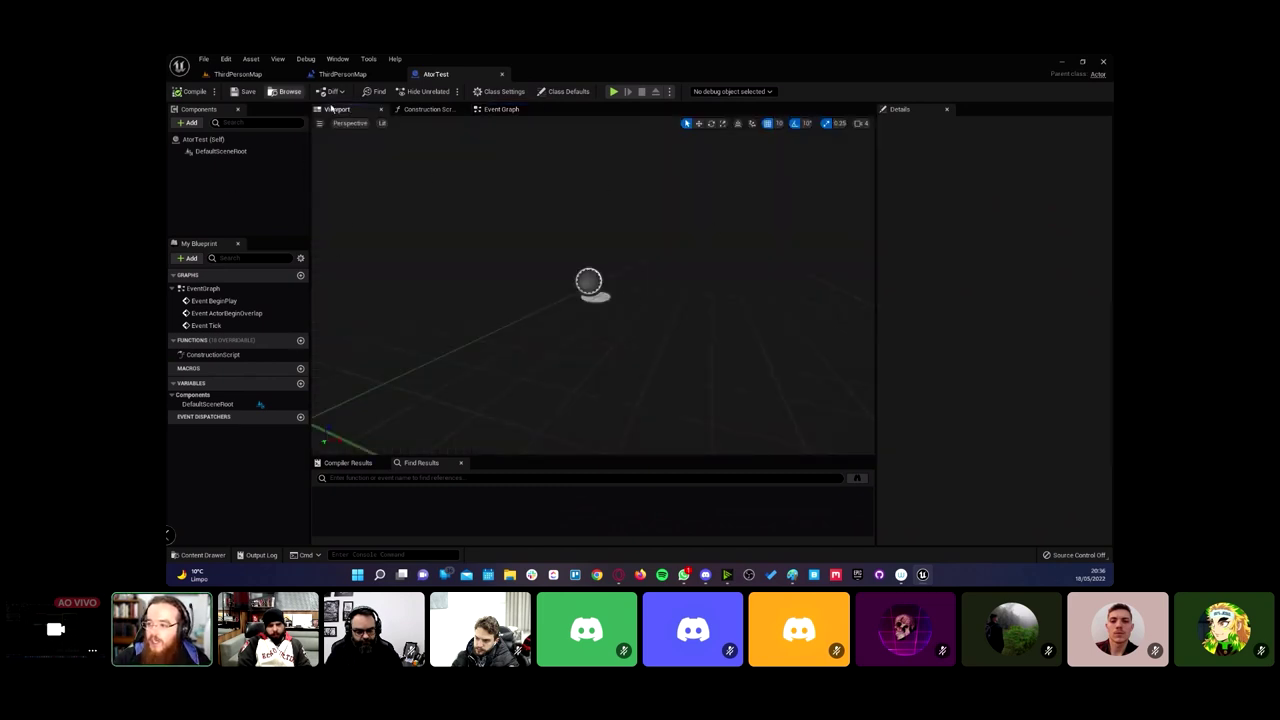
Step: Add a Box Collision component to AtorTest
mouse_move(235, 156)
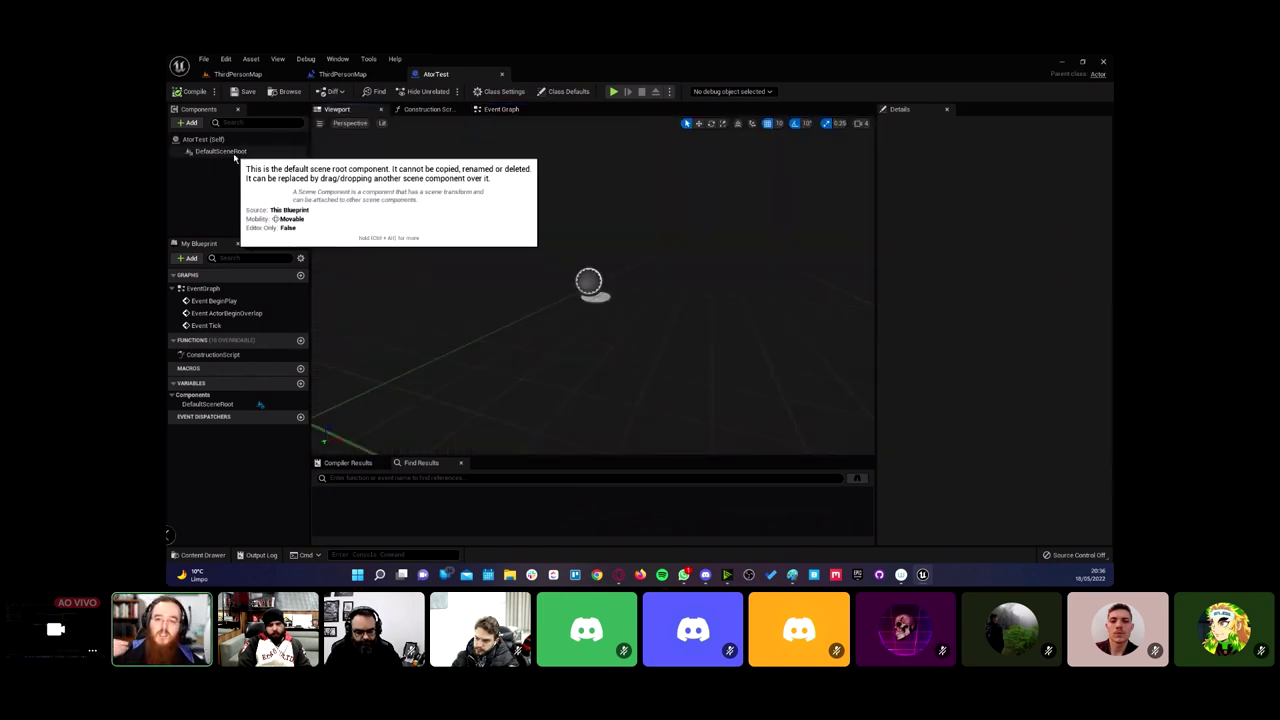
click(193, 125)
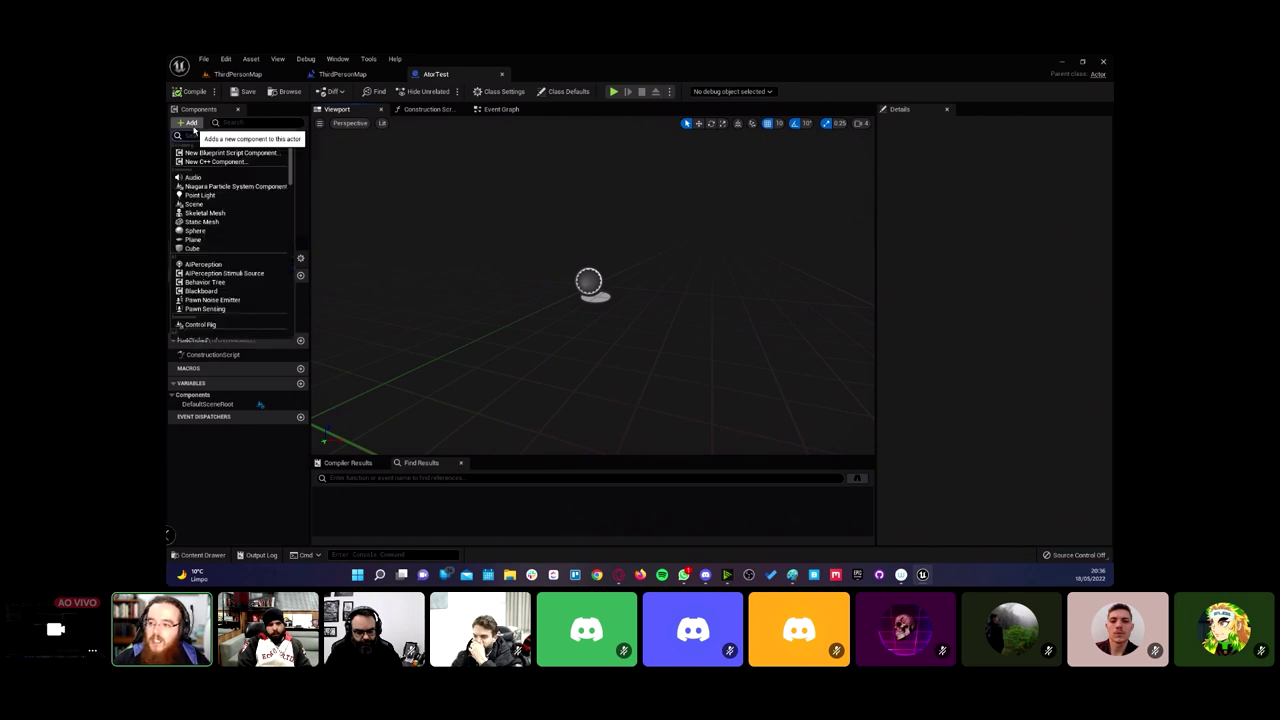
scroll(240, 250, down, 2)
scroll(241, 269, down, 2)
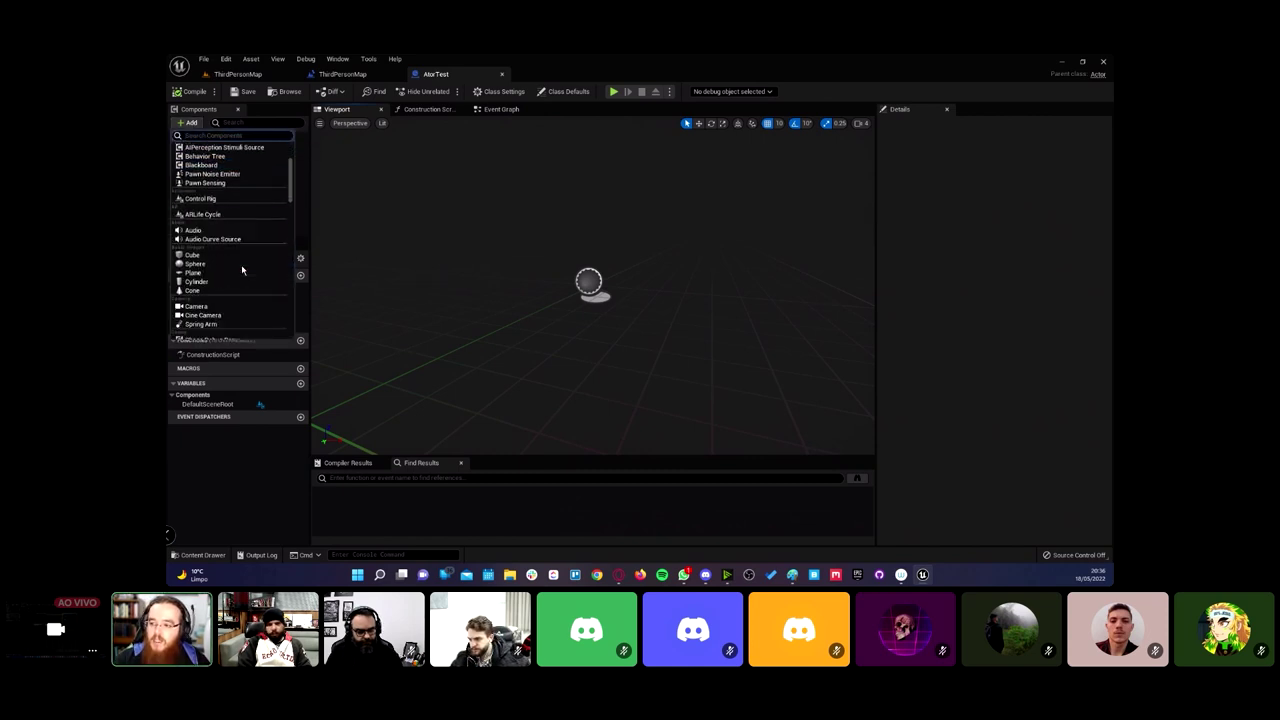
scroll(241, 269, down, 1)
scroll(241, 271, down, 1)
scroll(241, 273, down, 1)
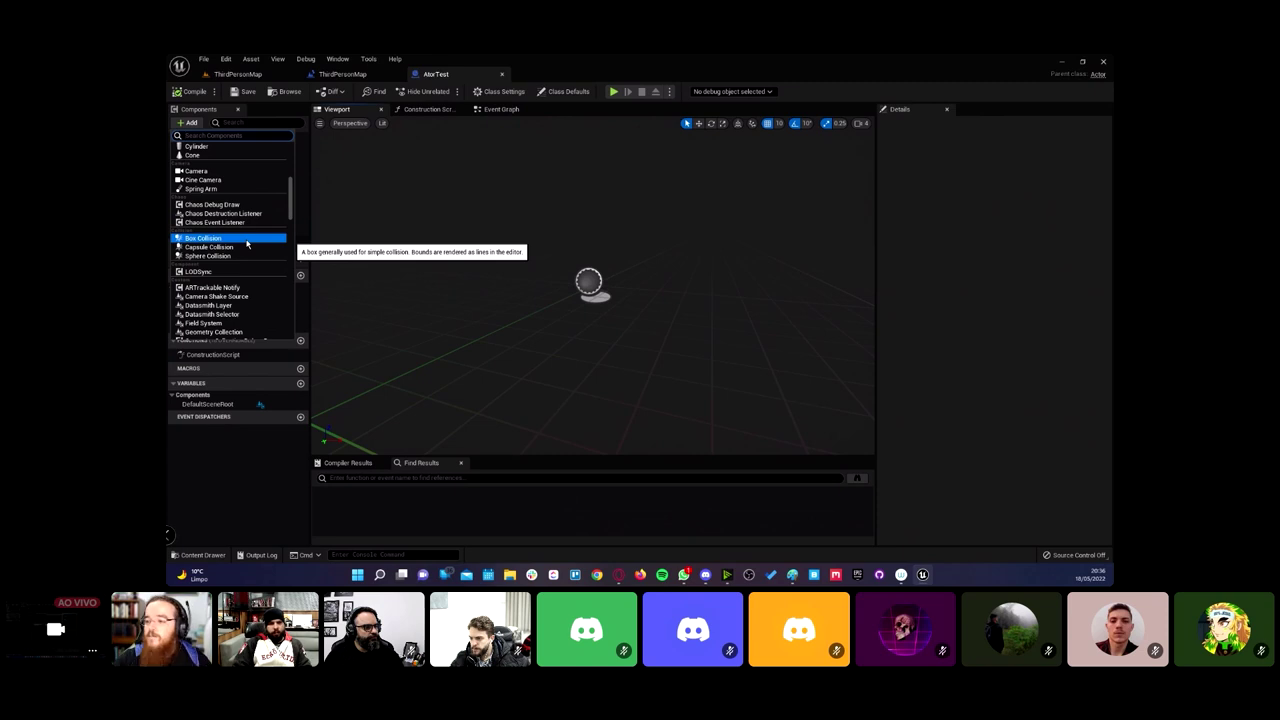
click(247, 243)
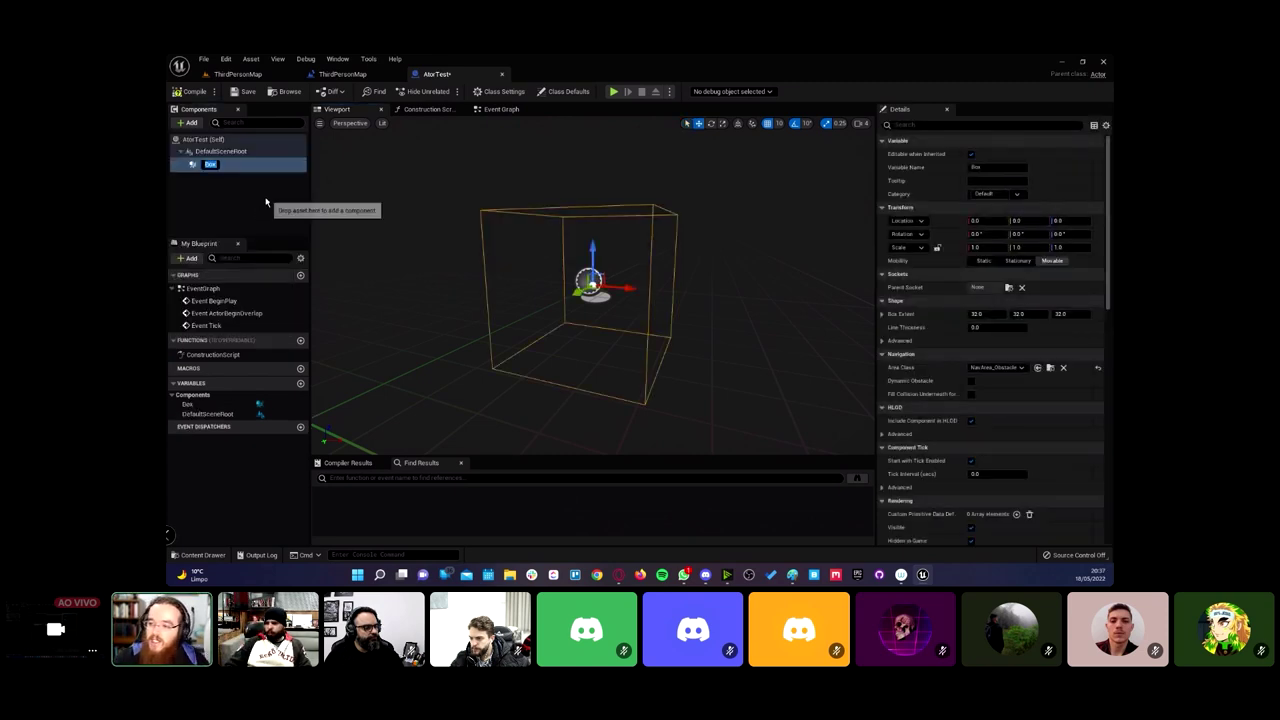
click(268, 188)
click(252, 165)
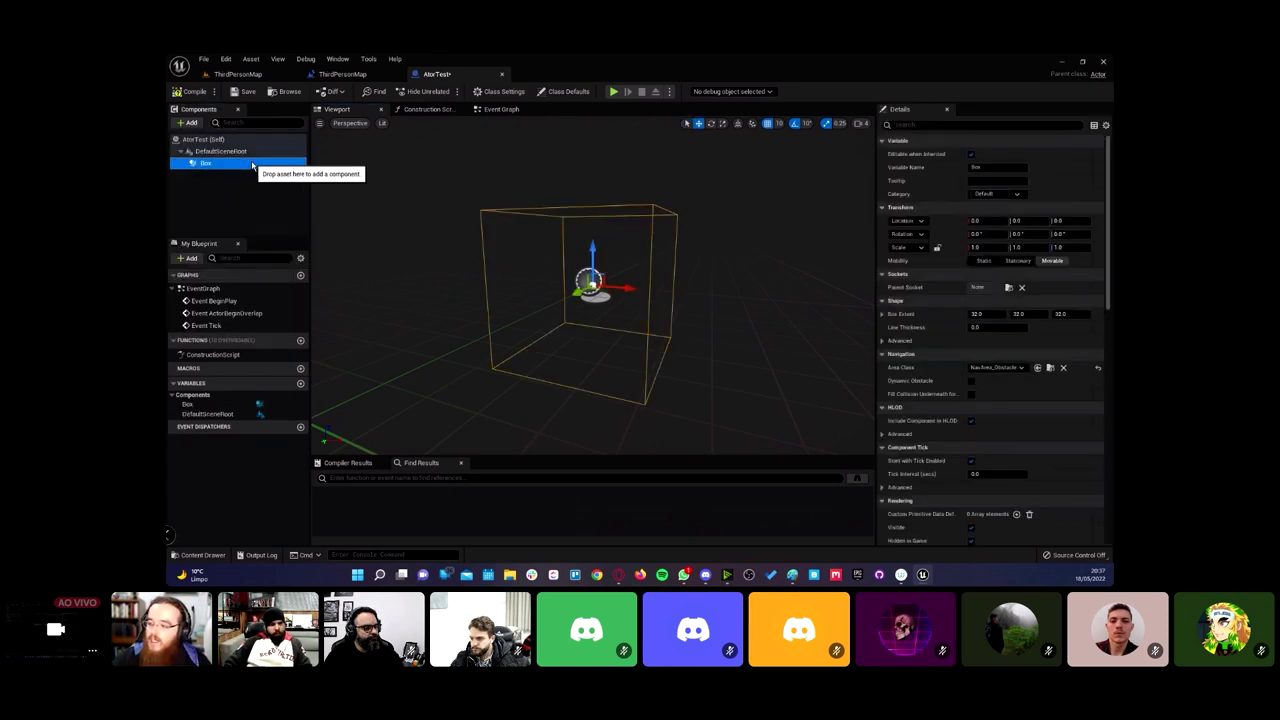
Step: Add a Static Mesh component nested under the Box component
click(187, 122)
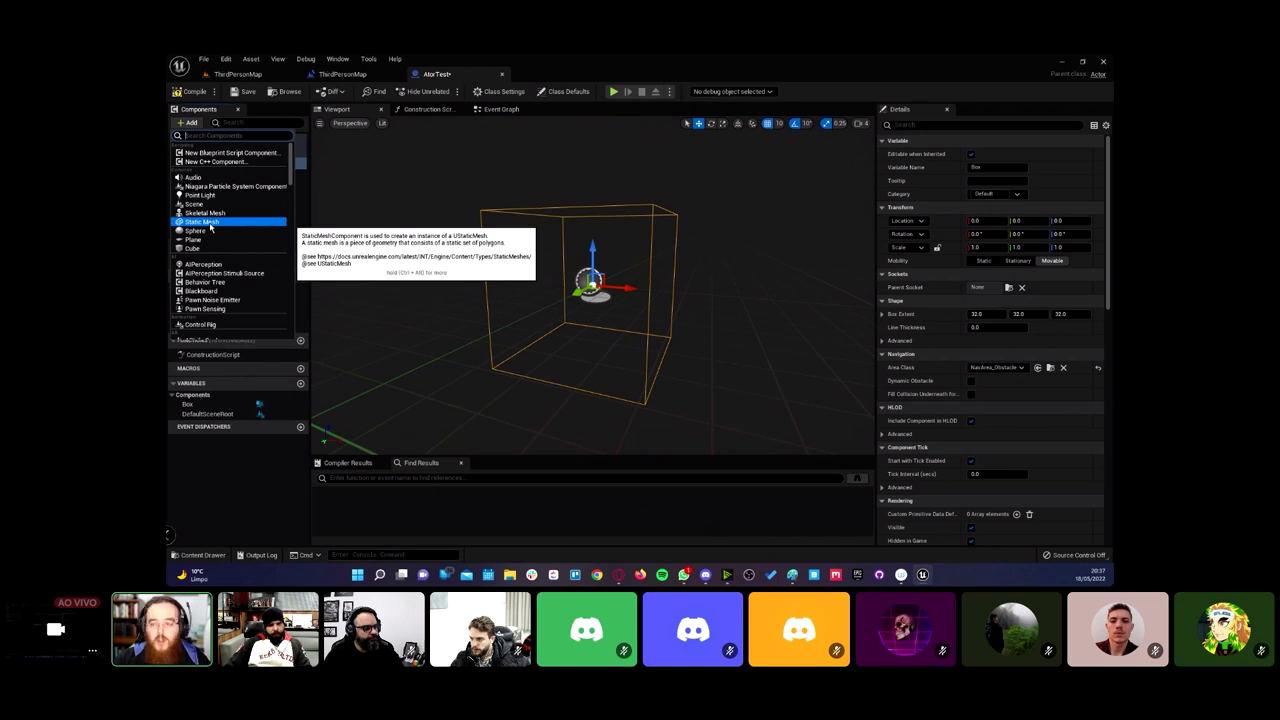
click(210, 226)
click(209, 222)
click(225, 175)
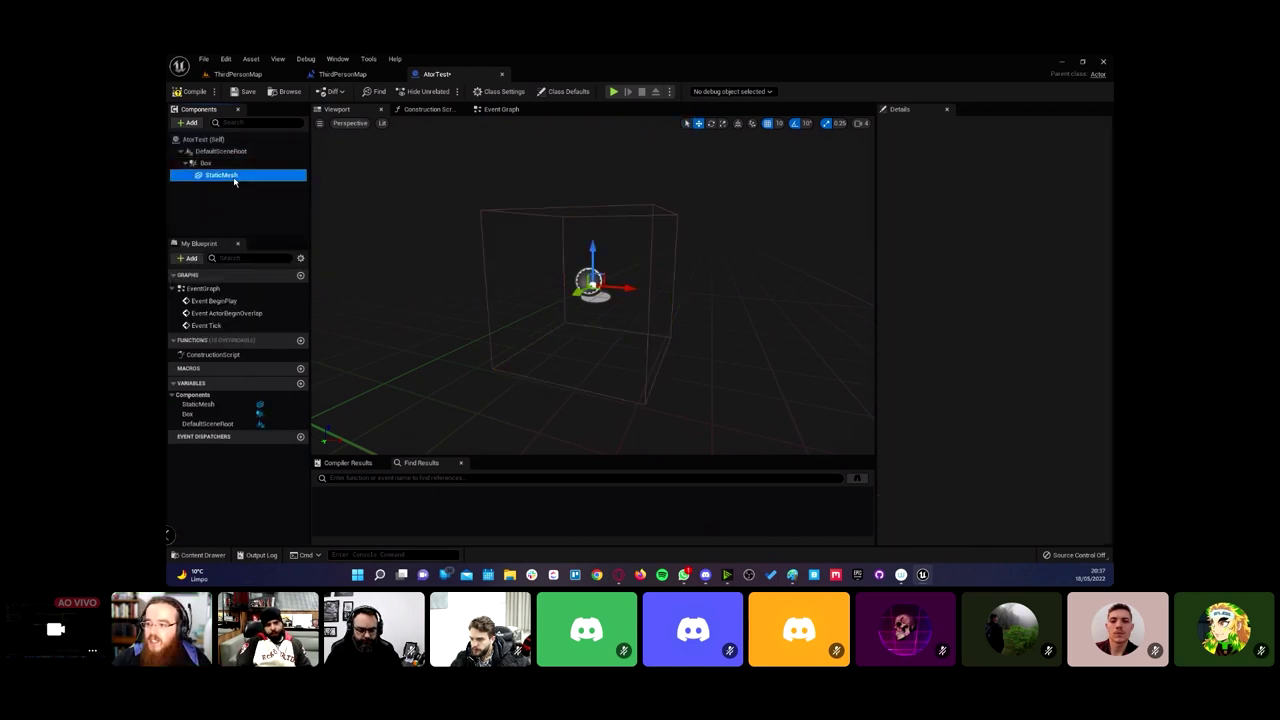
click(239, 190)
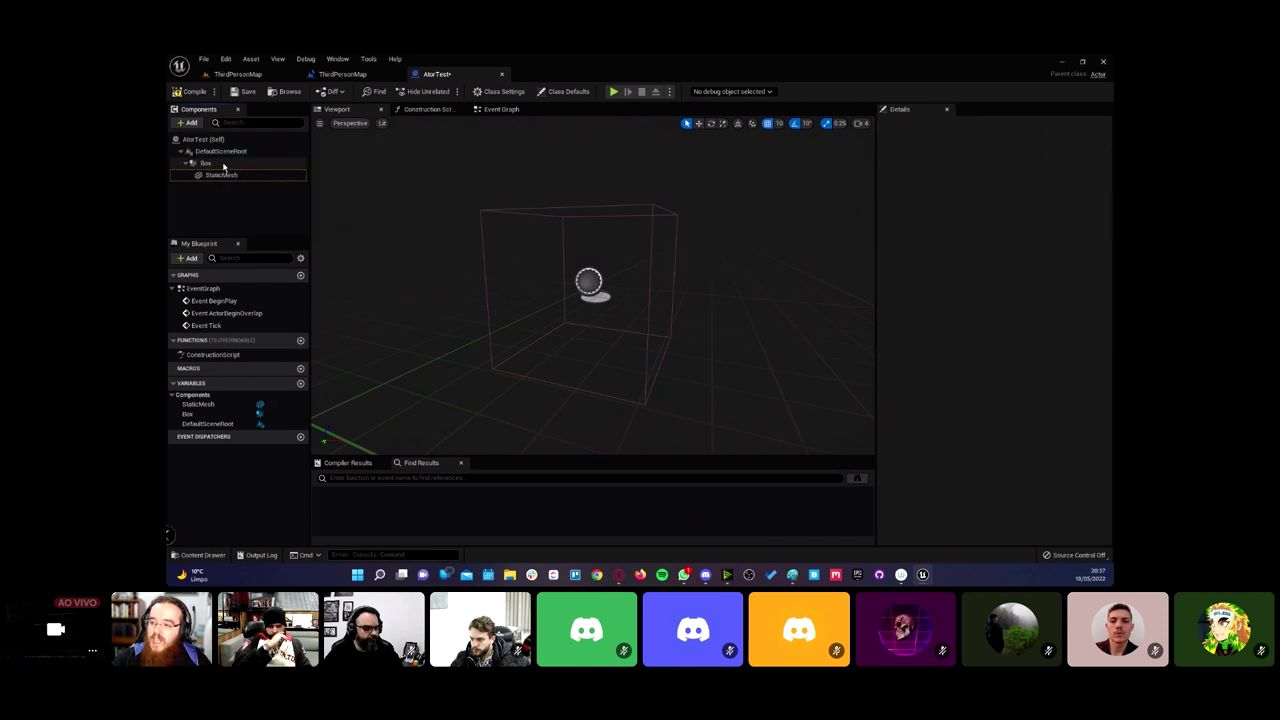
click(220, 151)
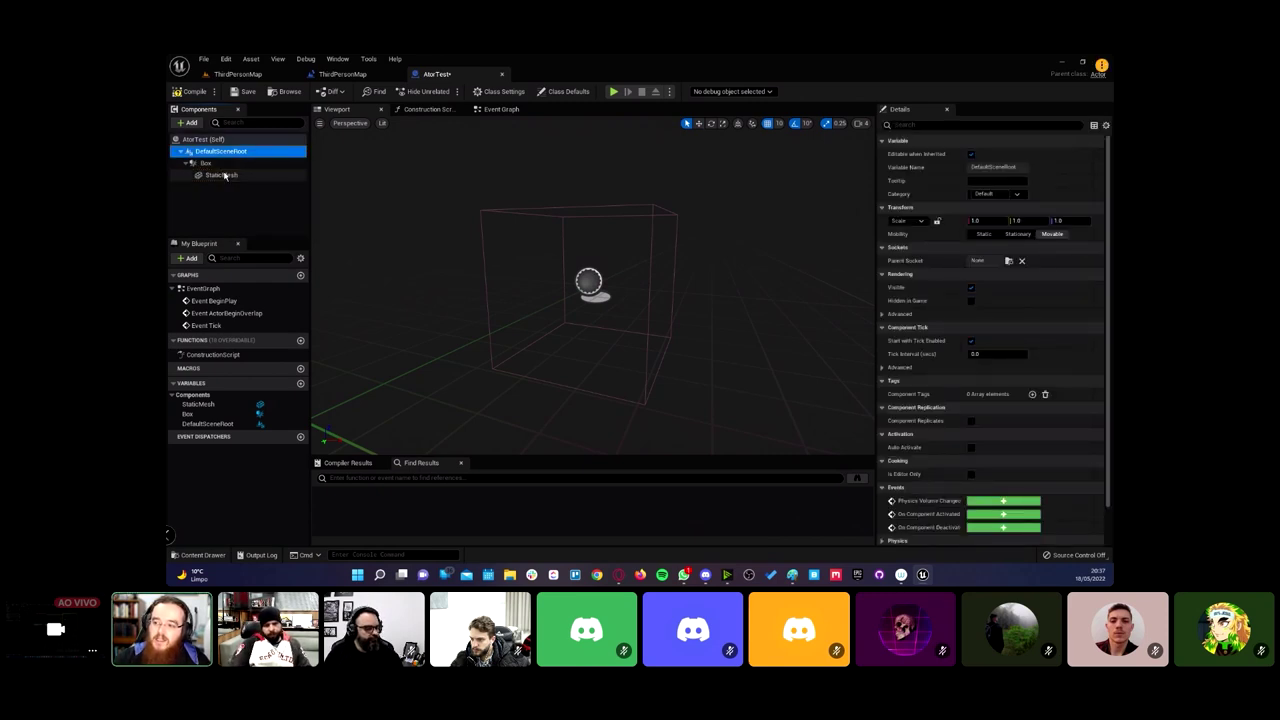
click(218, 163)
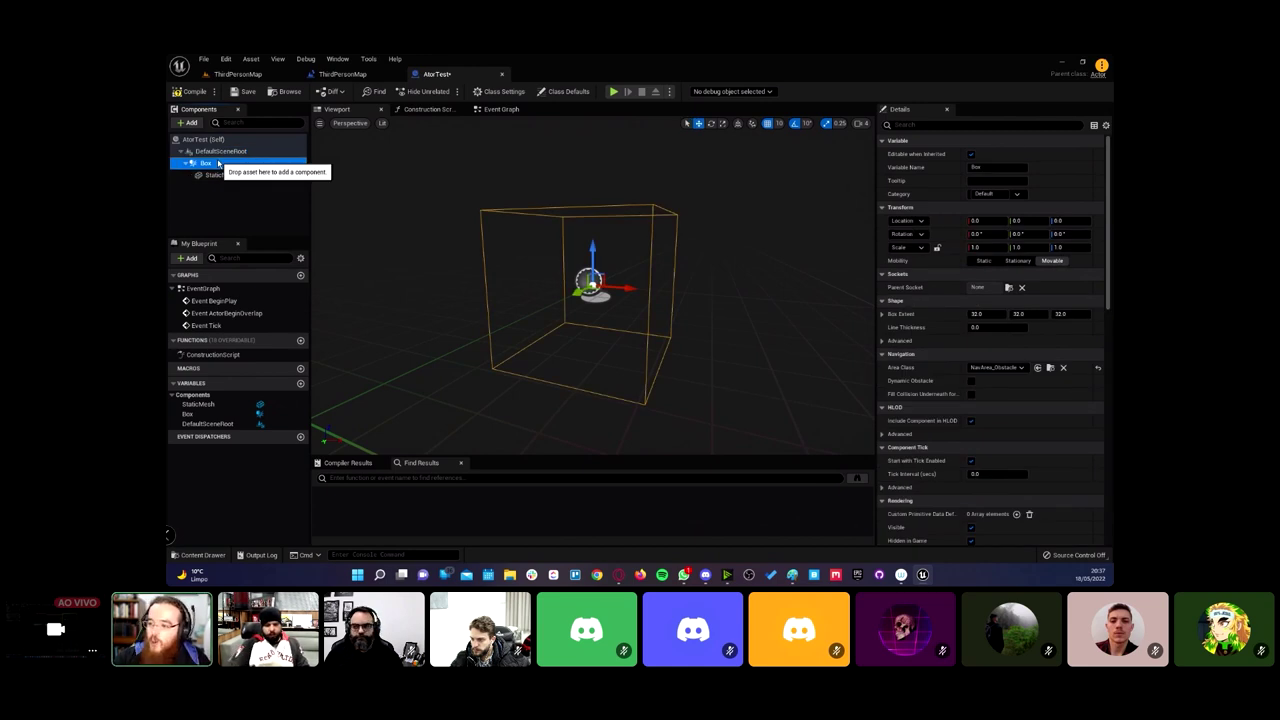
drag(218, 163, 219, 161)
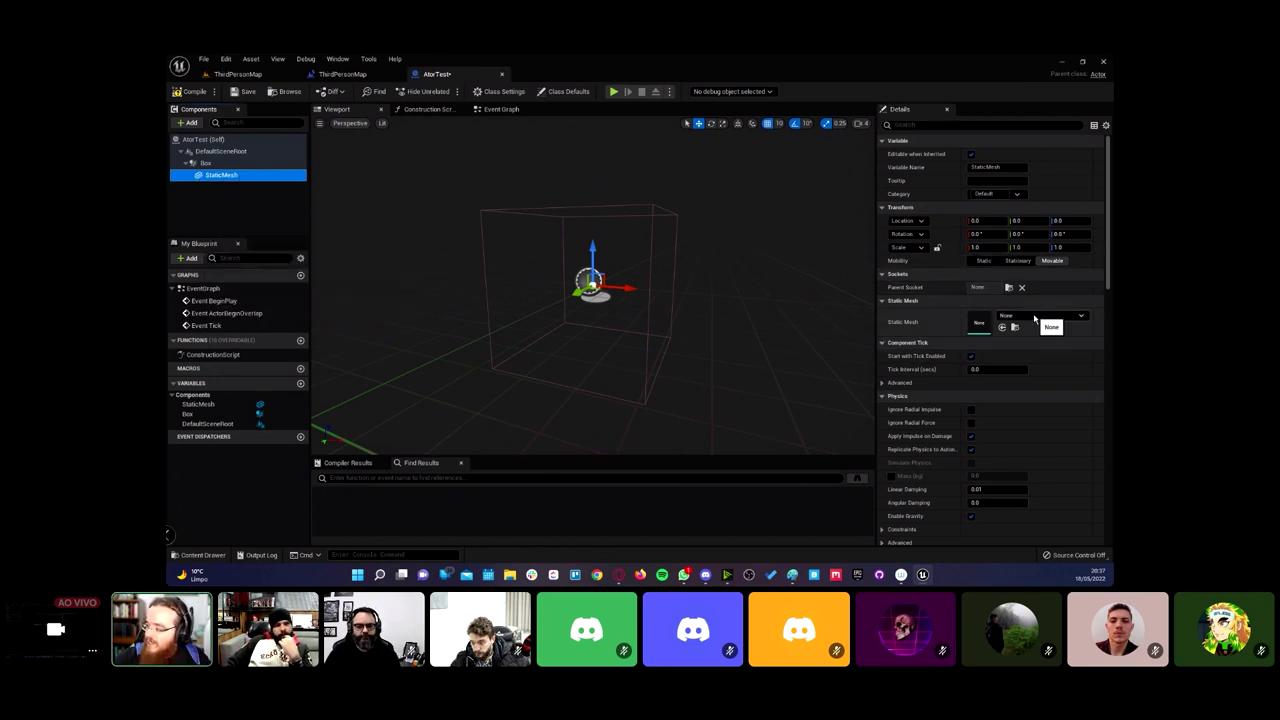
Step: Assign the SM_Bush mesh to the StaticMesh component and save AtorTest
click(1035, 317)
scroll(1073, 457, down, 5)
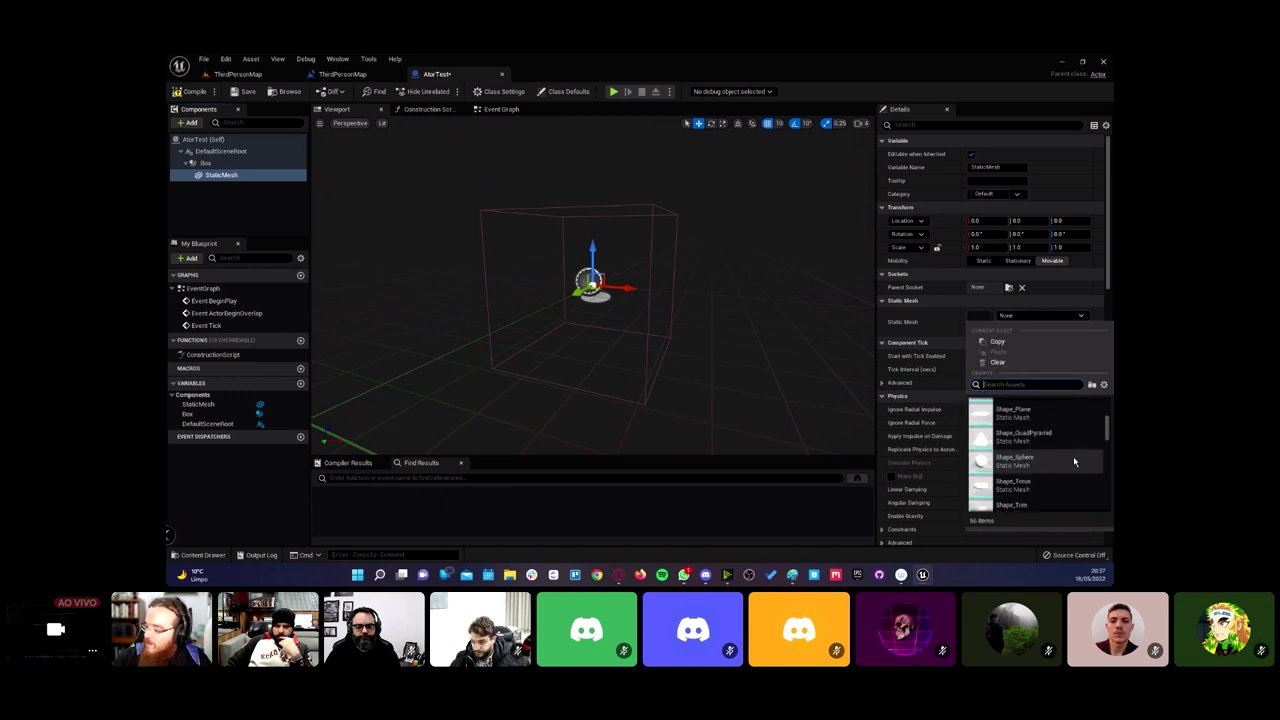
scroll(1068, 459, down, 5)
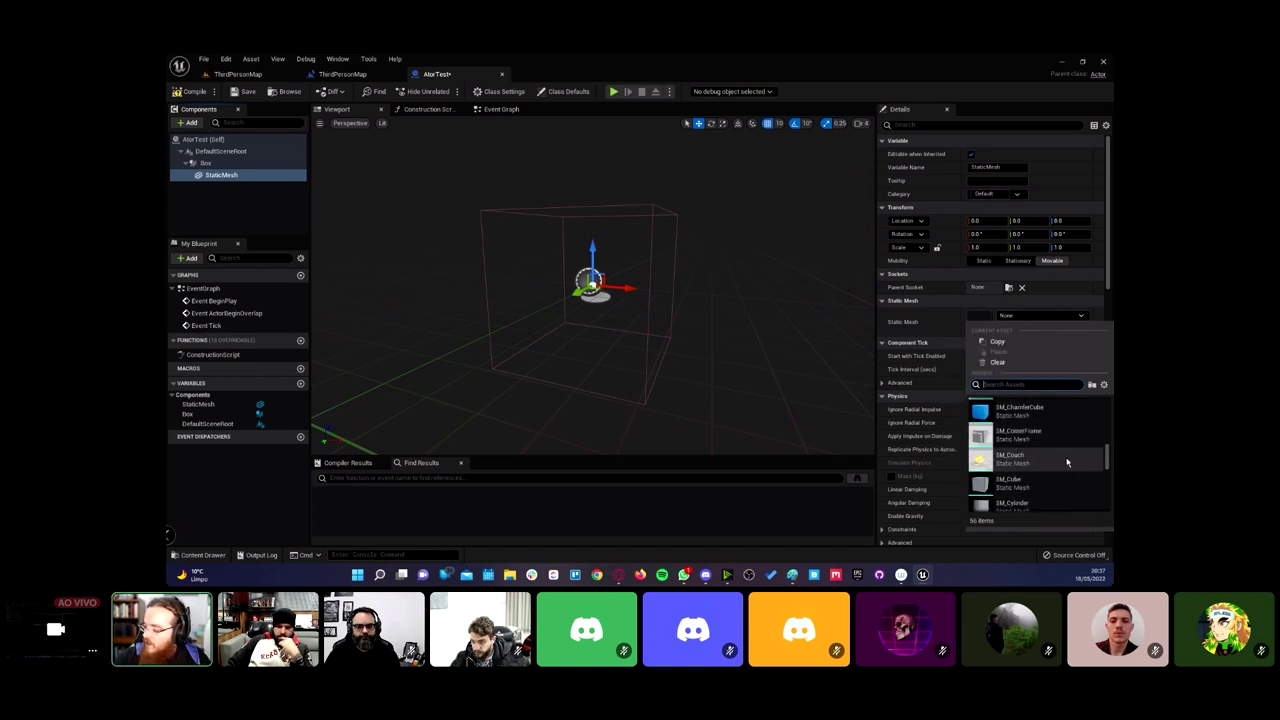
scroll(1067, 460, up, 2)
click(1050, 427)
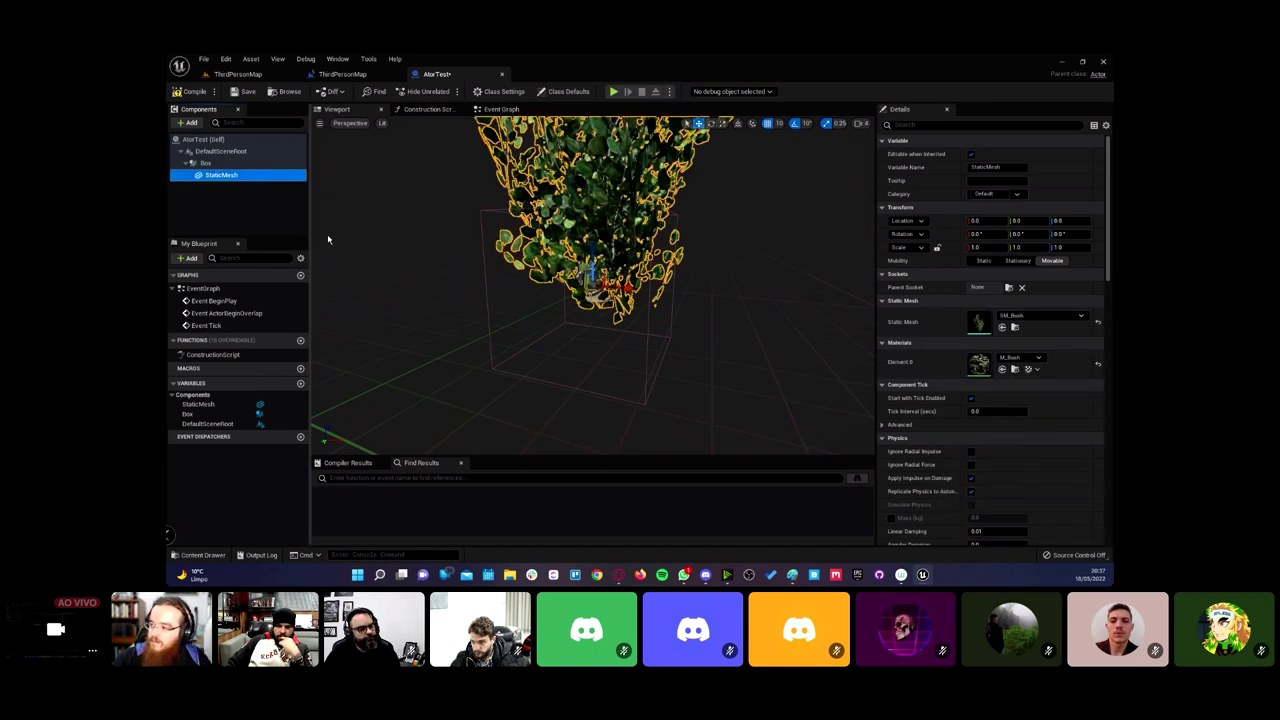
click(243, 91)
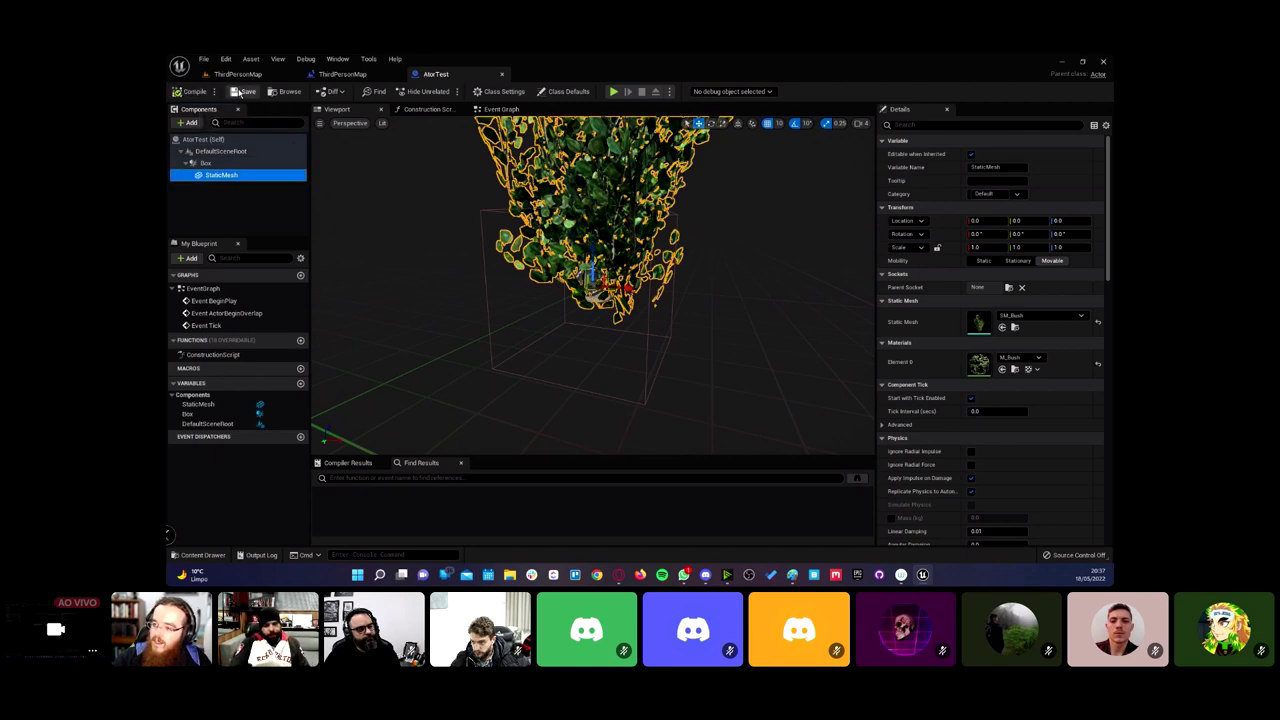
Step: Switch between the Box and StaticMesh components to compare them in the viewport
scroll(489, 330, down, 5)
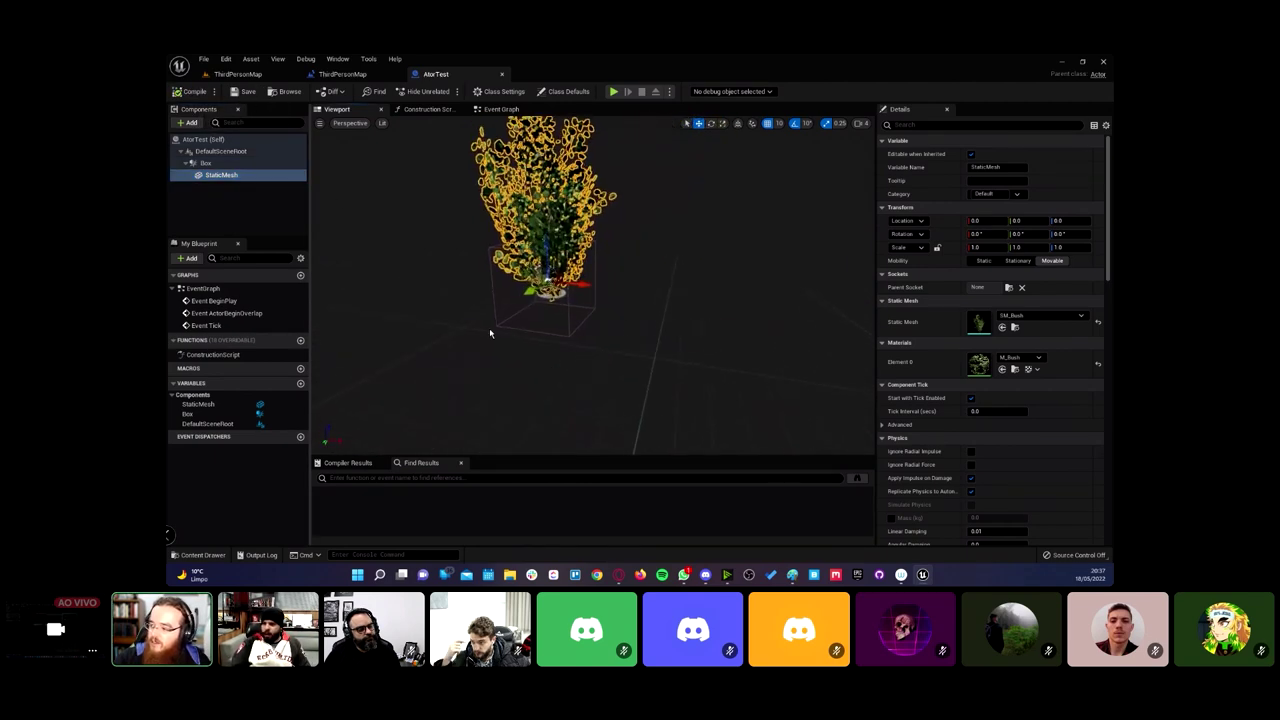
click(232, 167)
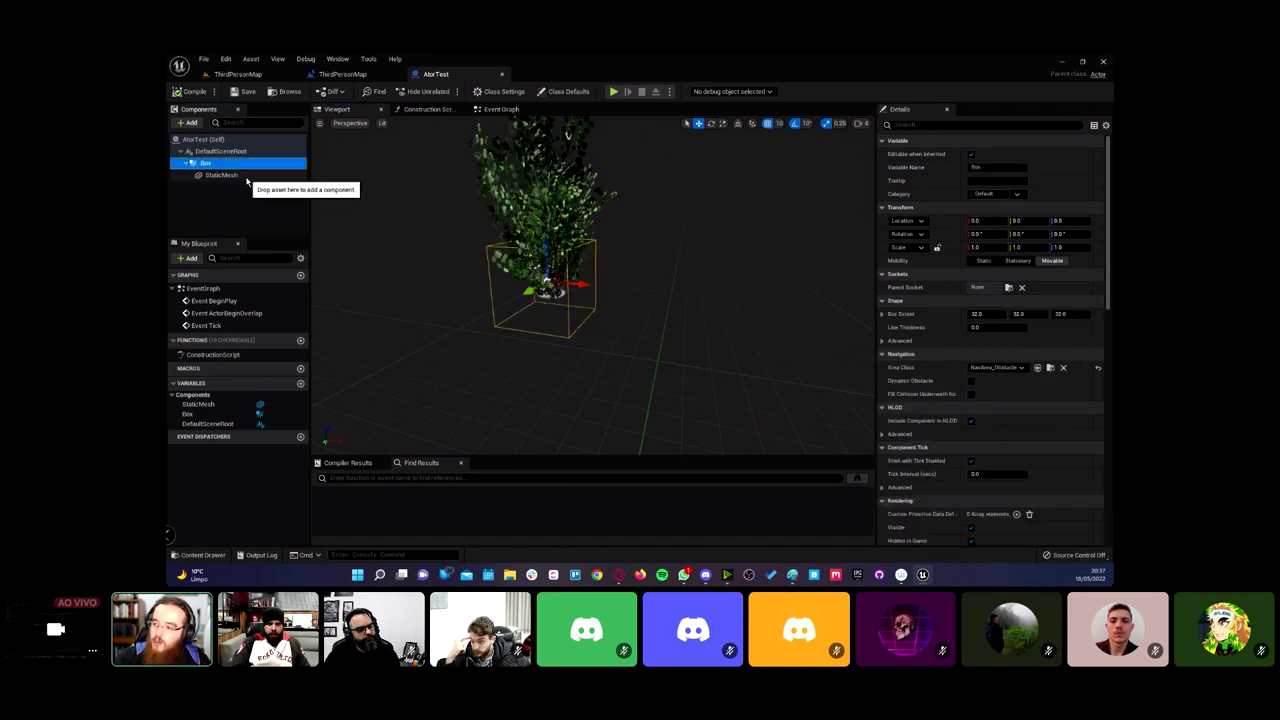
click(220, 175)
click(225, 164)
click(222, 173)
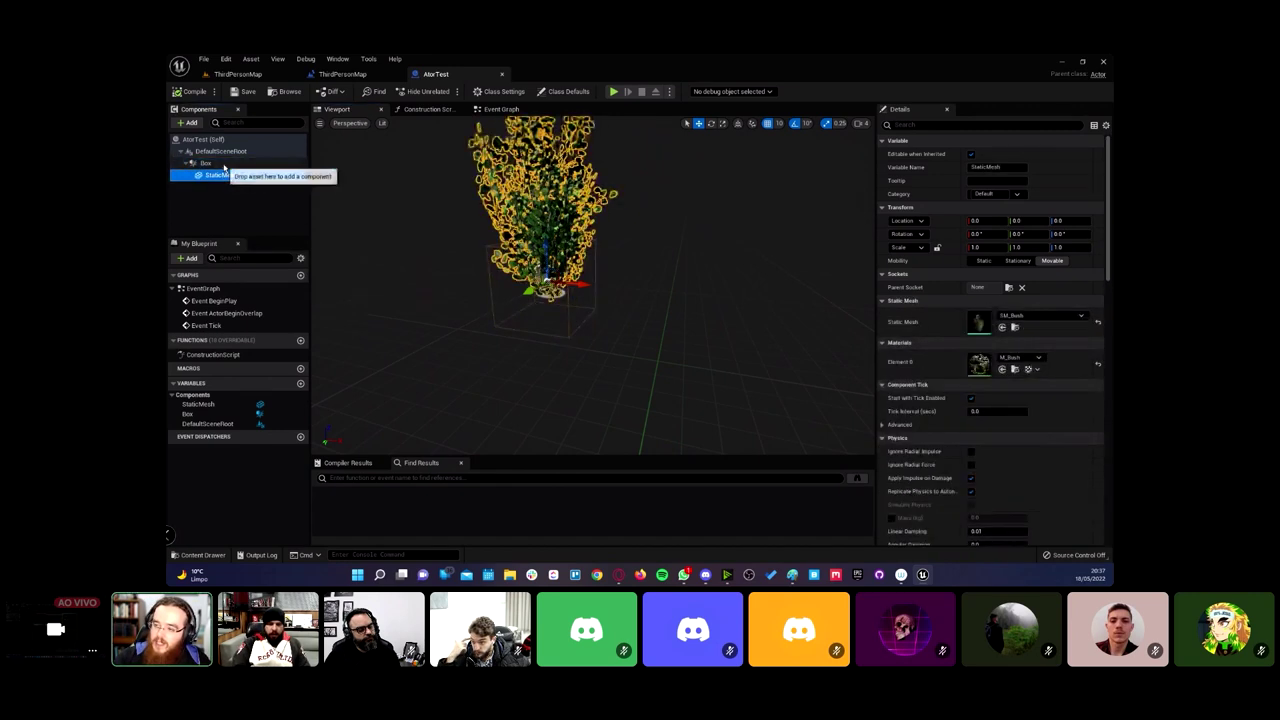
click(224, 164)
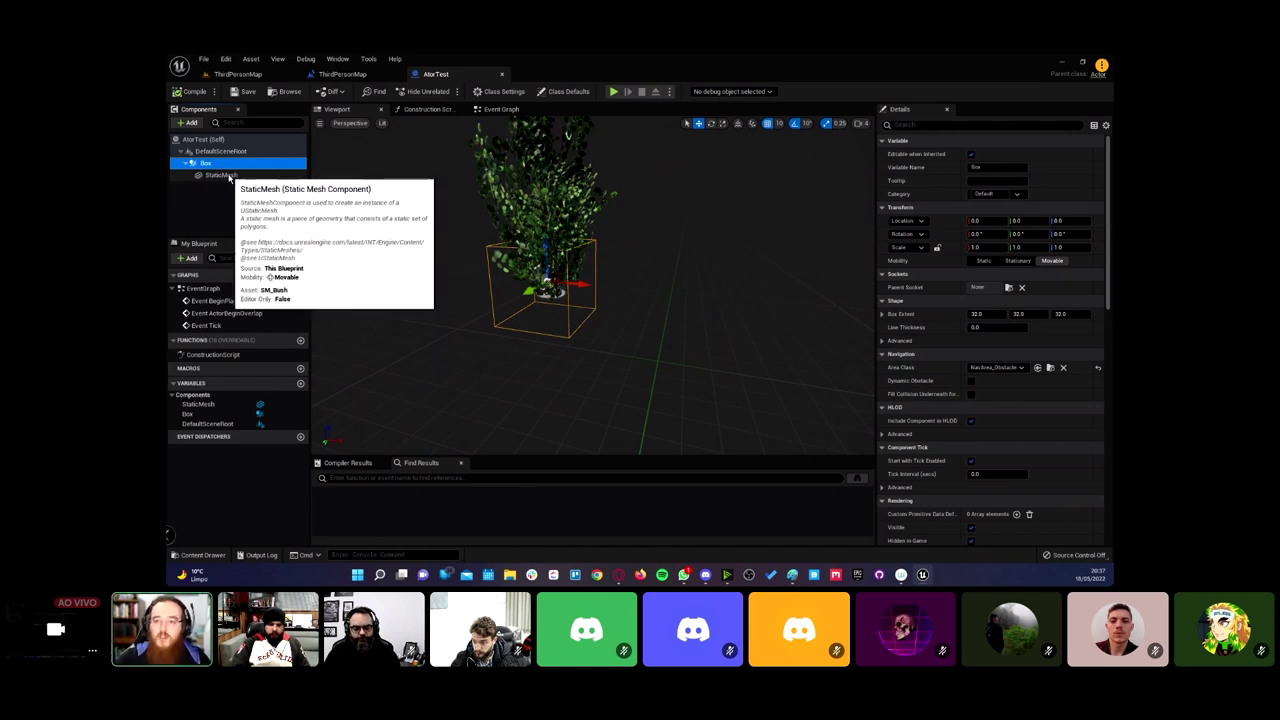
Step: Move the box and bush 70 units along X and rotate them -10 degrees around Y
drag(575, 285, 665, 292)
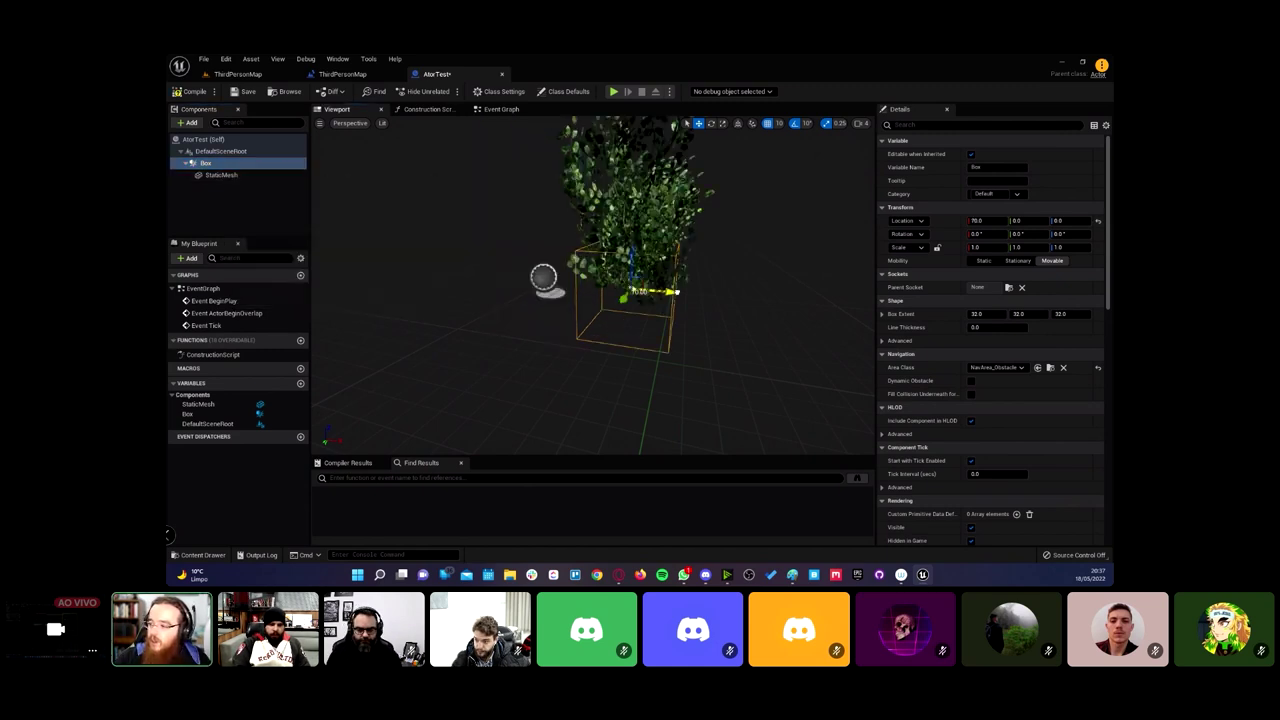
key(e)
drag(590, 245, 600, 256)
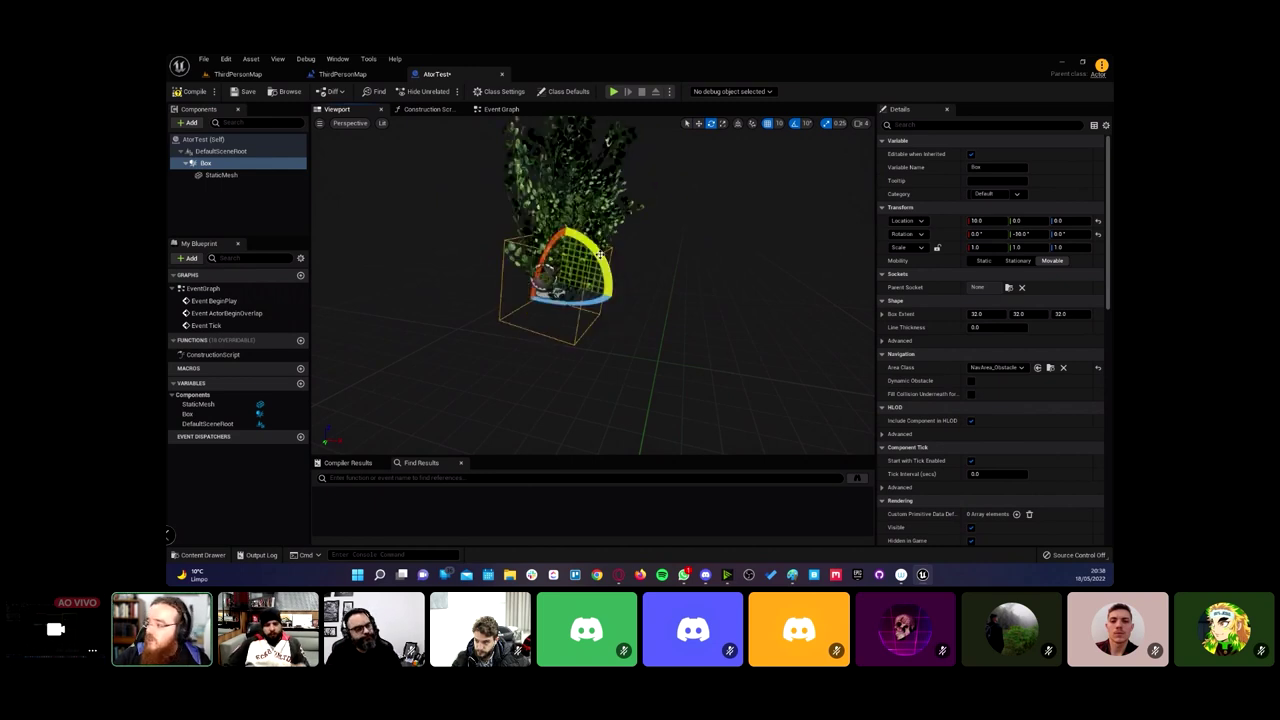
key(w)
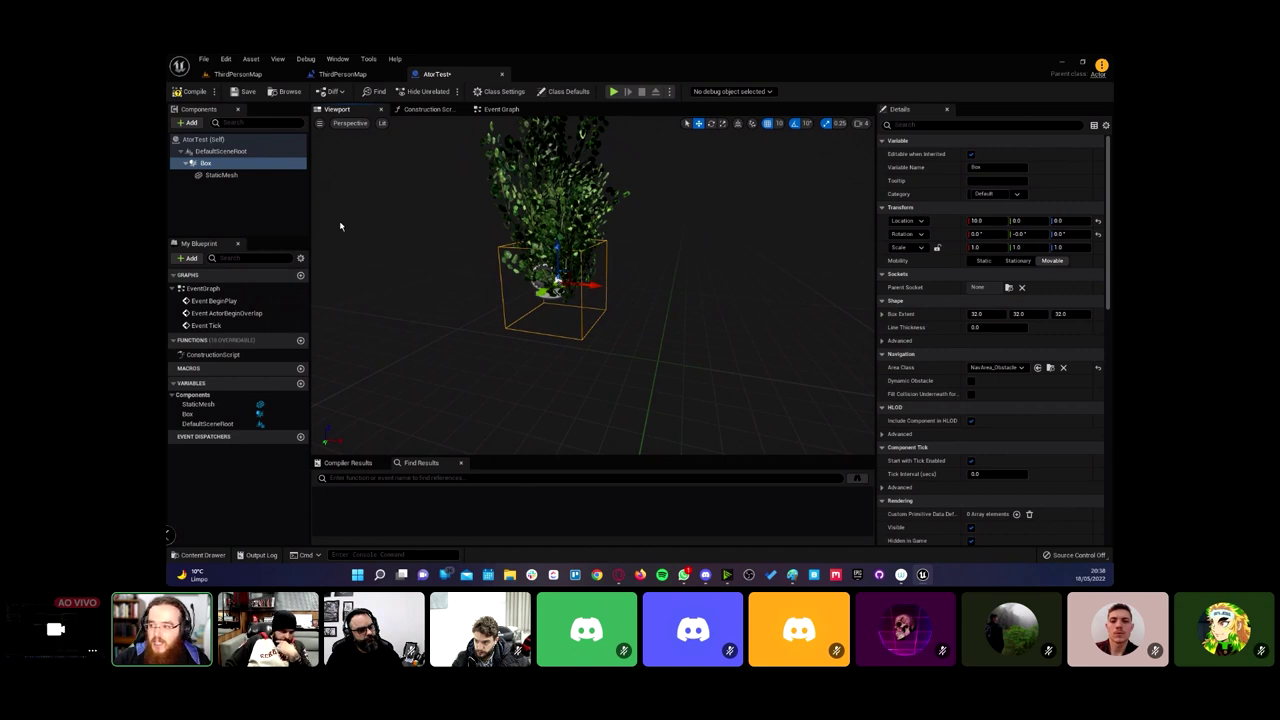
right_drag(590, 300, 590, 270)
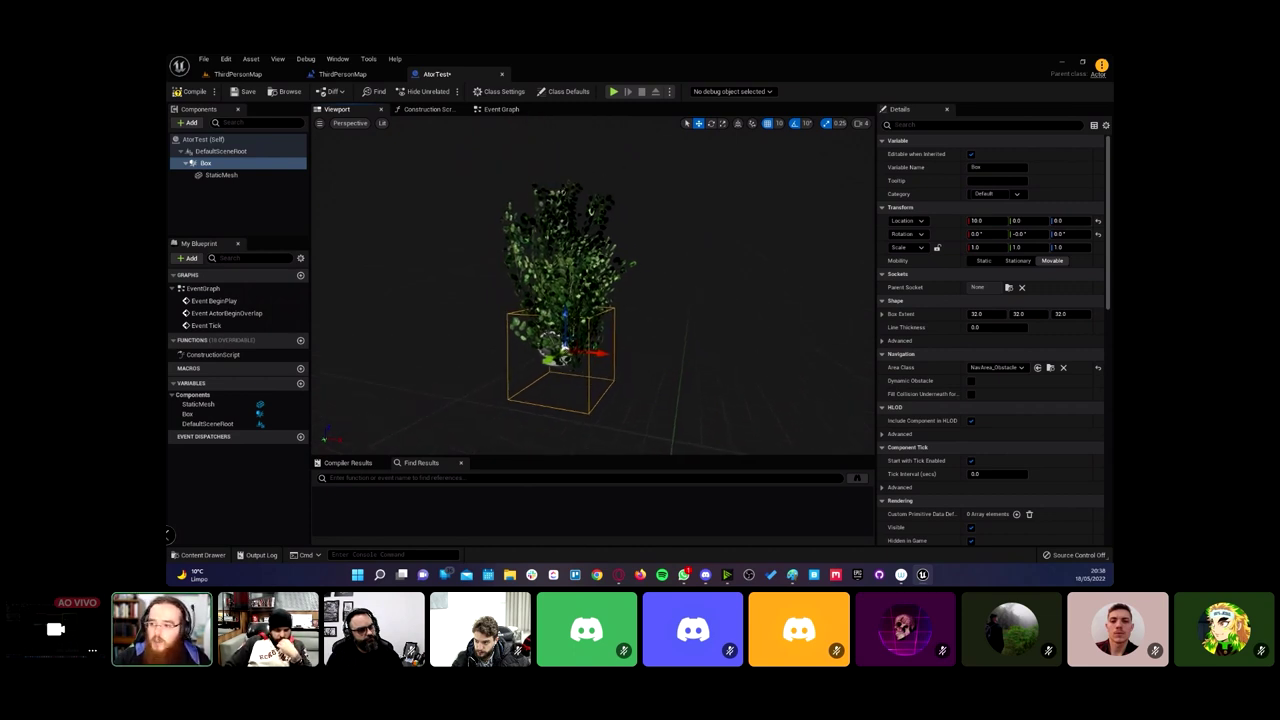
Step: Attach StaticMesh to DefaultSceneRoot and scale the collision box to 2.25 around the bush
click(226, 175)
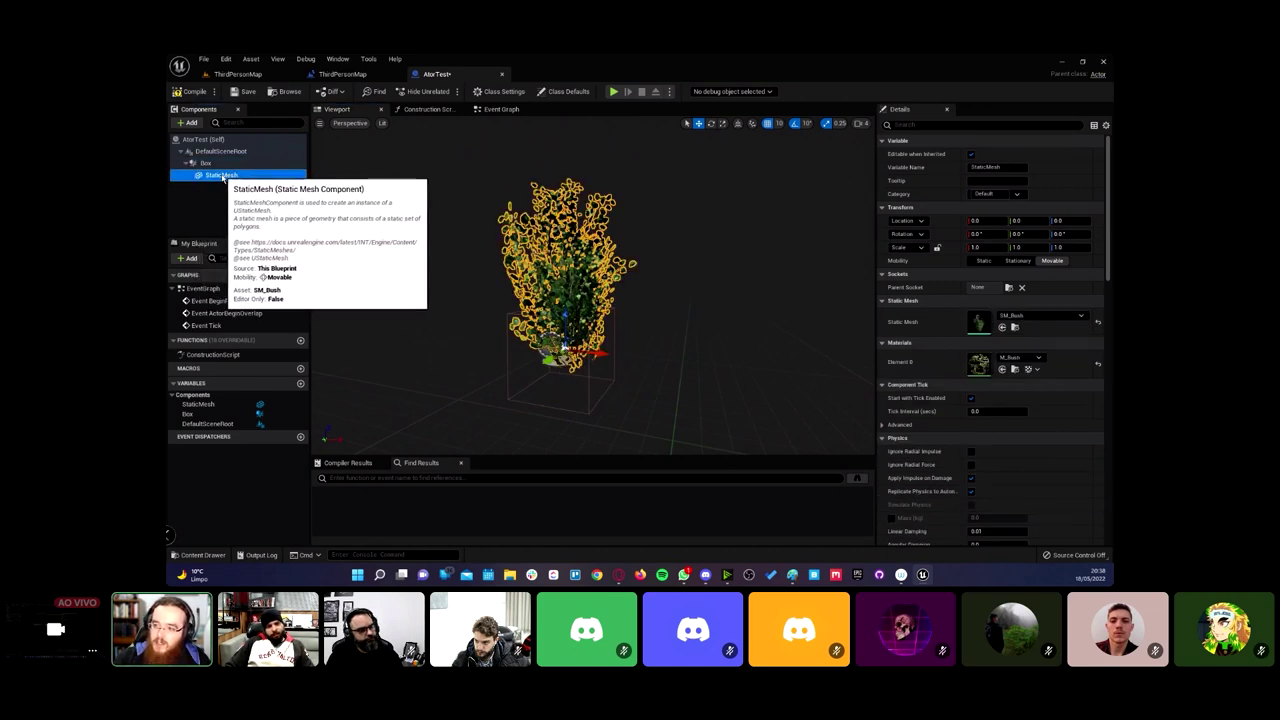
drag(229, 175, 207, 157)
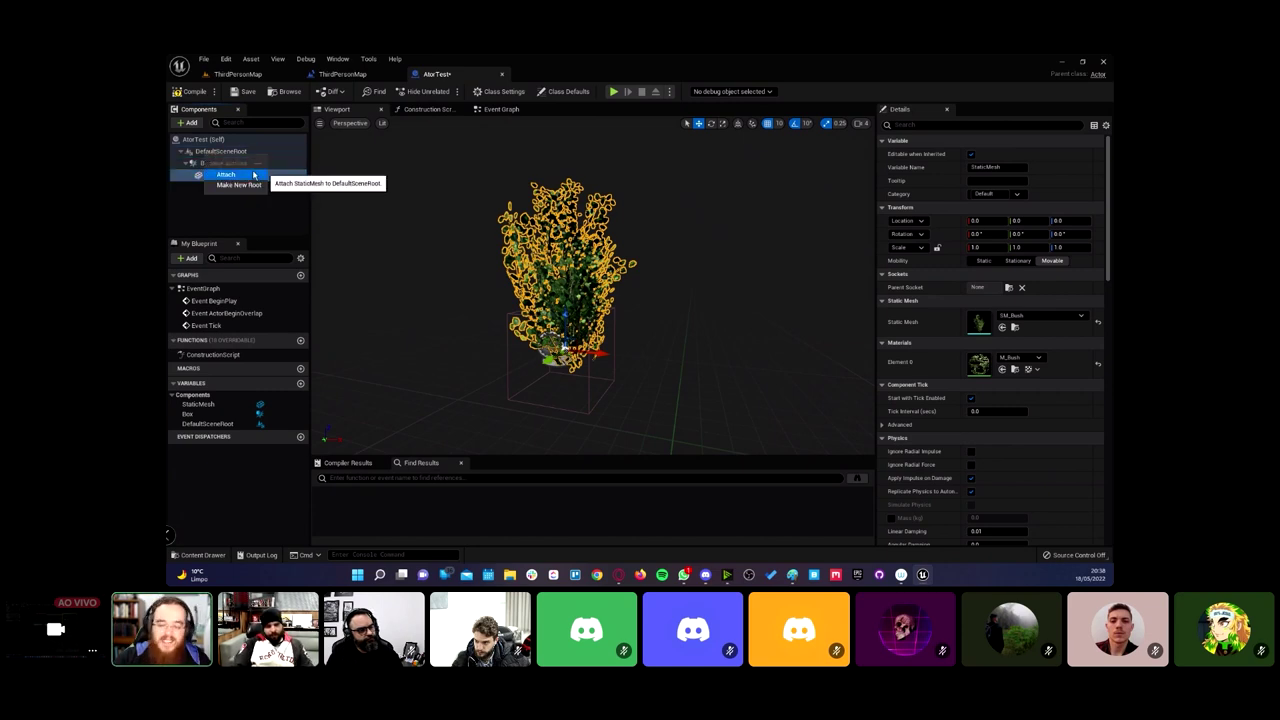
click(253, 175)
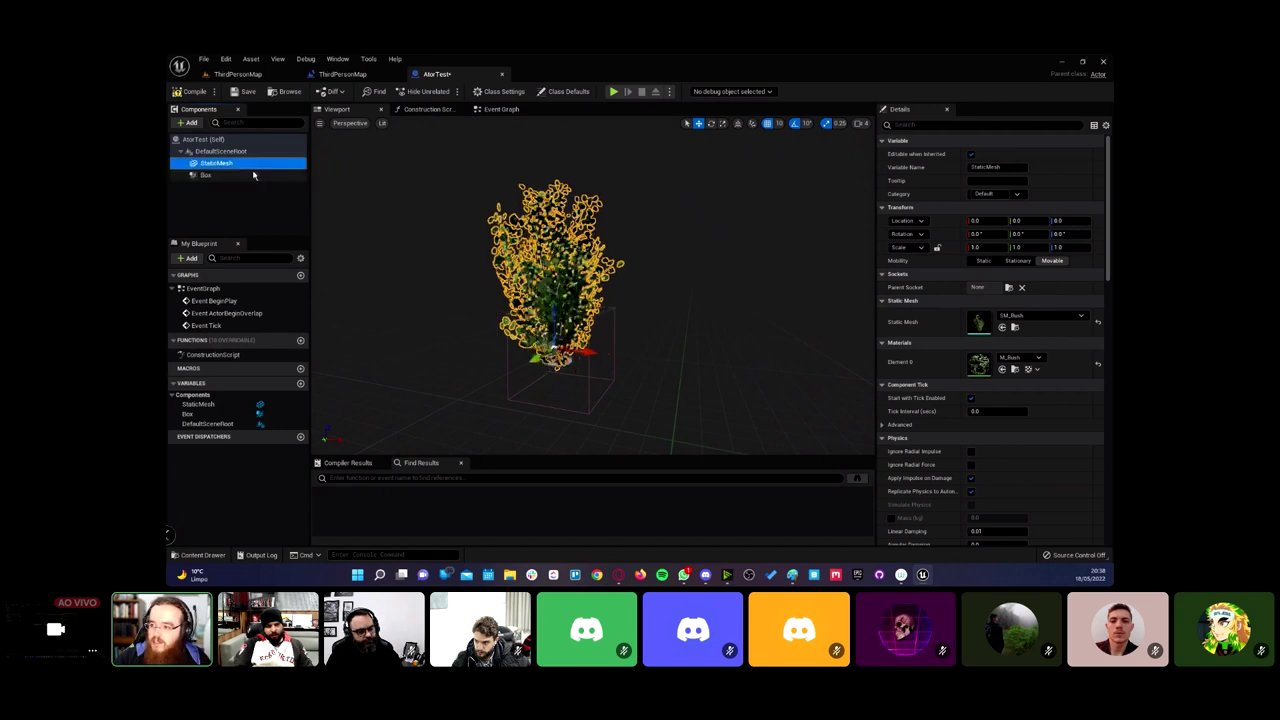
click(226, 175)
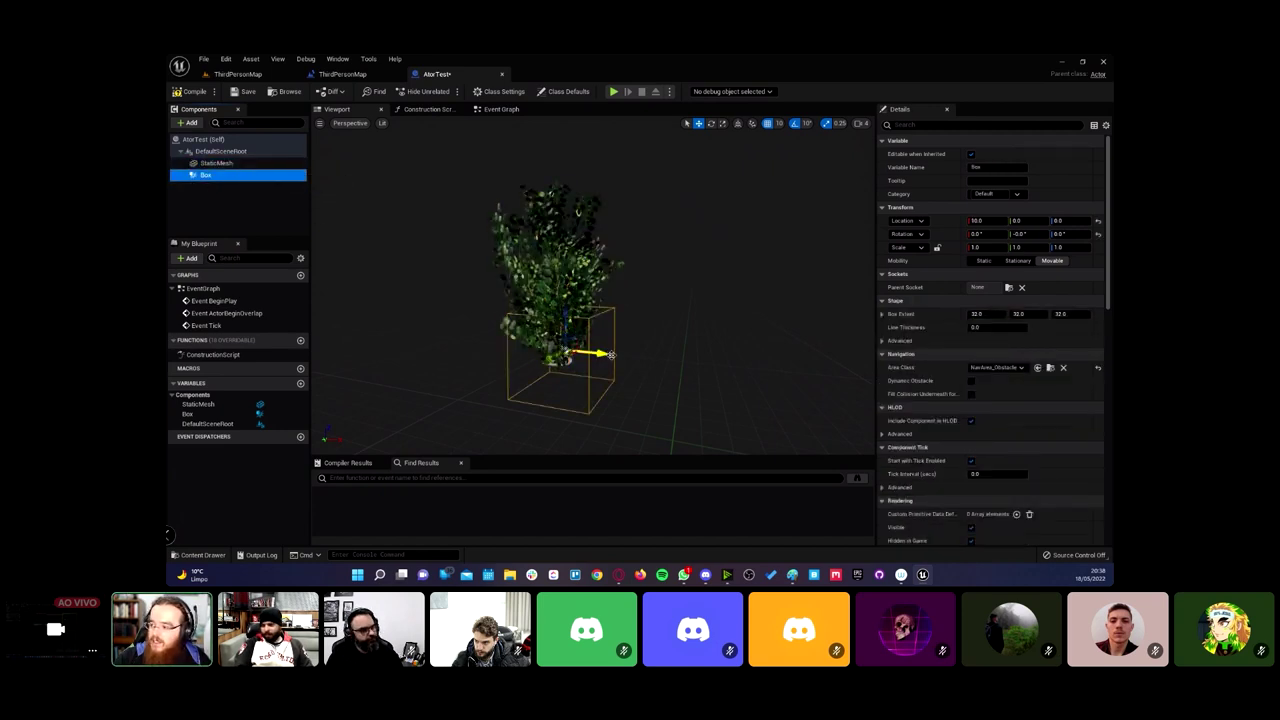
mouse_move(597, 352)
mouse_down()
mouse_move(595, 377)
mouse_move(552, 331)
mouse_move(553, 262)
mouse_up()
key(r)
key(r)
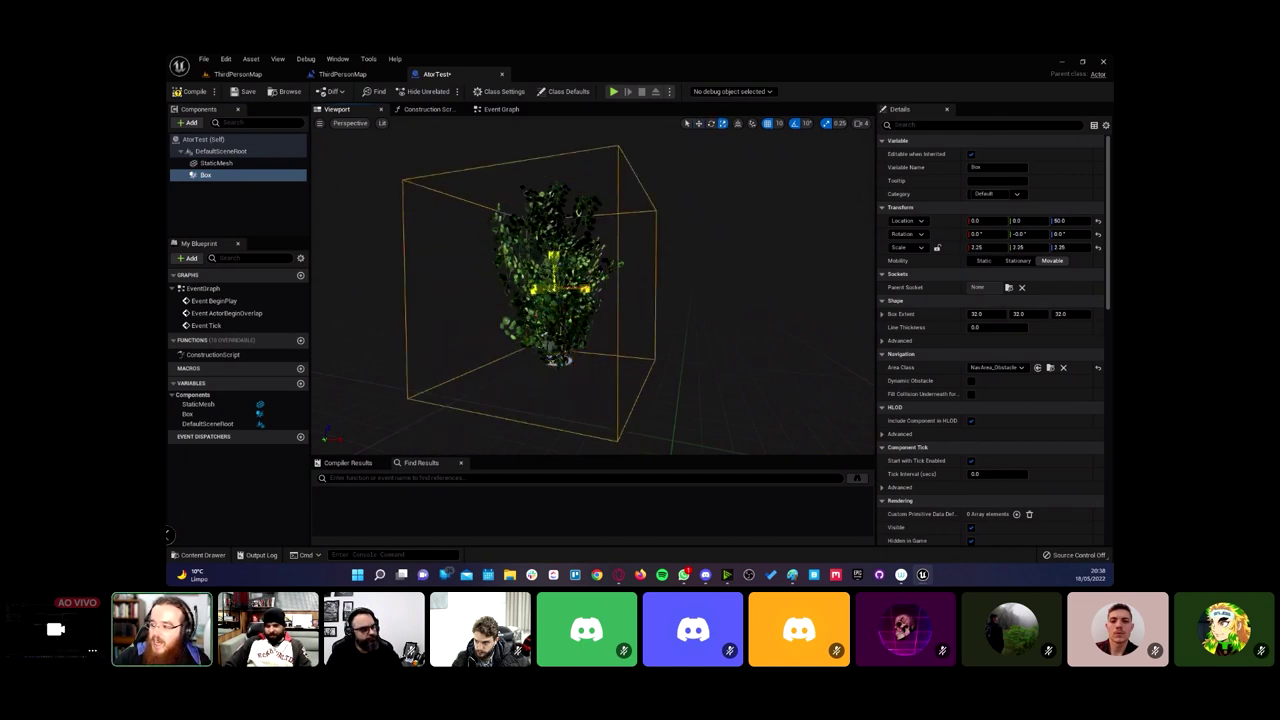
key(w)
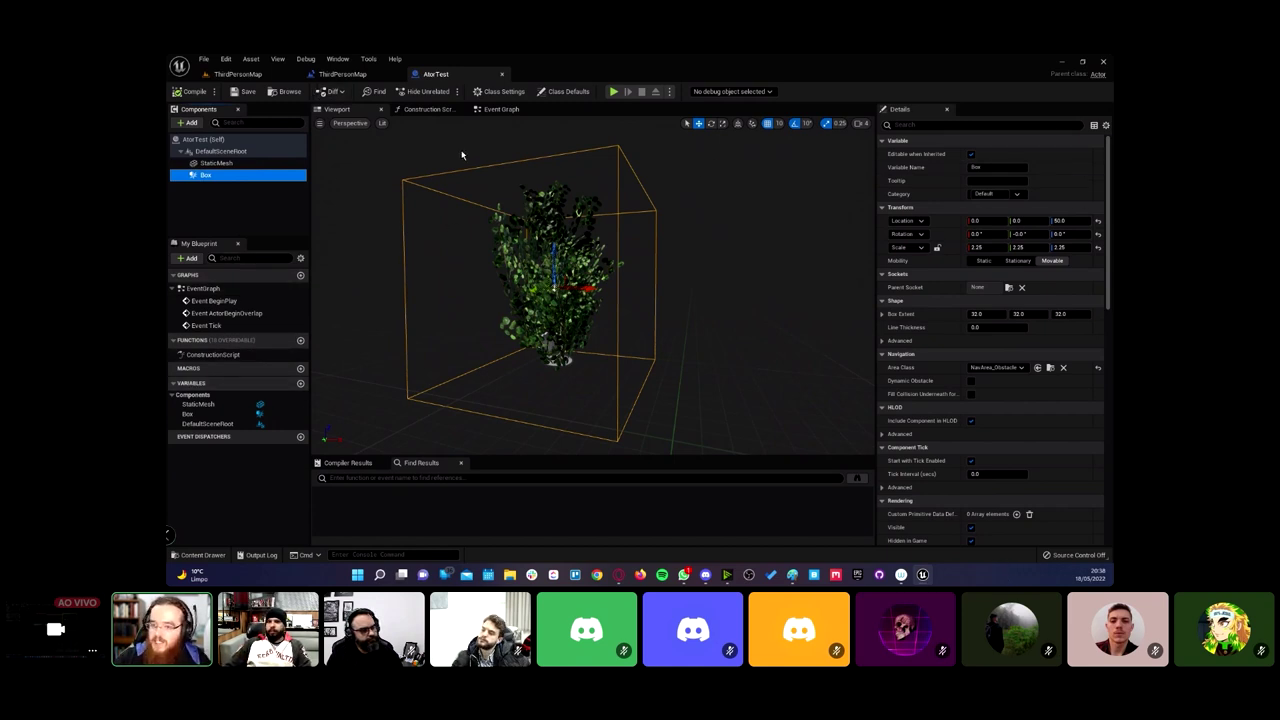
Step: Delete the BeginPlay, ActorBeginOverlap and Tick events from AtorTest's Event Graph
click(497, 109)
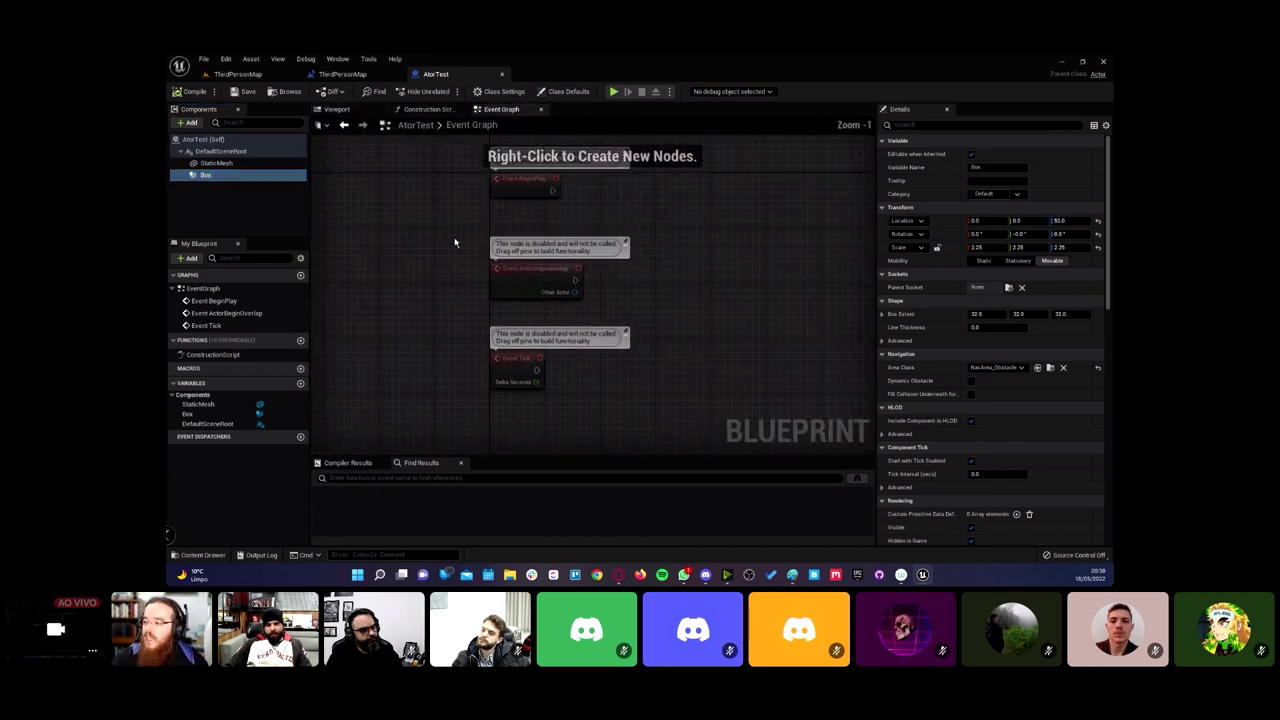
drag(429, 157, 662, 422)
key(Delete)
scroll(555, 270, down, 2)
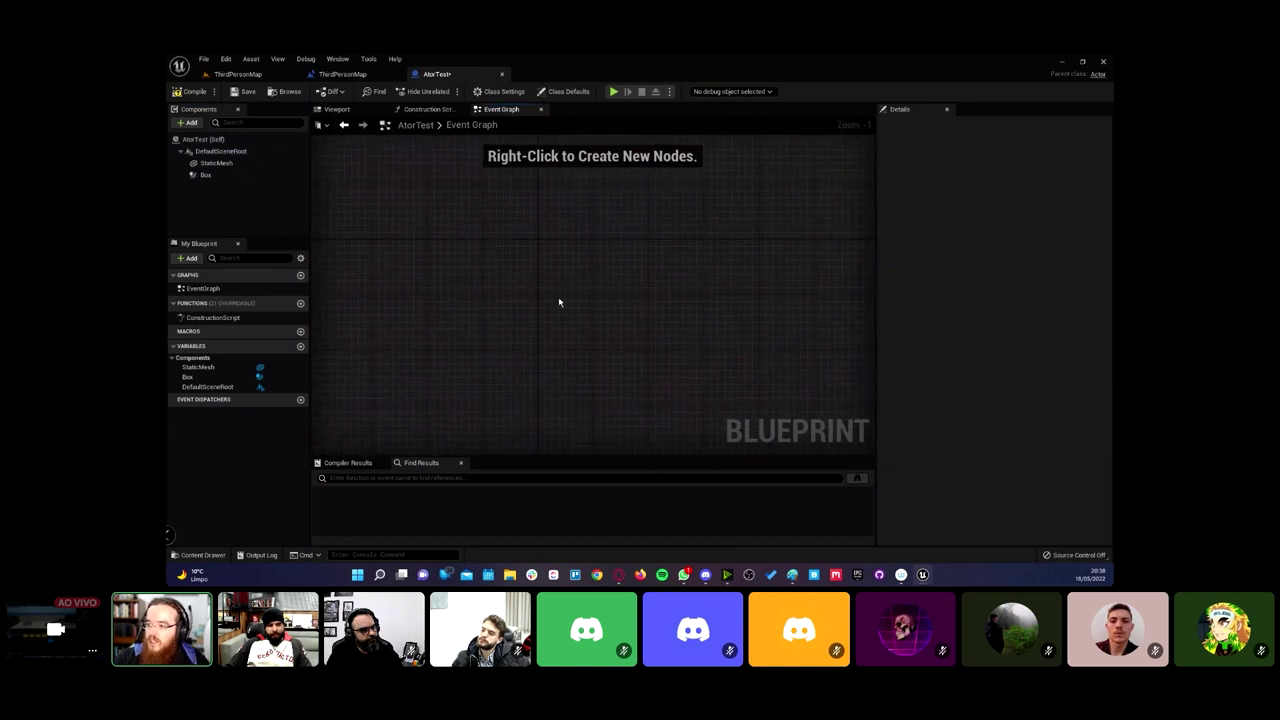
Step: Save the AtorTest blueprint and close the Level Blueprint tab, returning to ThirdPersonMap
click(243, 92)
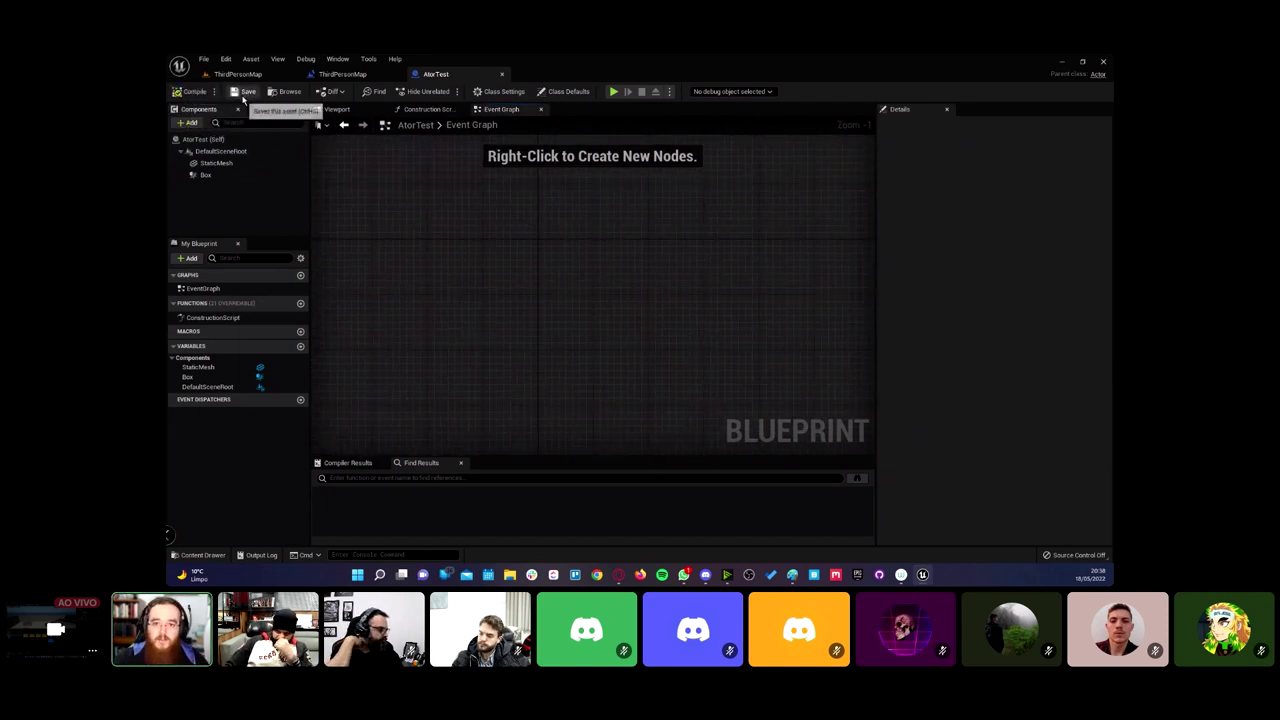
click(237, 74)
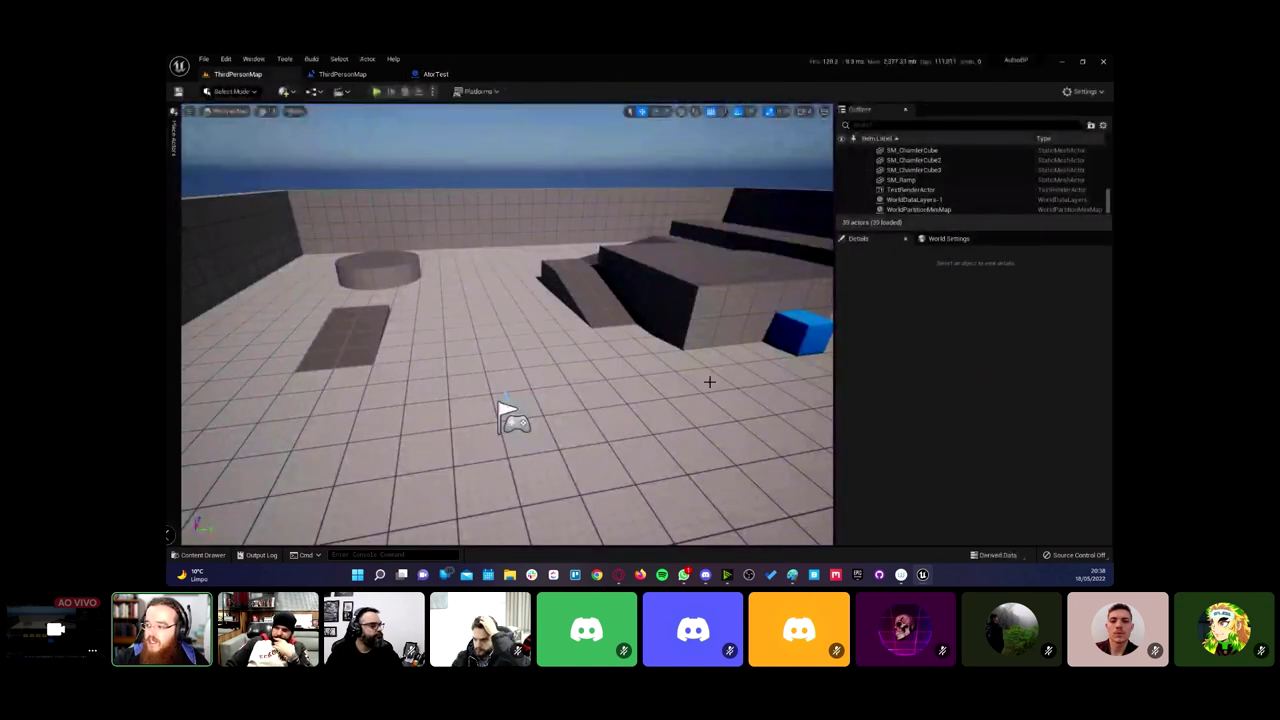
click(340, 74)
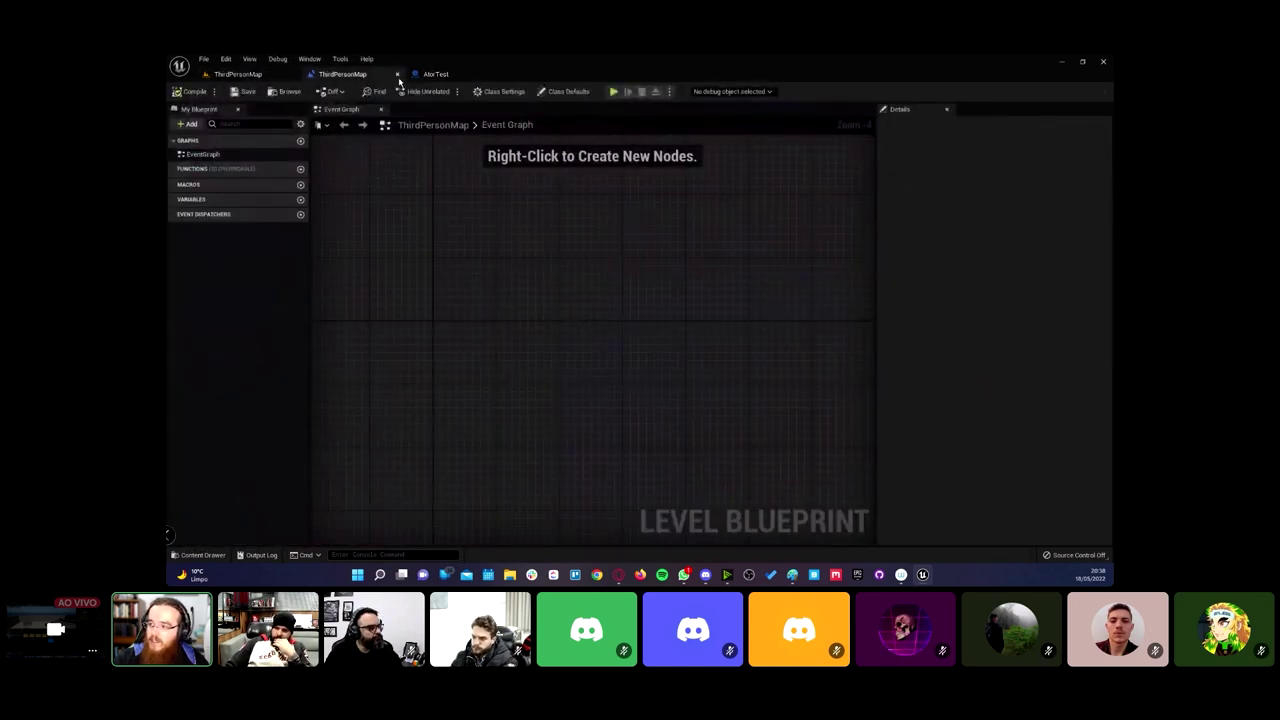
click(398, 76)
click(330, 74)
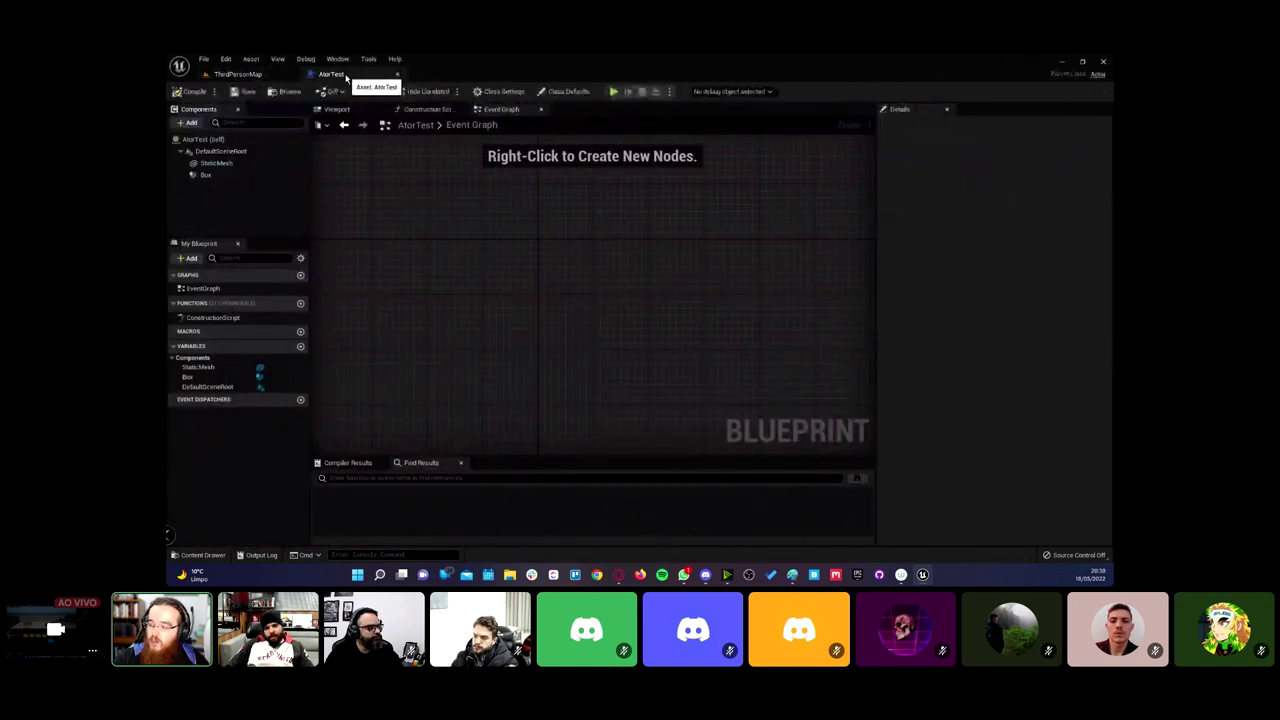
click(237, 74)
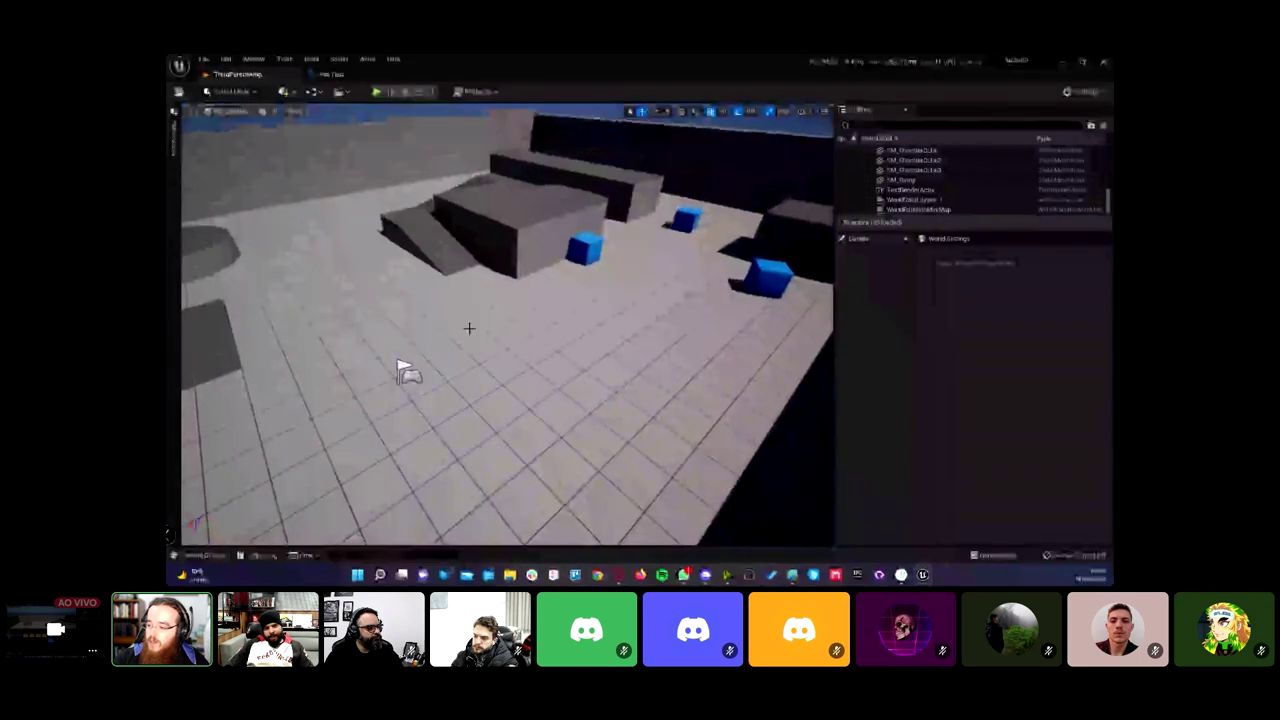
Step: Drag two AtorTest actors from the Content Drawer into the level, one by the steps, one on the floor
key(ctrl+space)
drag(596, 395, 470, 263)
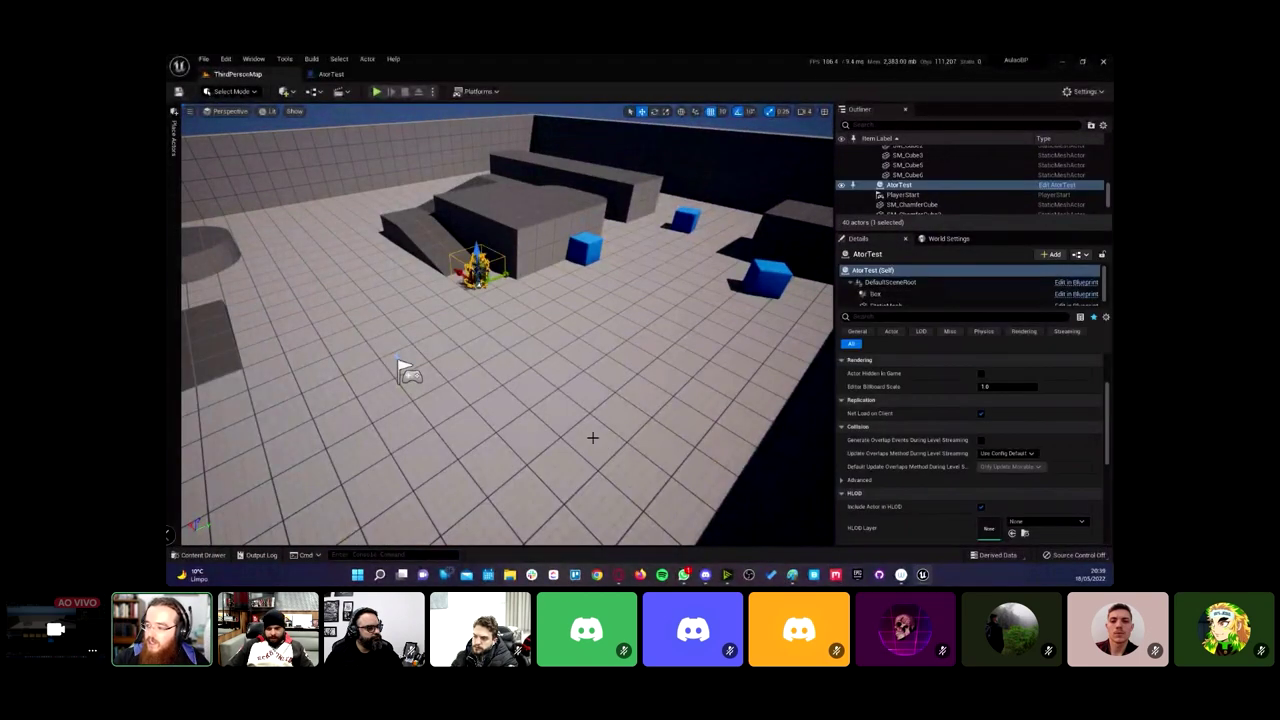
drag(591, 437, 597, 366)
key(ctrl+space)
drag(430, 294, 393, 300)
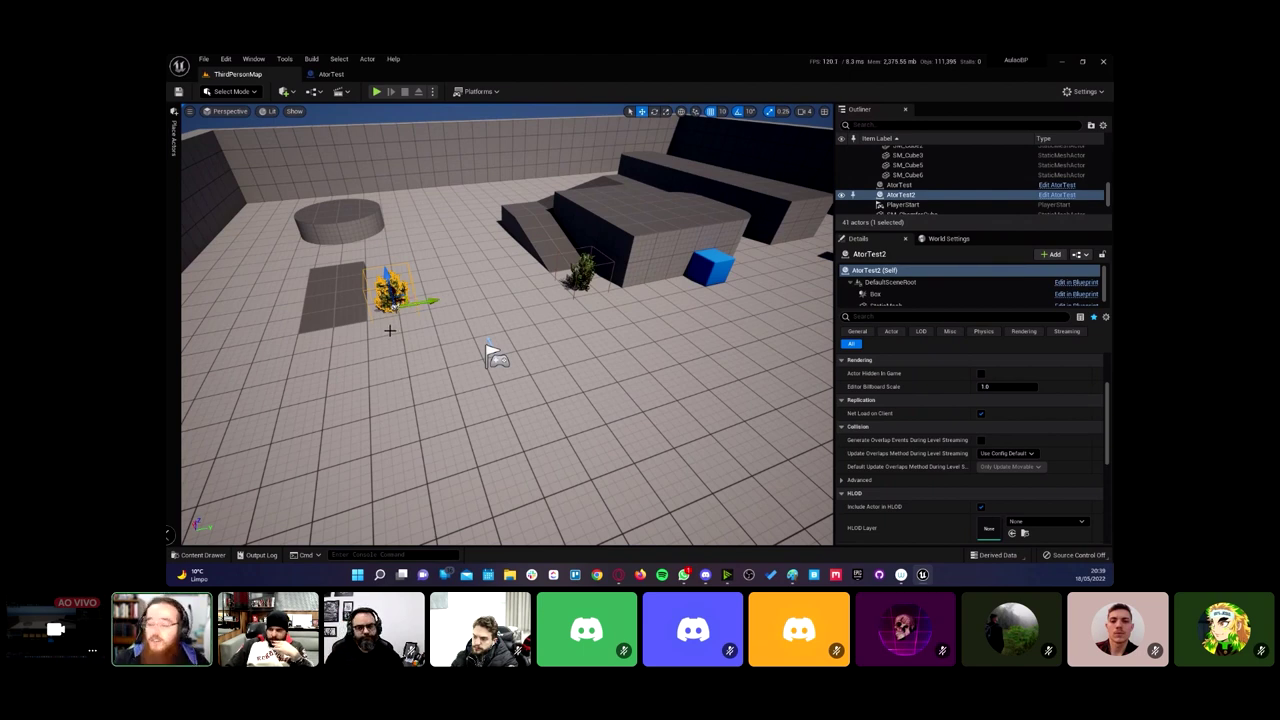
Step: With the Box component selected, add an On Component Begin Overlap (Box) event node to AtorTest's Event Graph
click(334, 75)
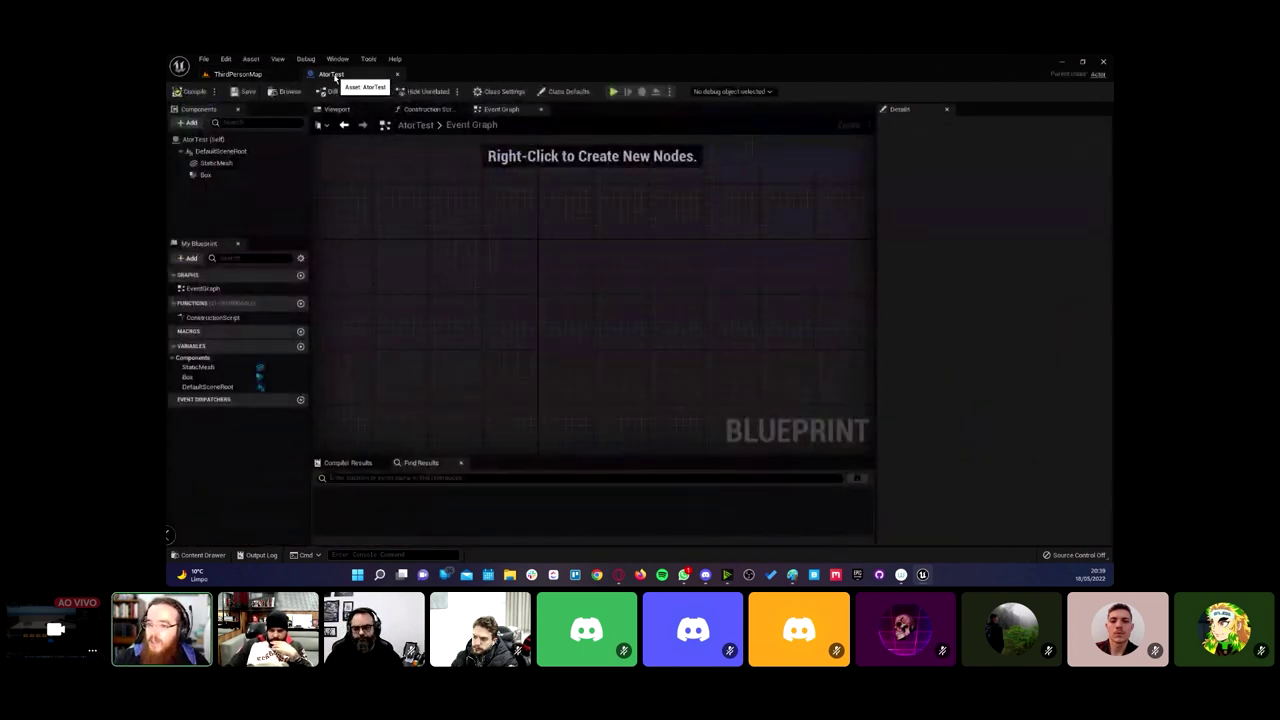
click(210, 175)
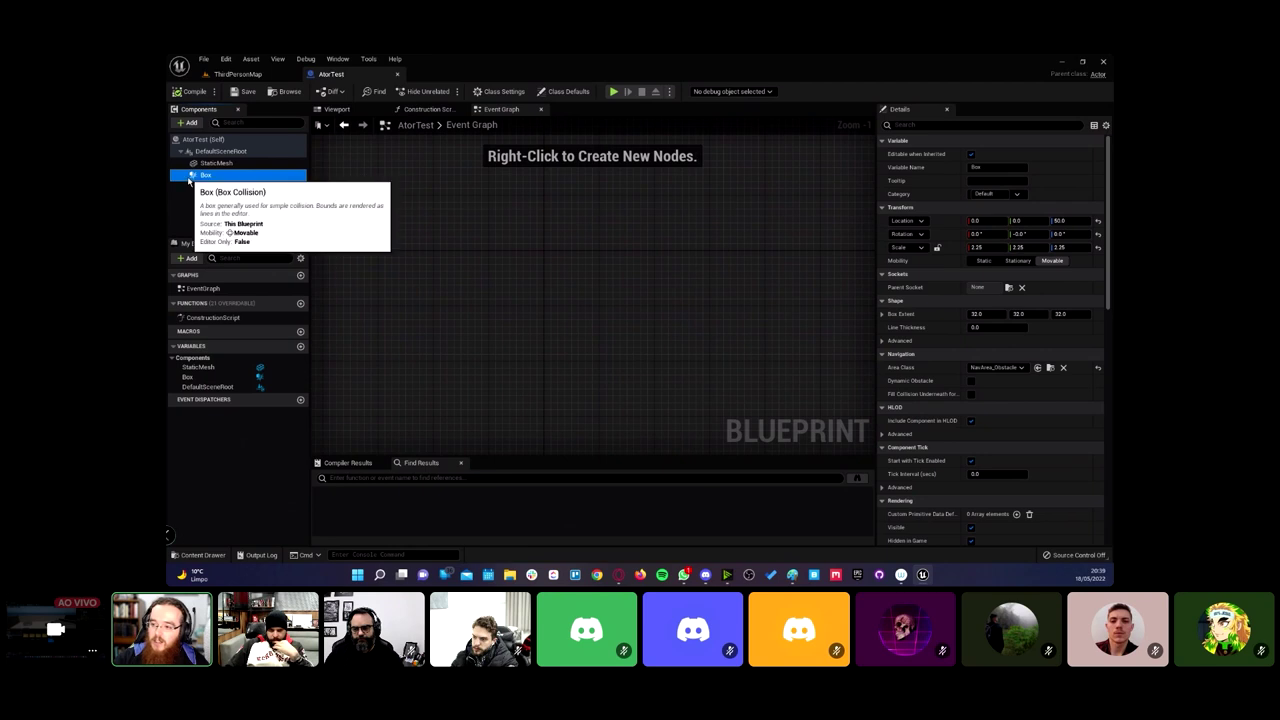
click(338, 111)
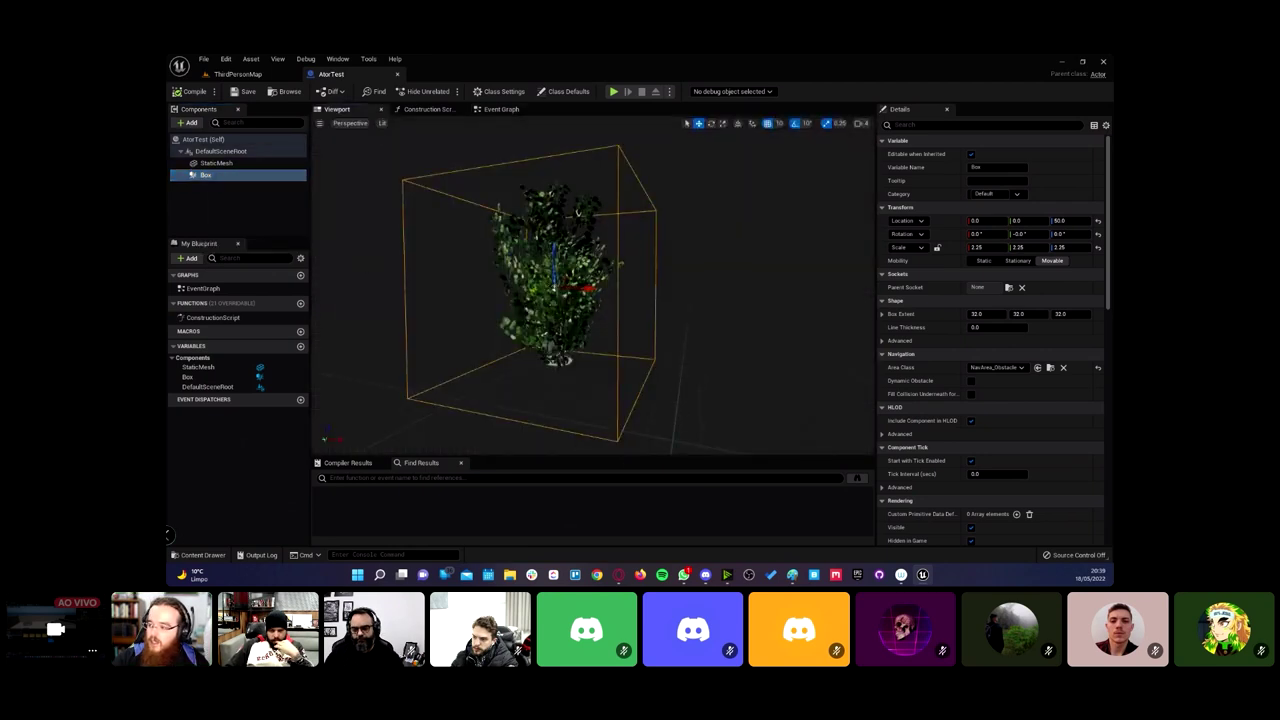
click(500, 109)
right_click(426, 220)
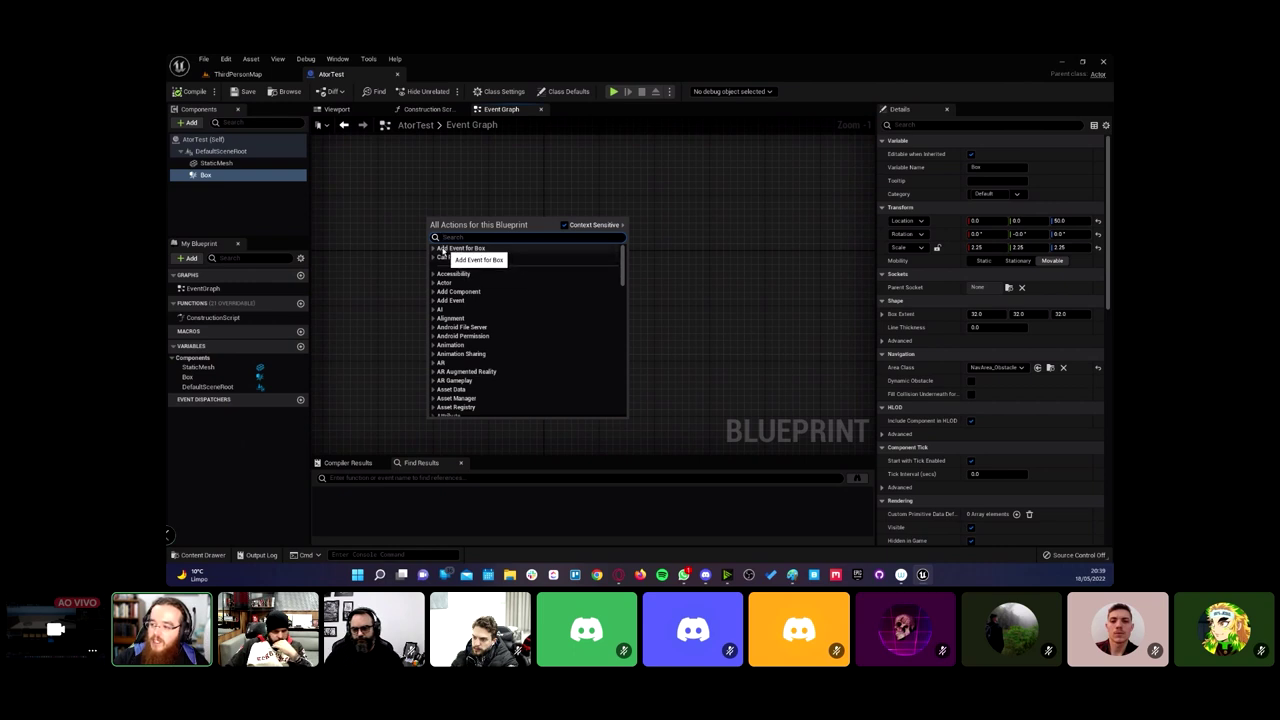
click(434, 249)
click(441, 258)
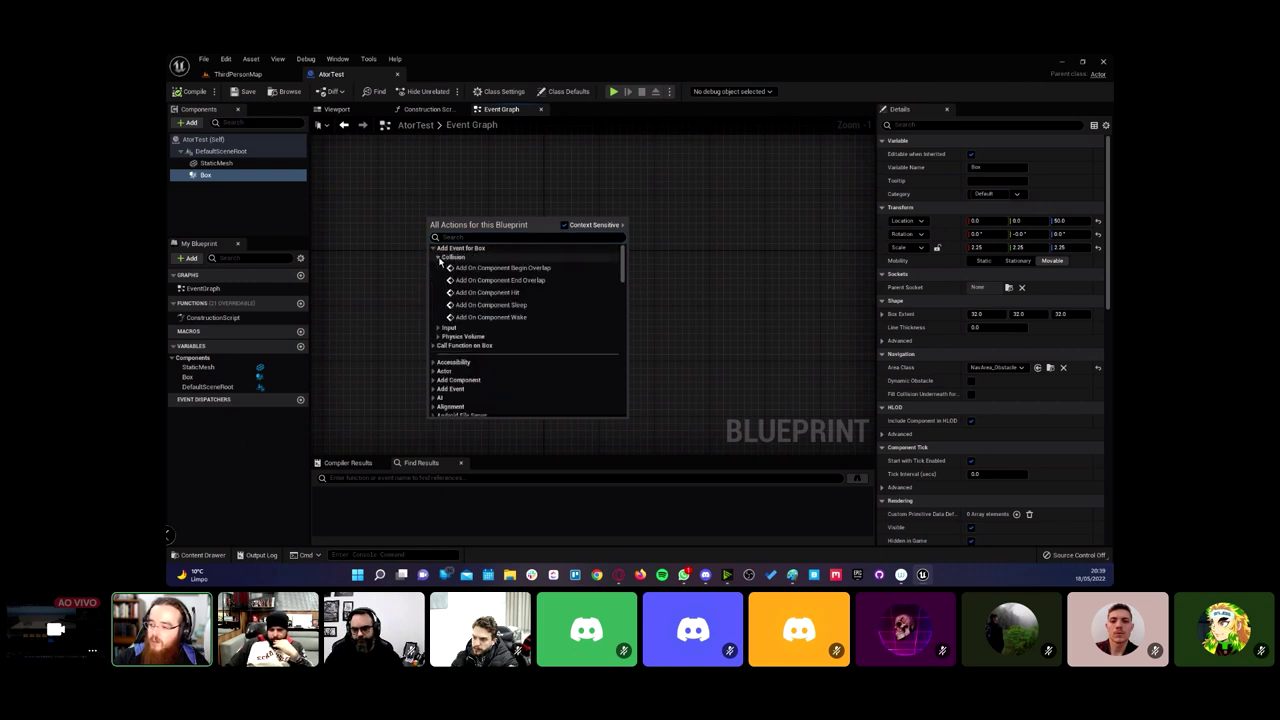
click(540, 268)
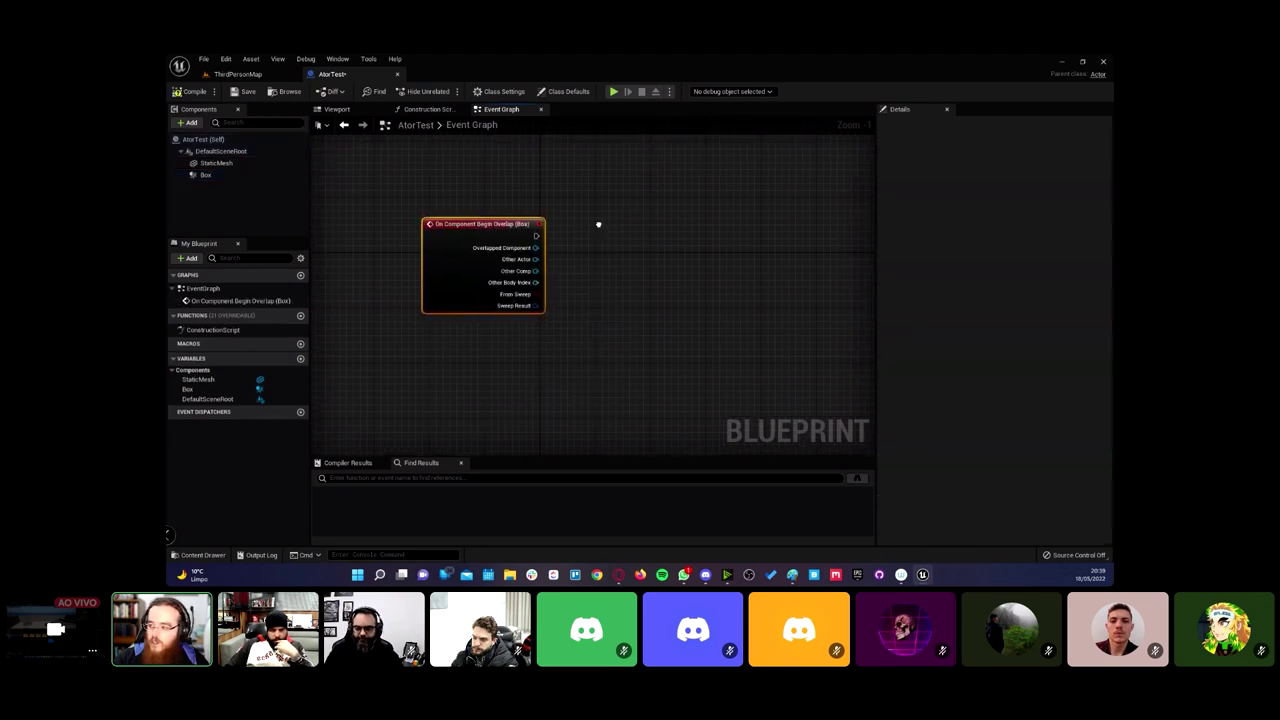
scroll(608, 266, up, 1)
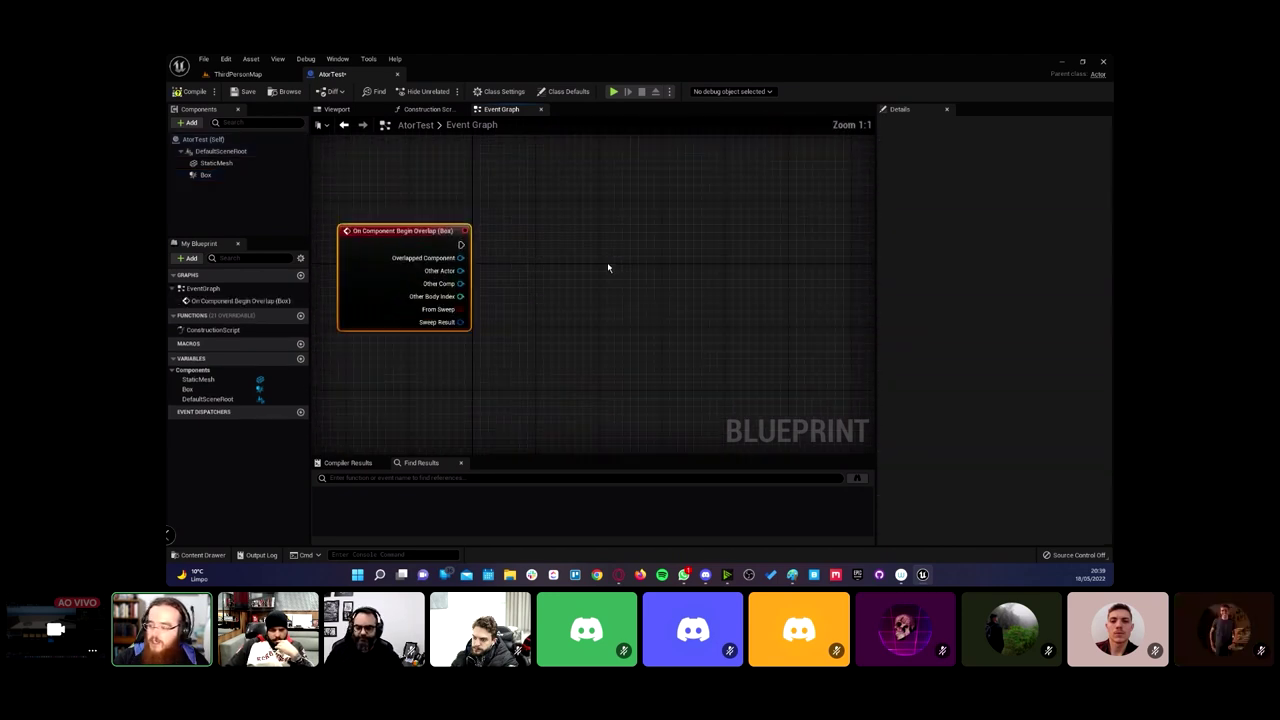
Step: Add a Spawn Emitter at Location node and wire the overlap event's exec output into it
right_click(555, 196)
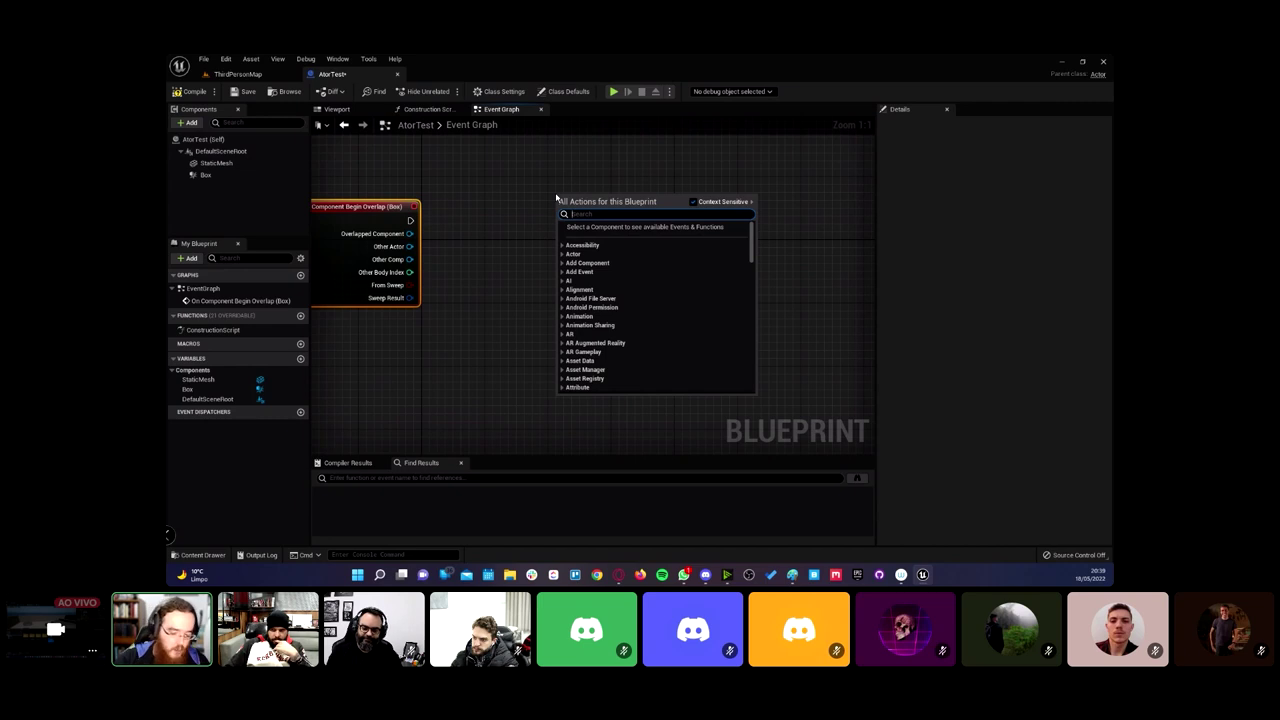
text(spawn)
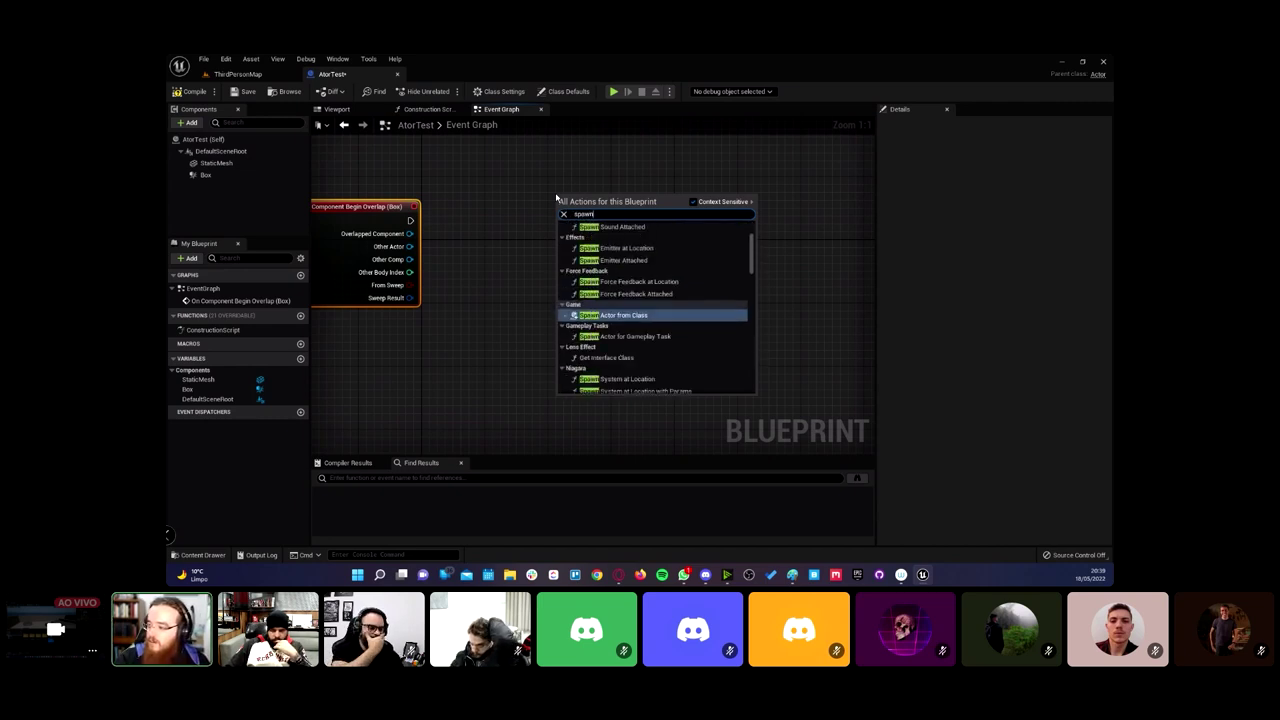
text( emi)
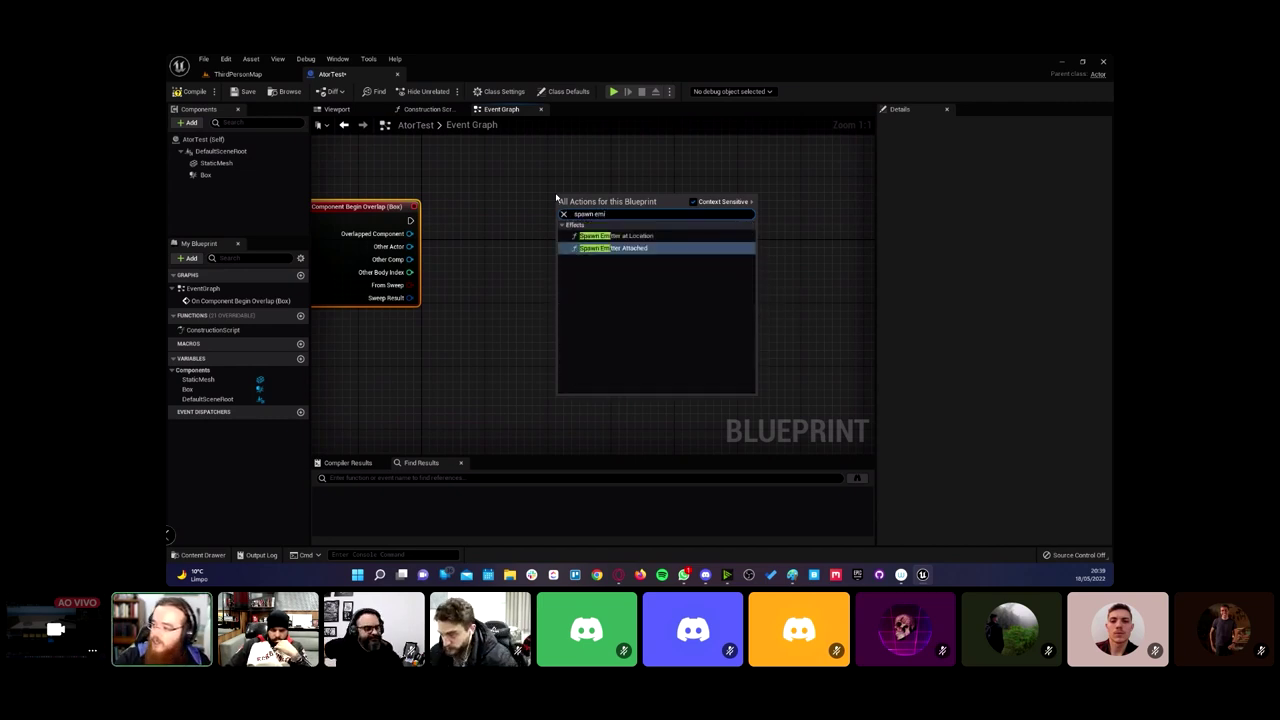
key(Up)
key(Return)
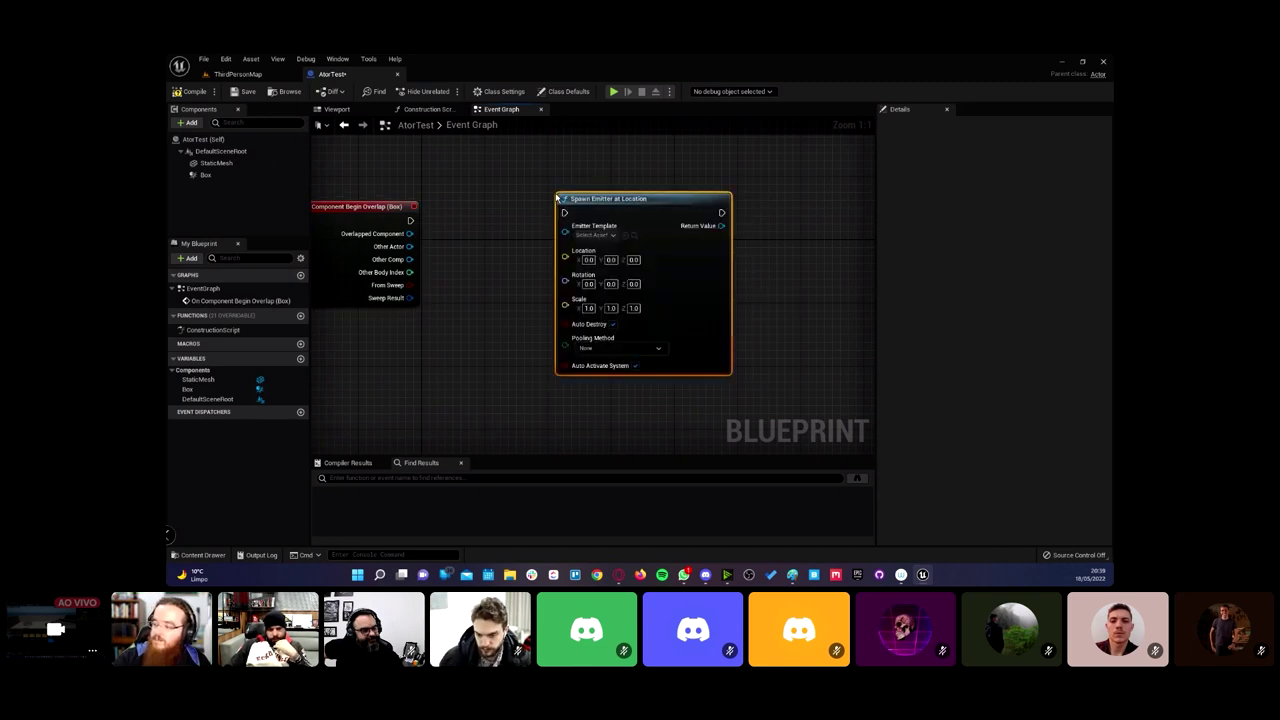
right_drag(415, 222, 523, 222)
drag(519, 220, 735, 207)
mouse_move(606, 277)
right_down()
mouse_move(527, 262)
mouse_move(585, 304)
right_up()
Step: Set the Spawn Emitter's Emitter Template to P_Explosion and re-centre the graph
click(670, 230)
click(703, 303)
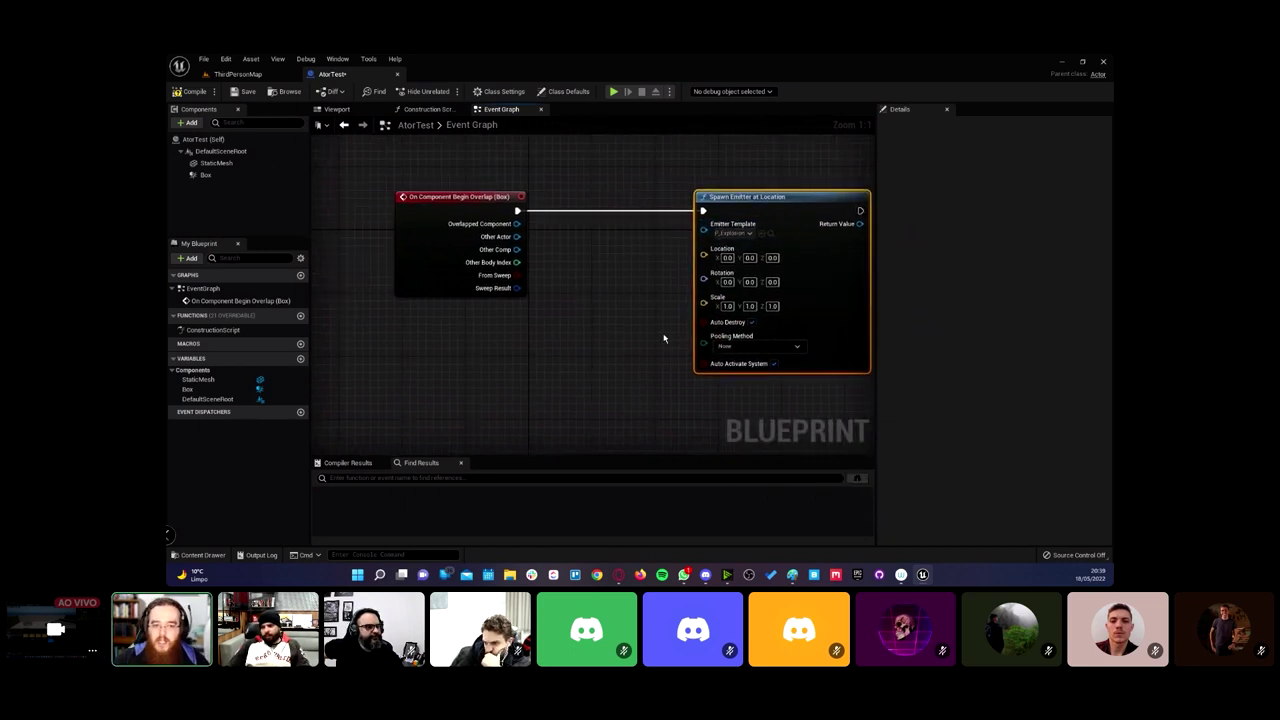
right_drag(663, 338, 681, 286)
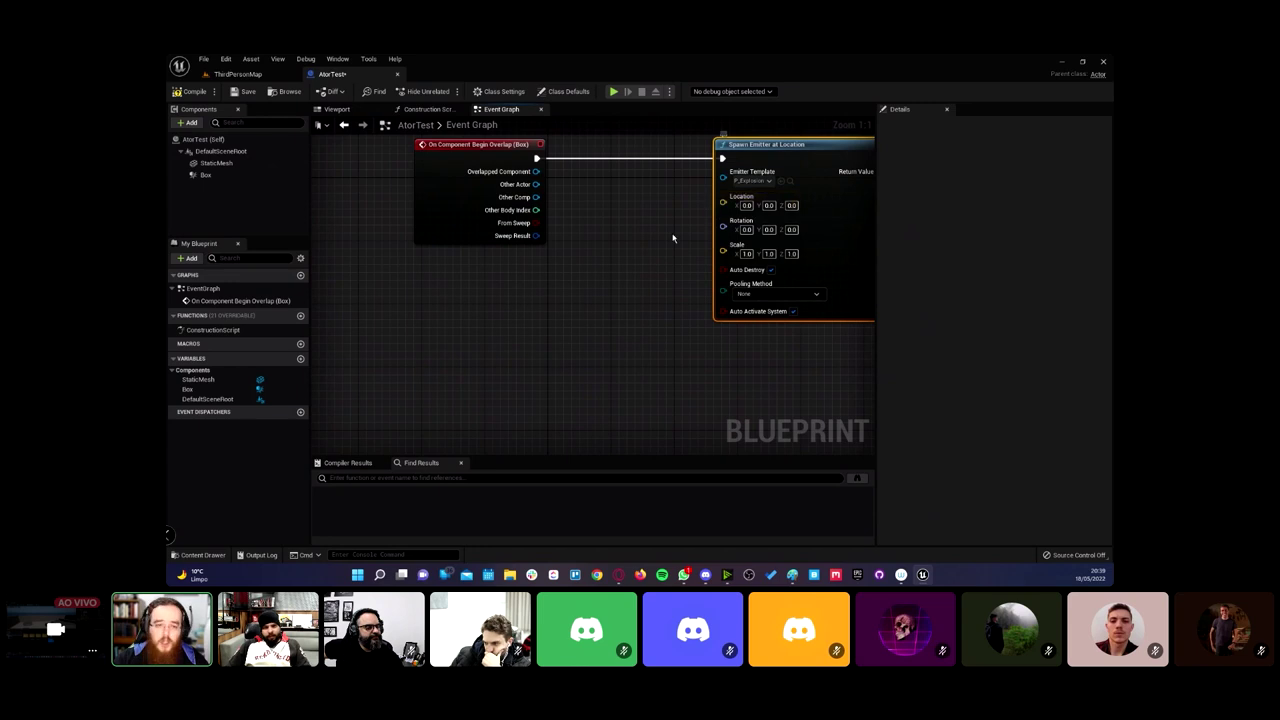
right_drag(640, 246, 594, 279)
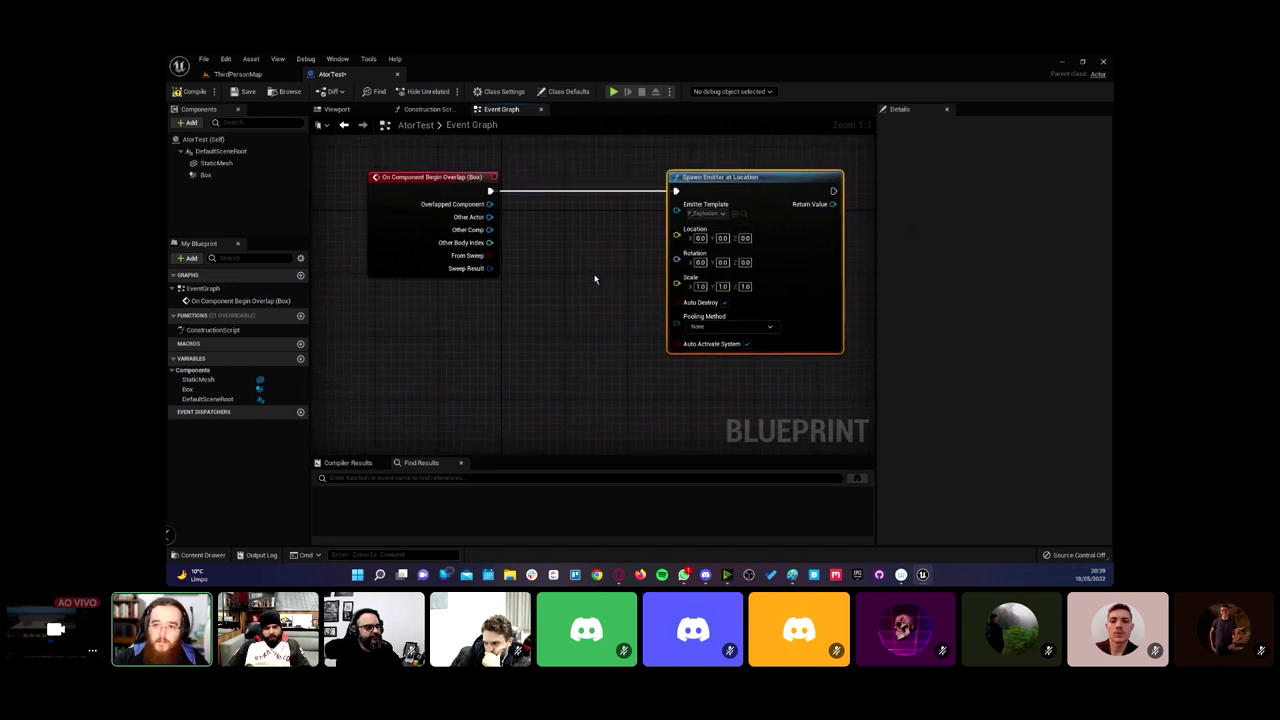
right_drag(434, 313, 441, 282)
right_click(435, 335)
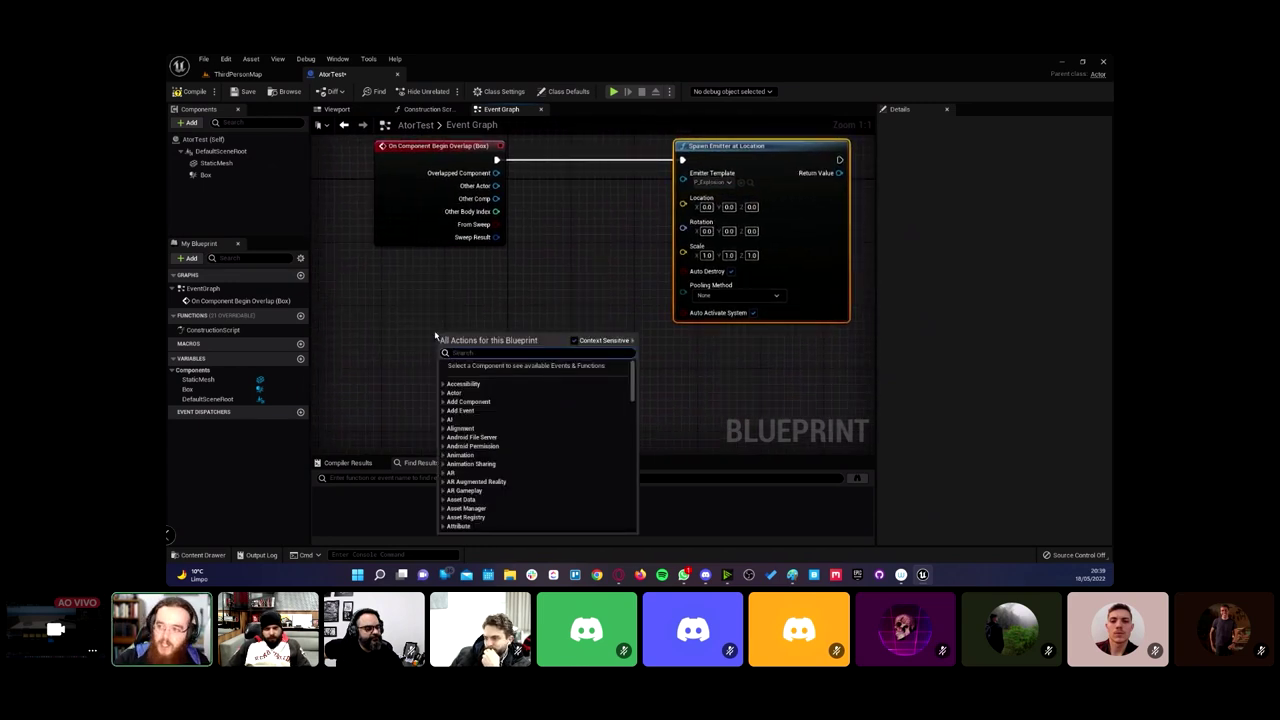
Step: Add a Get Actor Location node to the AtorTest Event Graph via the 'get location' search
click(434, 317)
click(245, 76)
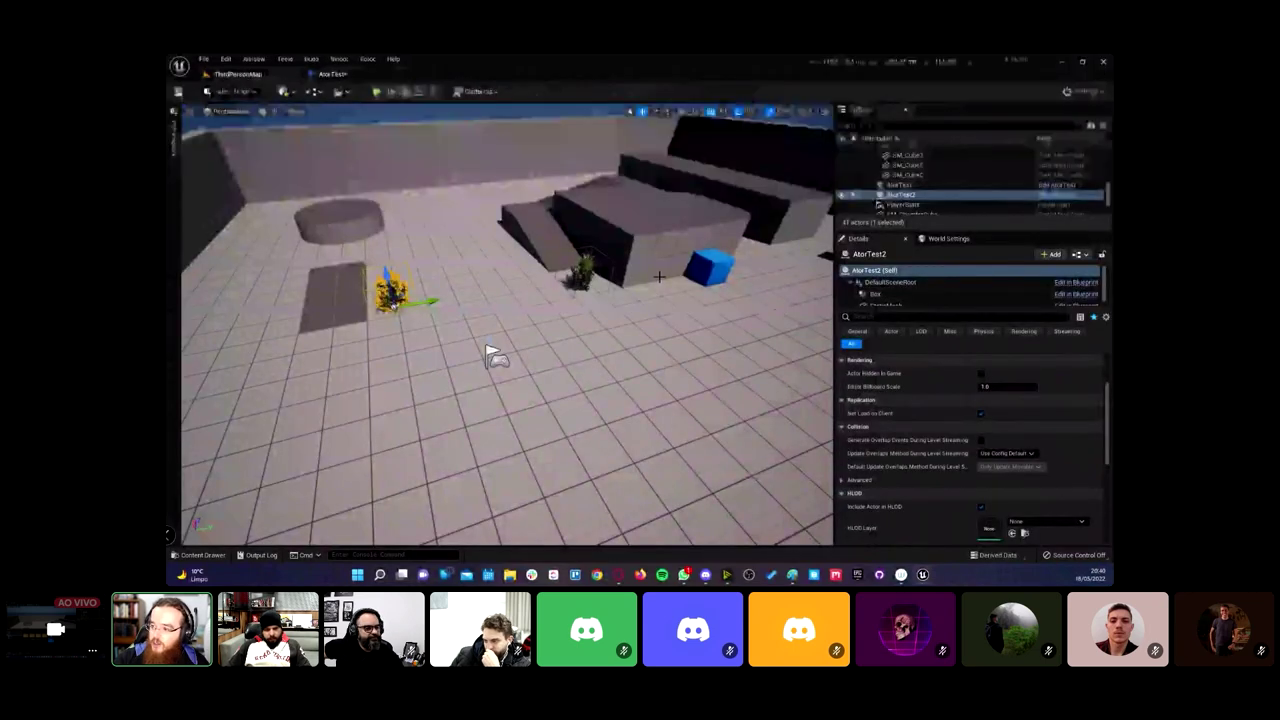
click(333, 74)
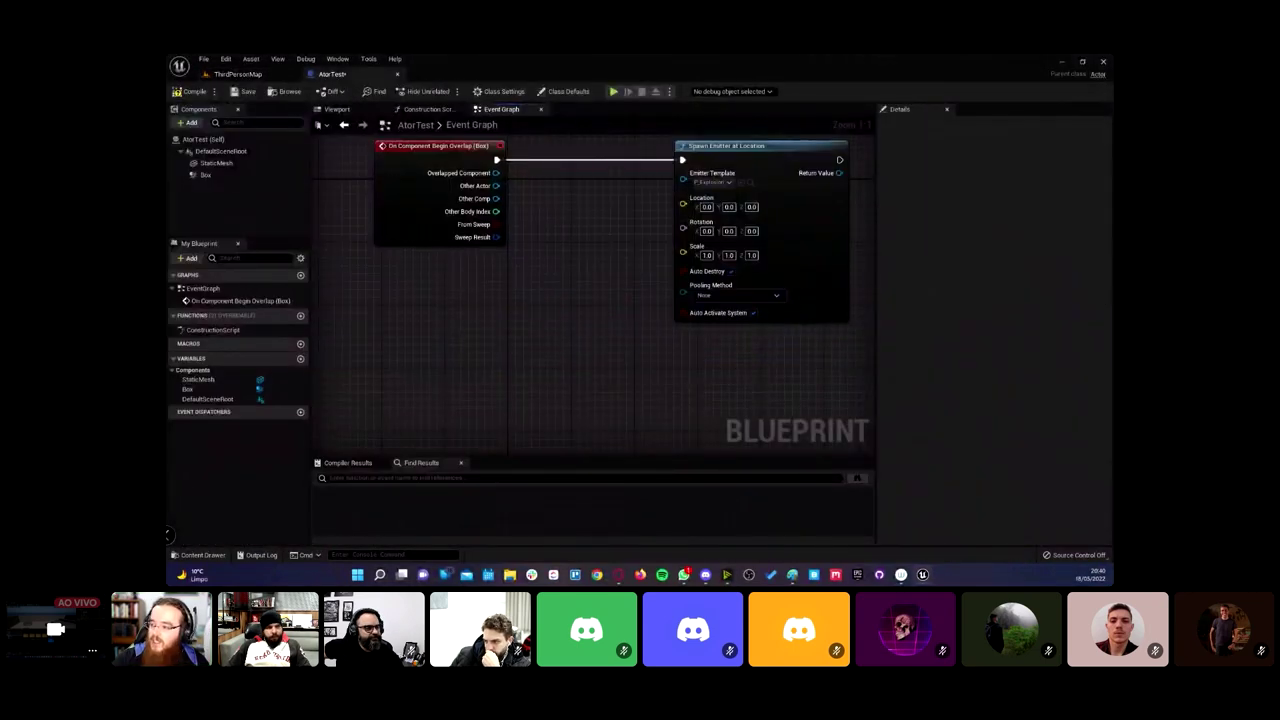
right_click(457, 340)
text(get location)
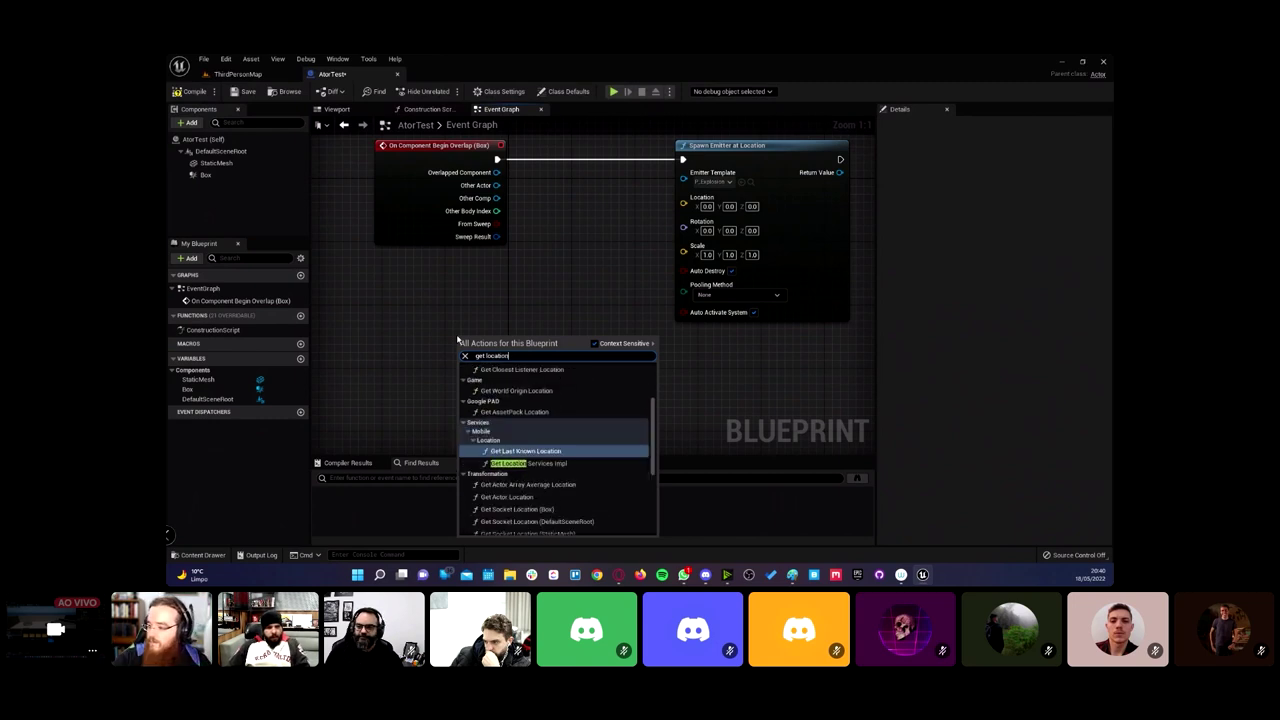
scroll(543, 440, down, 2)
scroll(551, 449, down, 3)
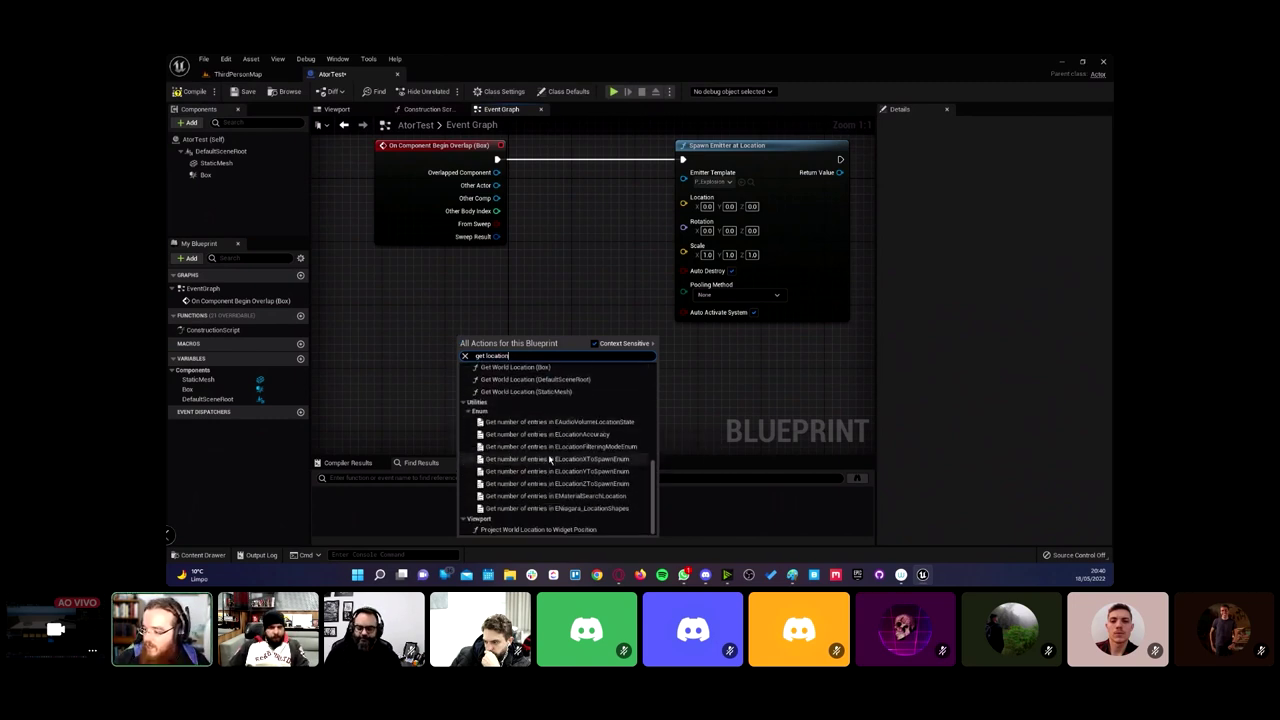
scroll(555, 490, up, 2)
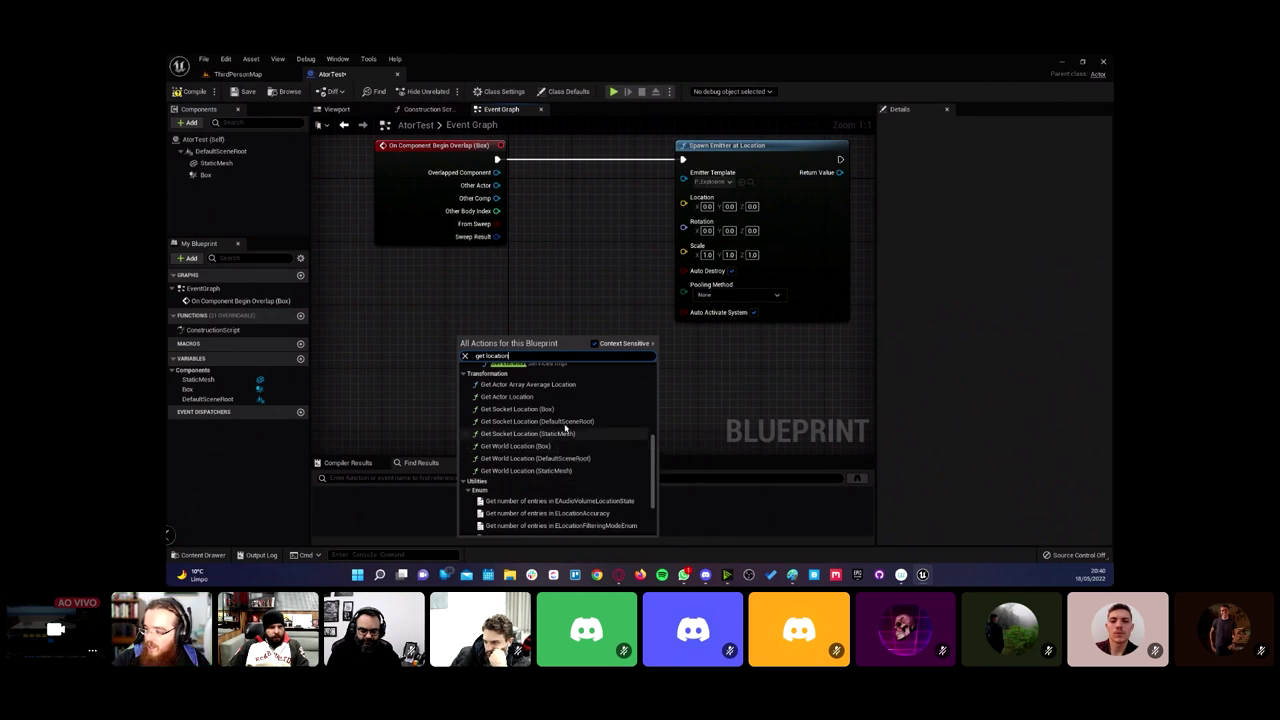
click(540, 398)
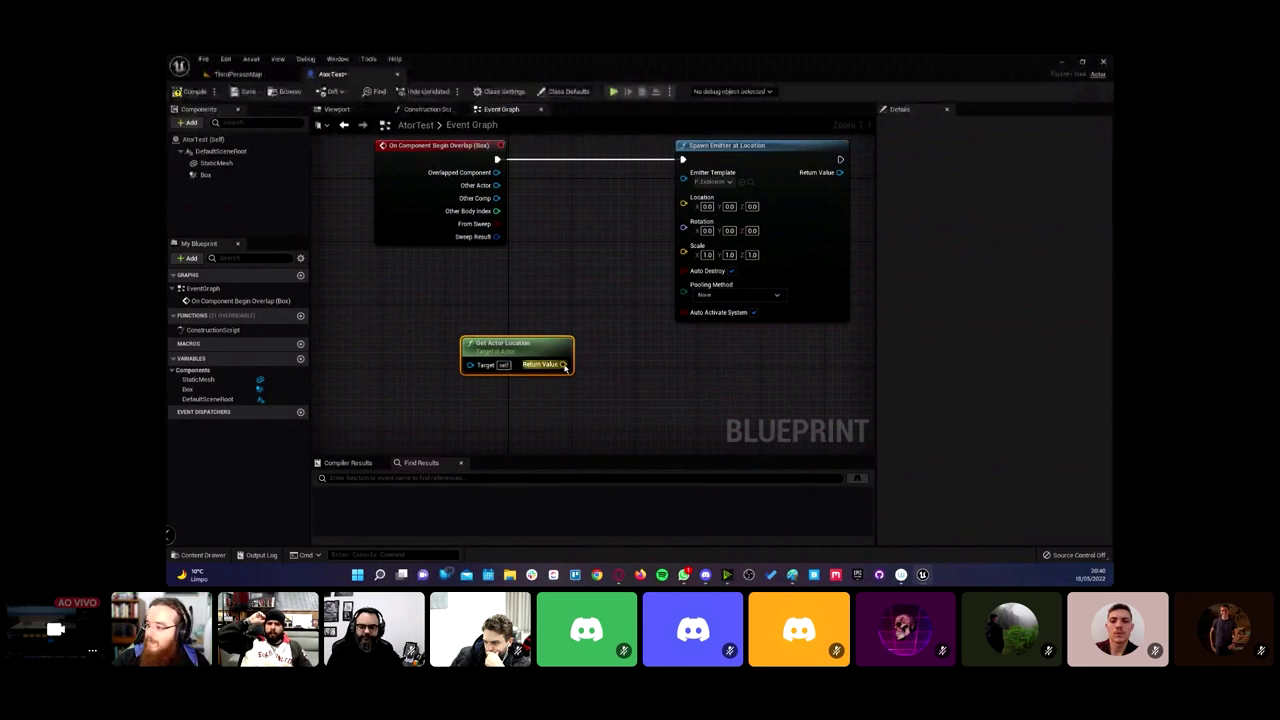
Step: Connect Get Actor Location's Return Value to Spawn Emitter's Location pin and tidy the nodes
drag(564, 367, 683, 203)
drag(540, 347, 546, 300)
right_drag(546, 300, 556, 356)
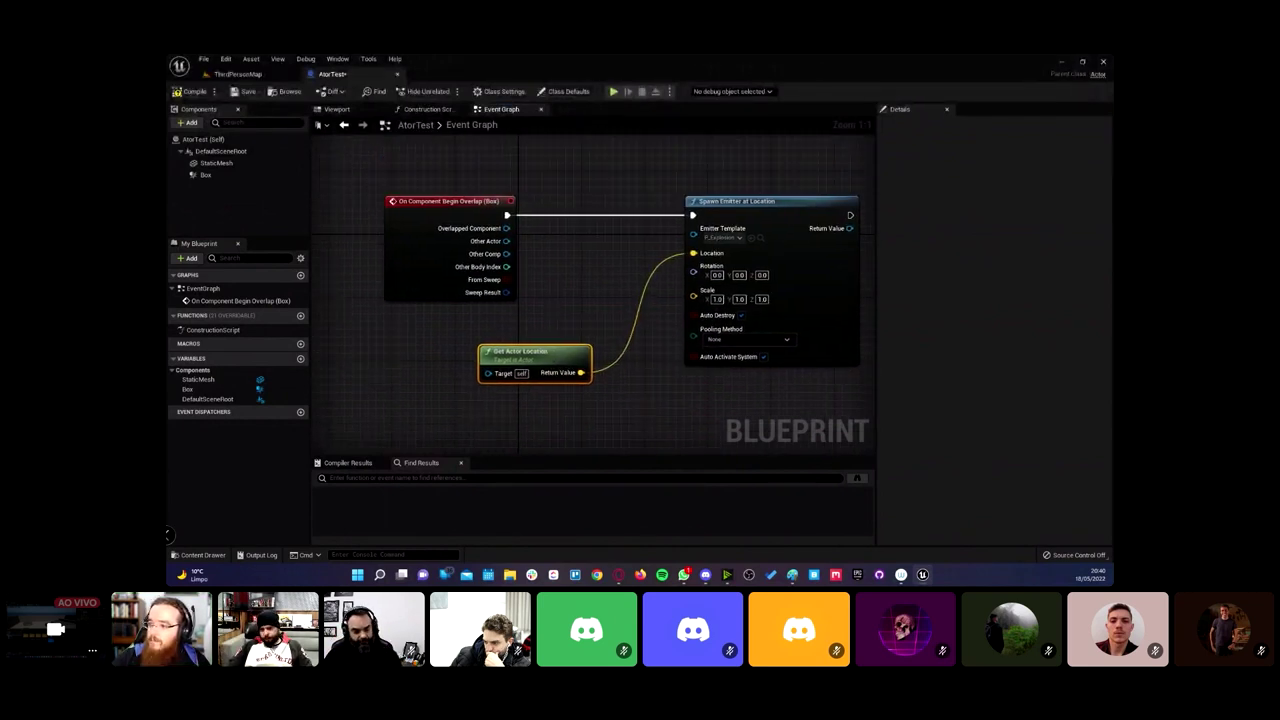
click(236, 74)
Step: Play-test the level, running the character into a bush to watch it explode, then stop
key(alt+p)
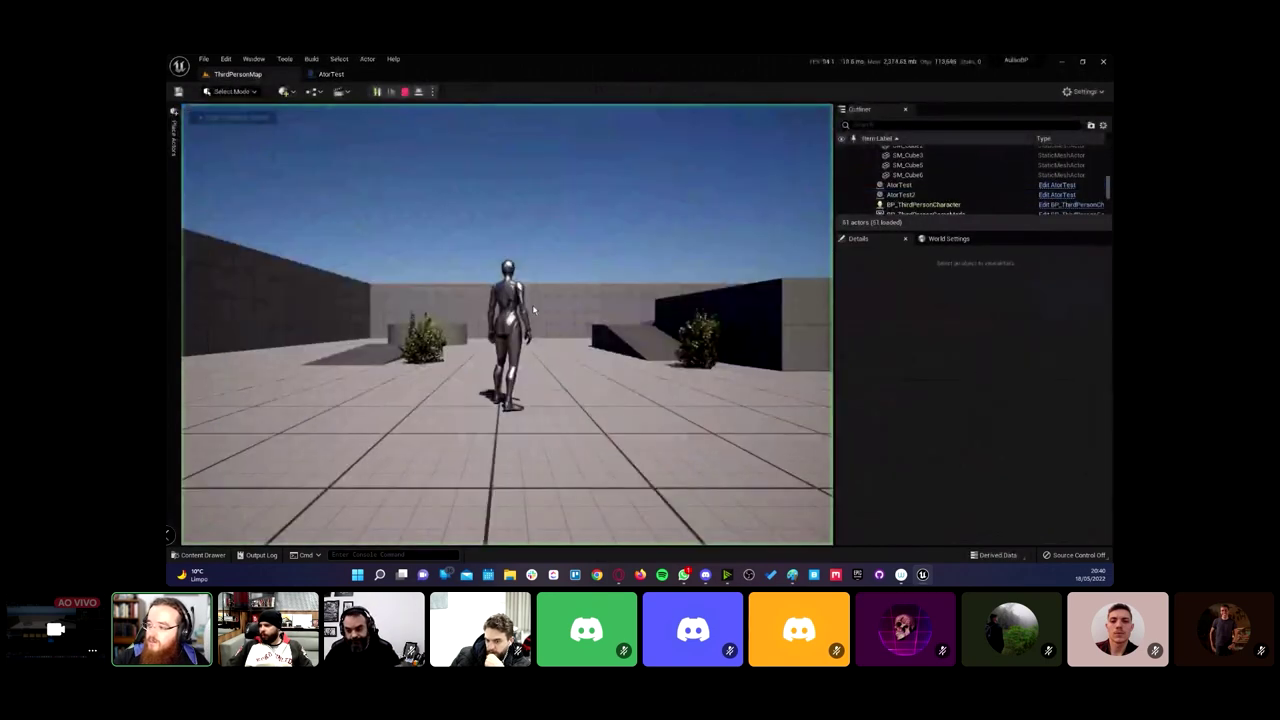
key(w)
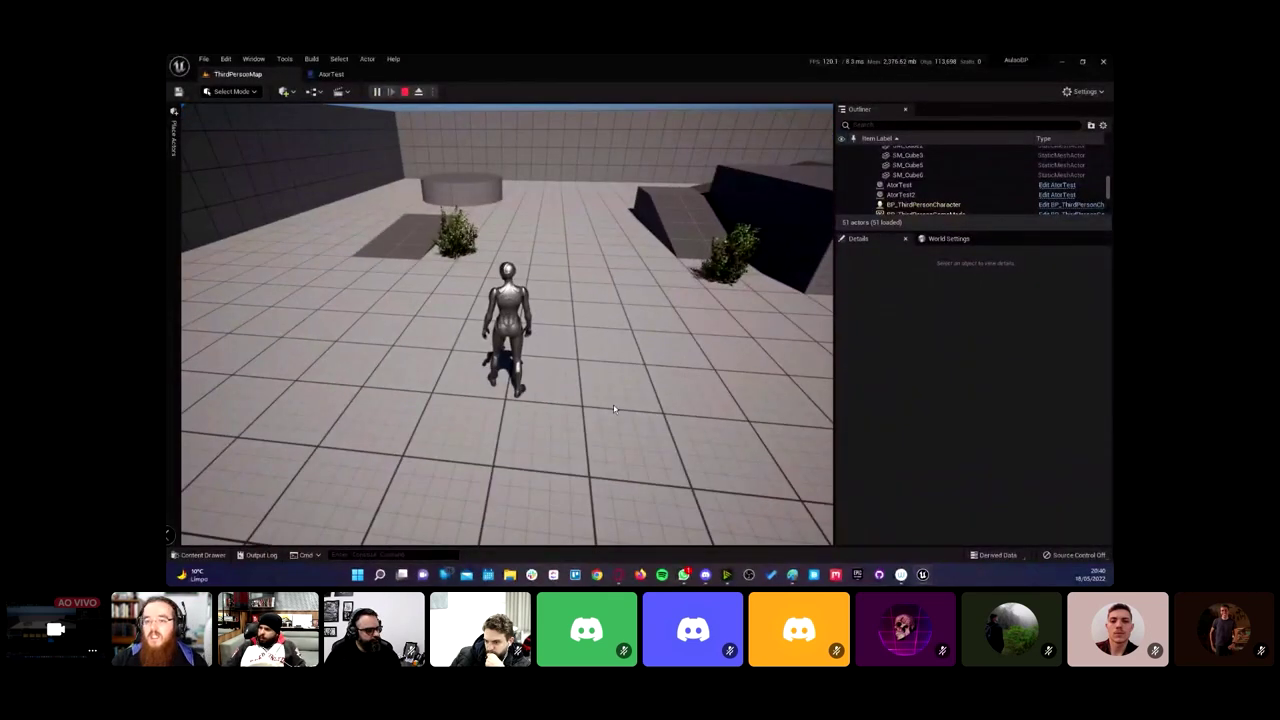
key(Escape)
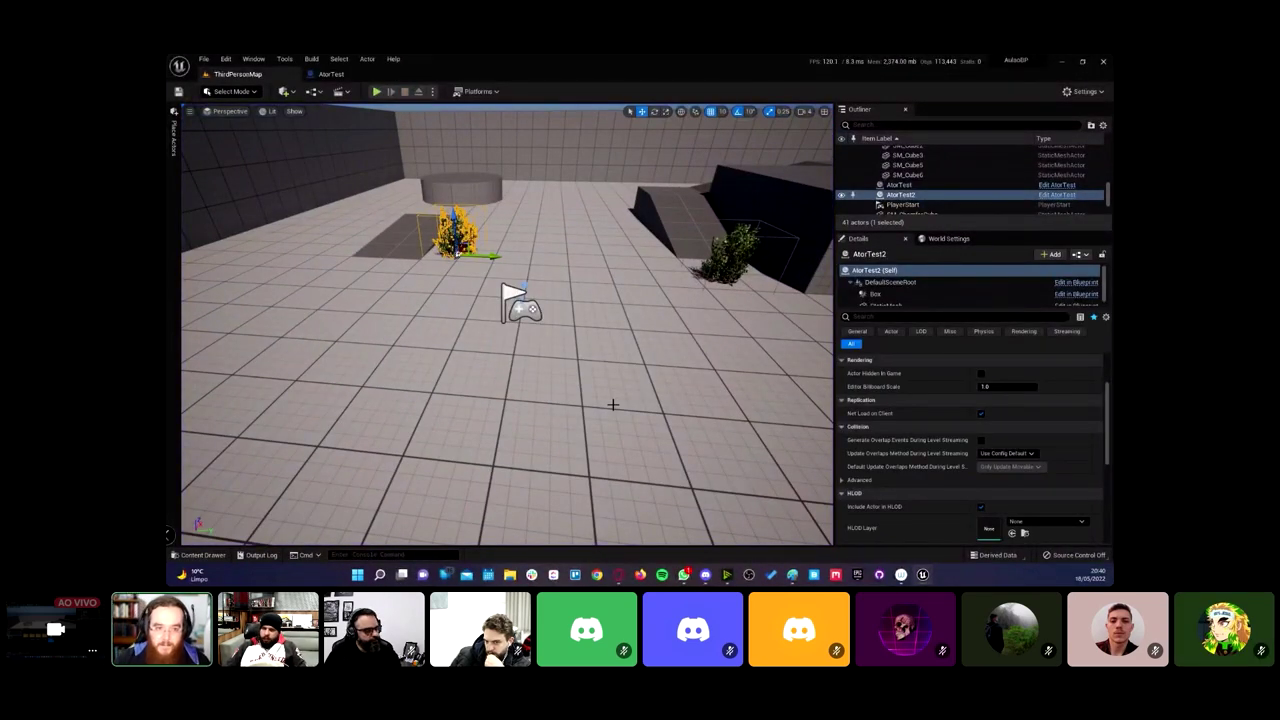
Step: In AtorTest's Event Graph, zoom out, make room right of Spawn Emitter and bring up the action list
click(331, 74)
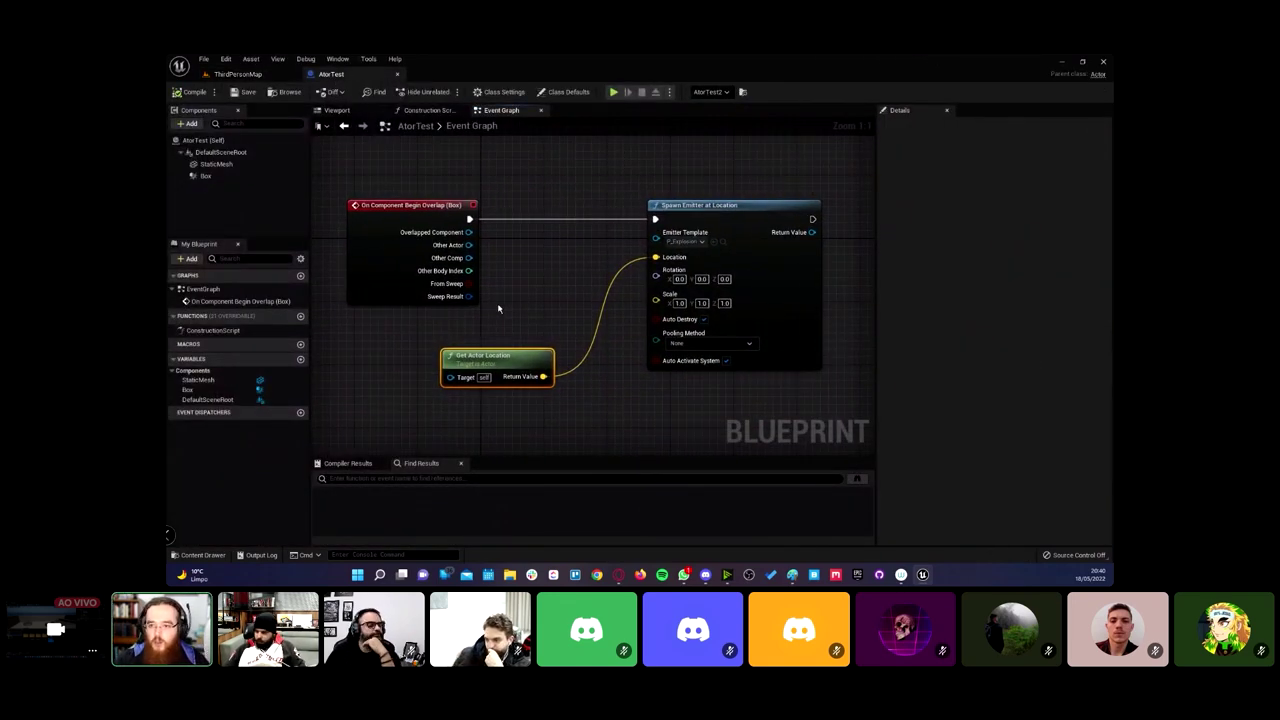
right_drag(474, 205, 565, 287)
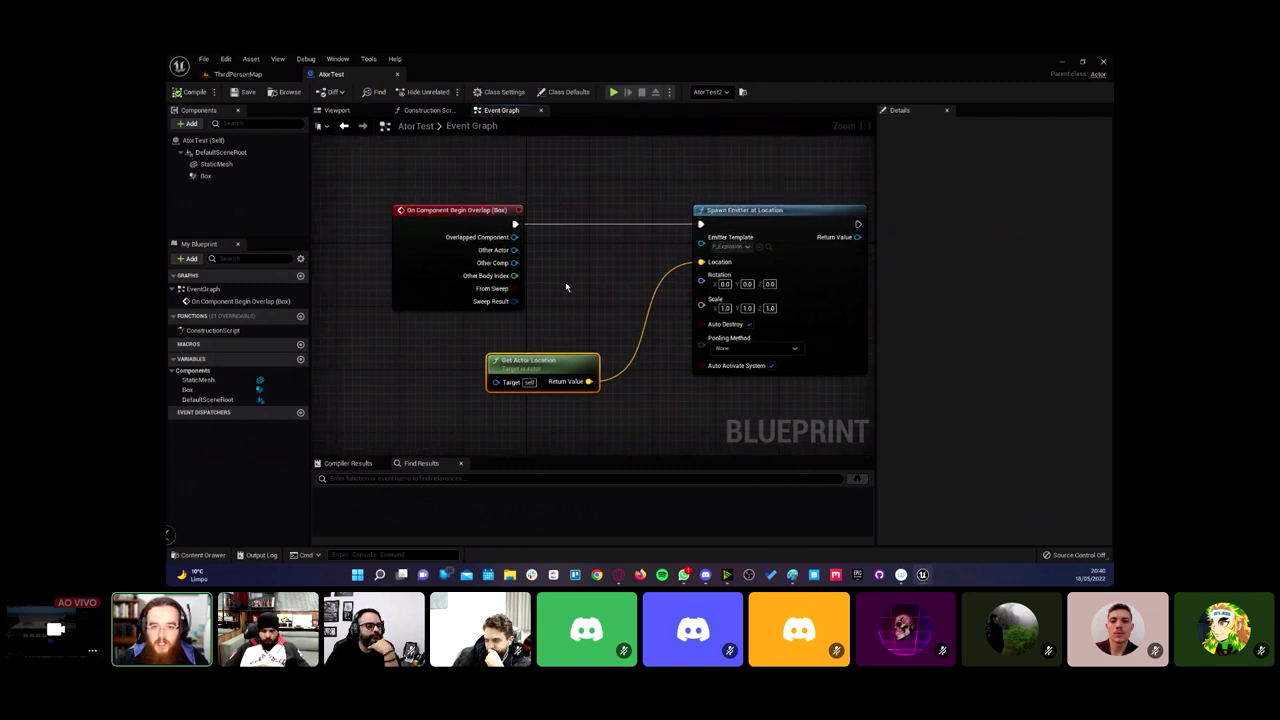
scroll(559, 279, down, 2)
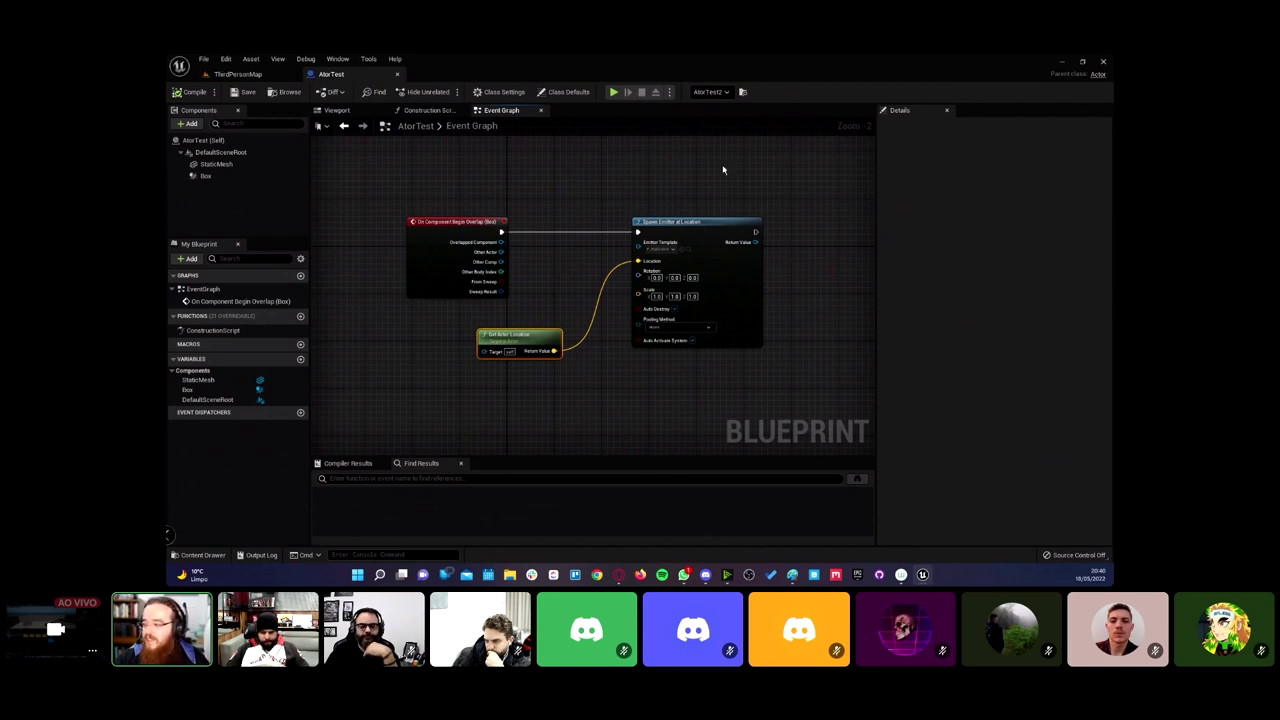
right_drag(531, 272, 583, 200)
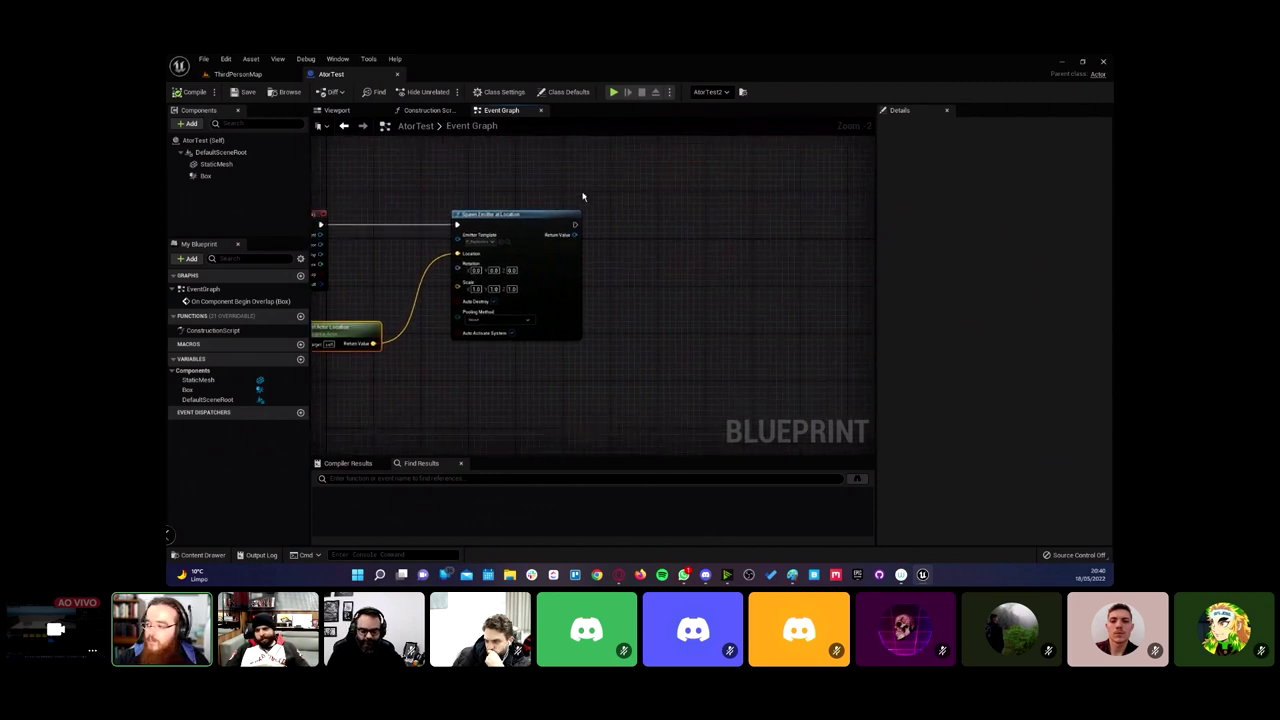
right_click(681, 235)
scroll(735, 330, down, 2)
scroll(735, 360, down, 2)
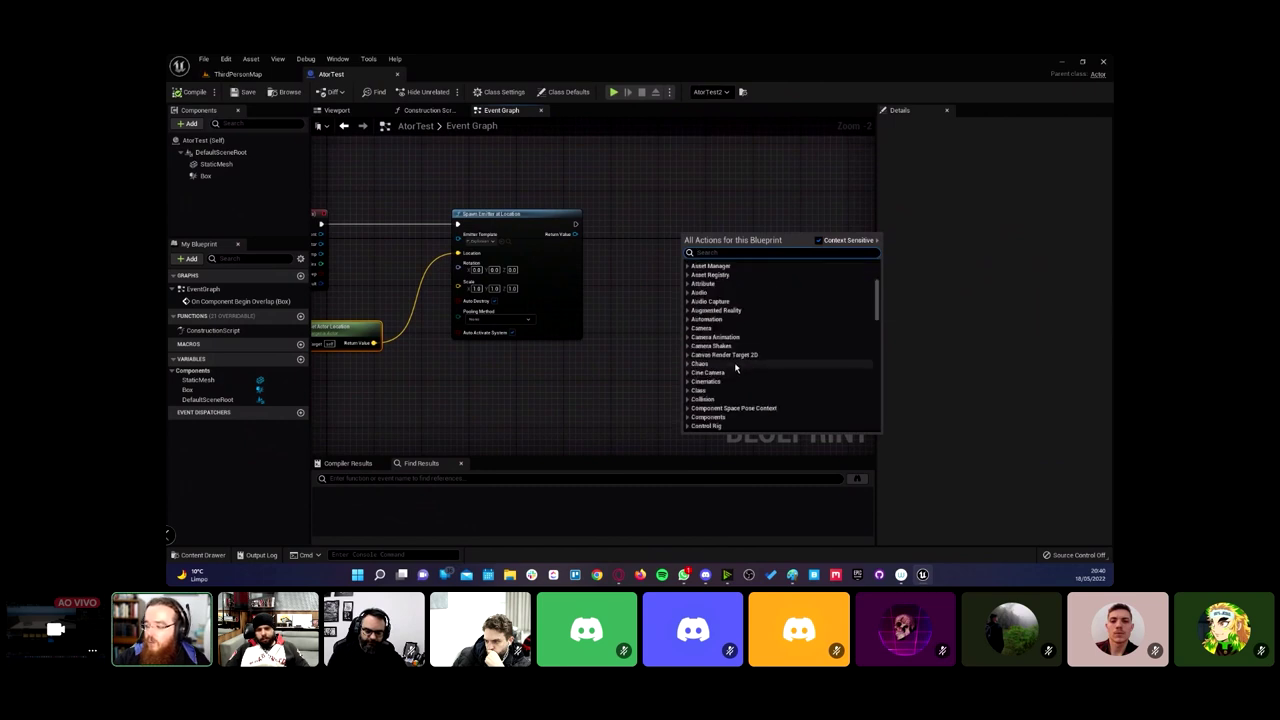
scroll(755, 340, down, 5)
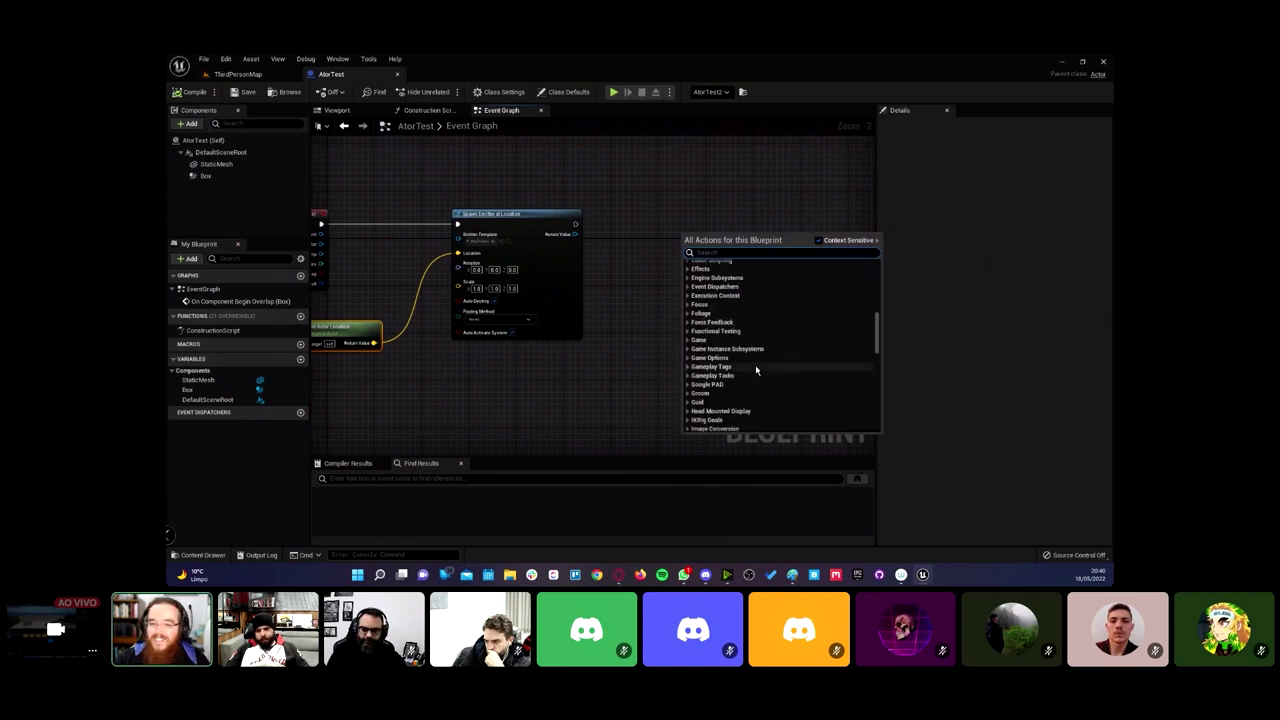
scroll(755, 340, down, 3)
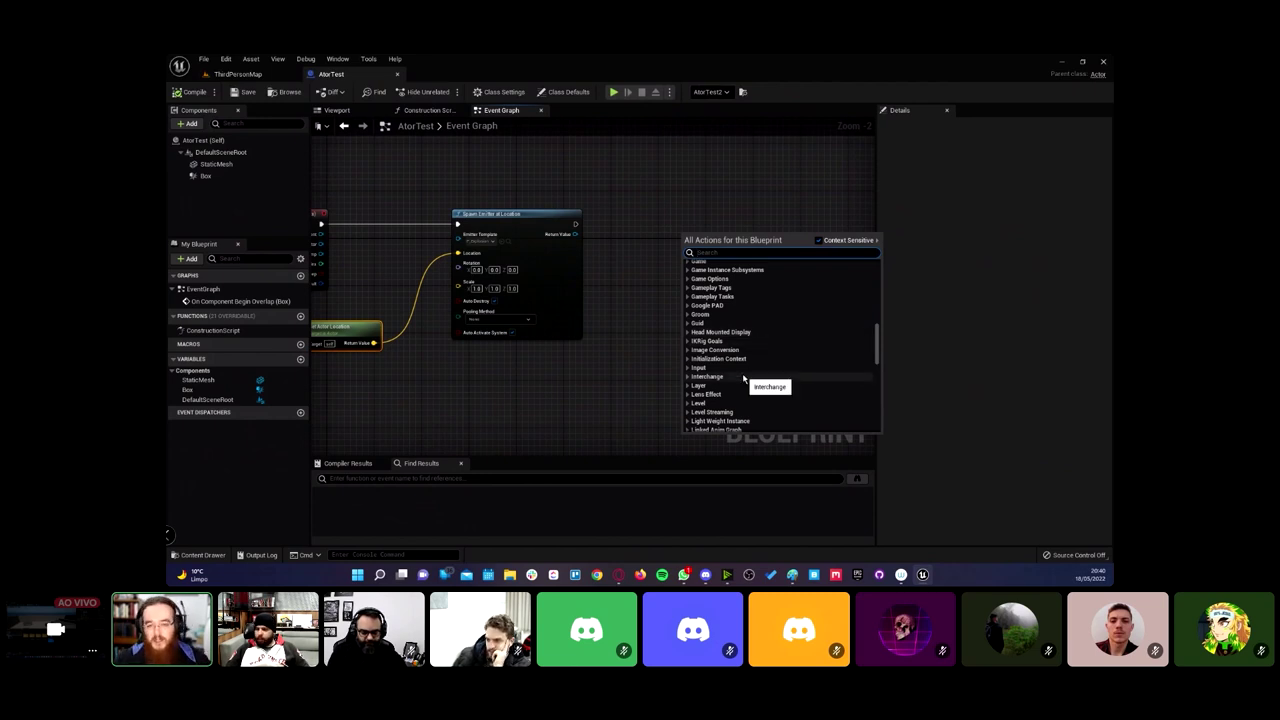
mouse_move(619, 691)
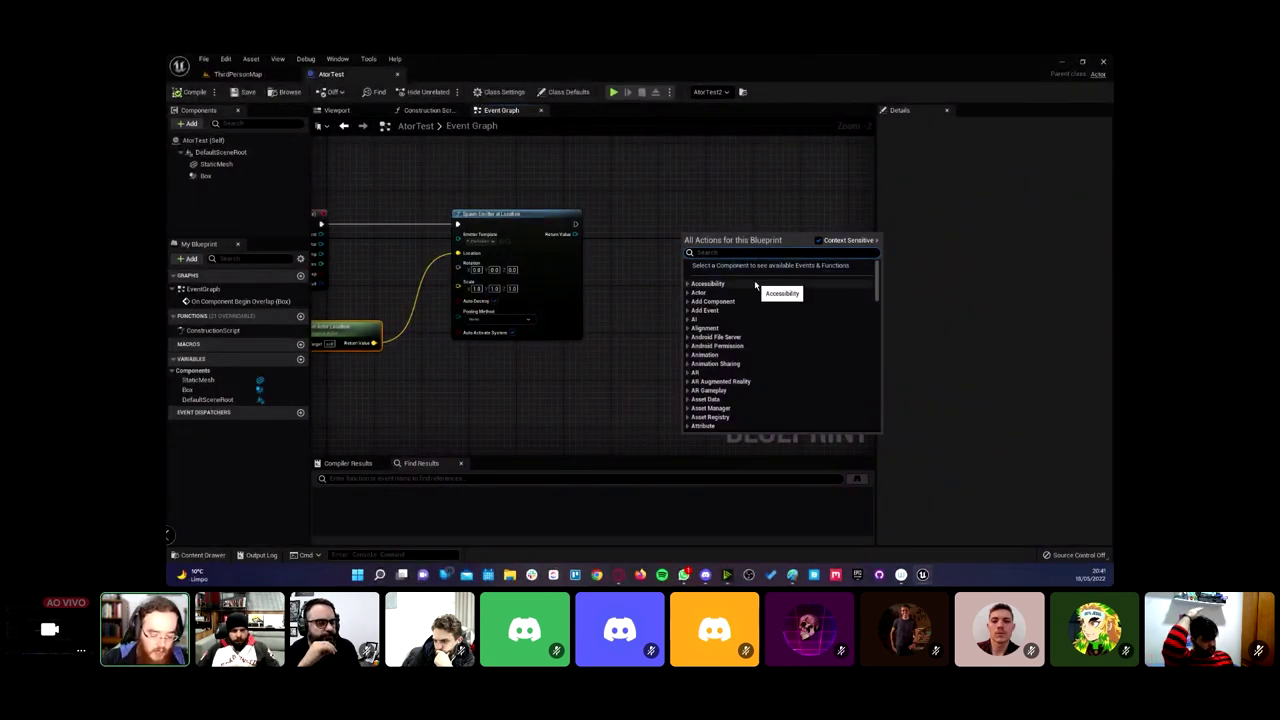
Step: Add a Destroy Actor node and wire Spawn Emitter's exec output into it
text(de)
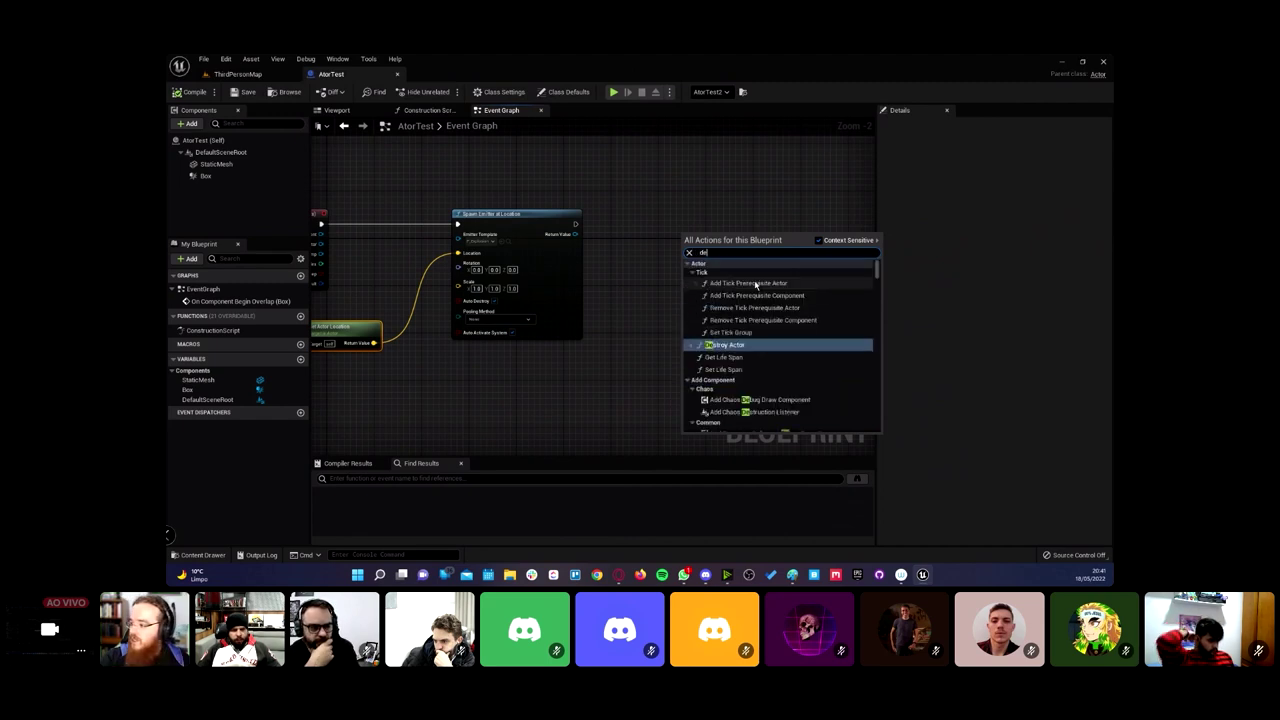
key(Return)
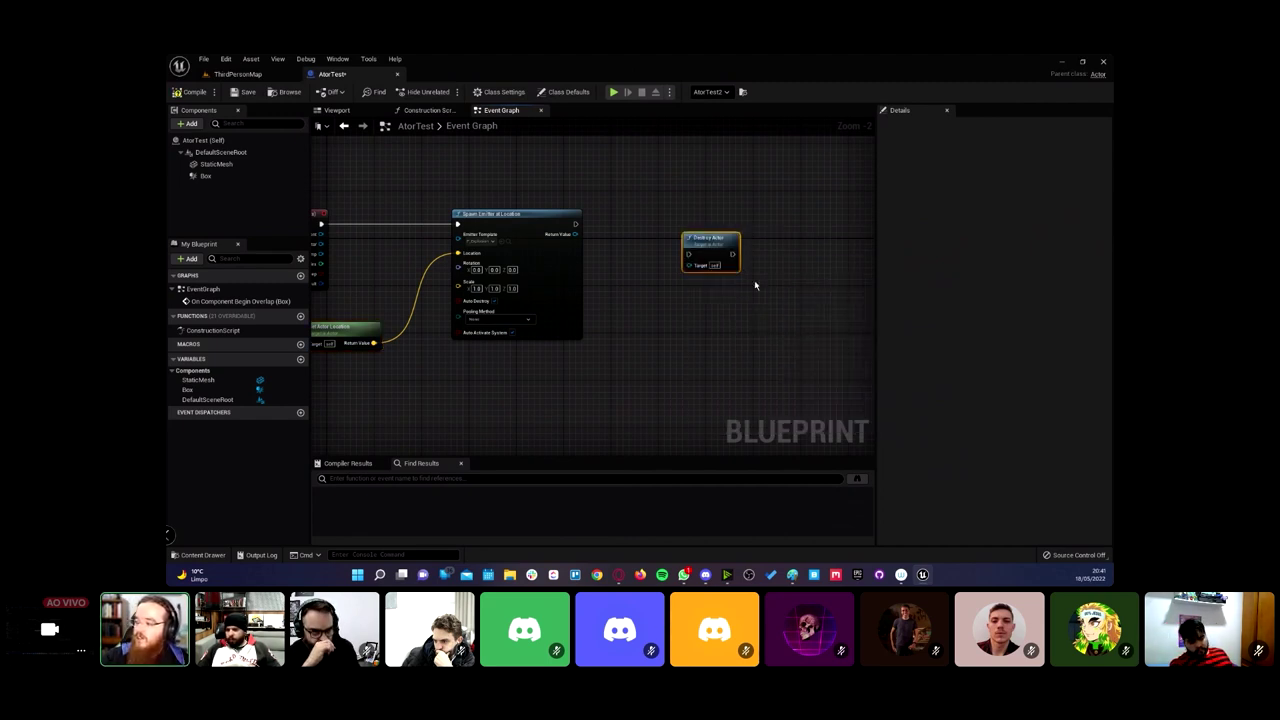
right_drag(623, 219, 673, 221)
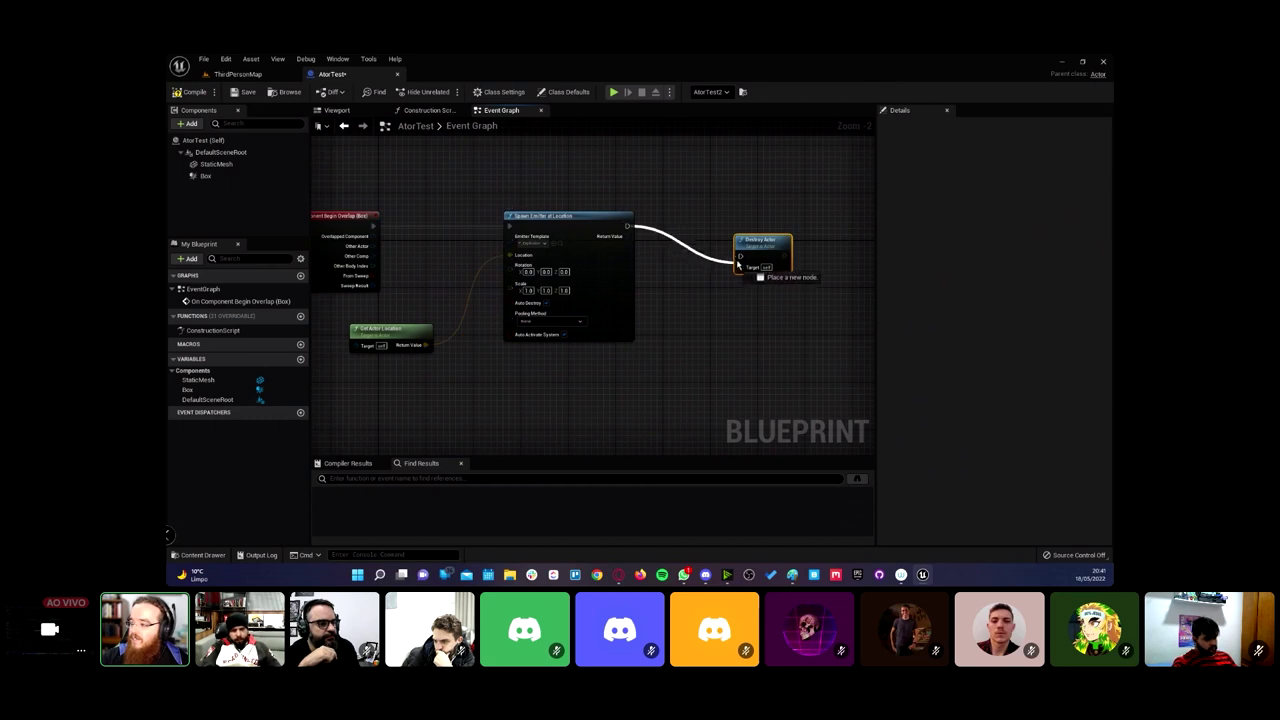
mouse_move(627, 237)
mouse_down()
mouse_move(740, 256)
mouse_move(760, 212)
mouse_up()
mouse_move(734, 255)
right_down()
mouse_move(768, 267)
mouse_move(667, 300)
right_up()
Step: Frame the whole overlap, Spawn Emitter and Destroy Actor chain, then select the Destroy Actor node
scroll(665, 316, up, 2)
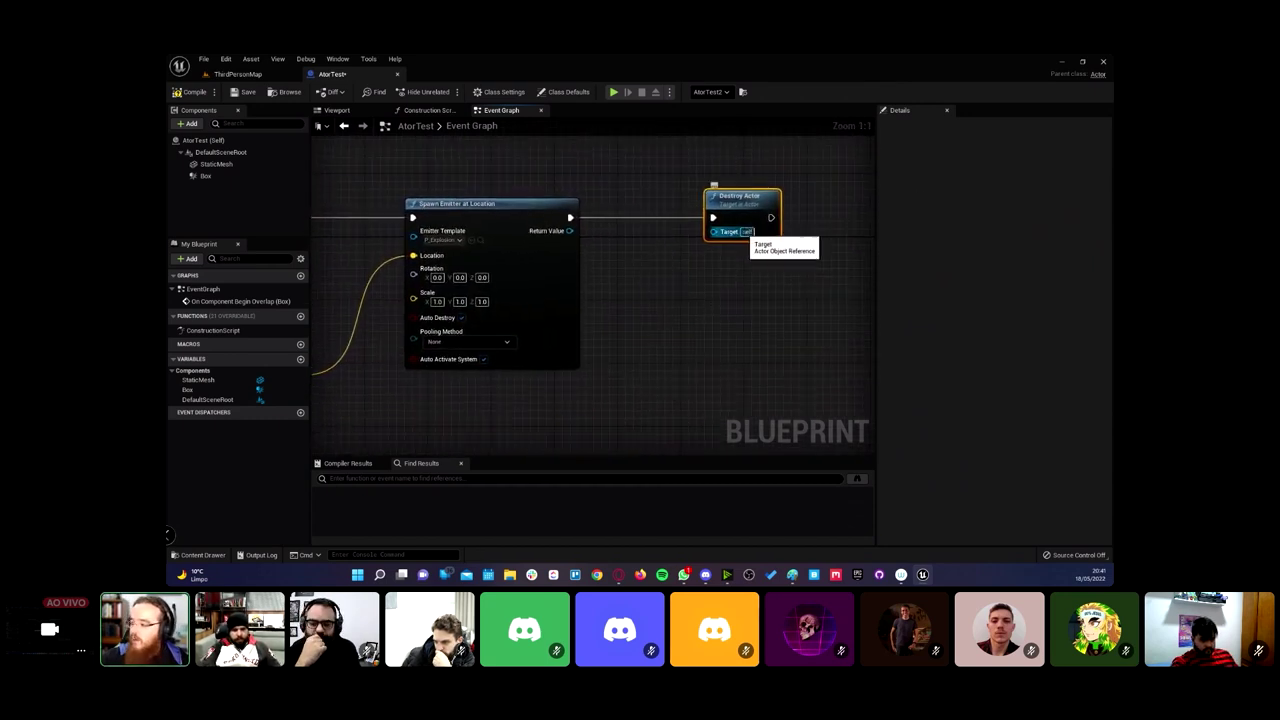
right_drag(707, 236, 870, 270)
scroll(669, 183, down, 3)
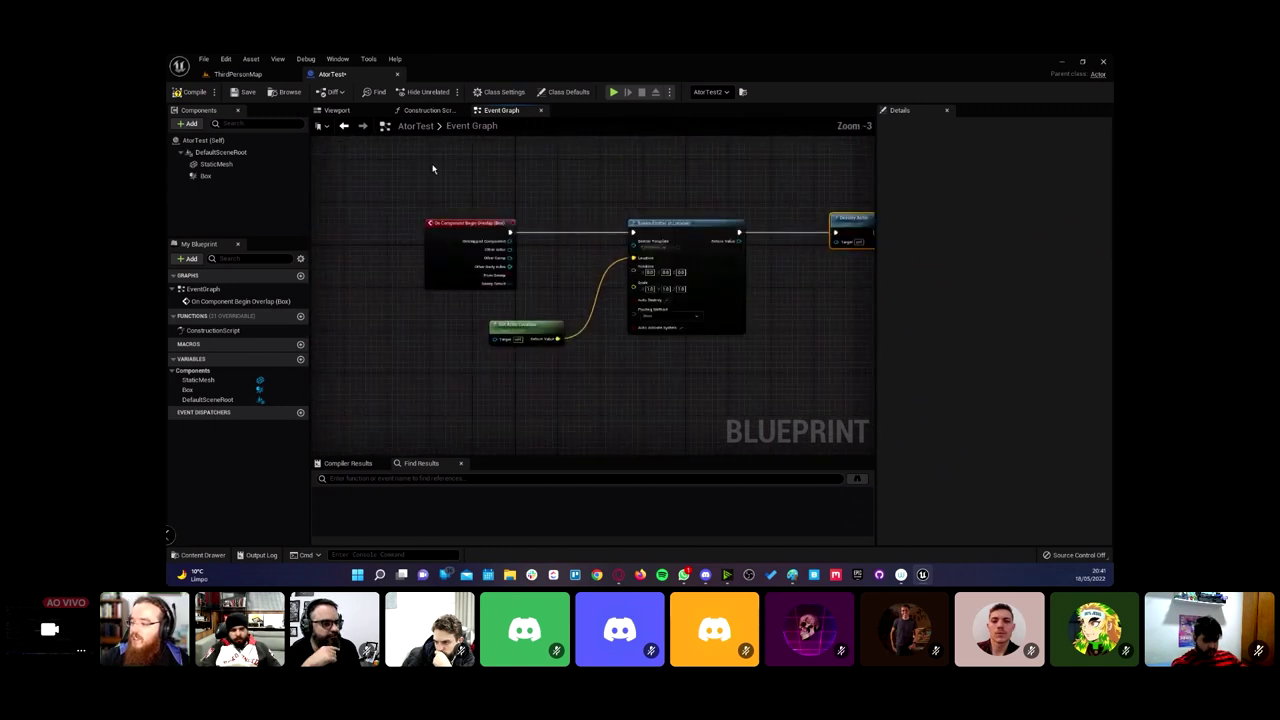
drag(419, 166, 717, 344)
right_drag(760, 273, 647, 291)
click(738, 245)
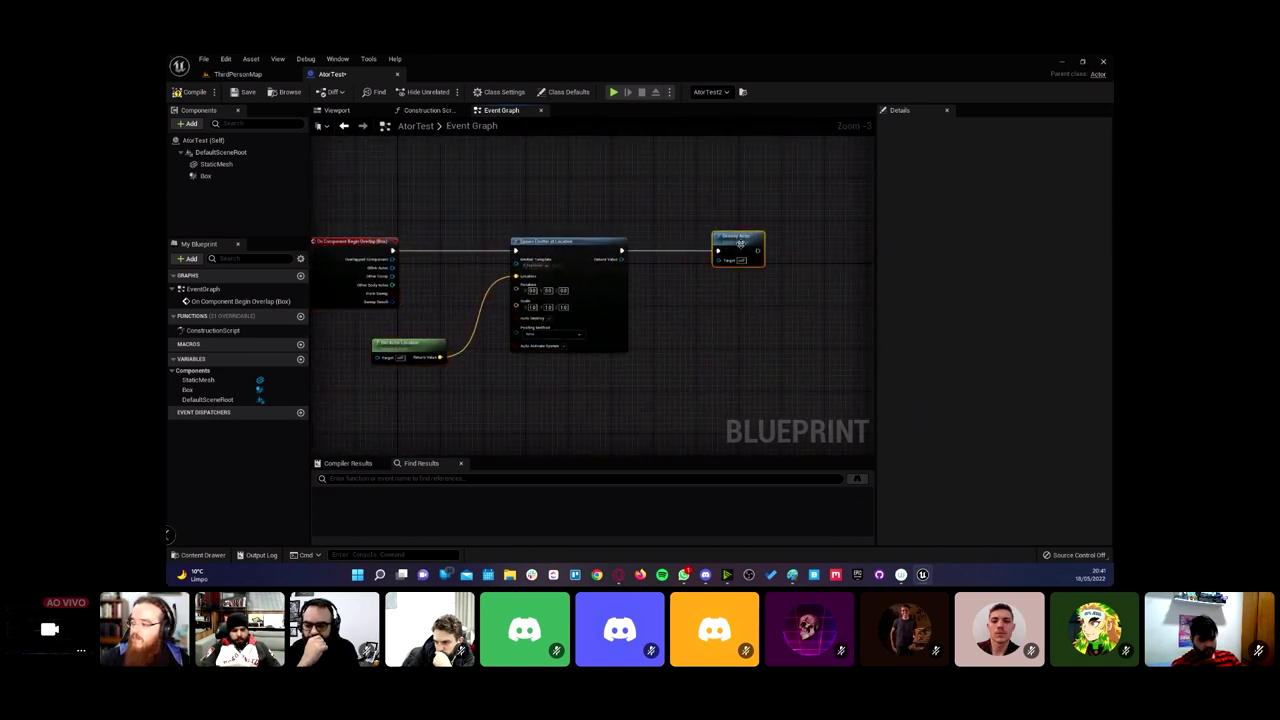
click(237, 74)
Step: Play-test ThirdPersonMap again with the Destroy Actor logic in place
click(378, 92)
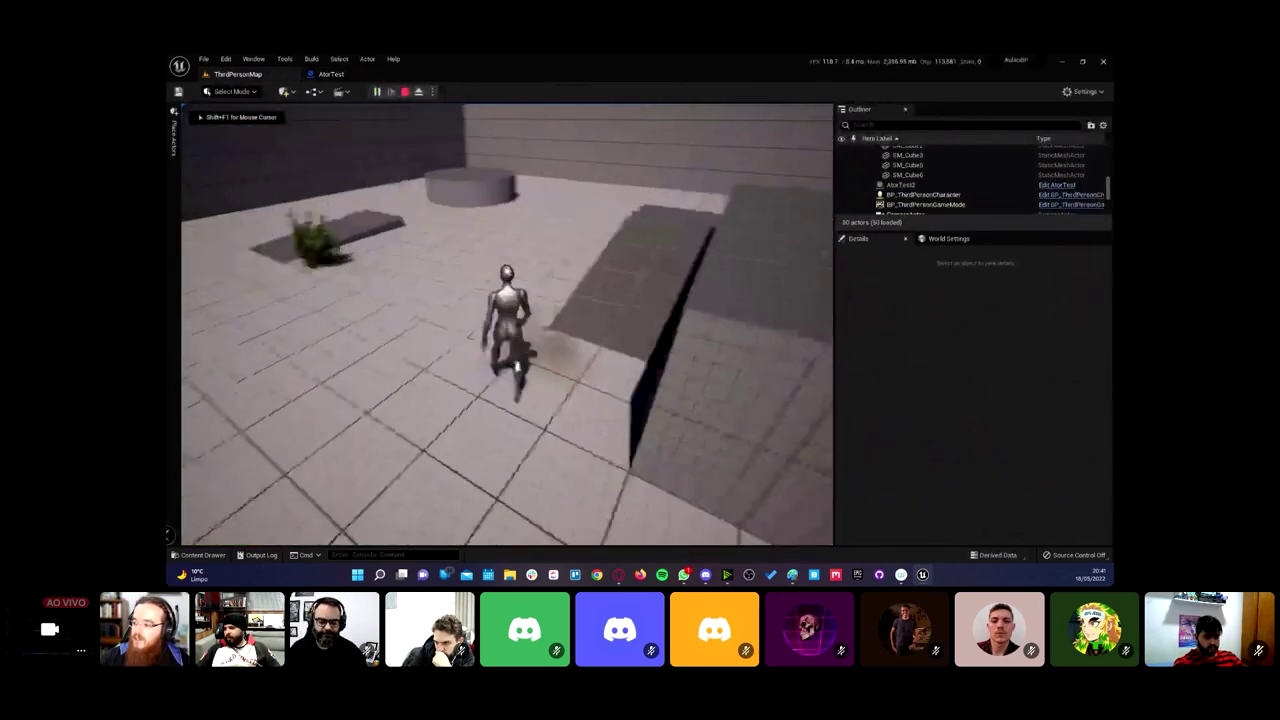
mouse_move(563, 700)
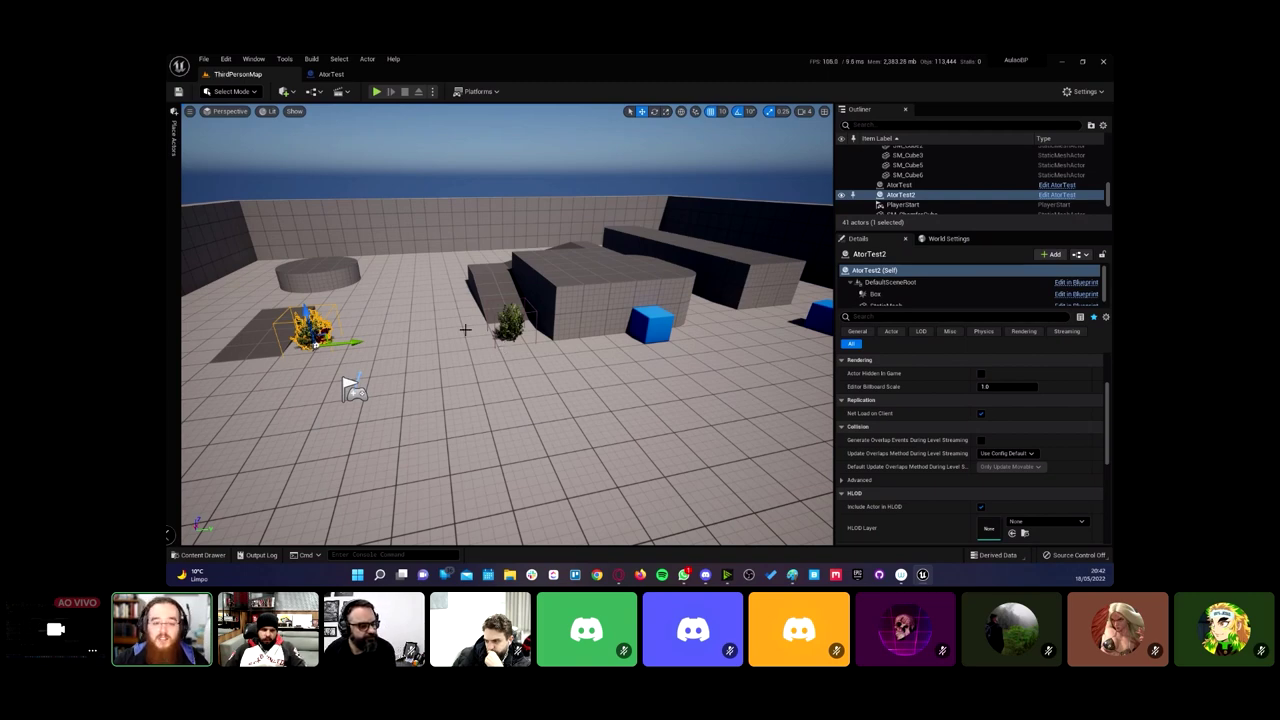
Step: Show the Content folder and browse Blueprint Class parent options, cancelling without creating one
drag(603, 322, 570, 290)
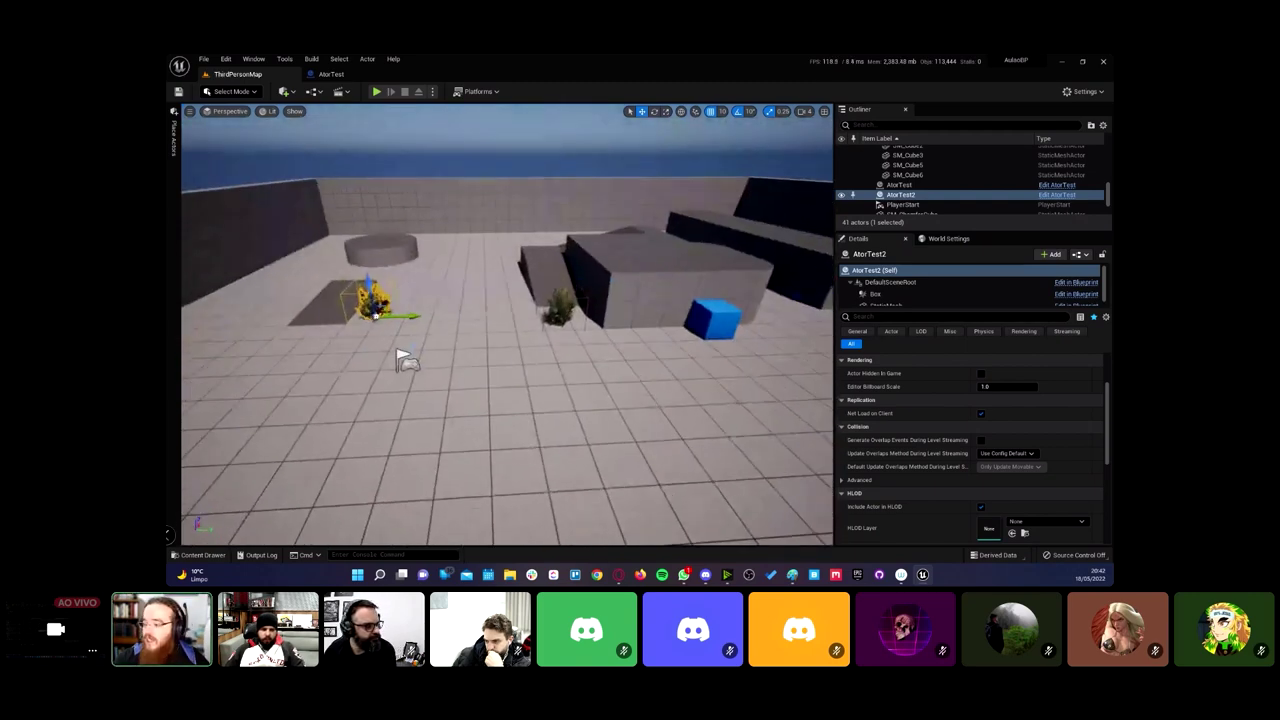
key(ctrl+space)
right_click(662, 350)
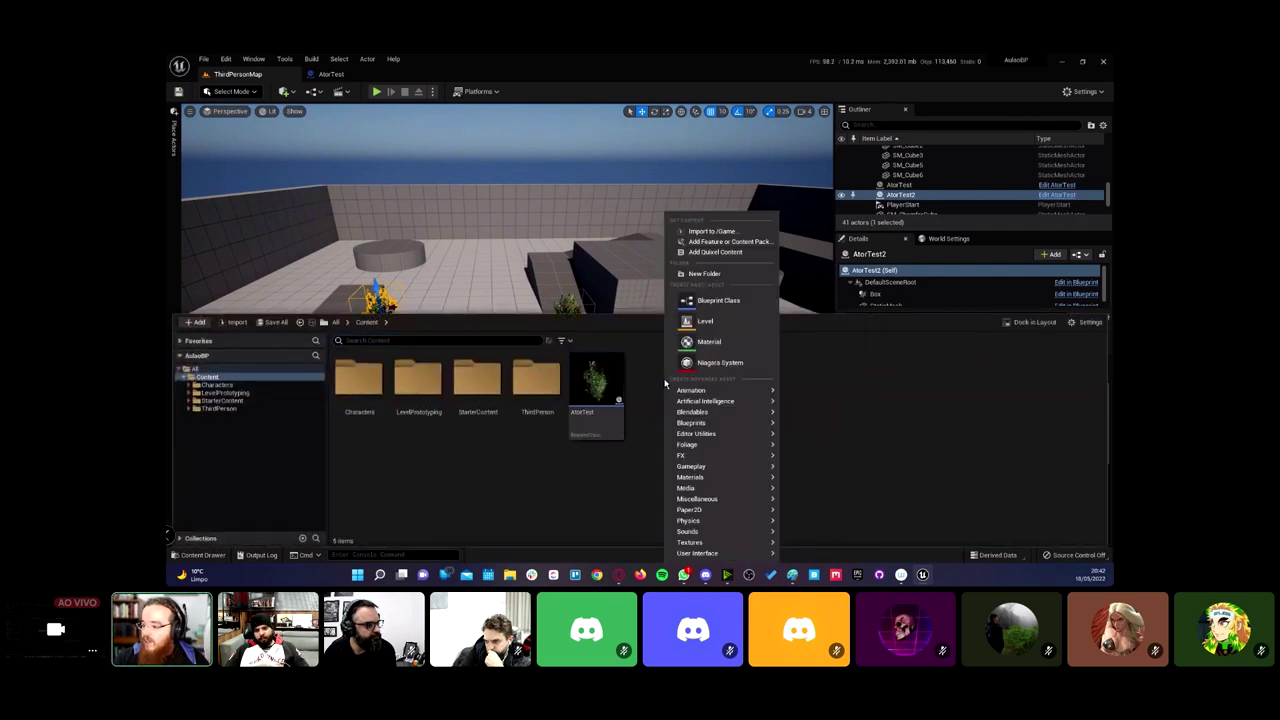
click(731, 303)
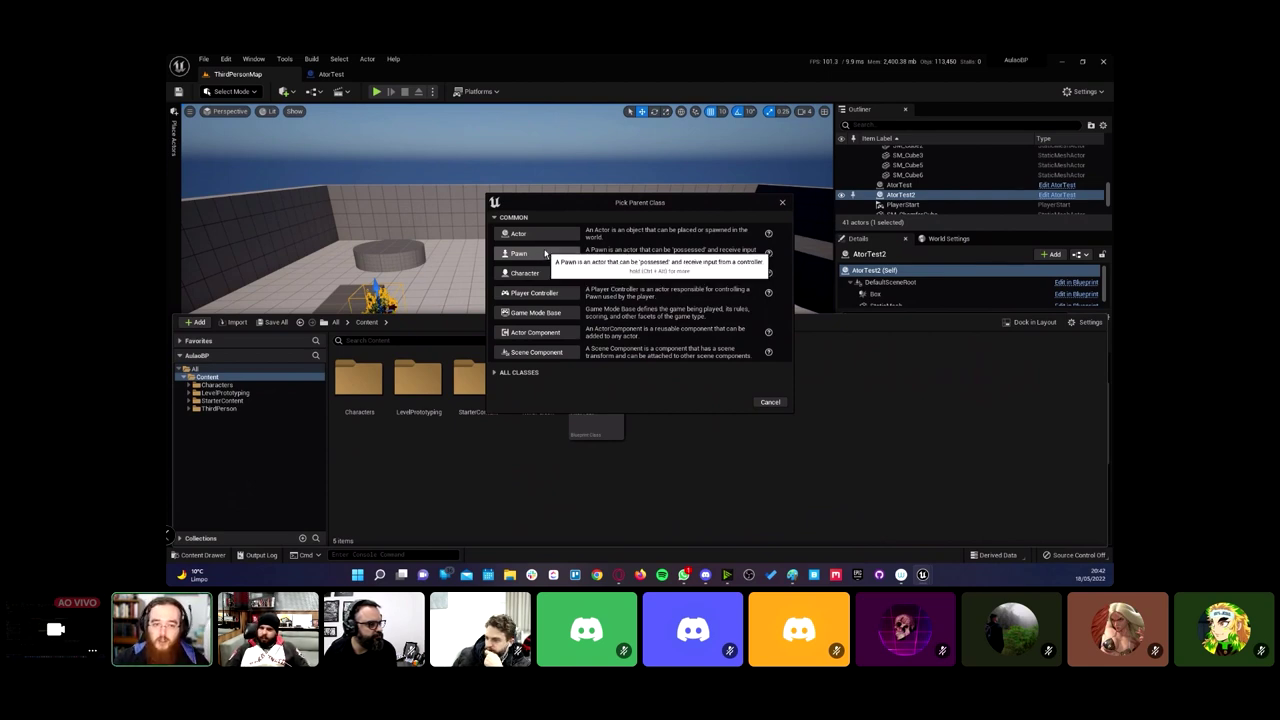
click(782, 202)
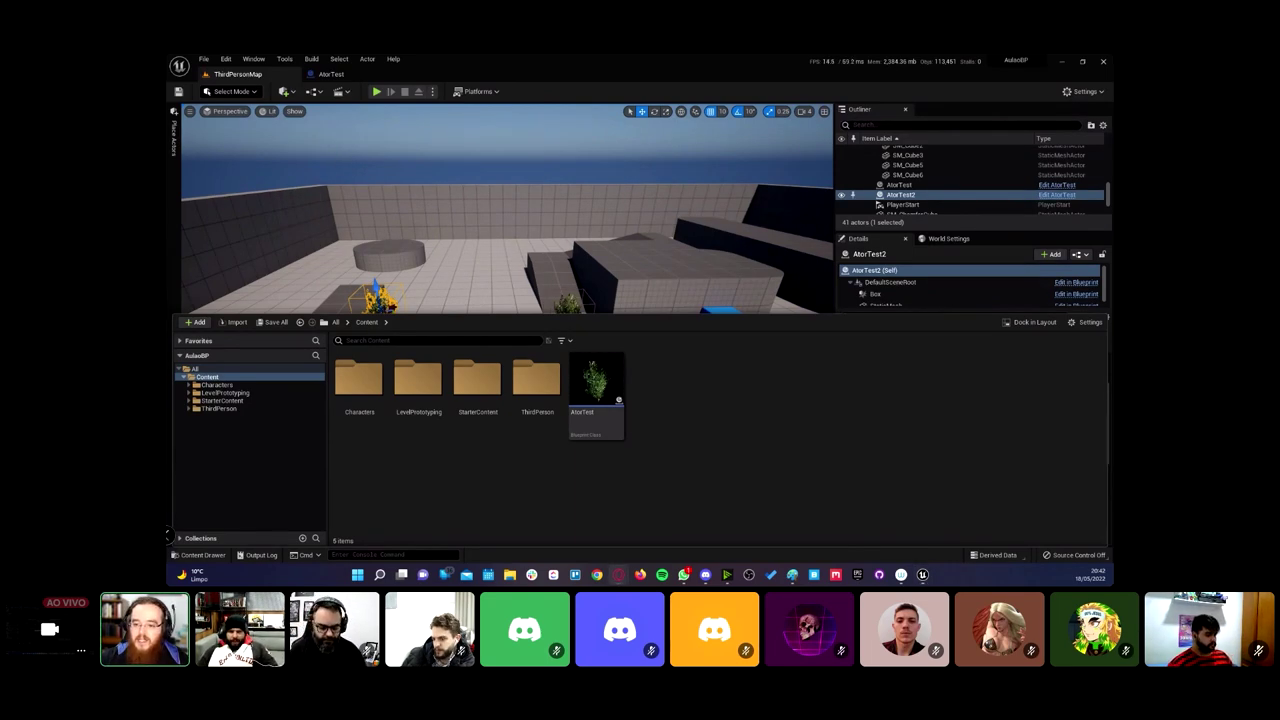
Step: In the Sway presentation, view the Estrutura macro diagram full-size, then return to Unreal Engine
key(alt+Tab)
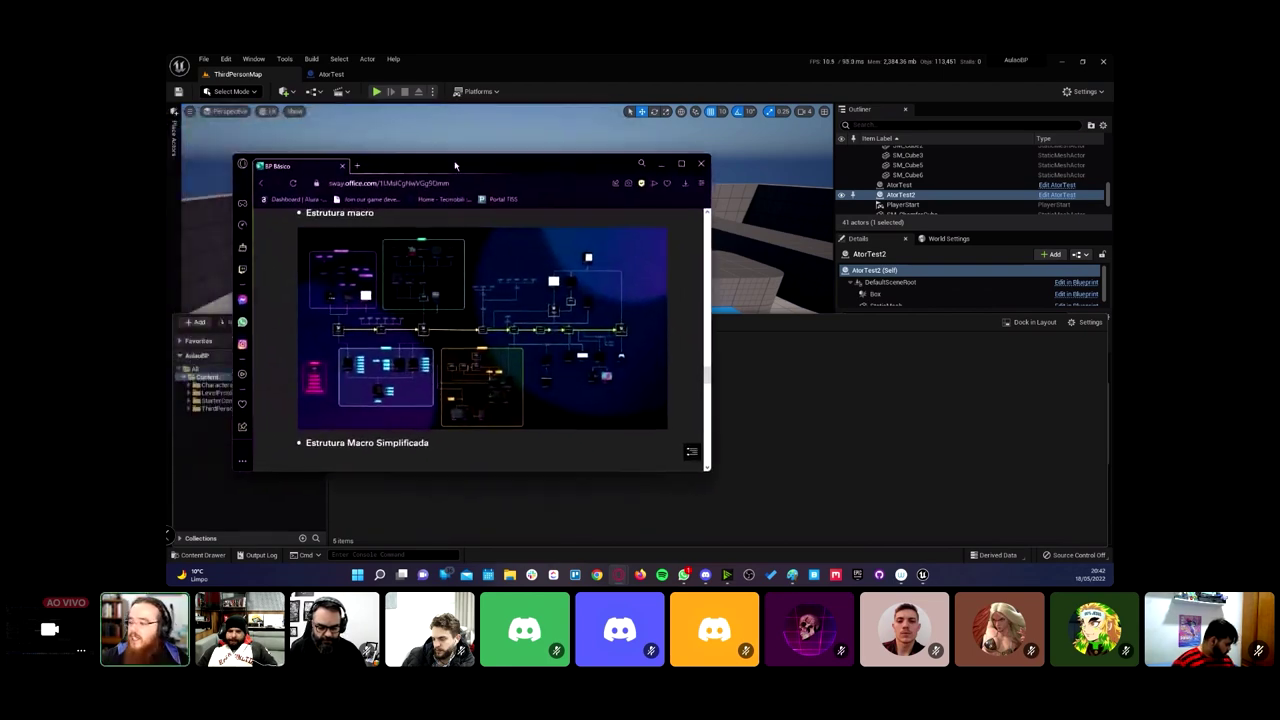
click(704, 170)
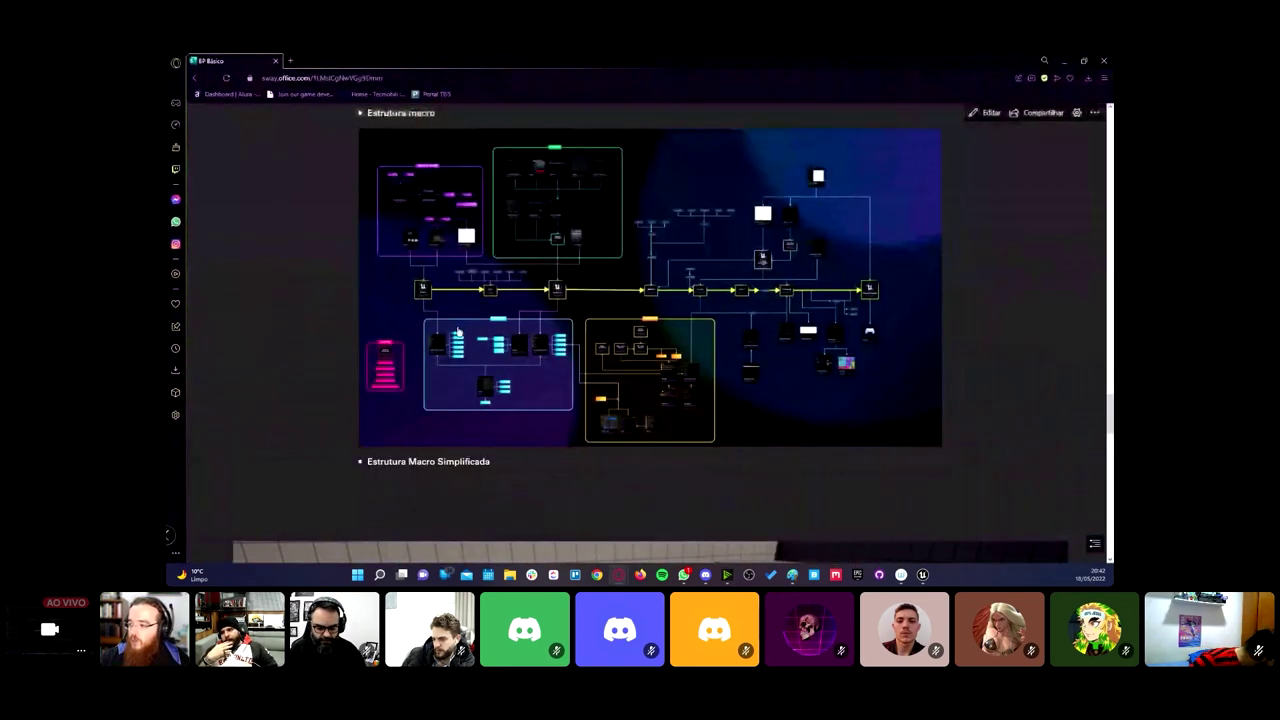
click(523, 221)
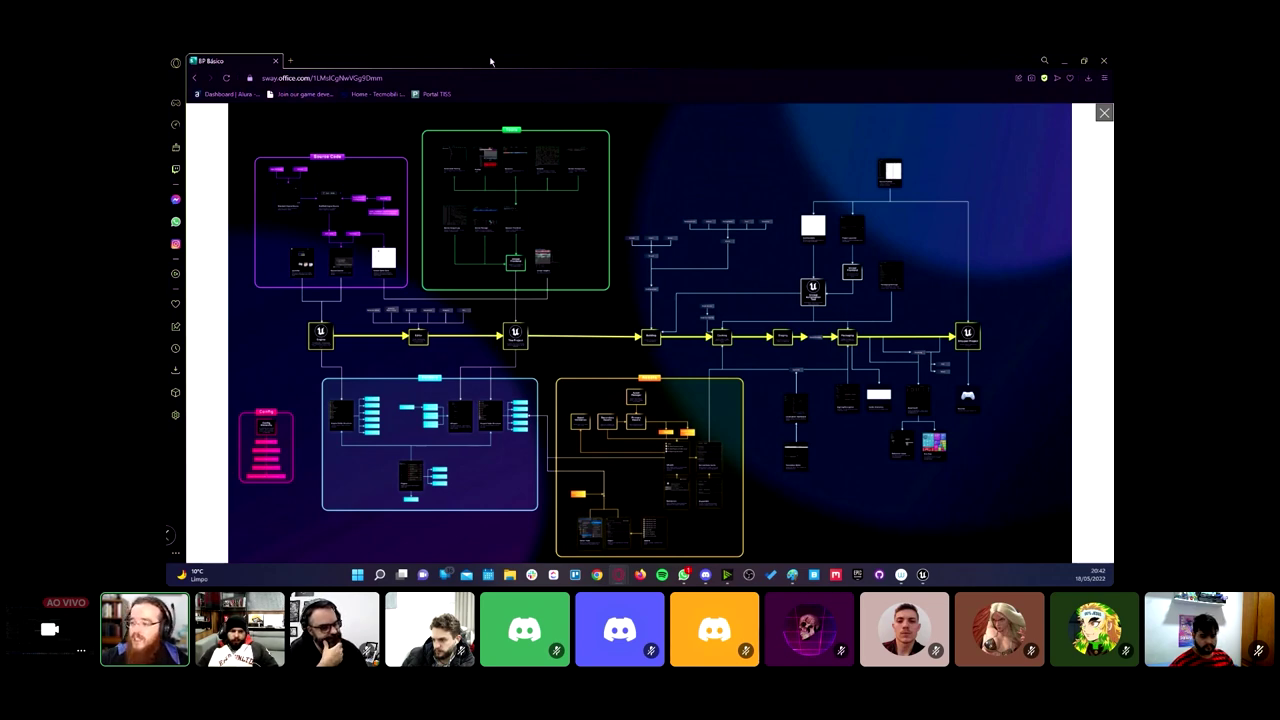
key(alt+Tab)
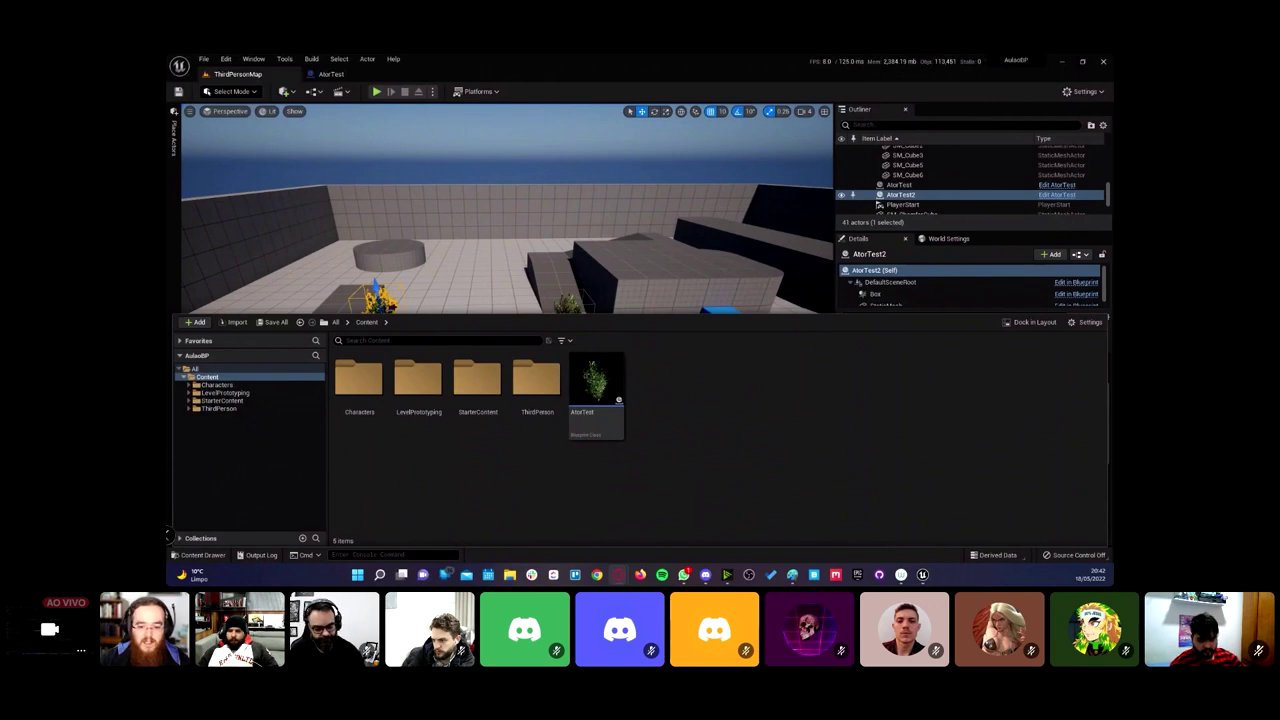
Step: Clear the old Paint sketch and draw a large white outer frame labelled exe
key(alt+Tab)
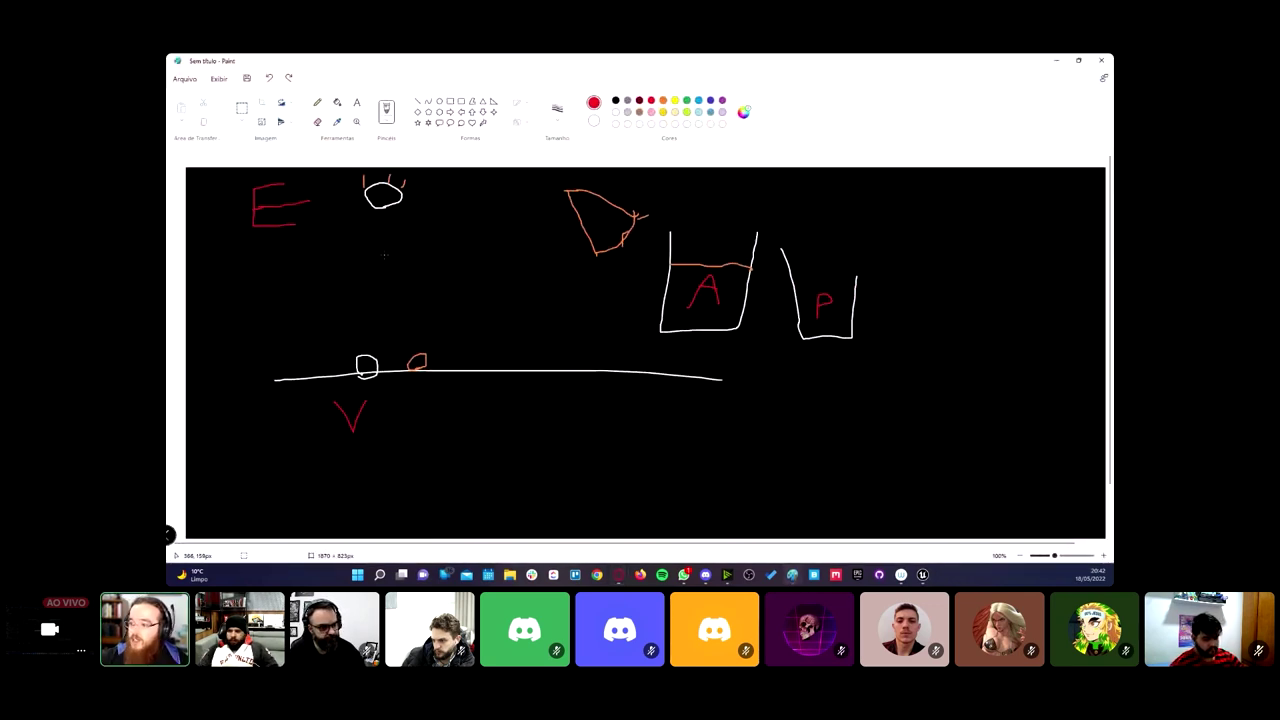
key(ctrl+z)
key(ctrl+z)
key(ctrl+z)
key(ctrl+z)
key(ctrl+z)
key(ctrl+z)
key(ctrl+z)
key(ctrl+z)
key(ctrl+z)
key(ctrl+z)
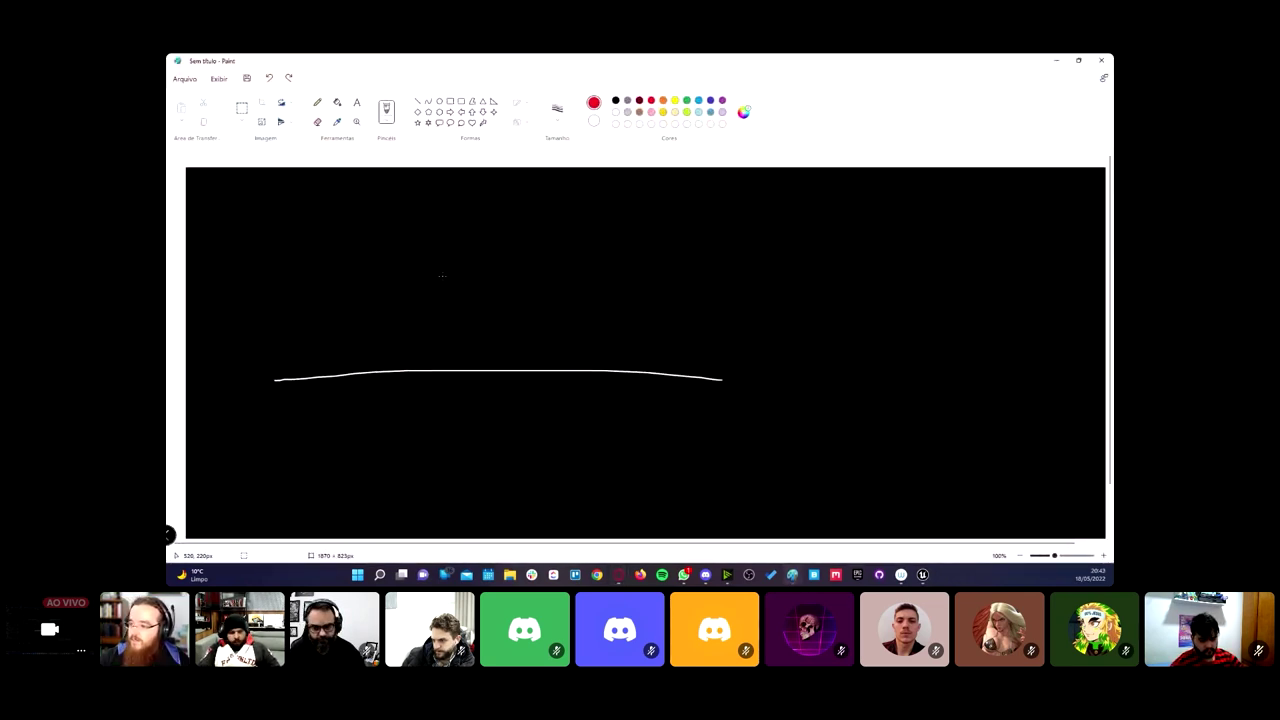
key(ctrl+z)
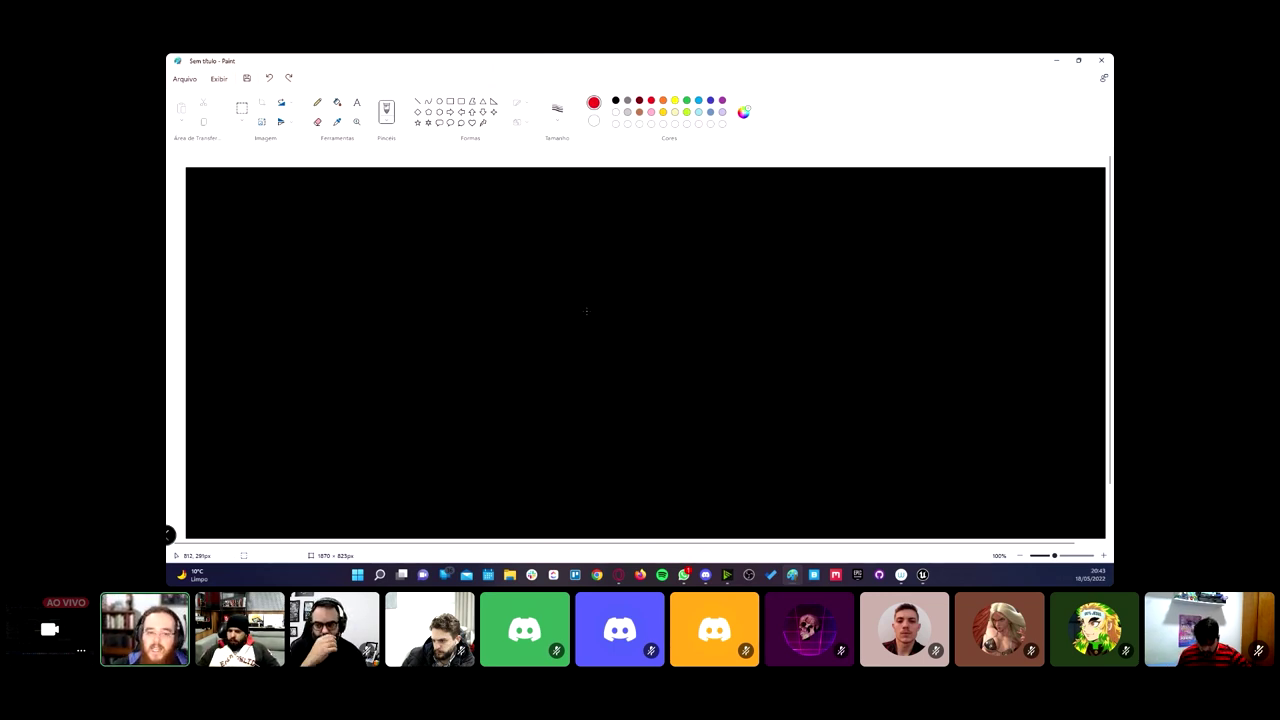
click(616, 113)
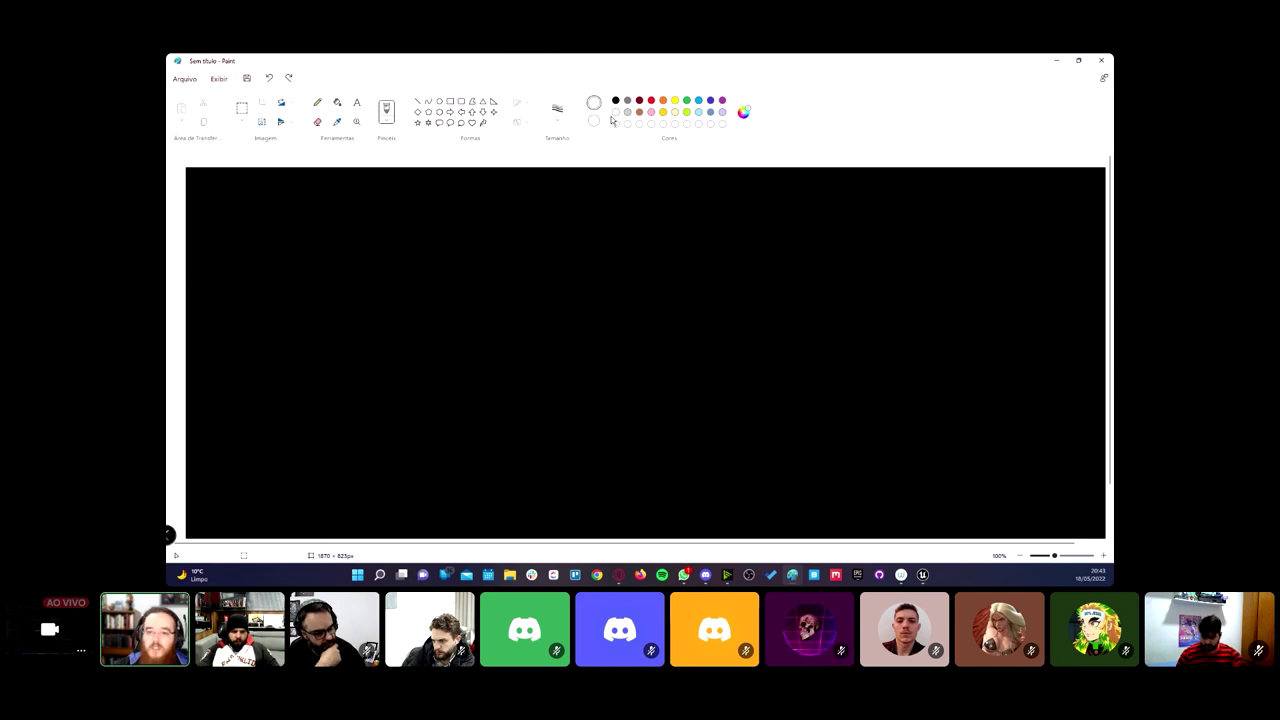
mouse_move(326, 206)
mouse_down()
mouse_move(815, 214)
mouse_move(326, 200)
mouse_up()
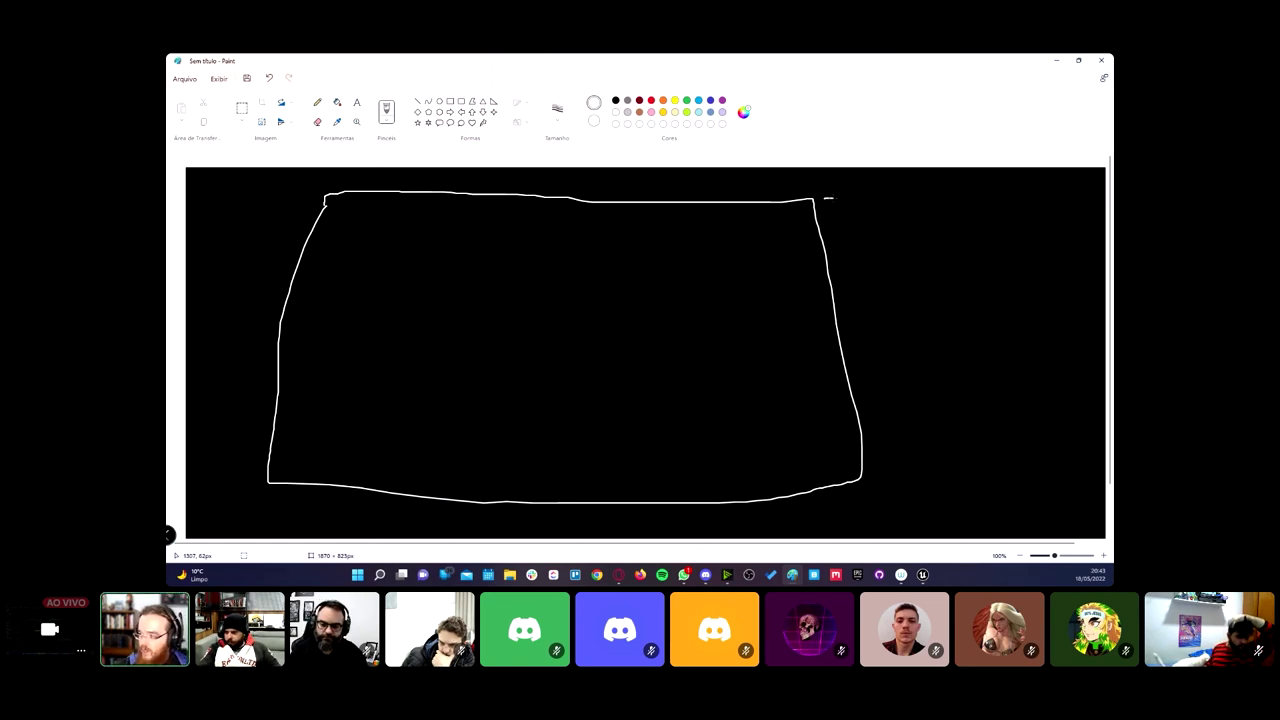
drag(828, 197, 894, 204)
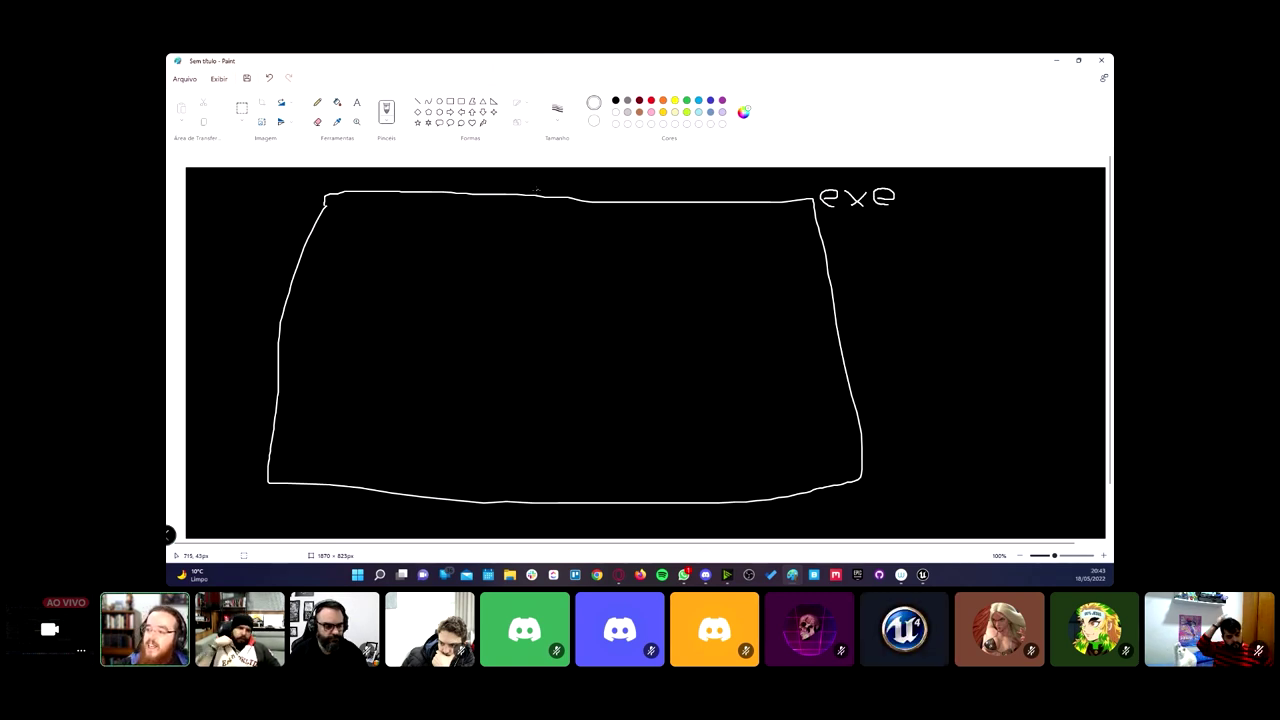
mouse_move(528, 192)
mouse_down()
mouse_move(560, 192)
mouse_move(545, 178)
mouse_up()
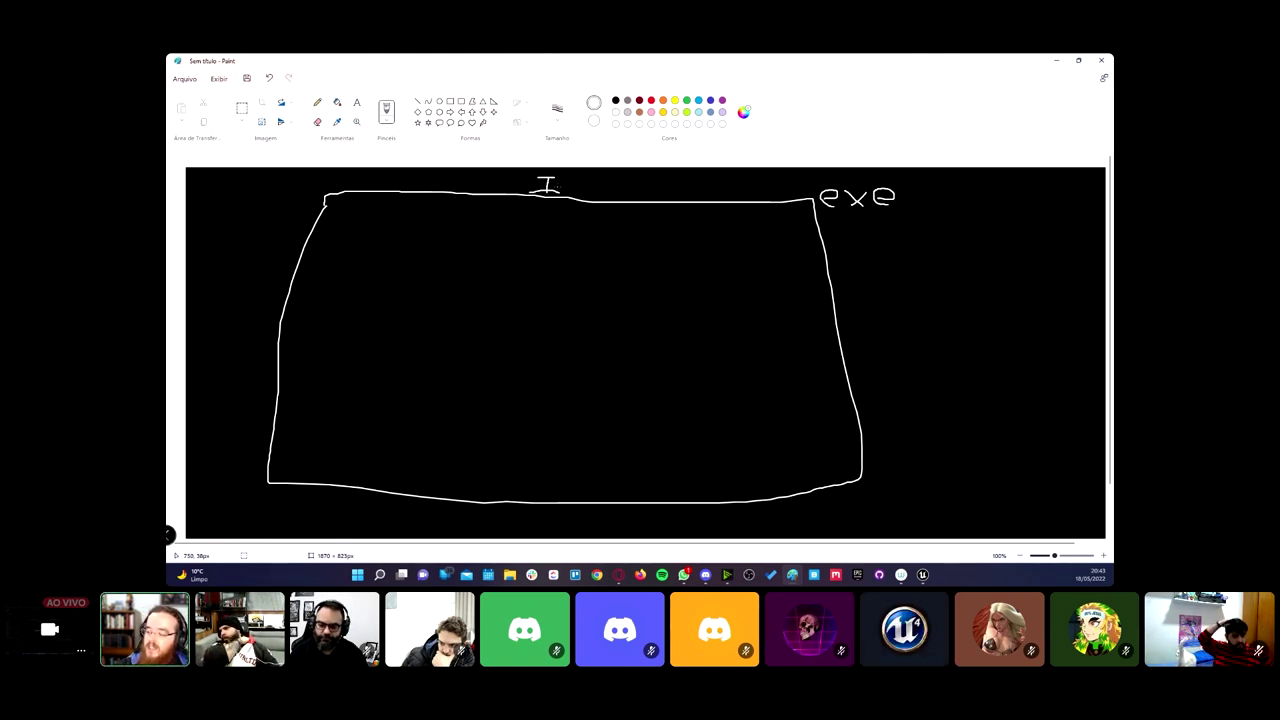
key(ctrl+z)
key(ctrl+z)
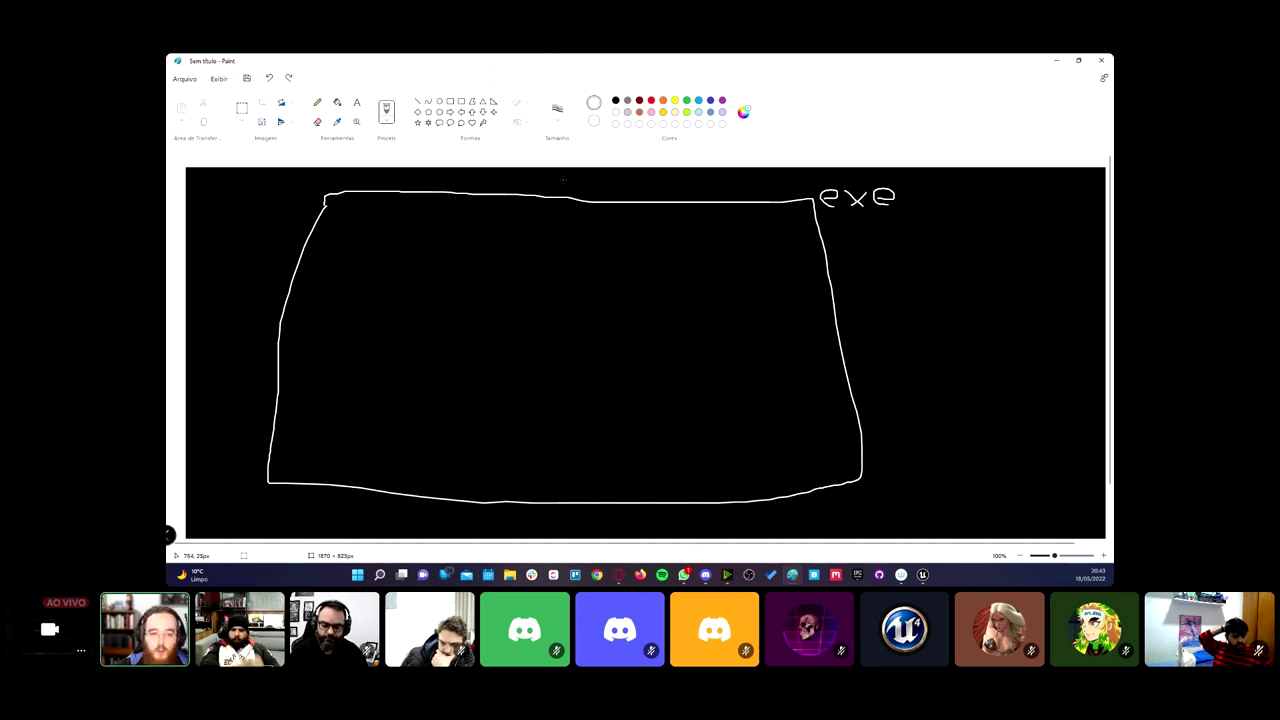
Step: Draw a nested box labelled GM with an innermost box inside, then return to Unreal
drag(410, 230, 404, 497)
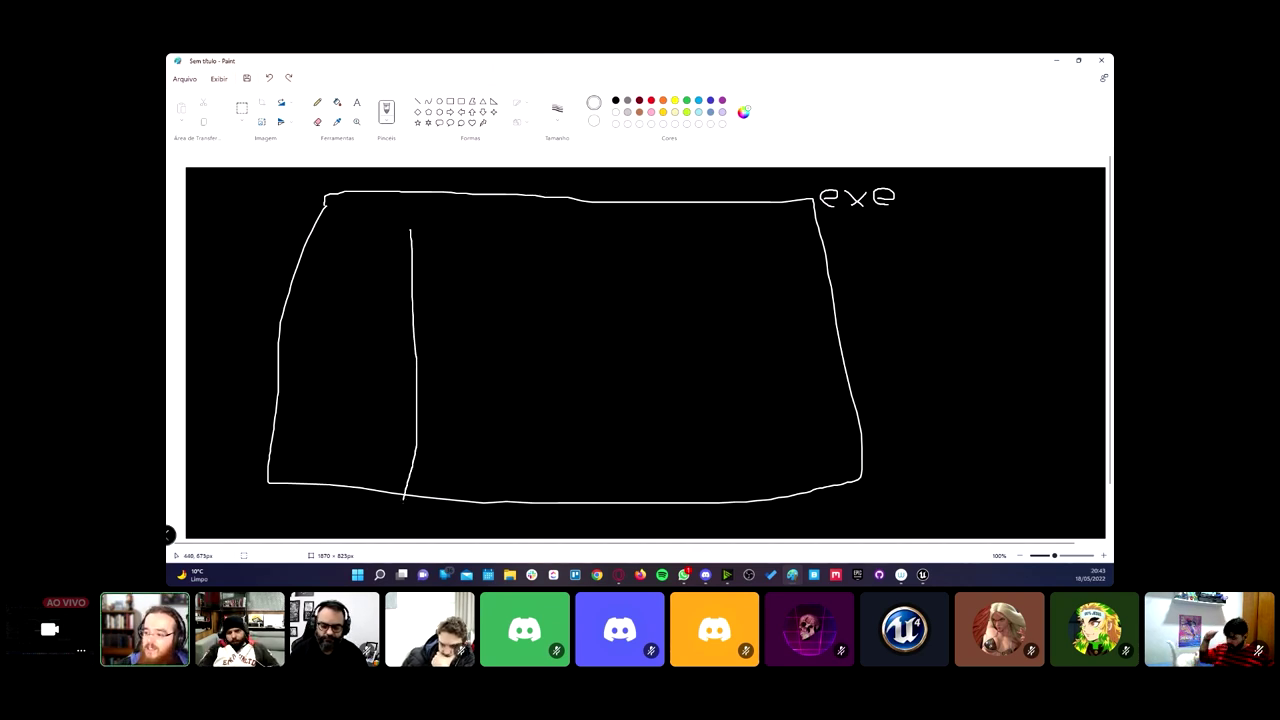
drag(410, 232, 717, 234)
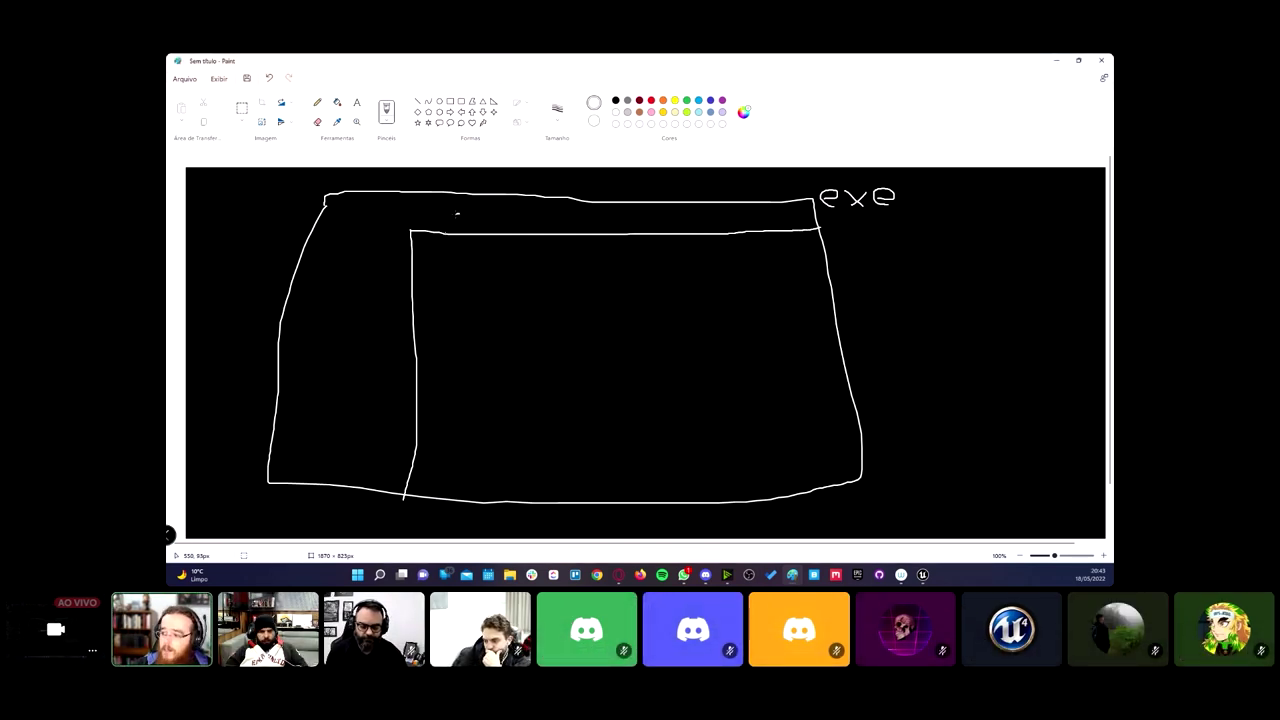
drag(460, 215, 505, 228)
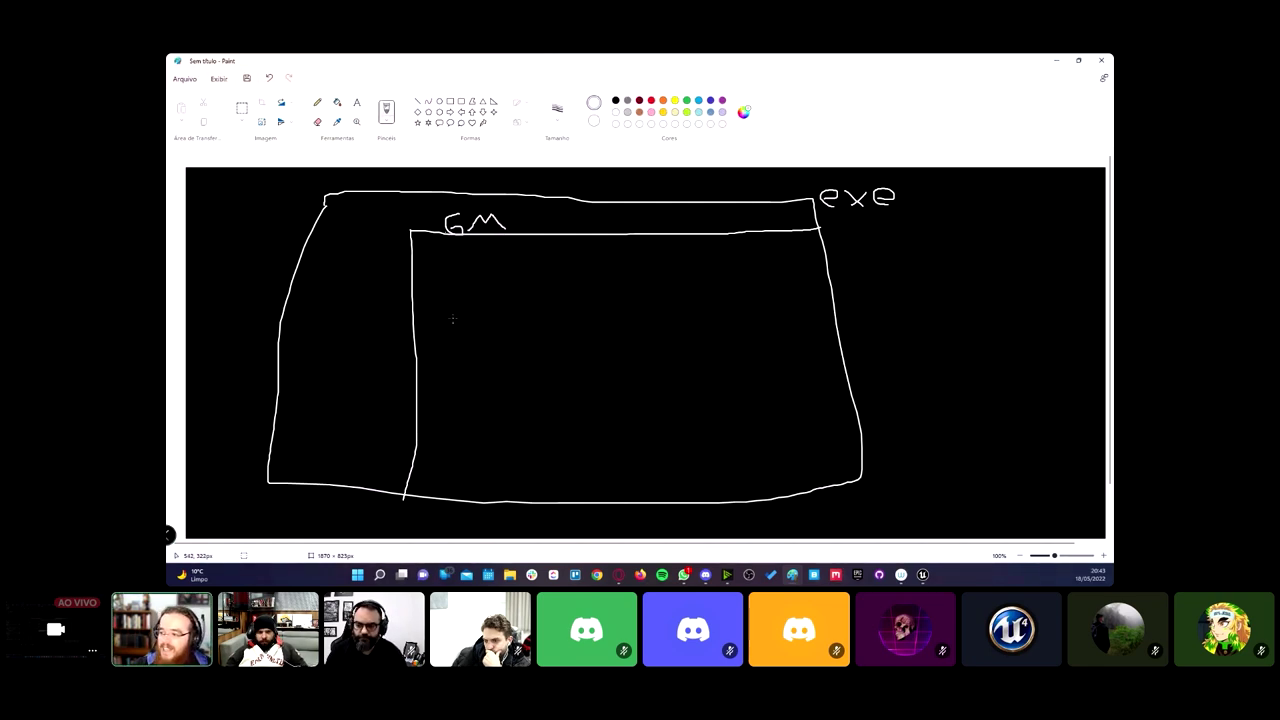
drag(480, 282, 486, 507)
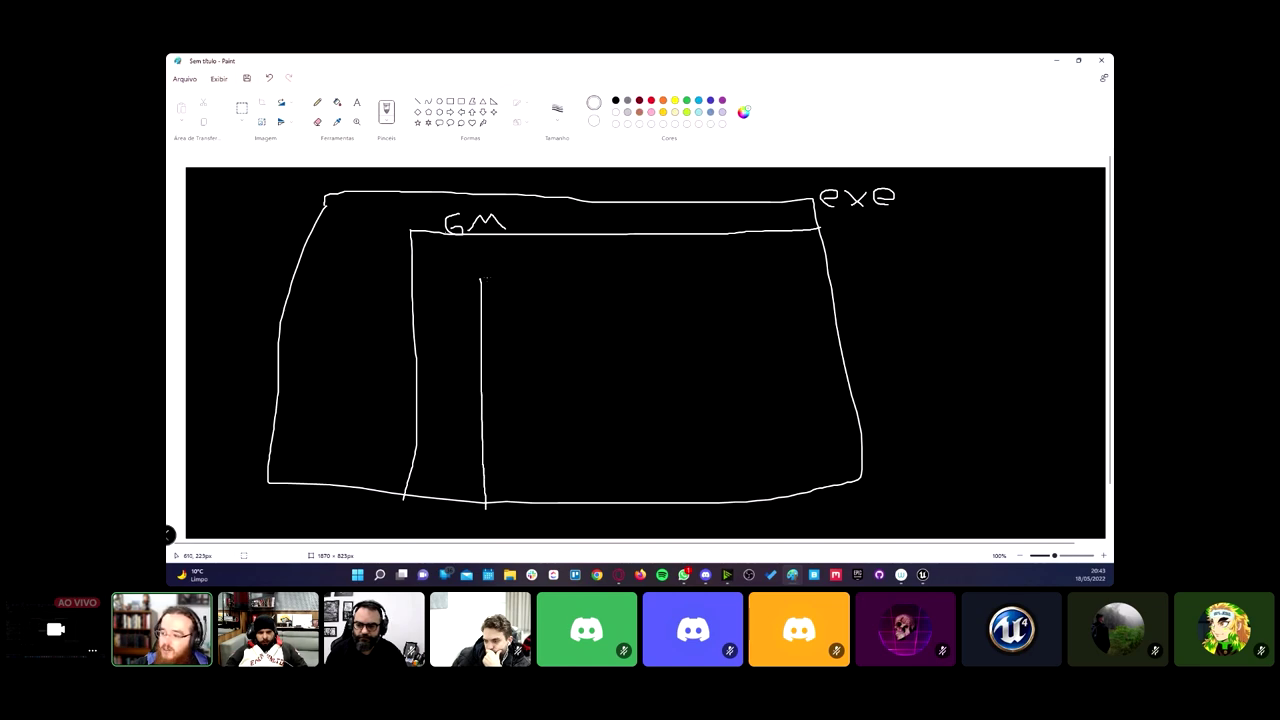
drag(481, 279, 744, 502)
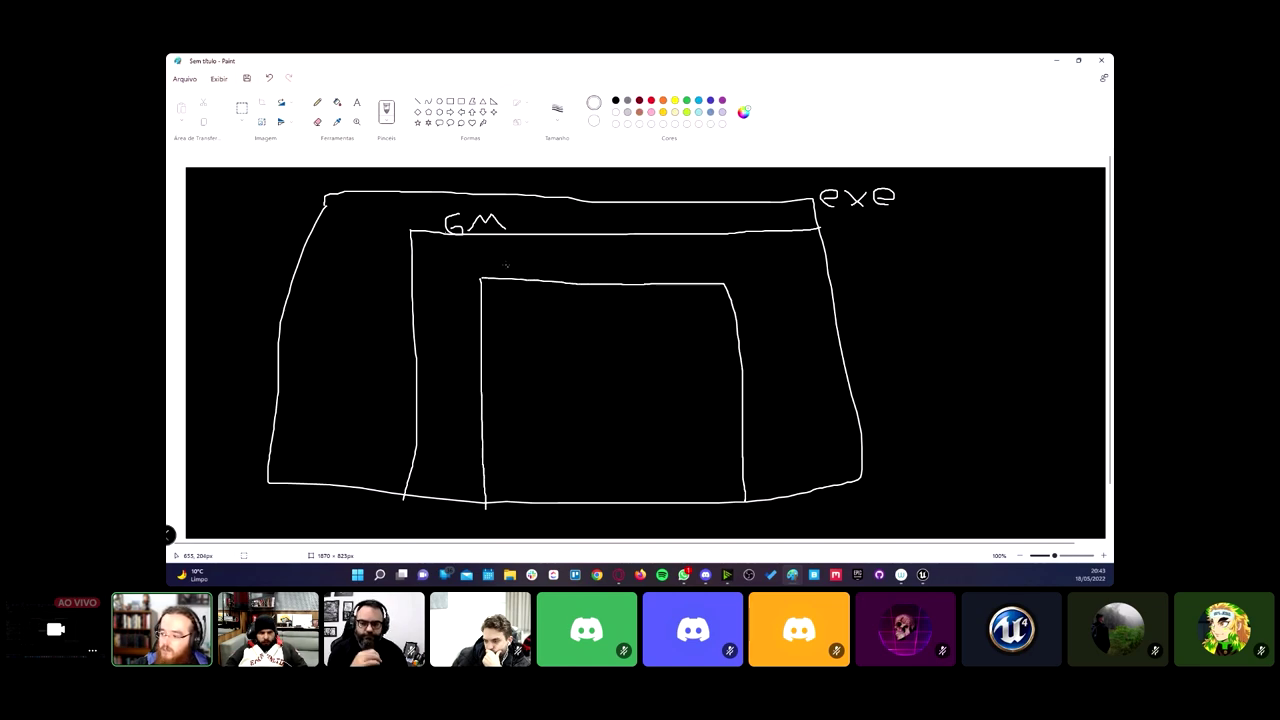
key(alt+Tab)
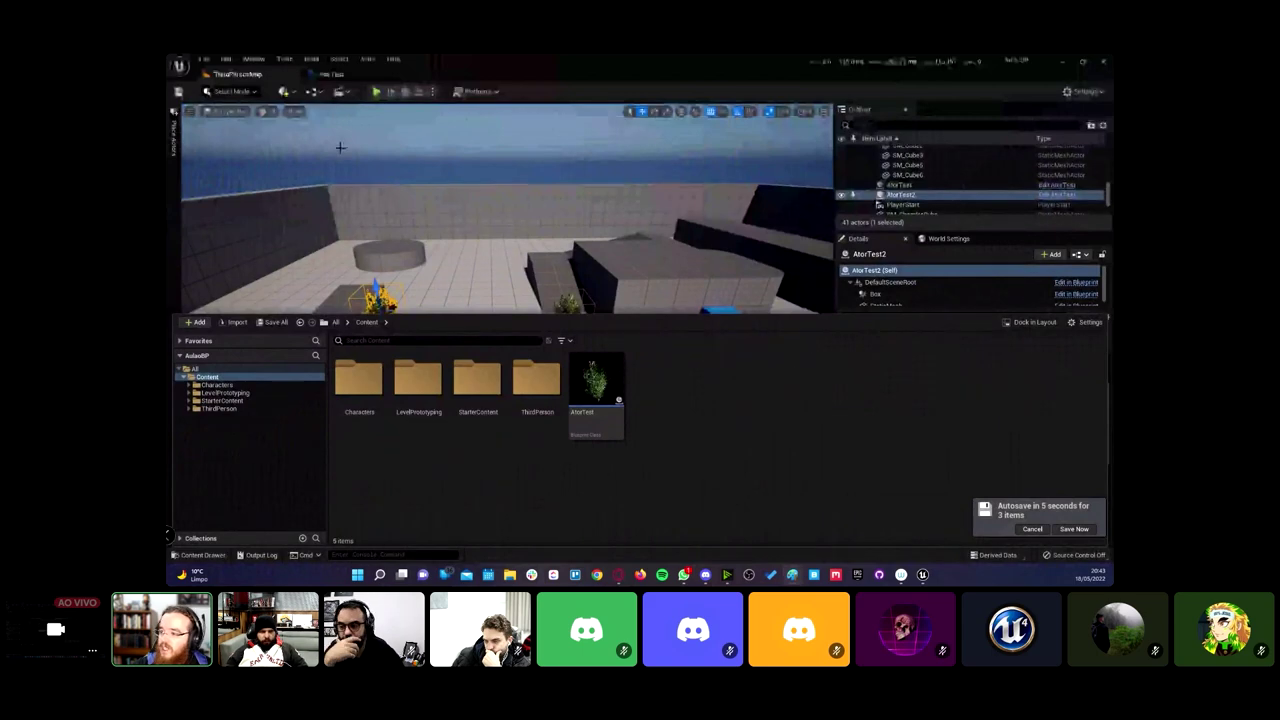
Step: Maximize Paint, discard trial red strokes, and write LVL in white above the innermost box
key(alt+Tab)
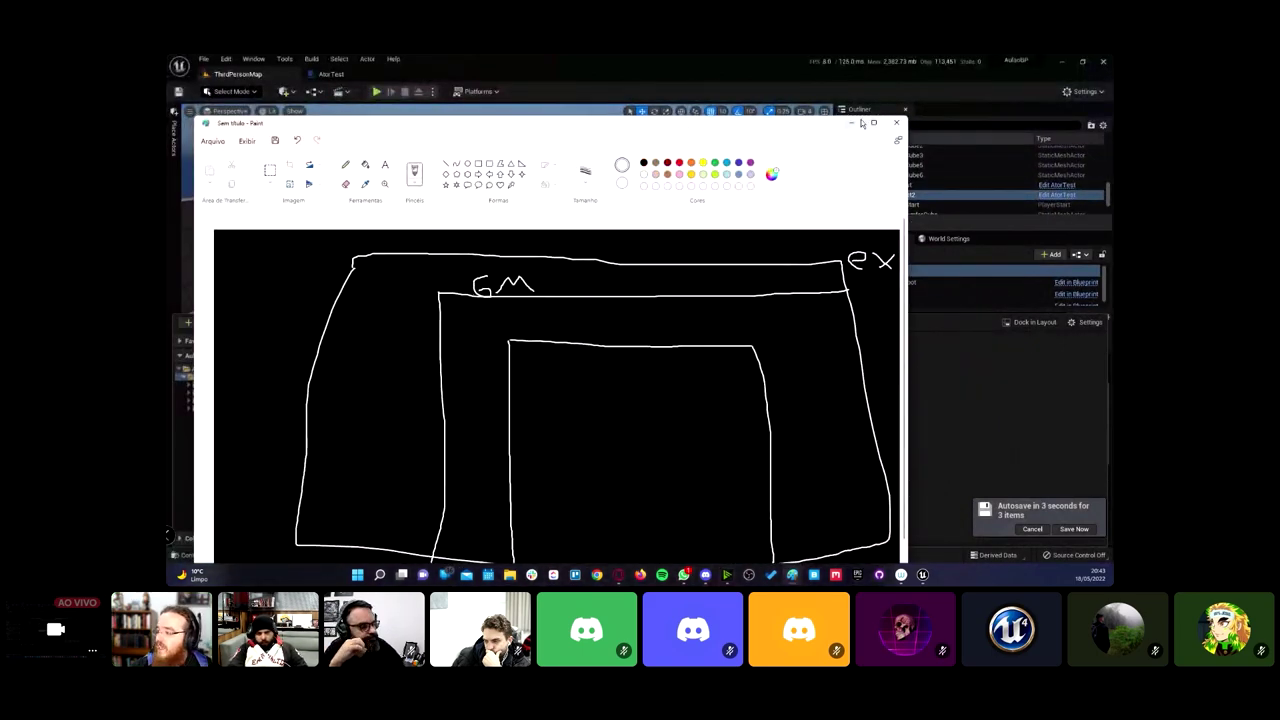
click(873, 123)
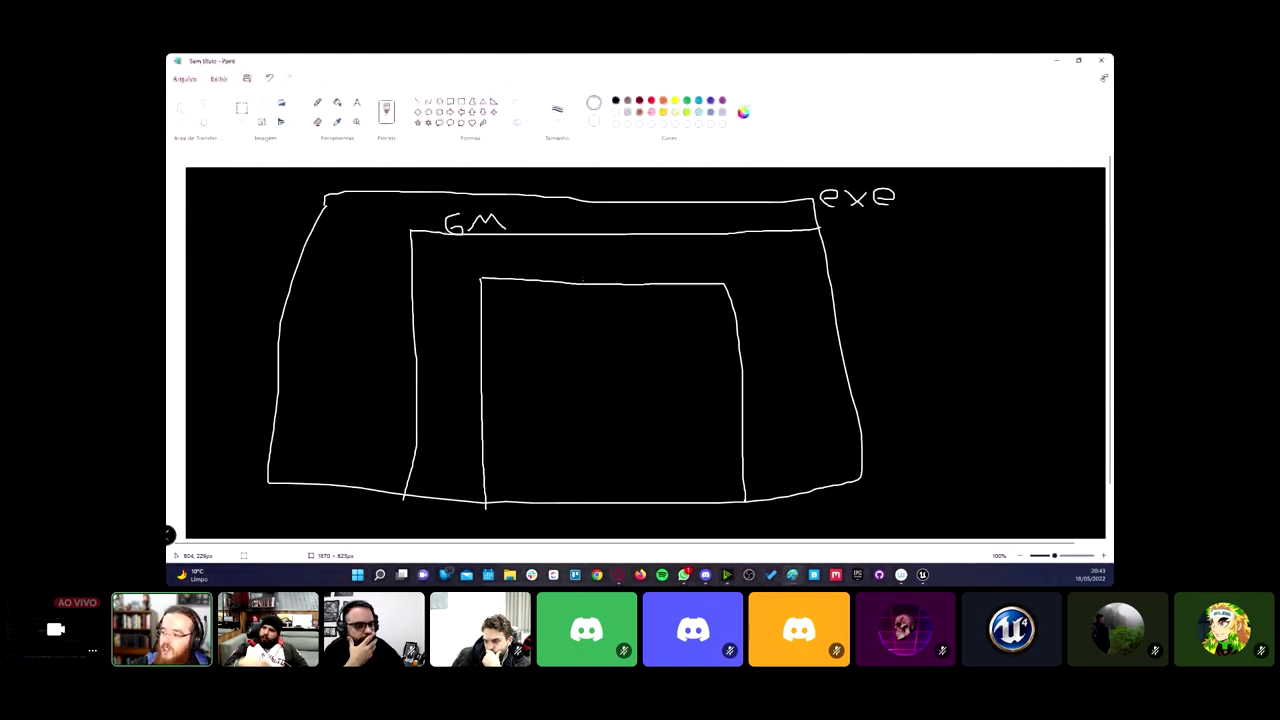
click(651, 101)
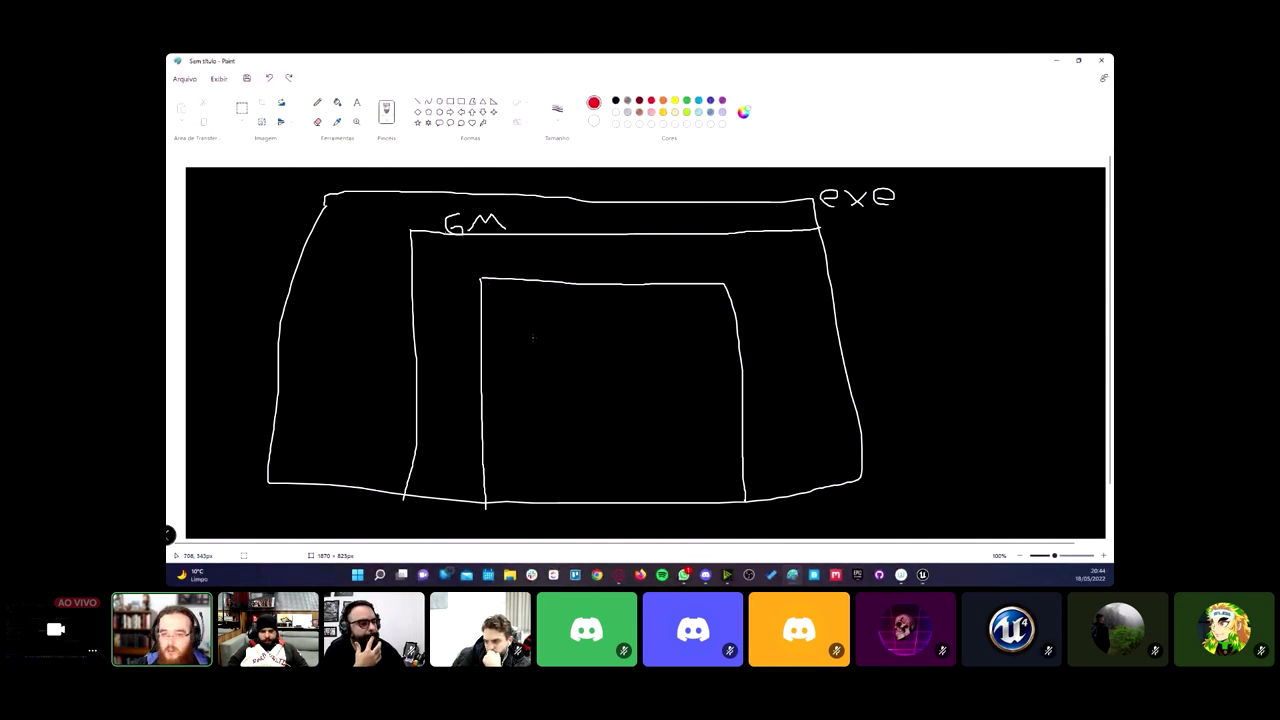
drag(518, 311, 599, 322)
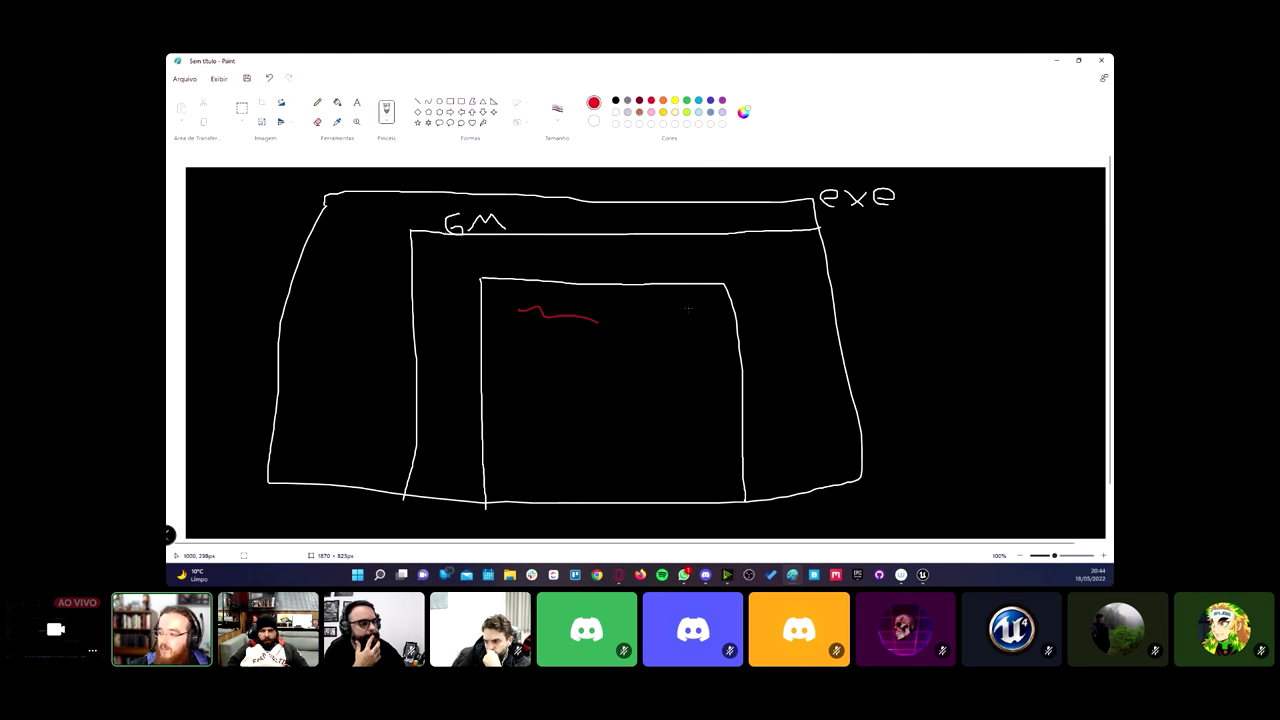
drag(679, 320, 767, 296)
key(ctrl+z)
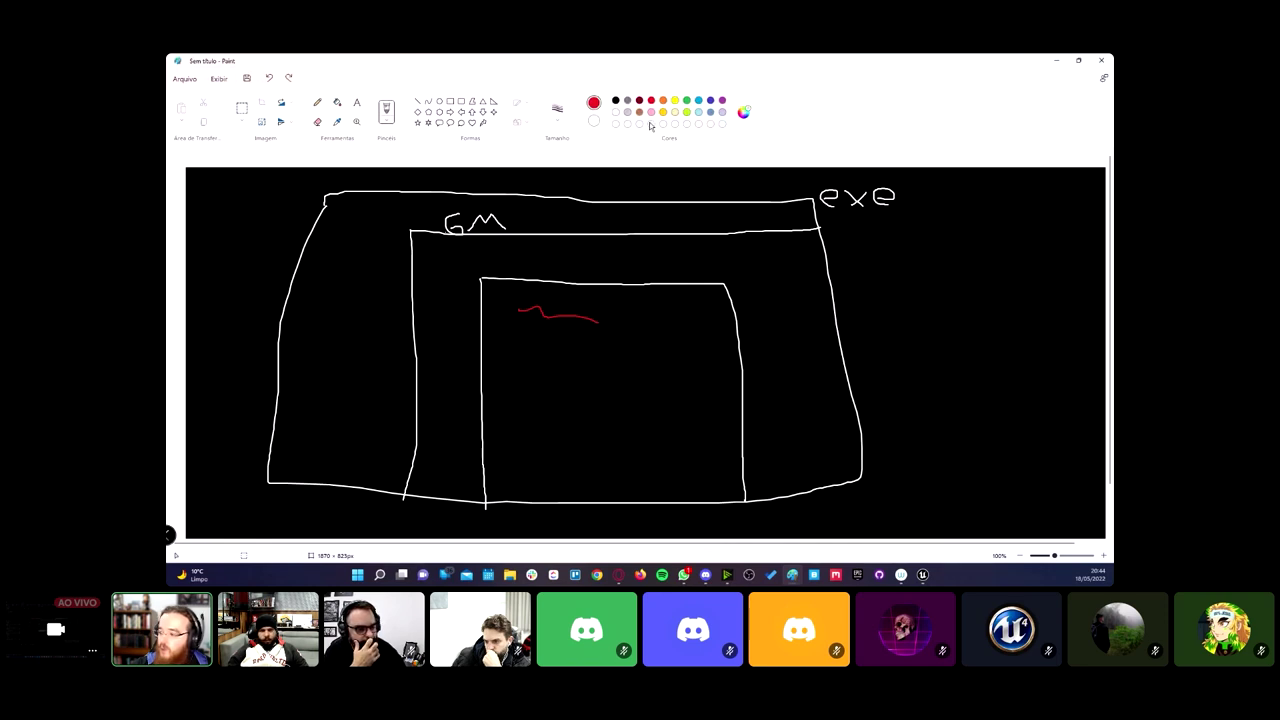
key(ctrl+z)
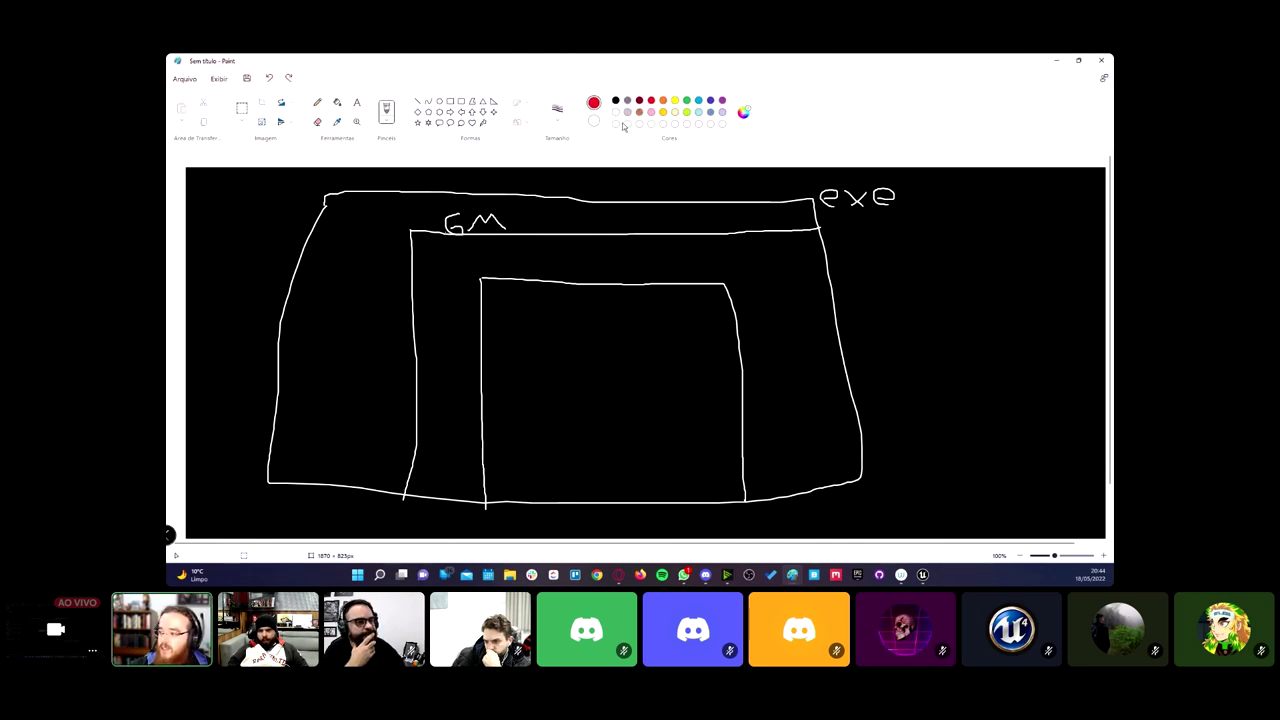
mouse_move(521, 308)
mouse_down()
mouse_move(514, 252)
mouse_move(526, 258)
mouse_up()
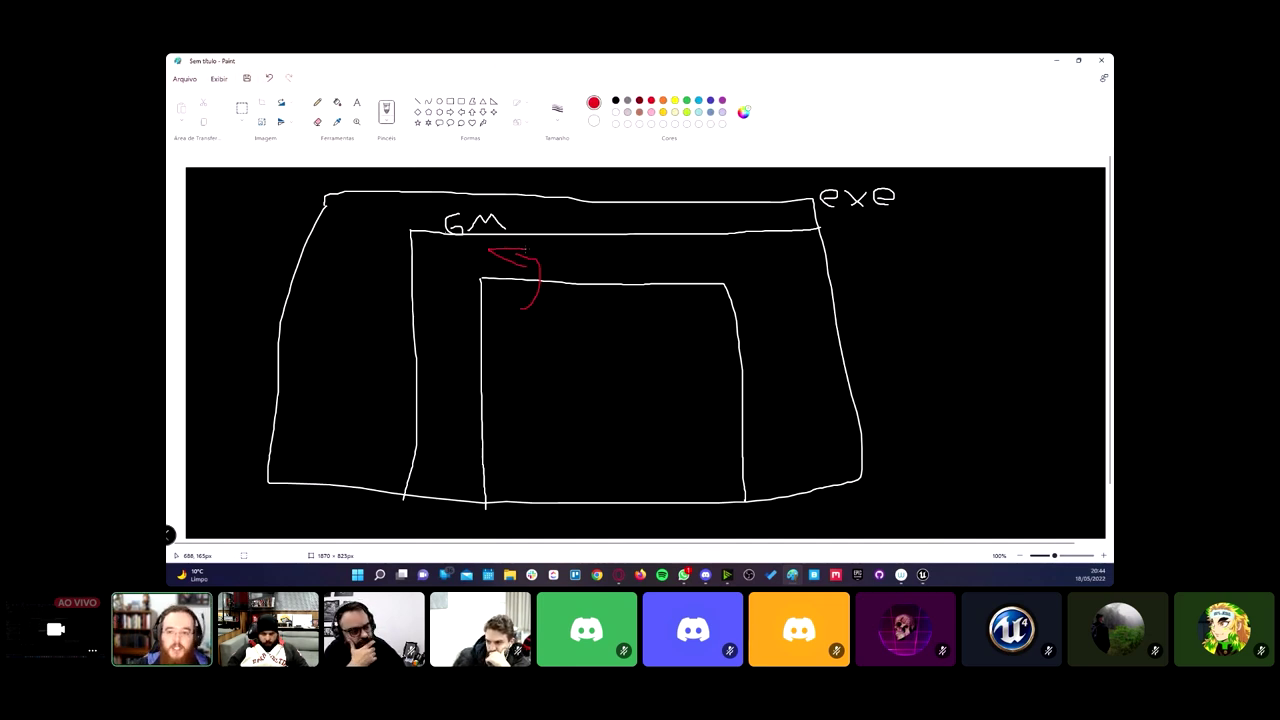
key(ctrl+z)
key(ctrl+z)
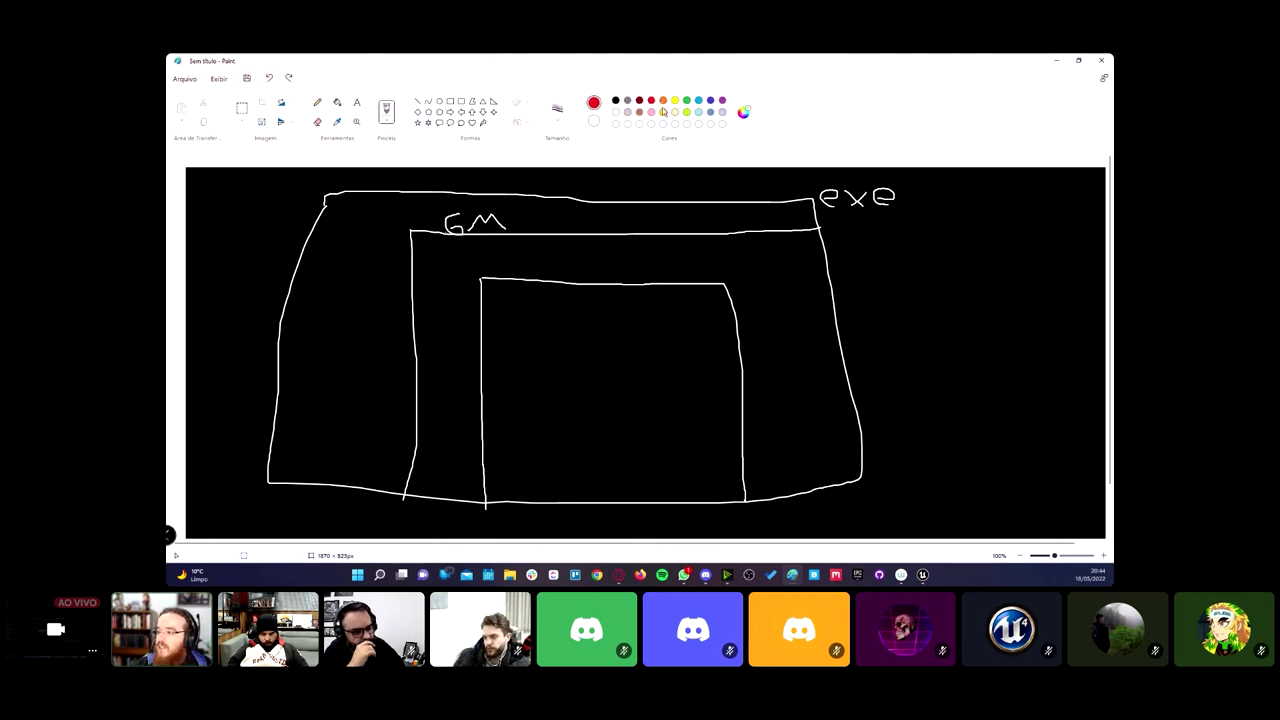
click(615, 113)
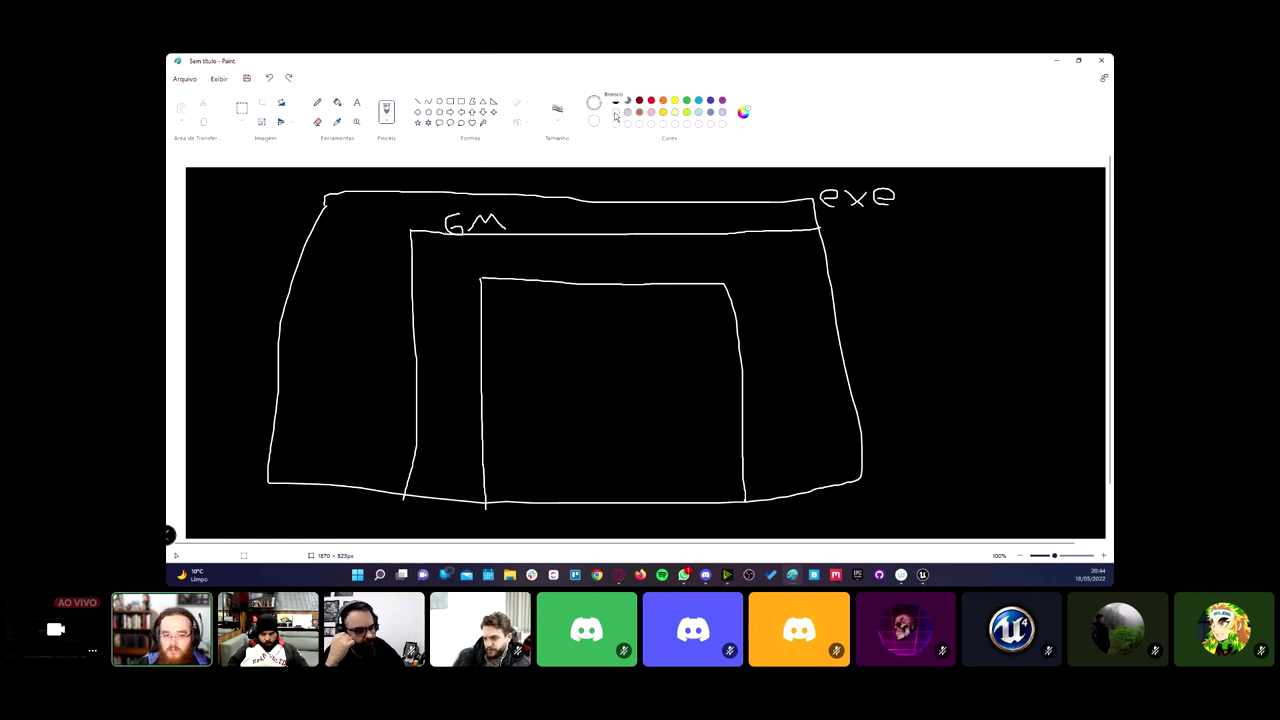
drag(502, 262, 516, 272)
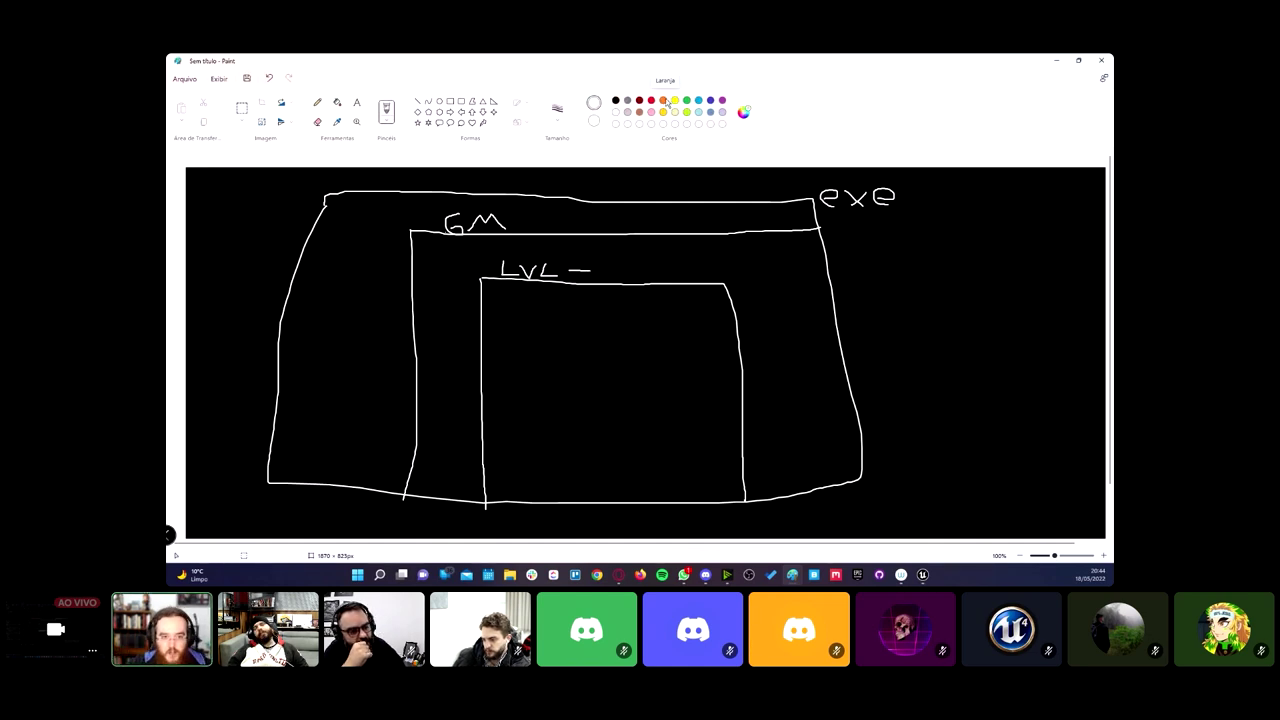
click(663, 100)
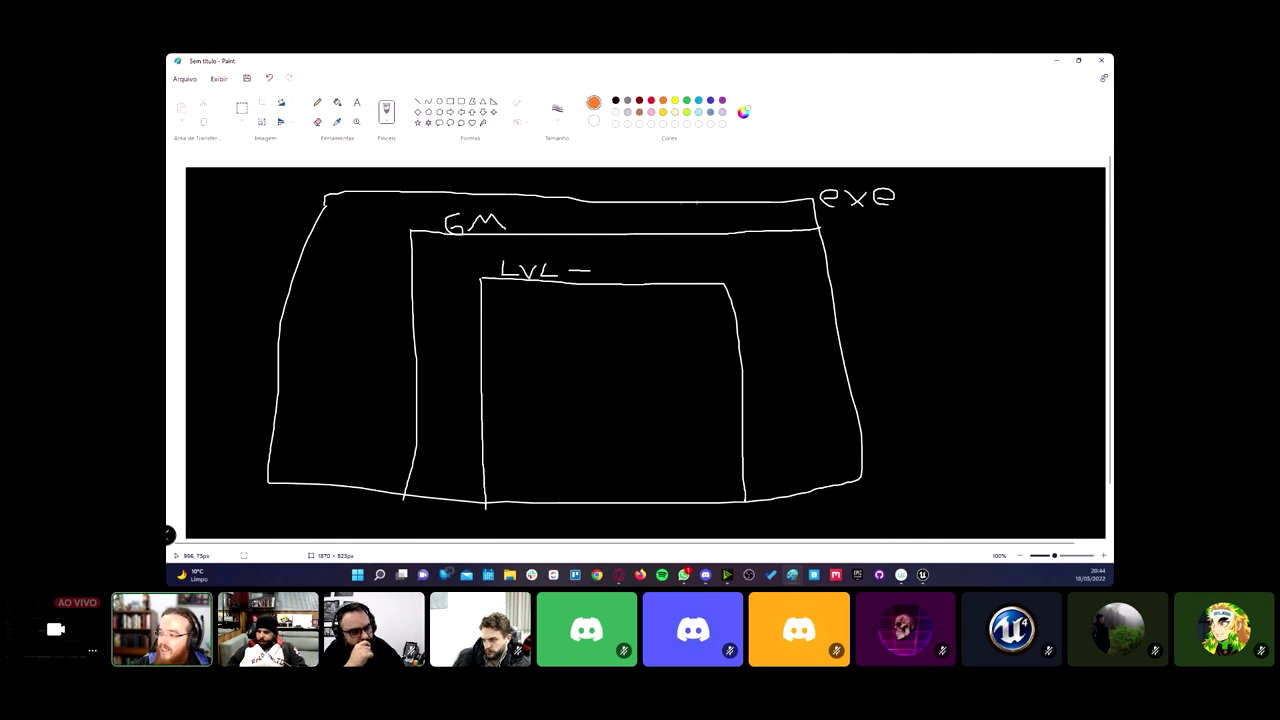
Step: Write the PC label in orange on the left box, undoing stray strokes
drag(796, 196, 747, 197)
key(ctrl+z)
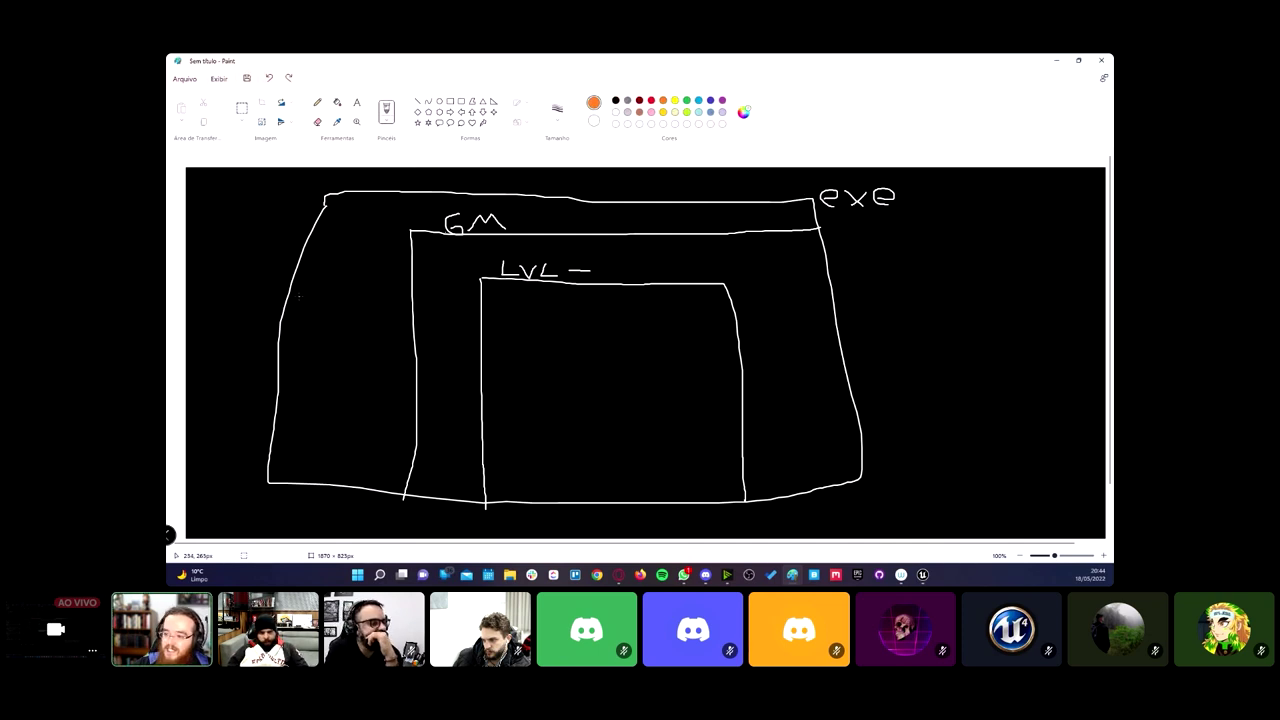
mouse_move(290, 296)
mouse_down()
mouse_move(293, 431)
mouse_move(275, 431)
mouse_up()
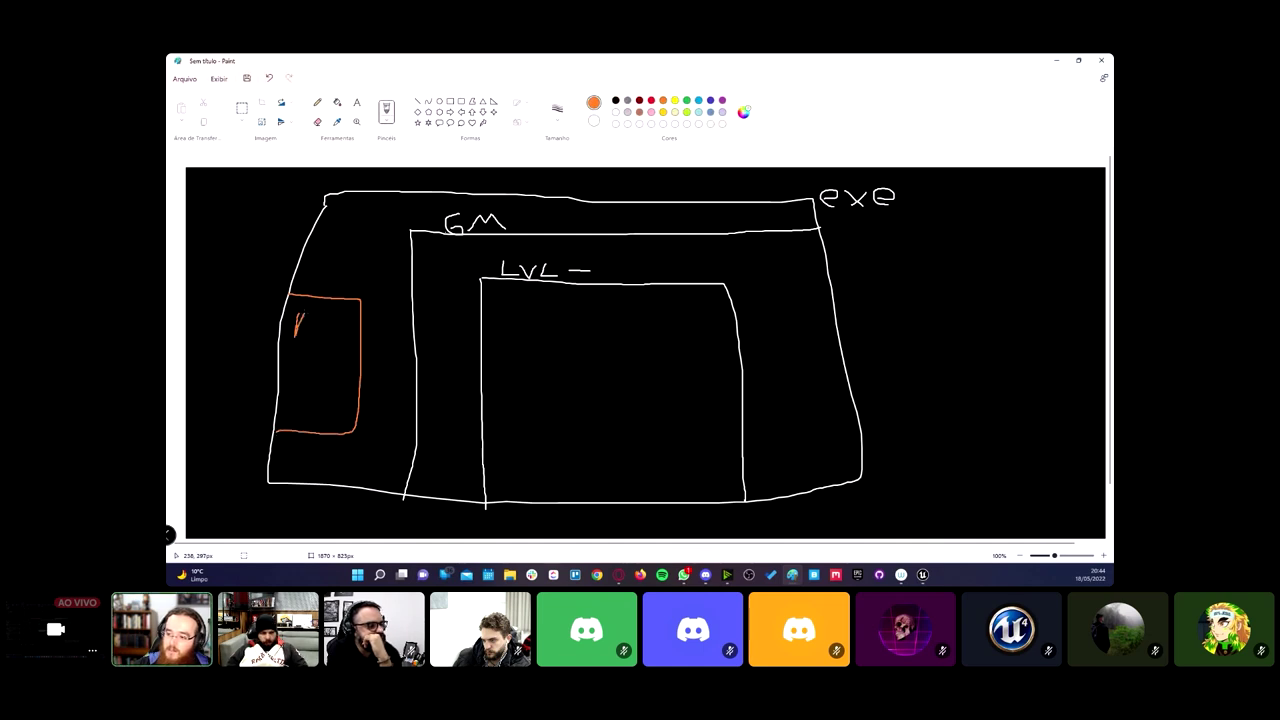
mouse_move(296, 313)
mouse_down()
mouse_move(297, 329)
mouse_move(312, 321)
mouse_up()
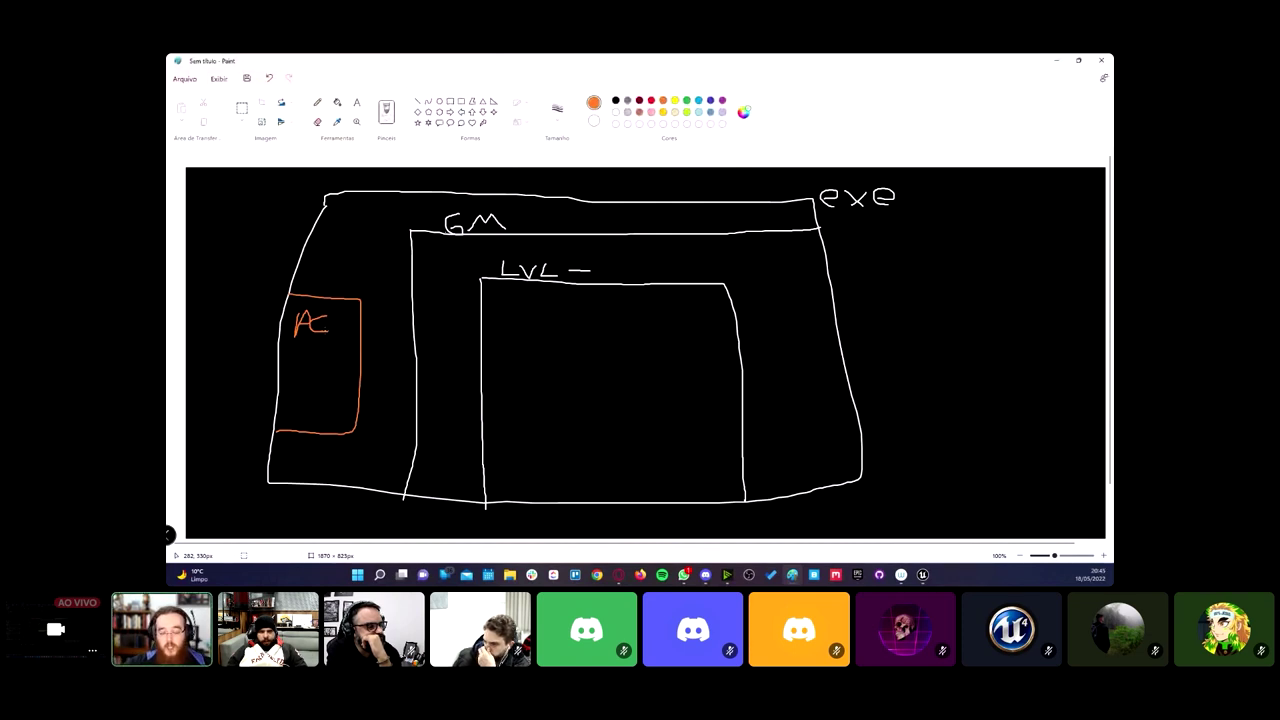
drag(297, 348, 311, 366)
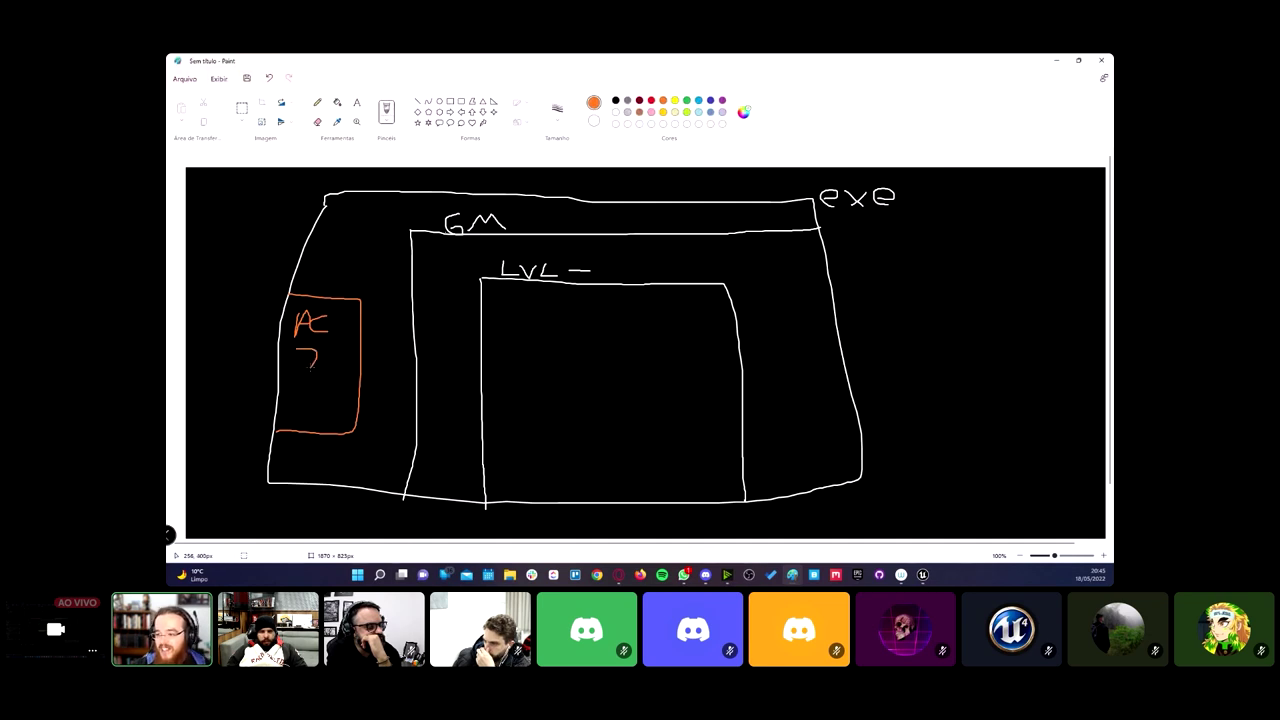
key(ctrl+z)
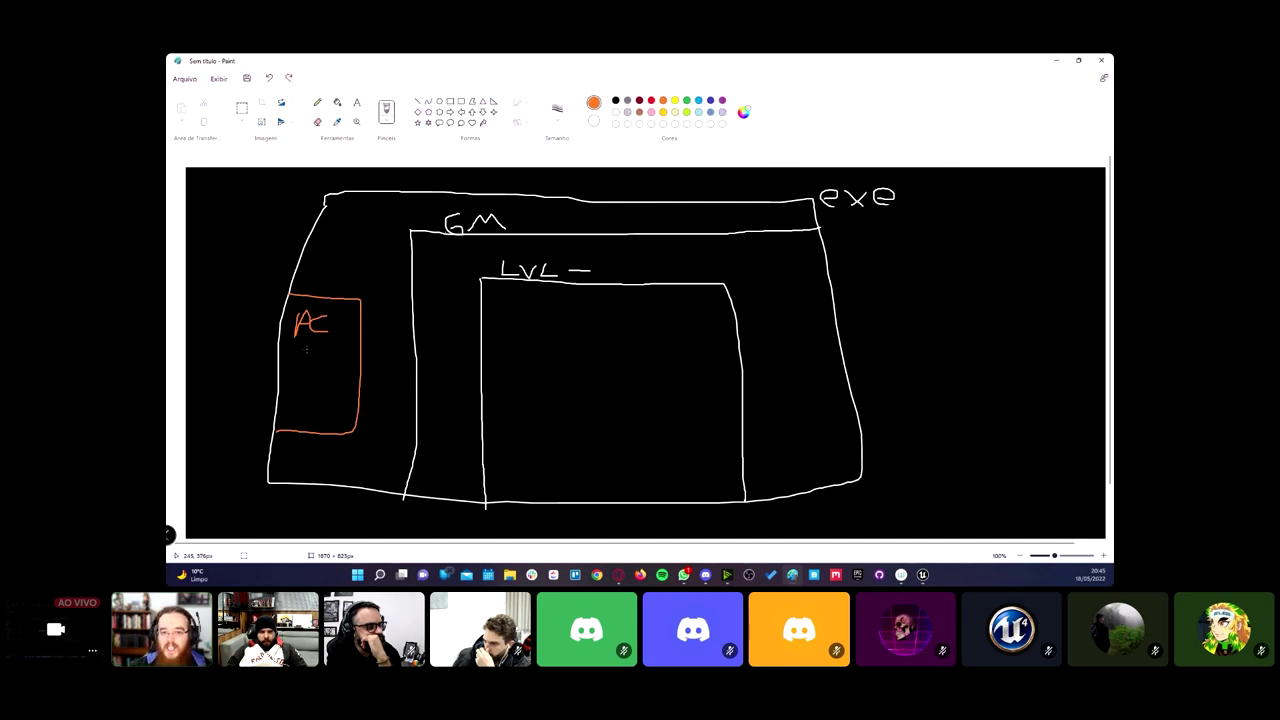
mouse_move(236, 346)
mouse_down()
mouse_move(287, 357)
mouse_move(279, 367)
mouse_up()
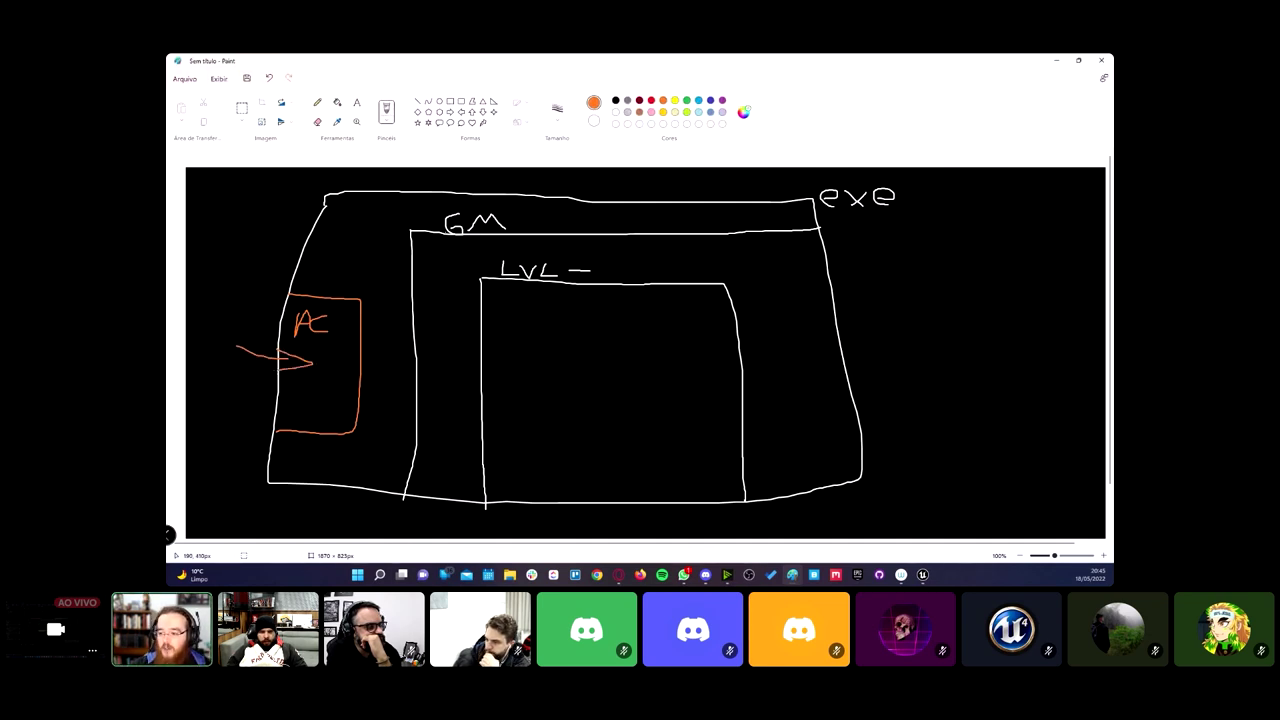
key(ctrl+z)
key(ctrl+z)
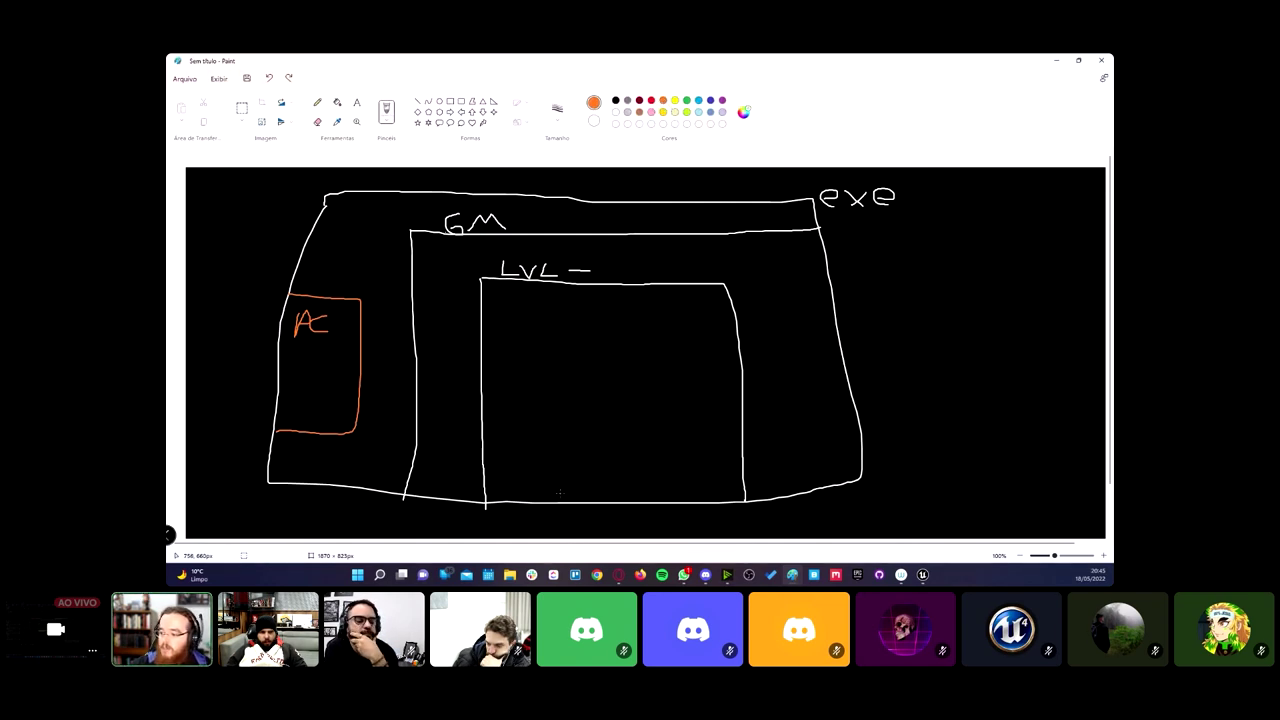
Step: Draw a slashed oval and a D shape inside LVL, plus a red squiggle in the PC box
drag(548, 468, 549, 482)
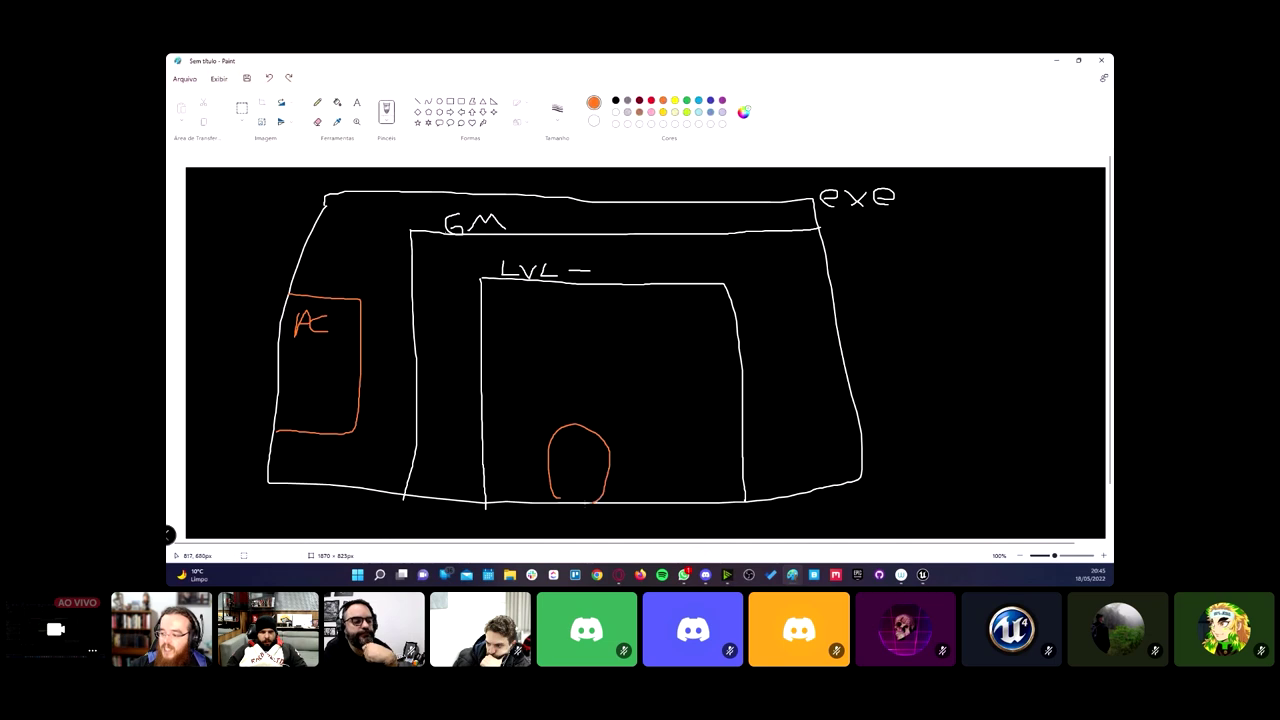
click(651, 103)
mouse_move(332, 354)
mouse_down()
mouse_move(566, 411)
mouse_move(574, 427)
mouse_up()
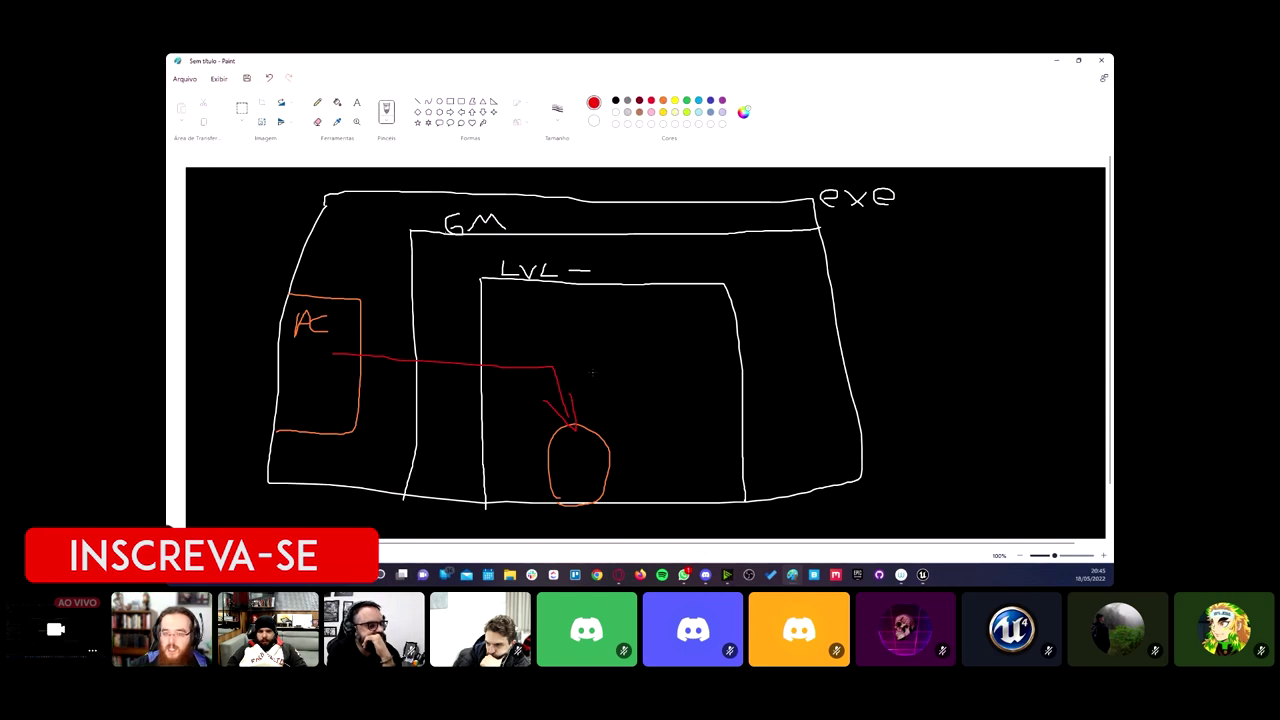
key(ctrl+z)
key(ctrl+z)
key(ctrl+z)
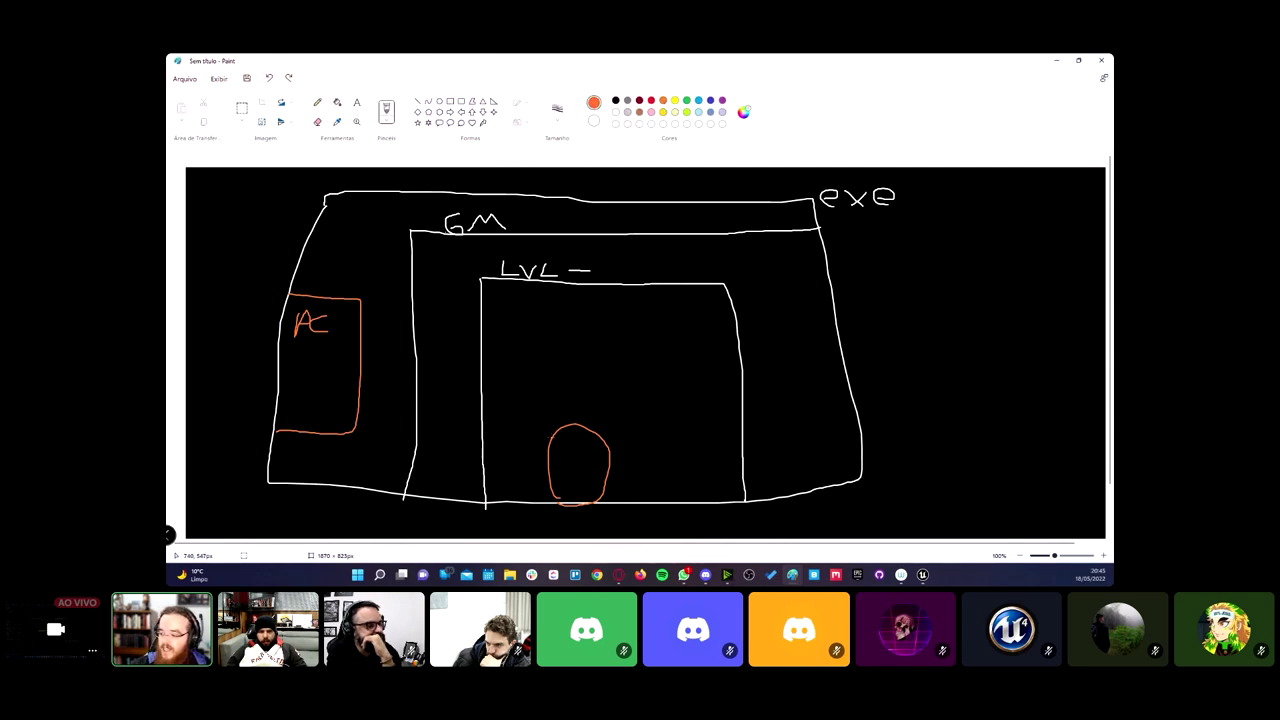
drag(549, 431, 590, 502)
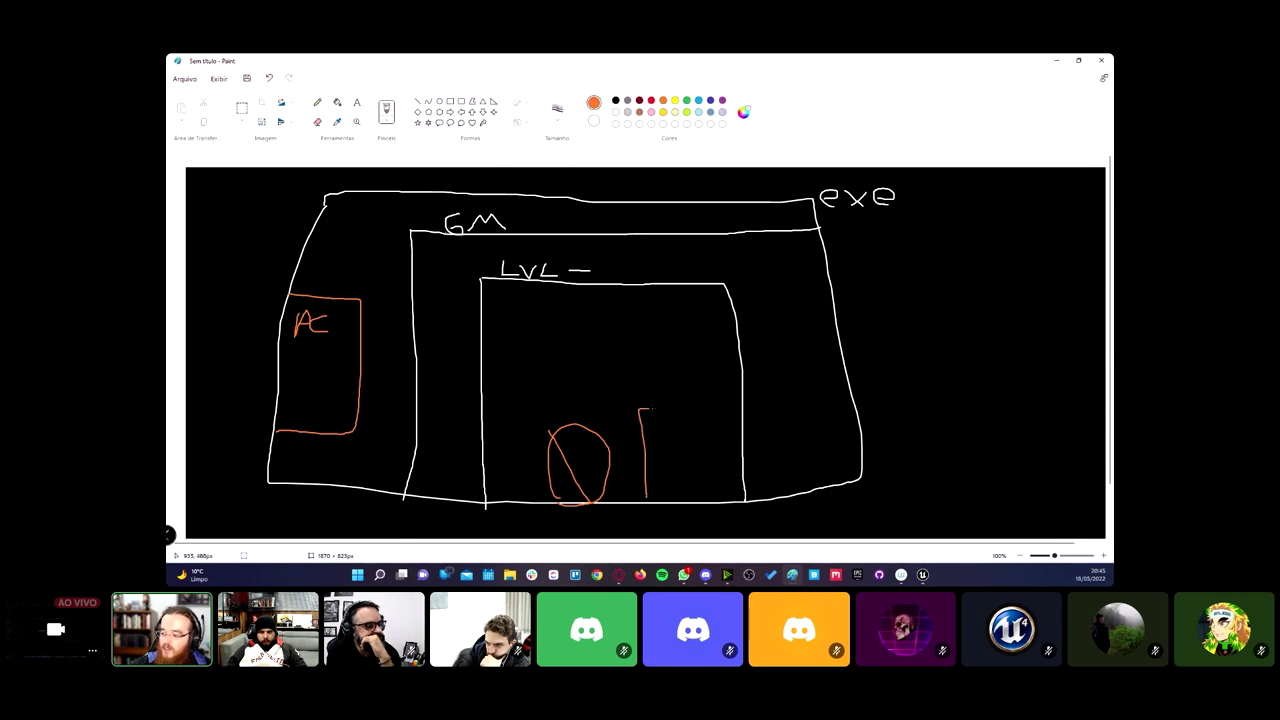
drag(652, 408, 678, 494)
click(651, 100)
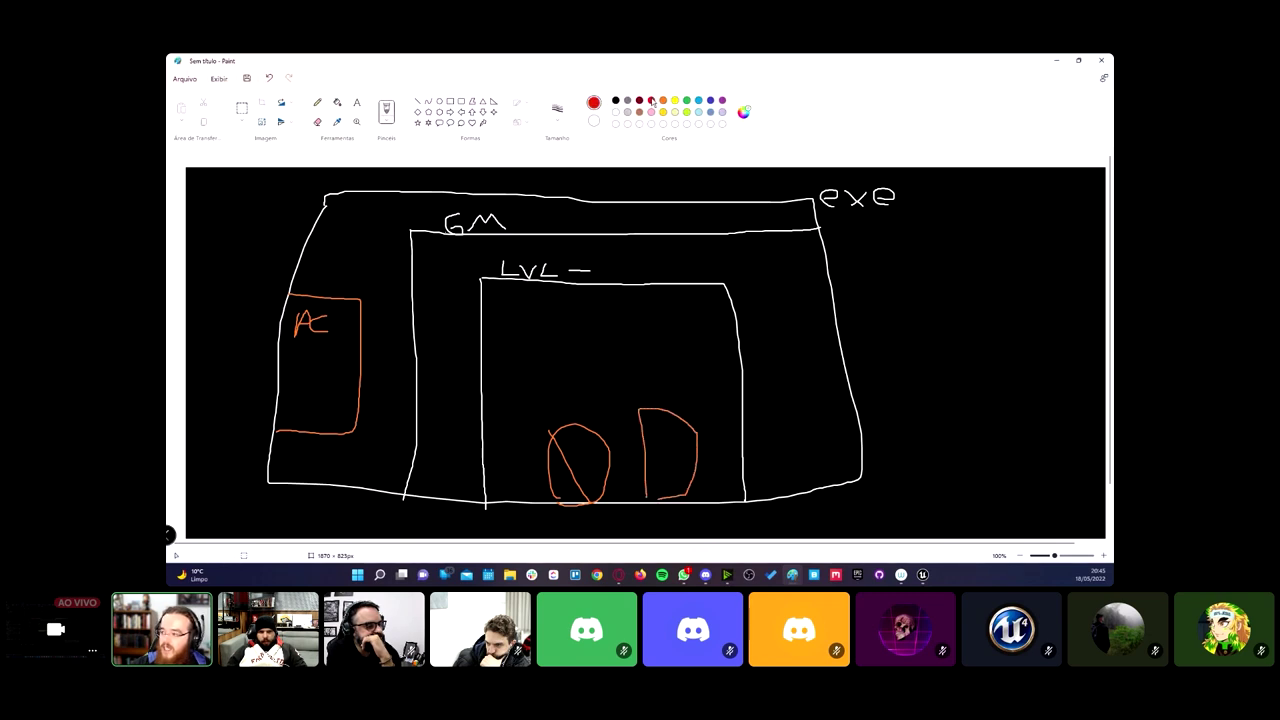
drag(344, 346, 640, 406)
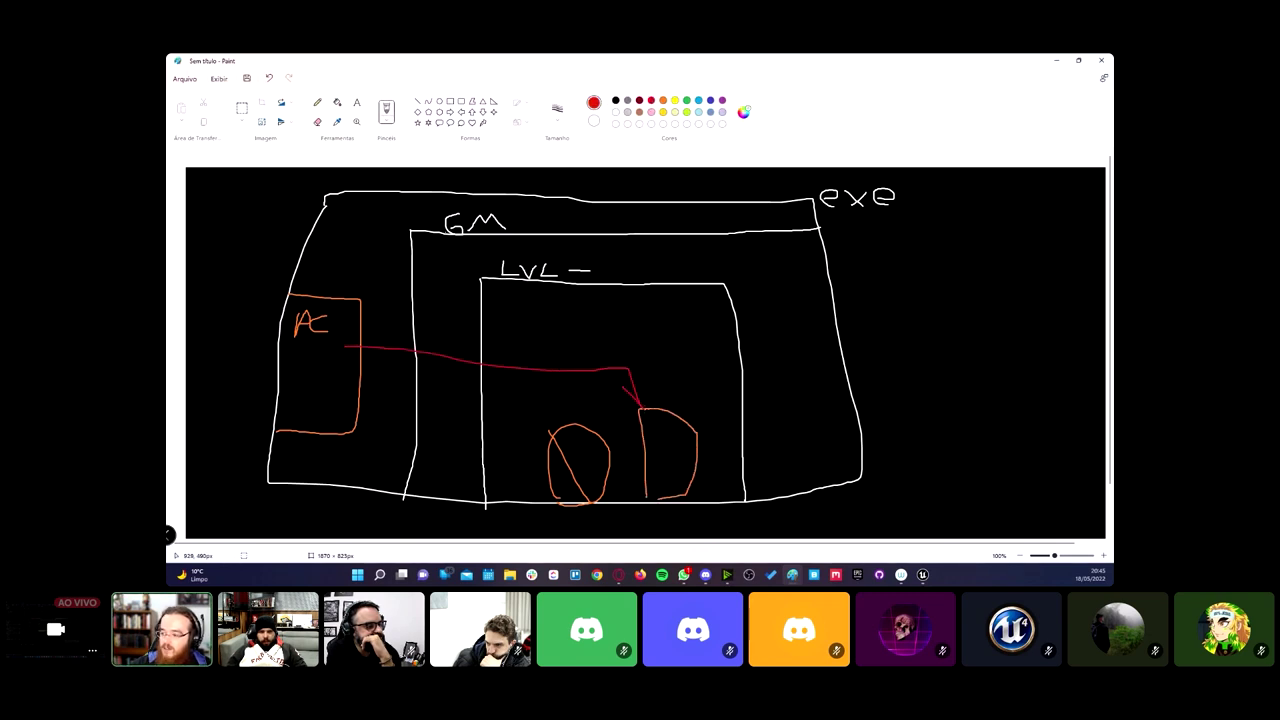
key(ctrl+z)
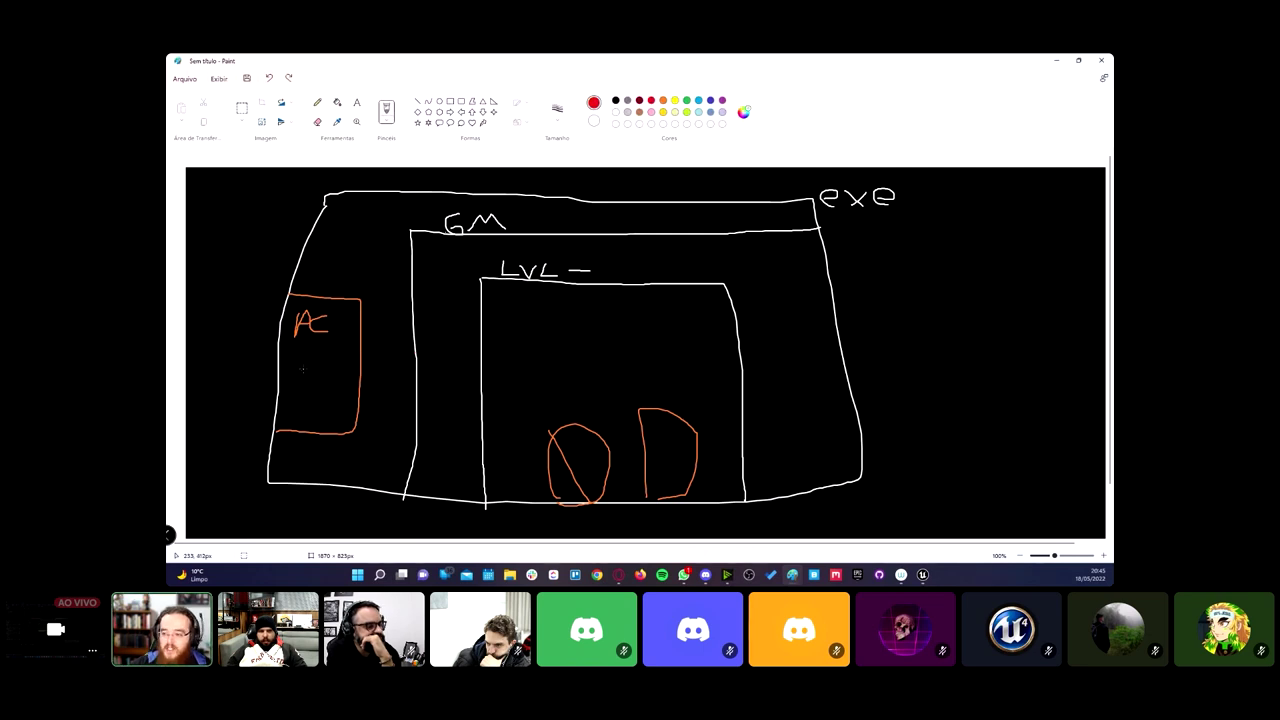
drag(293, 338, 331, 398)
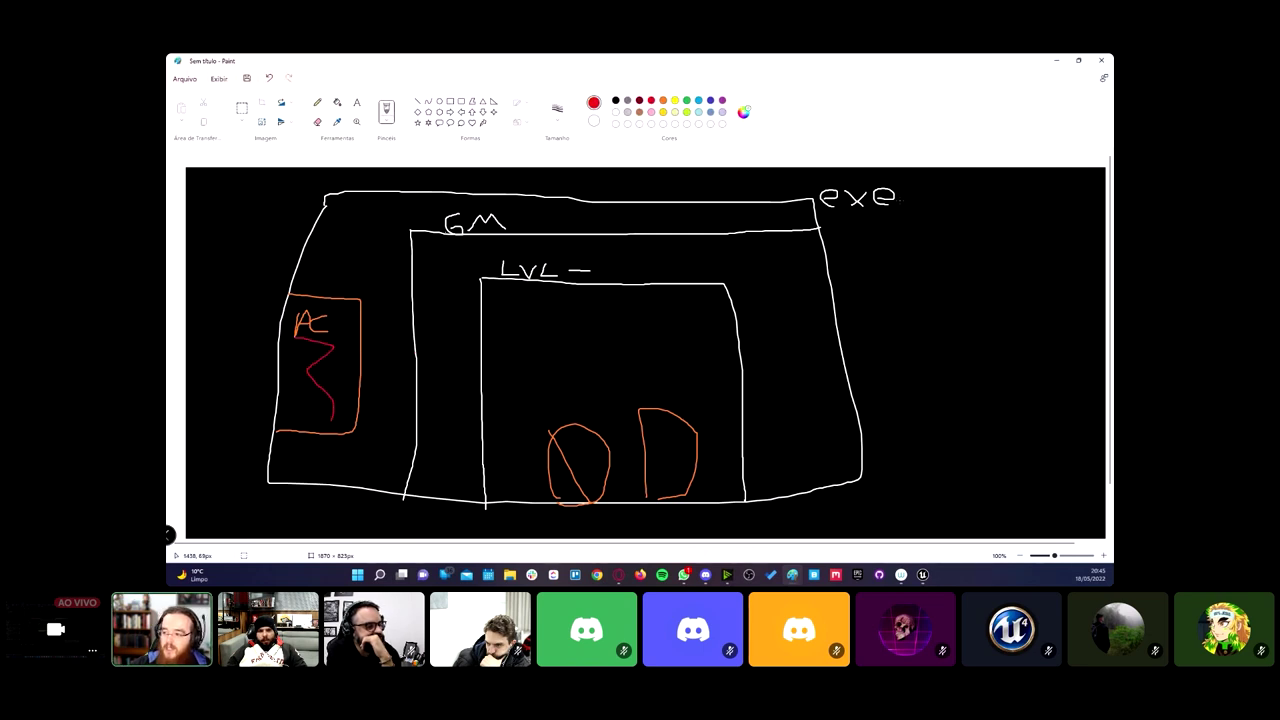
key(ctrl+z)
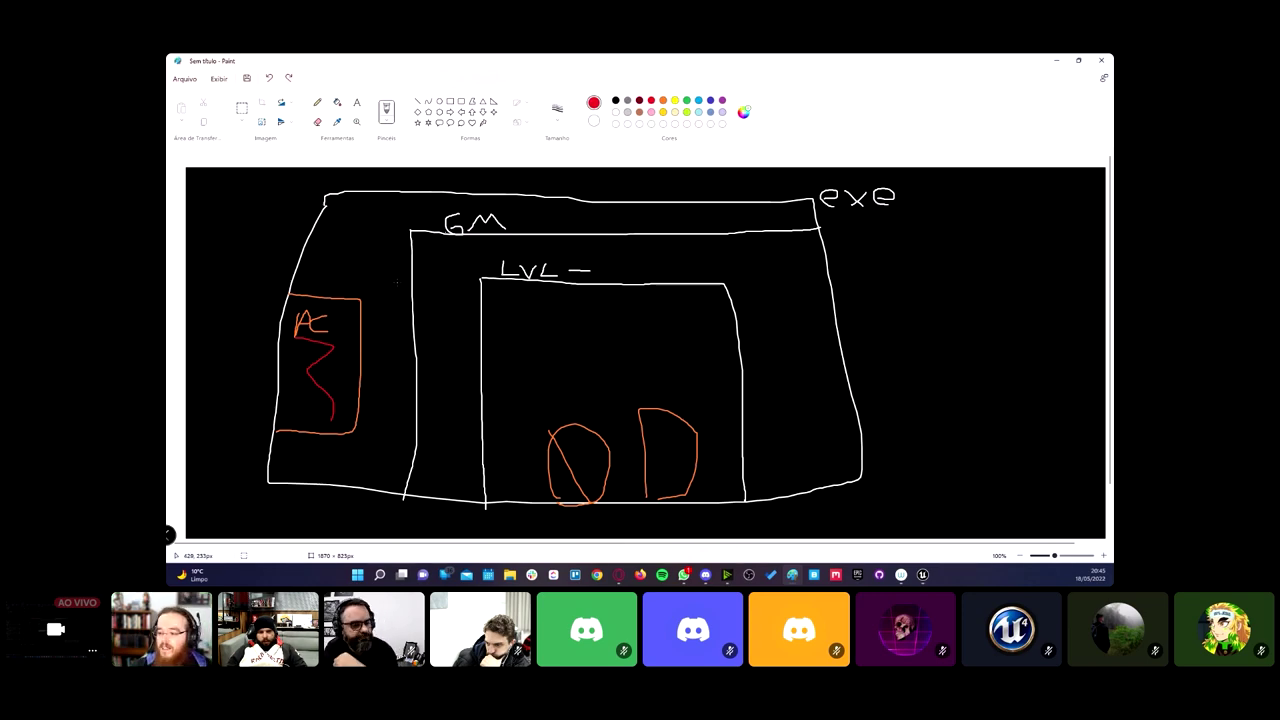
Step: Cancel a new Blueprint Class, then open BP_ThirdPersonCharacter from ThirdPerson > Blueprints
click(1054, 63)
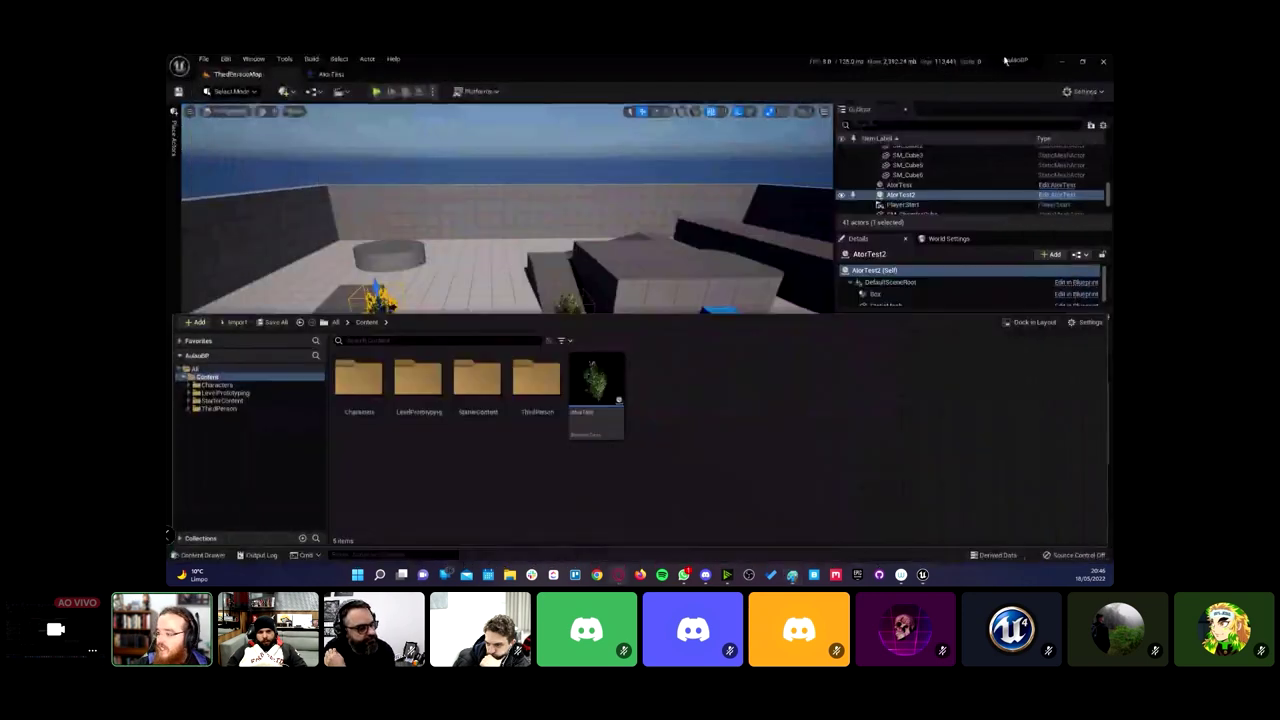
right_click(664, 429)
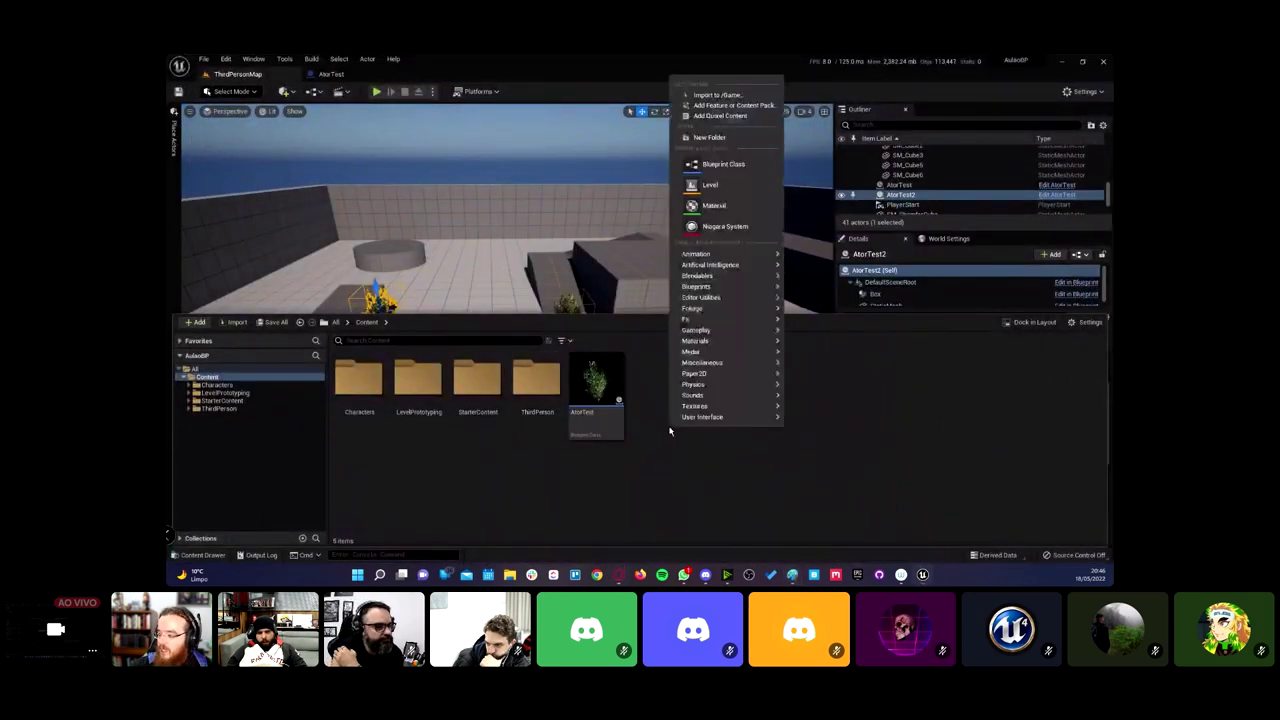
click(722, 164)
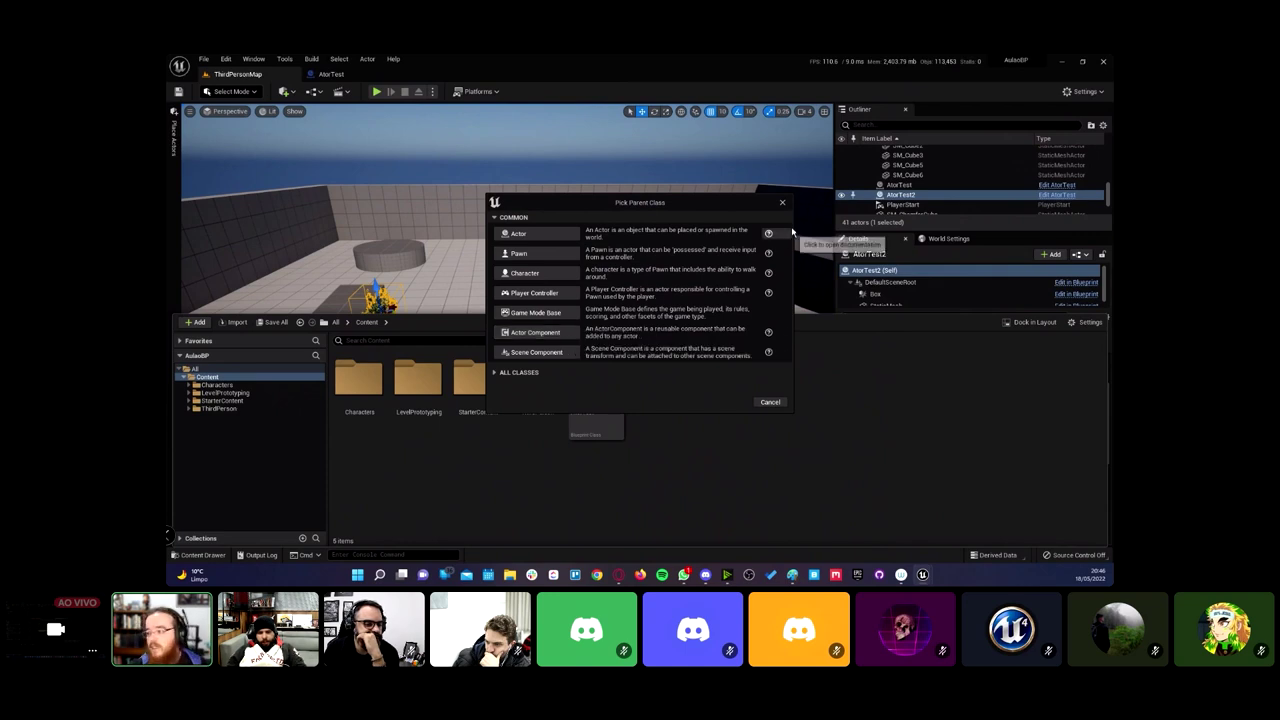
click(770, 401)
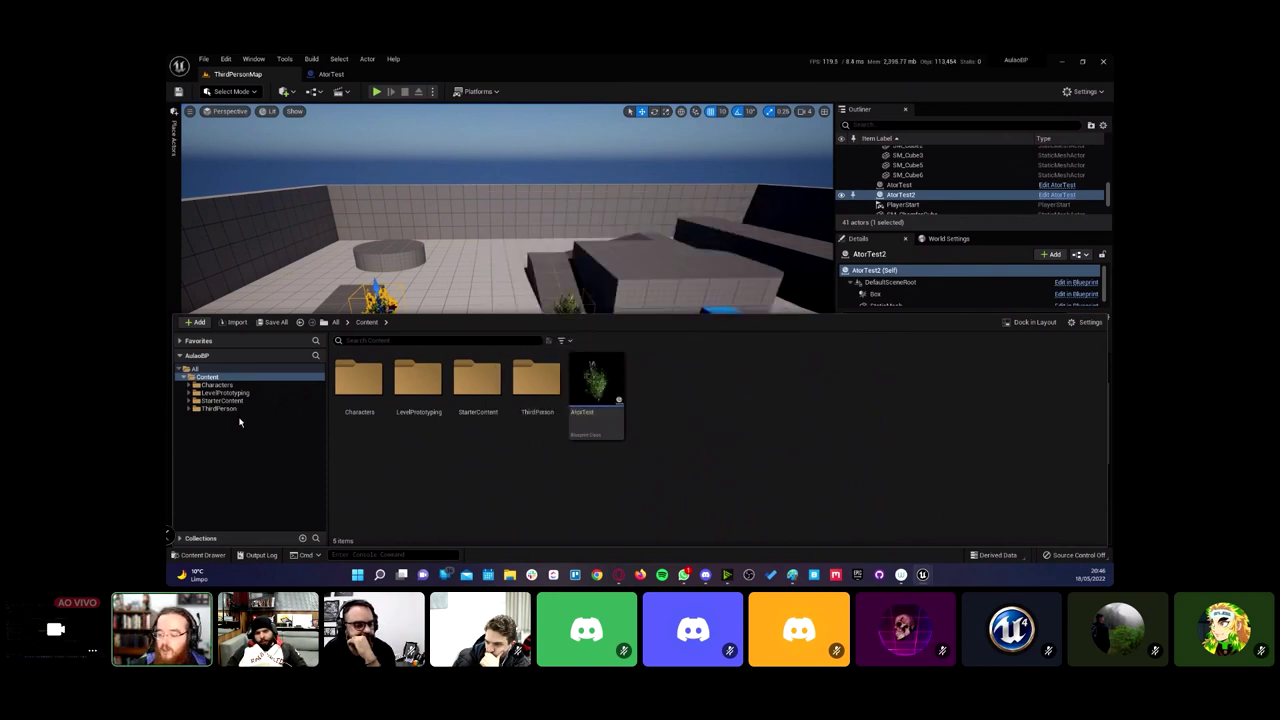
click(268, 409)
double_click(358, 382)
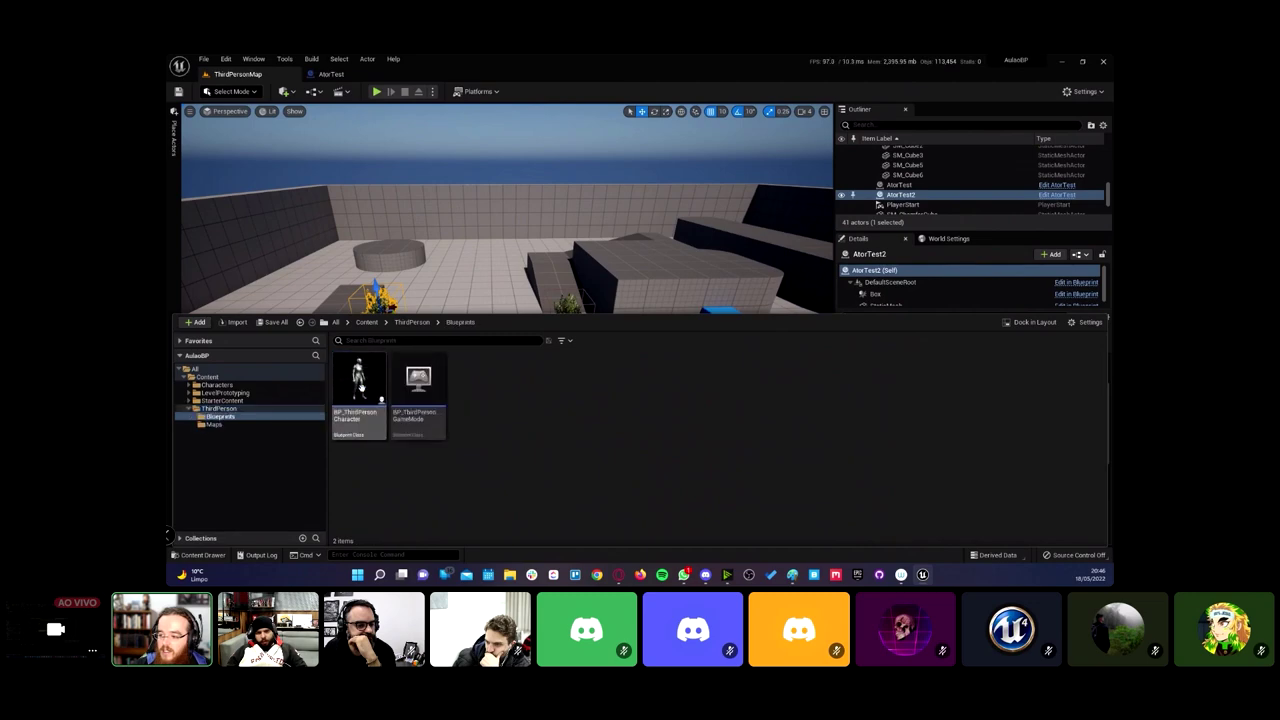
click(378, 398)
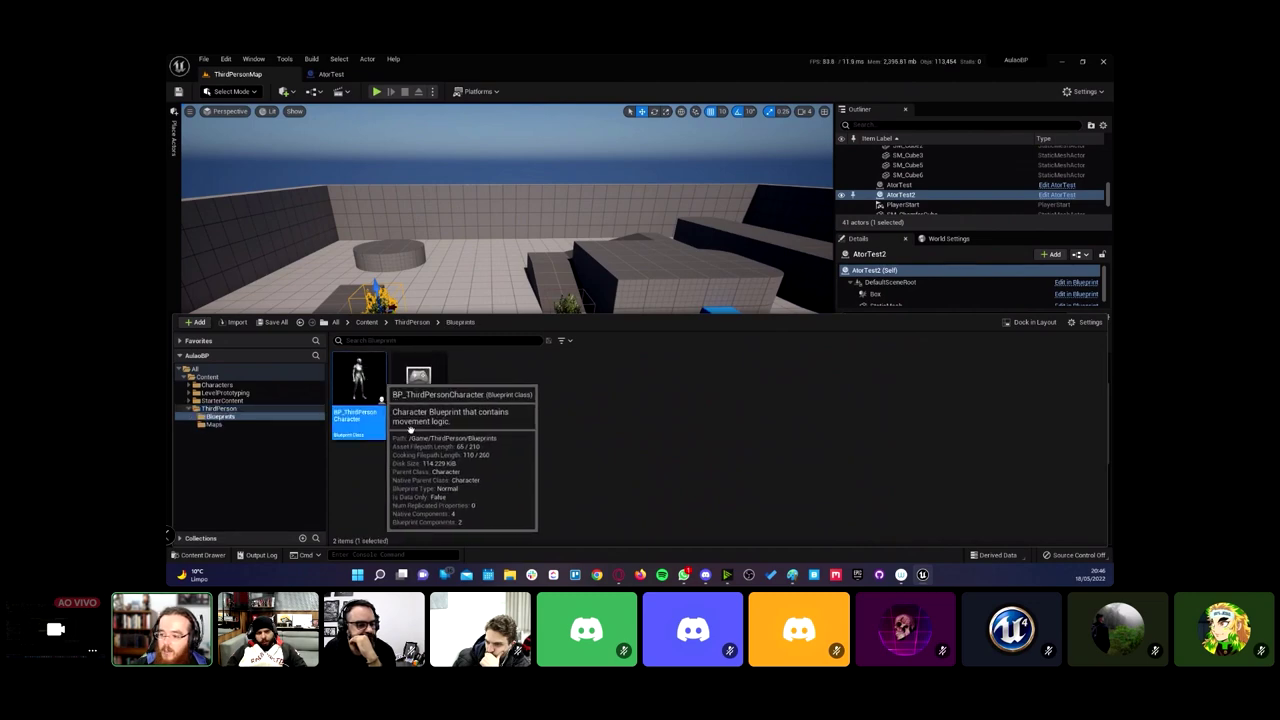
double_click(365, 386)
Step: Zoom and pan around the ThirdPersonCharacter Event Graph, then bring up the Sway player slide
scroll(489, 323, down, 2)
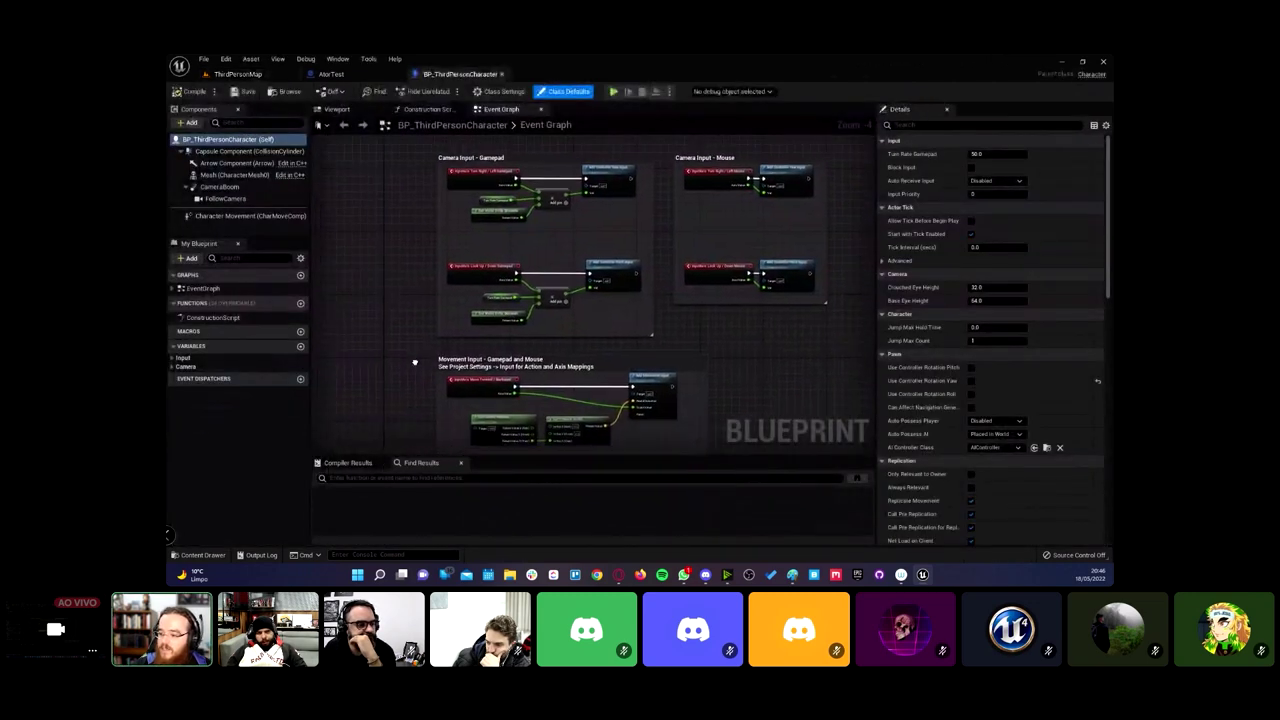
scroll(489, 323, down, 2)
right_drag(414, 294, 428, 249)
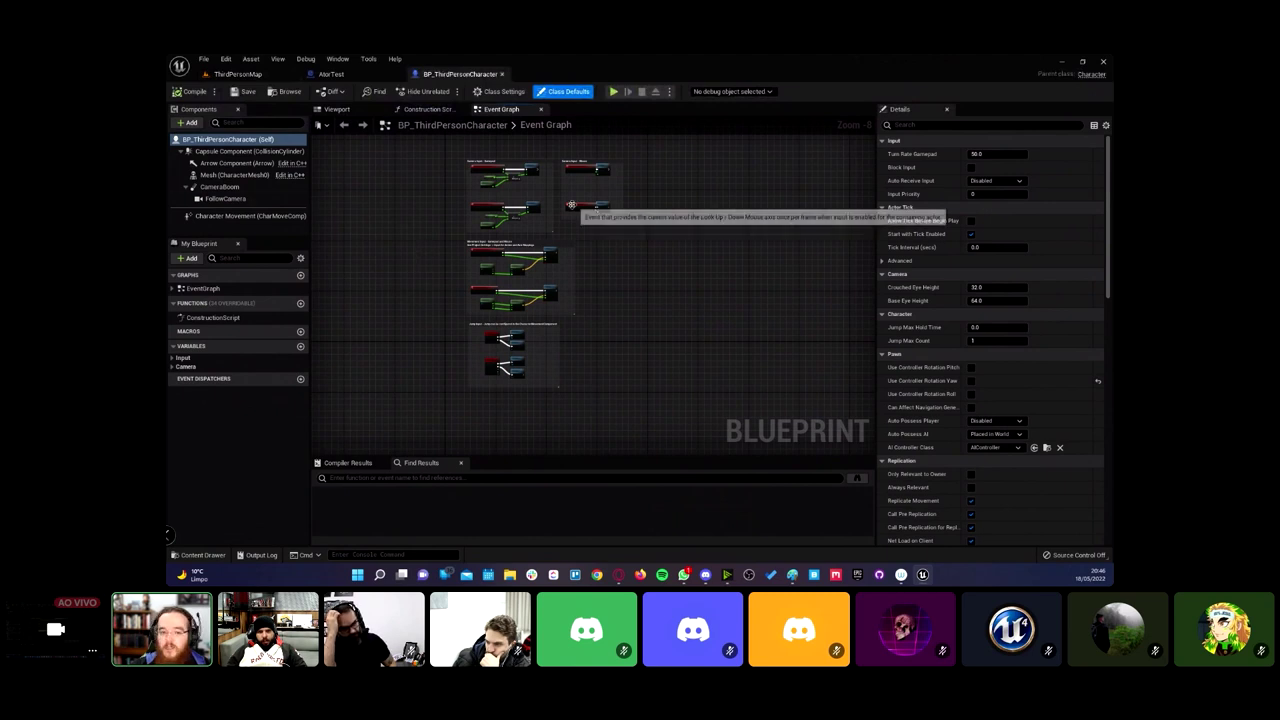
scroll(464, 270, up, 2)
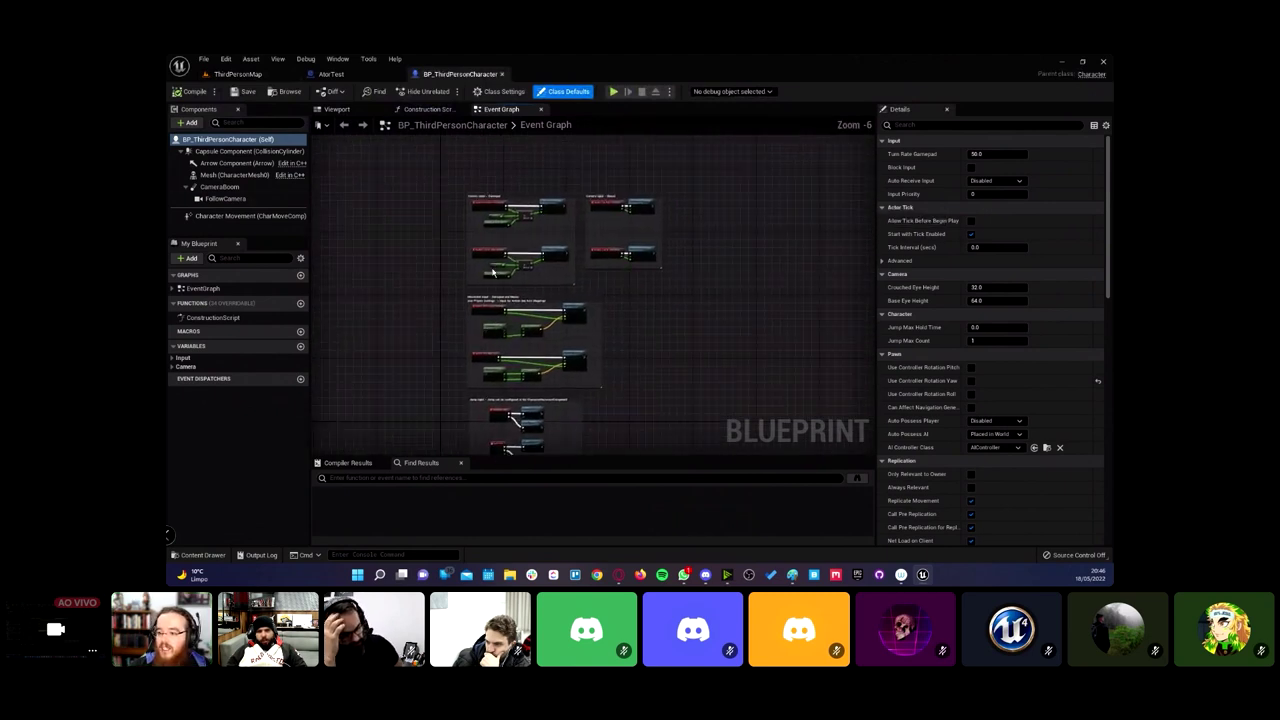
right_drag(464, 271, 454, 247)
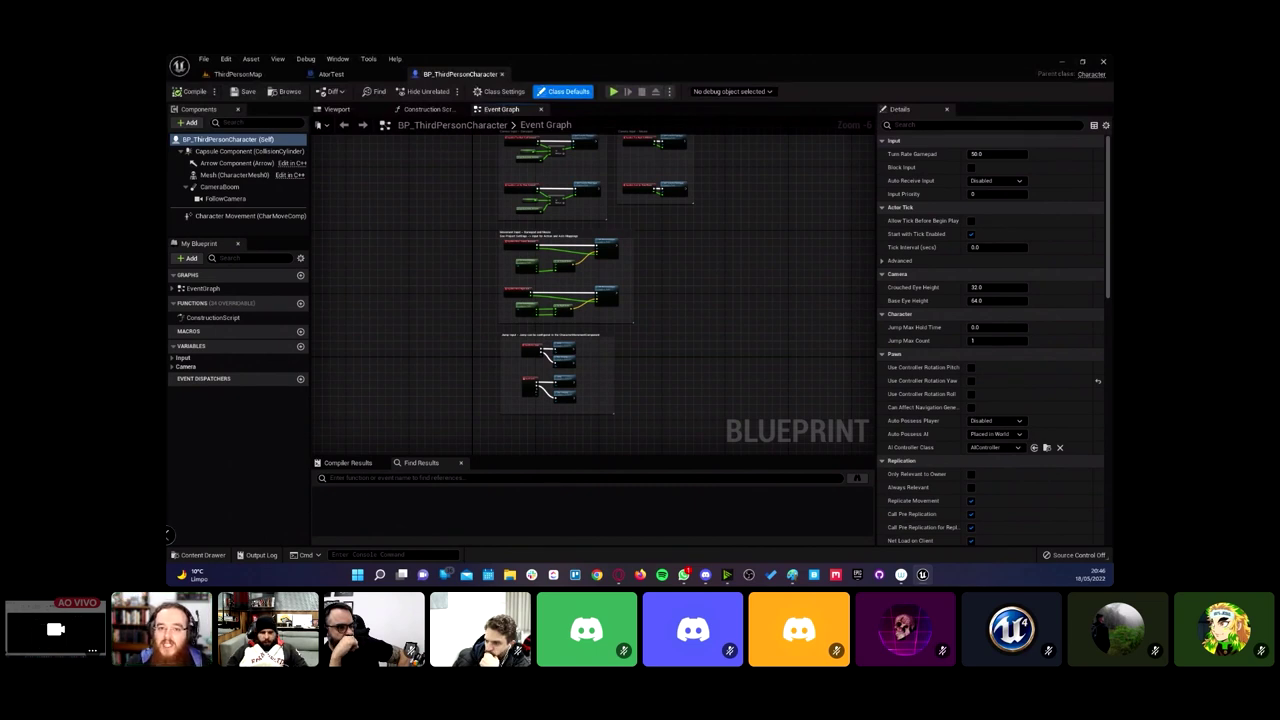
key(alt+Tab)
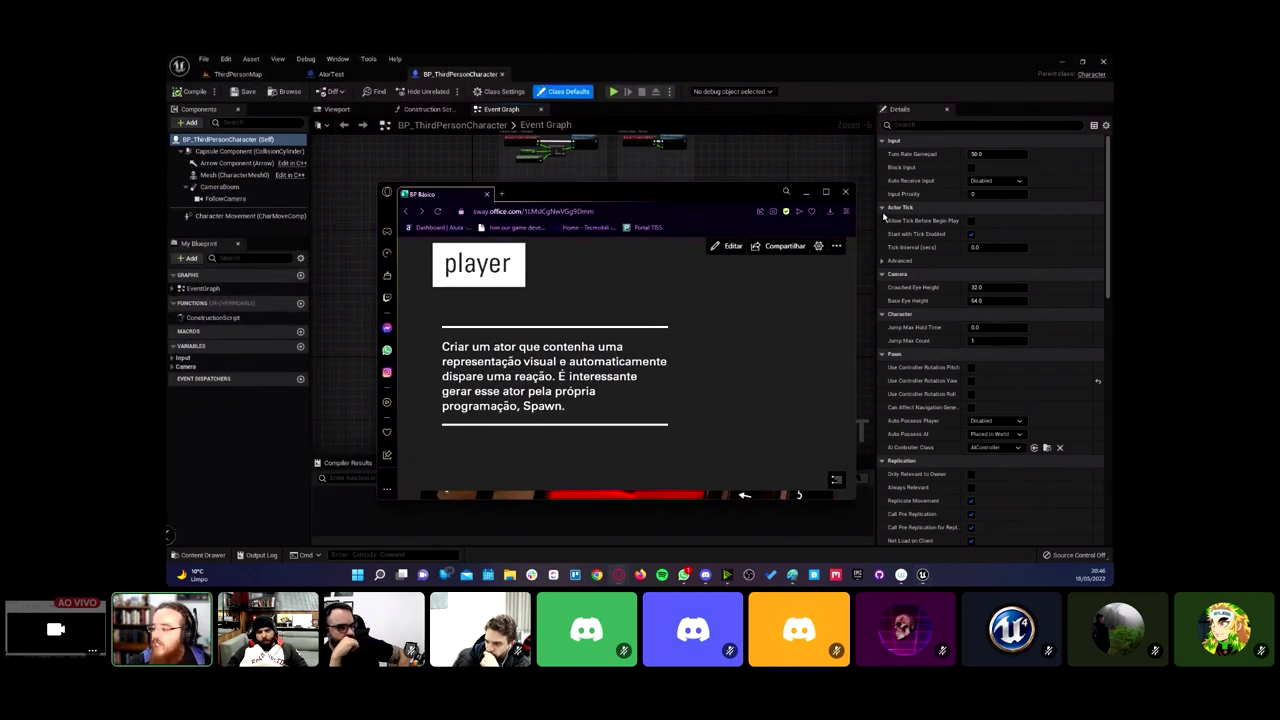
Step: Maximize the Sway presentation and scroll down to the C++ VS Blueprint F.A.Q. card
click(825, 191)
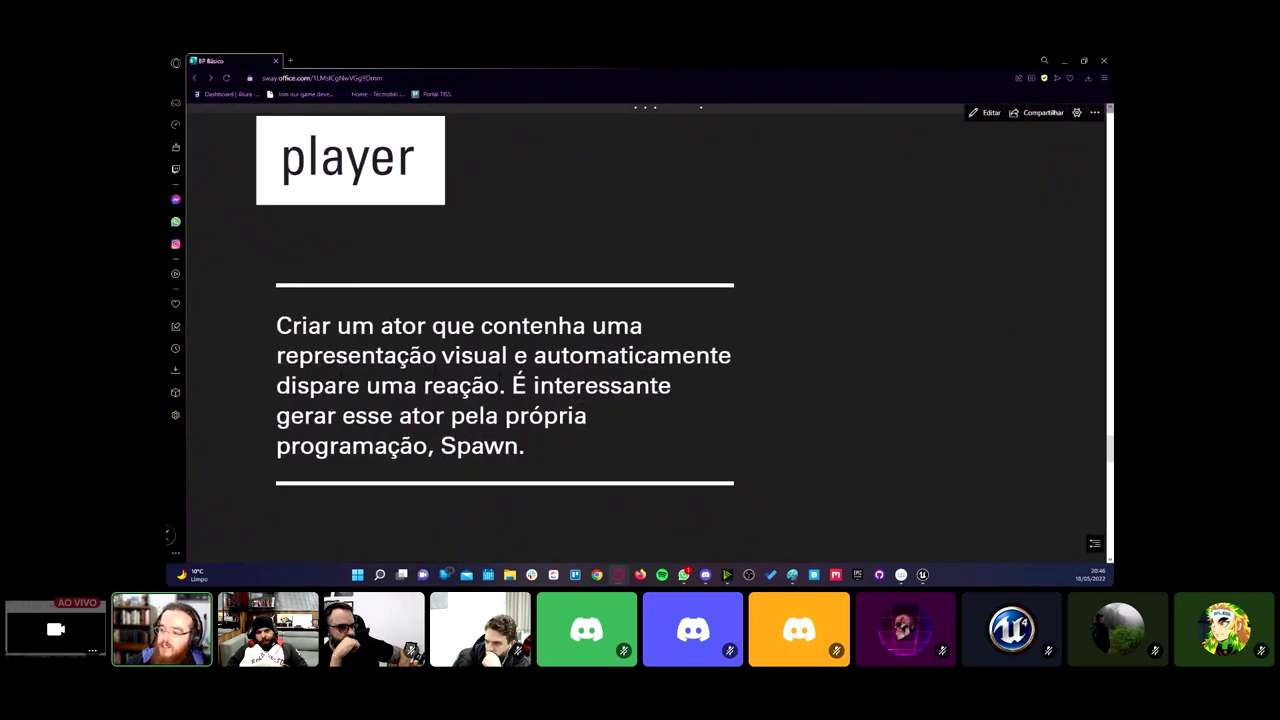
scroll(452, 370, down, 5)
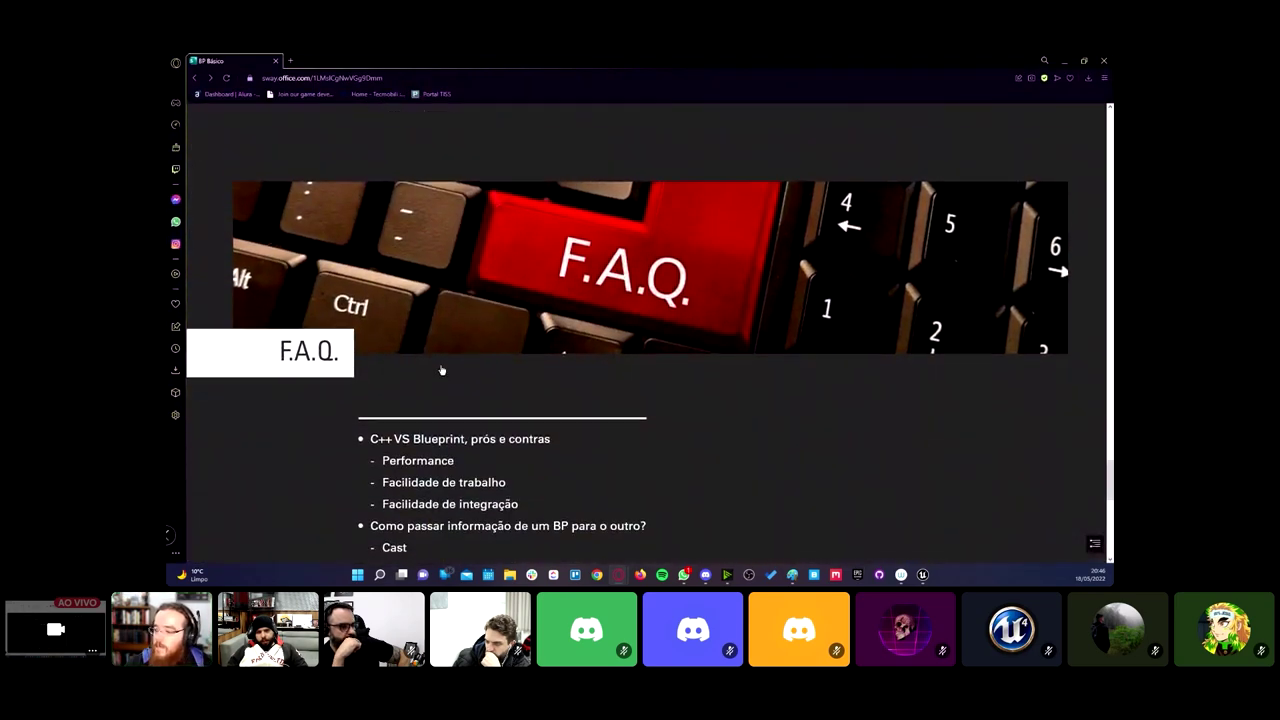
scroll(443, 371, down, 3)
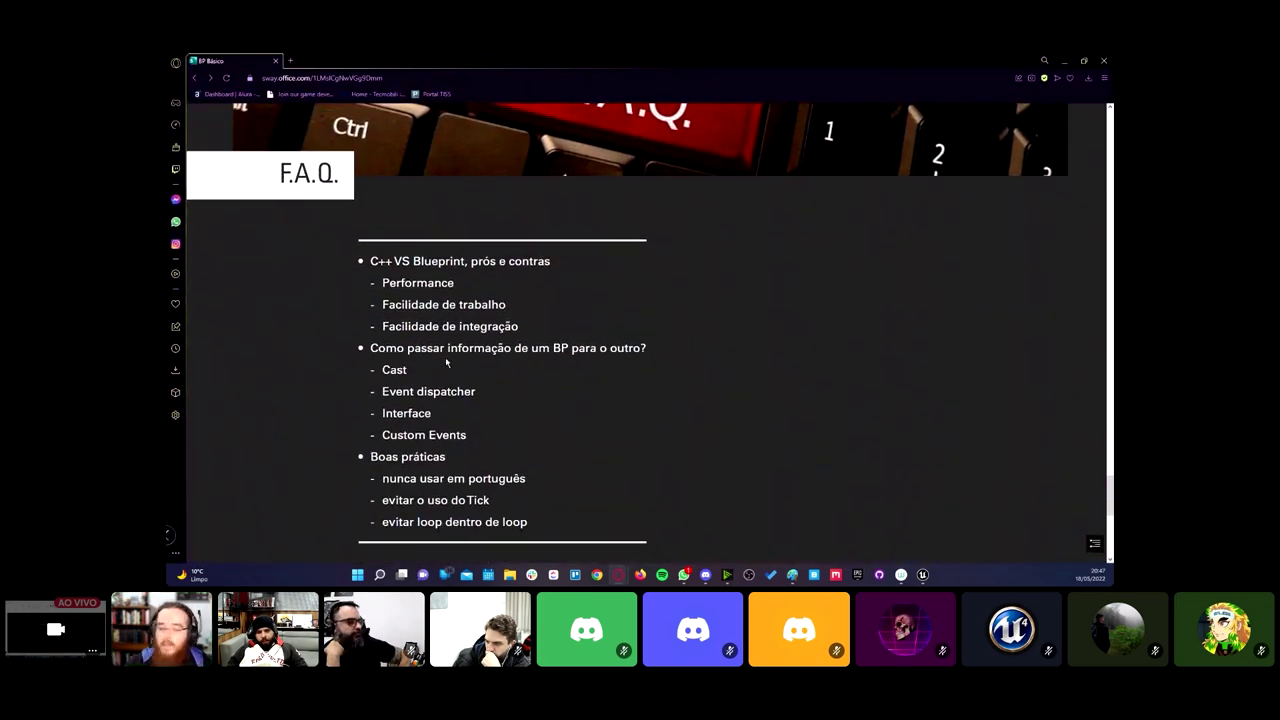
scroll(640, 340, down, 1)
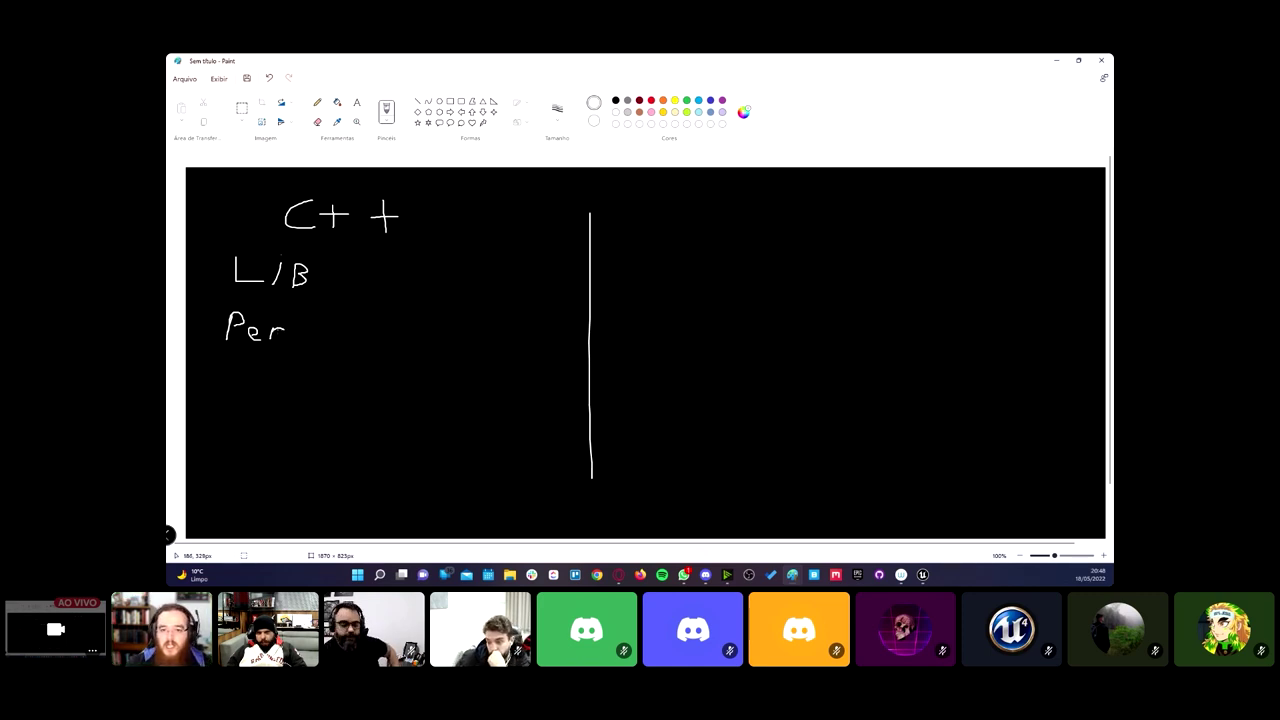
Step: Handwrite 'Dificil' in red beside LIB on the C++ side of the sketch
click(651, 101)
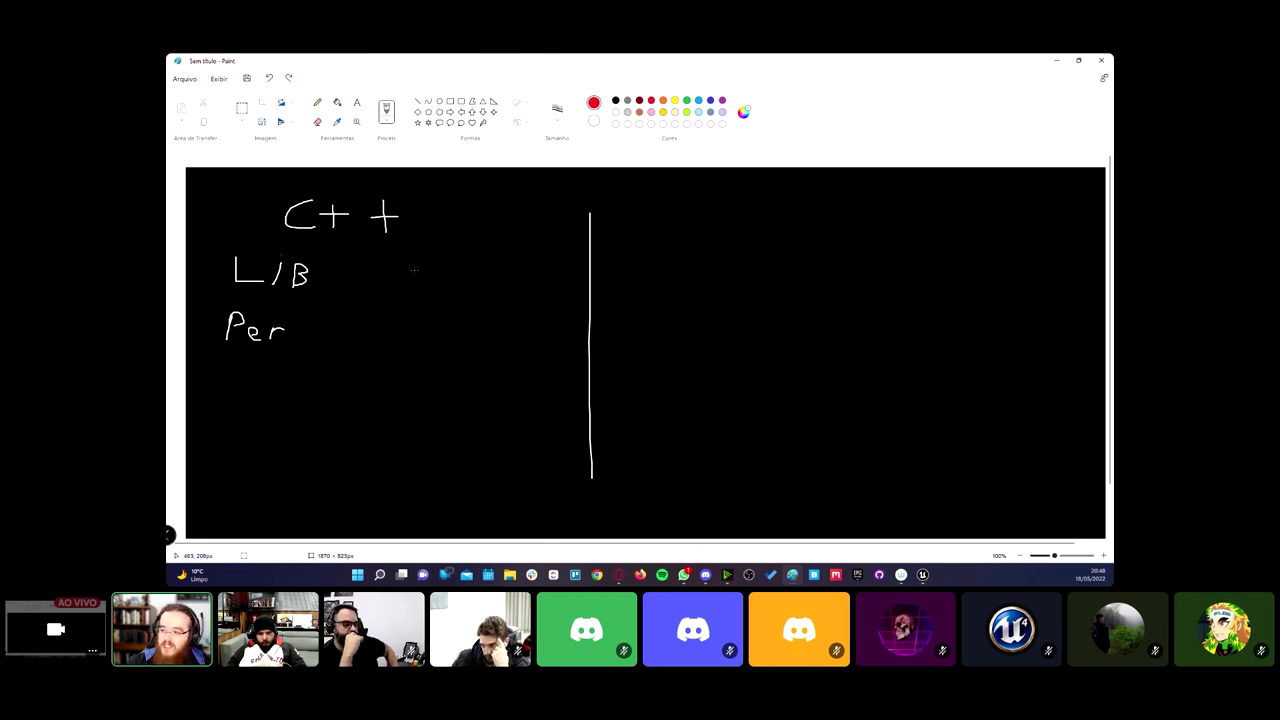
mouse_move(413, 268)
mouse_down()
mouse_move(437, 287)
mouse_move(460, 258)
mouse_up()
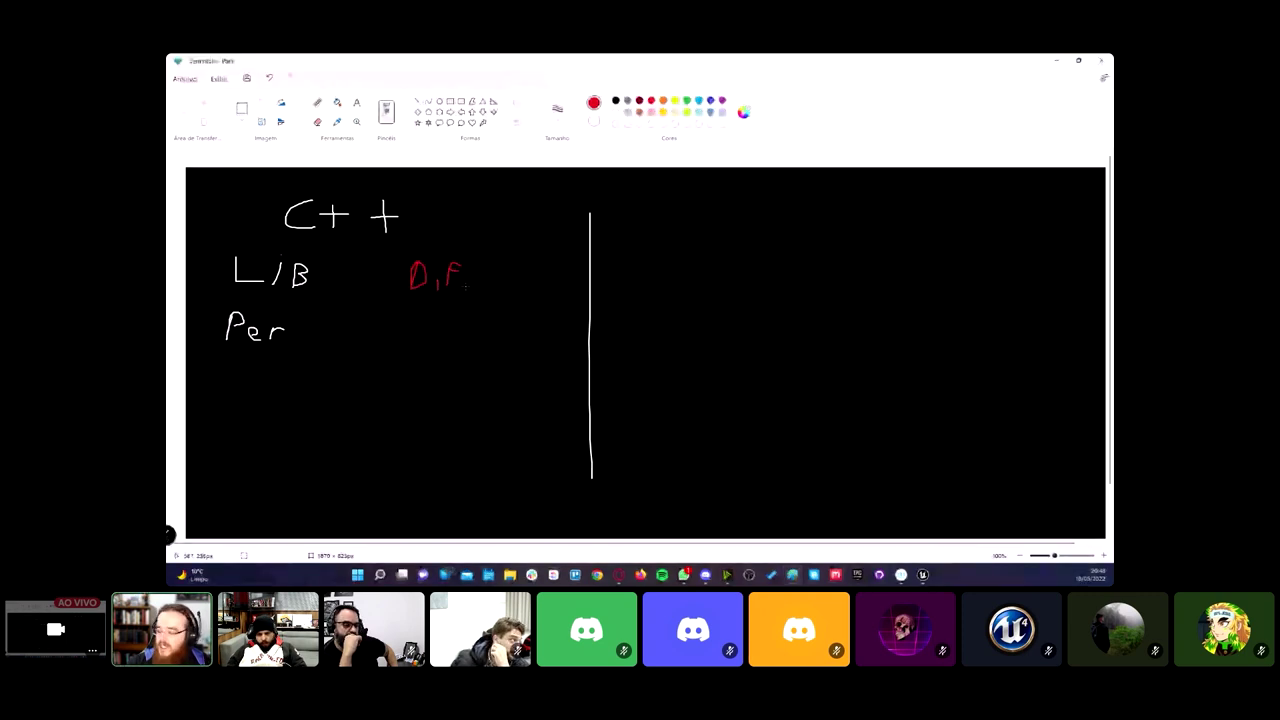
mouse_move(467, 273)
mouse_down()
mouse_move(468, 287)
mouse_move(499, 281)
mouse_up()
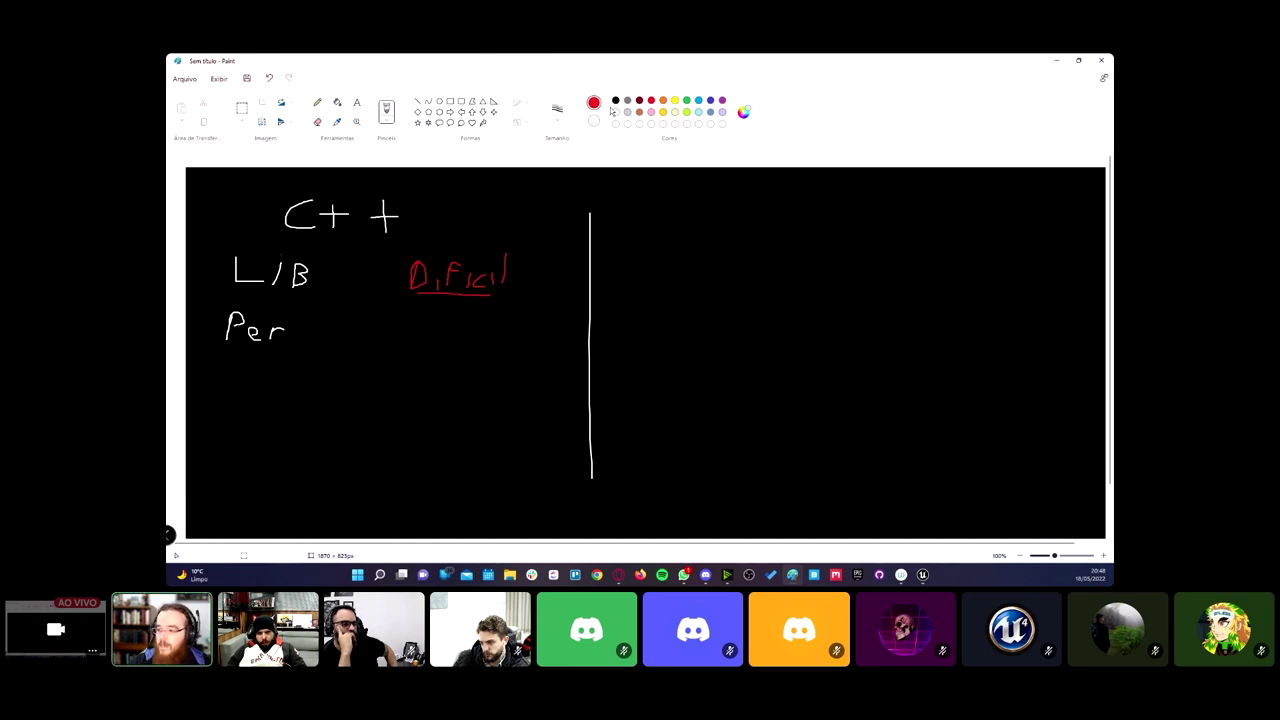
Step: Write BP in light blue with FA and LTE beneath it, then minimize Paint
click(699, 101)
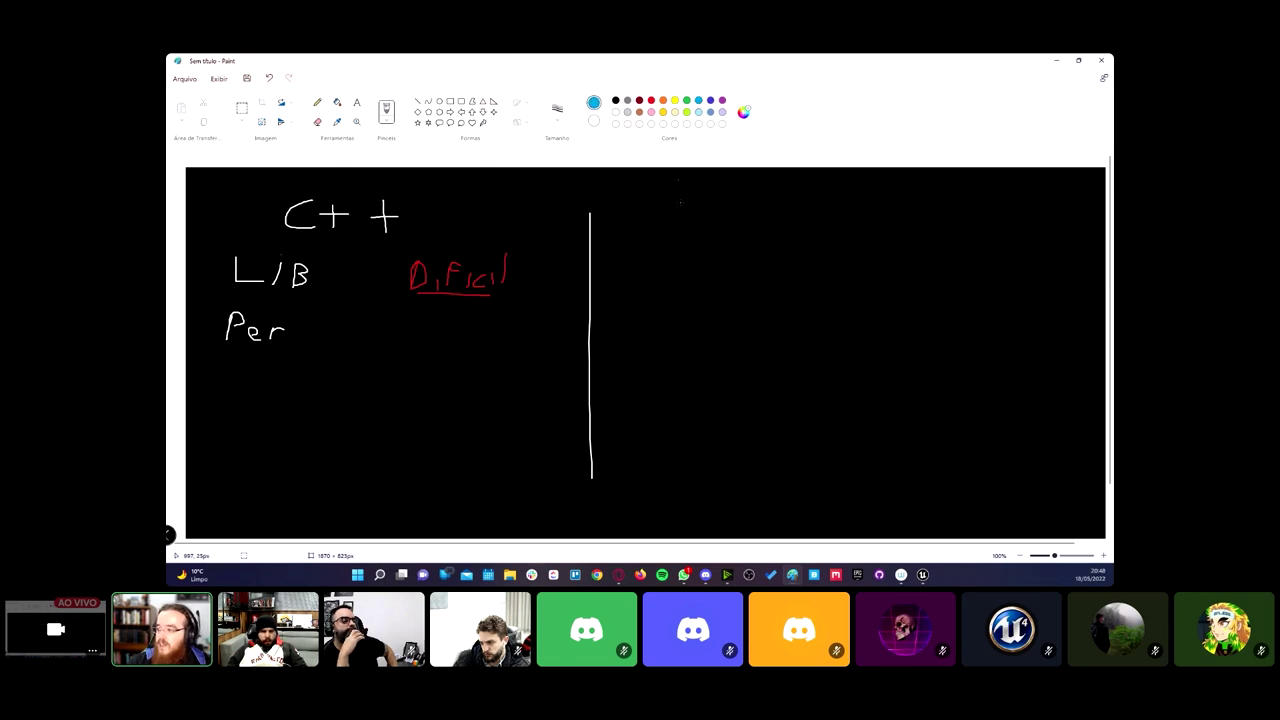
drag(678, 210, 685, 218)
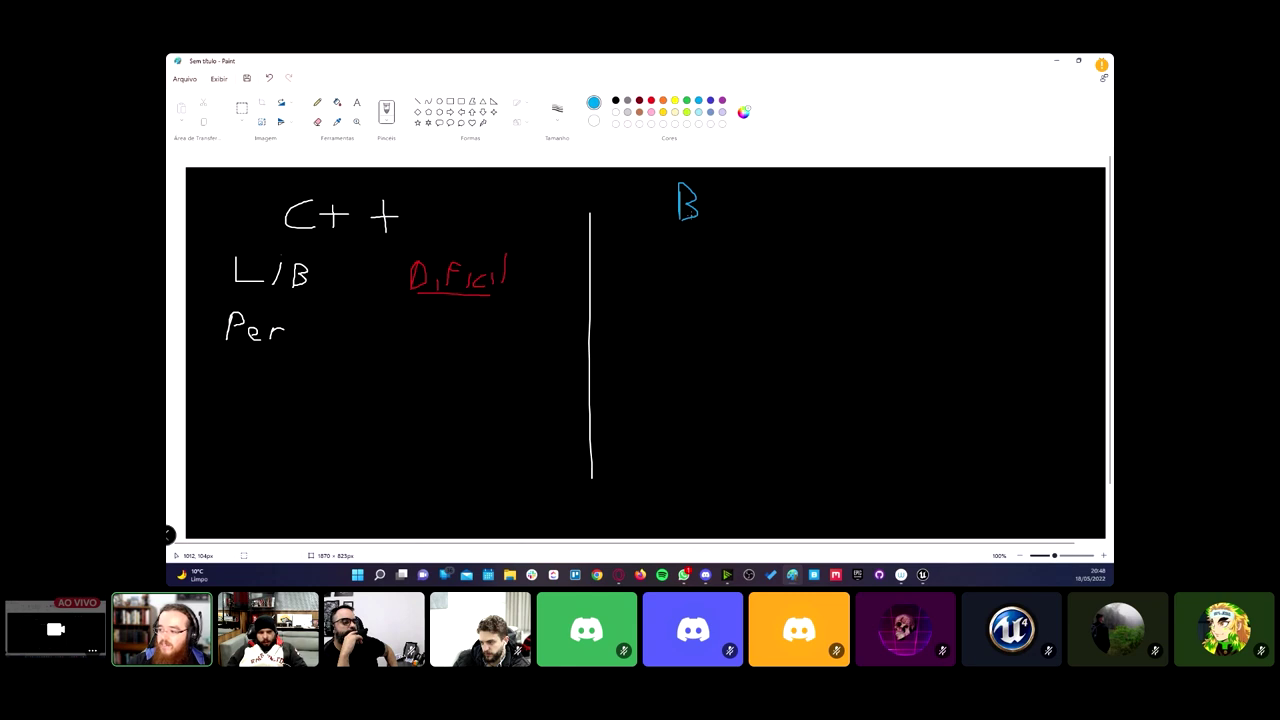
drag(720, 218, 722, 203)
mouse_move(614, 277)
mouse_down()
mouse_move(613, 249)
mouse_move(630, 262)
mouse_up()
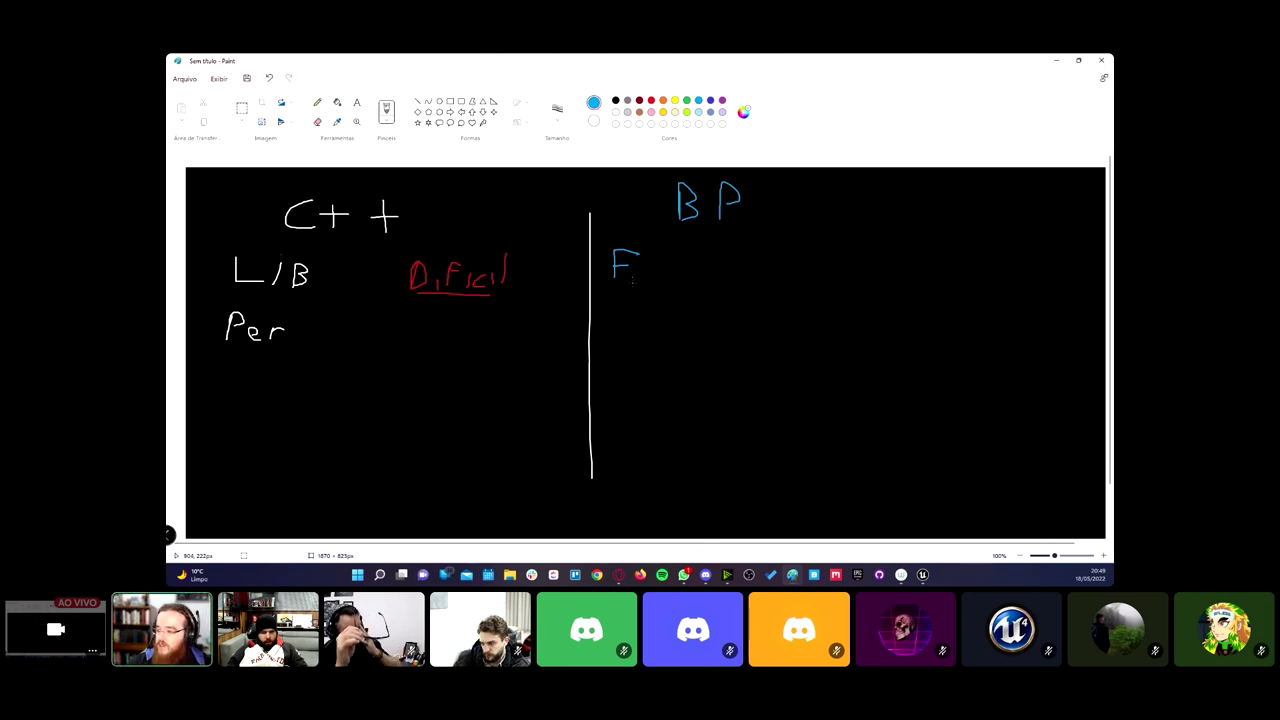
mouse_move(641, 281)
mouse_down()
mouse_move(647, 266)
mouse_move(650, 313)
mouse_up()
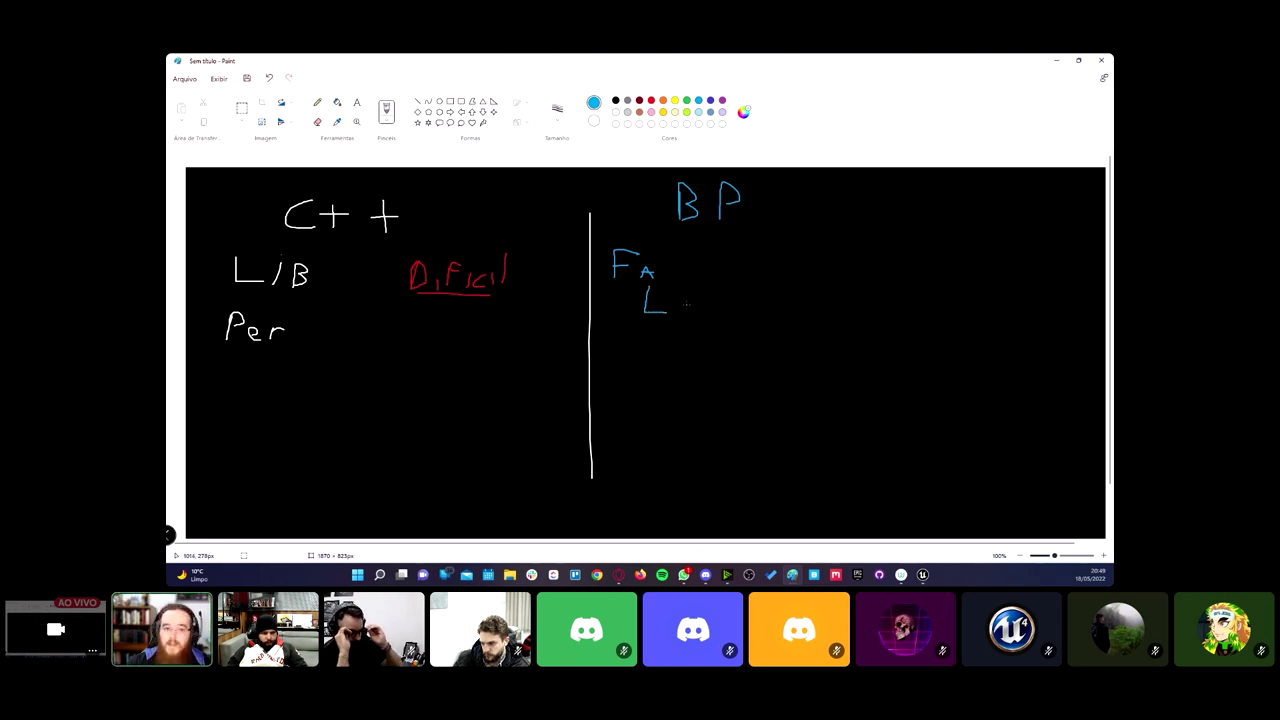
mouse_move(687, 311)
mouse_down()
mouse_move(687, 291)
mouse_move(701, 288)
mouse_move(717, 312)
mouse_move(714, 300)
mouse_up()
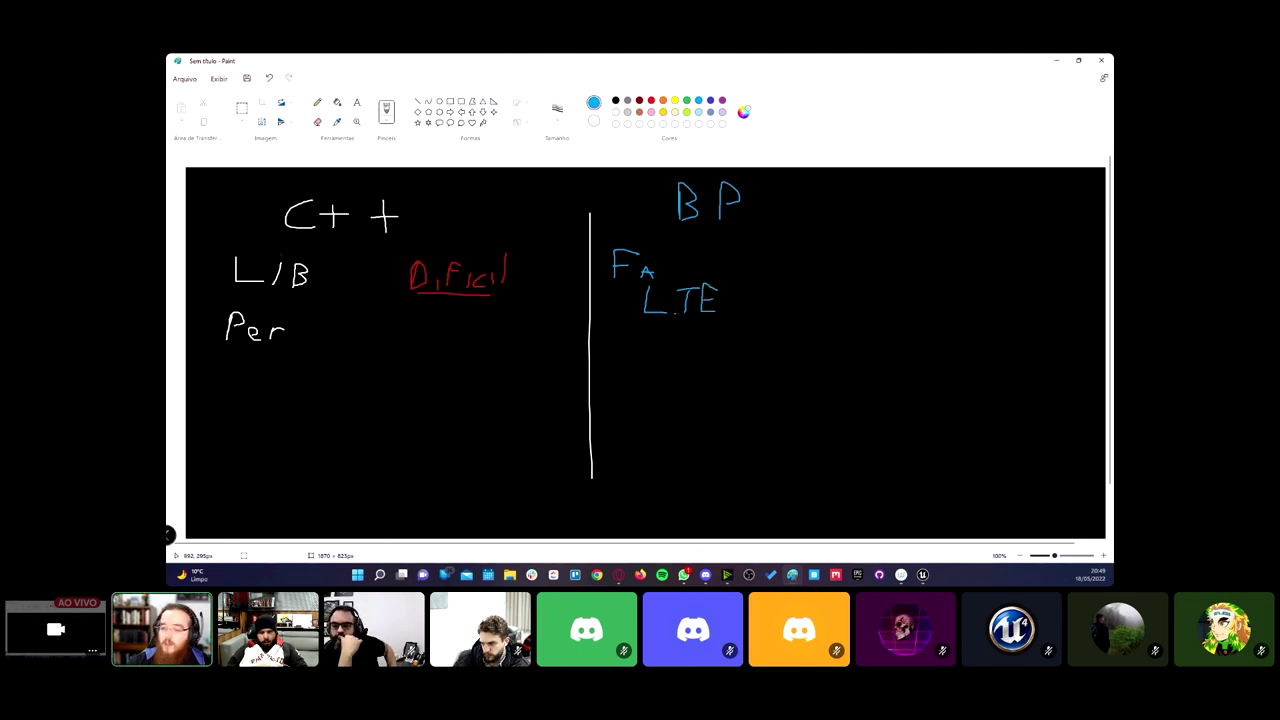
click(1056, 60)
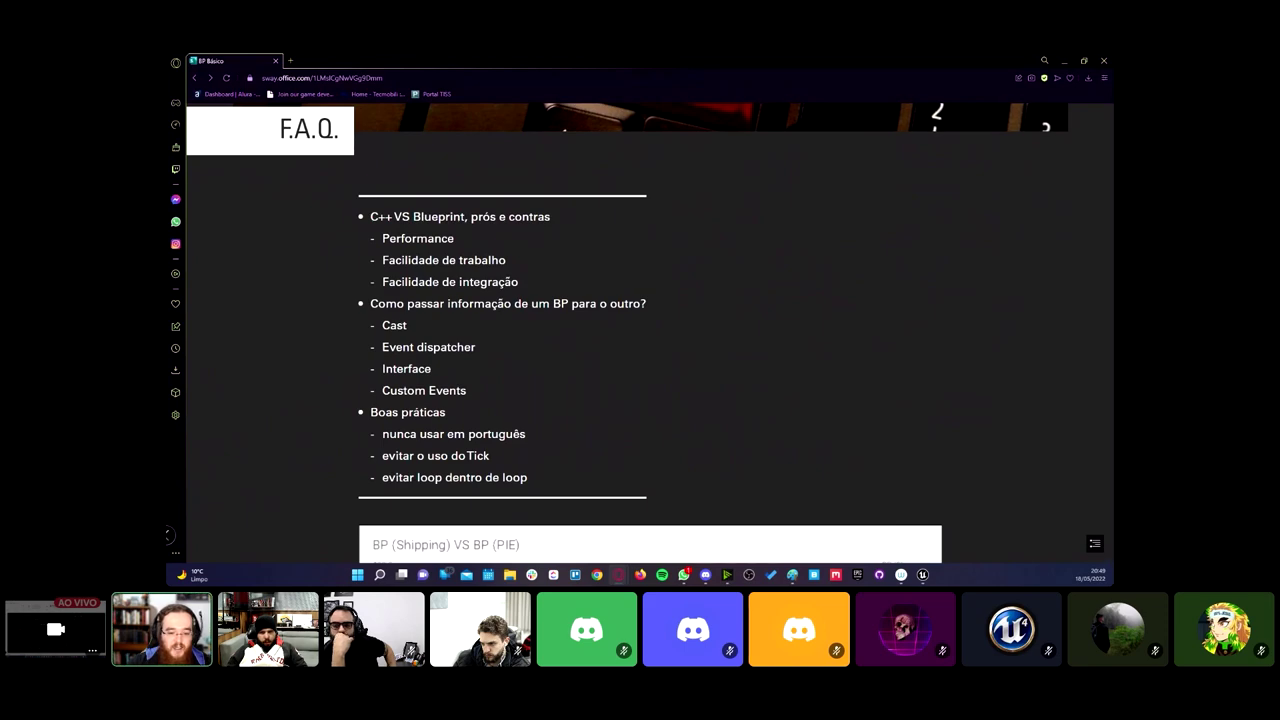
Step: Return to the Event Graph and zoom in on the Camera Input Gamepad and Mouse nodes
click(618, 574)
click(792, 574)
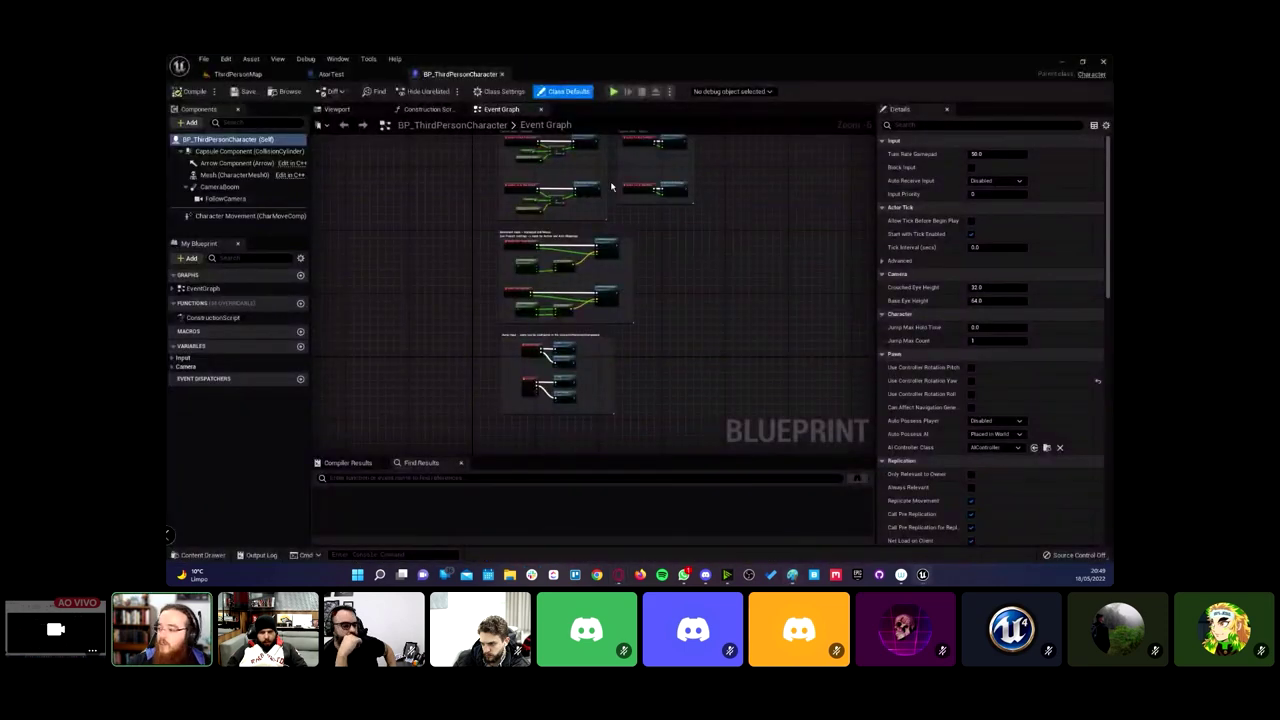
scroll(617, 299, up, 3)
scroll(605, 333, up, 1)
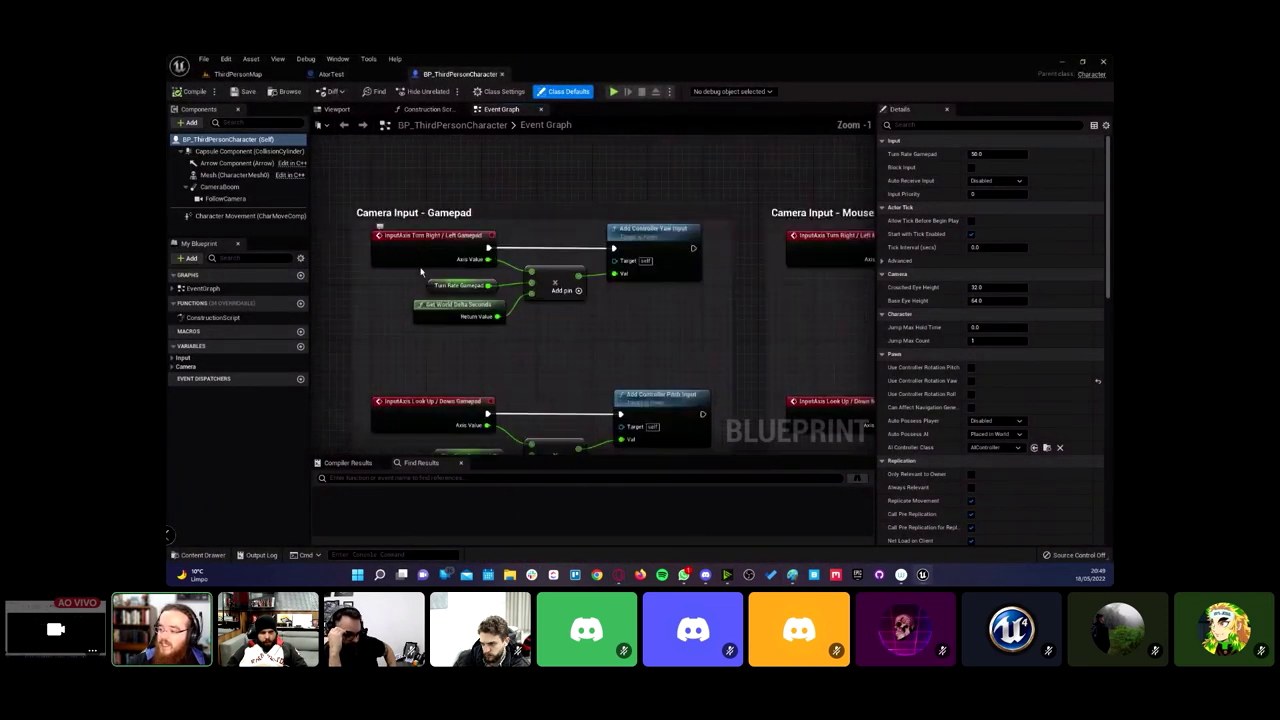
right_drag(718, 263, 668, 251)
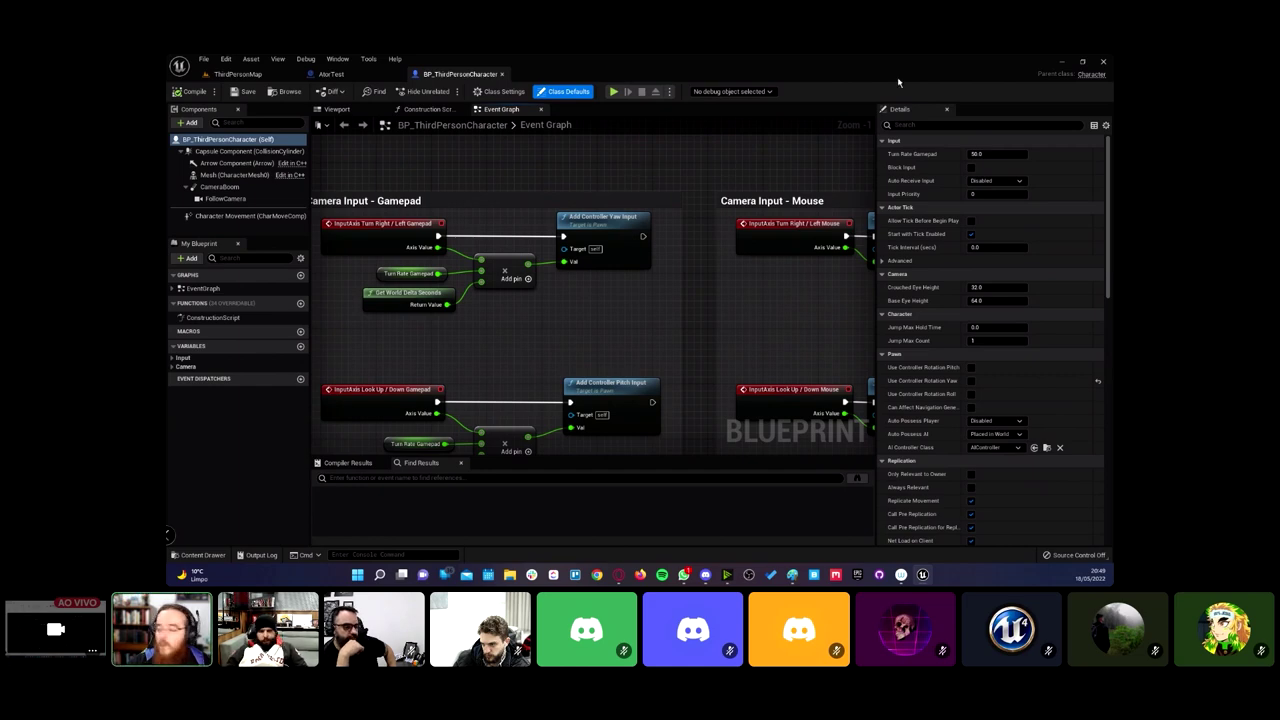
Step: Add a blue DT branch under LTE, underlined with a small downward arrow
click(1063, 63)
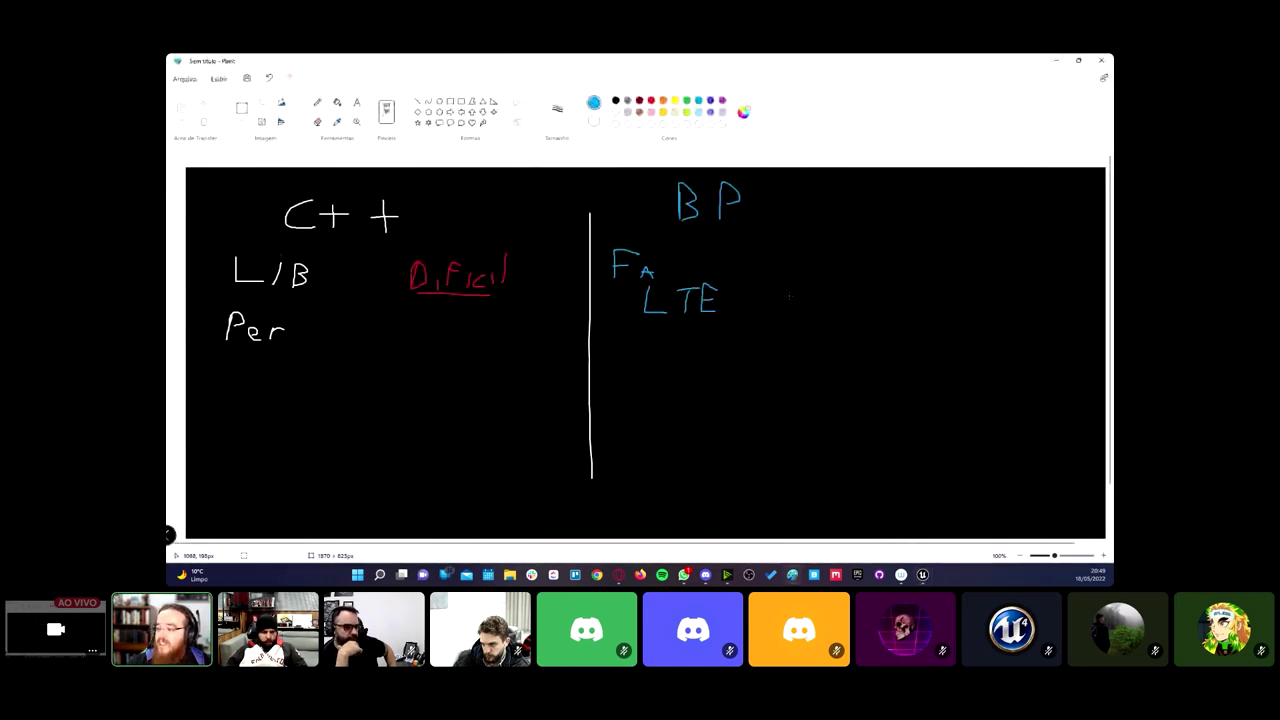
drag(676, 323, 707, 325)
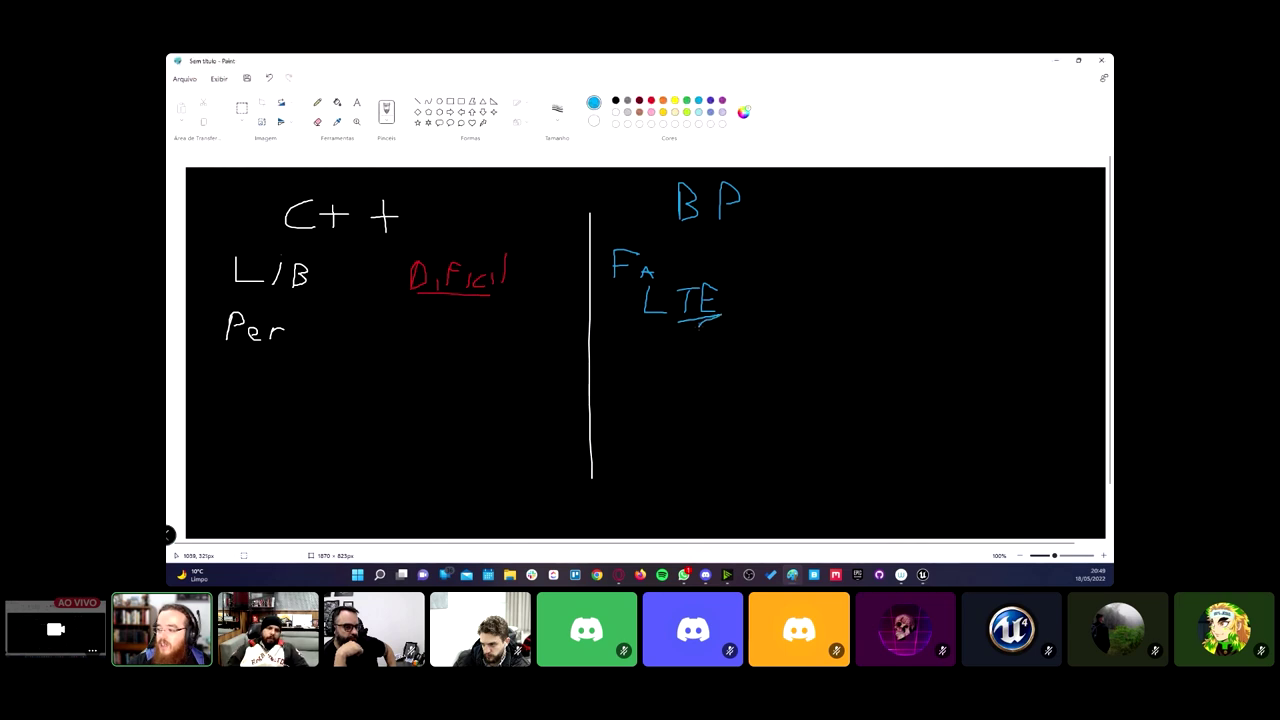
key(ctrl+z)
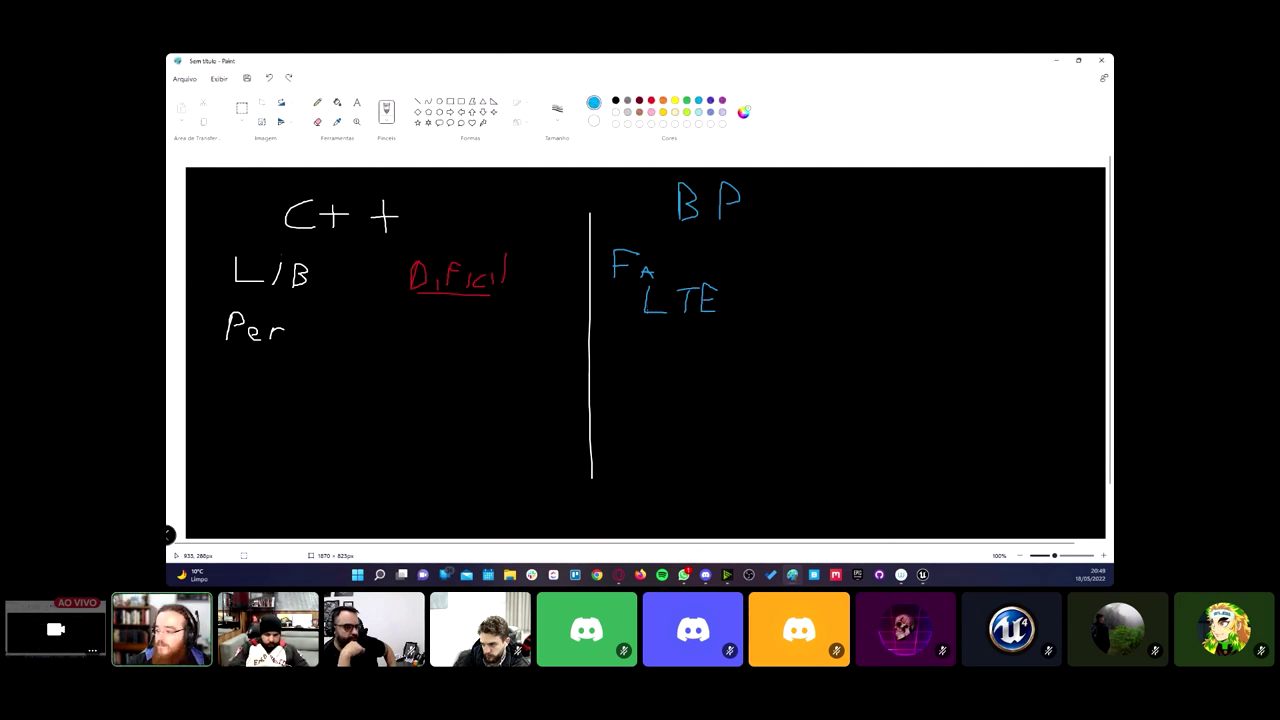
mouse_move(641, 310)
mouse_down()
mouse_move(643, 338)
mouse_move(707, 354)
mouse_move(730, 320)
mouse_up()
key(ctrl+z)
key(ctrl+z)
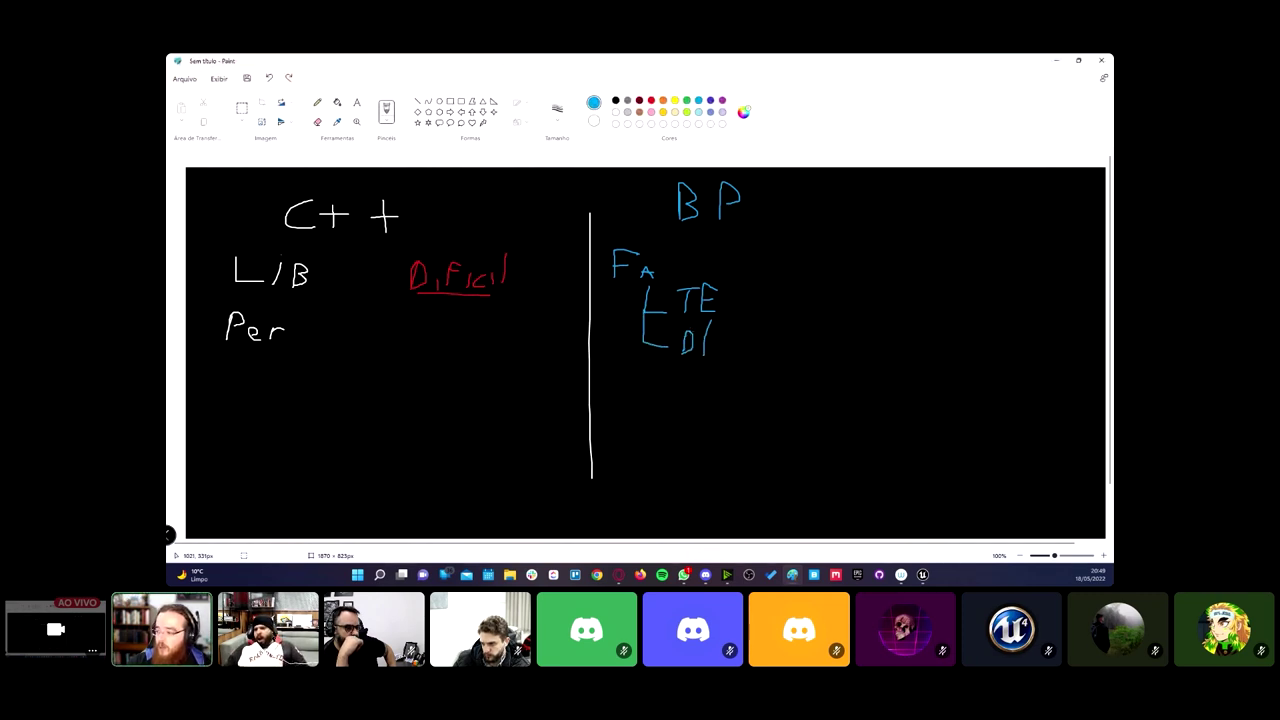
key(ctrl+z)
key(ctrl+y)
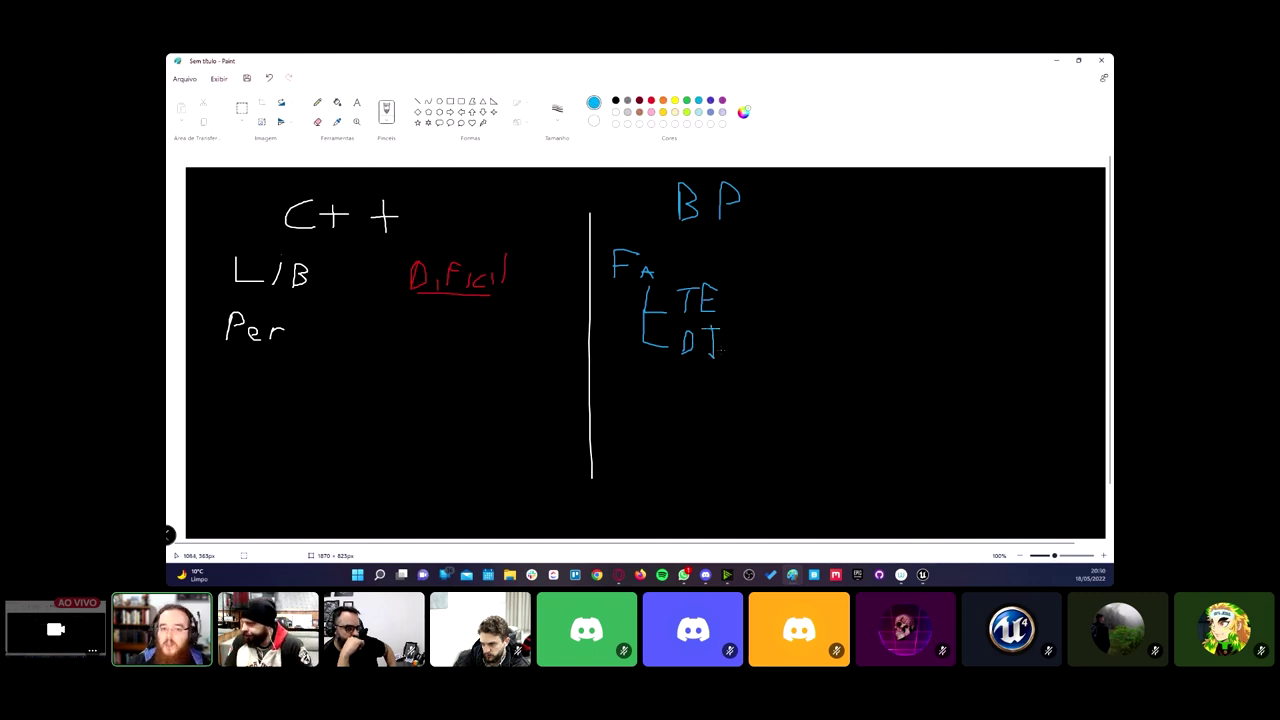
mouse_move(700, 356)
mouse_down()
mouse_move(730, 362)
mouse_move(716, 362)
mouse_up()
key(ctrl+z)
key(ctrl+z)
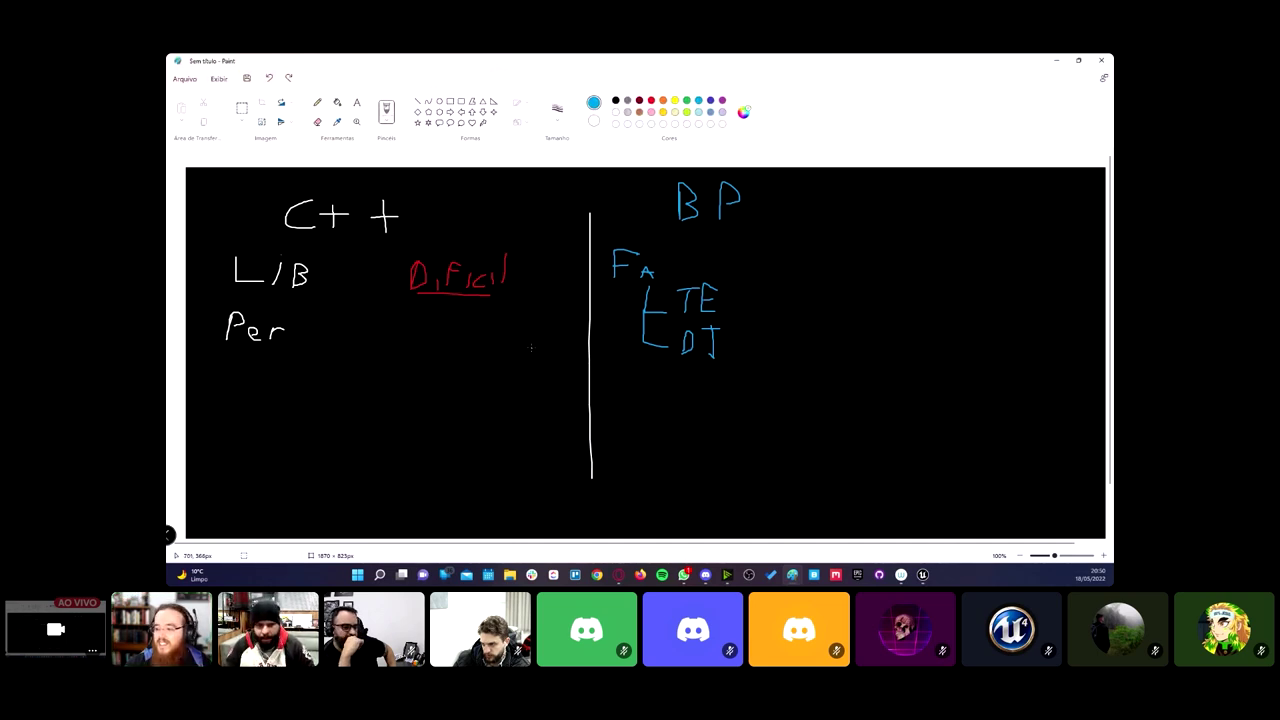
mouse_move(675, 353)
mouse_down()
mouse_move(716, 355)
mouse_move(700, 377)
mouse_up()
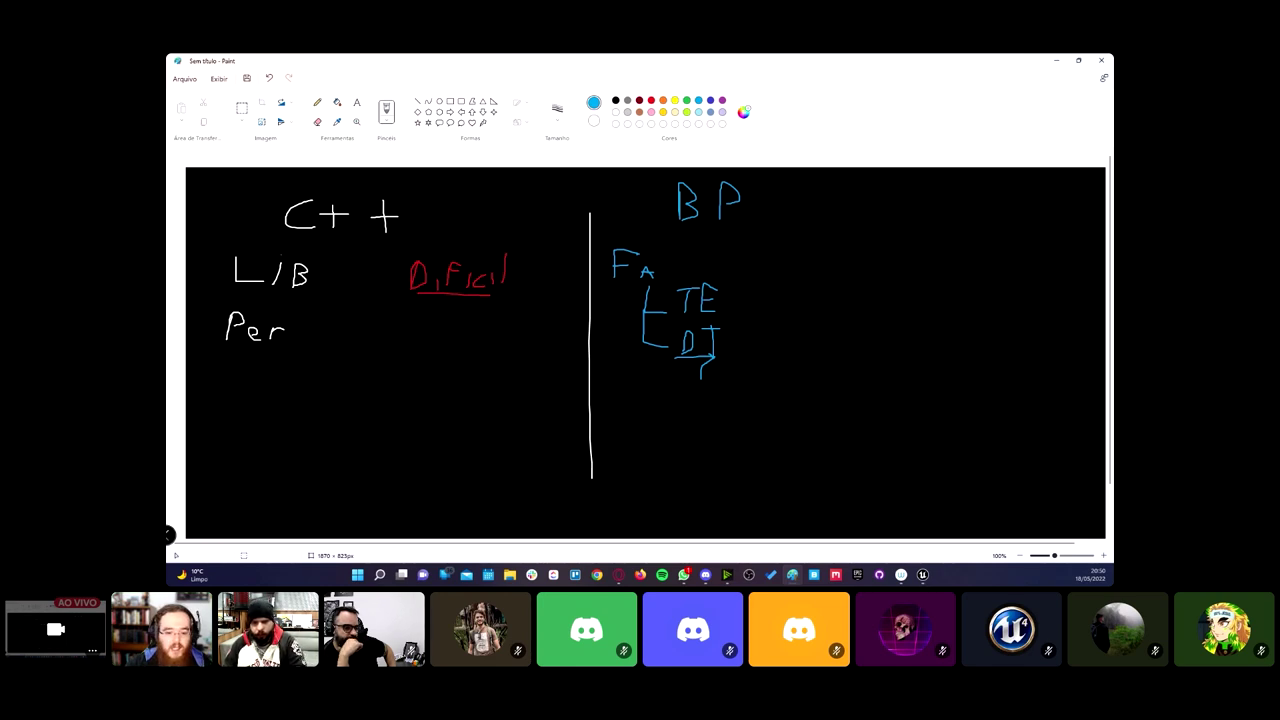
click(615, 111)
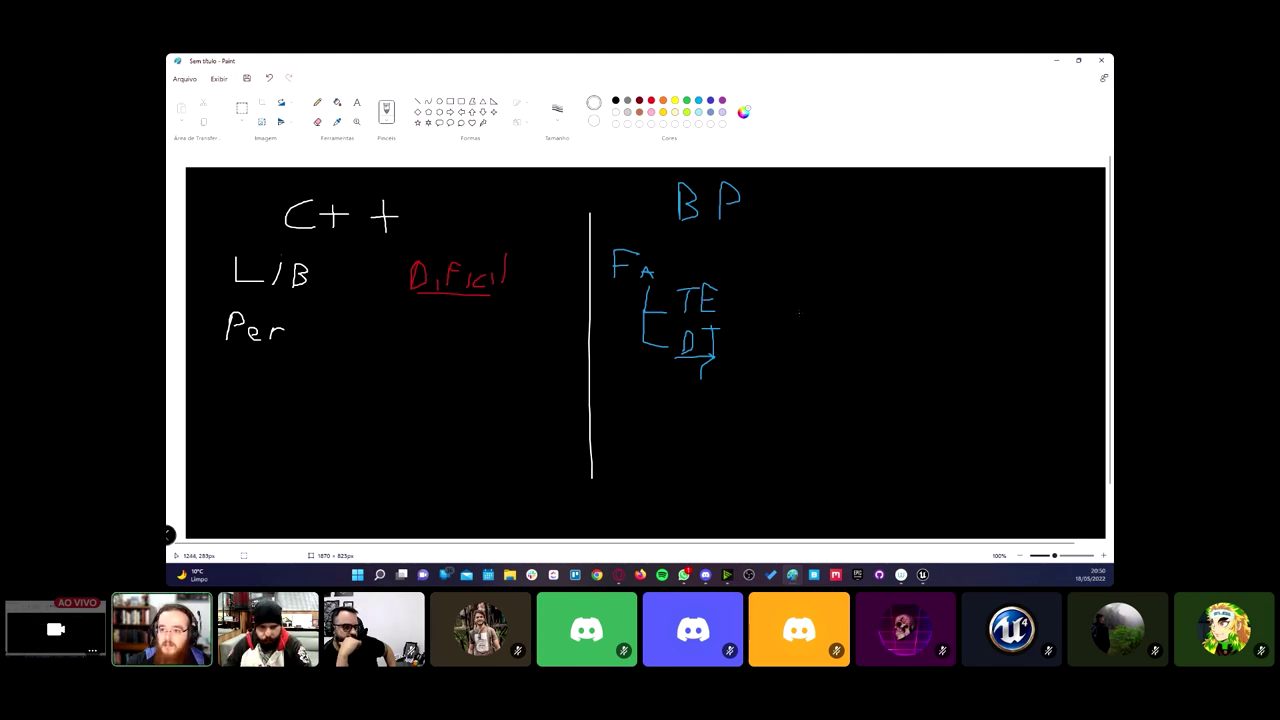
Step: Write Per in white on the BP side and LI in red under Dificil, then return to the Sway FAQ slide
mouse_move(815, 273)
mouse_down()
mouse_move(816, 258)
mouse_move(839, 288)
mouse_up()
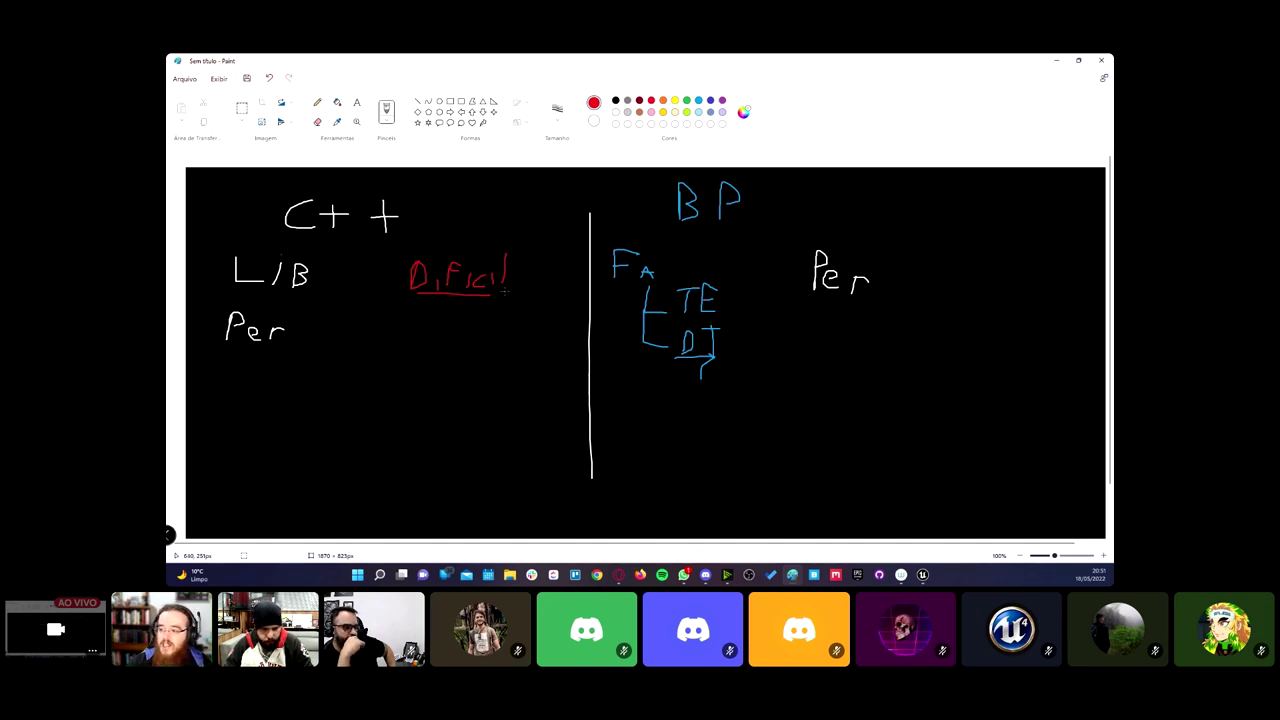
mouse_move(451, 302)
mouse_down()
mouse_move(475, 334)
mouse_move(499, 308)
mouse_up()
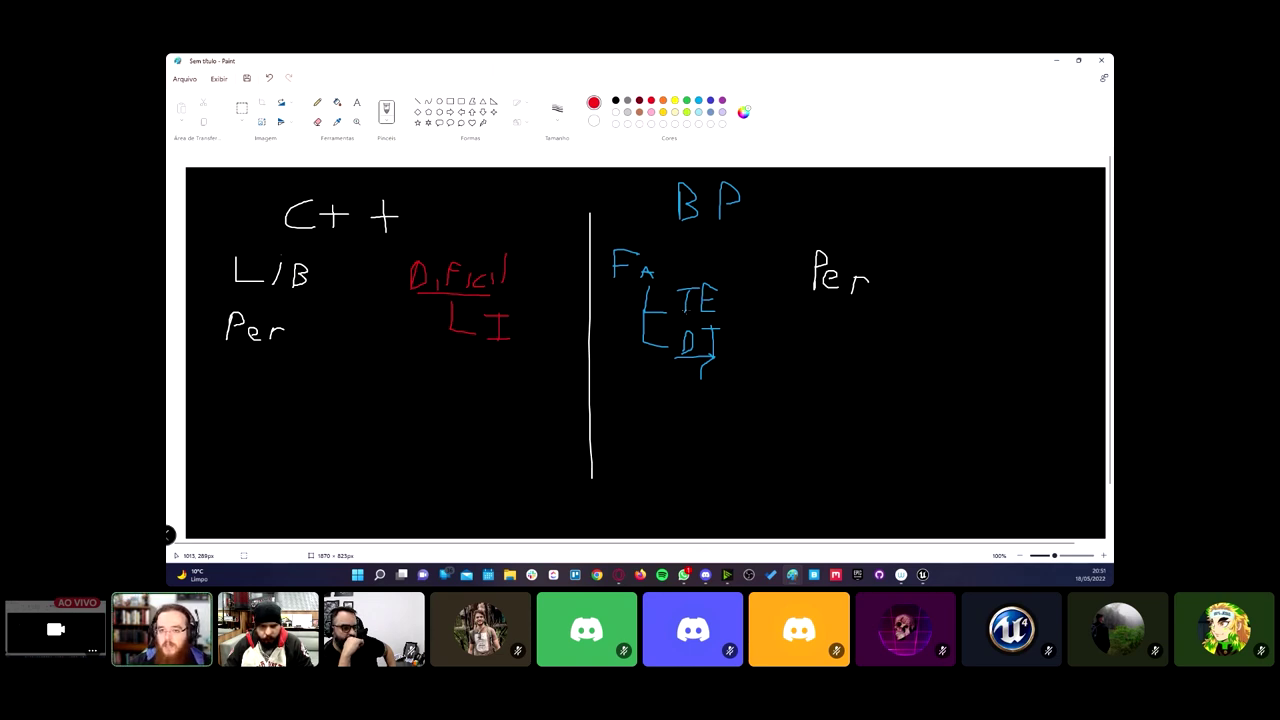
key(alt+Tab)
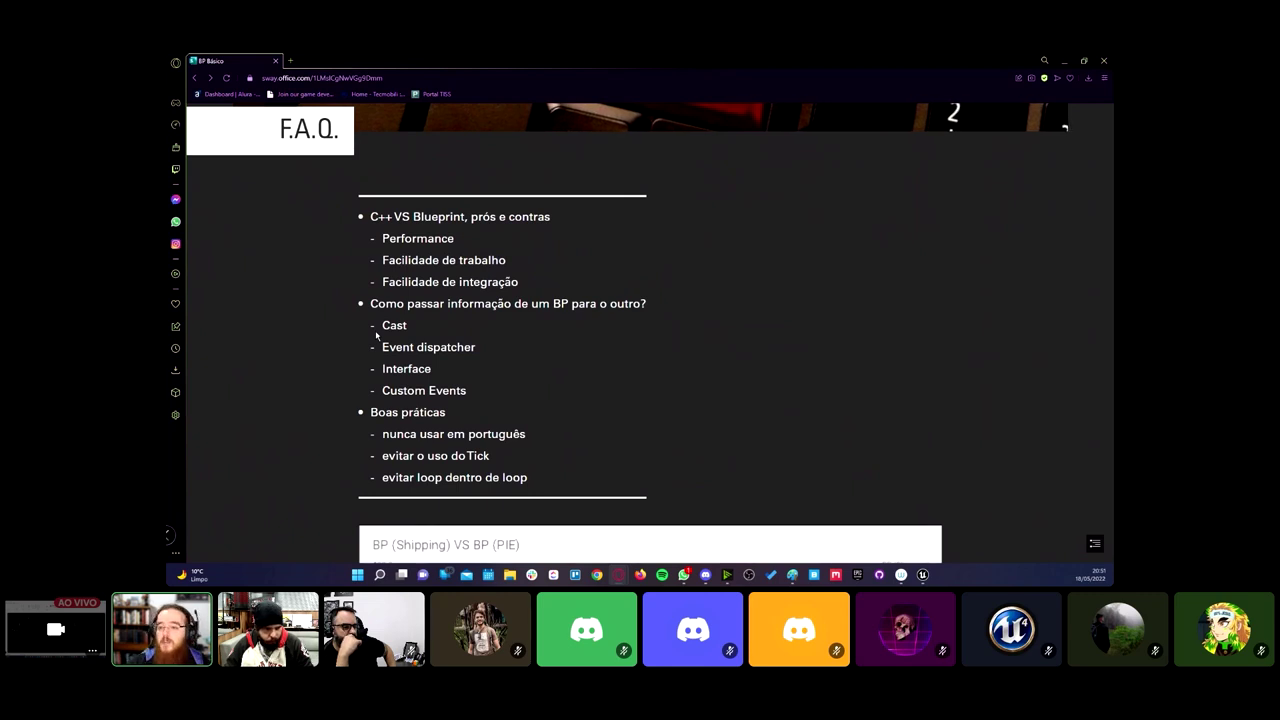
Step: Enlarge the BP (Shipping) VS BP (PIE) performance chart below the F.A.Q. list
scroll(547, 382, down, 1)
scroll(547, 382, down, 2)
scroll(540, 383, down, 1)
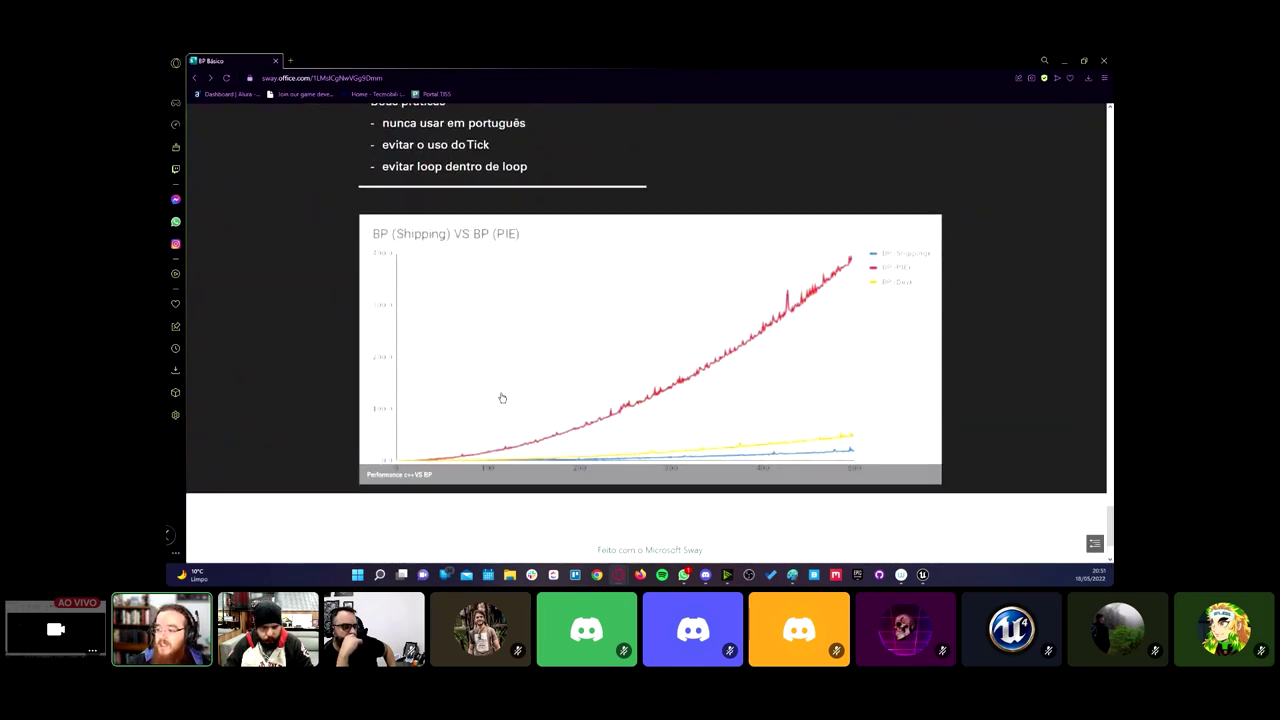
click(547, 361)
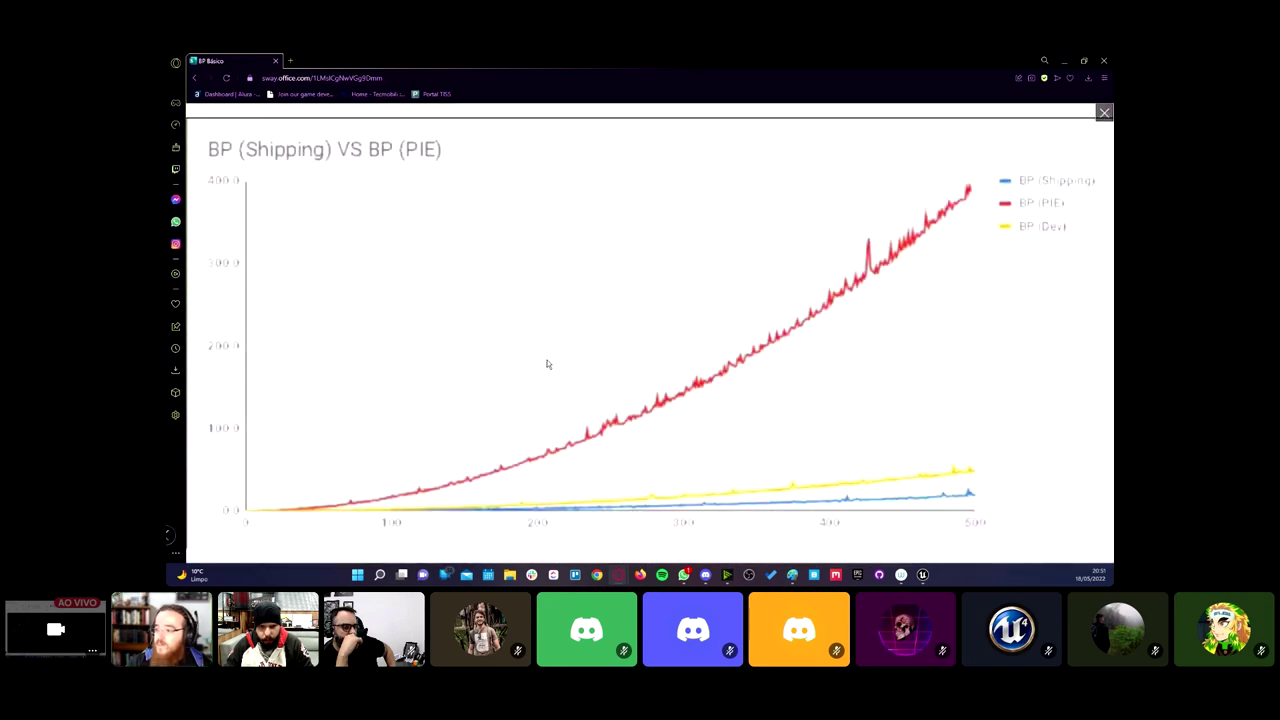
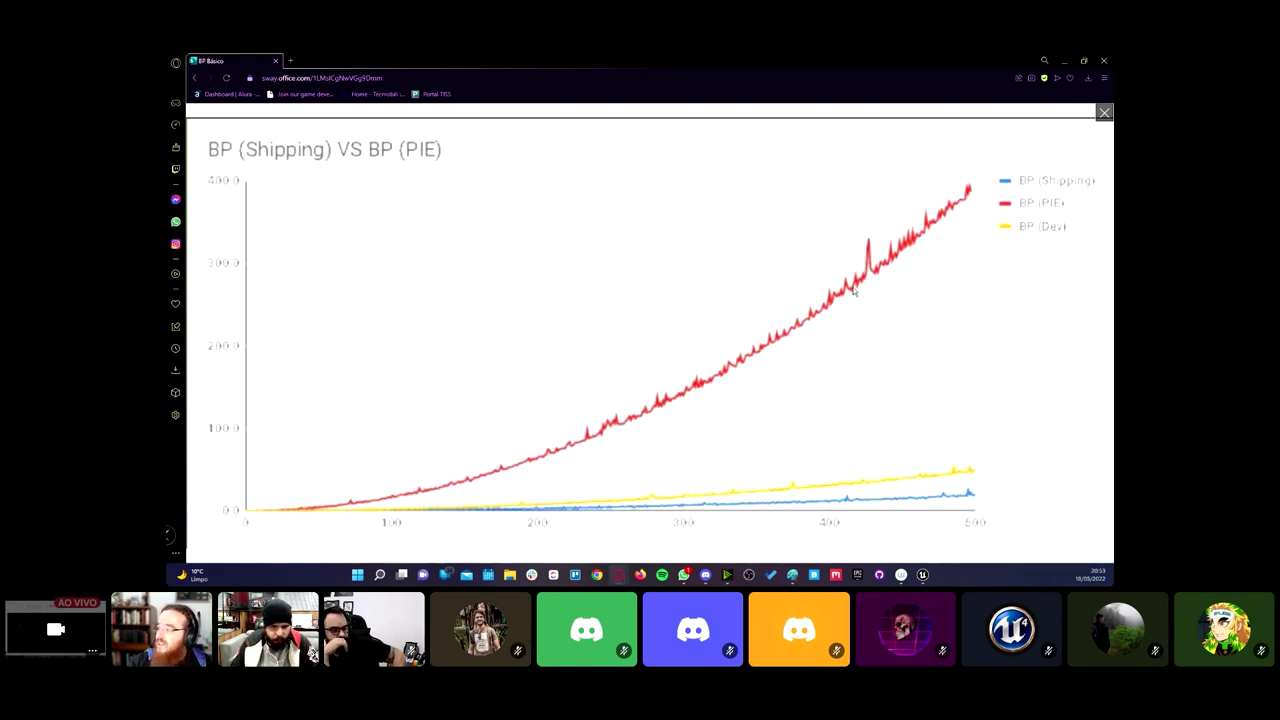
Step: Close the enlarged performance chart in Sway and switch to the Unreal Engine Blueprint editor
click(1104, 112)
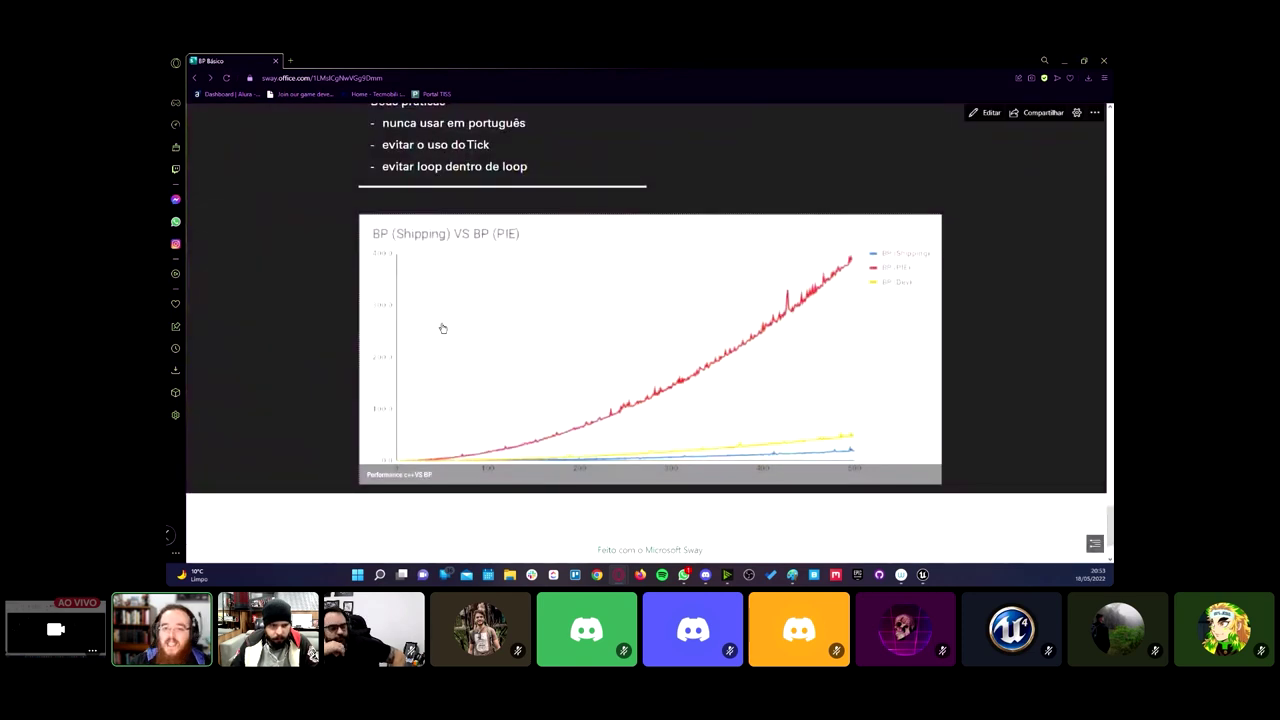
scroll(588, 398, up, 1)
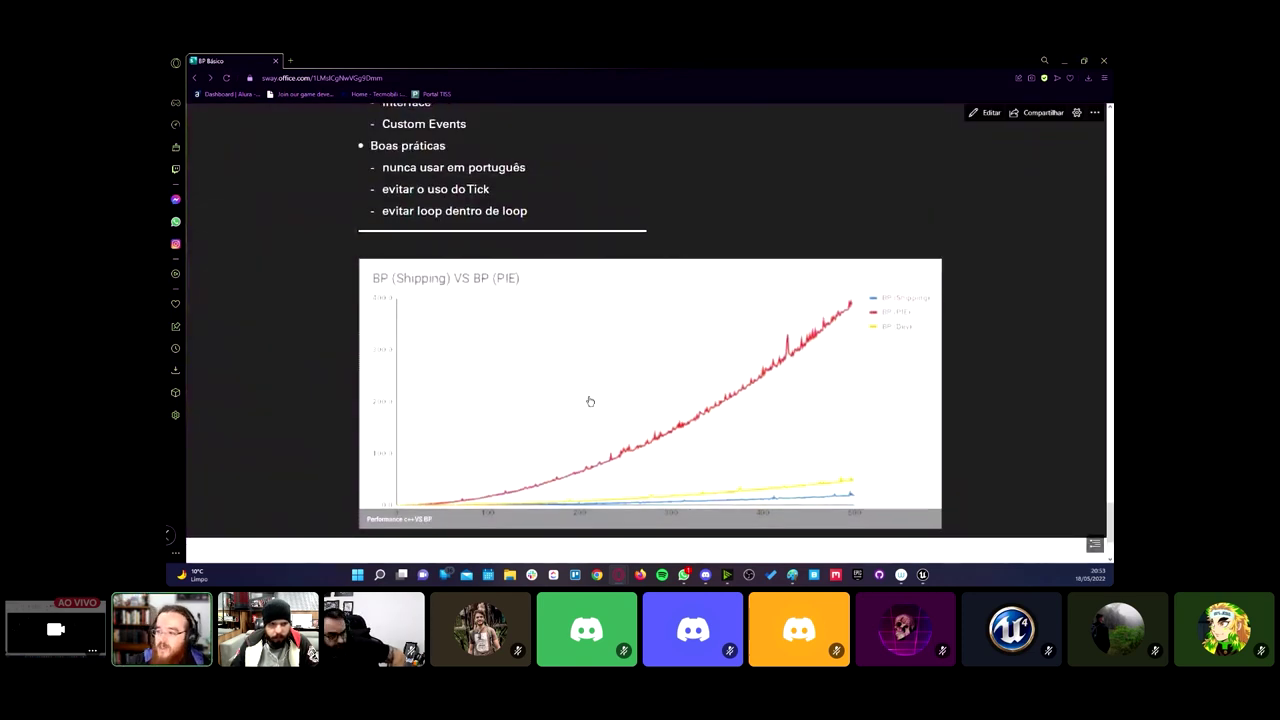
scroll(560, 407, up, 1)
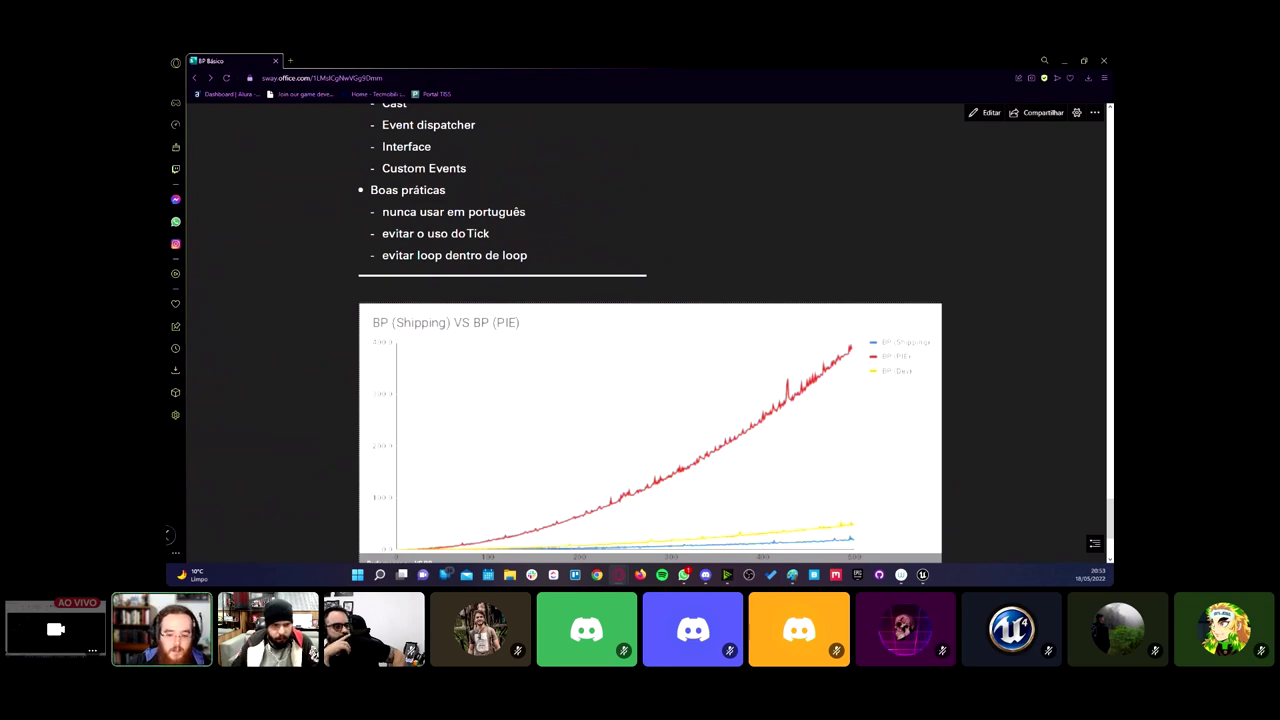
key(alt+Tab)
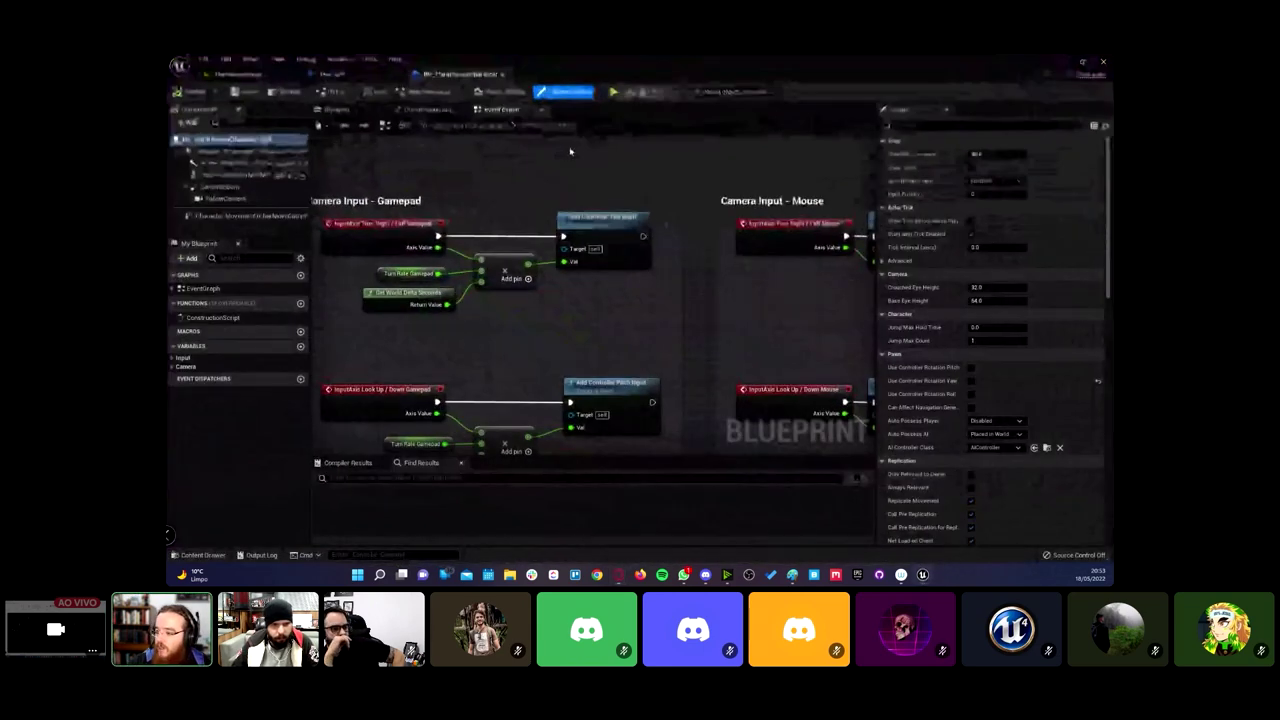
scroll(556, 212, down, 5)
scroll(557, 289, up, 3)
scroll(552, 270, up, 1)
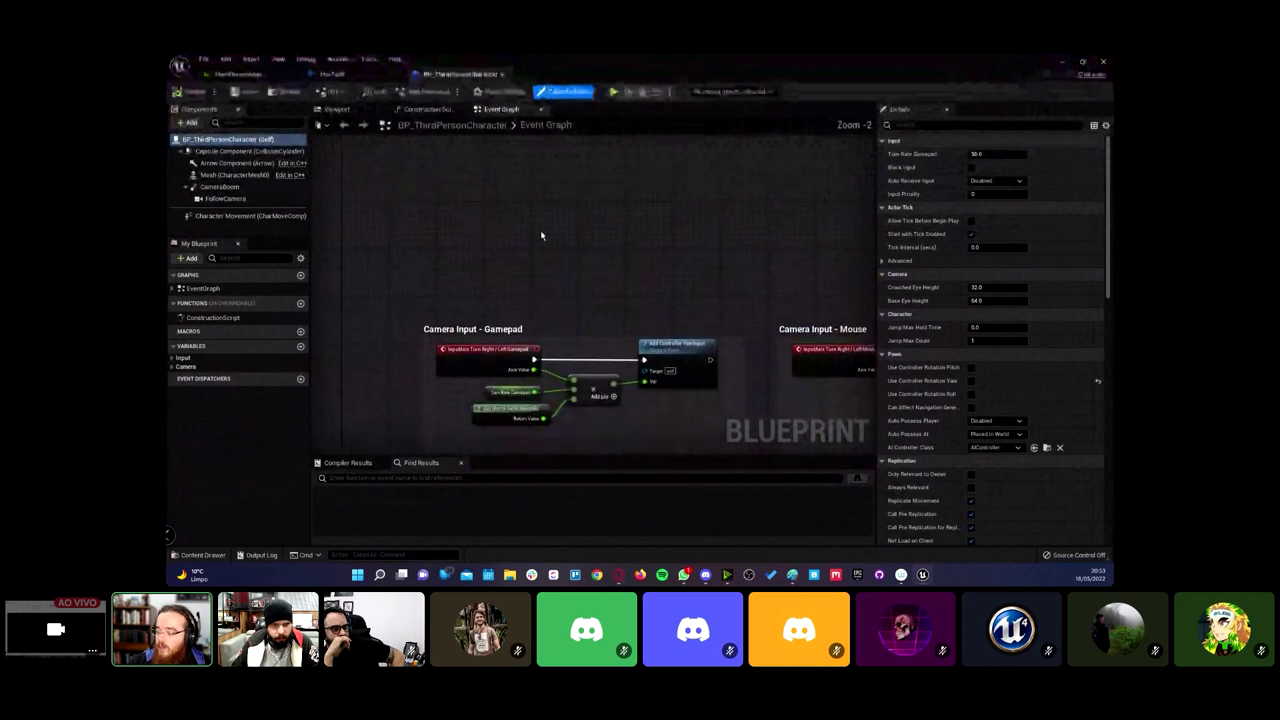
scroll(546, 247, up, 1)
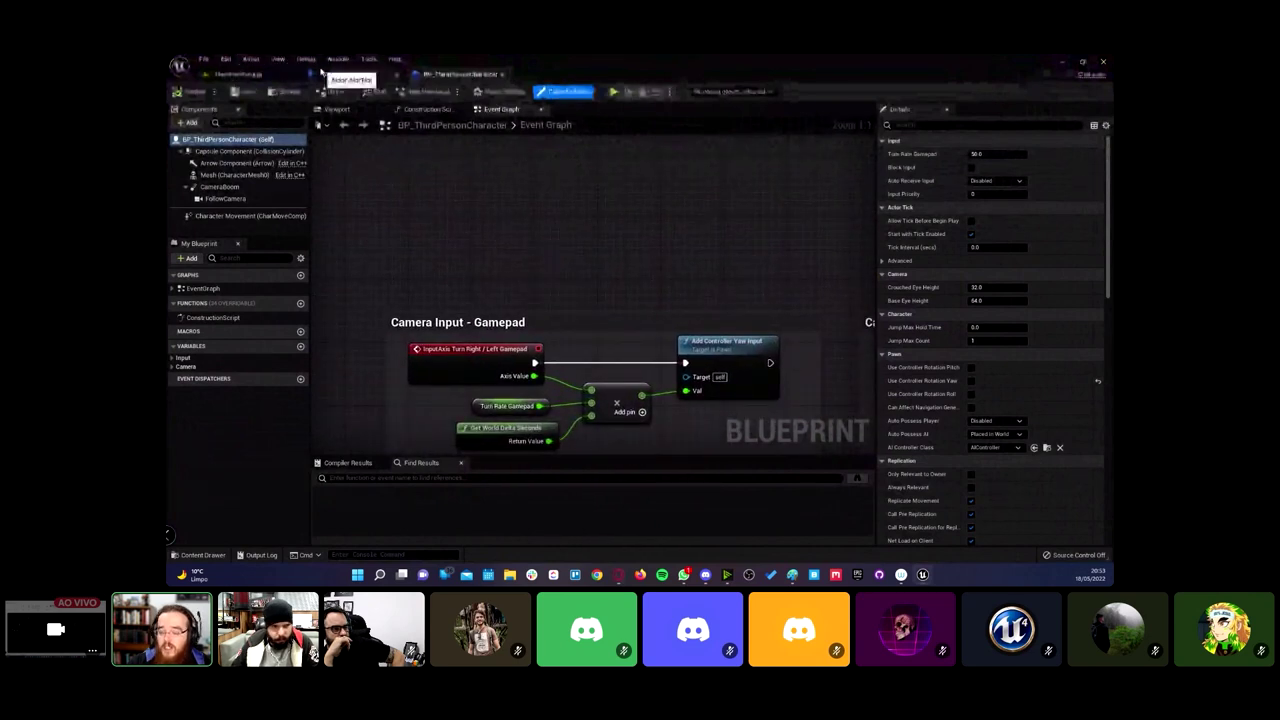
right_drag(470, 161, 466, 190)
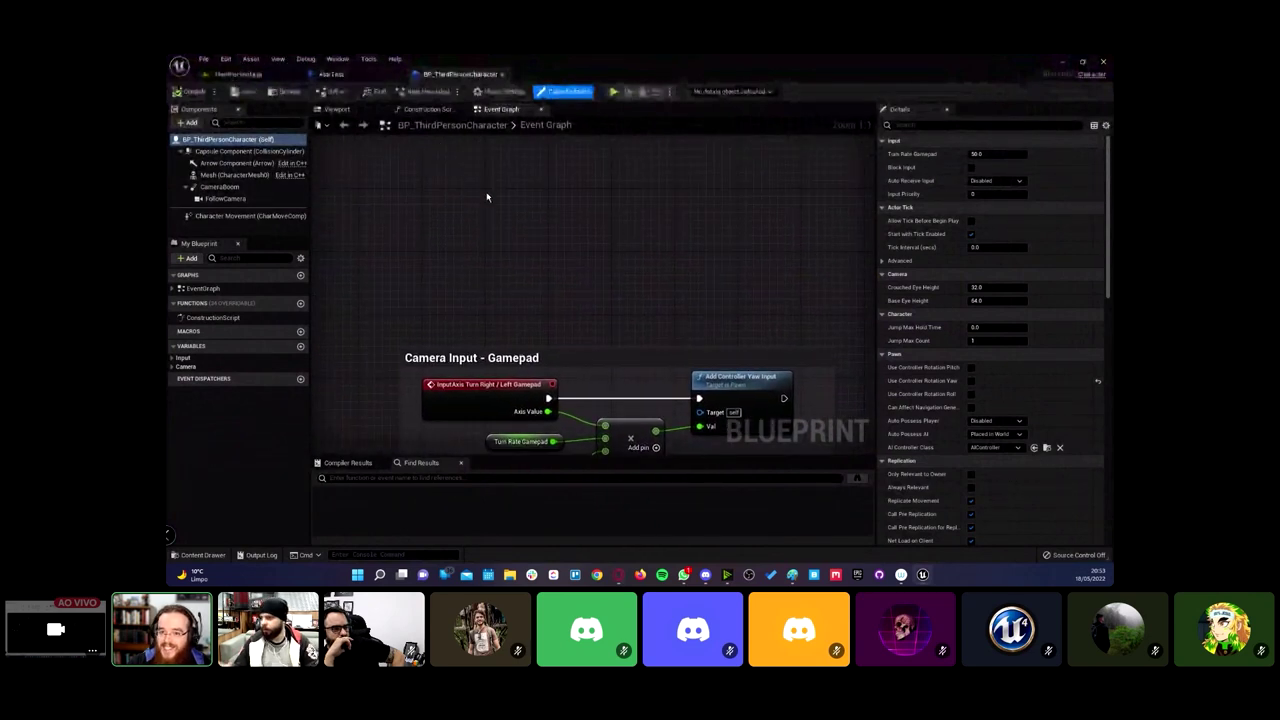
right_click(425, 189)
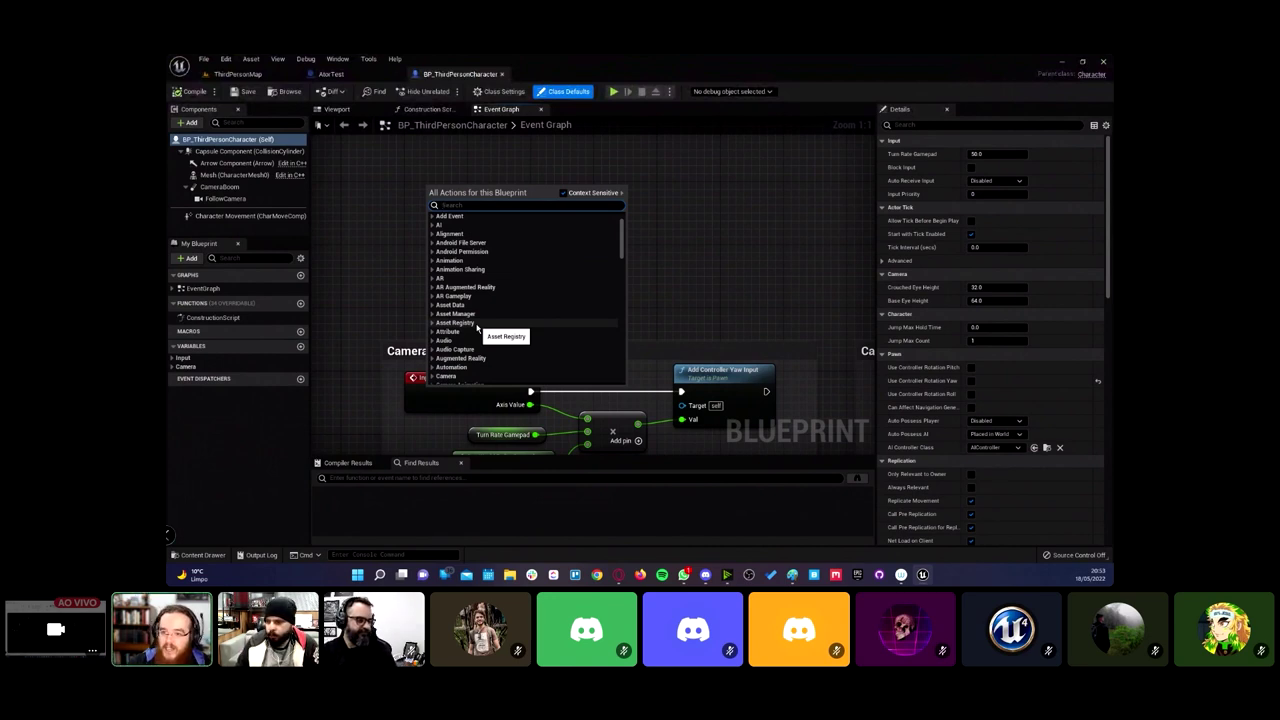
right_drag(413, 218, 440, 247)
right_click(440, 247)
text(ti)
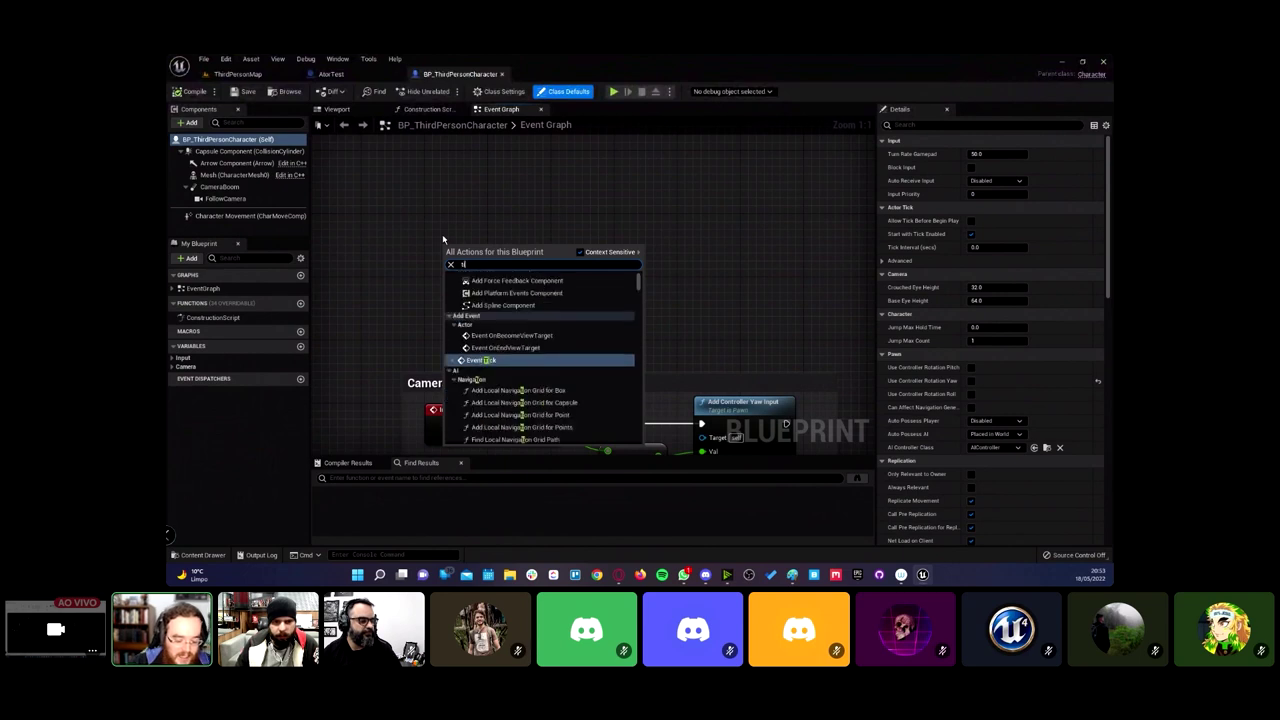
text(ck)
key(Return)
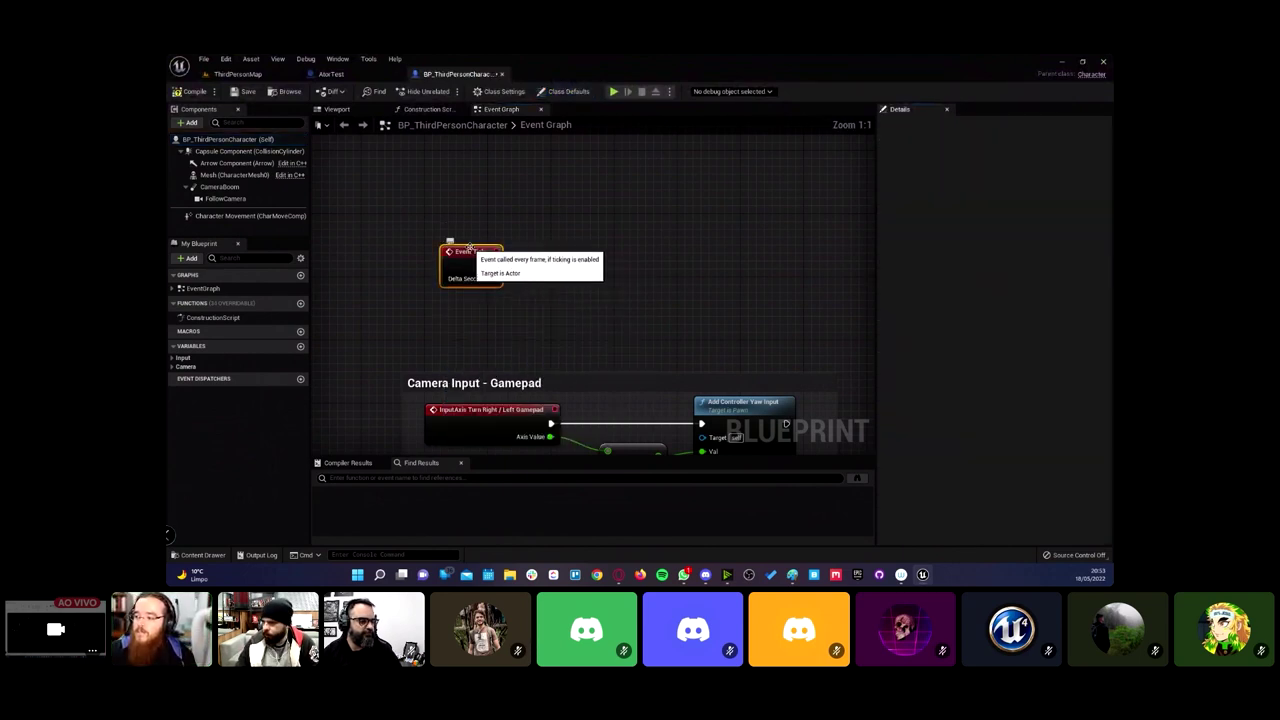
mouse_move(491, 267)
mouse_down()
mouse_move(435, 251)
mouse_move(513, 308)
mouse_move(477, 212)
mouse_up()
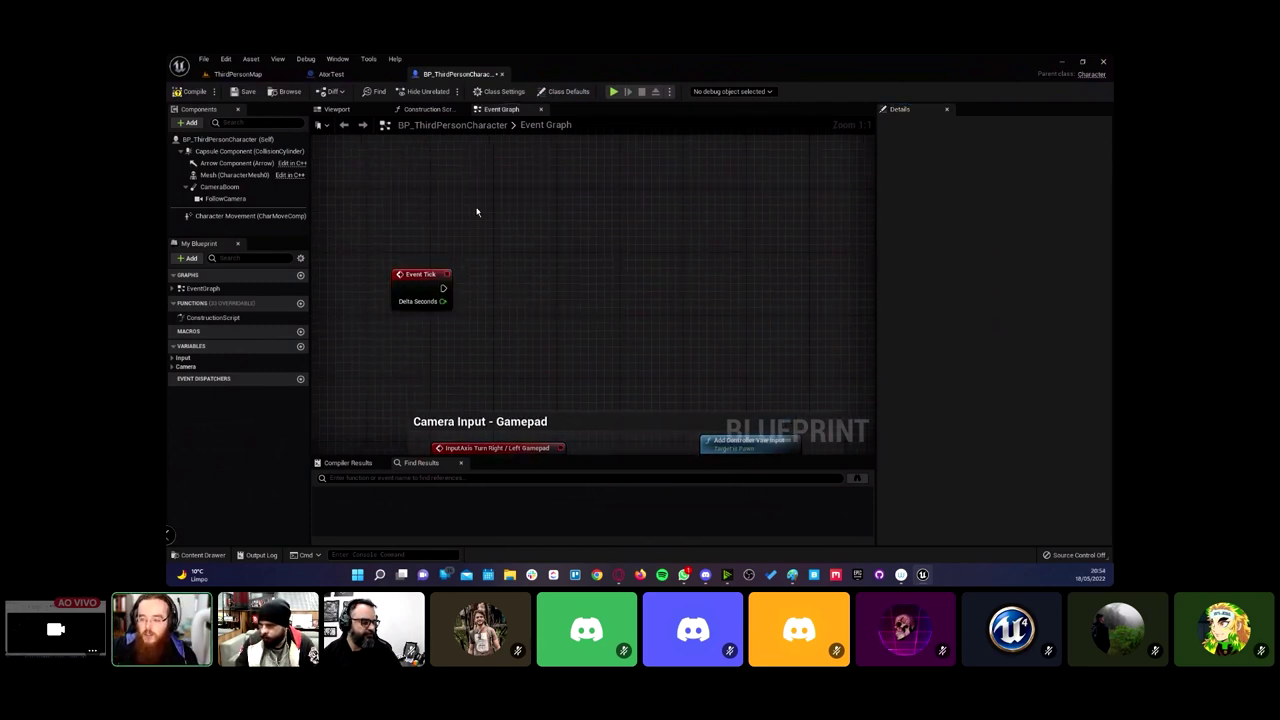
mouse_move(443, 288)
mouse_down()
mouse_move(546, 312)
mouse_move(451, 224)
mouse_up()
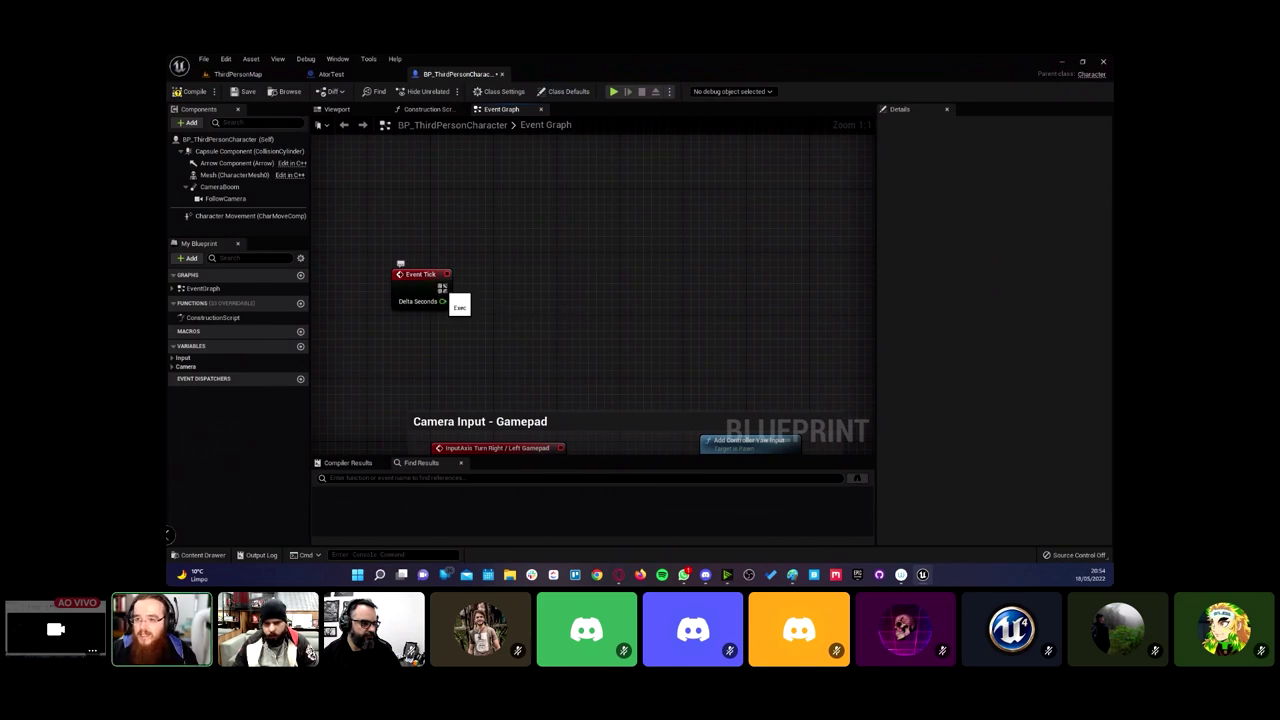
mouse_move(443, 288)
mouse_down()
mouse_move(465, 210)
mouse_move(551, 250)
mouse_up()
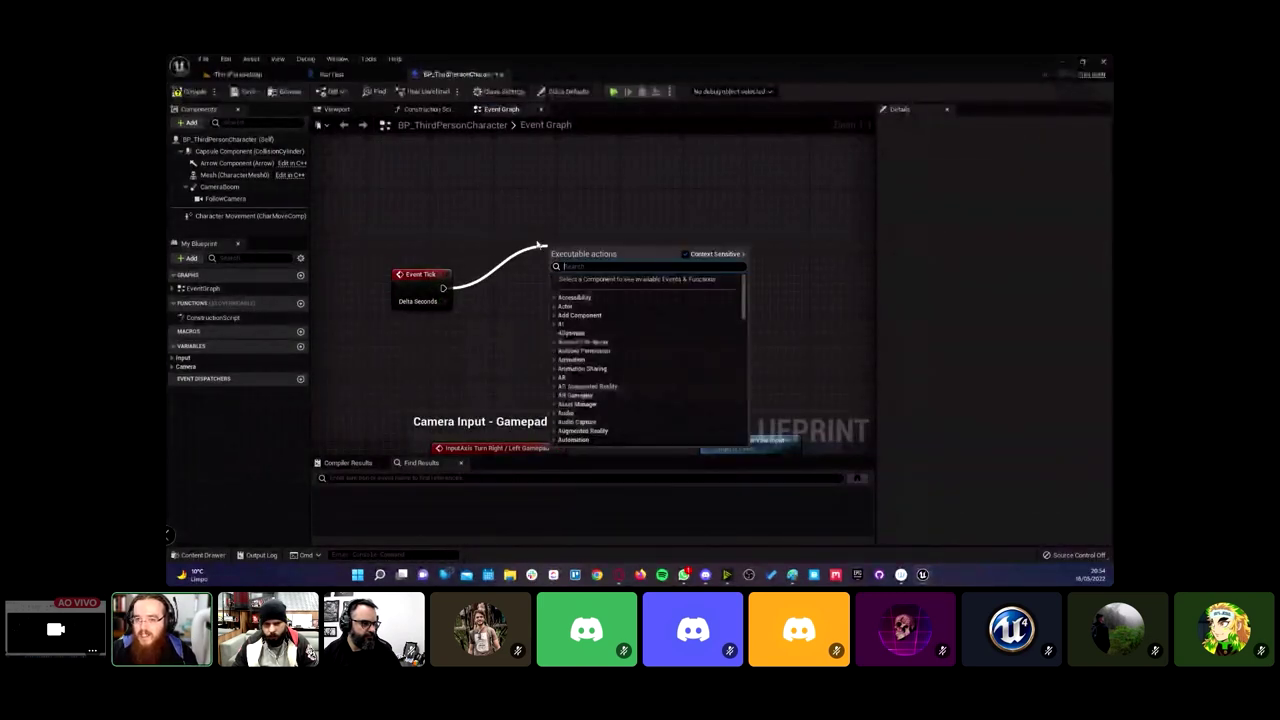
click(481, 204)
right_drag(481, 209, 521, 229)
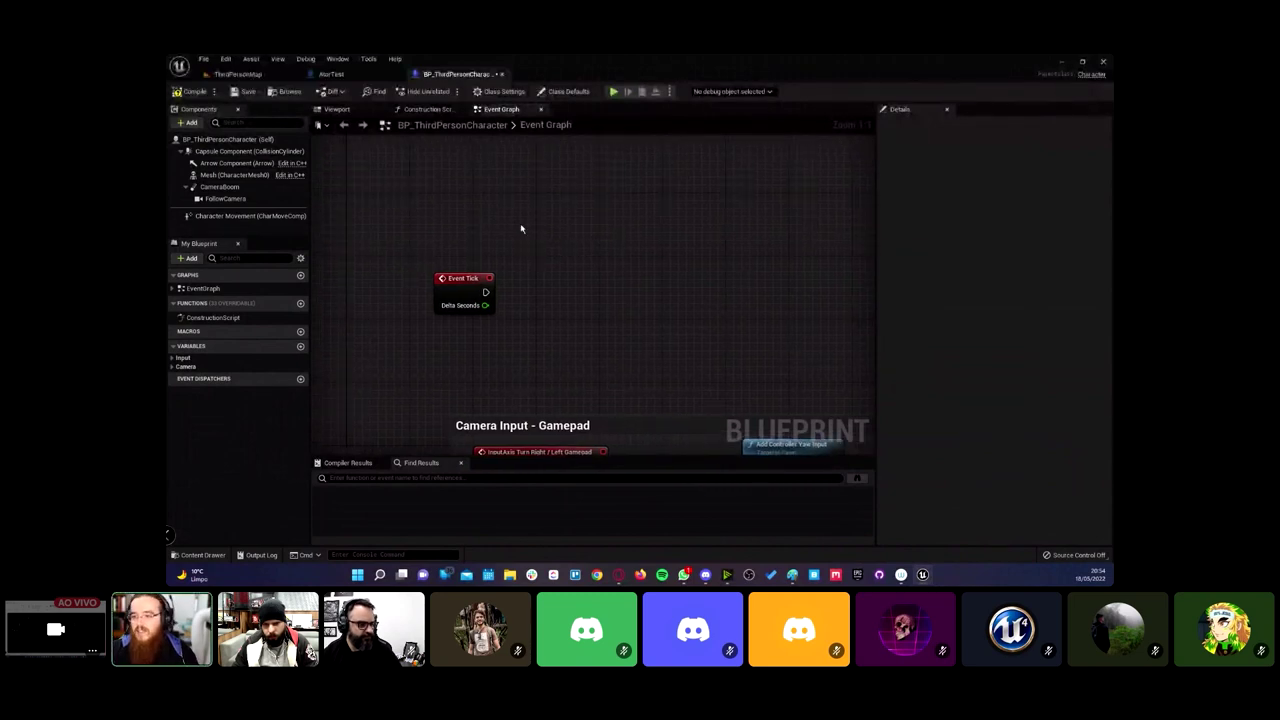
right_drag(503, 274, 487, 270)
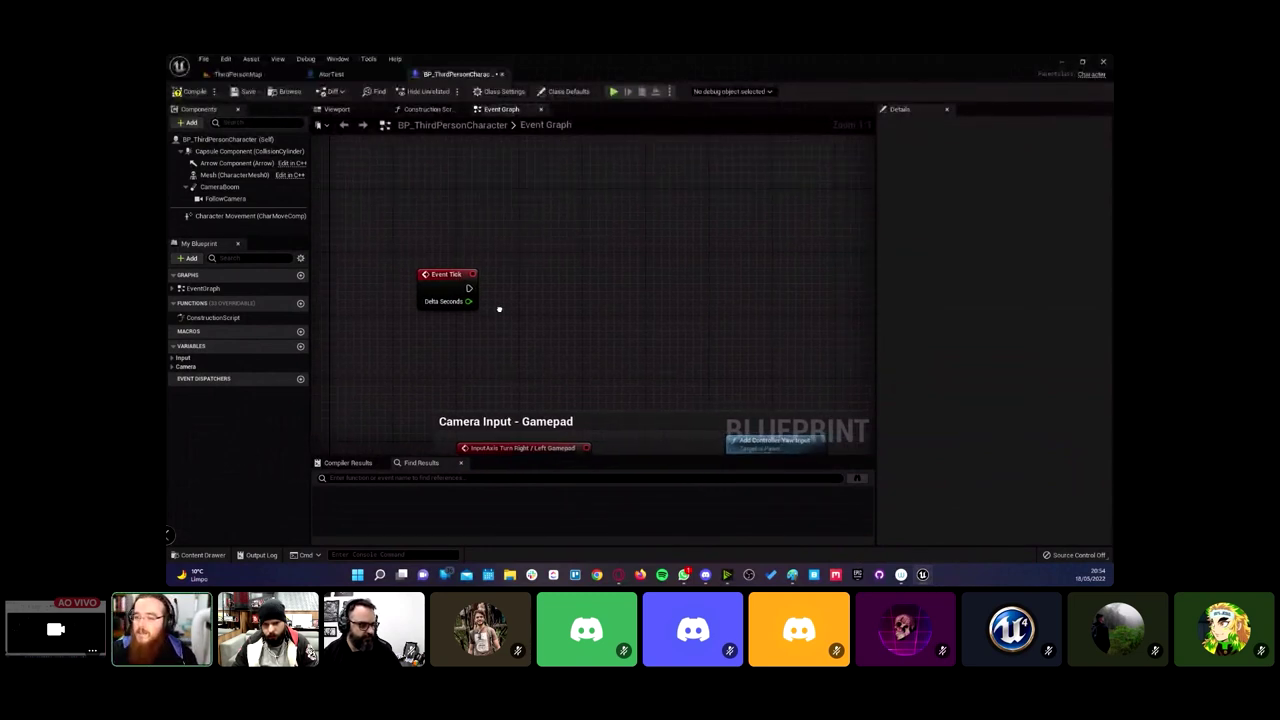
drag(527, 342, 348, 220)
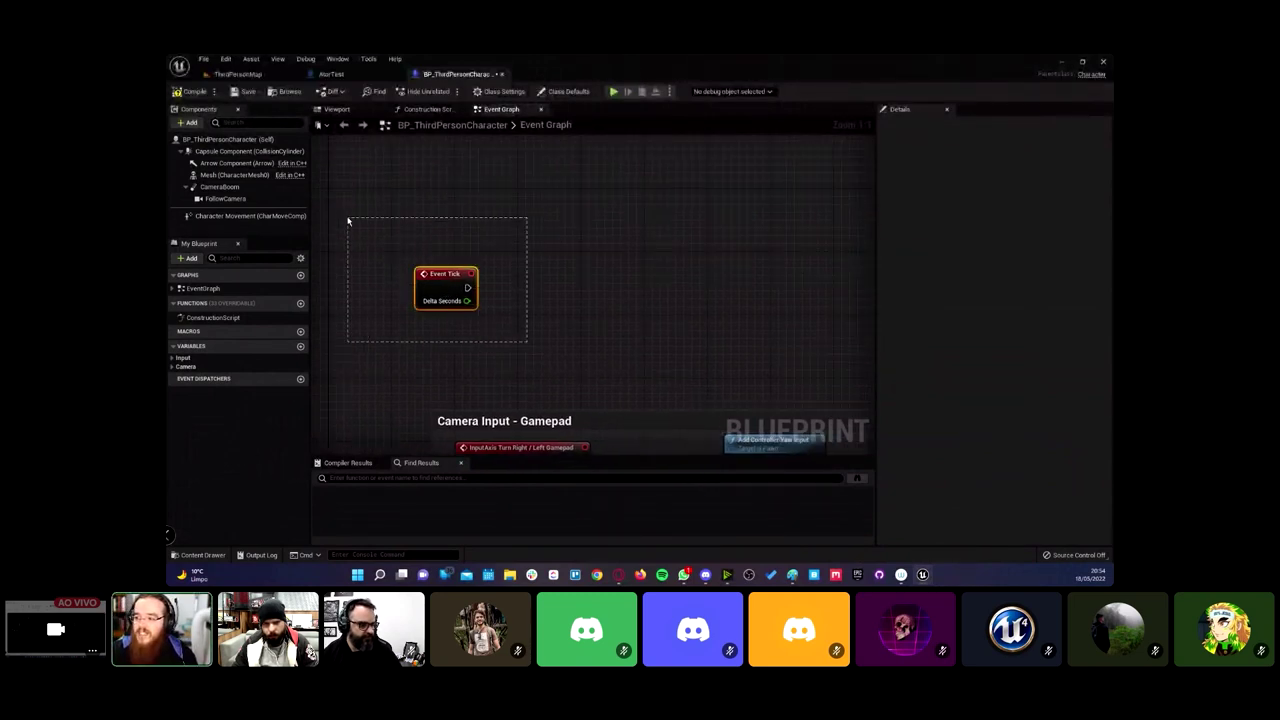
click(447, 248)
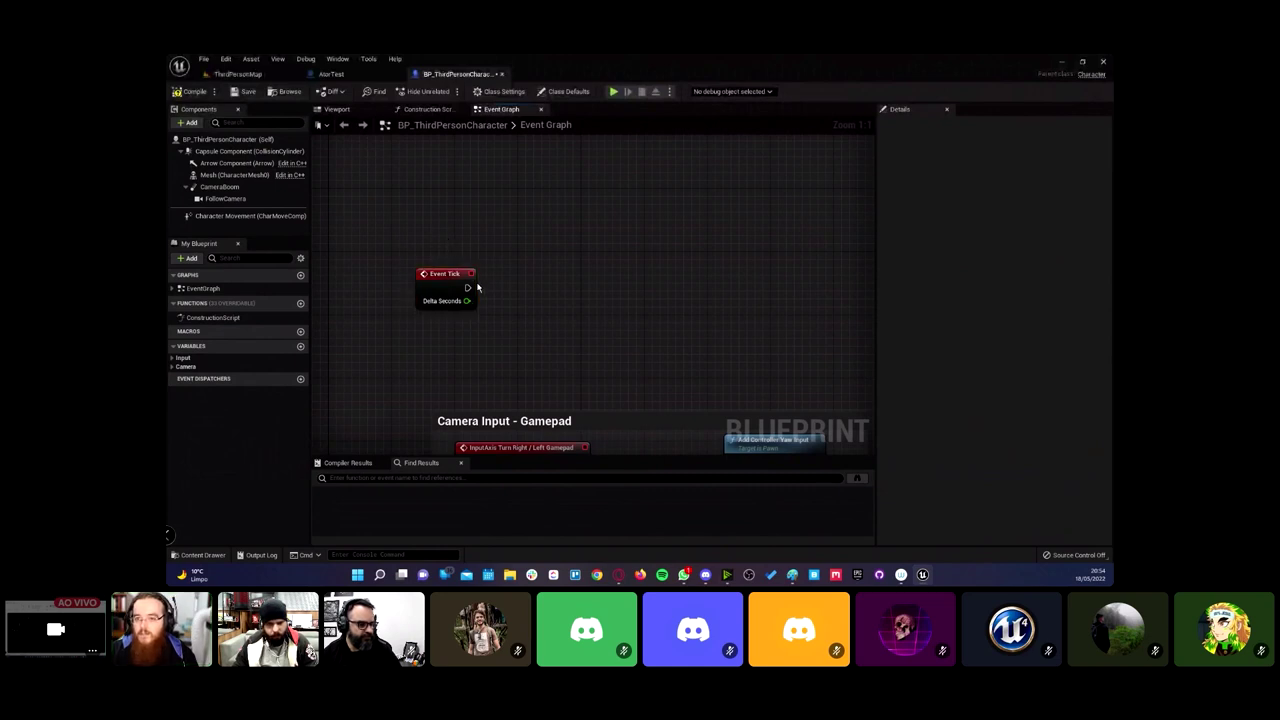
mouse_move(467, 287)
mouse_down()
mouse_move(508, 199)
mouse_move(519, 388)
mouse_up()
key(Escape)
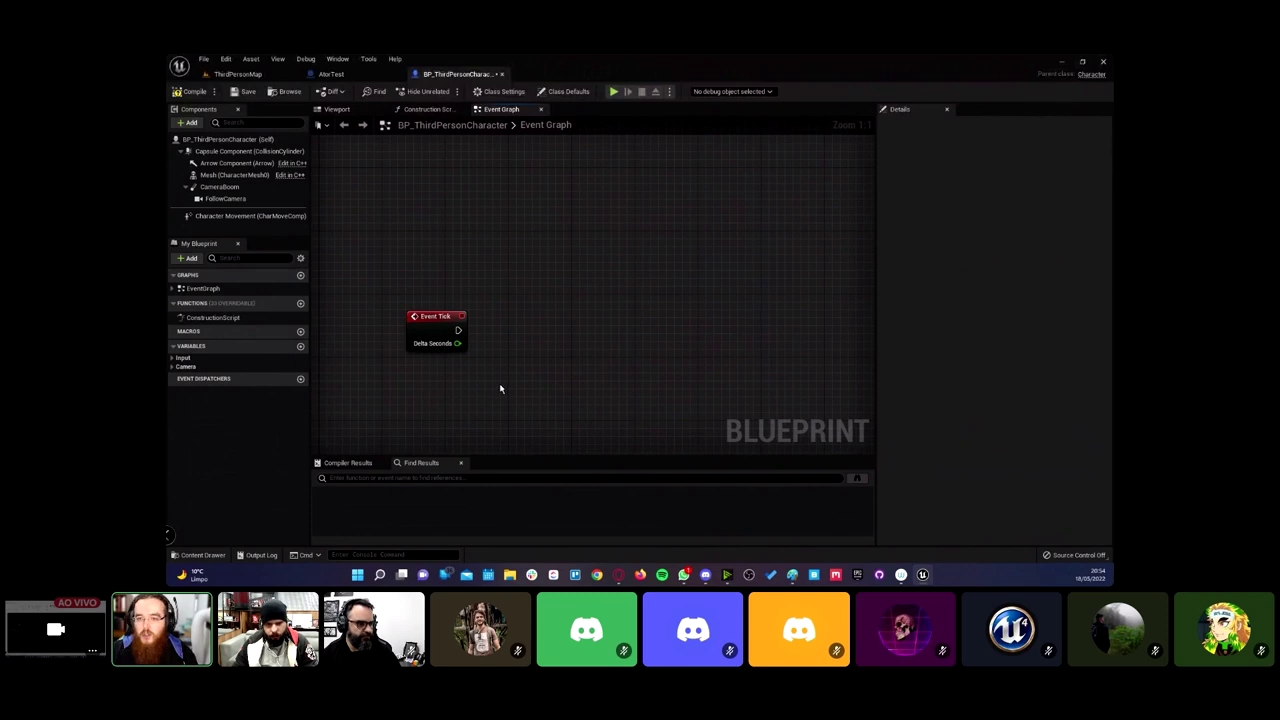
right_drag(502, 387, 503, 347)
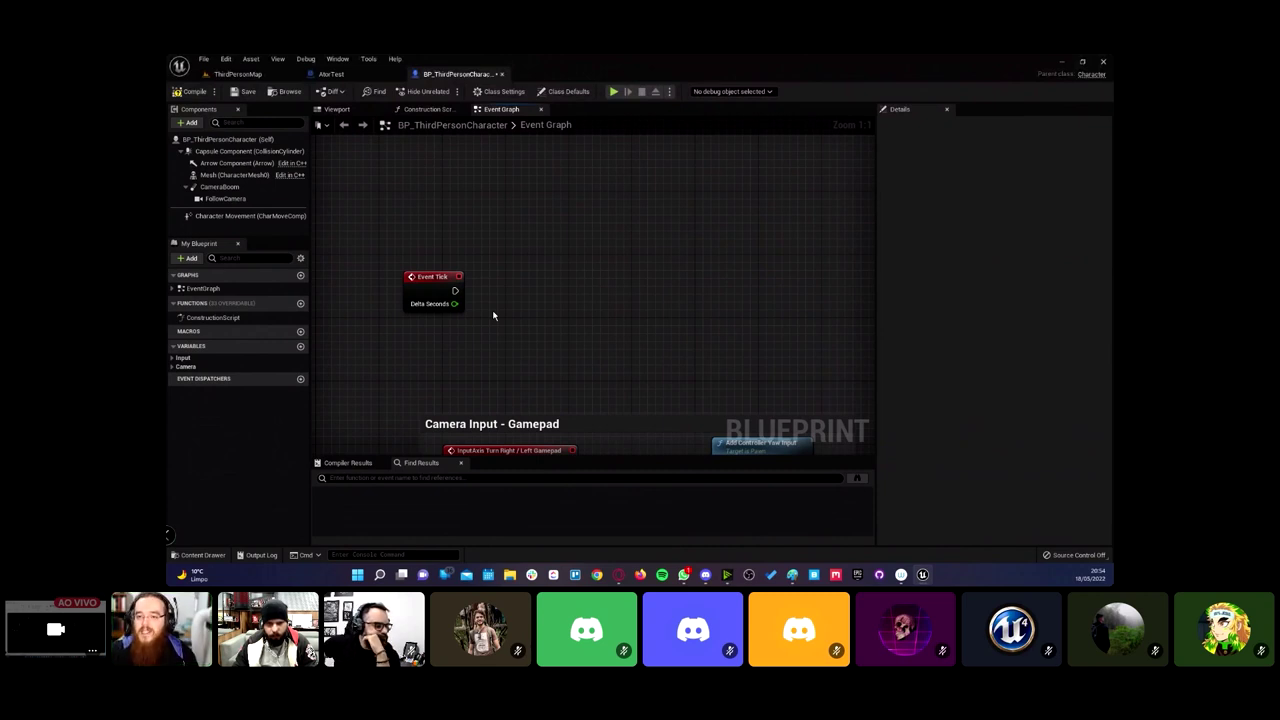
drag(455, 303, 466, 287)
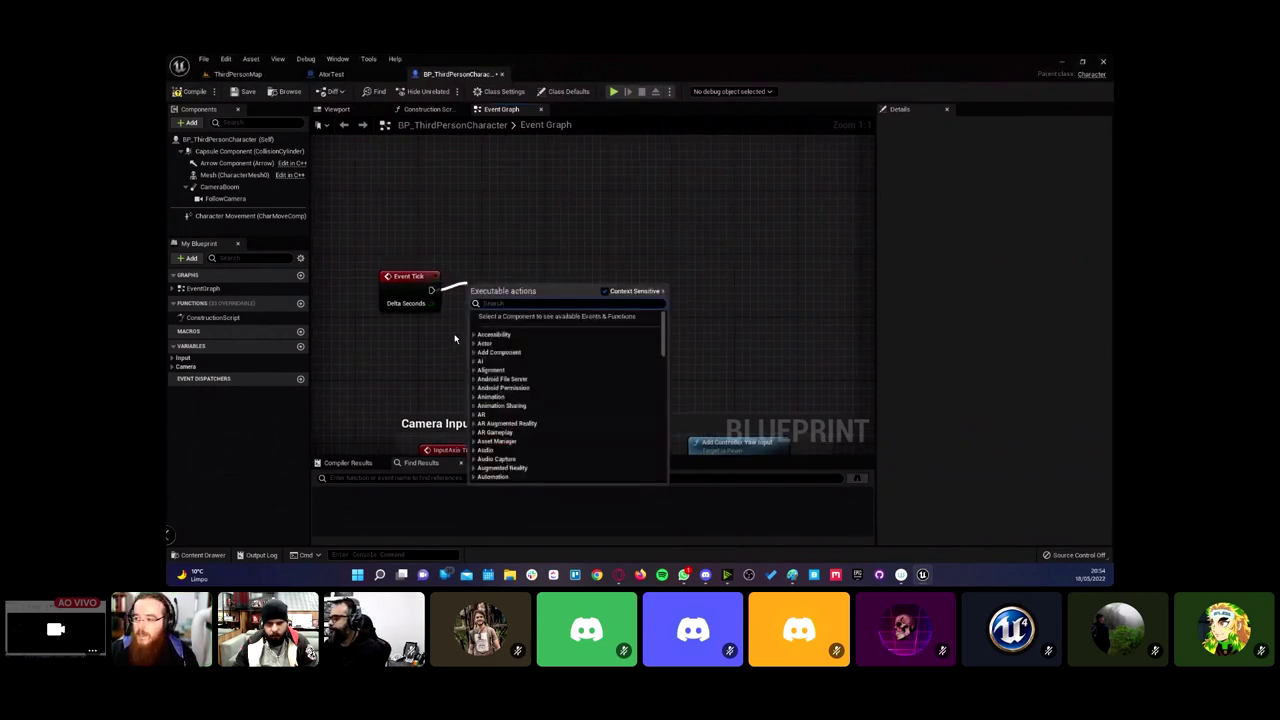
right_drag(388, 354, 469, 341)
click(514, 275)
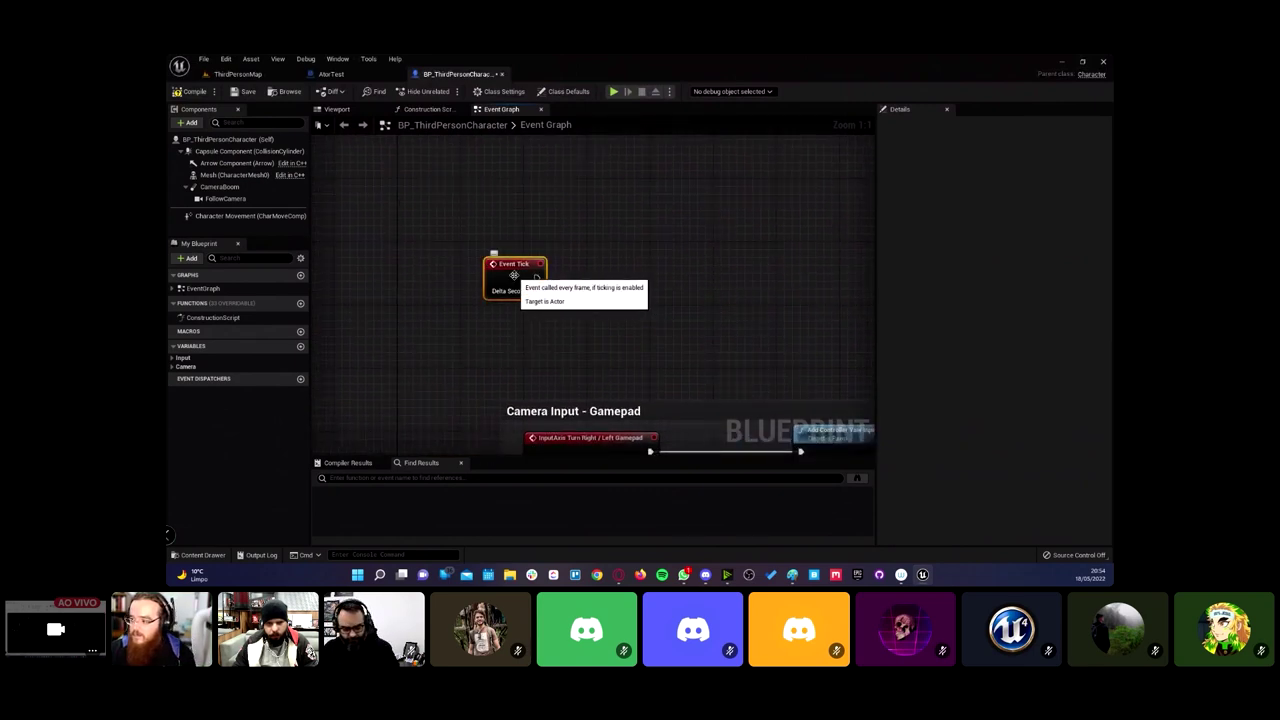
click(500, 183)
right_drag(500, 183, 500, 251)
drag(480, 343, 438, 252)
key(Delete)
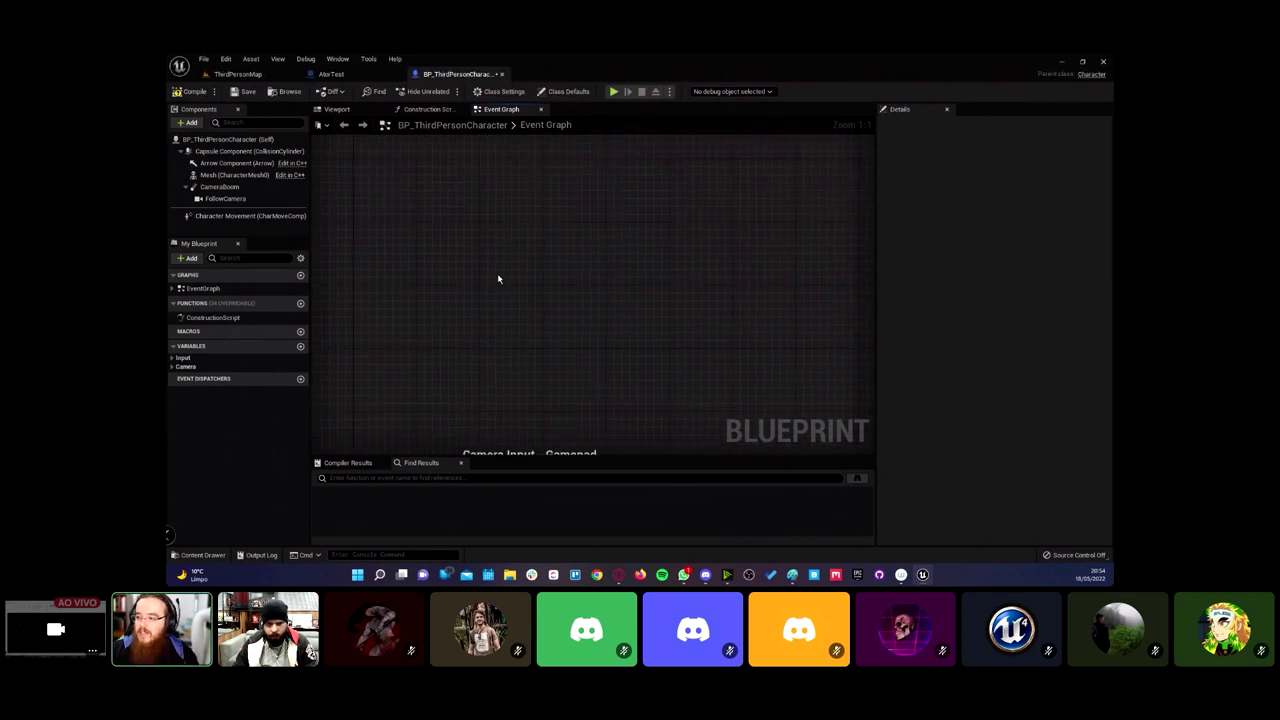
Step: Add a For Each Loop node via a 'loo' search and paste two chained copies
right_click(474, 235)
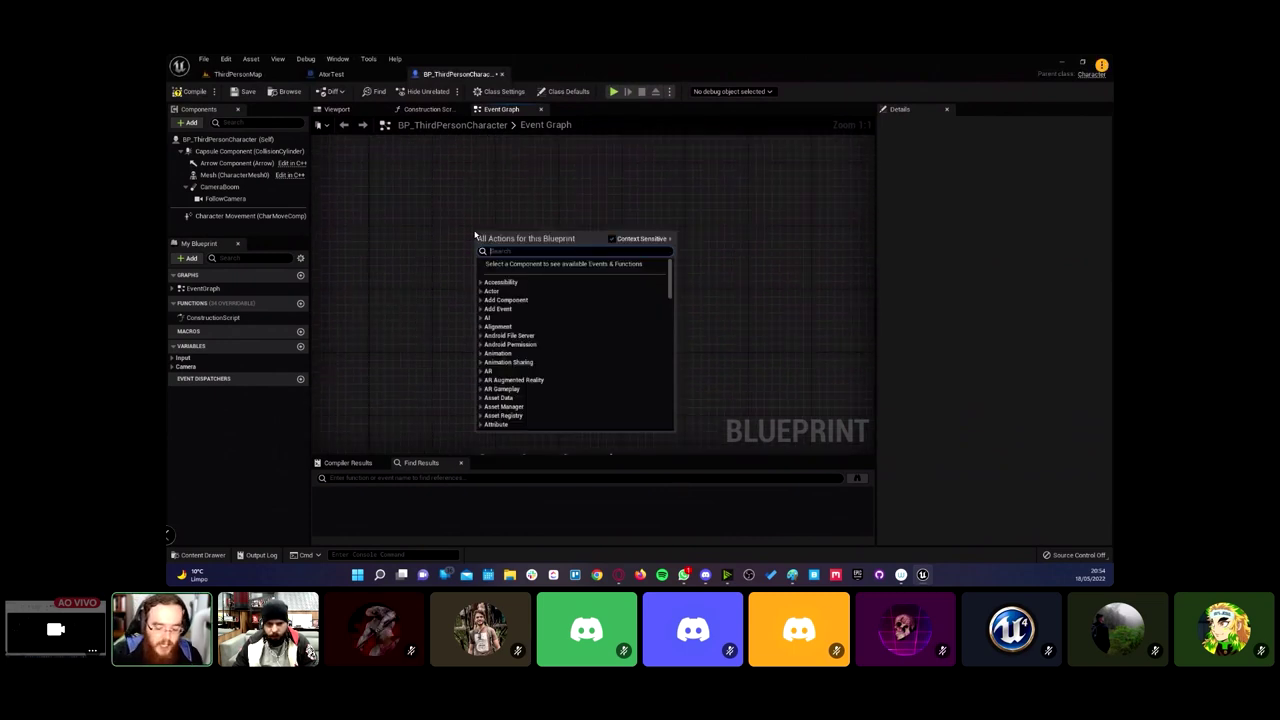
text(loo)
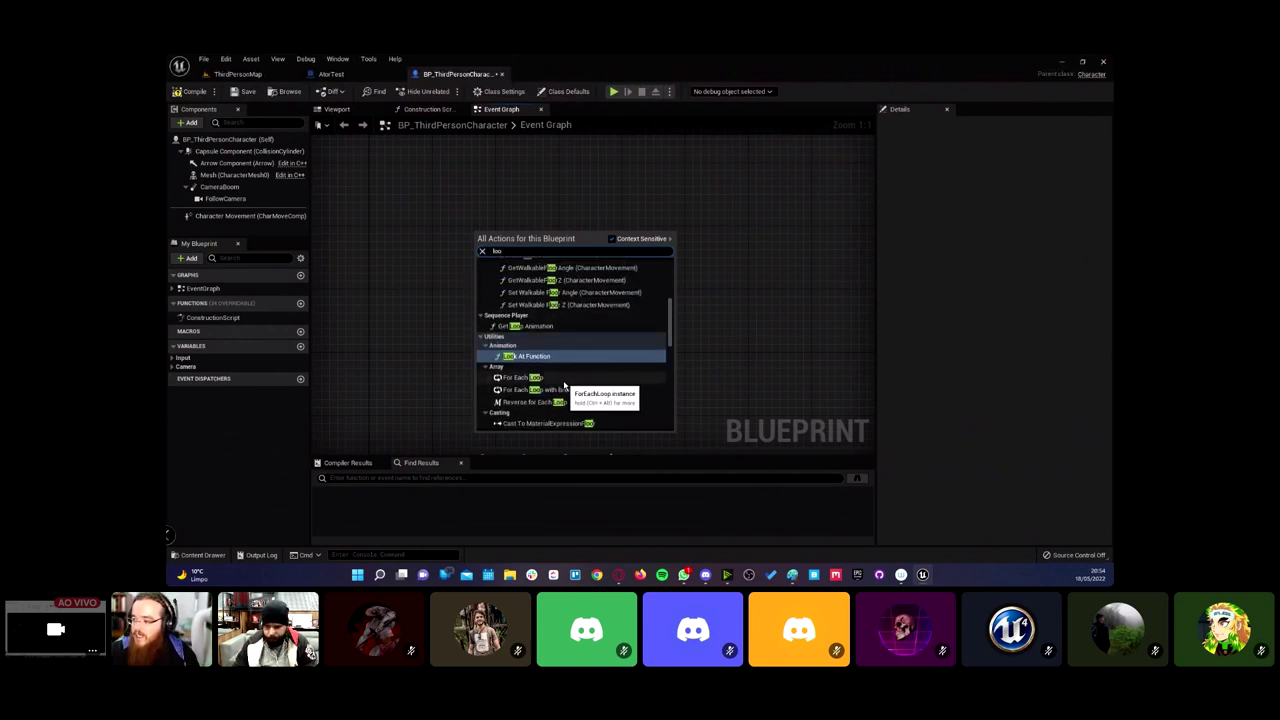
click(565, 380)
drag(525, 241, 517, 257)
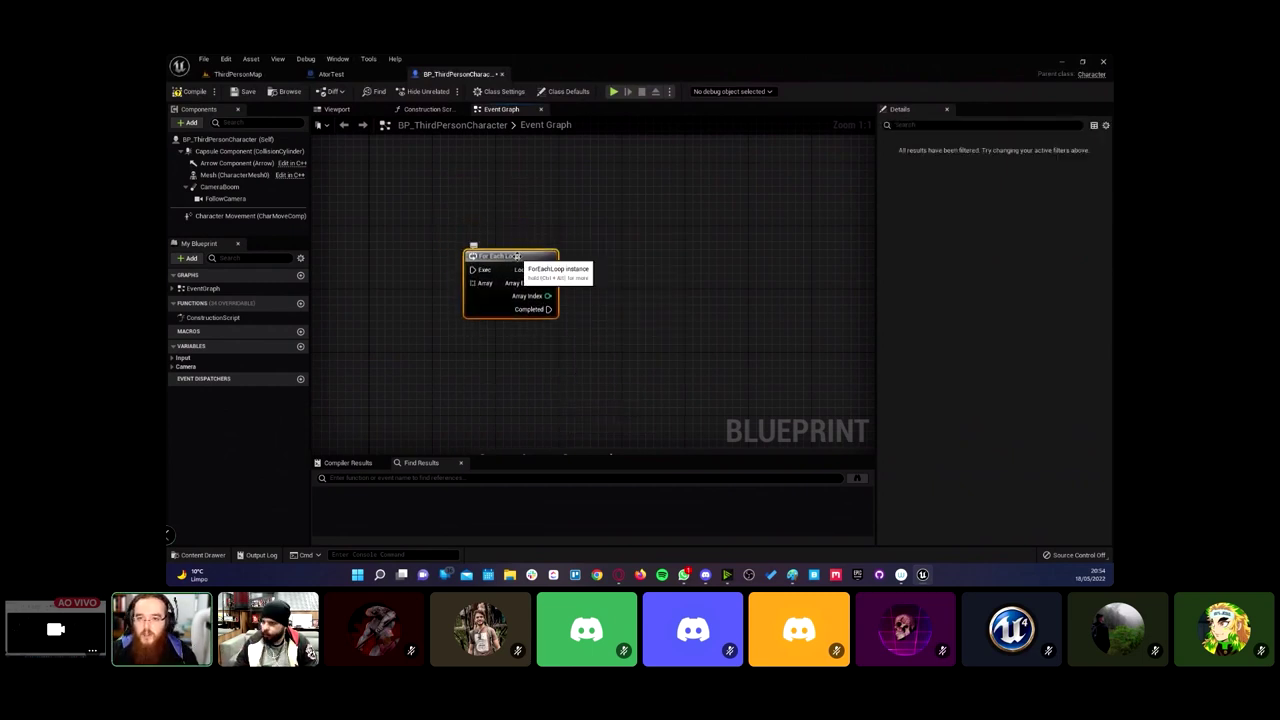
right_drag(517, 257, 543, 270)
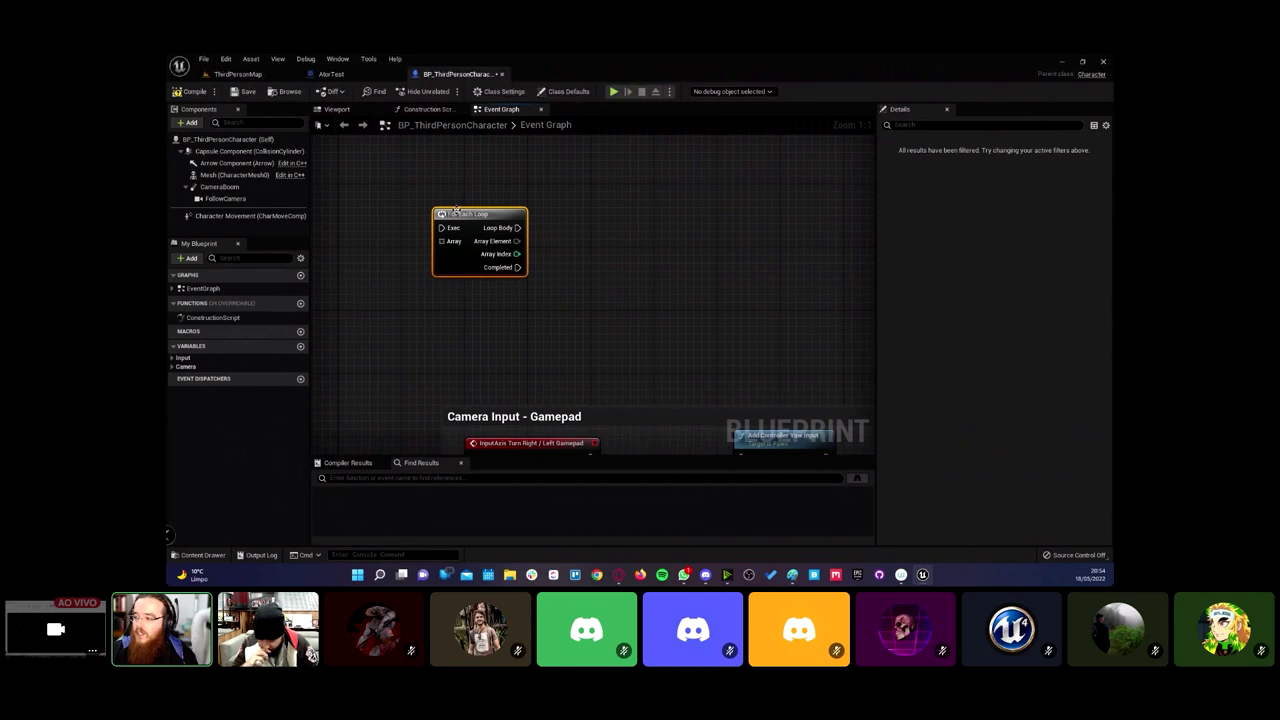
drag(456, 212, 448, 180)
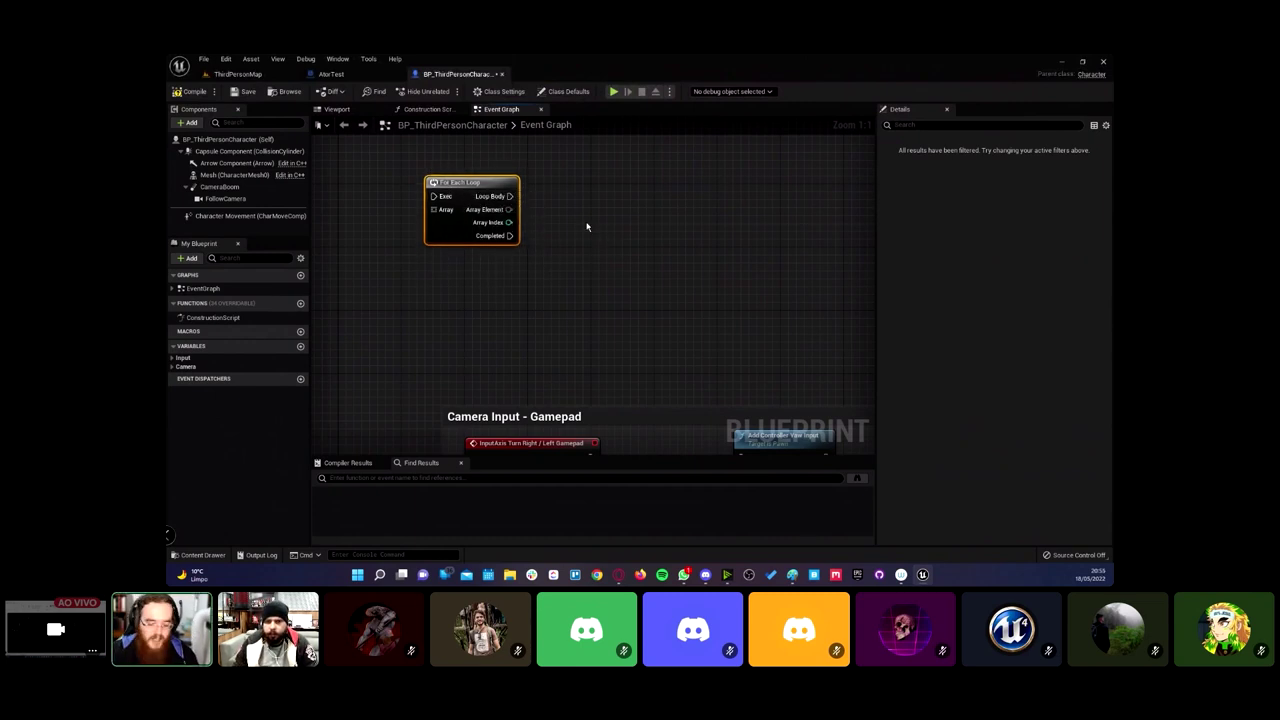
key(ctrl+c)
key(ctrl+v)
mouse_move(510, 196)
mouse_down()
mouse_move(607, 235)
mouse_move(631, 160)
mouse_move(755, 260)
mouse_up()
key(ctrl+v)
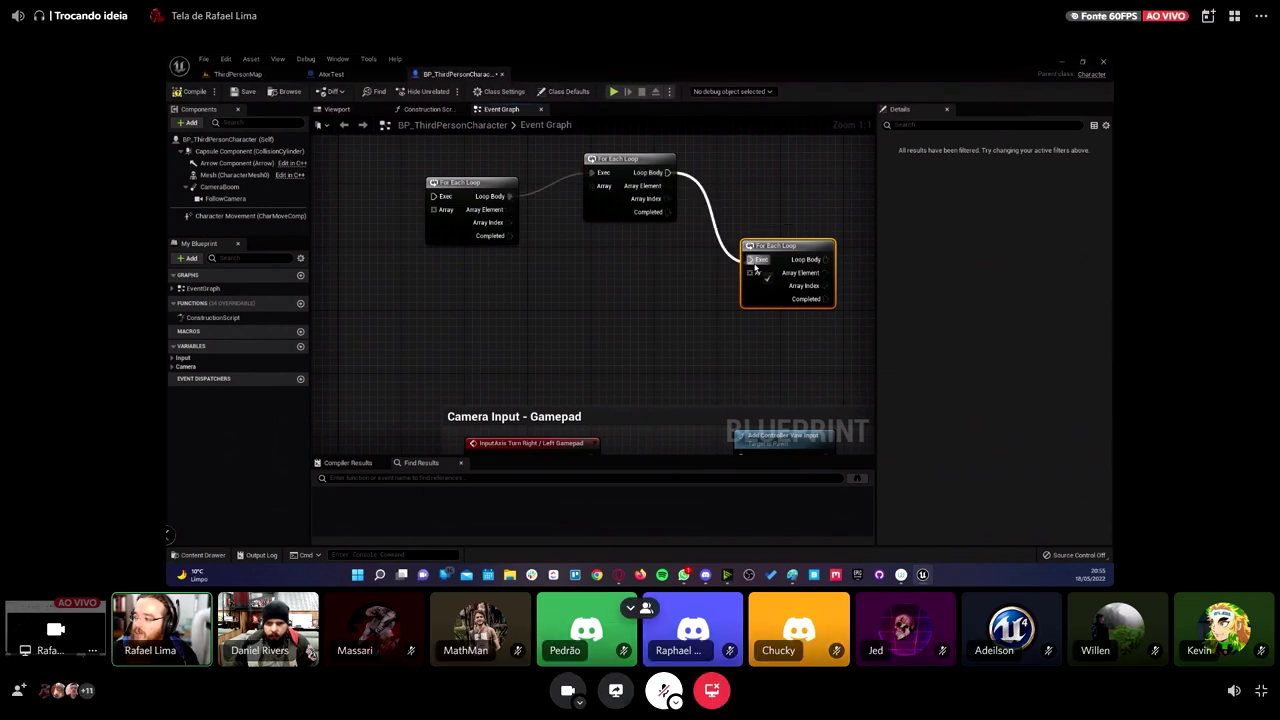
Step: Arrange the three For Each Loop nodes, box-select them all and delete them
click(674, 291)
click(462, 186)
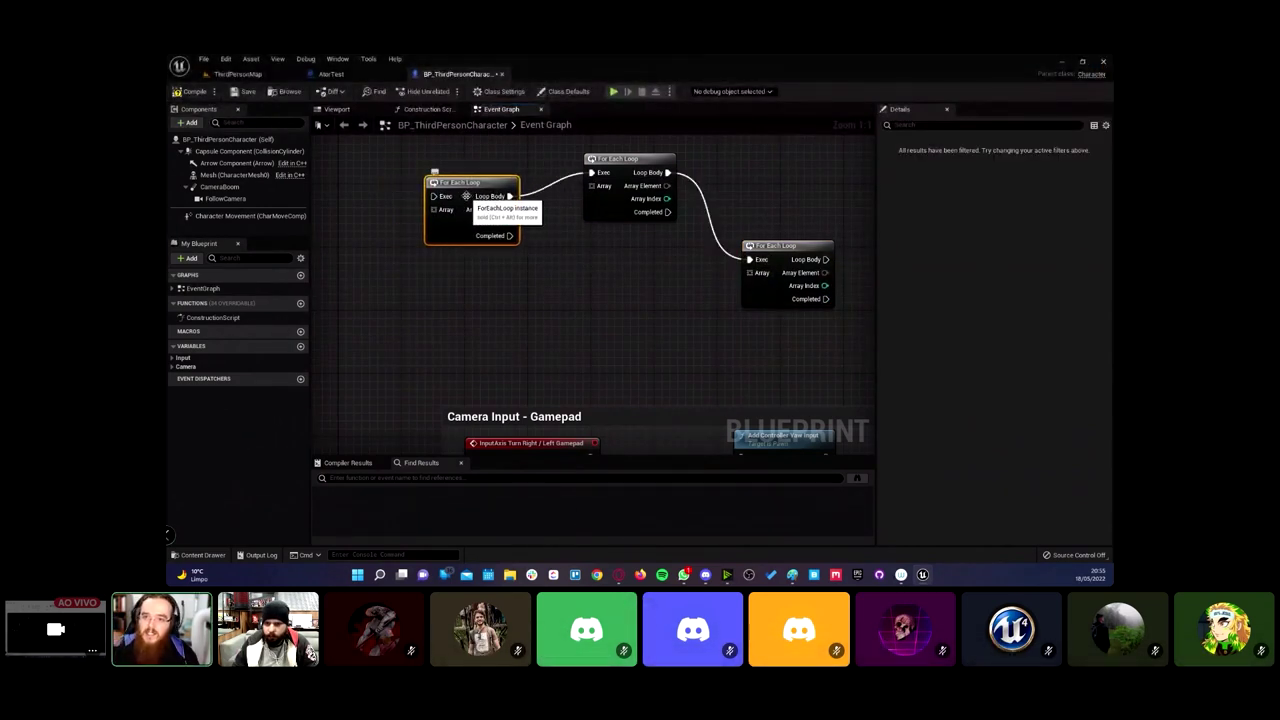
right_drag(557, 274, 537, 302)
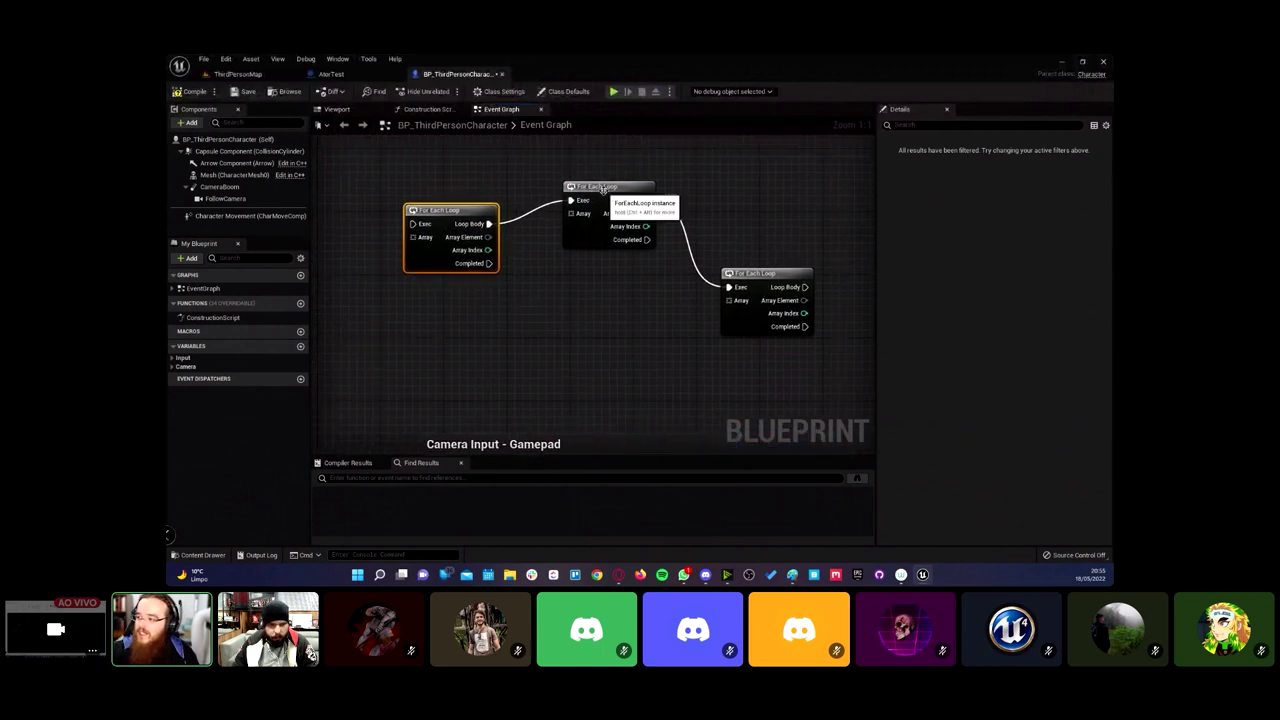
drag(609, 200, 607, 238)
drag(765, 275, 755, 259)
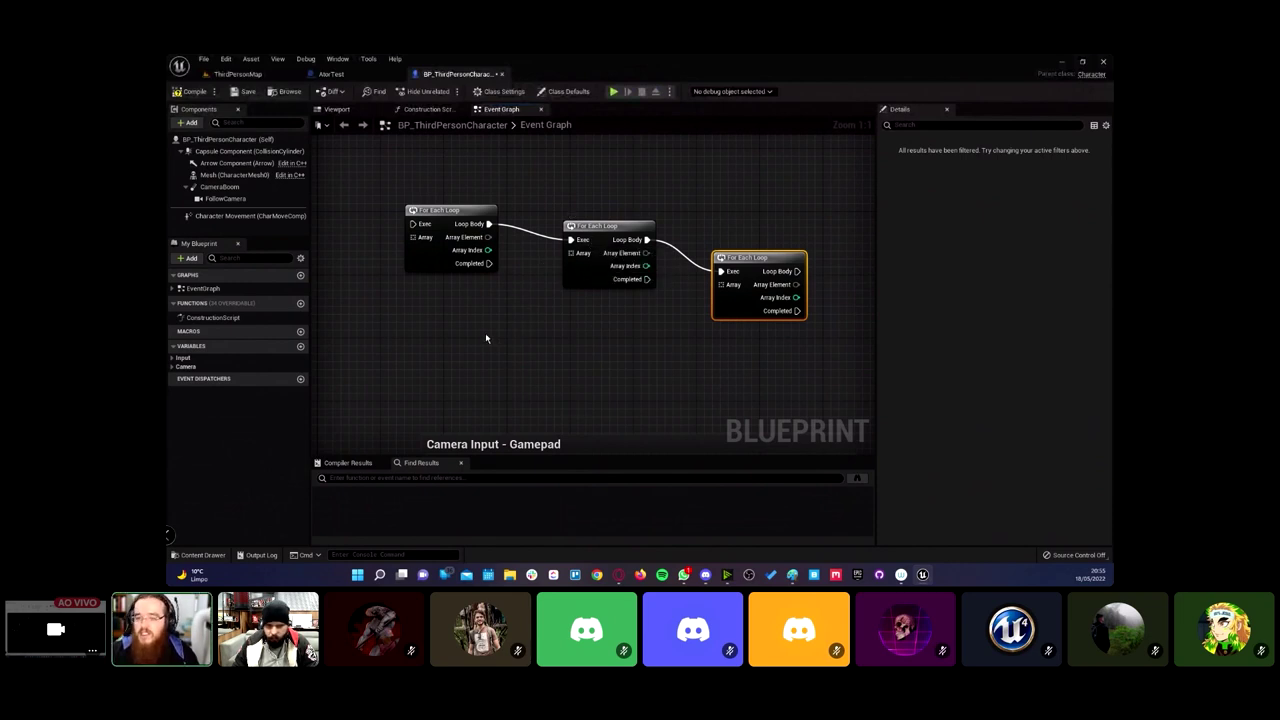
drag(407, 329, 783, 195)
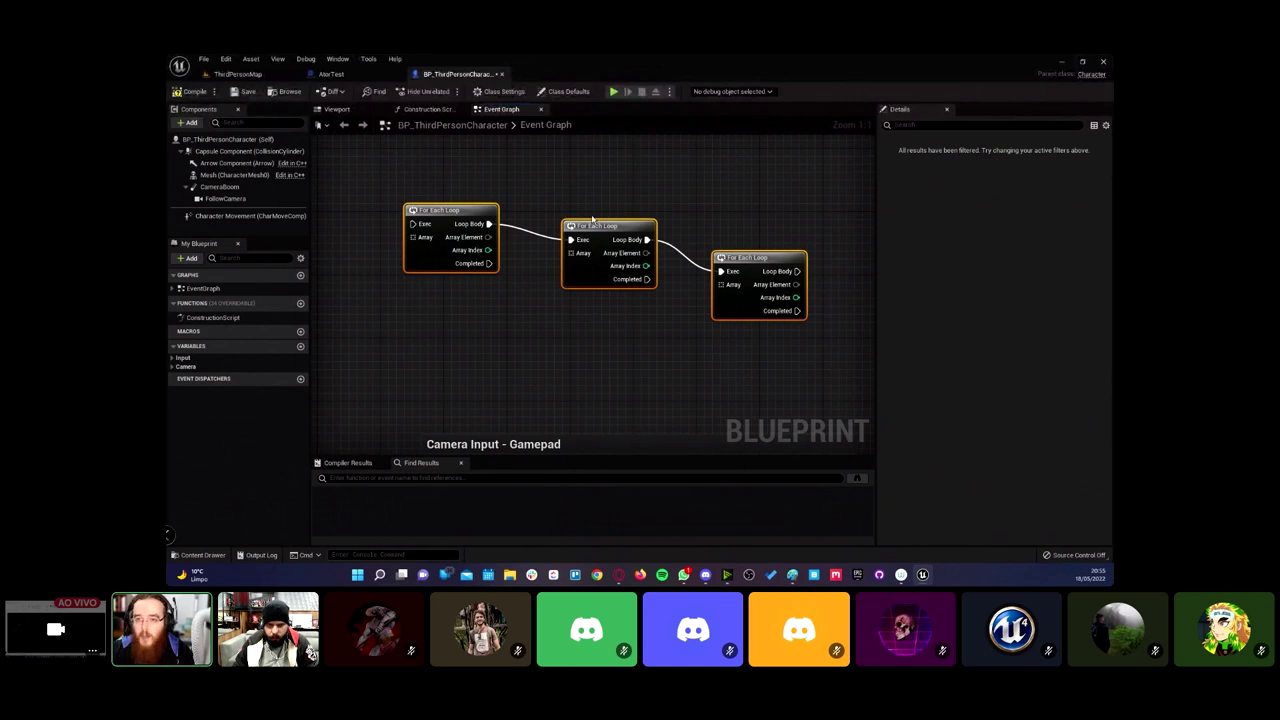
key(Delete)
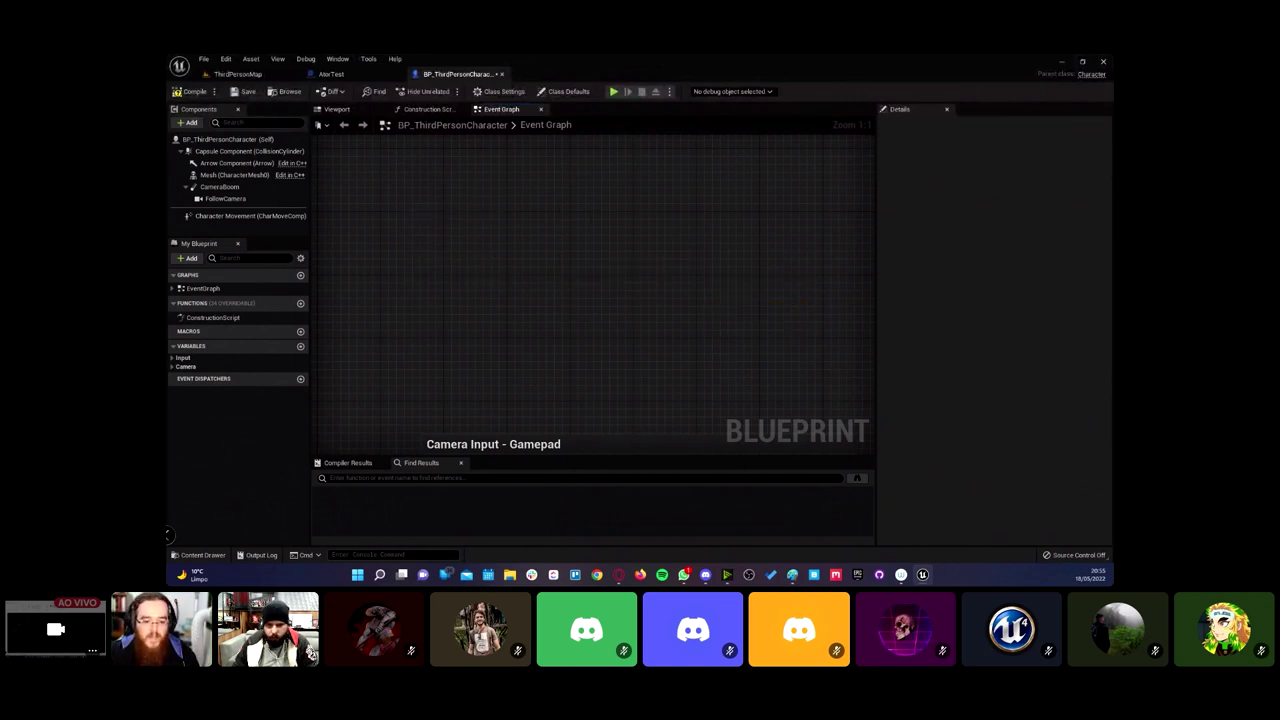
key(alt+Tab)
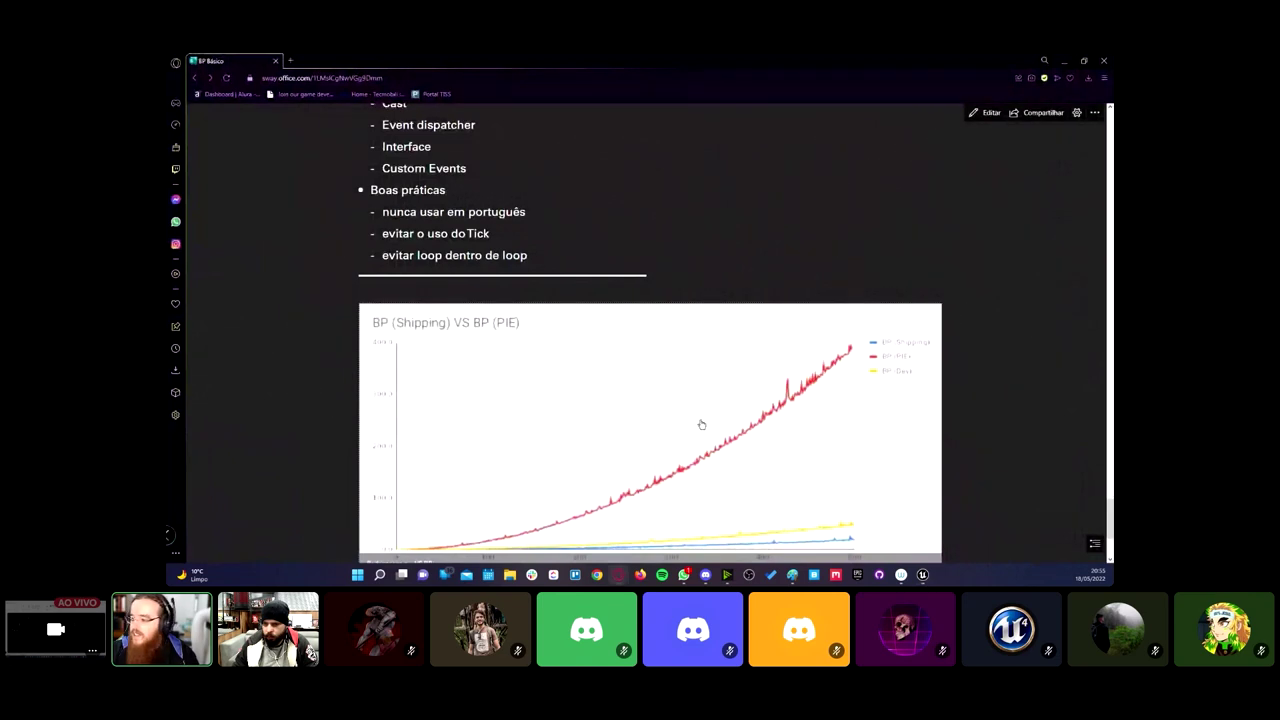
scroll(793, 359, down, 2)
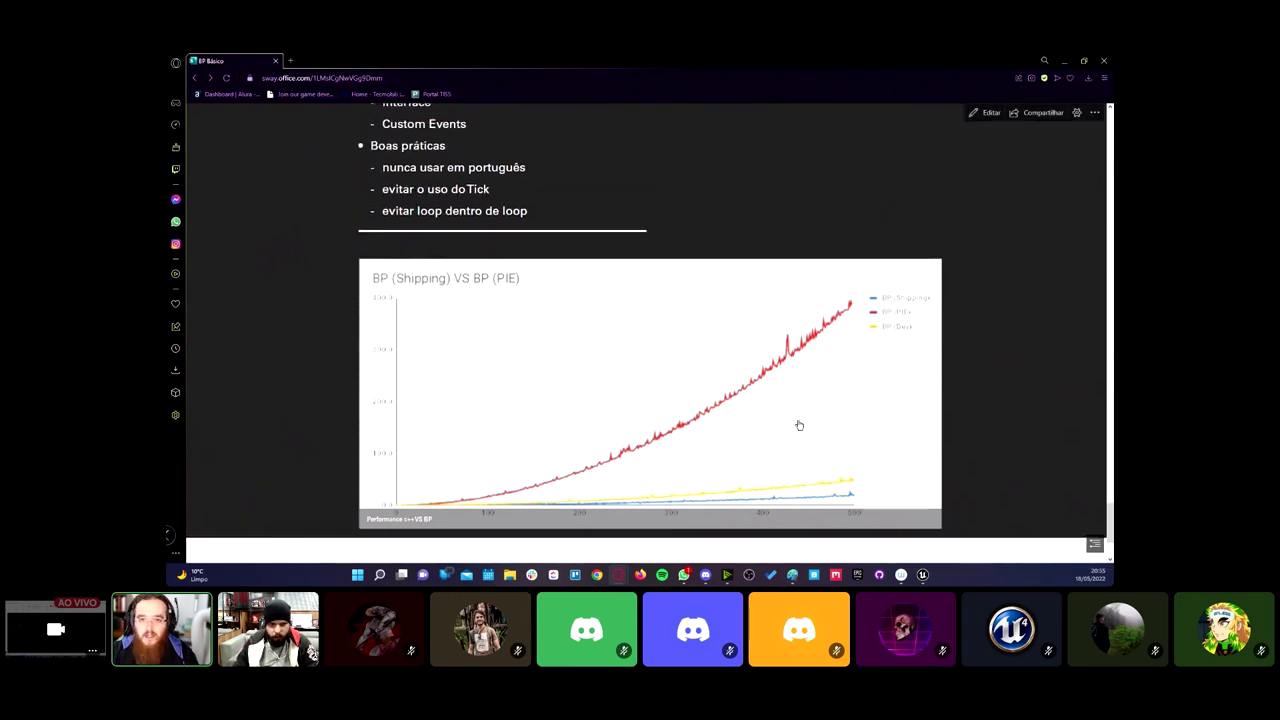
scroll(790, 423, up, 1)
scroll(779, 426, up, 2)
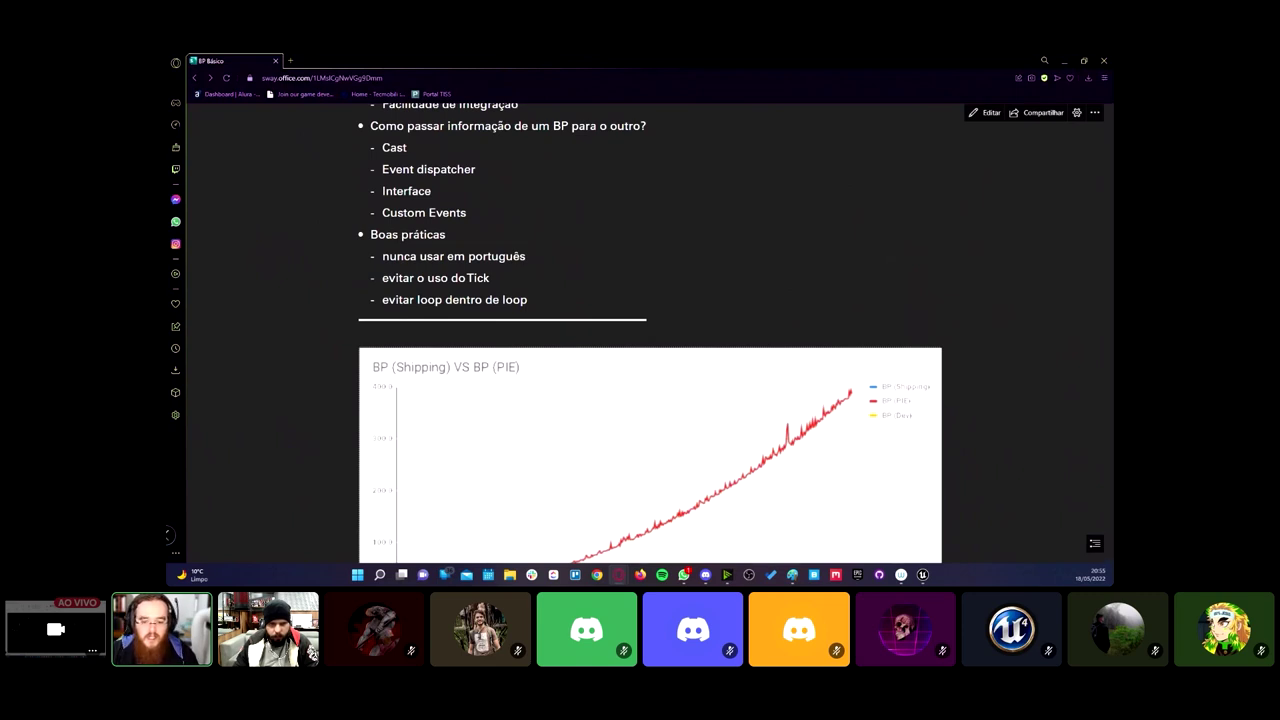
key(alt+Tab)
Step: Return to the ThirdPersonMap level and open Project Settings from the Edit menu
click(240, 74)
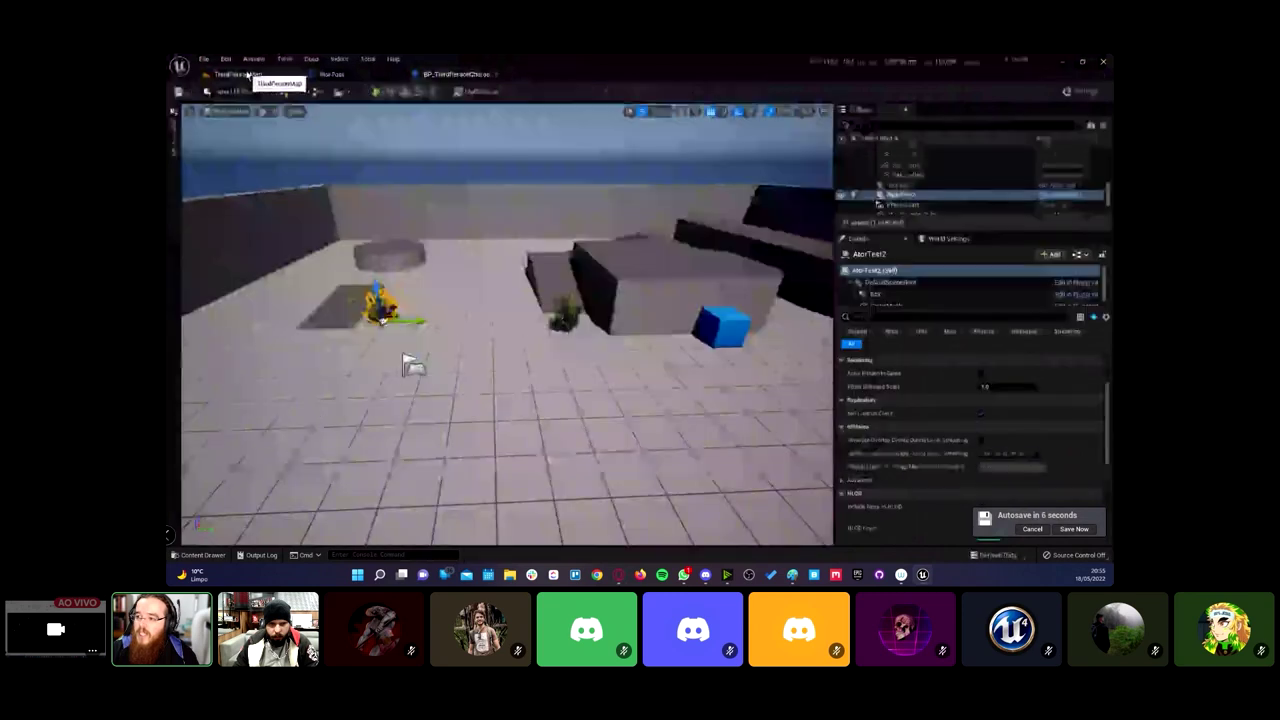
click(227, 60)
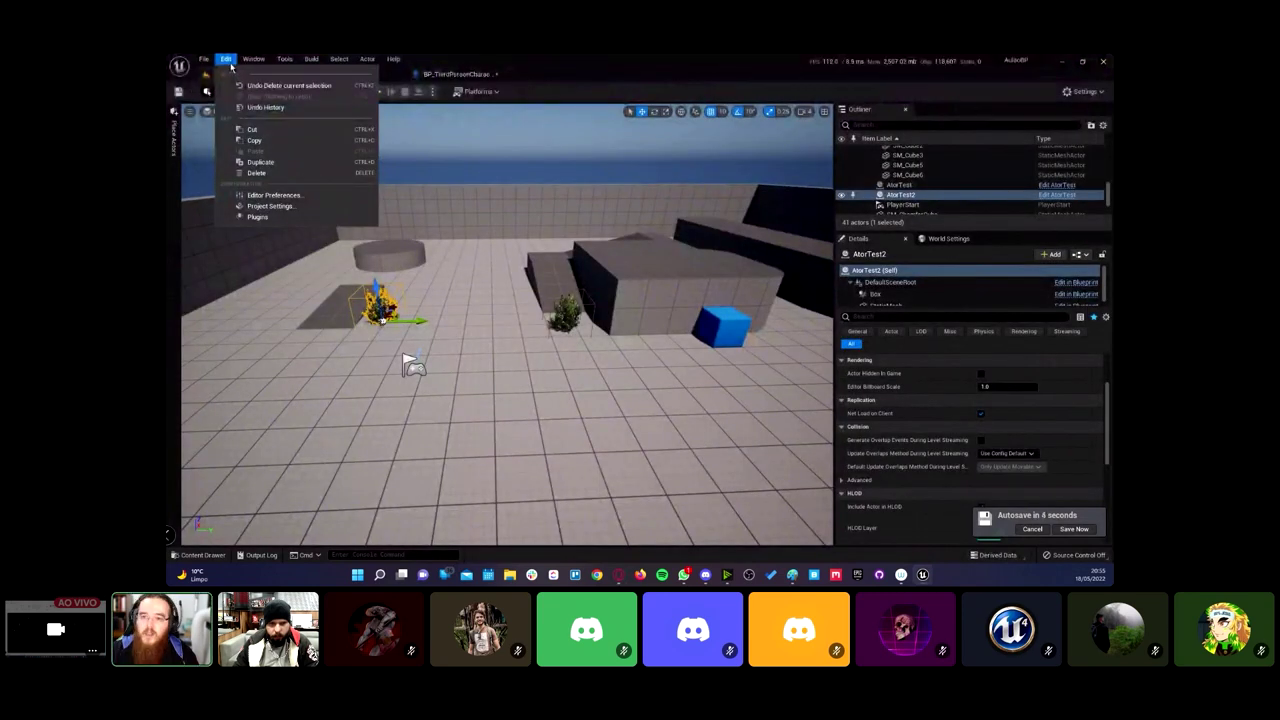
click(260, 206)
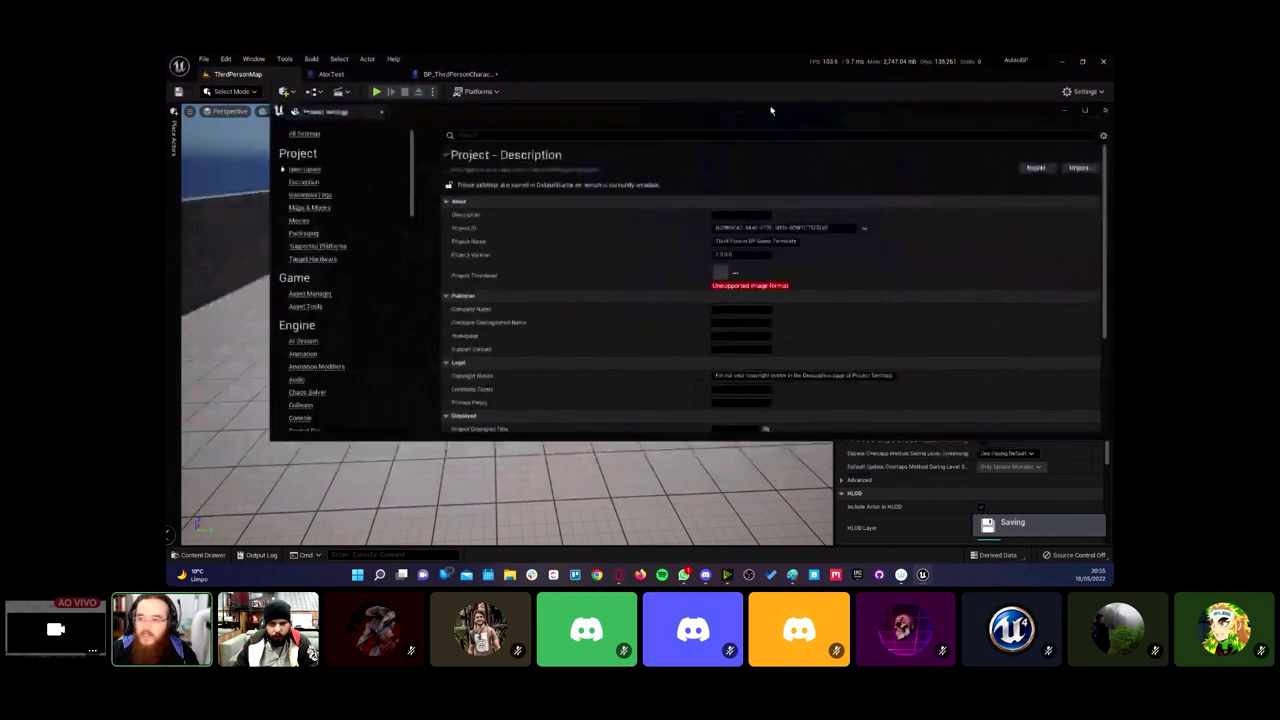
scroll(240, 345, down, 2)
scroll(255, 338, down, 2)
scroll(272, 338, up, 2)
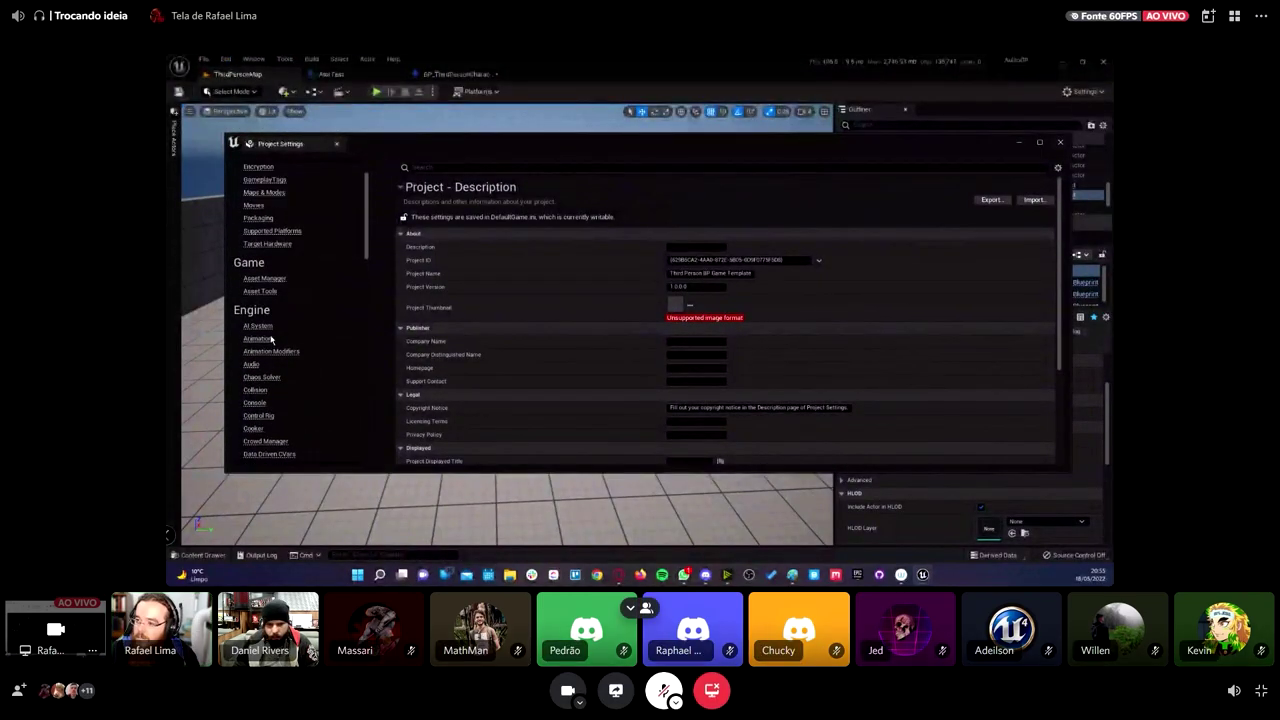
scroll(268, 320, up, 1)
Step: Scroll through the Packaging settings, then close Project Settings
click(257, 265)
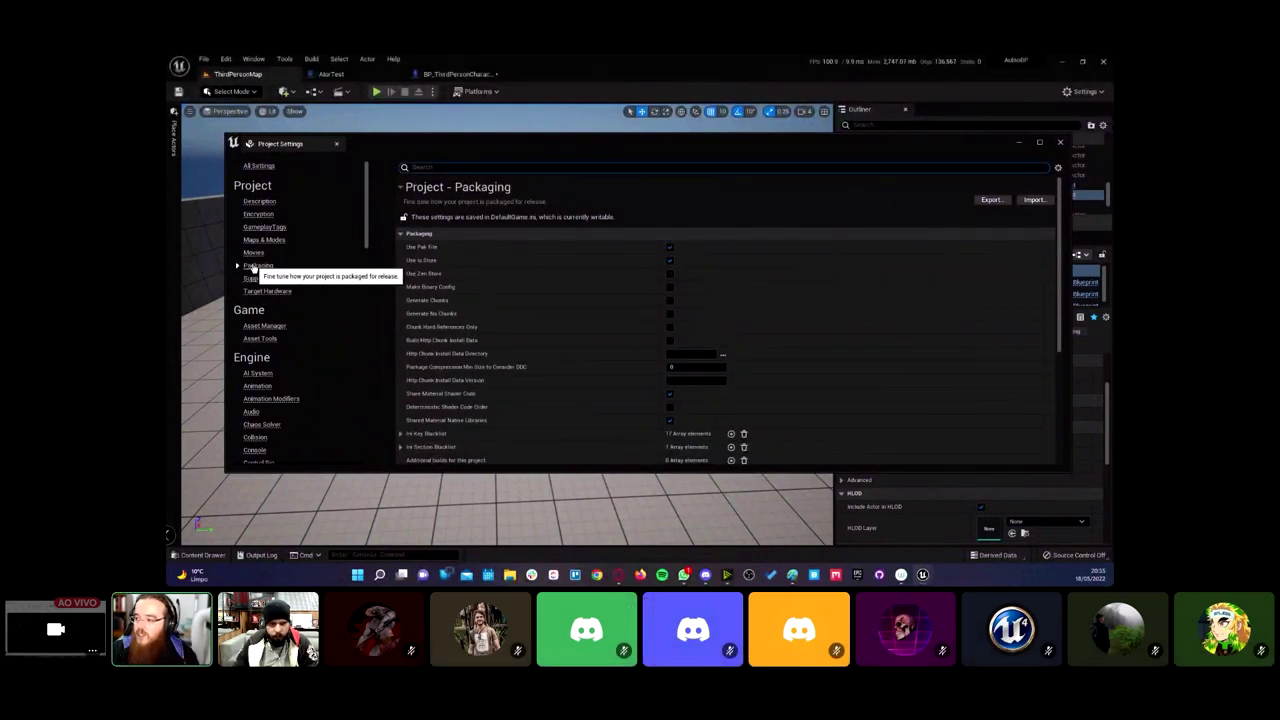
scroll(502, 348, down, 2)
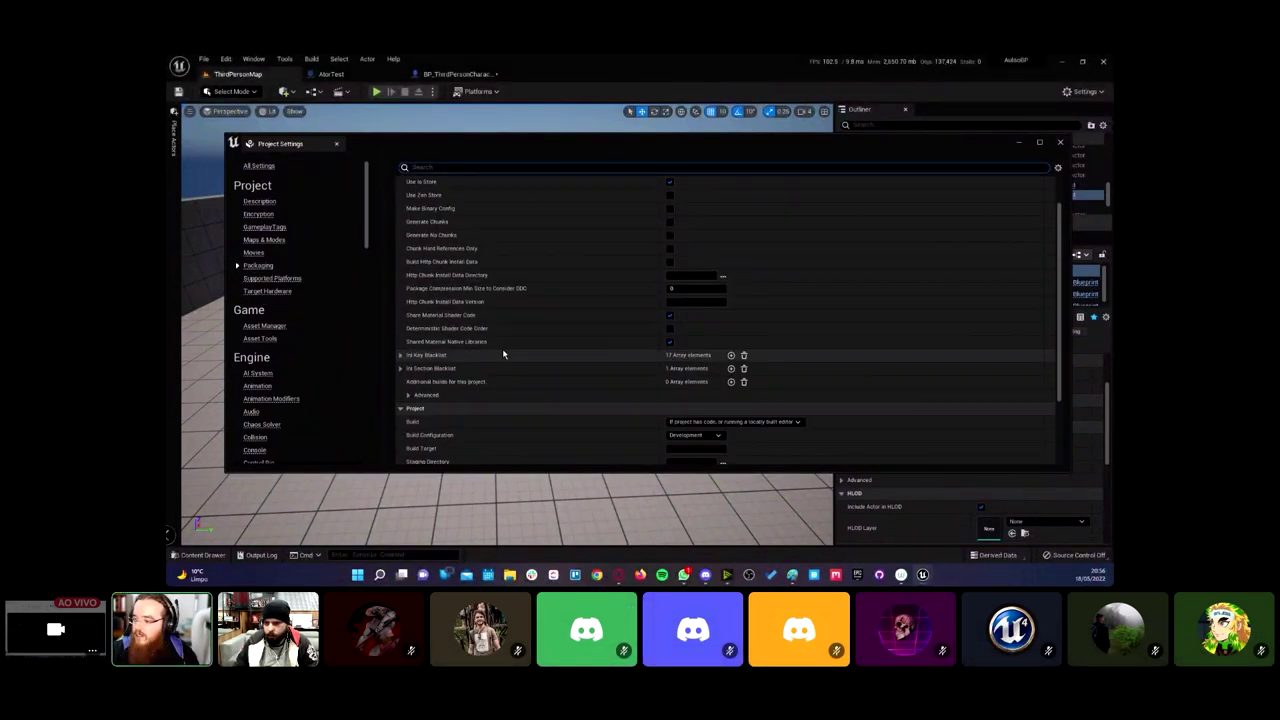
scroll(500, 352, down, 2)
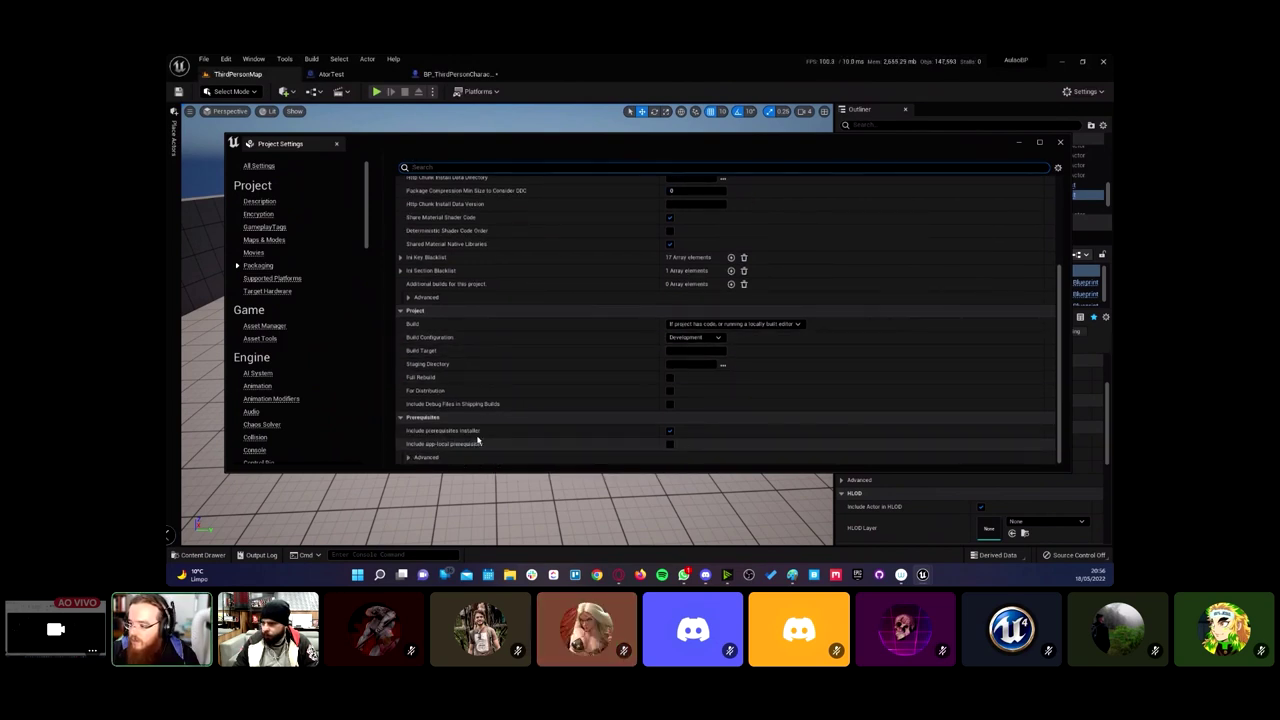
scroll(483, 414, up, 2)
scroll(483, 416, up, 3)
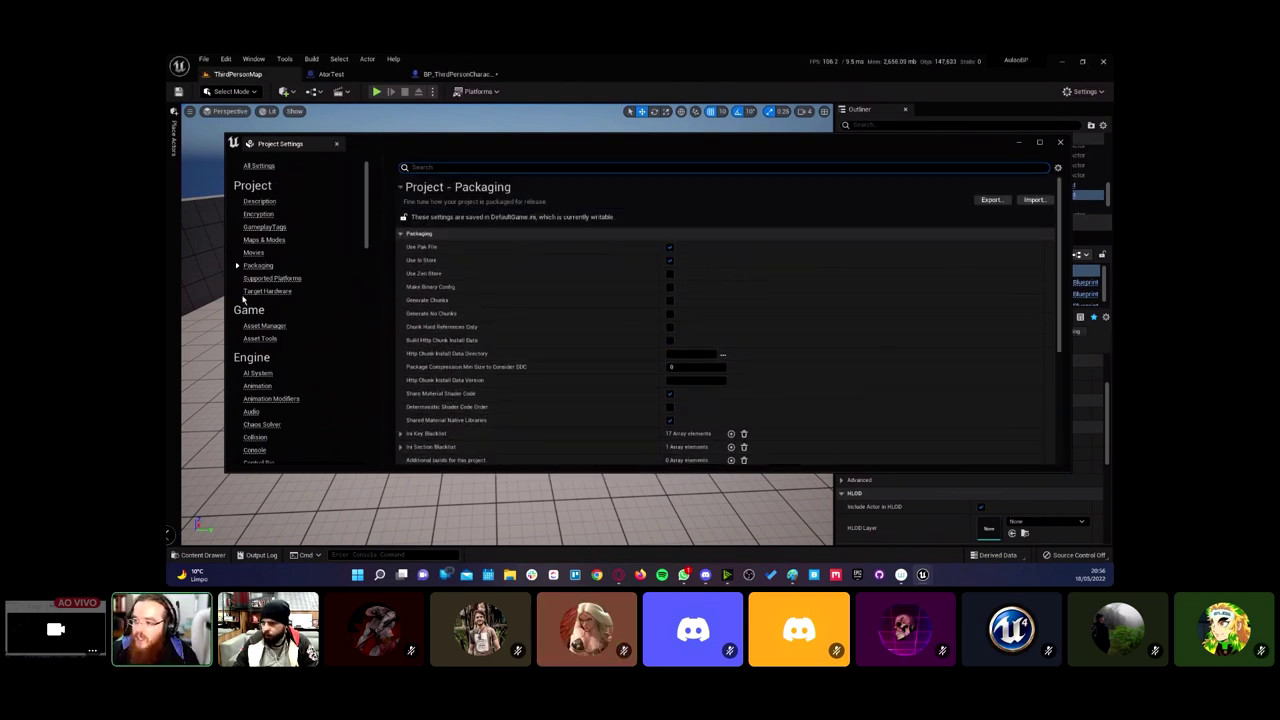
scroll(256, 345, down, 1)
scroll(256, 345, down, 2)
scroll(256, 345, down, 2)
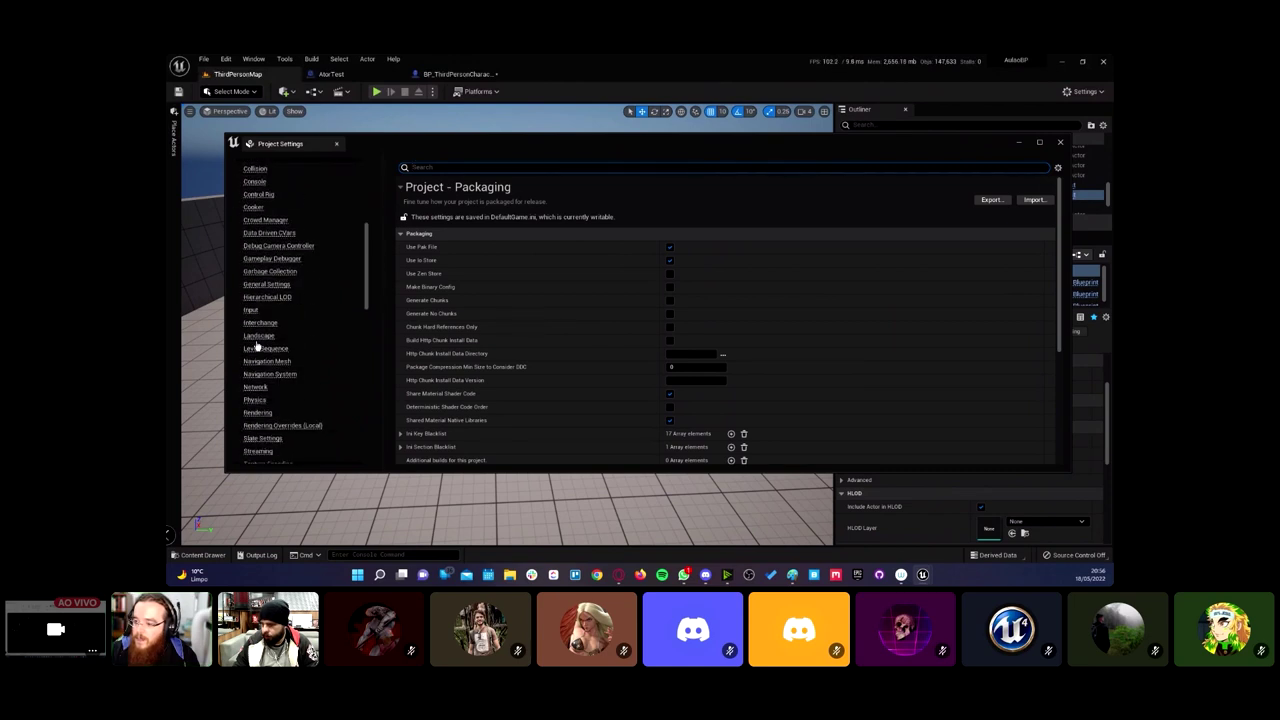
scroll(257, 345, down, 2)
scroll(257, 345, down, 1)
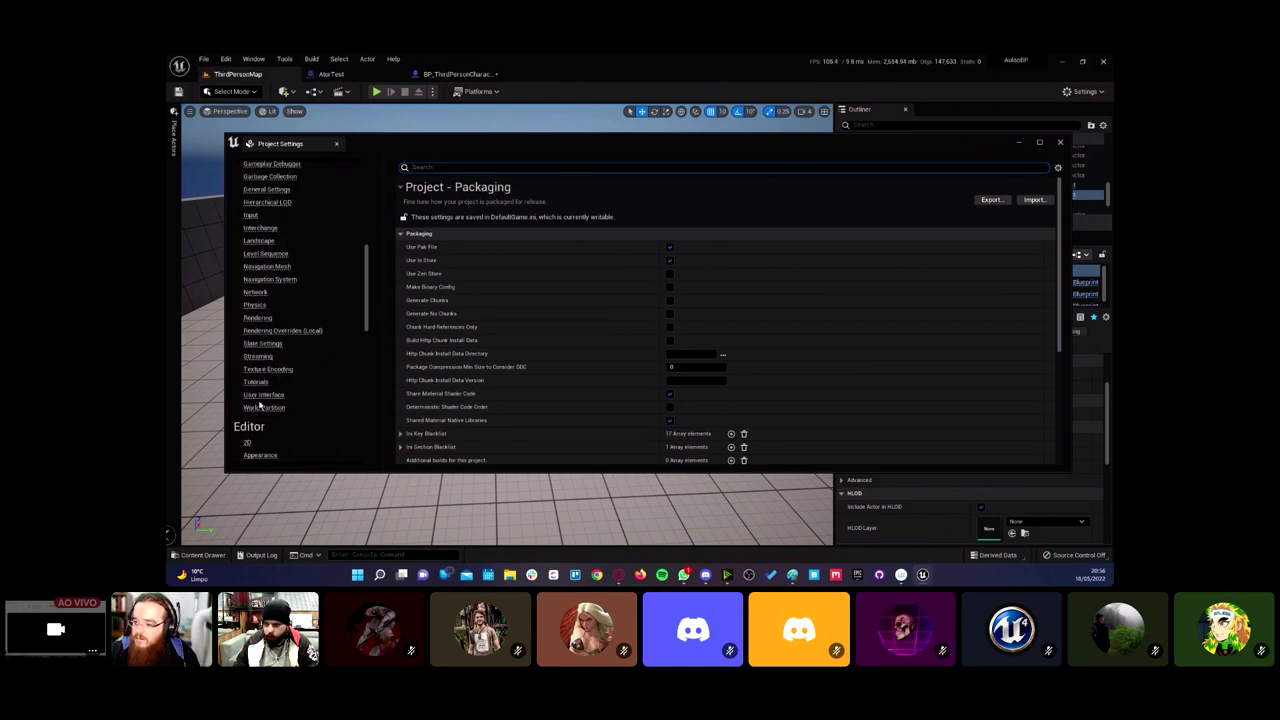
scroll(259, 406, down, 5)
scroll(259, 406, down, 5)
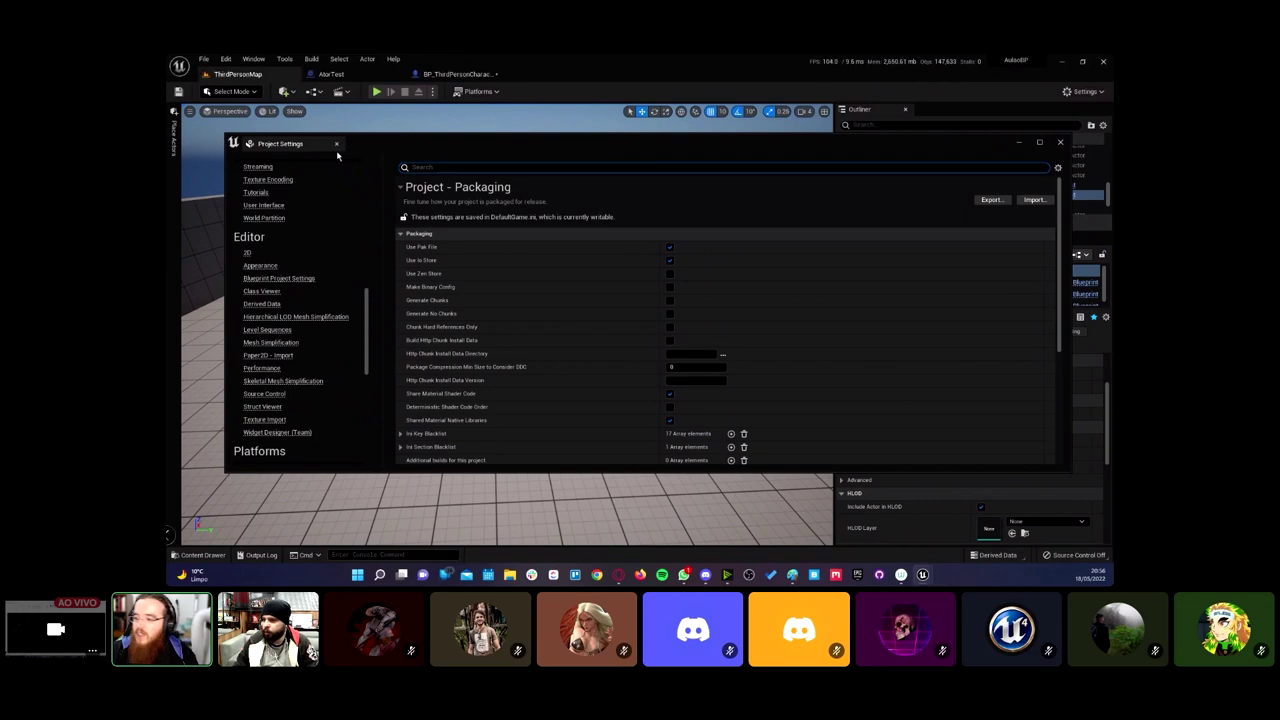
click(336, 143)
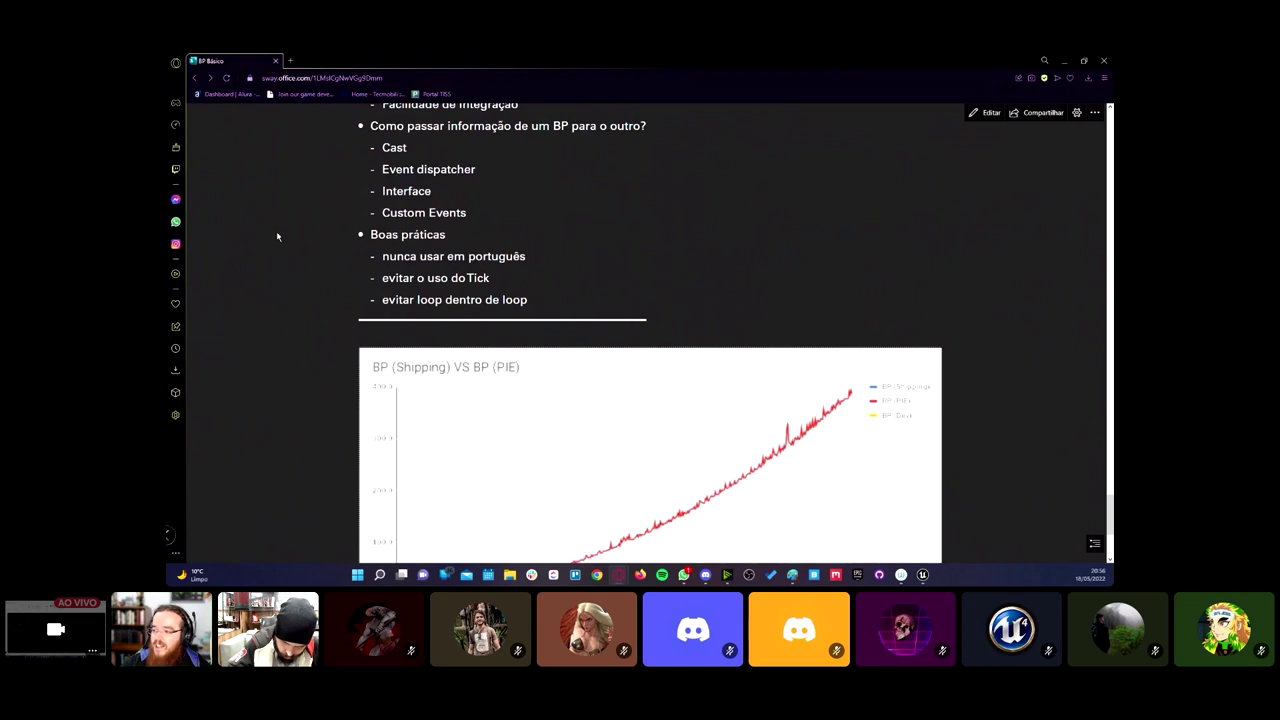
scroll(492, 344, down, 2)
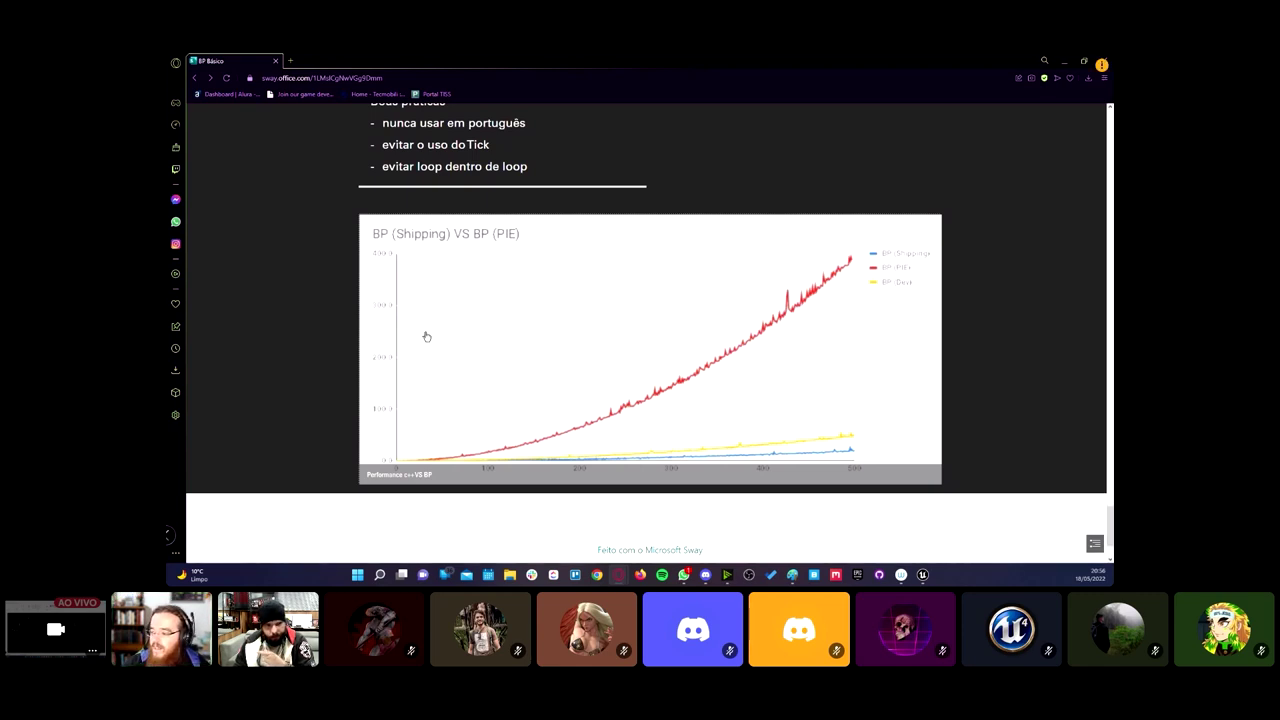
scroll(422, 340, up, 1)
scroll(418, 362, up, 2)
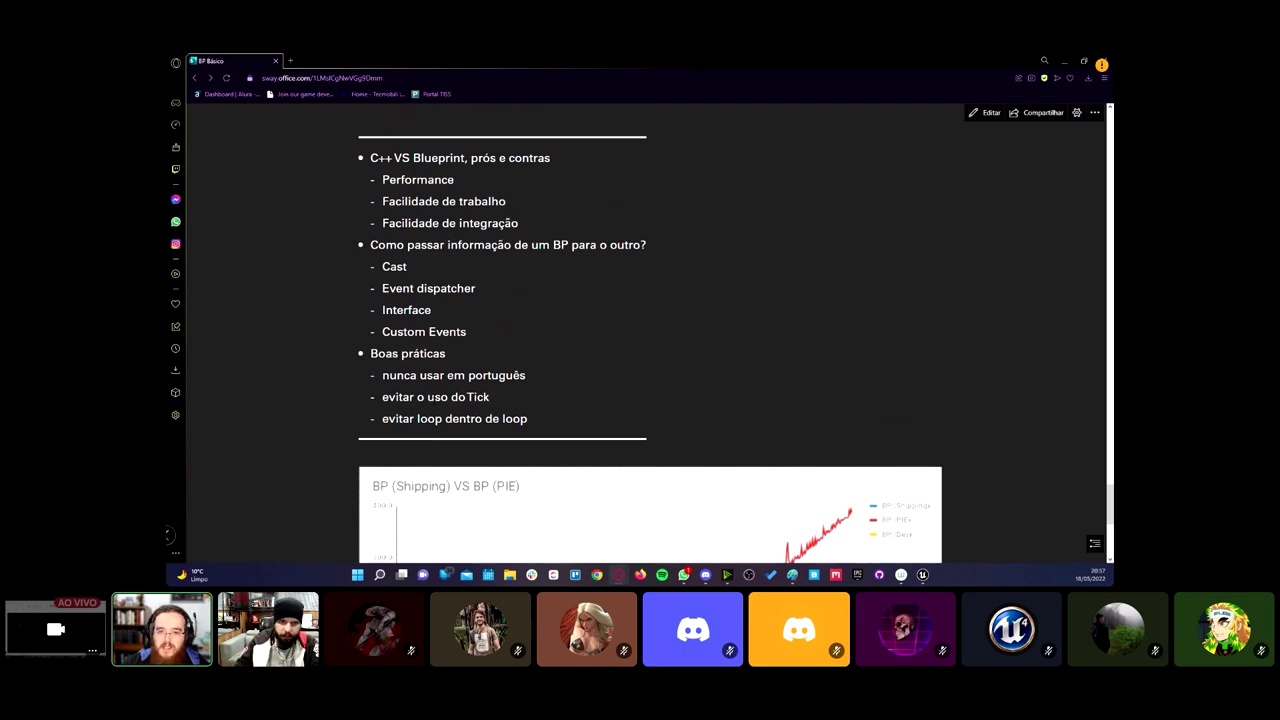
scroll(650, 340, down, 1)
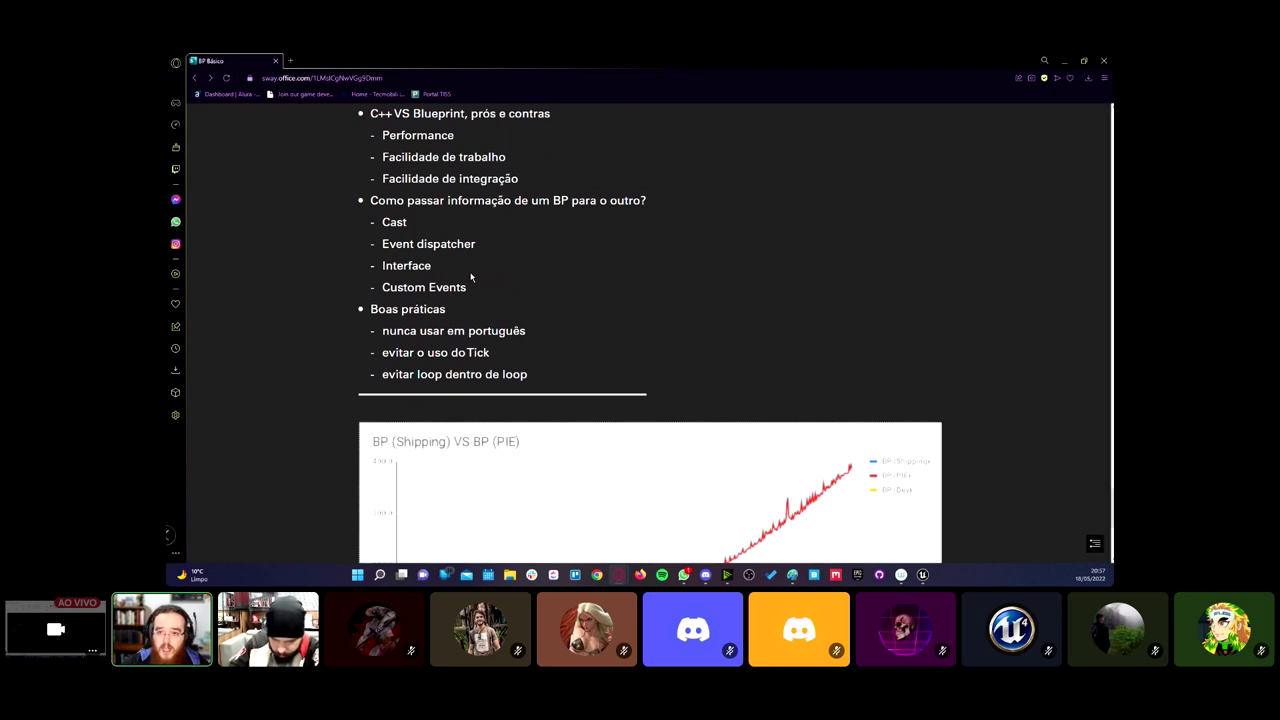
scroll(650, 340, up, 1)
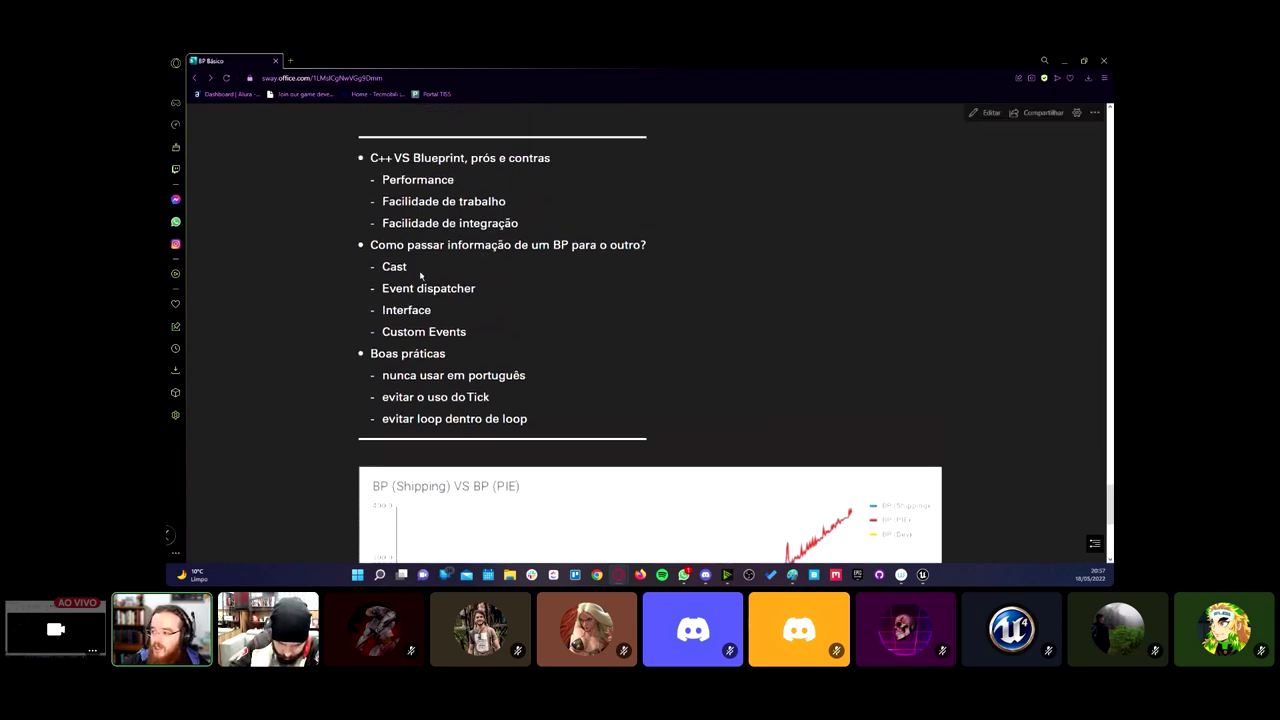
drag(374, 245, 639, 257)
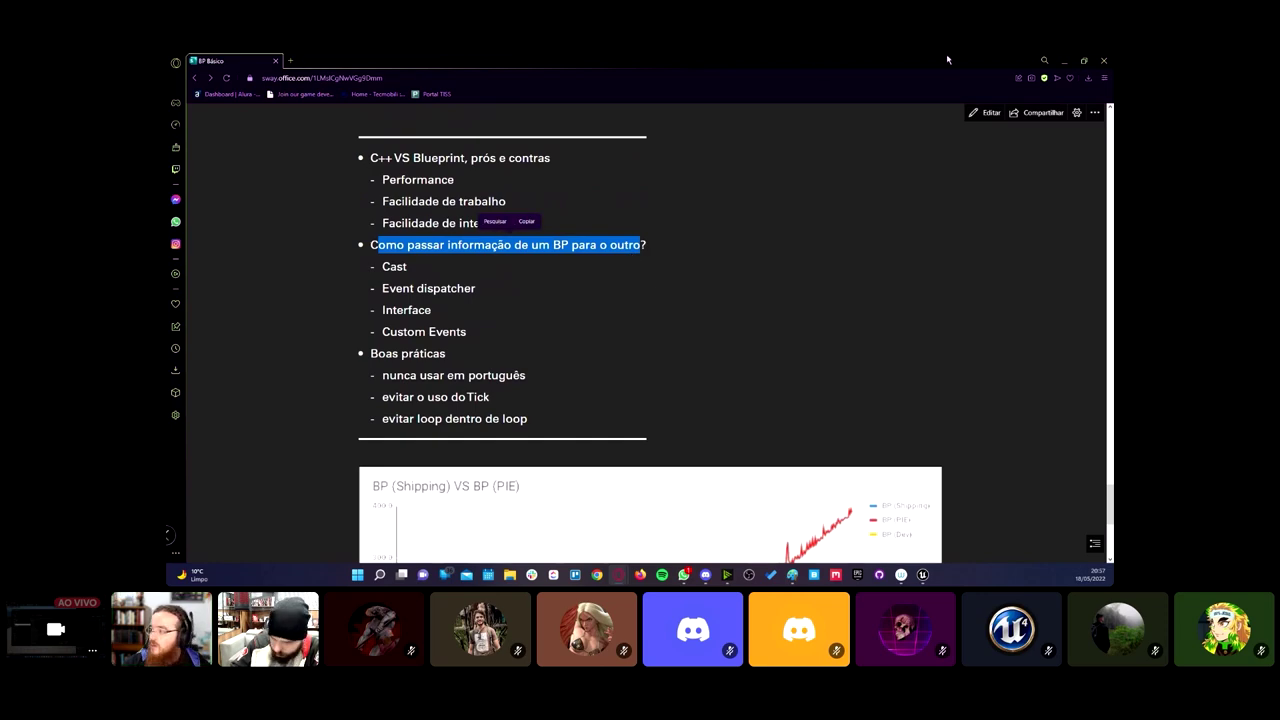
key(alt+Tab)
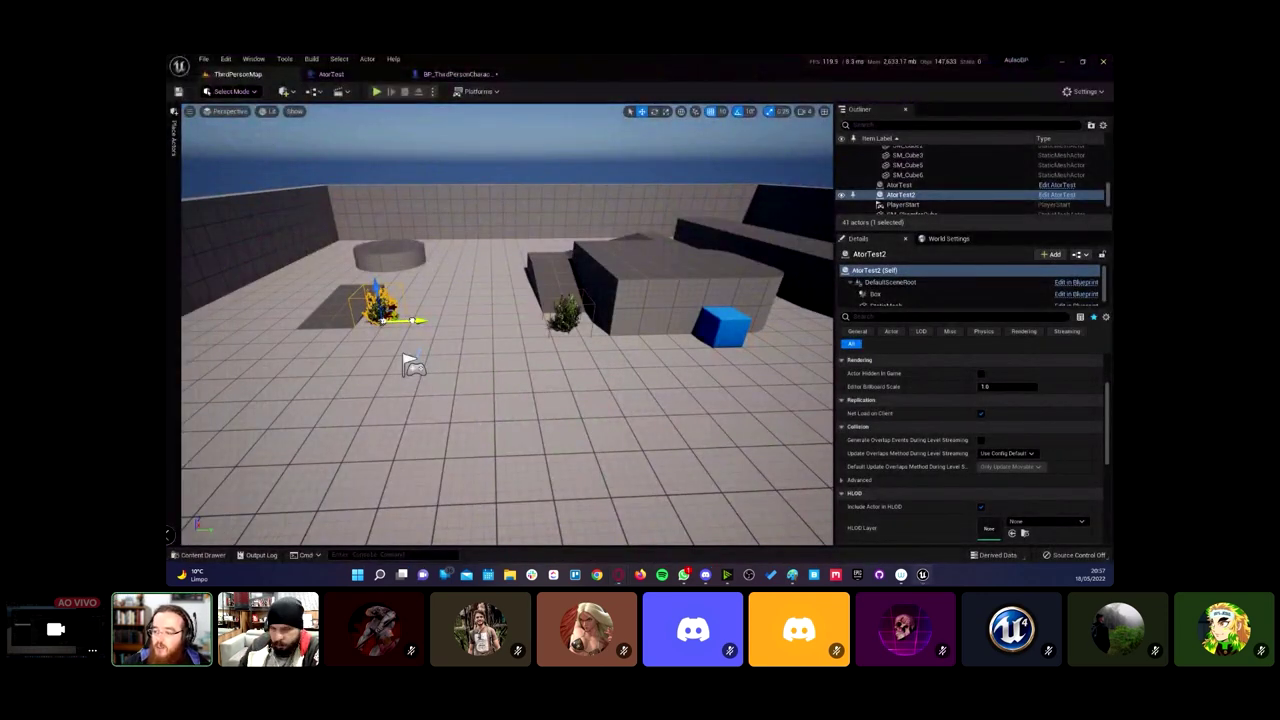
Step: Duplicate the test actor as AtorTest3 to its right, reselect it, and switch back to Sway
alt+drag(415, 320, 520, 320)
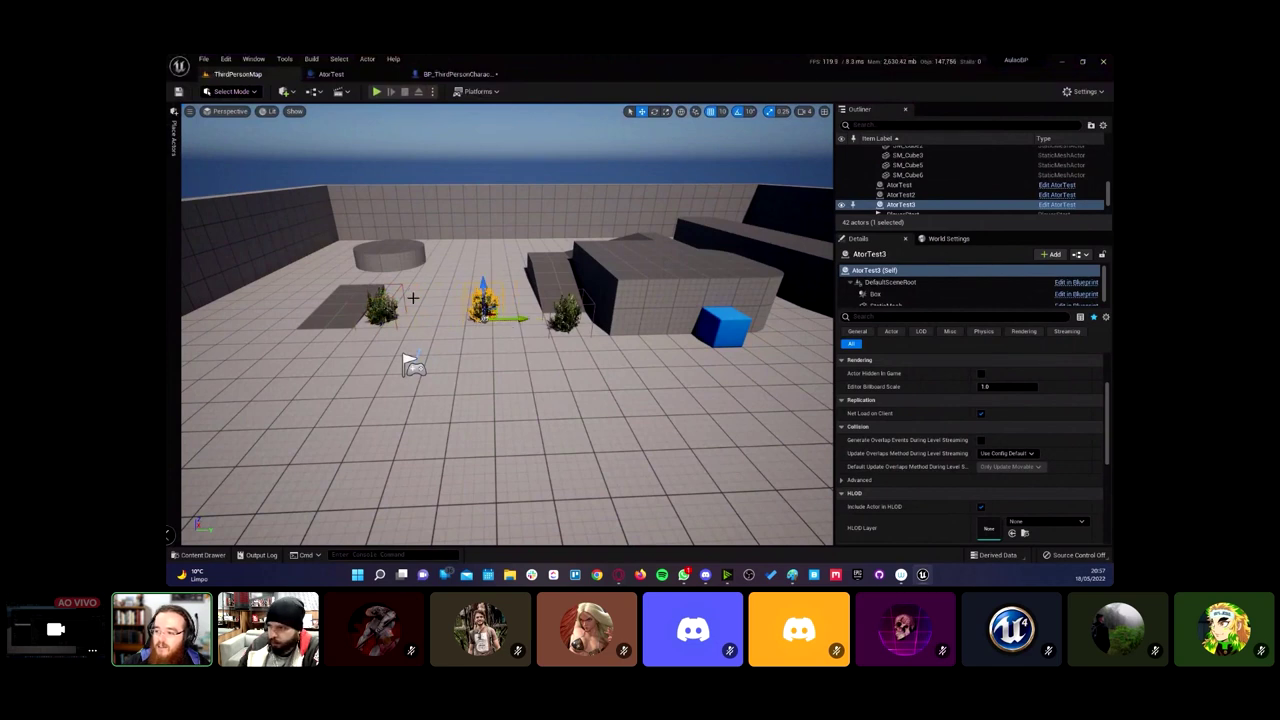
click(380, 305)
click(465, 316)
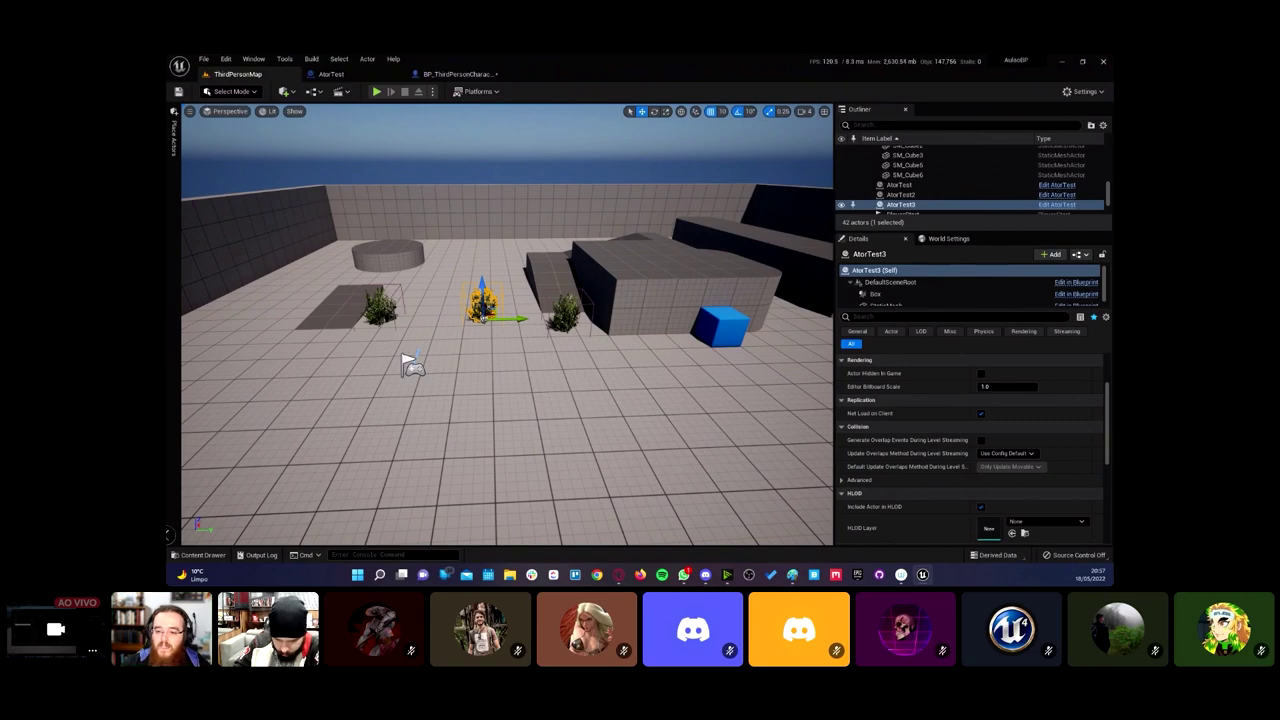
key(alt+Tab)
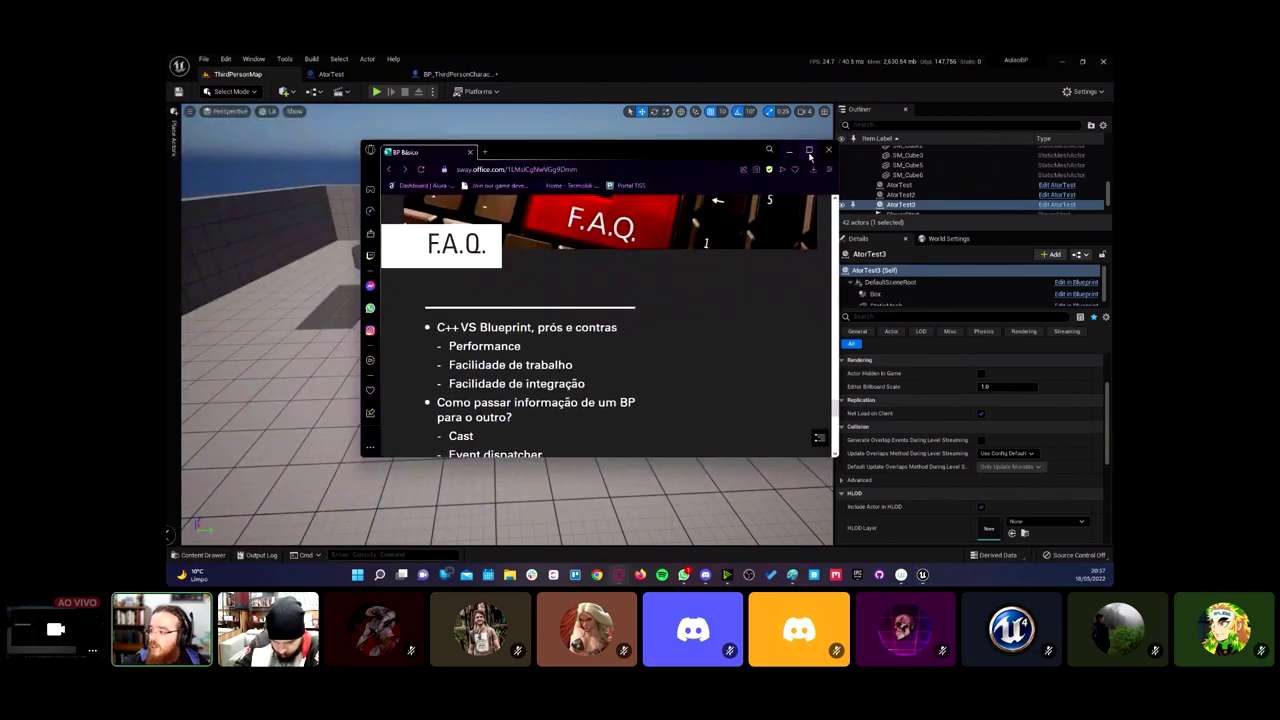
Step: Restore the Sway presentation to full size at the F.A.Q. list
click(809, 149)
scroll(362, 372, down, 5)
scroll(362, 372, up, 5)
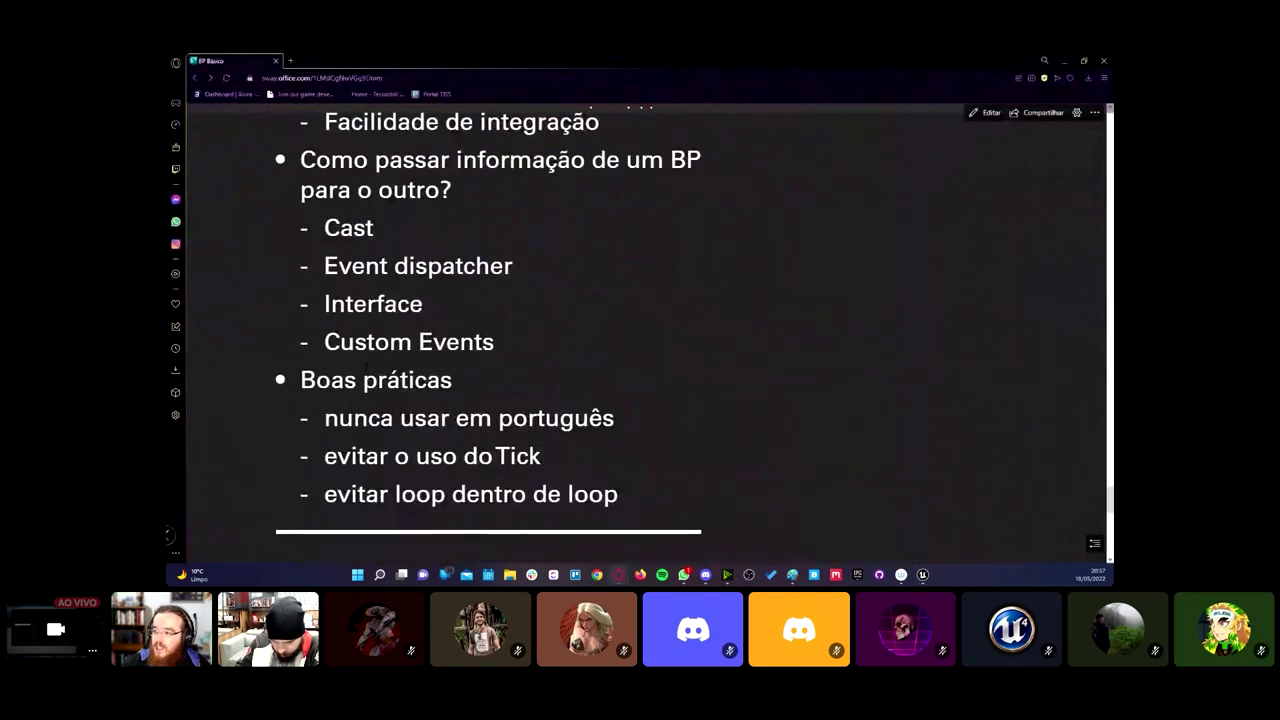
scroll(362, 372, down, 3)
scroll(650, 330, up, 1)
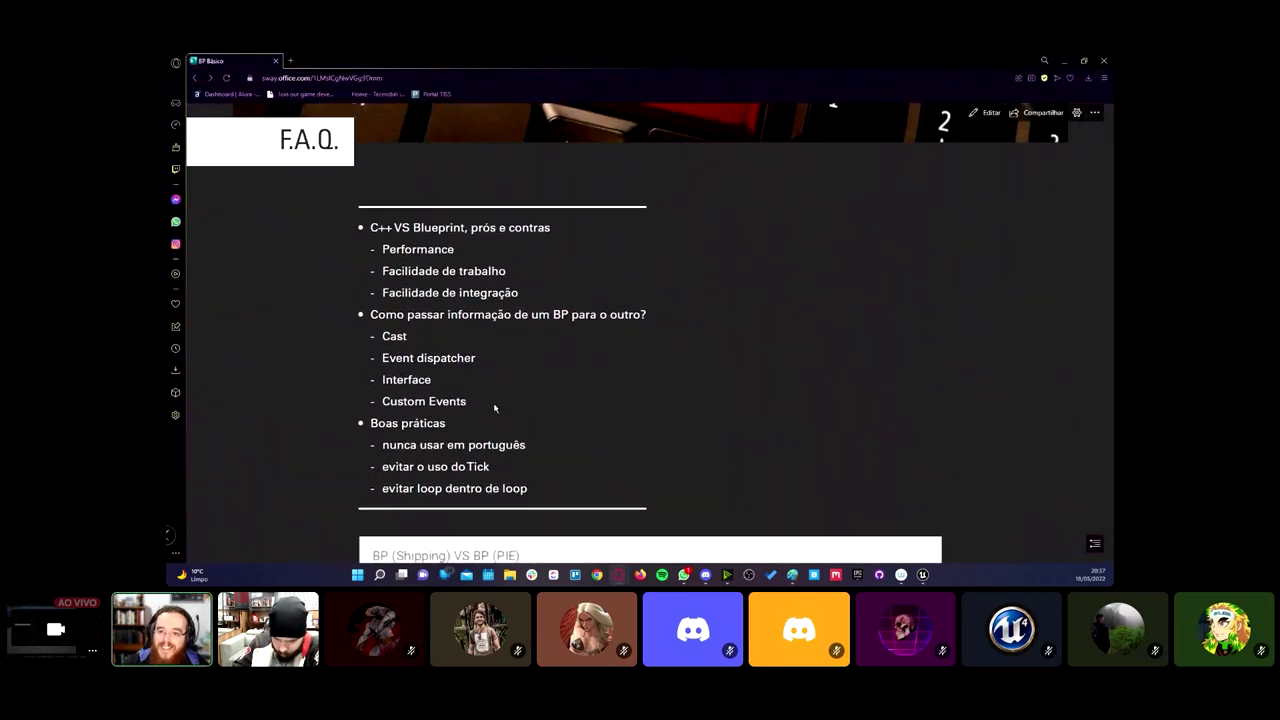
Step: Highlight the Custom Events, Interface and Event dispatcher items in turn
drag(472, 401, 376, 400)
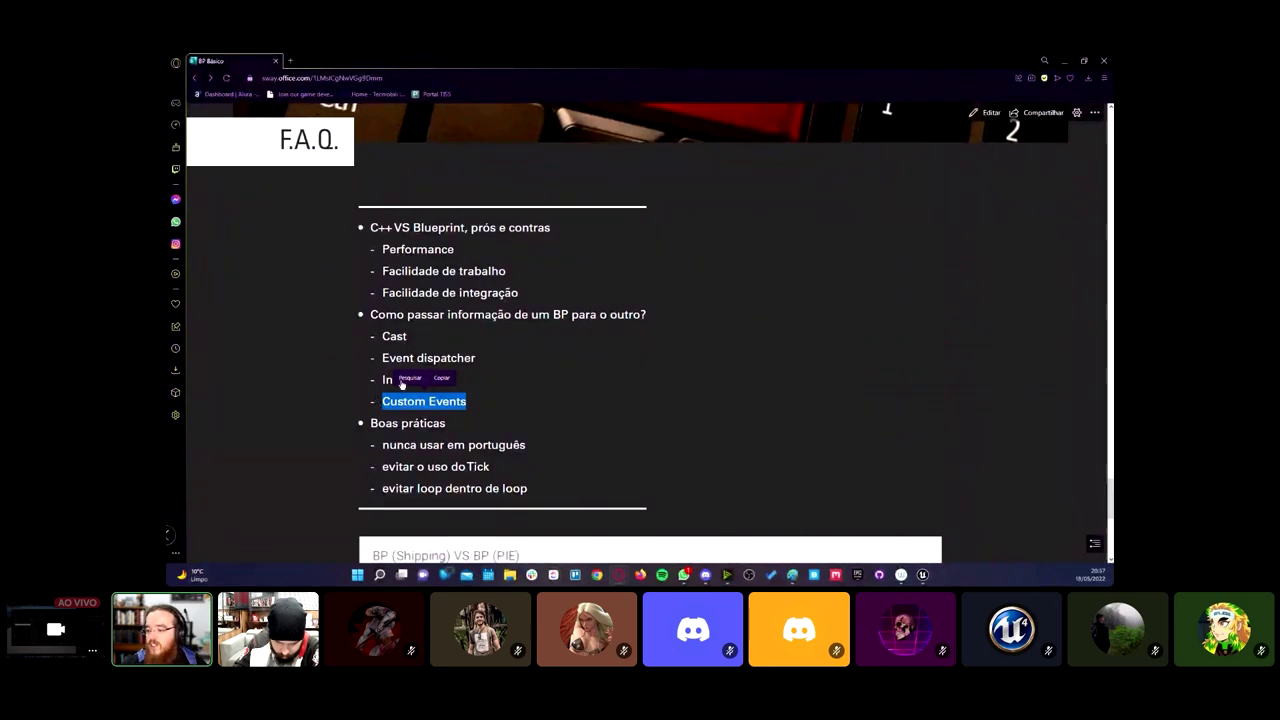
click(430, 345)
drag(436, 383, 381, 390)
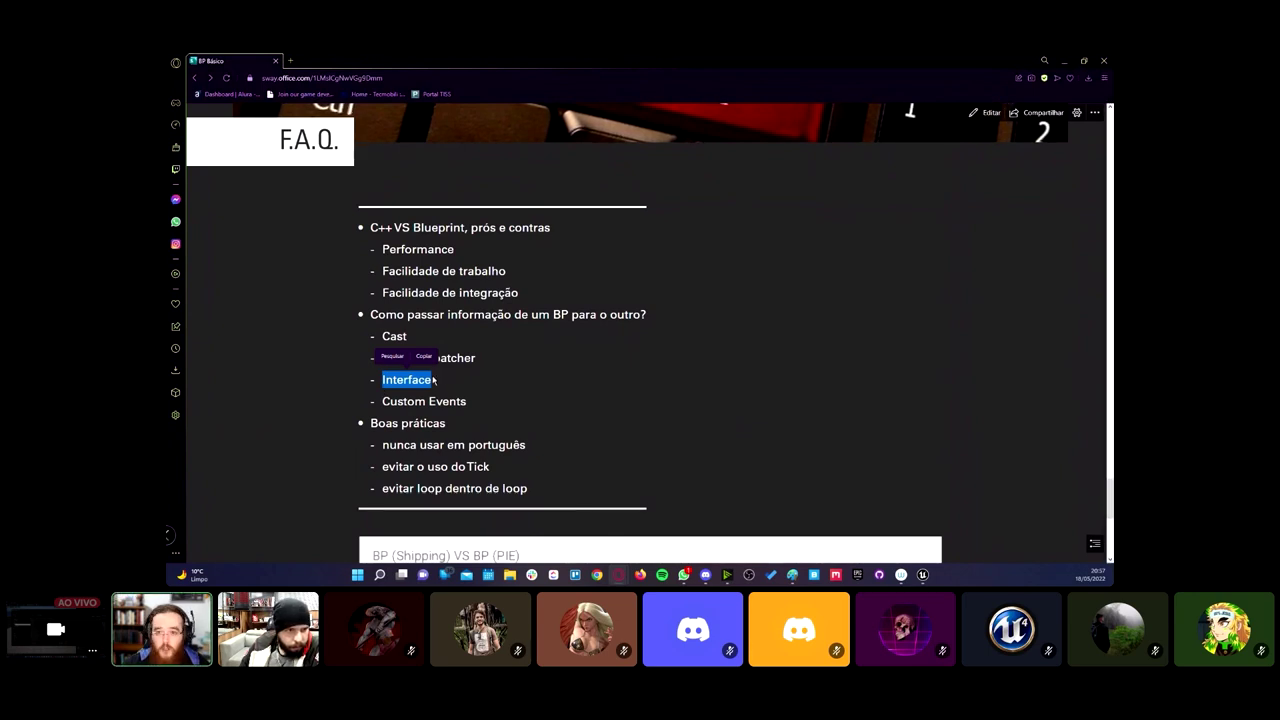
click(470, 379)
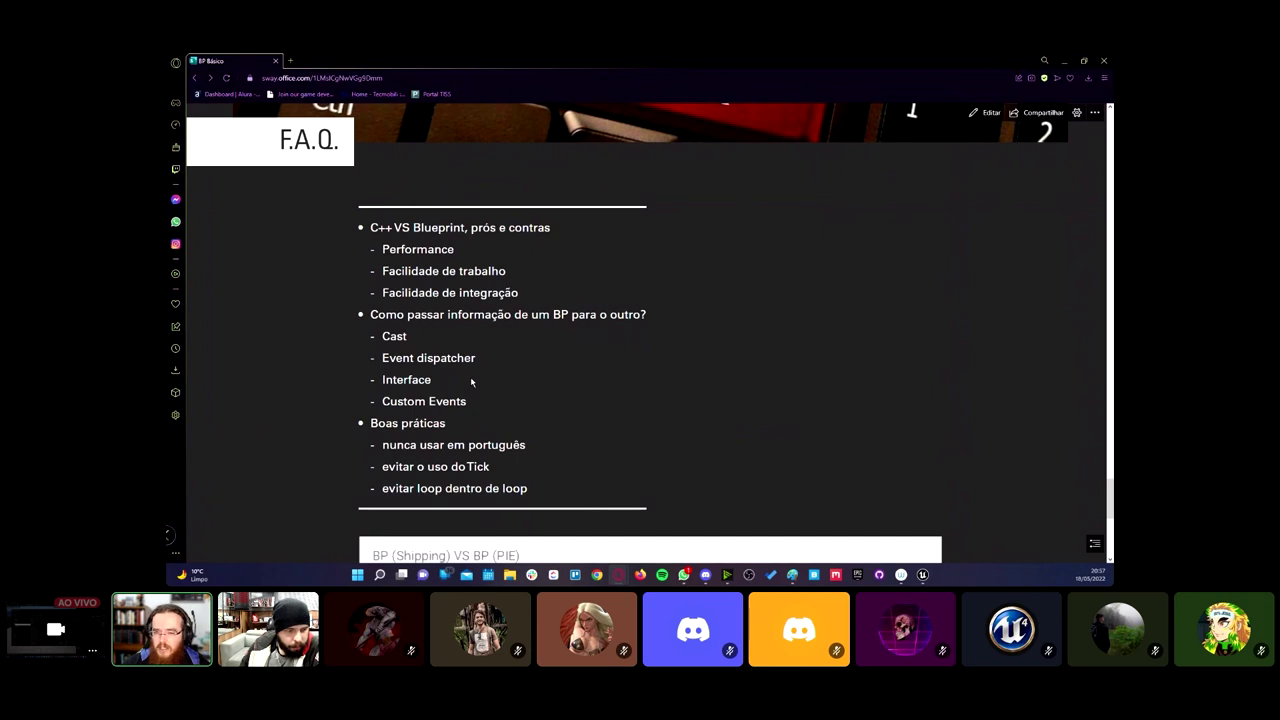
drag(483, 363, 381, 358)
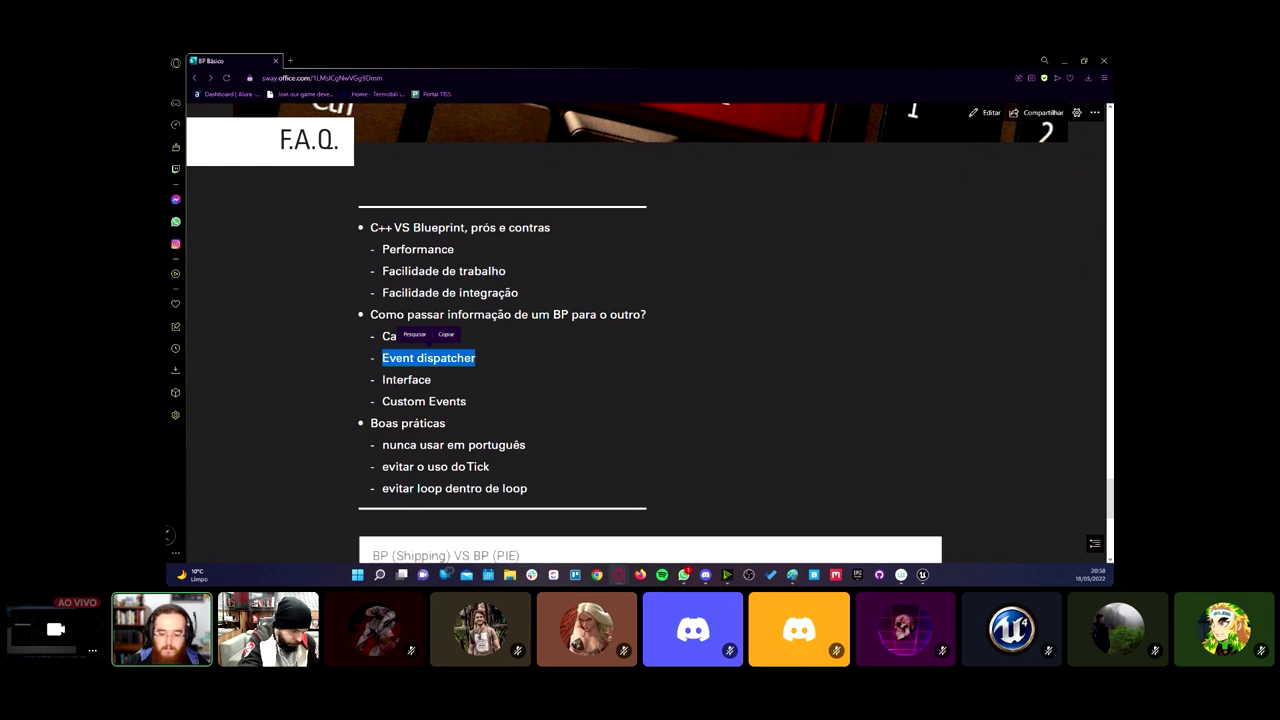
Step: Highlight the Cast item, then all four ways of passing information between Blueprints
click(477, 404)
drag(419, 342, 376, 344)
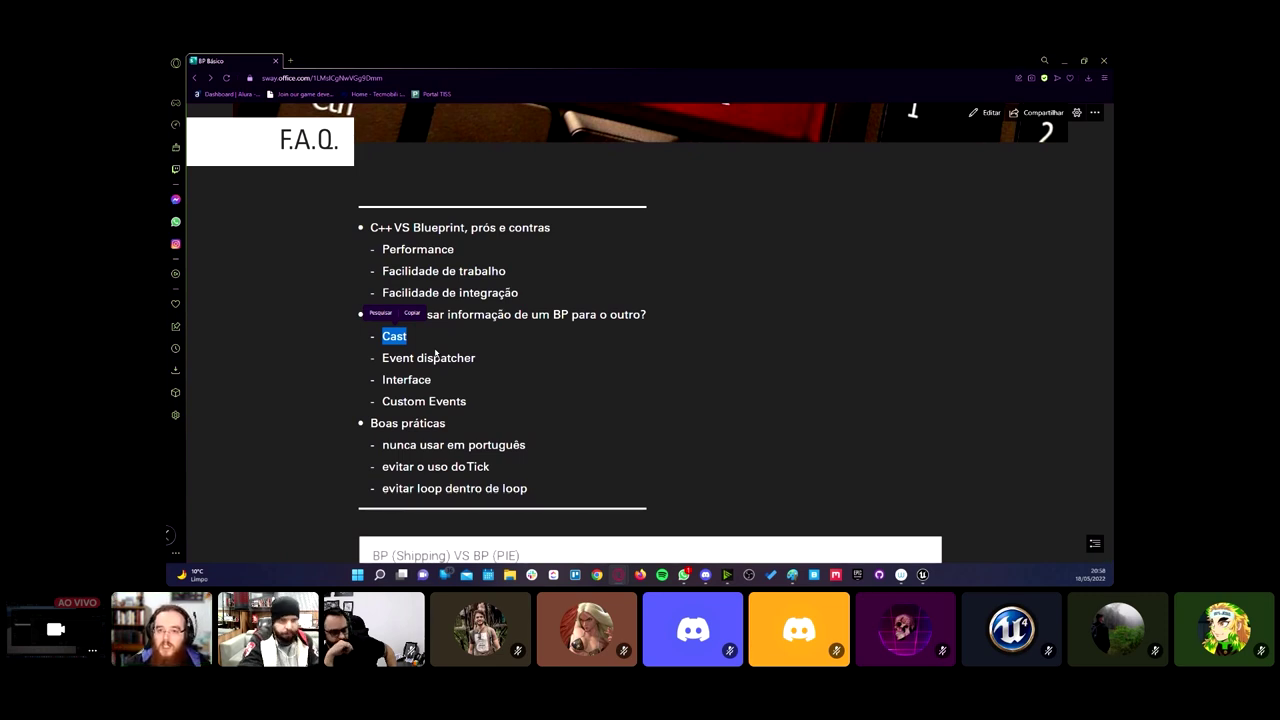
click(434, 352)
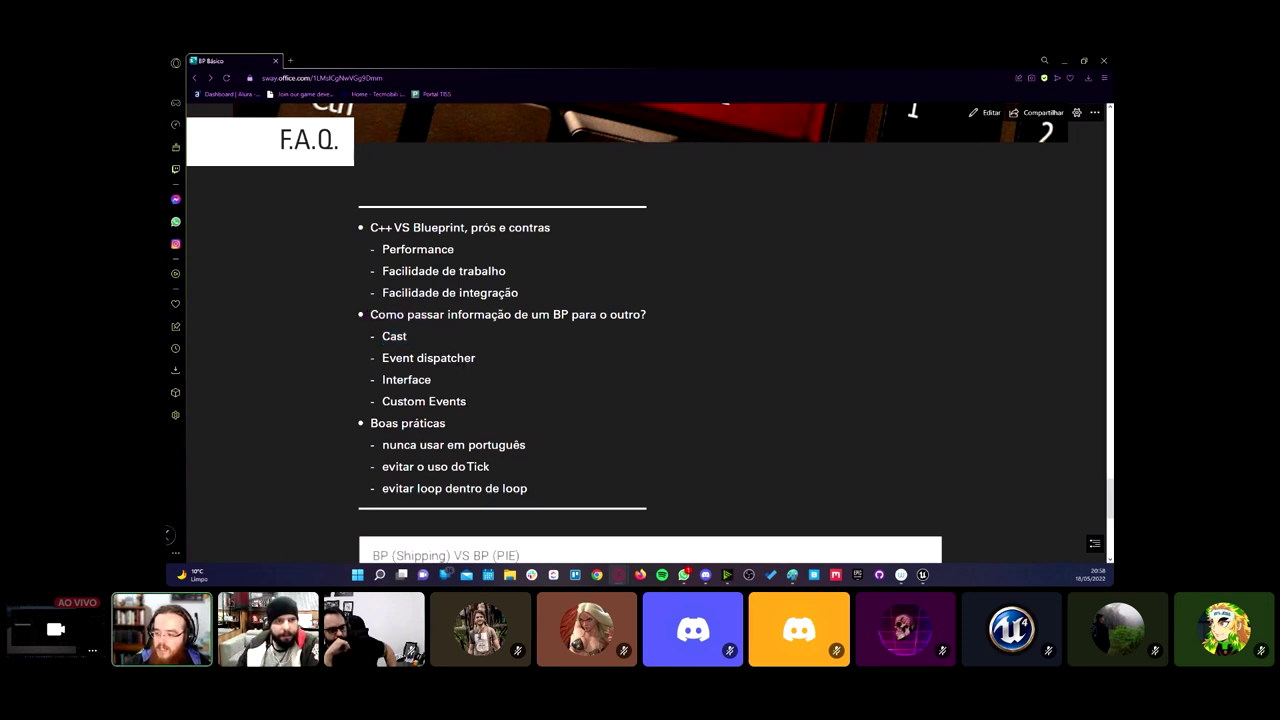
drag(467, 401, 371, 338)
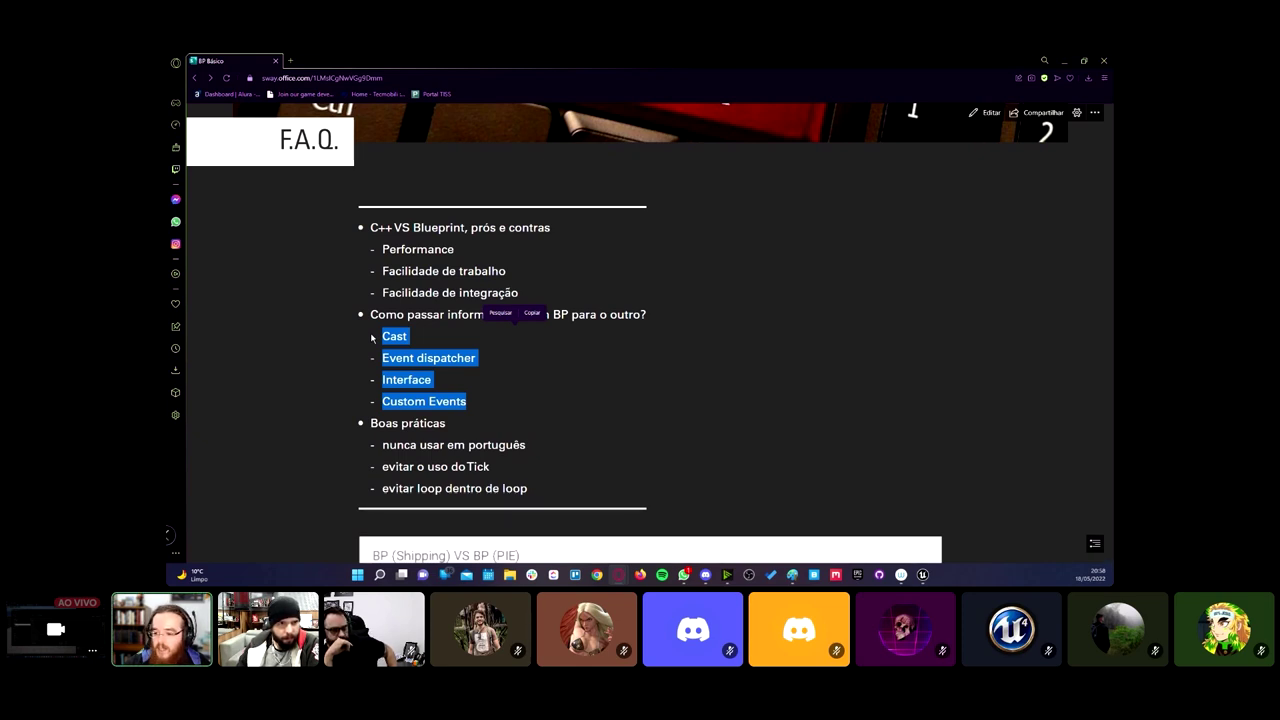
click(508, 367)
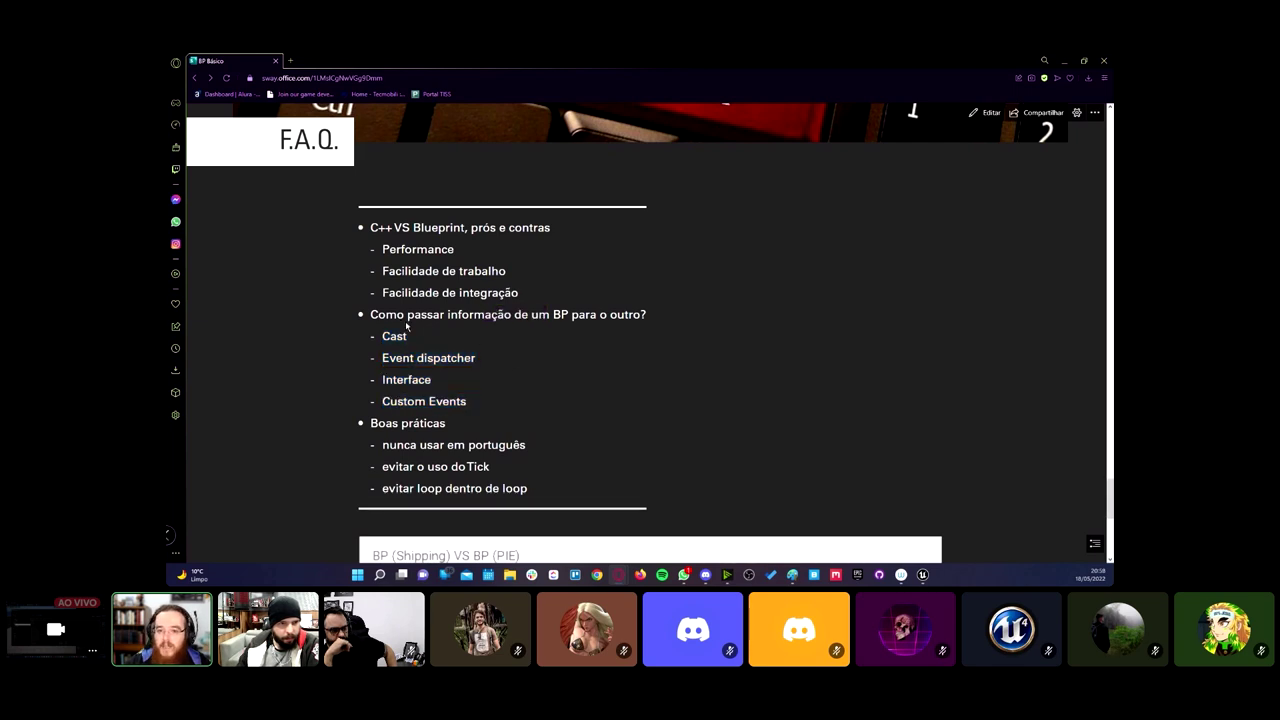
mouse_move(467, 402)
mouse_down()
mouse_move(380, 356)
mouse_move(376, 338)
mouse_up()
click(436, 343)
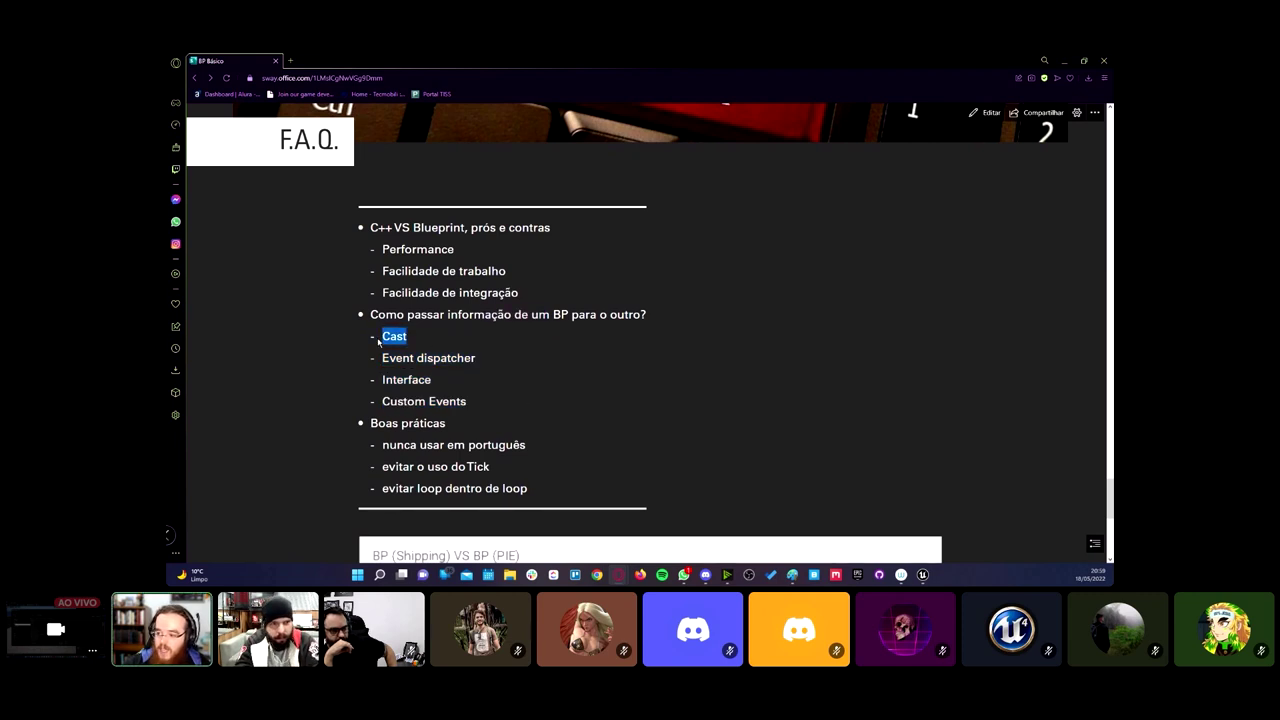
click(432, 375)
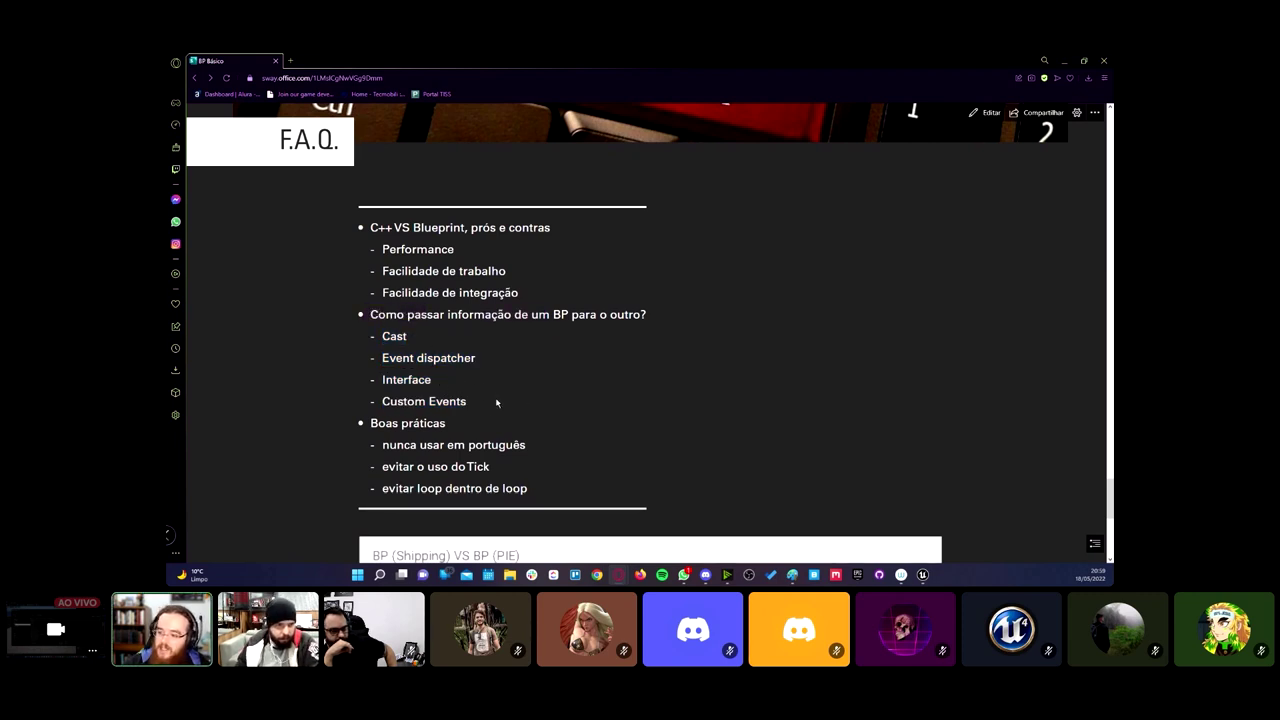
mouse_move(496, 402)
mouse_down()
mouse_move(381, 402)
mouse_move(380, 357)
mouse_up()
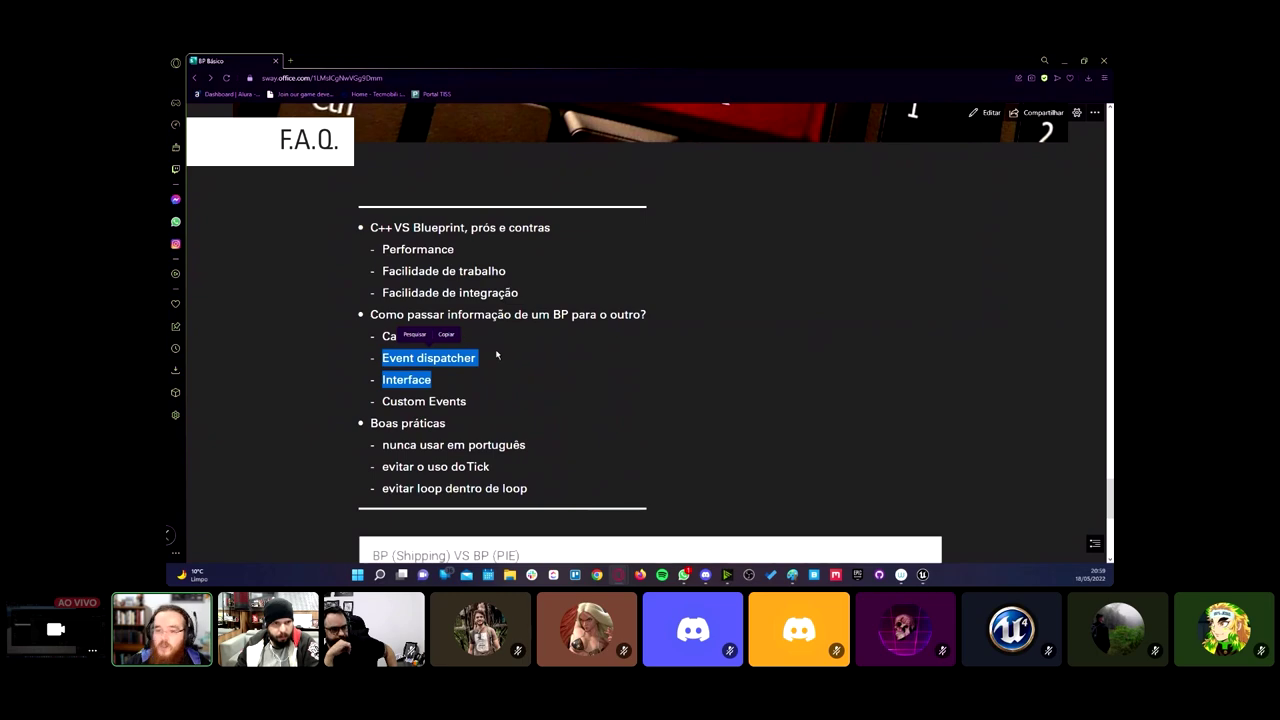
Step: Scroll up to the 'Exemplo 02- BP Actor' section
scroll(520, 355, down, 3)
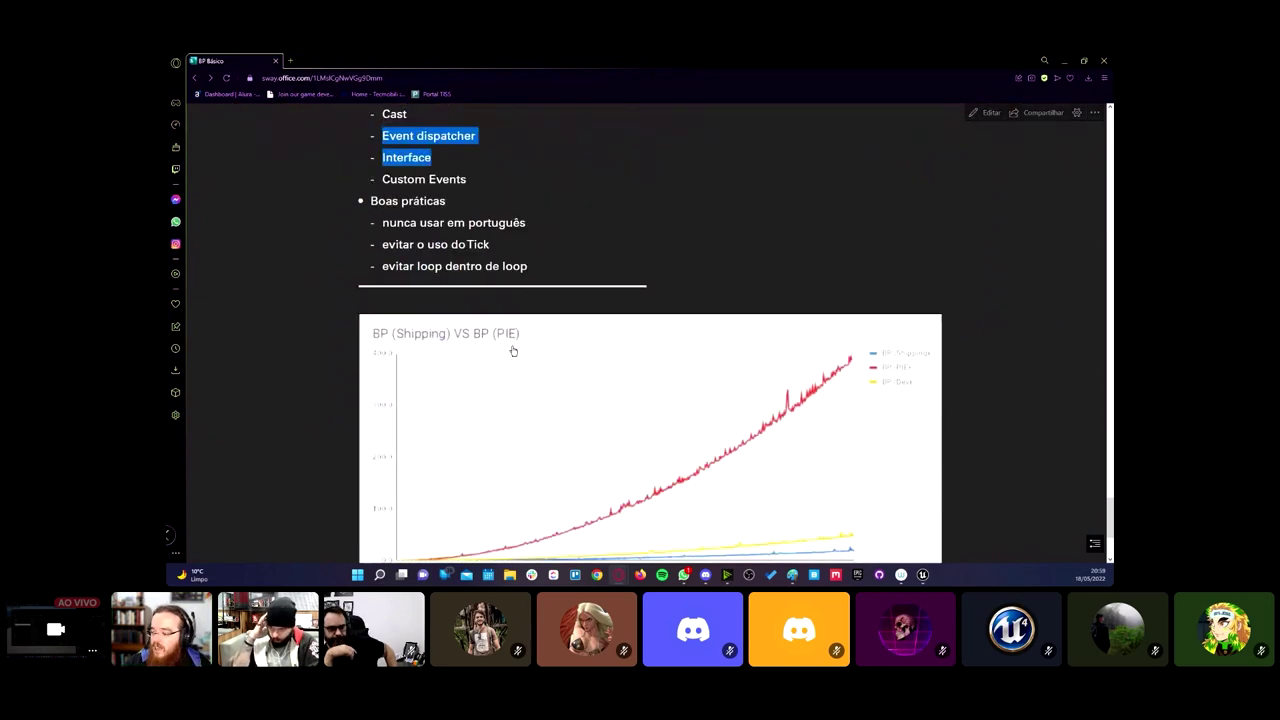
scroll(516, 352, down, 2)
scroll(518, 354, up, 3)
scroll(518, 354, up, 2)
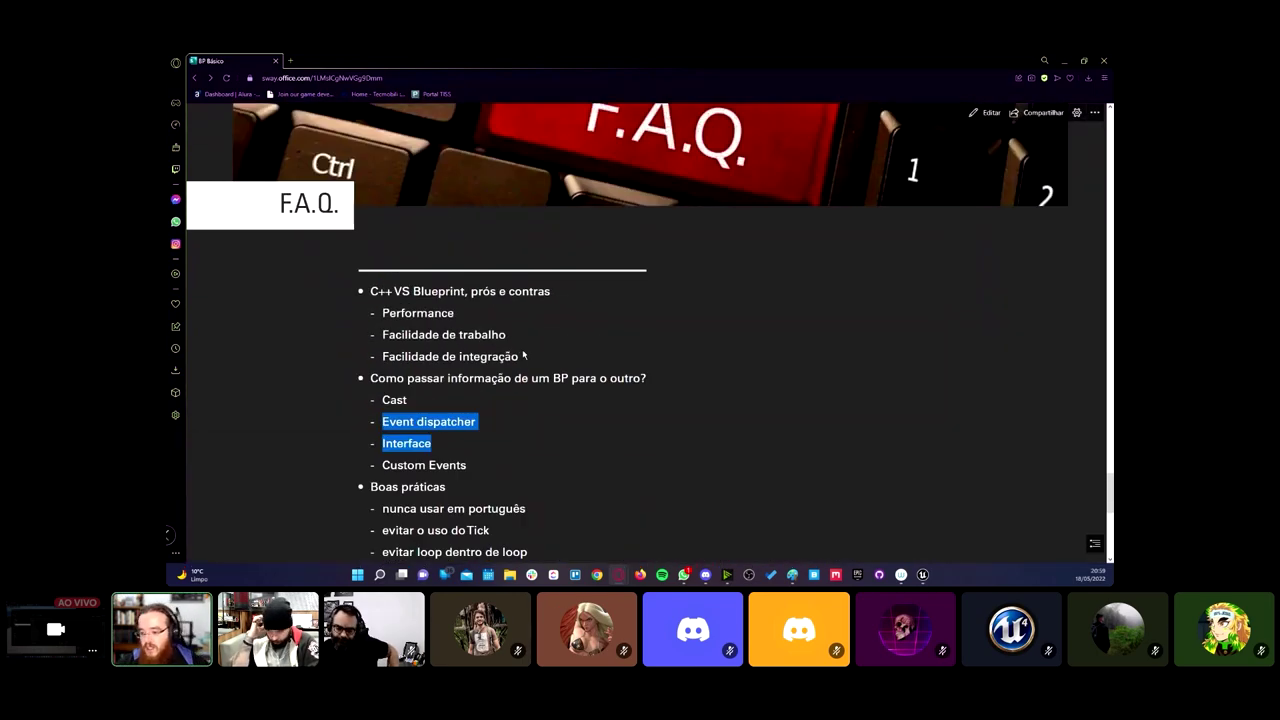
scroll(495, 380, up, 2)
scroll(473, 405, up, 2)
scroll(477, 417, up, 1)
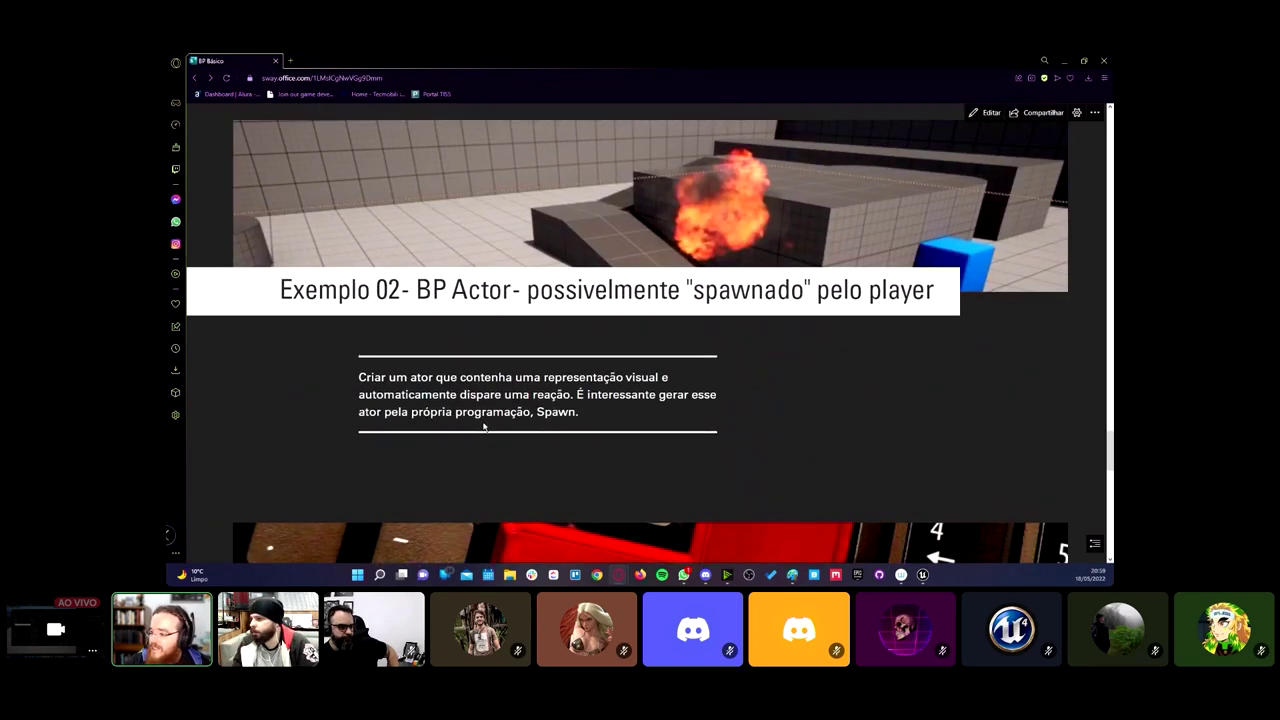
scroll(483, 426, up, 3)
scroll(486, 437, up, 2)
scroll(340, 402, down, 3)
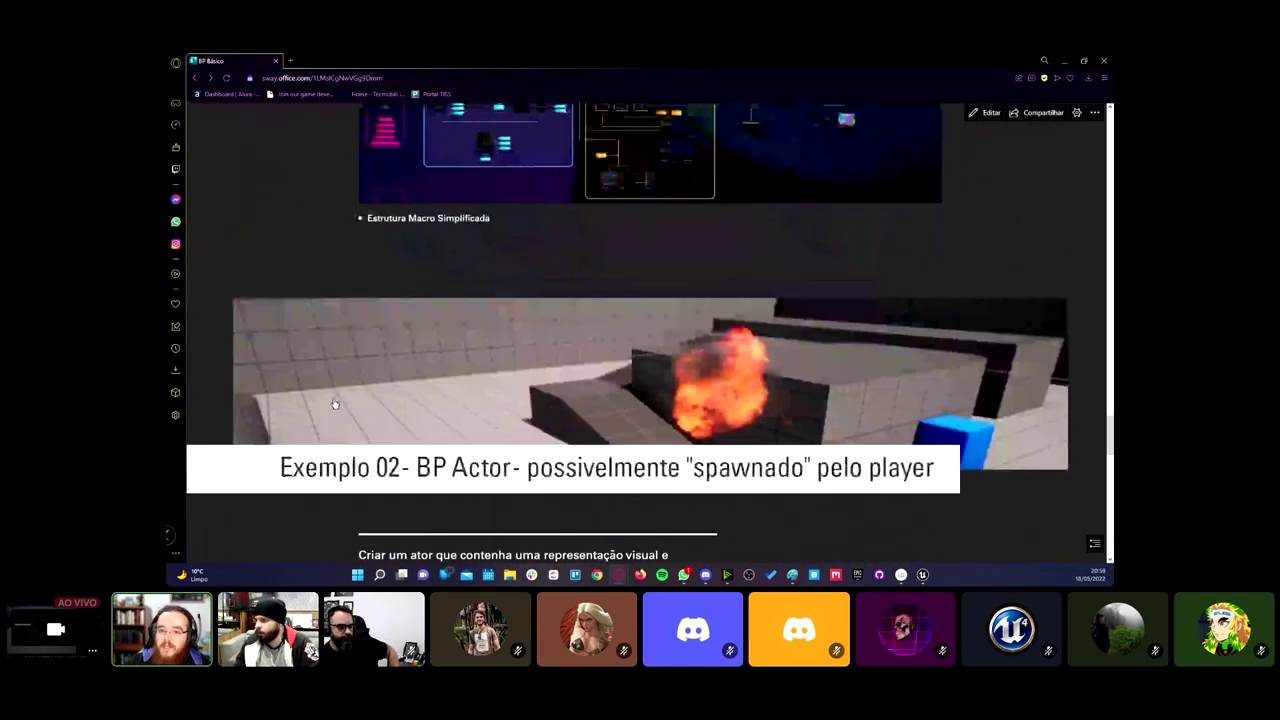
scroll(346, 403, down, 2)
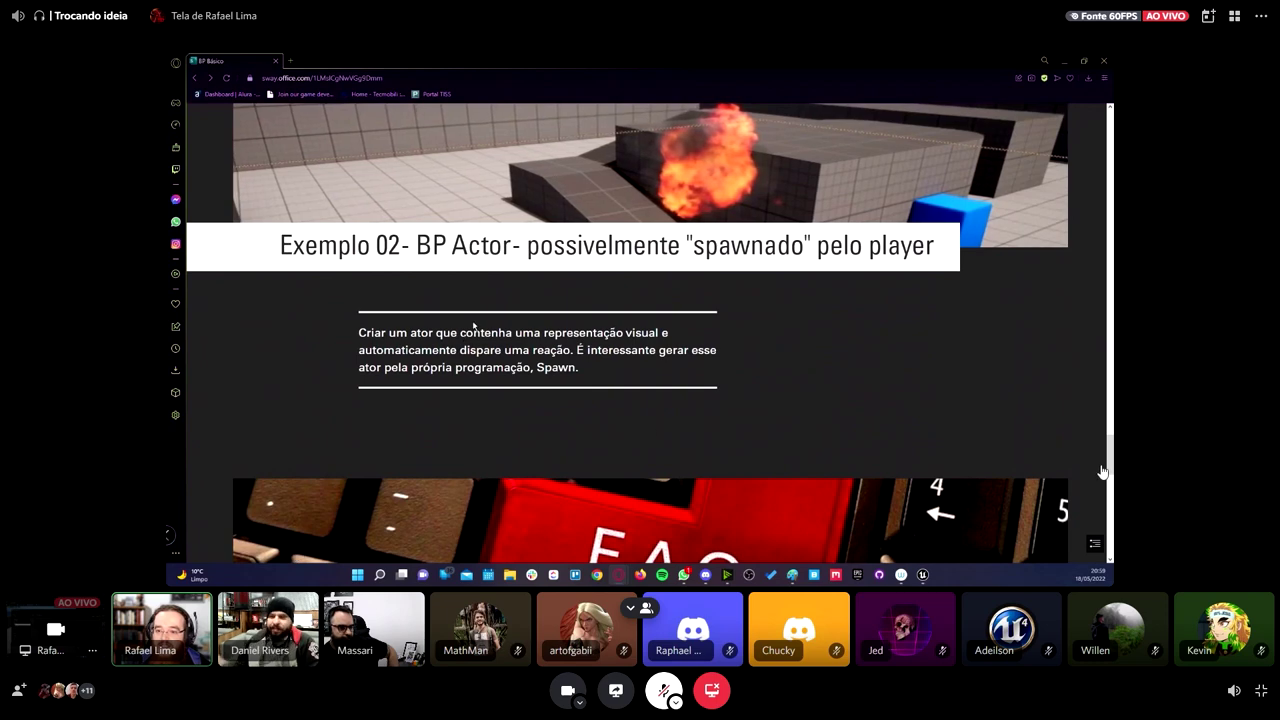
Step: Switch the 'Trocando ideia' call to a grid of all participants' tiles
click(1054, 400)
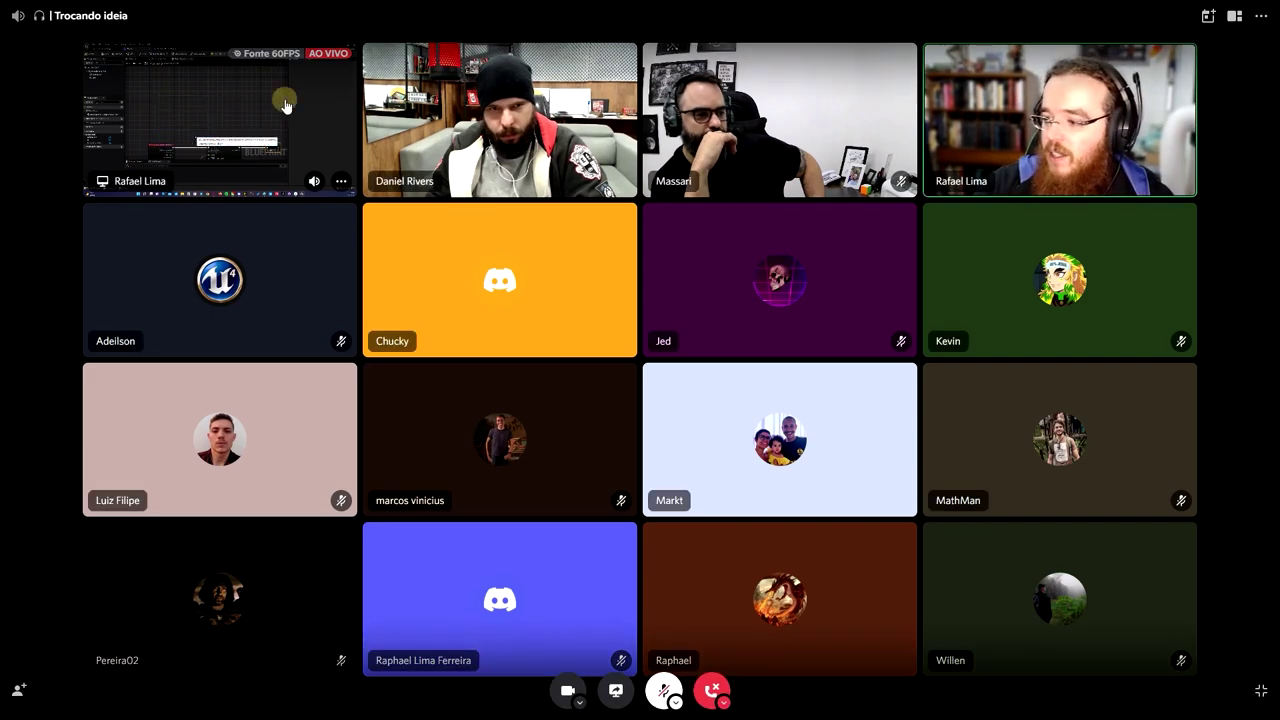
Step: Focus the Discord call back on the Unreal Blueprint screen share
click(220, 120)
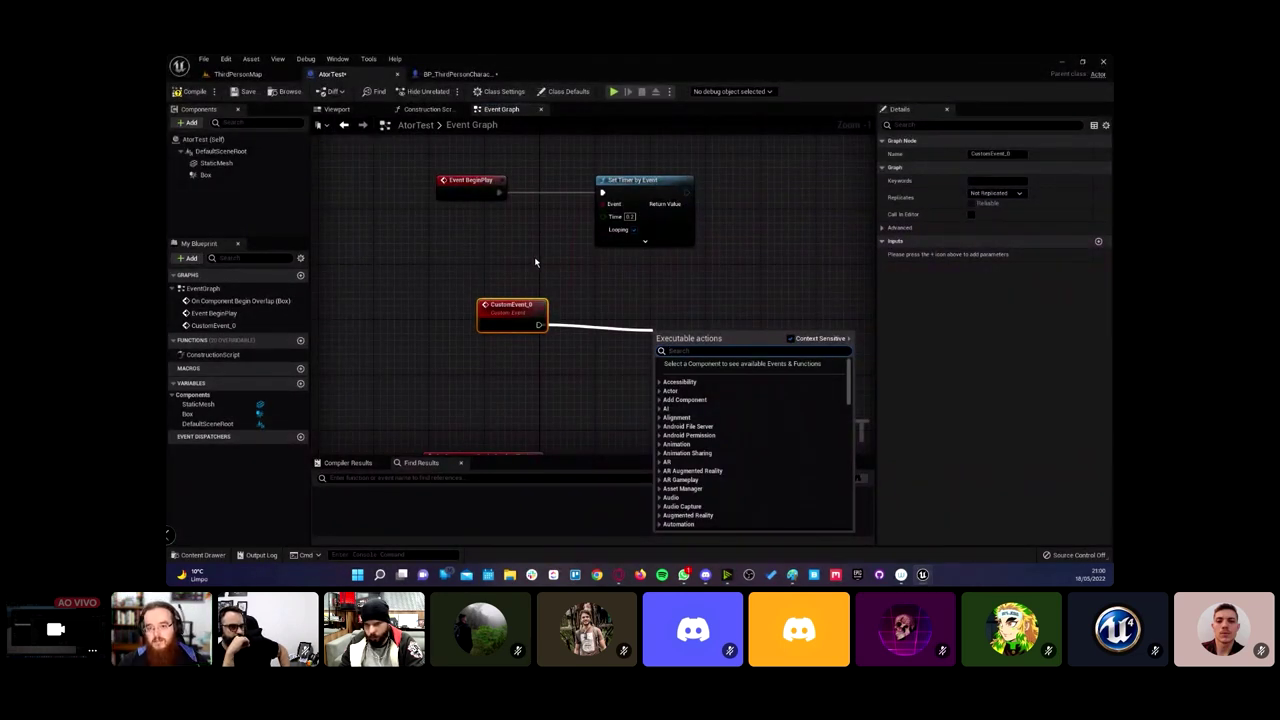
Step: Dismiss the Executable actions menu and pan the Event Graph to frame the timer nodes
click(491, 238)
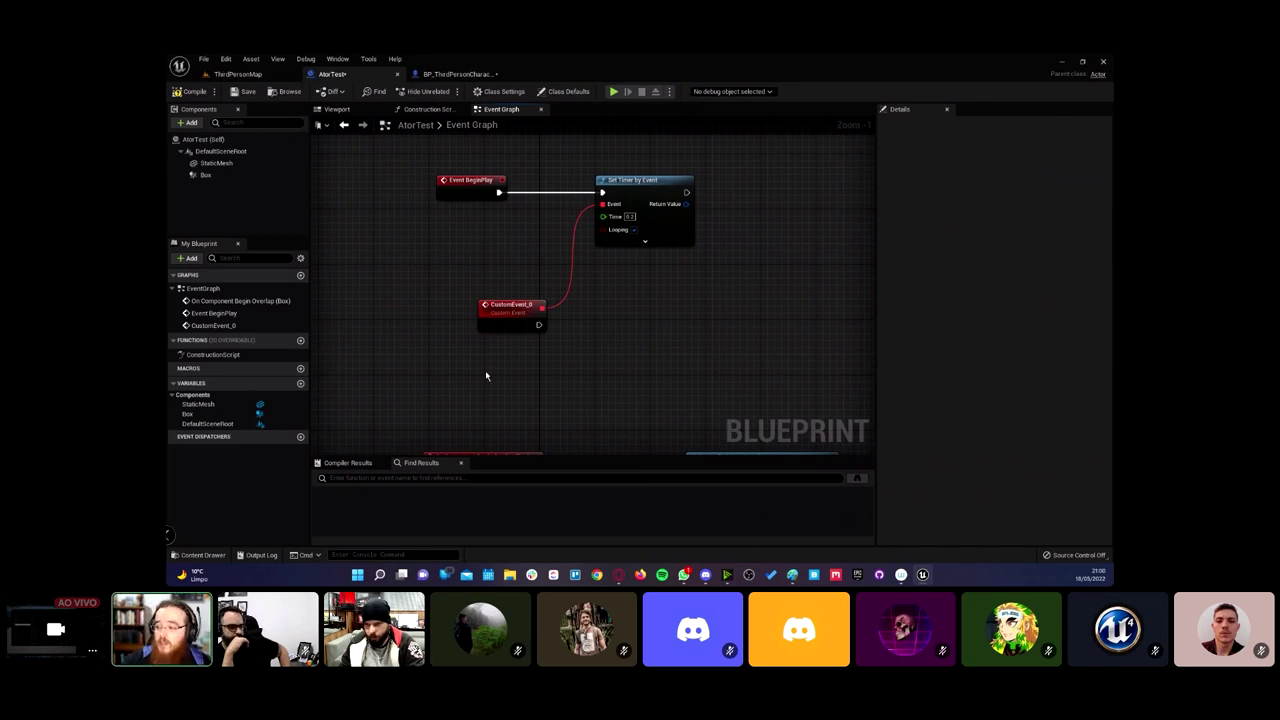
right_drag(517, 228, 487, 231)
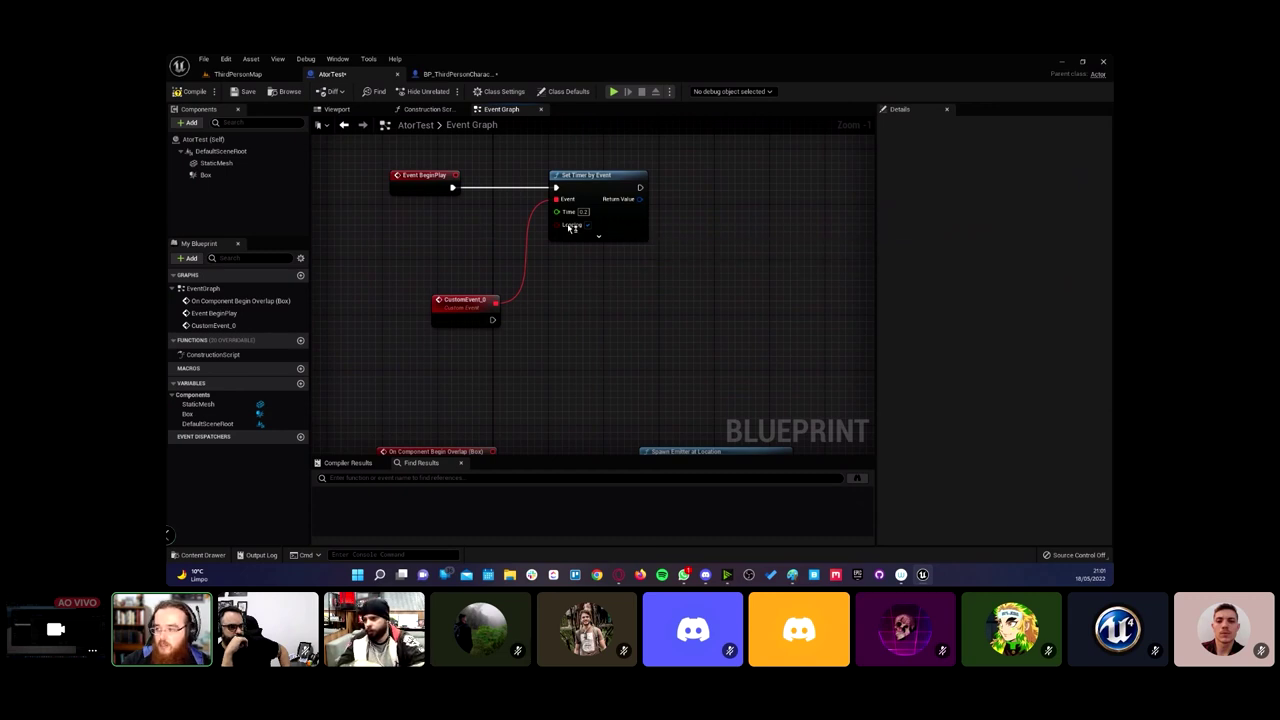
mouse_move(510, 307)
right_down()
mouse_move(547, 342)
mouse_move(530, 255)
right_up()
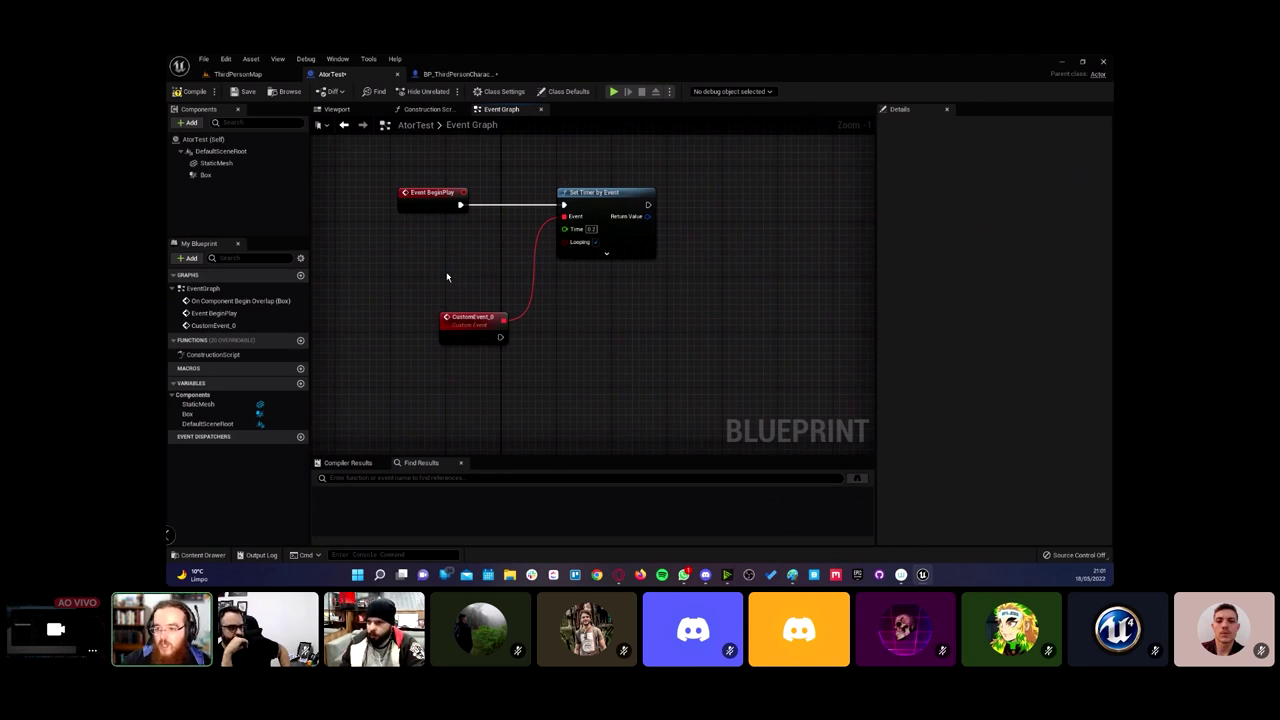
mouse_move(446, 271)
right_down()
mouse_move(502, 260)
mouse_move(473, 229)
right_up()
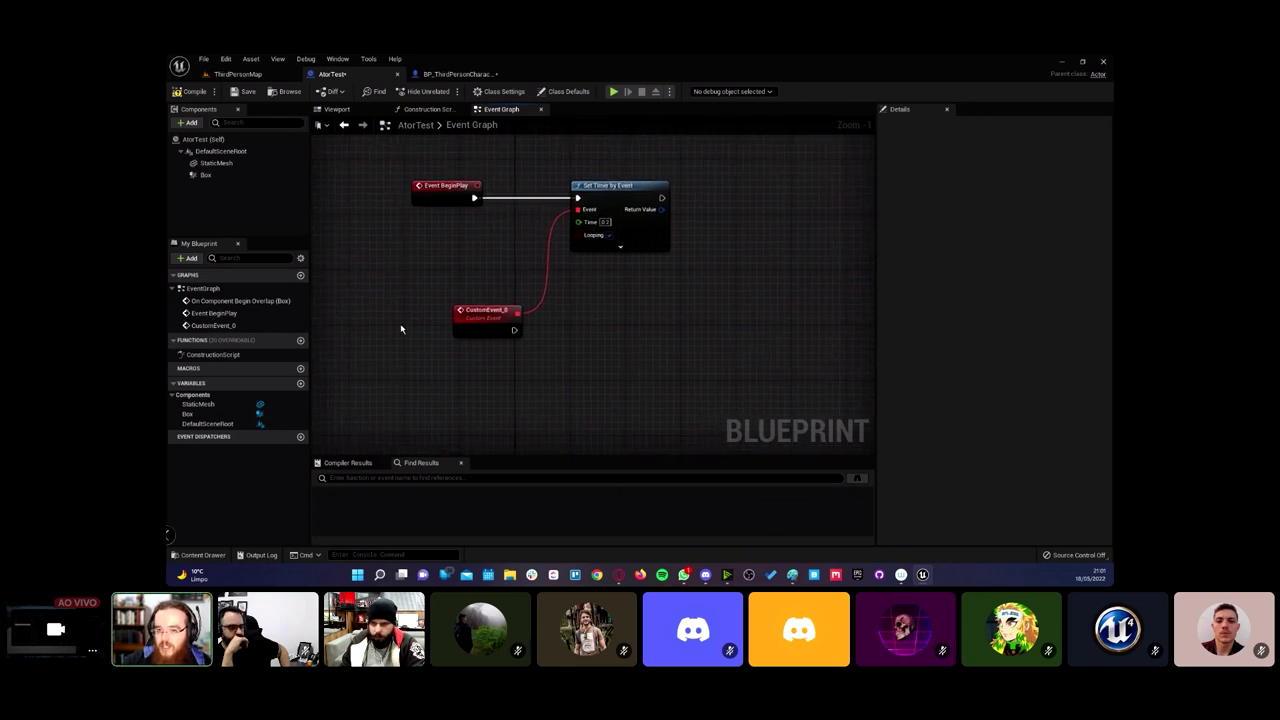
right_drag(418, 263, 486, 271)
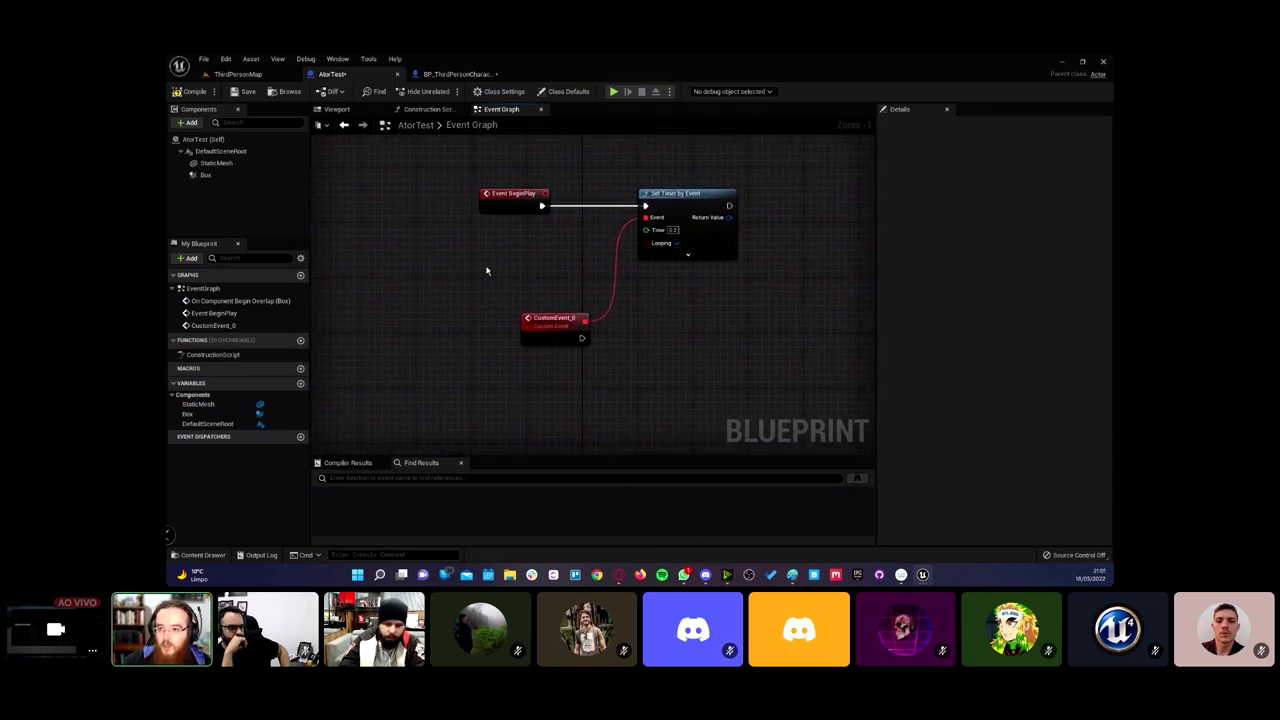
Step: In Paint, draw a red horizontal divider with a small red box below it
key(alt+Tab)
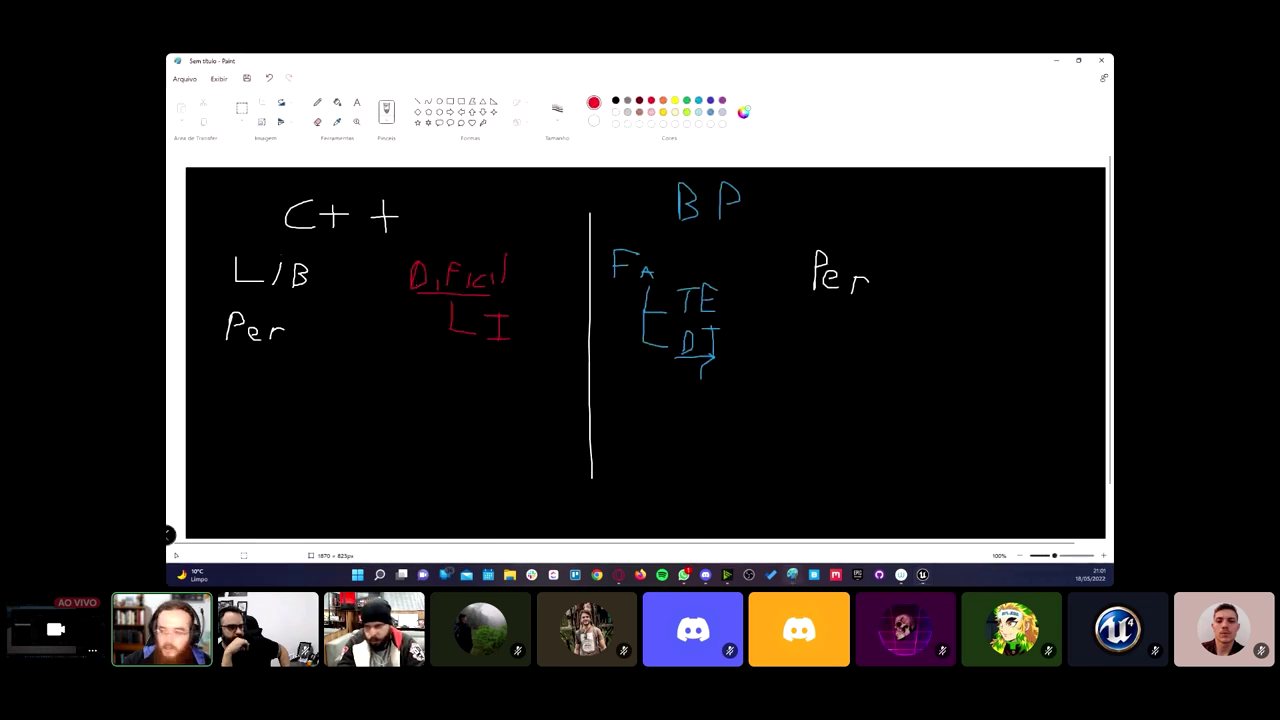
drag(216, 375, 1072, 369)
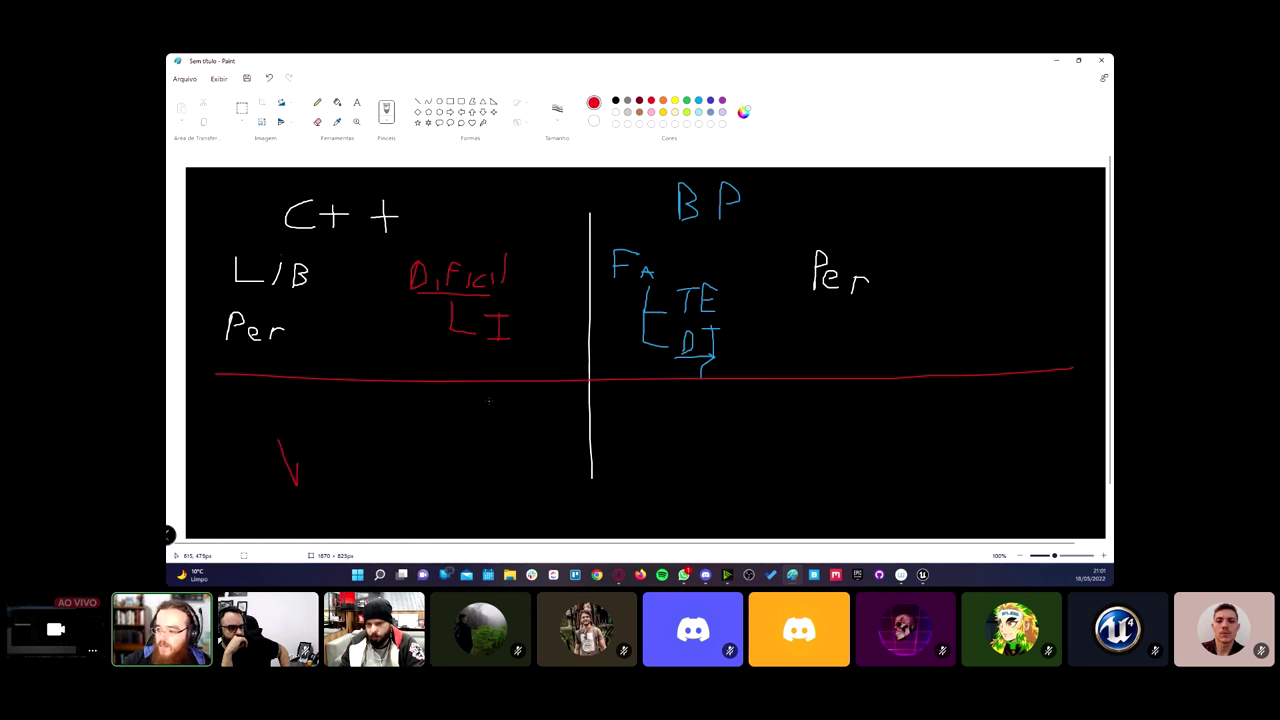
mouse_move(486, 399)
mouse_down()
mouse_move(552, 428)
mouse_move(525, 422)
mouse_up()
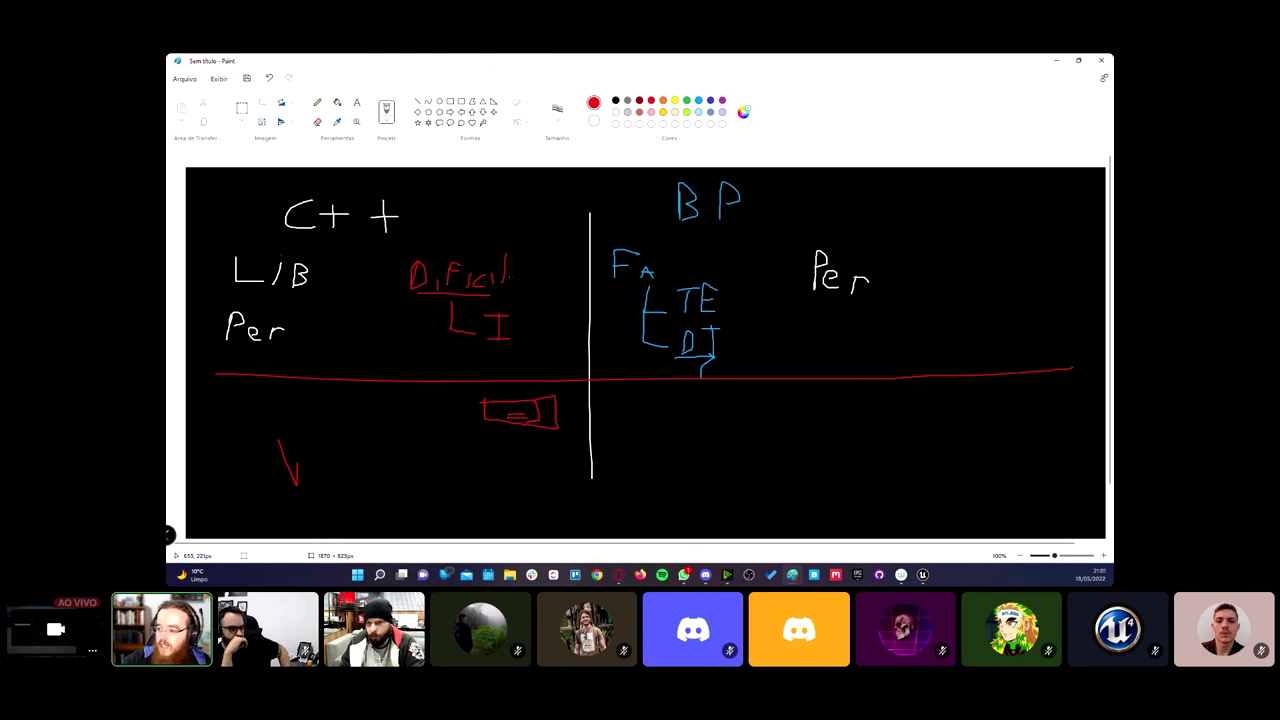
Step: Switch to orange and draw a line from the red D toward the box, undoing a stray stroke
click(662, 102)
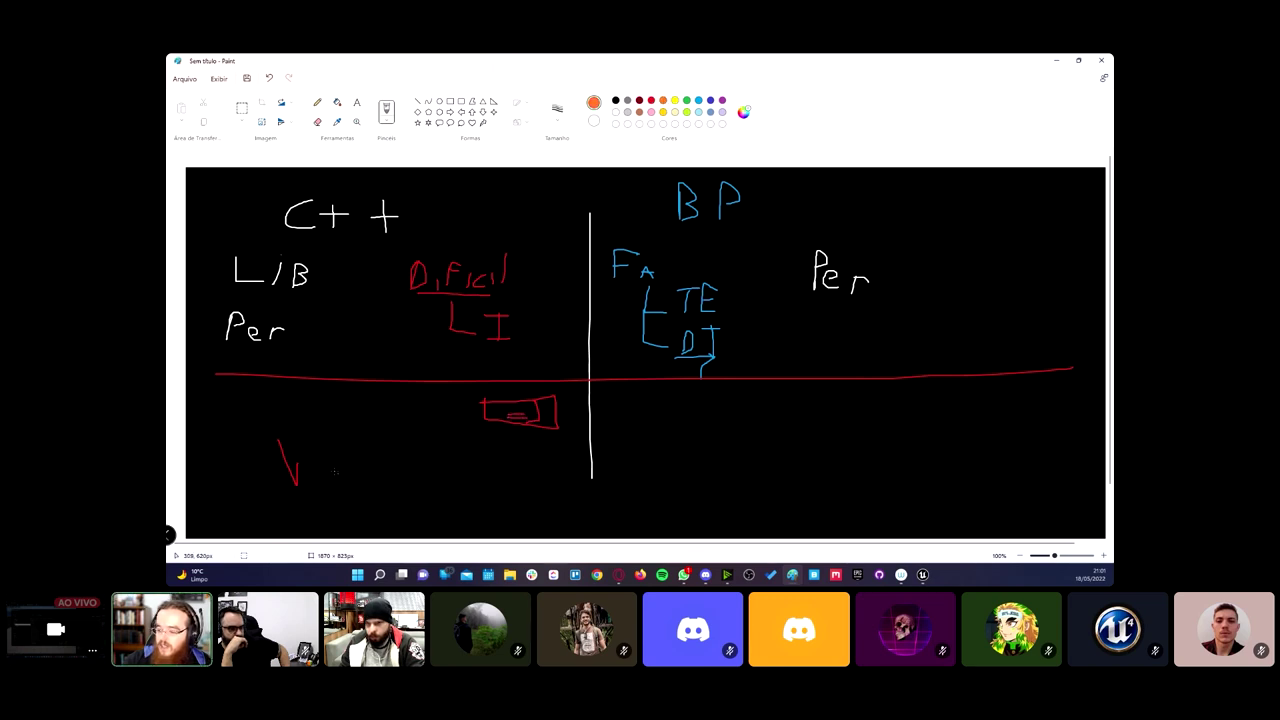
drag(316, 474, 456, 426)
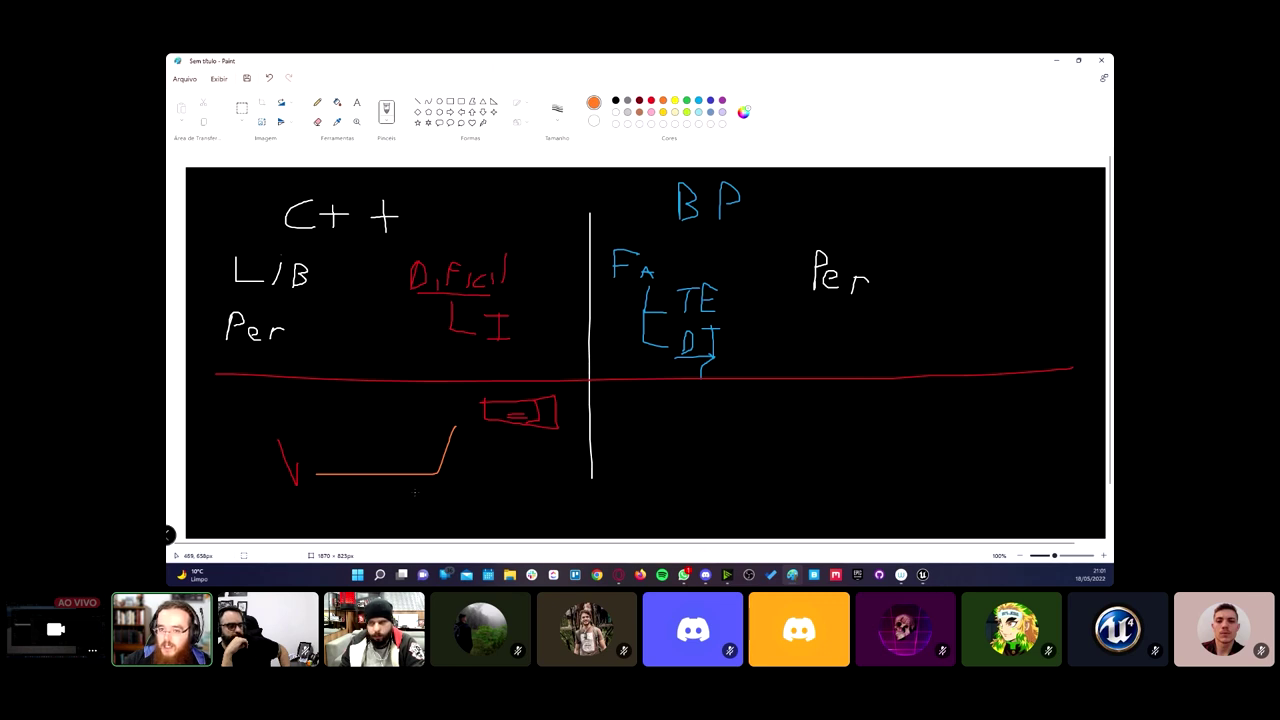
key(ctrl+z)
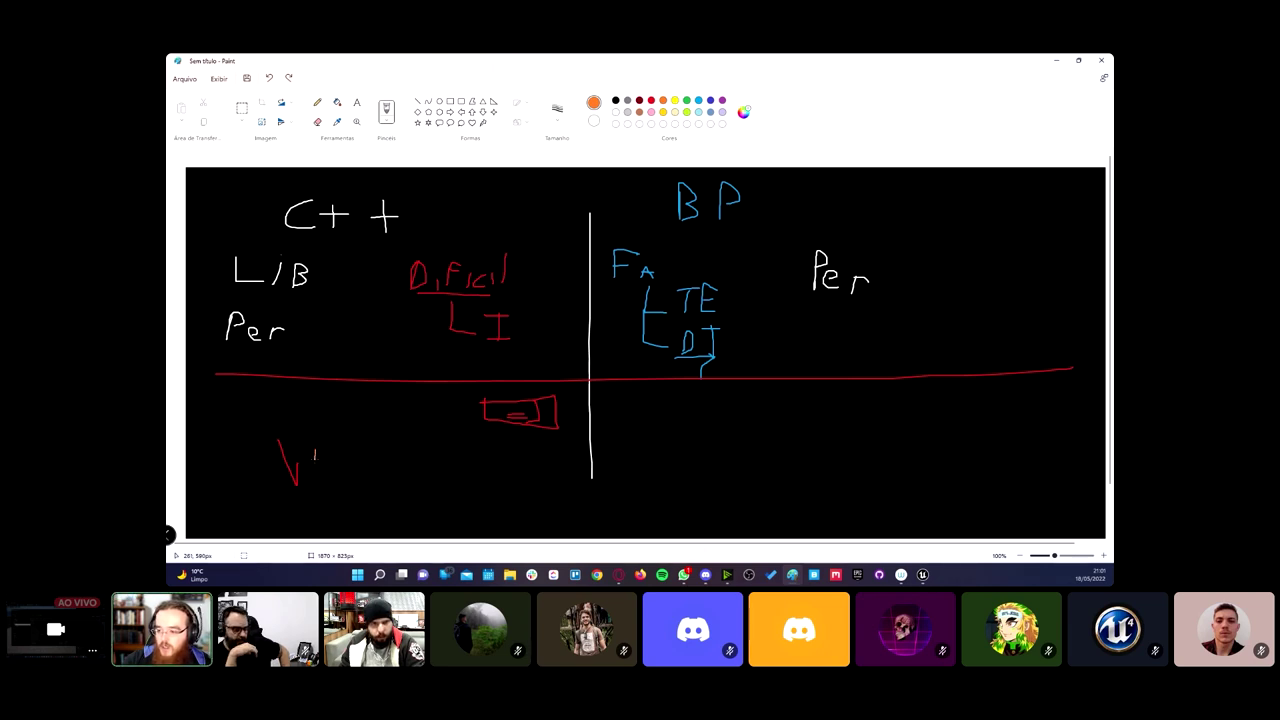
drag(338, 452, 476, 443)
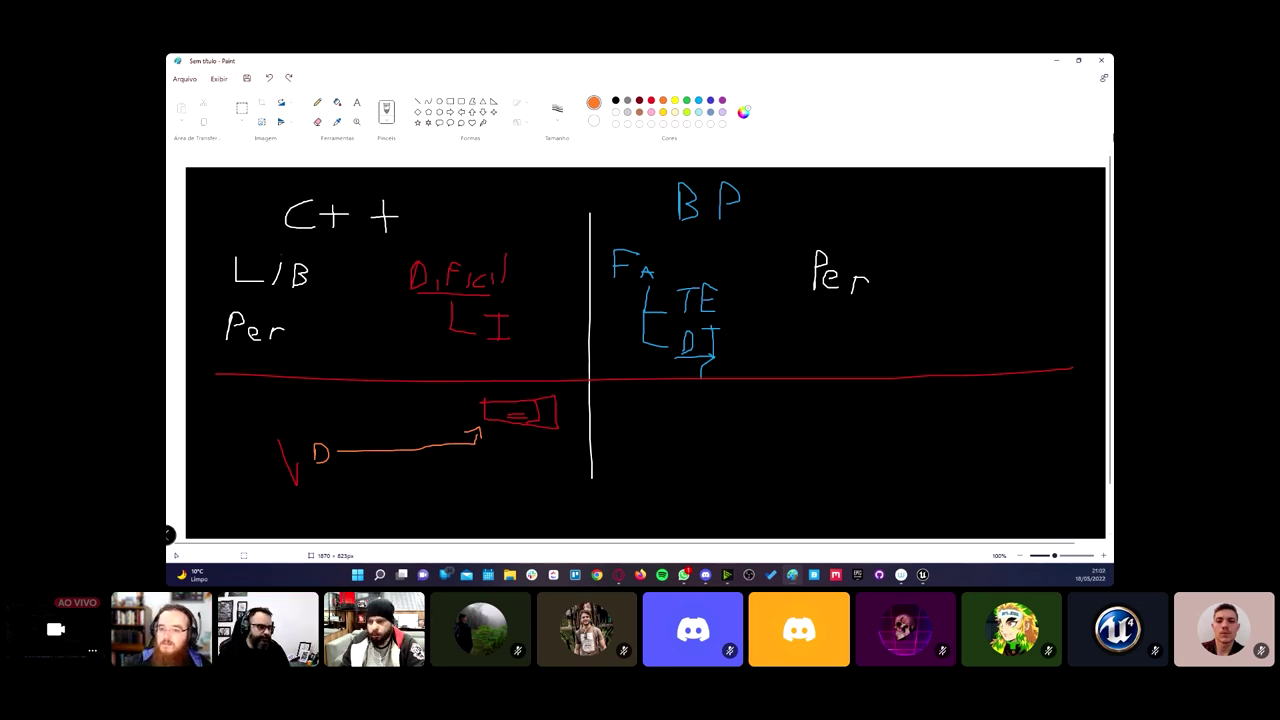
Step: Back in Unreal, delete the BeginPlay, timer and CustomEvent_0 nodes from AtorTest's Event Graph and save
click(1055, 62)
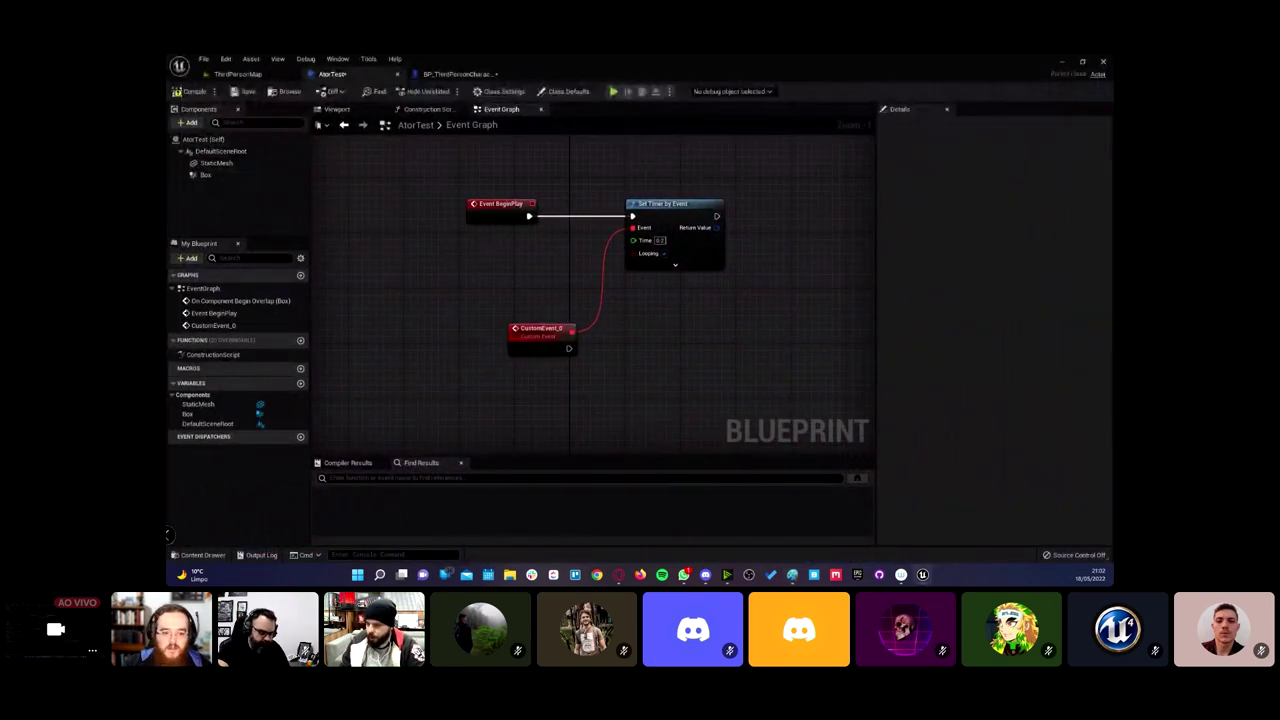
right_drag(492, 278, 457, 268)
drag(400, 158, 655, 370)
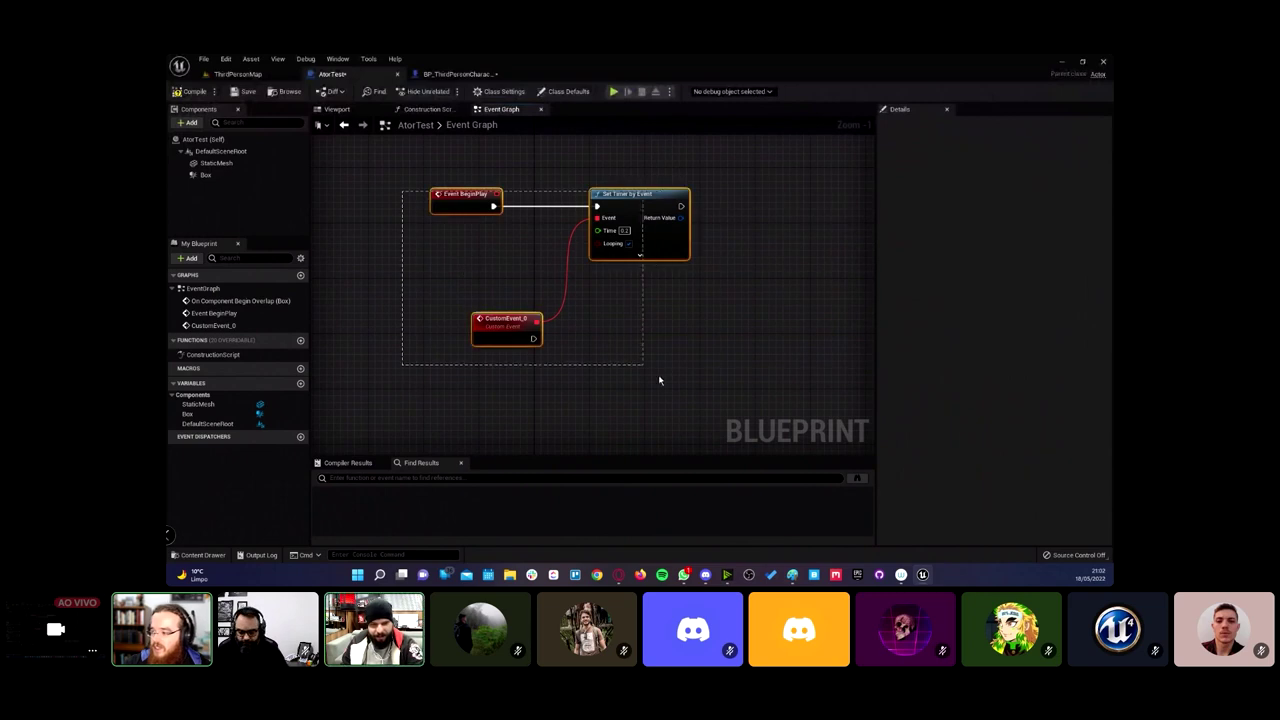
key(Delete)
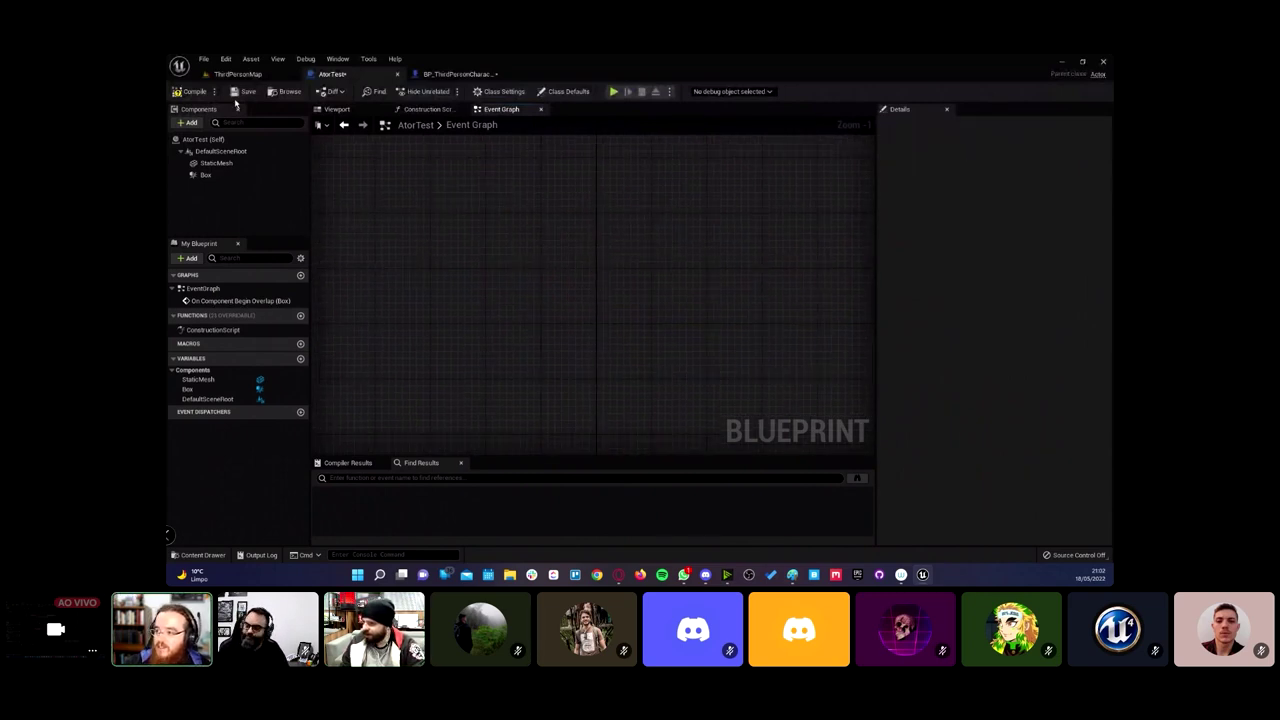
click(245, 97)
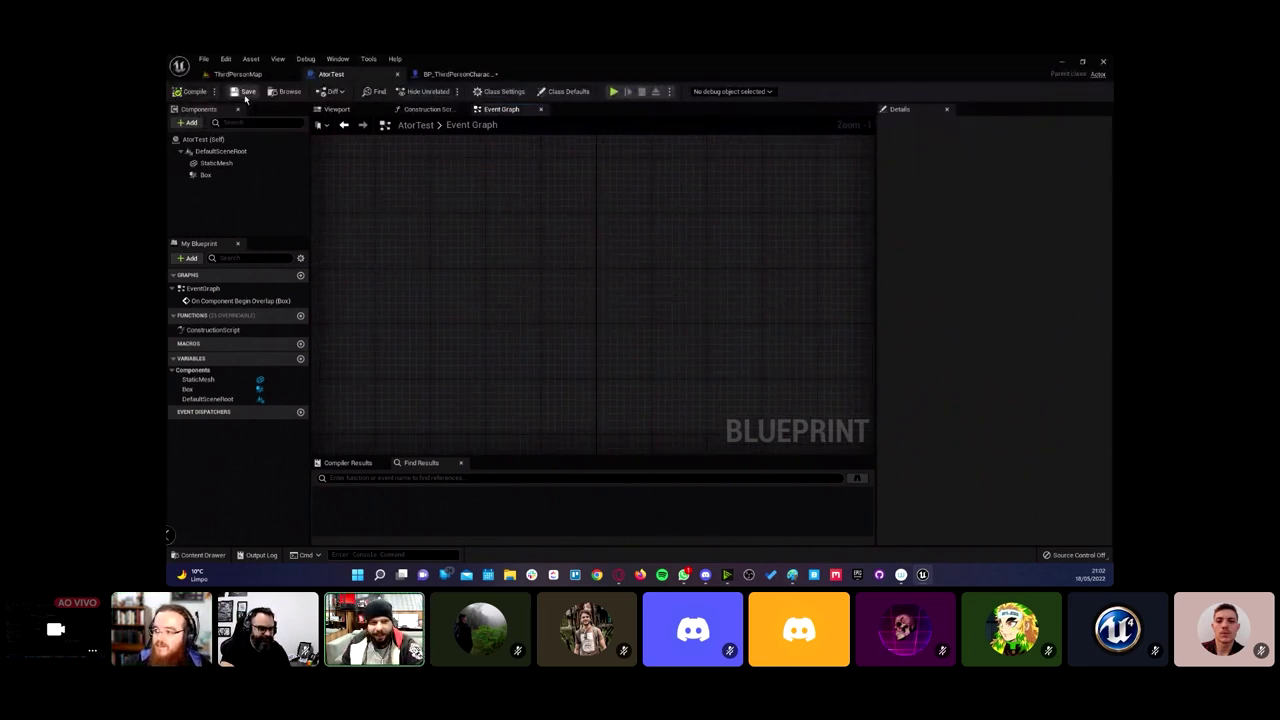
Step: Save the BP_ThirdPersonCharacter blueprint from its tab and switch back to the Paint window
click(455, 74)
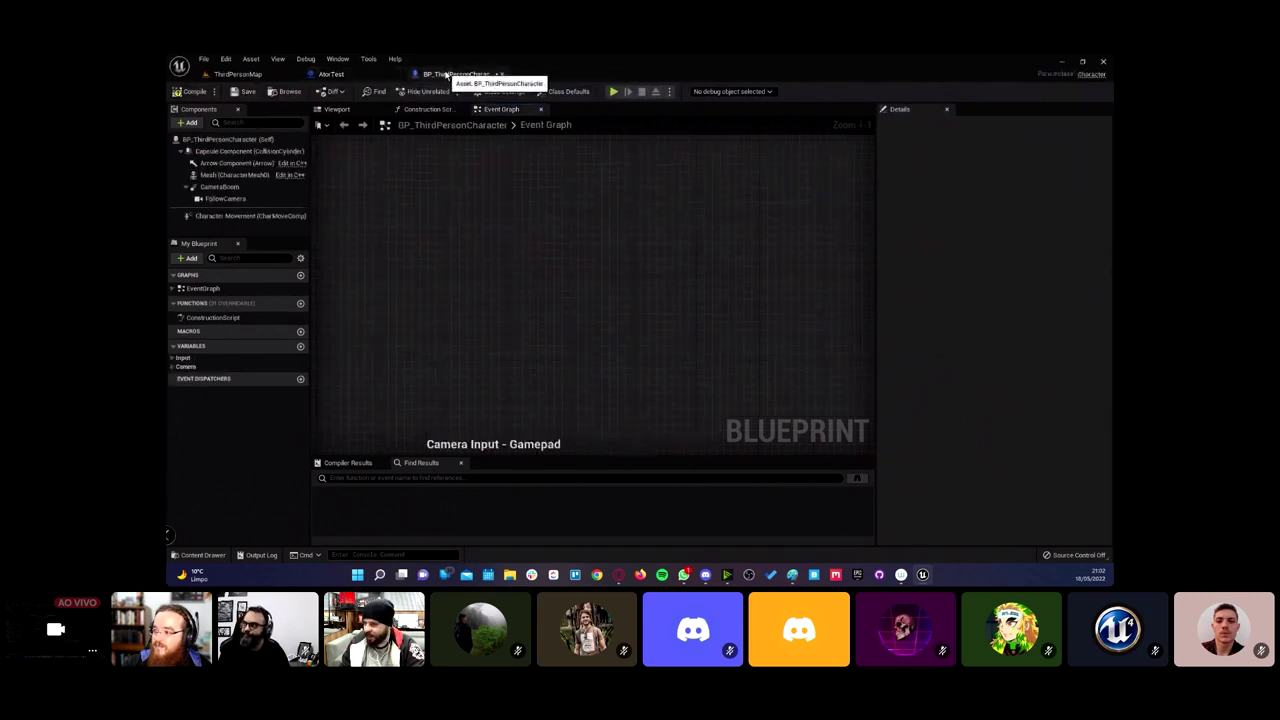
click(245, 95)
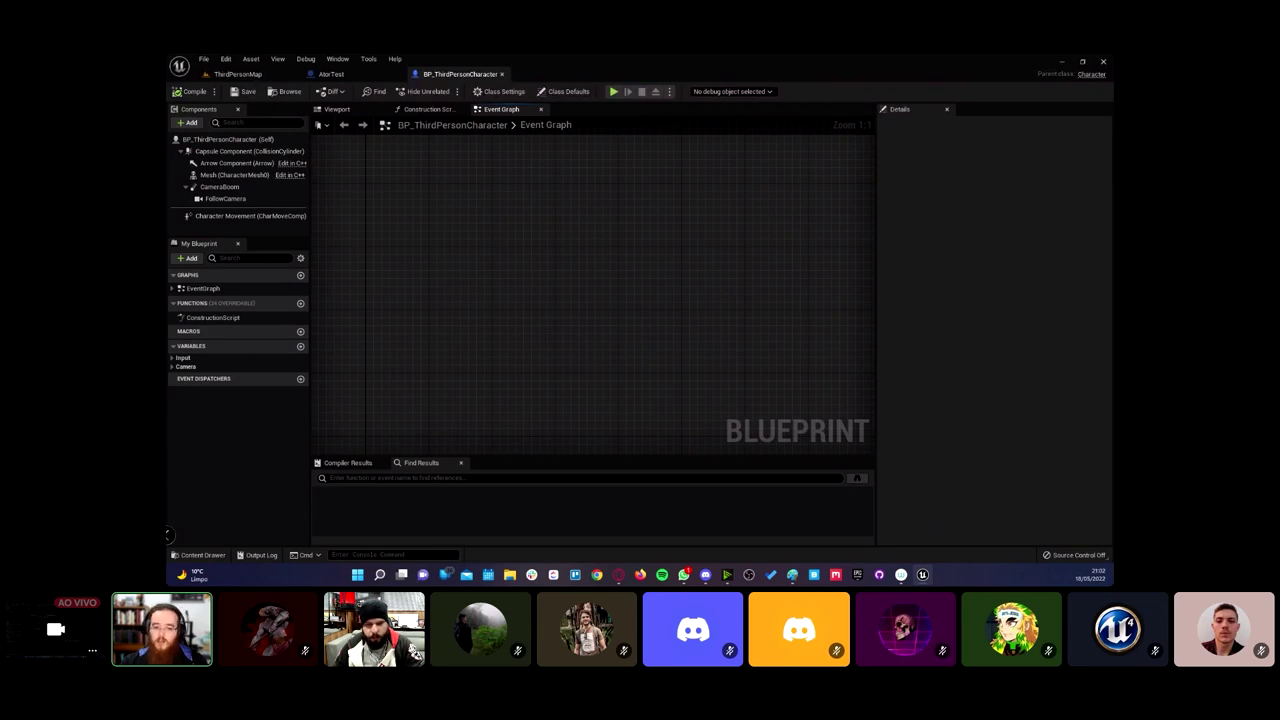
key(alt+Tab)
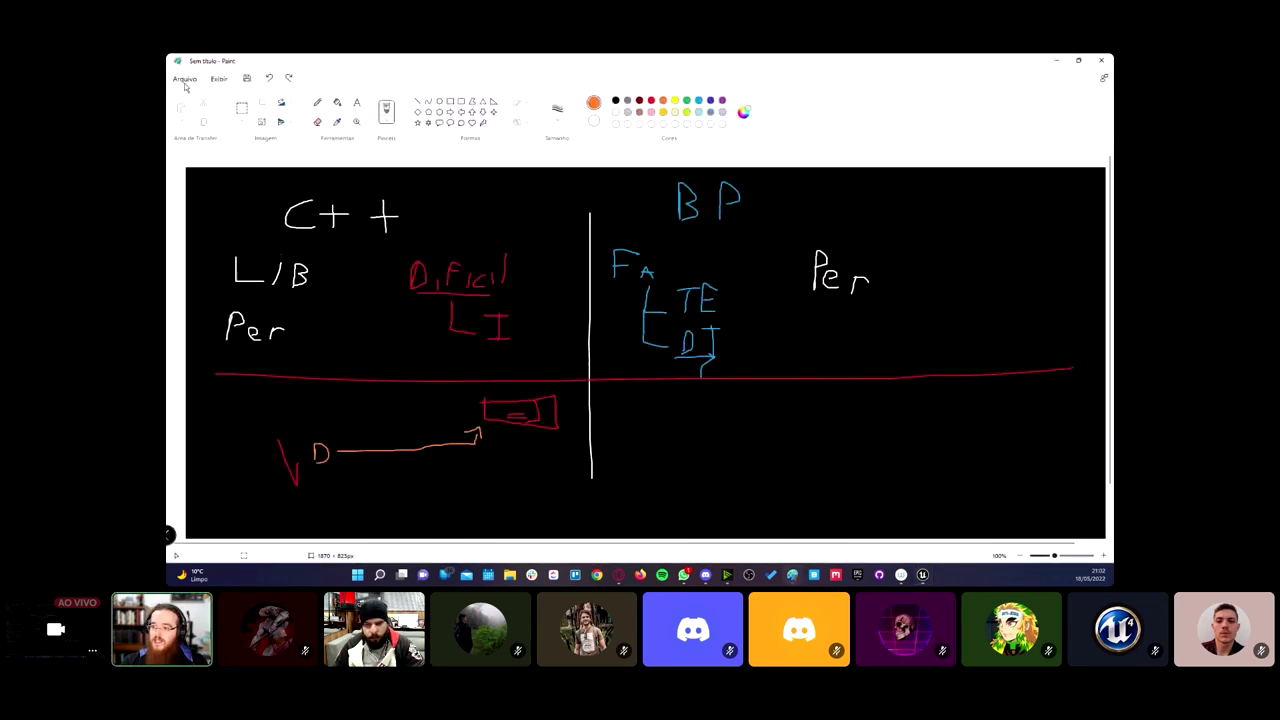
Step: Start a new image without saving the old drawing and fill the canvas black
click(186, 80)
click(205, 100)
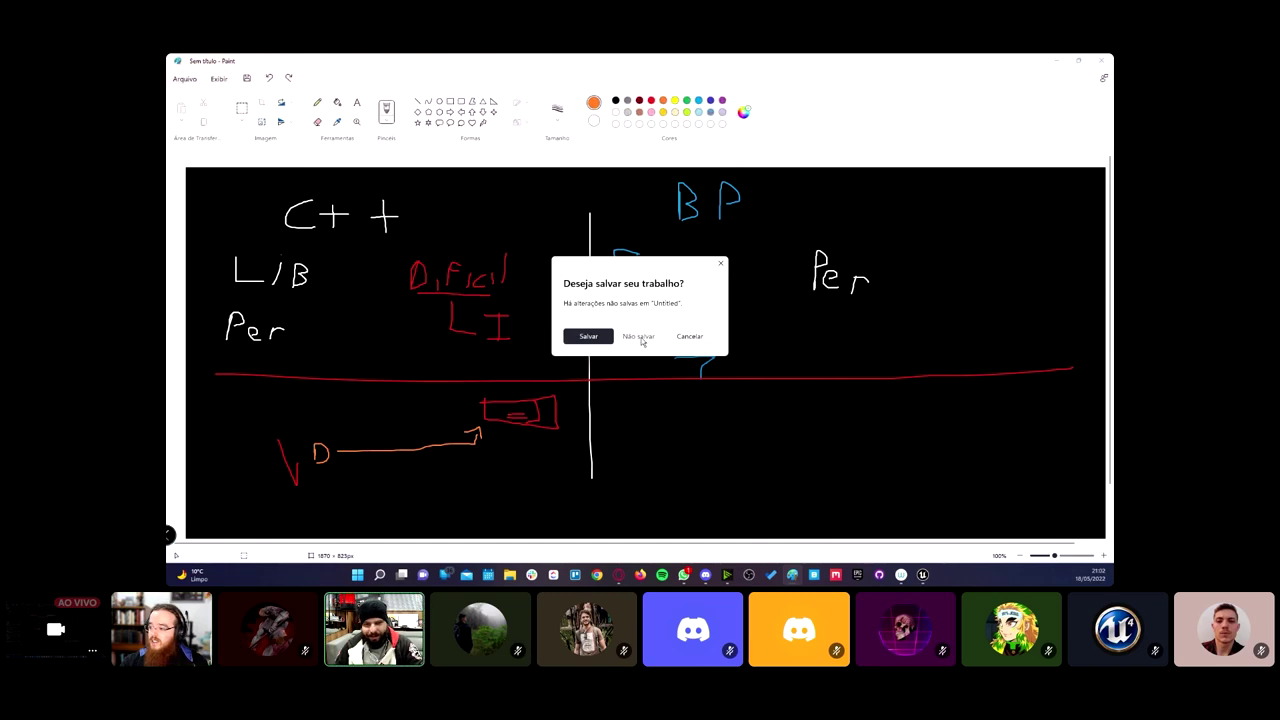
click(637, 338)
click(337, 102)
click(445, 190)
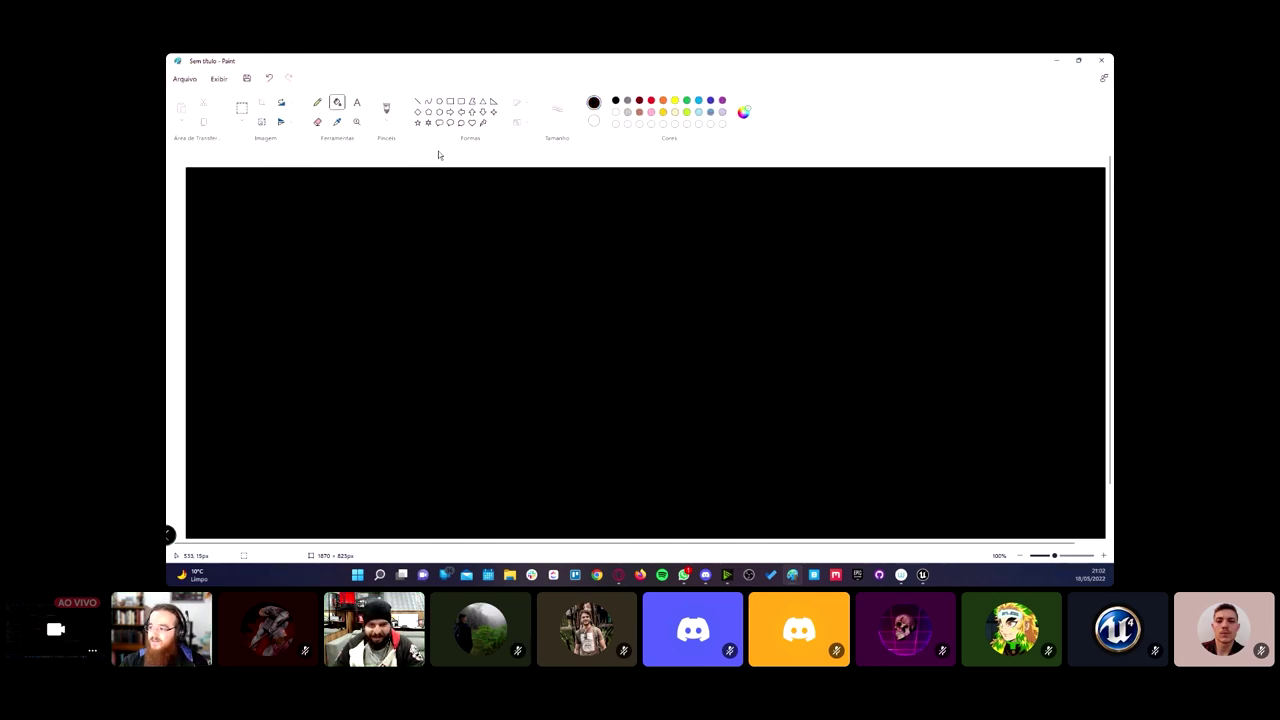
Step: Draw two white boxes side by side on the black canvas with the brush
click(386, 110)
click(615, 112)
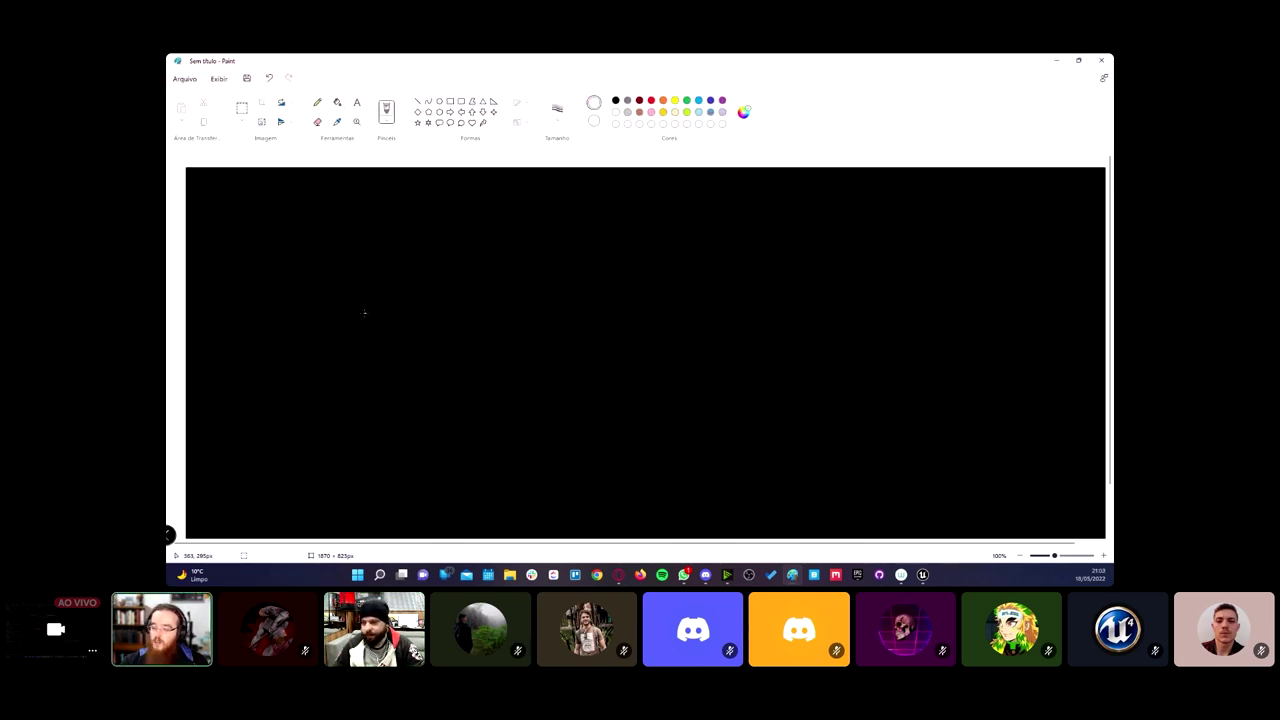
drag(311, 245, 321, 242)
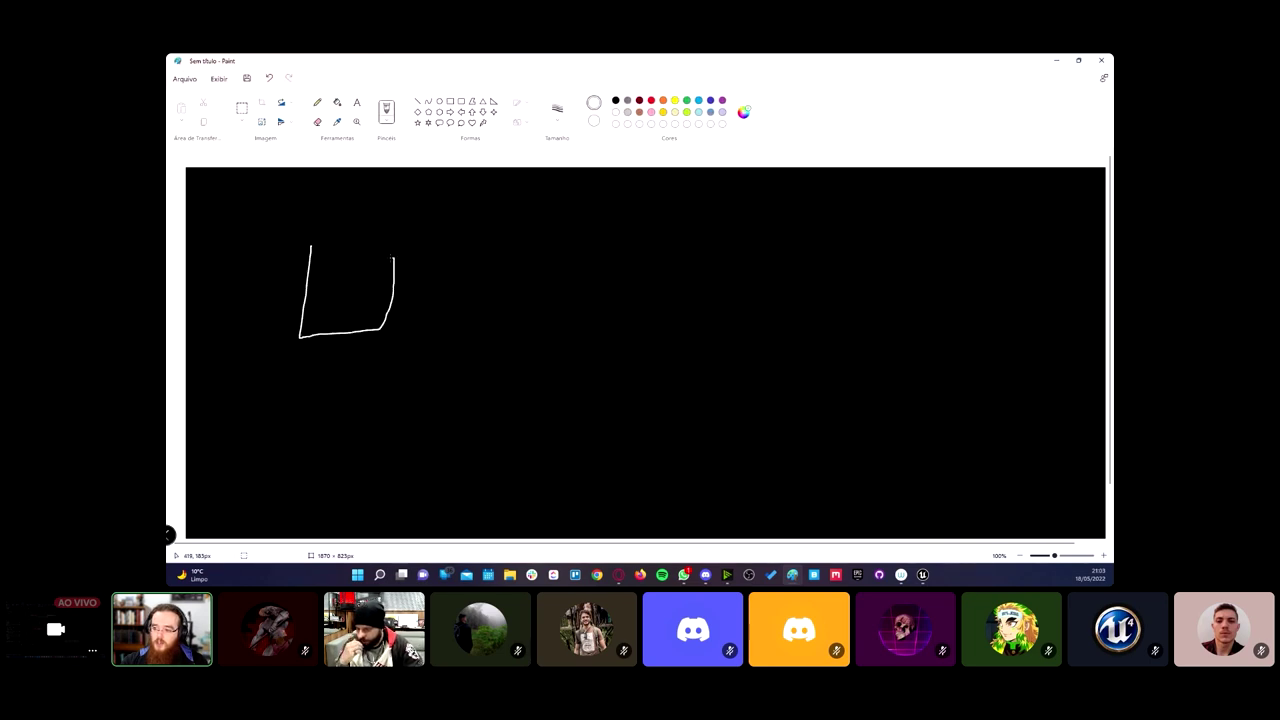
drag(594, 268, 596, 272)
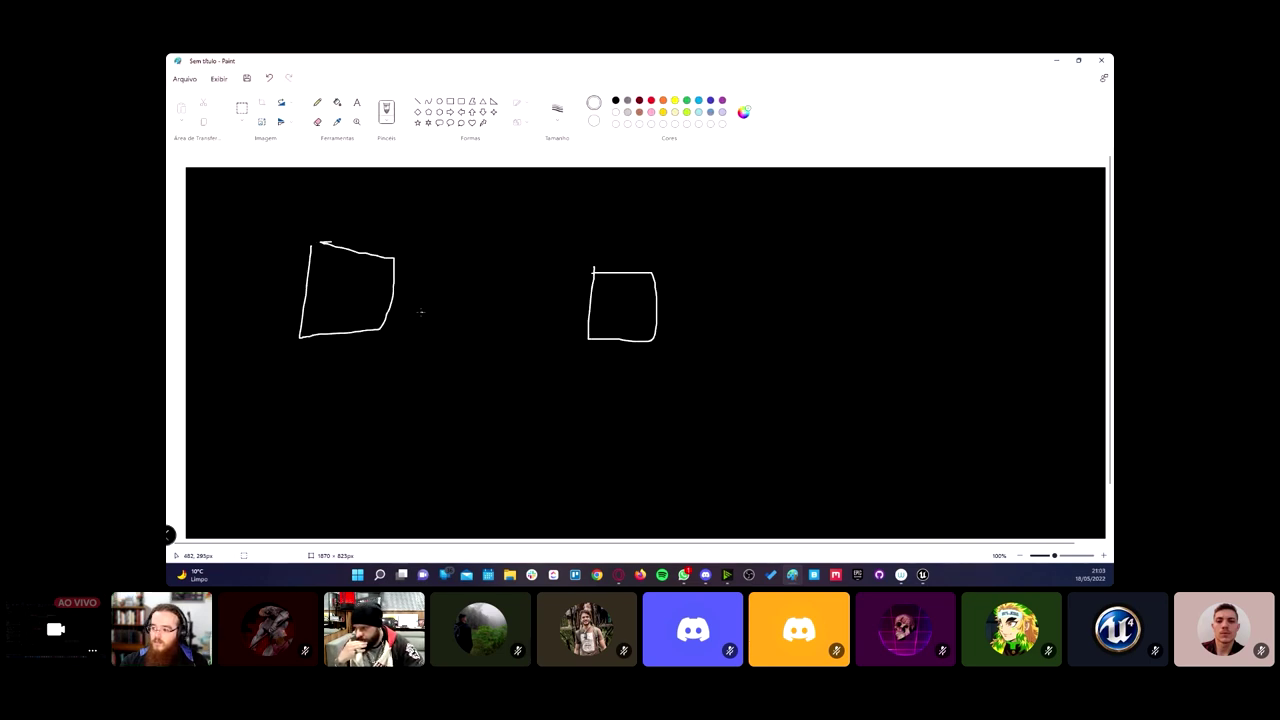
drag(406, 302, 588, 316)
key(ctrl+z)
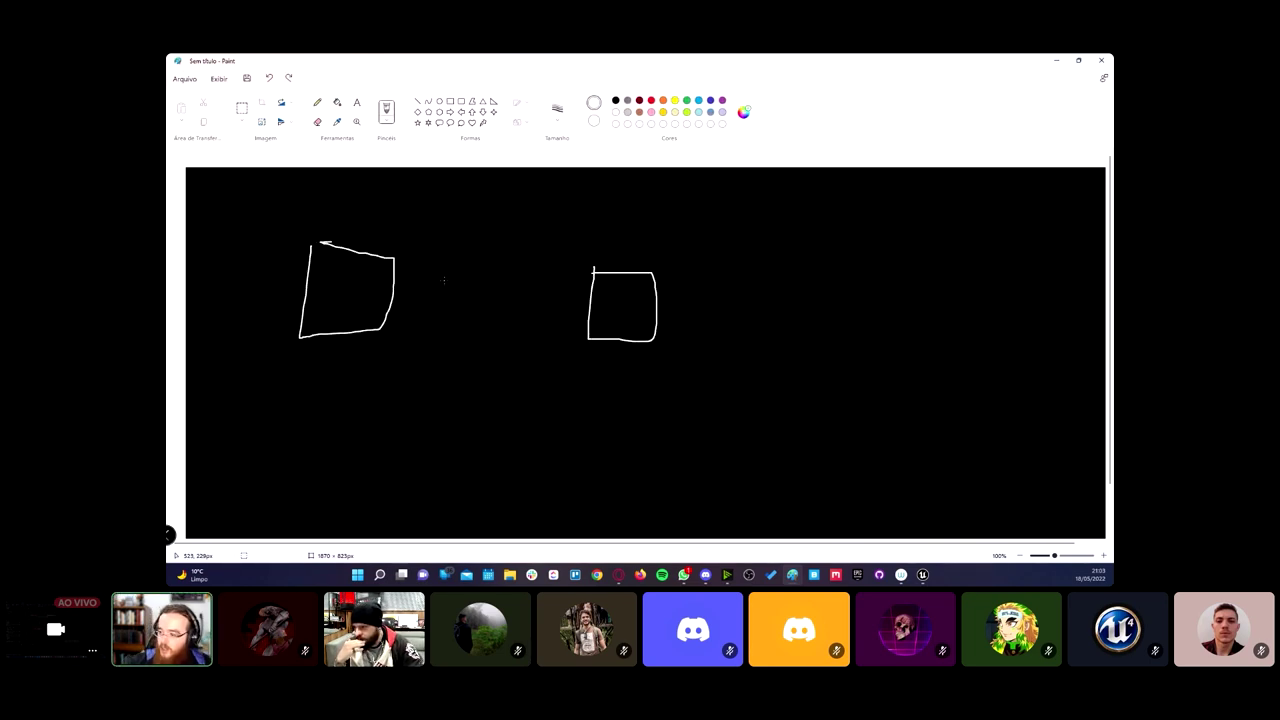
Step: Try out connecting arrows between the boxes, undo them, and draw a small box on top
drag(354, 272, 379, 292)
key(ctrl+z)
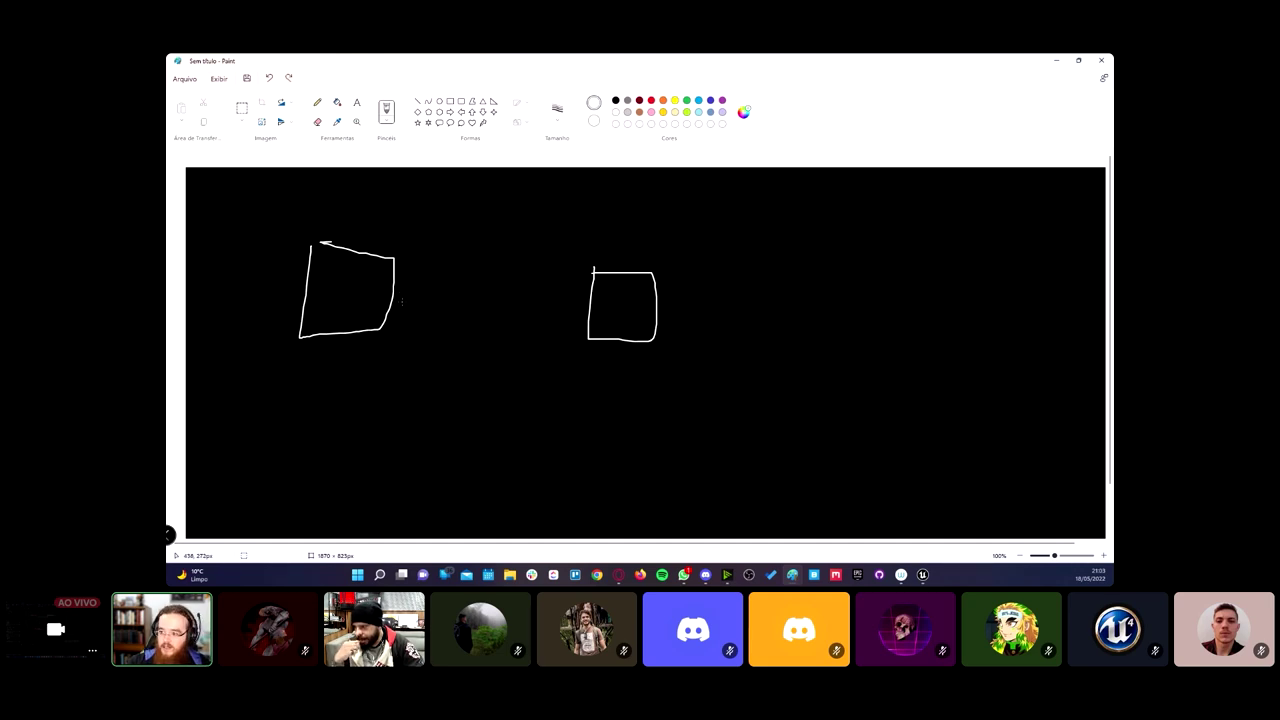
drag(401, 300, 582, 300)
mouse_move(403, 277)
mouse_down()
mouse_move(540, 277)
mouse_move(505, 292)
mouse_up()
mouse_move(571, 346)
mouse_down()
mouse_move(418, 346)
mouse_move(458, 352)
mouse_up()
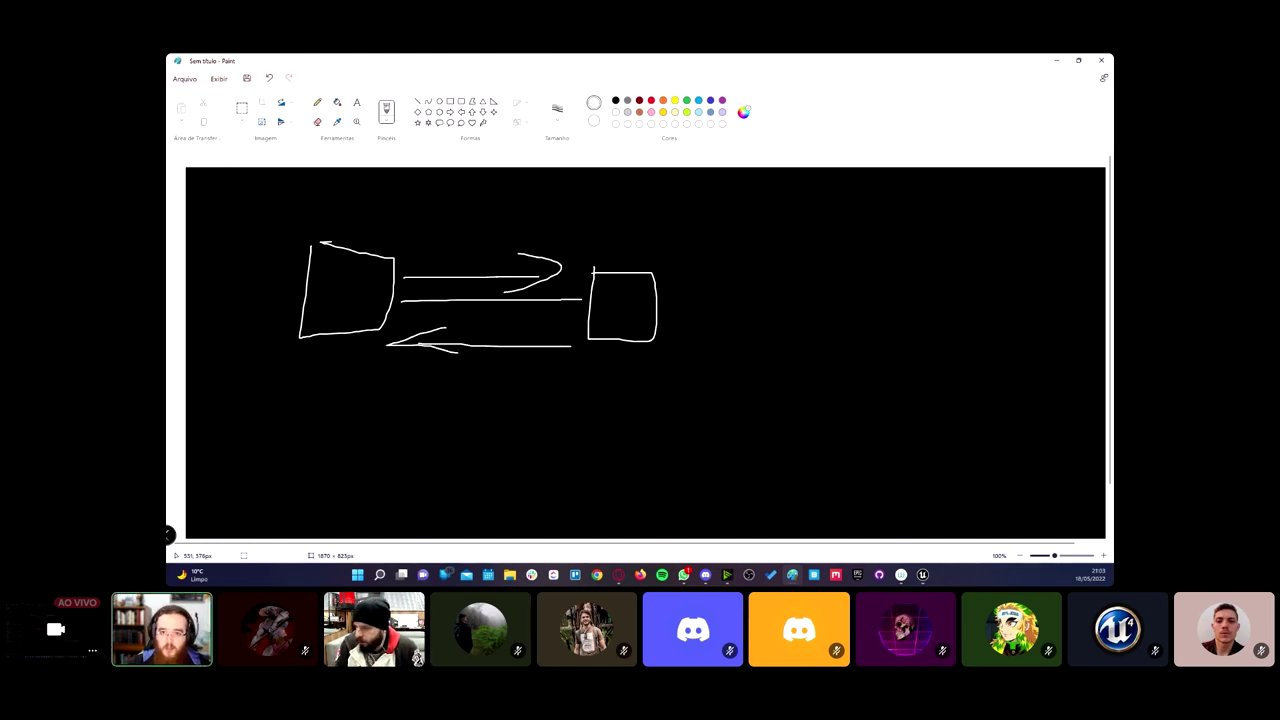
key(ctrl+z)
key(ctrl+z)
key(ctrl+z)
key(ctrl+z)
key(ctrl+z)
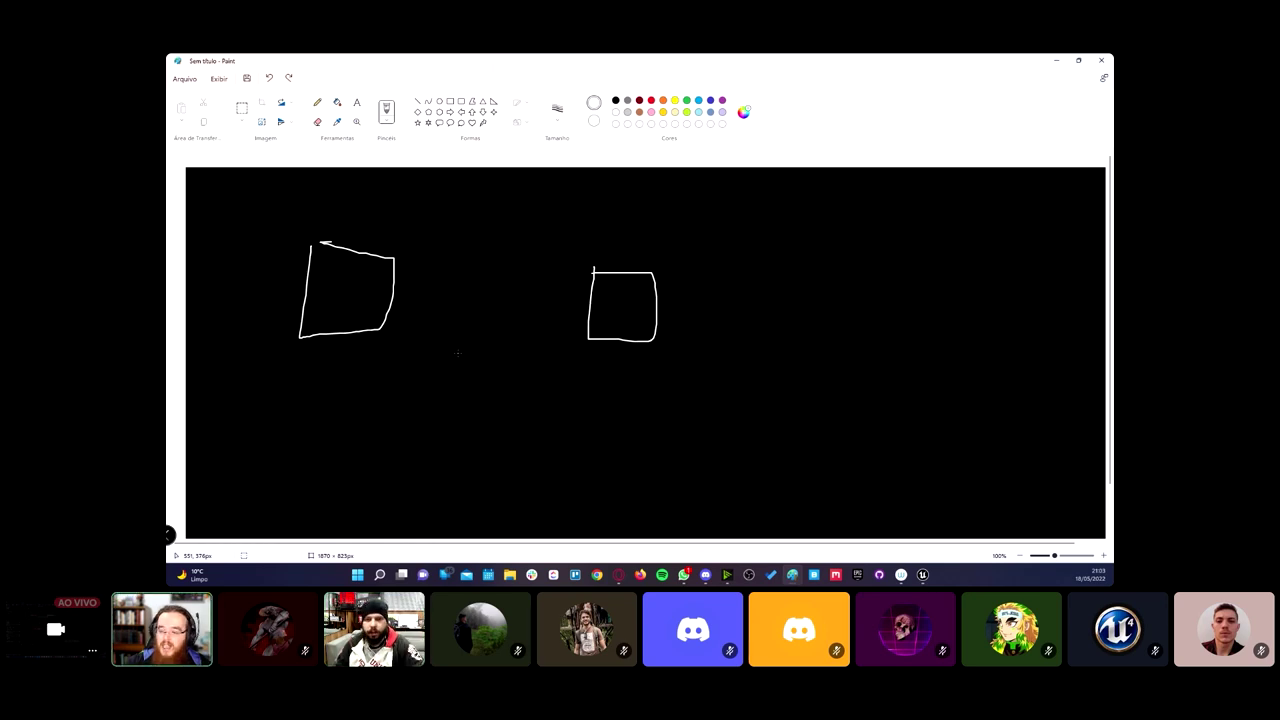
drag(460, 181, 495, 190)
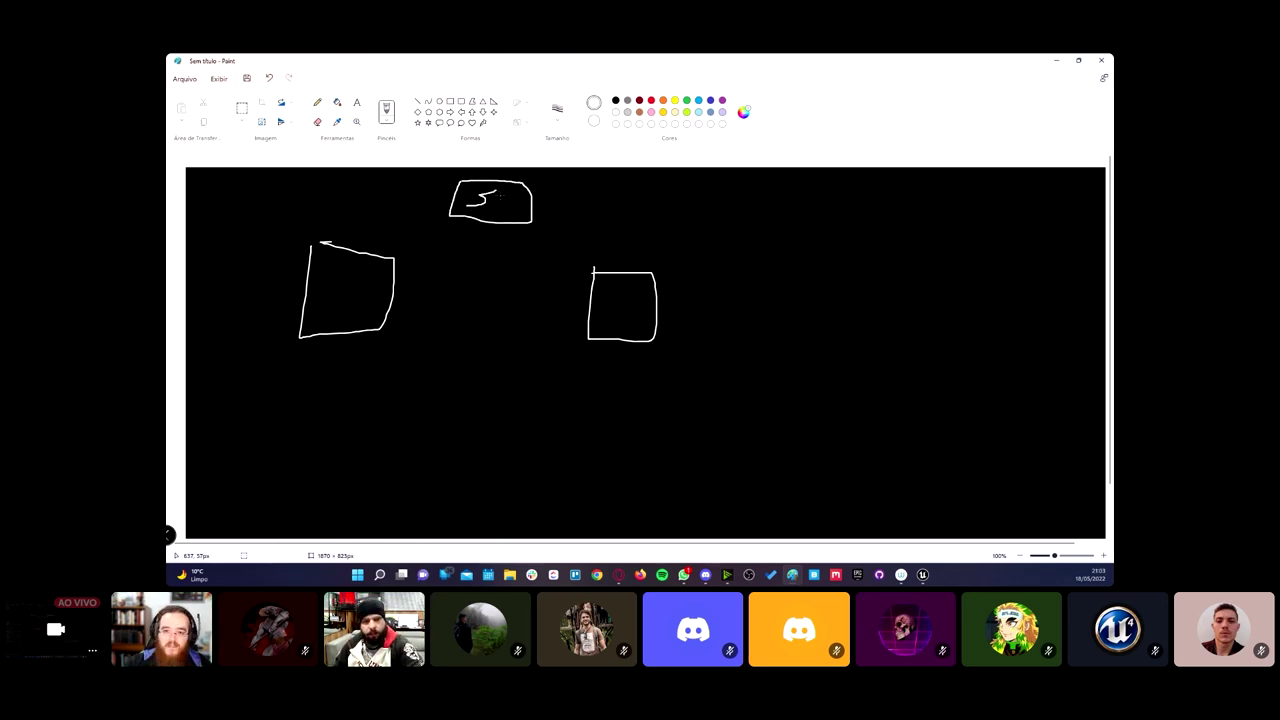
Step: In orange, draw arrows from both lower boxes to the top box and write an A beside it
click(662, 101)
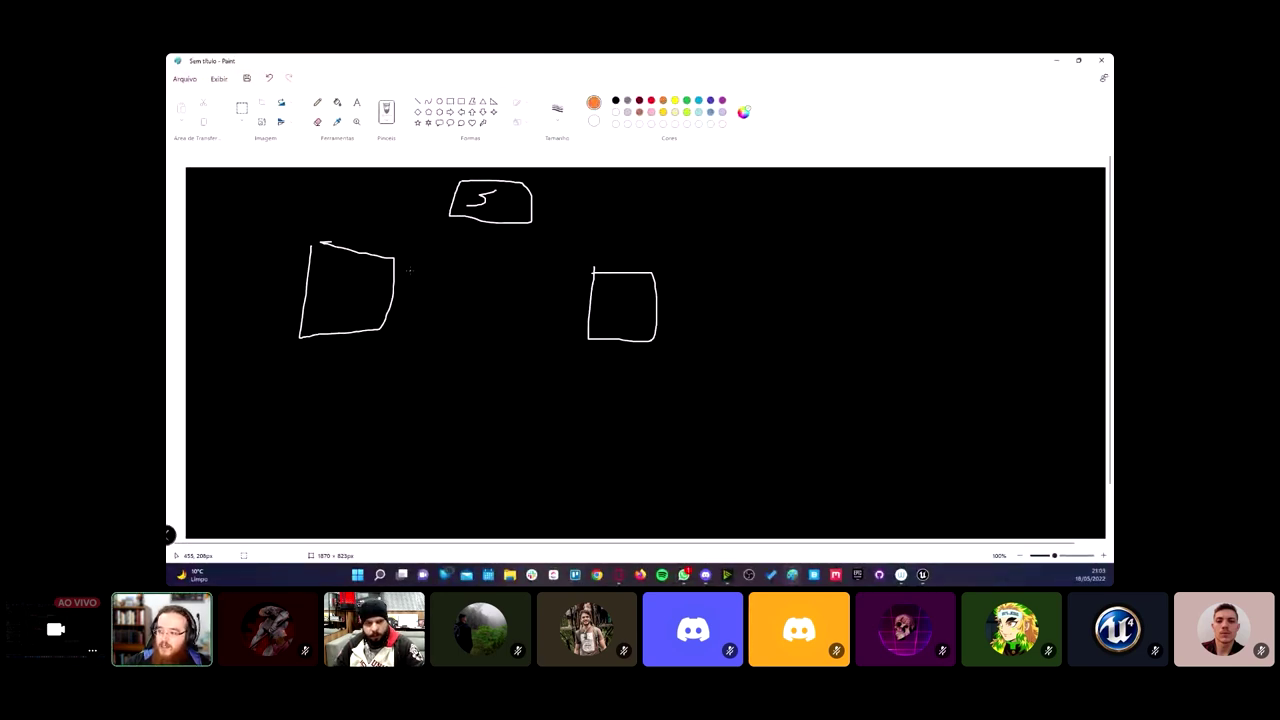
mouse_move(409, 269)
mouse_down()
mouse_move(467, 224)
mouse_move(450, 257)
mouse_up()
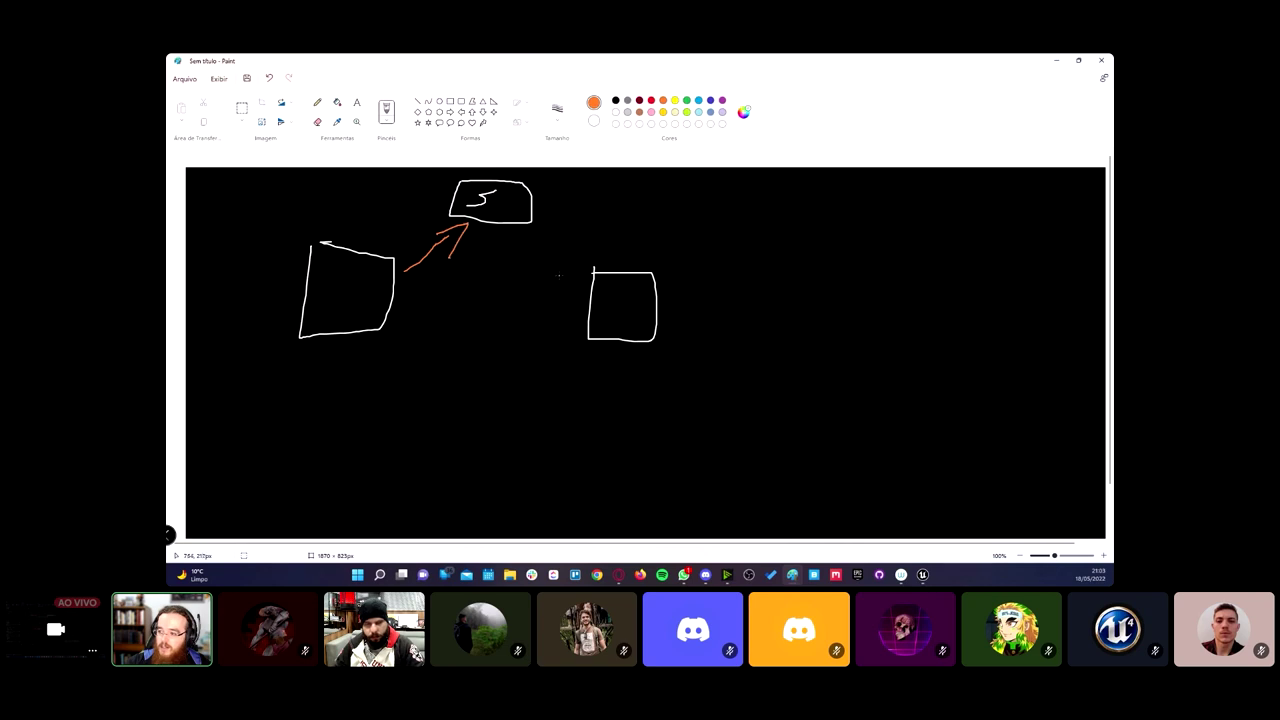
mouse_move(533, 250)
mouse_down()
mouse_move(586, 296)
mouse_move(521, 245)
mouse_move(550, 252)
mouse_up()
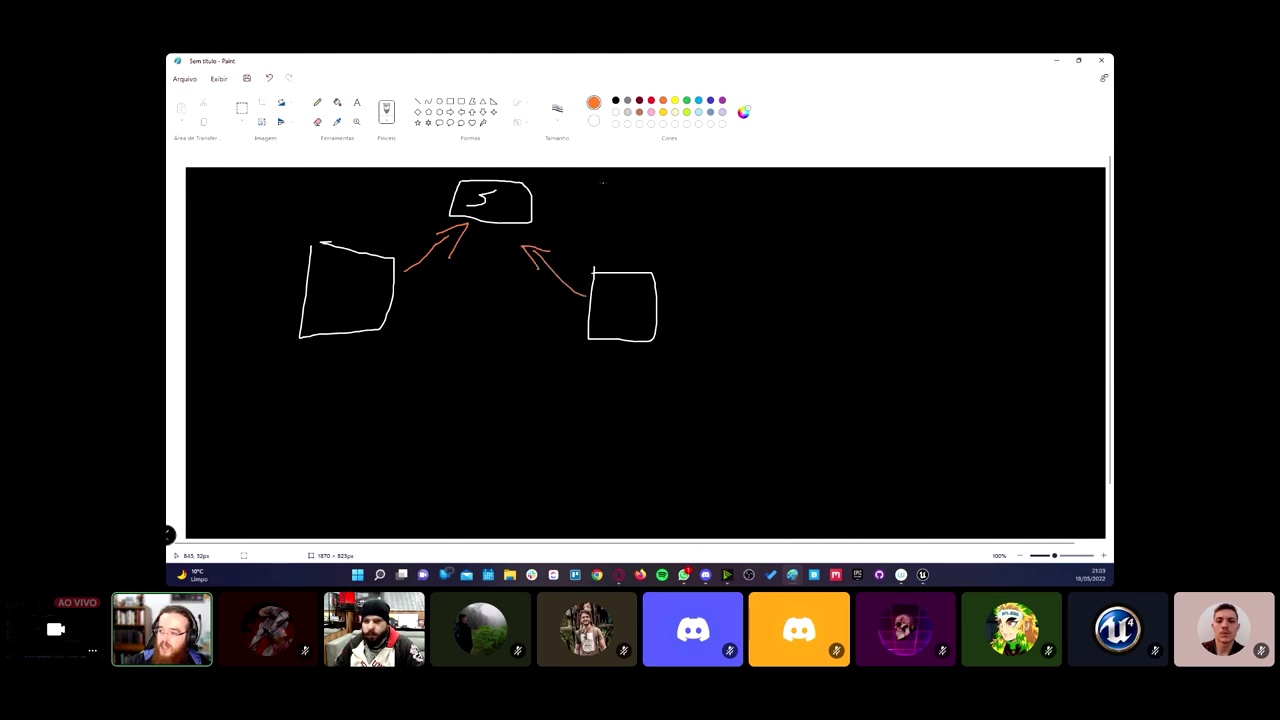
mouse_move(585, 205)
mouse_down()
mouse_move(611, 213)
mouse_move(628, 197)
mouse_up()
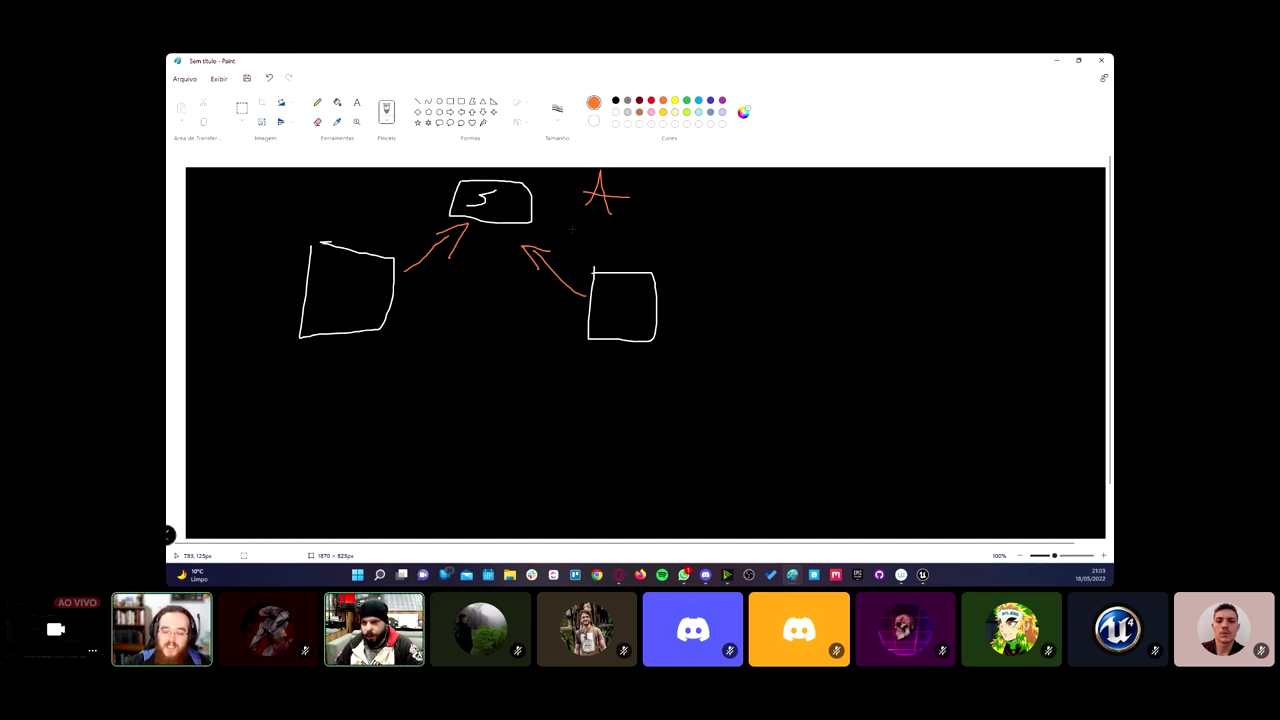
drag(626, 230, 602, 212)
key(ctrl+z)
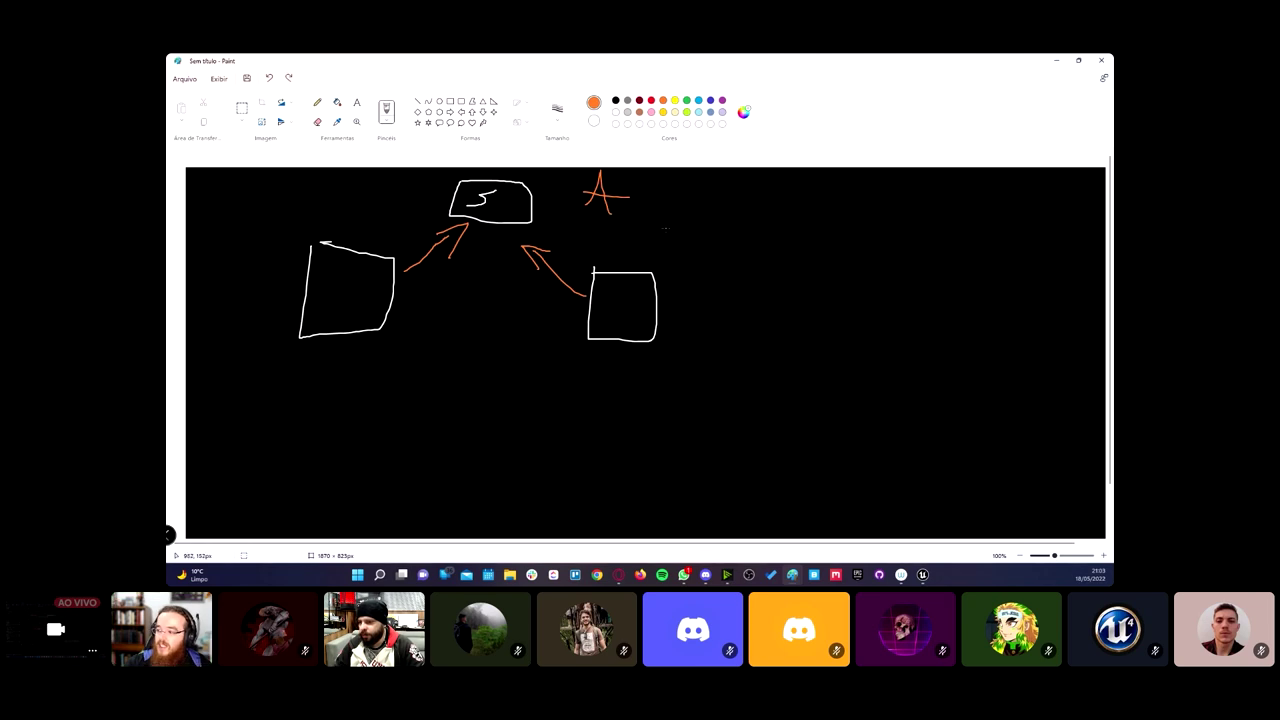
Step: Write an underlined Eos with an arrow into the top box, and label the left arrow BP
mouse_move(718, 180)
mouse_down()
mouse_move(750, 205)
mouse_move(718, 178)
mouse_move(775, 198)
mouse_up()
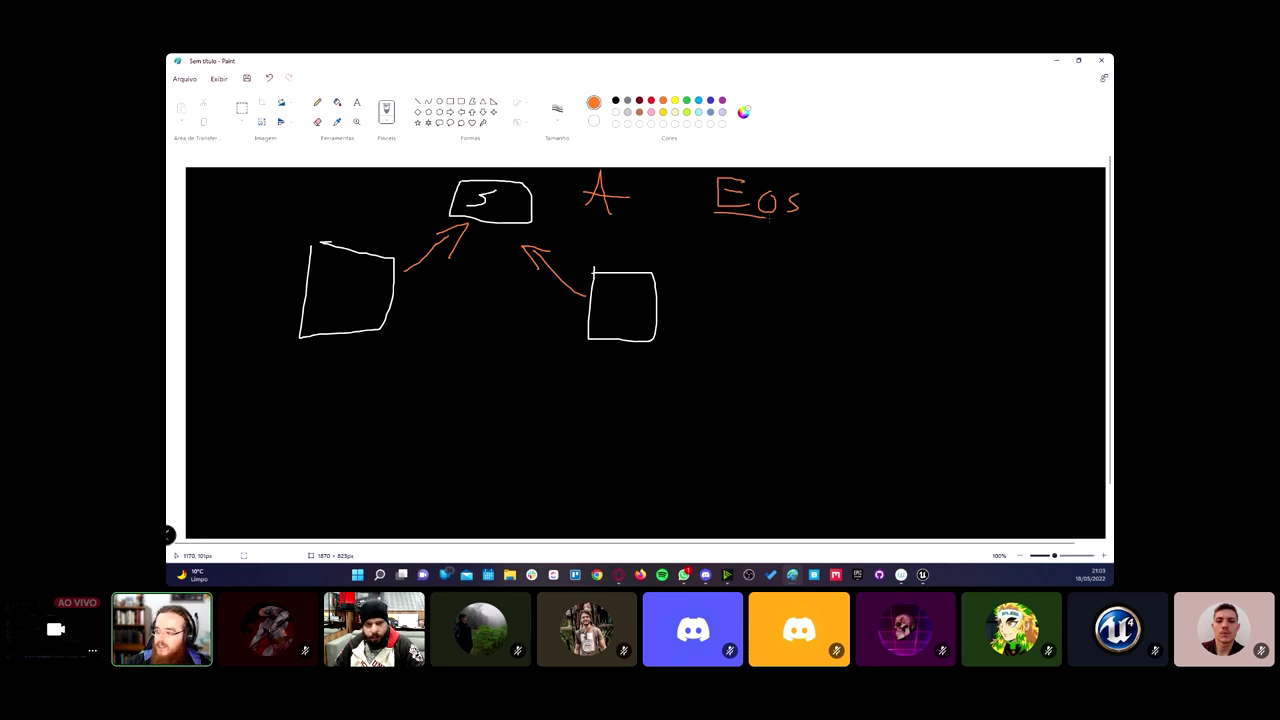
drag(714, 213, 798, 216)
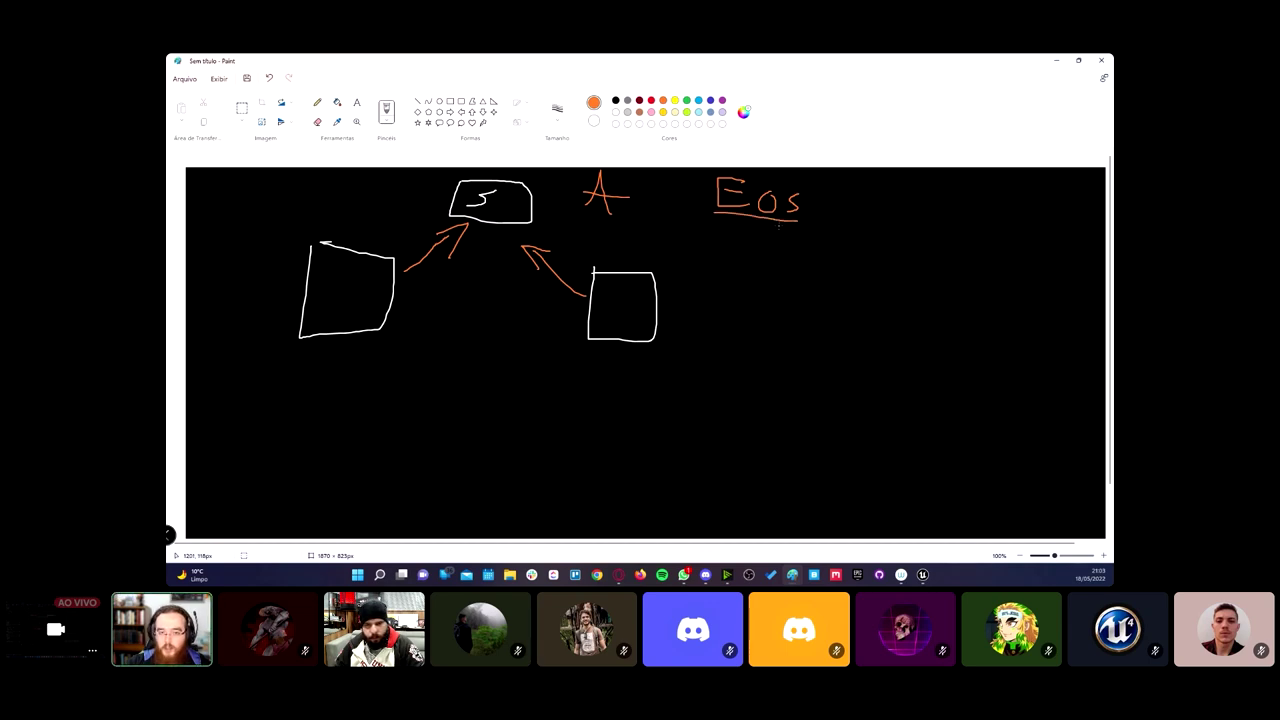
mouse_move(762, 222)
mouse_down()
mouse_move(586, 243)
mouse_move(612, 240)
mouse_up()
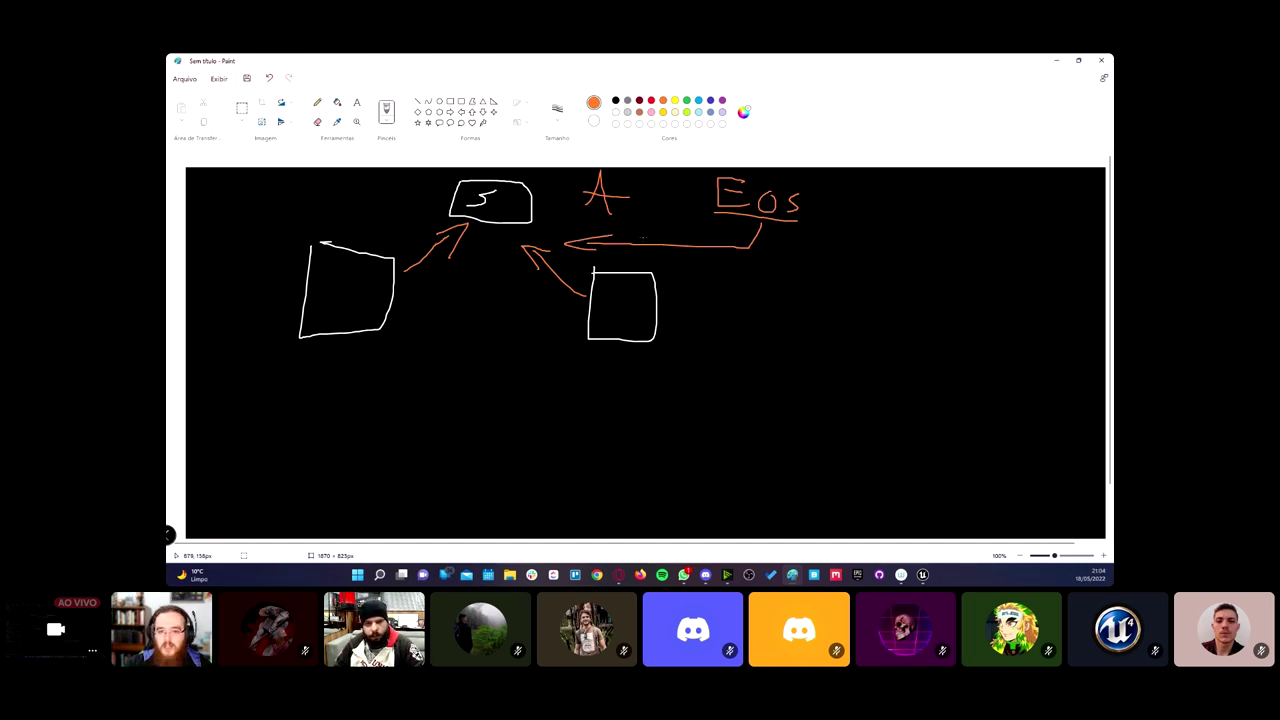
drag(560, 212, 636, 211)
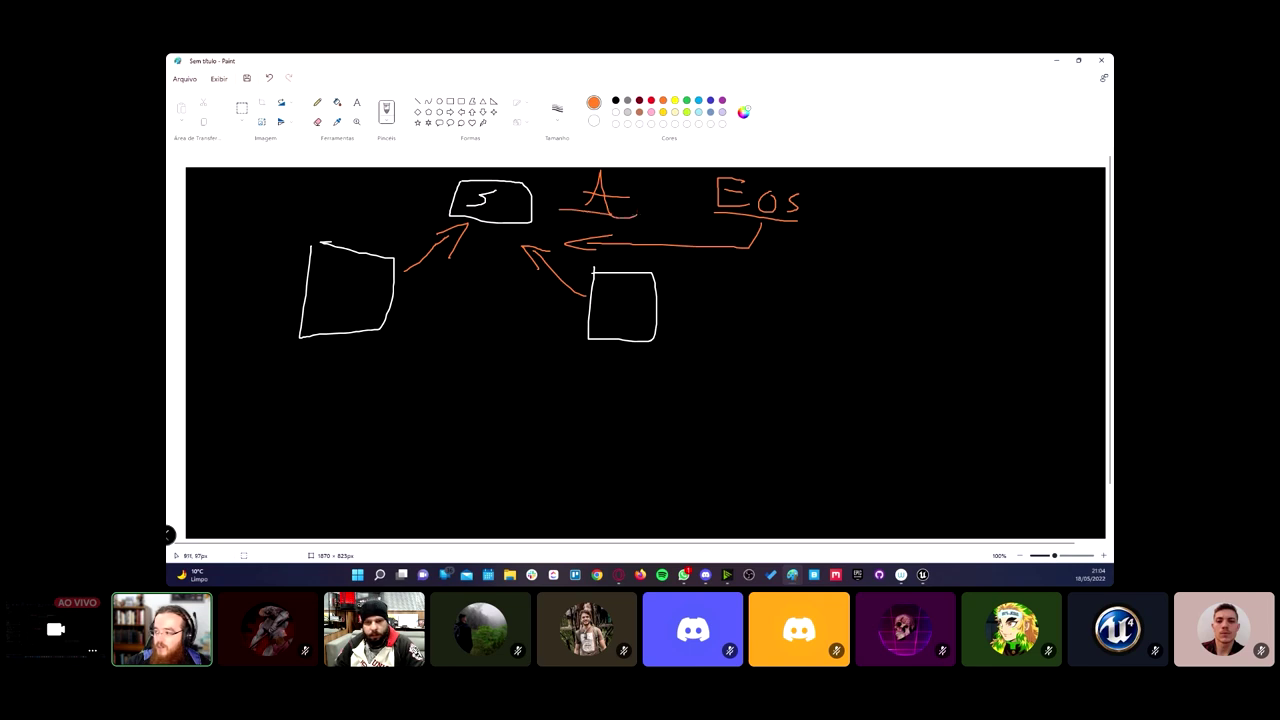
key(ctrl+z)
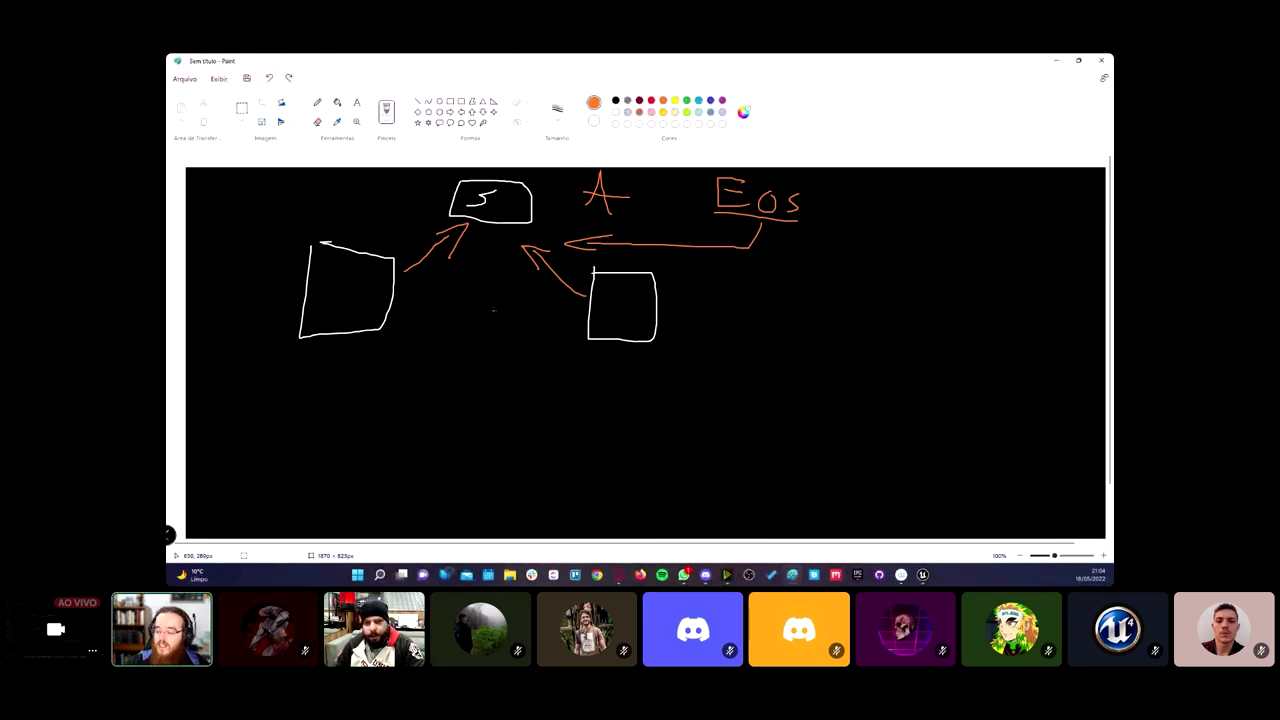
mouse_move(420, 296)
mouse_down()
mouse_move(416, 326)
mouse_move(450, 311)
mouse_up()
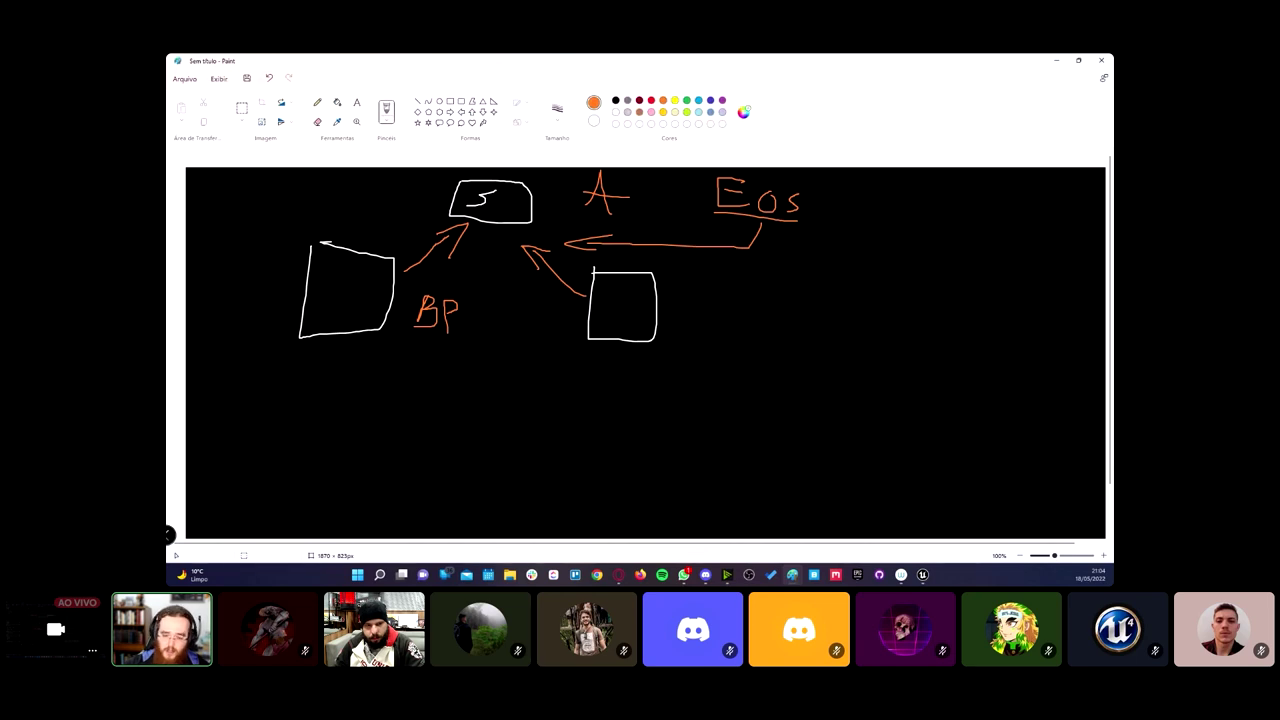
key(alt+Tab)
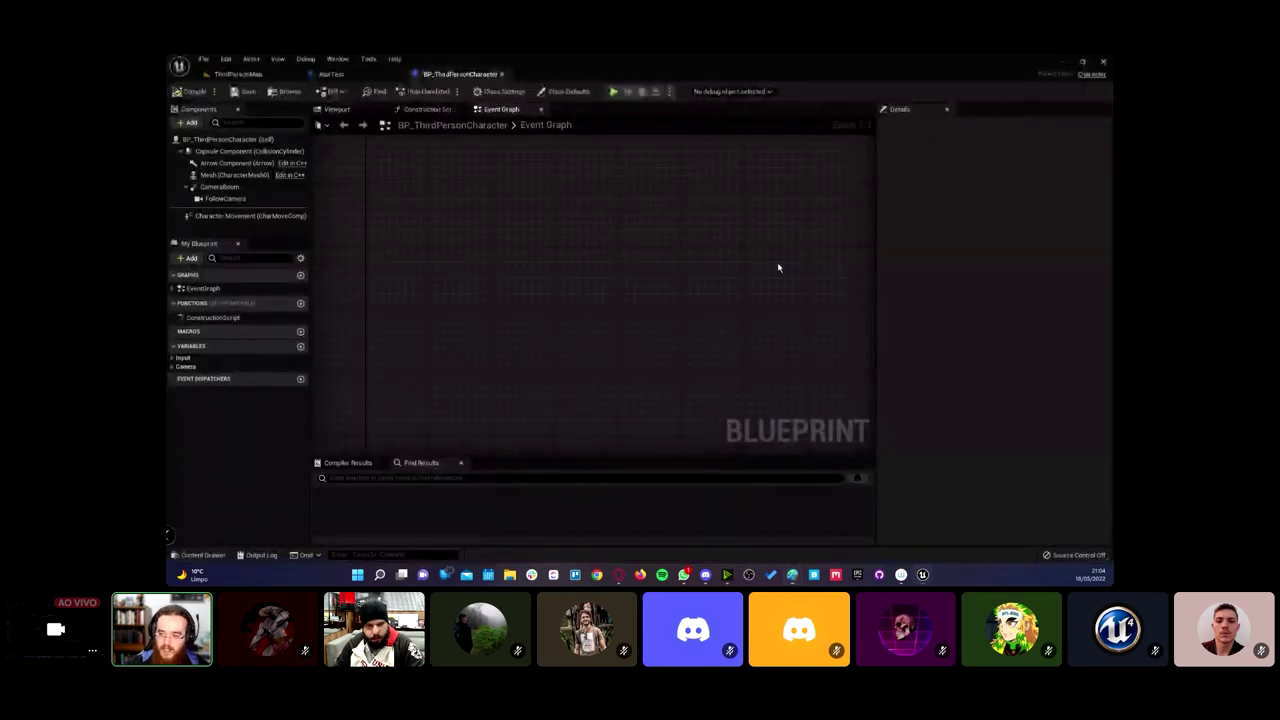
click(245, 74)
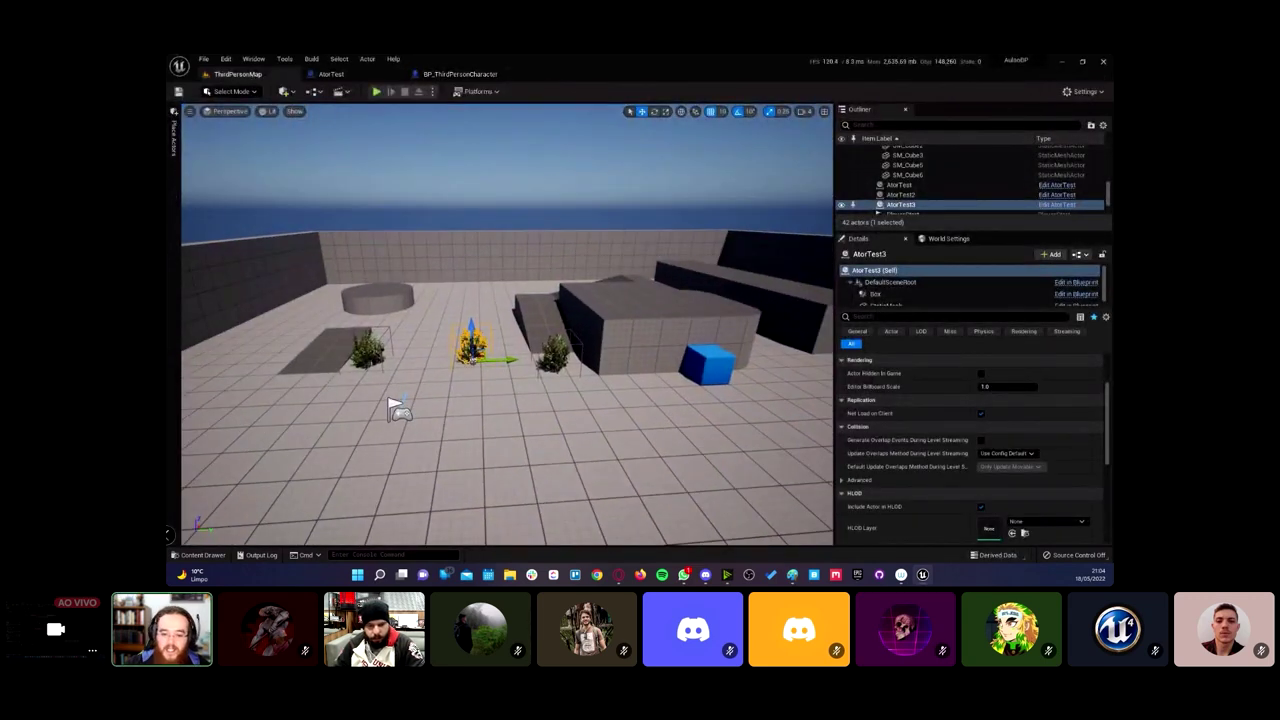
click(460, 74)
right_click(484, 227)
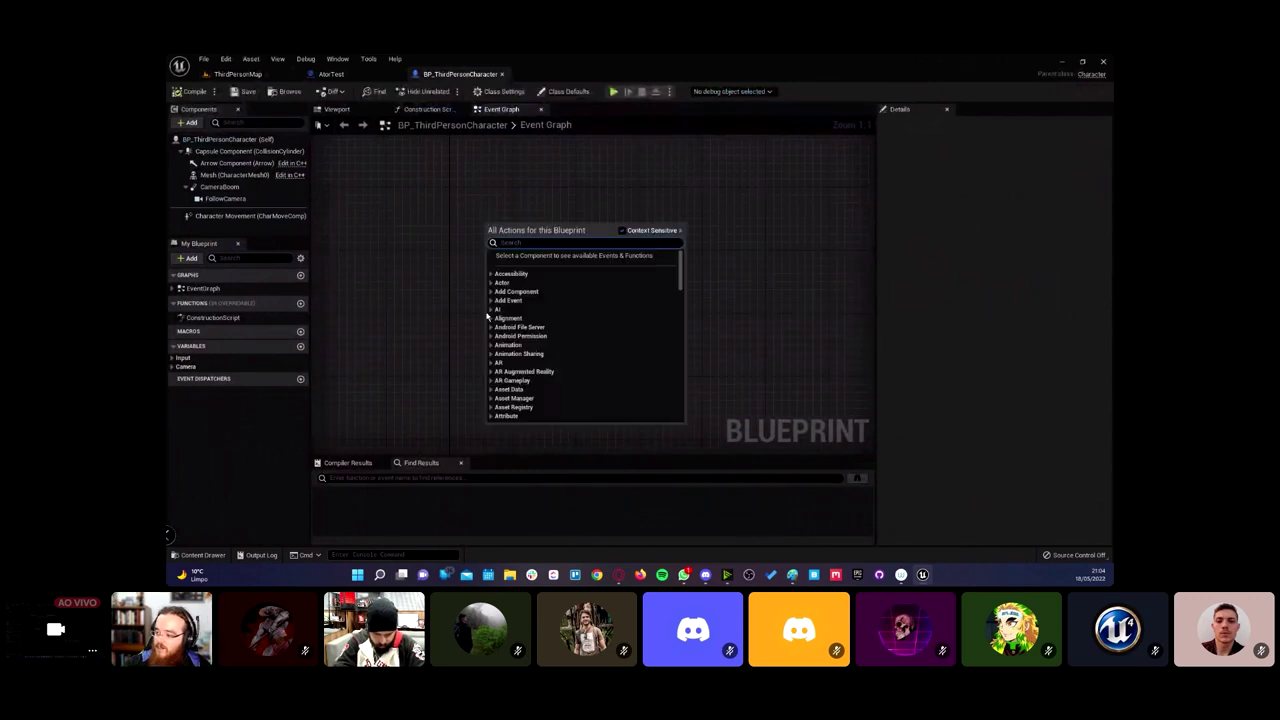
scroll(505, 378, down, 3)
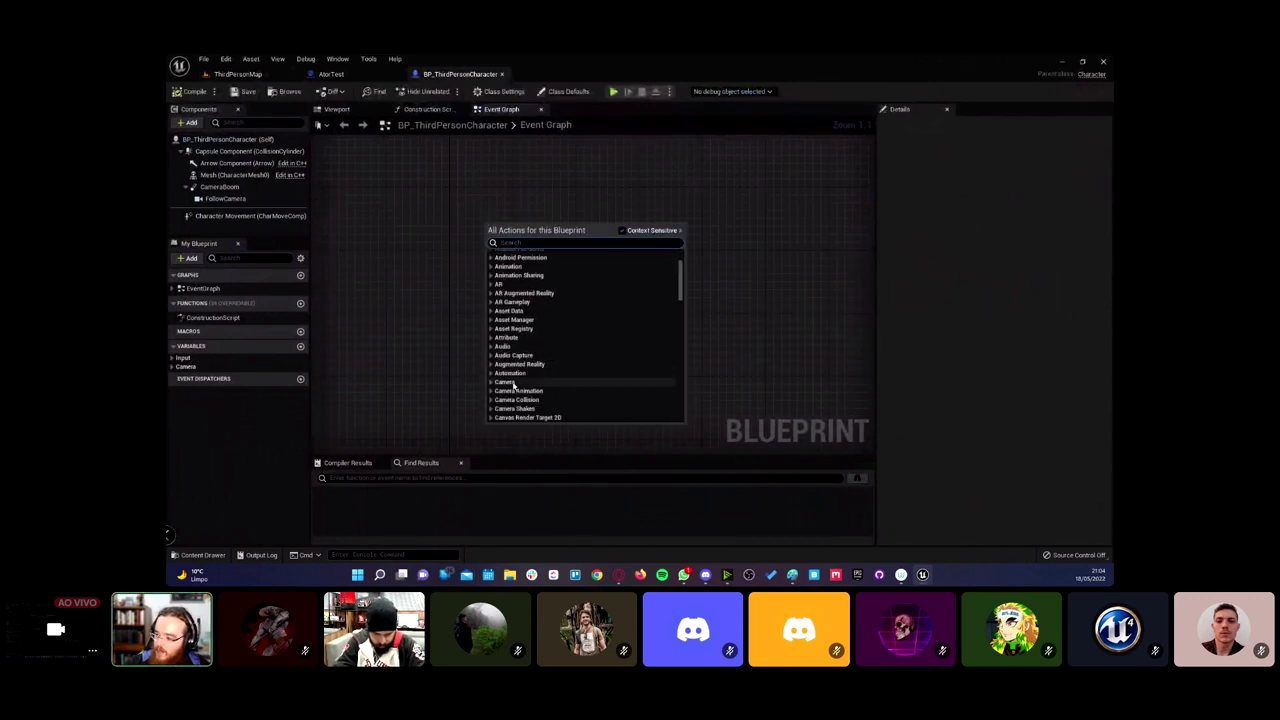
click(491, 302)
click(491, 293)
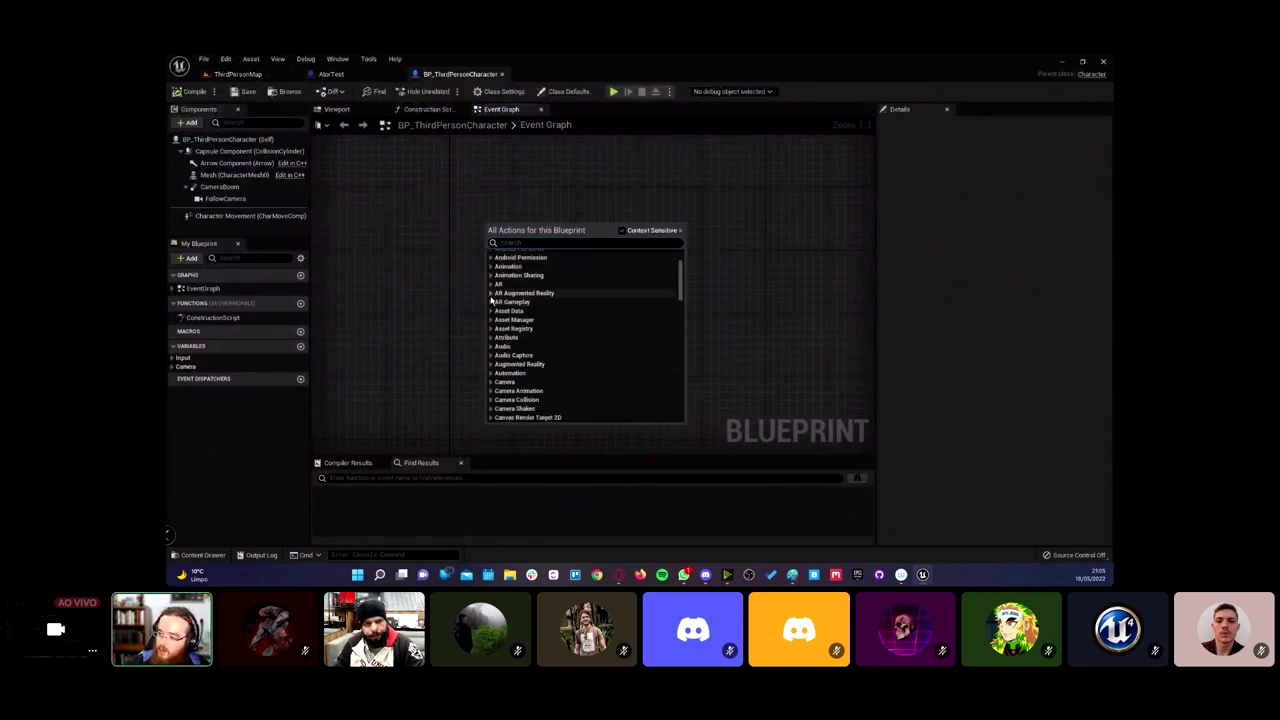
click(491, 285)
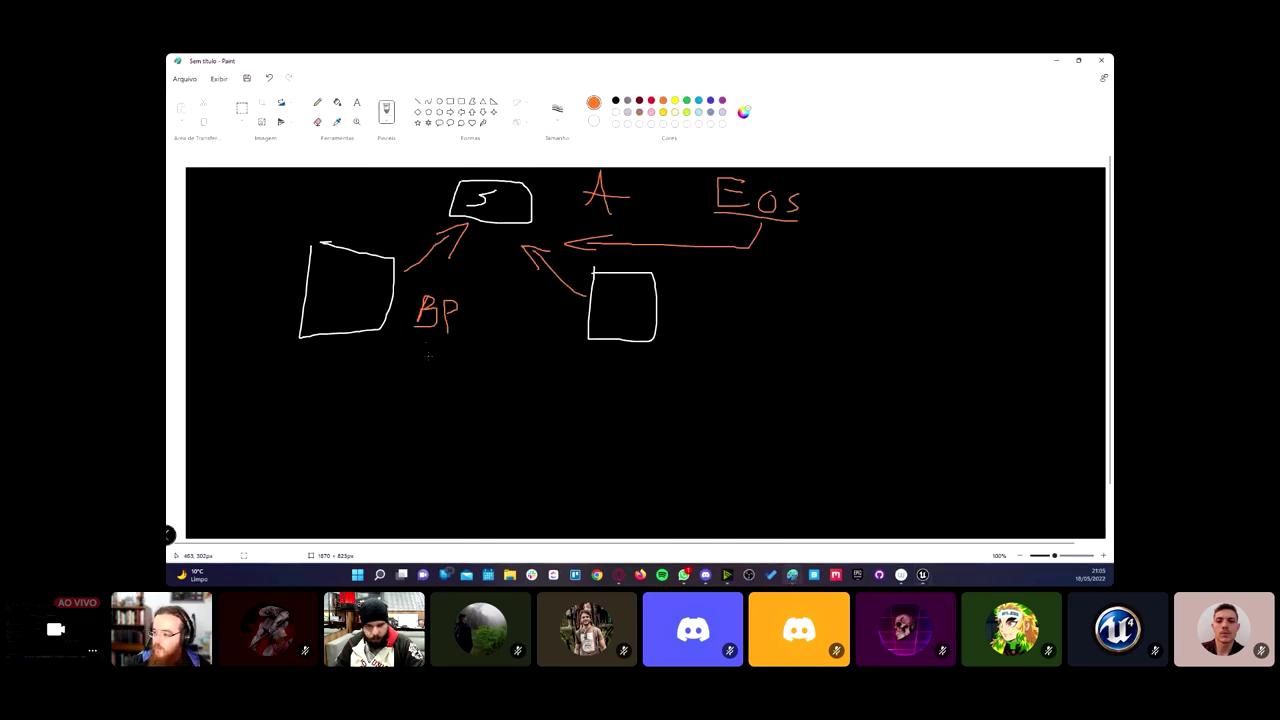
Step: Draw an orange dome below the left box and write C++ beneath it
mouse_move(281, 393)
mouse_down()
mouse_move(275, 441)
mouse_move(294, 427)
mouse_up()
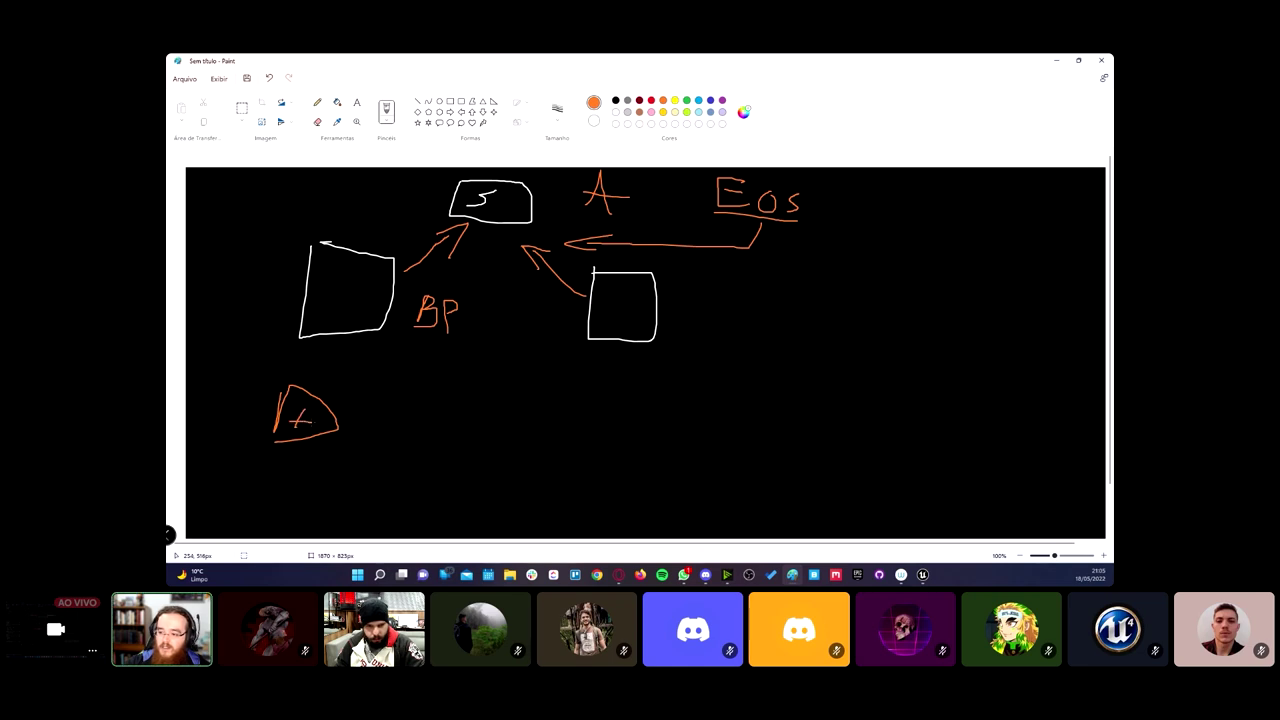
key(ctrl+z)
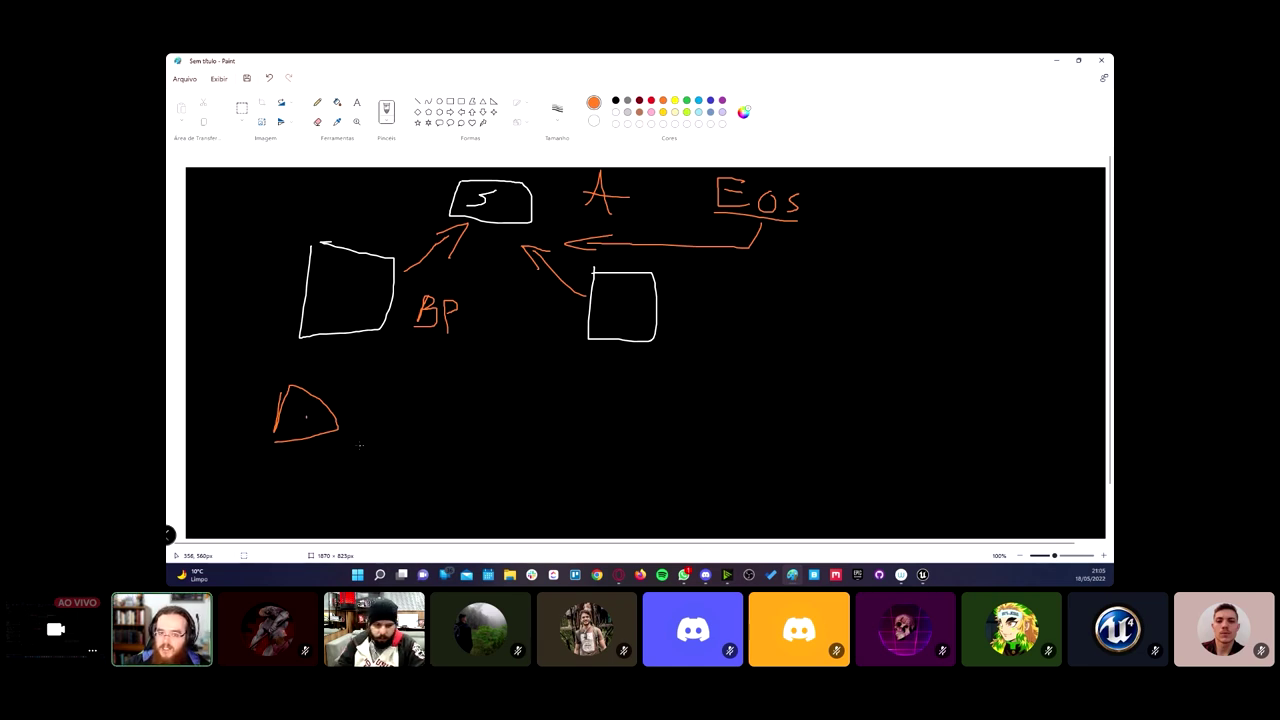
mouse_move(370, 486)
mouse_down()
mouse_move(370, 516)
mouse_move(398, 500)
mouse_move(382, 520)
mouse_move(440, 505)
mouse_up()
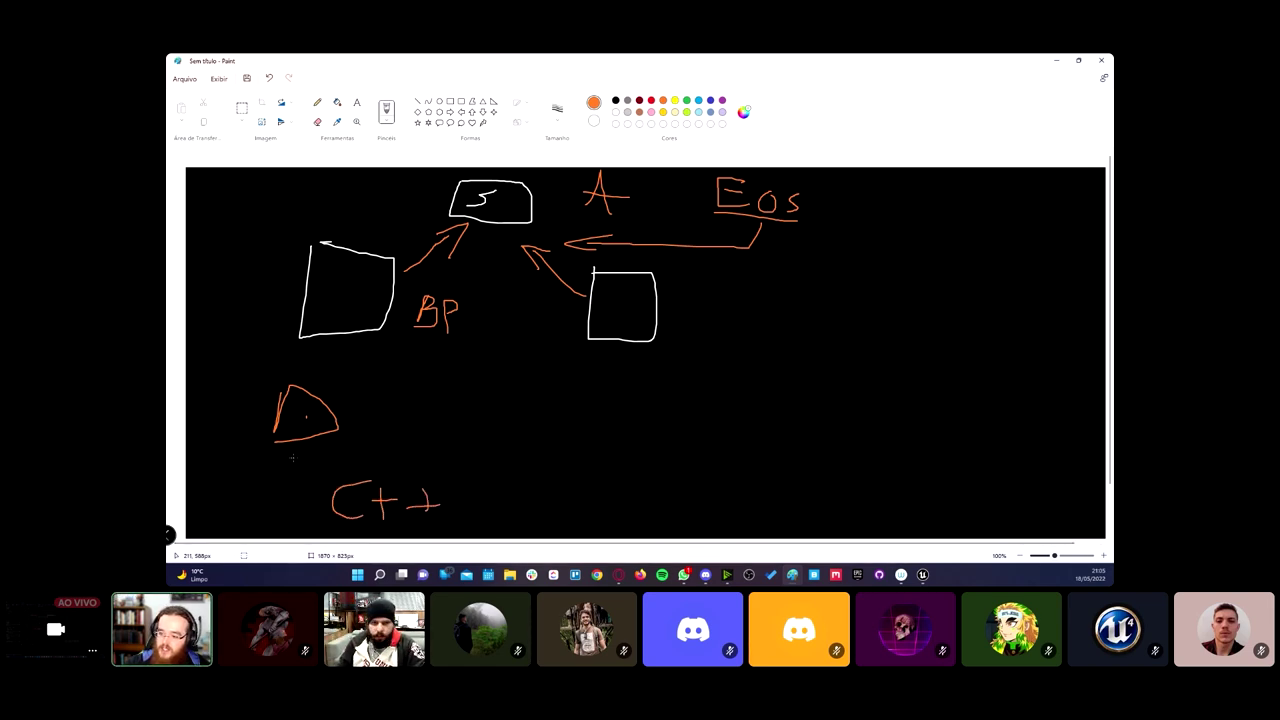
mouse_move(305, 445)
mouse_down()
mouse_move(334, 481)
mouse_move(323, 485)
mouse_up()
mouse_move(458, 500)
mouse_down()
mouse_move(511, 500)
mouse_move(514, 513)
mouse_up()
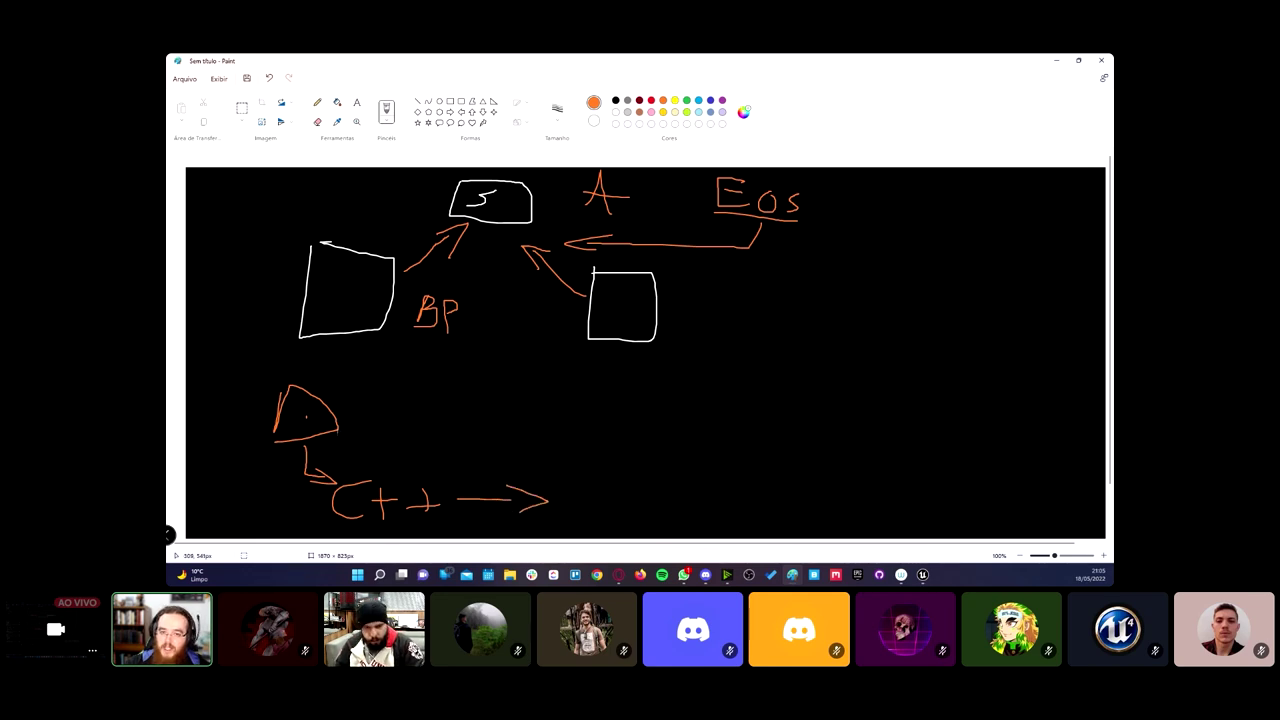
key(ctrl+z)
key(ctrl+z)
key(ctrl+z)
key(ctrl+z)
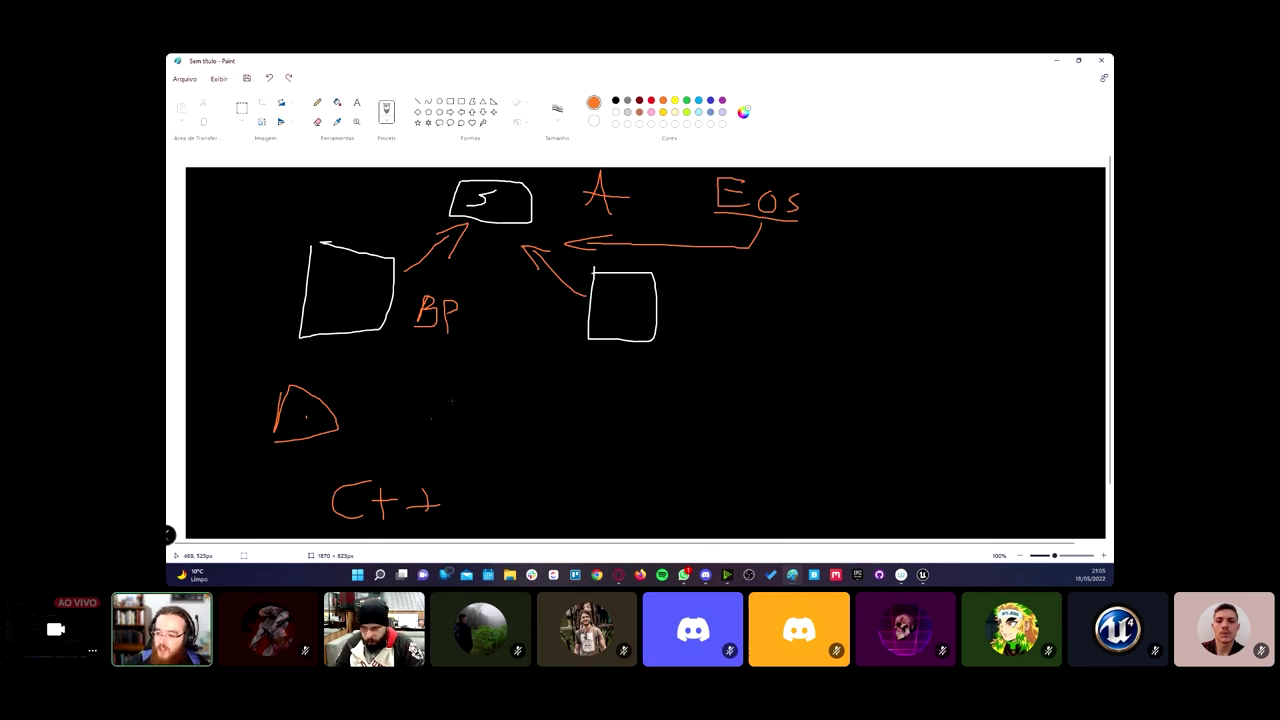
Step: In red, draw an arrow to a 'BP =' label and a diagonal dividing stroke
click(651, 100)
mouse_move(373, 423)
mouse_down()
mouse_move(554, 418)
mouse_move(535, 408)
mouse_up()
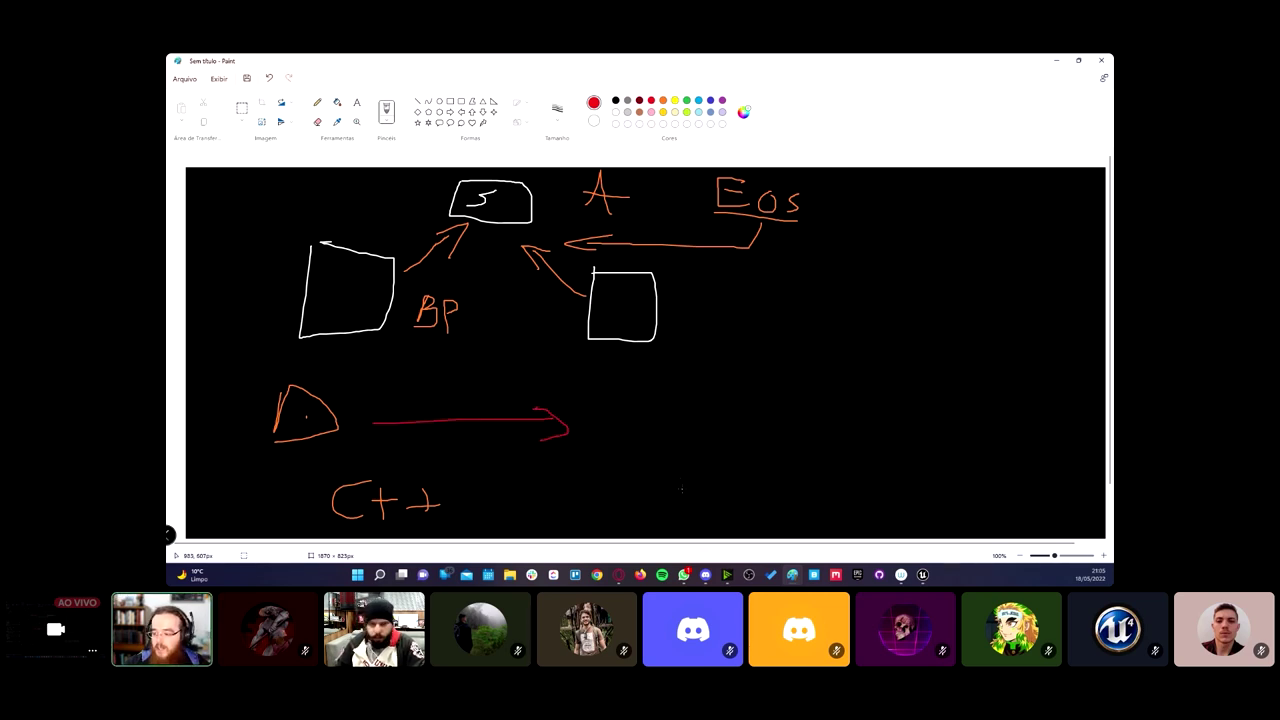
mouse_move(583, 490)
mouse_down()
mouse_move(595, 470)
mouse_move(611, 468)
mouse_move(614, 488)
mouse_move(615, 475)
mouse_up()
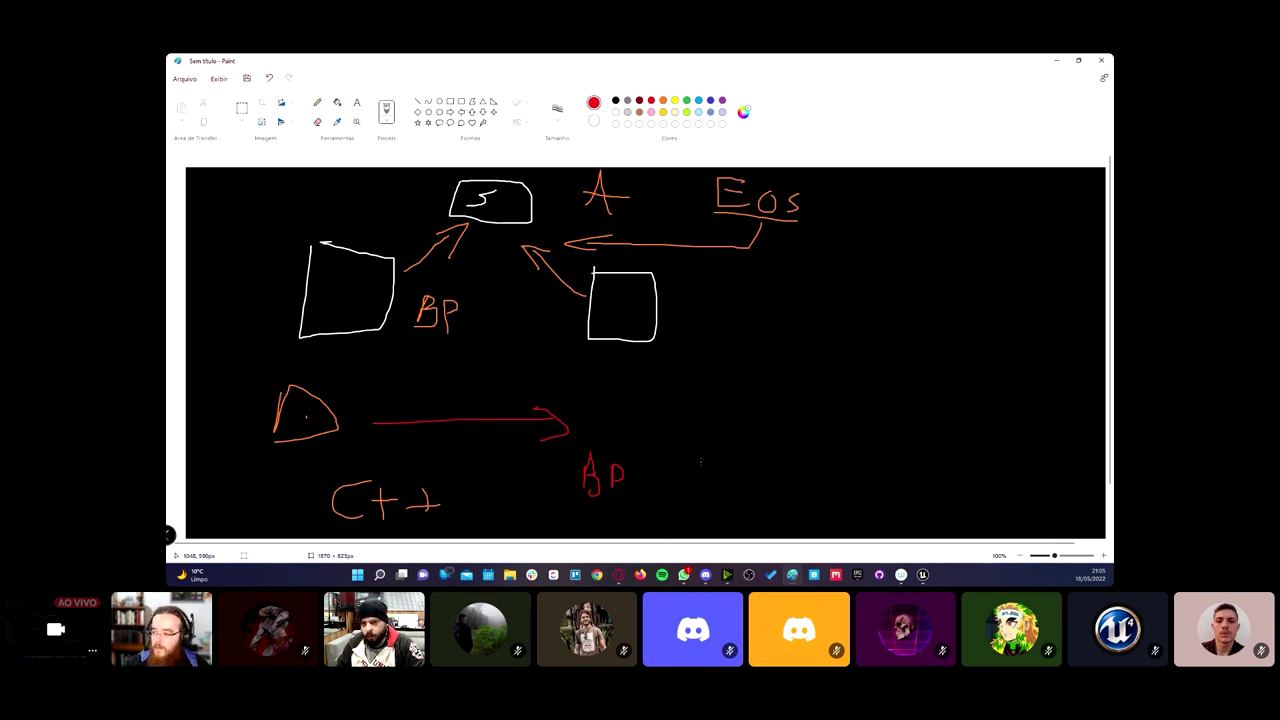
drag(708, 390, 645, 521)
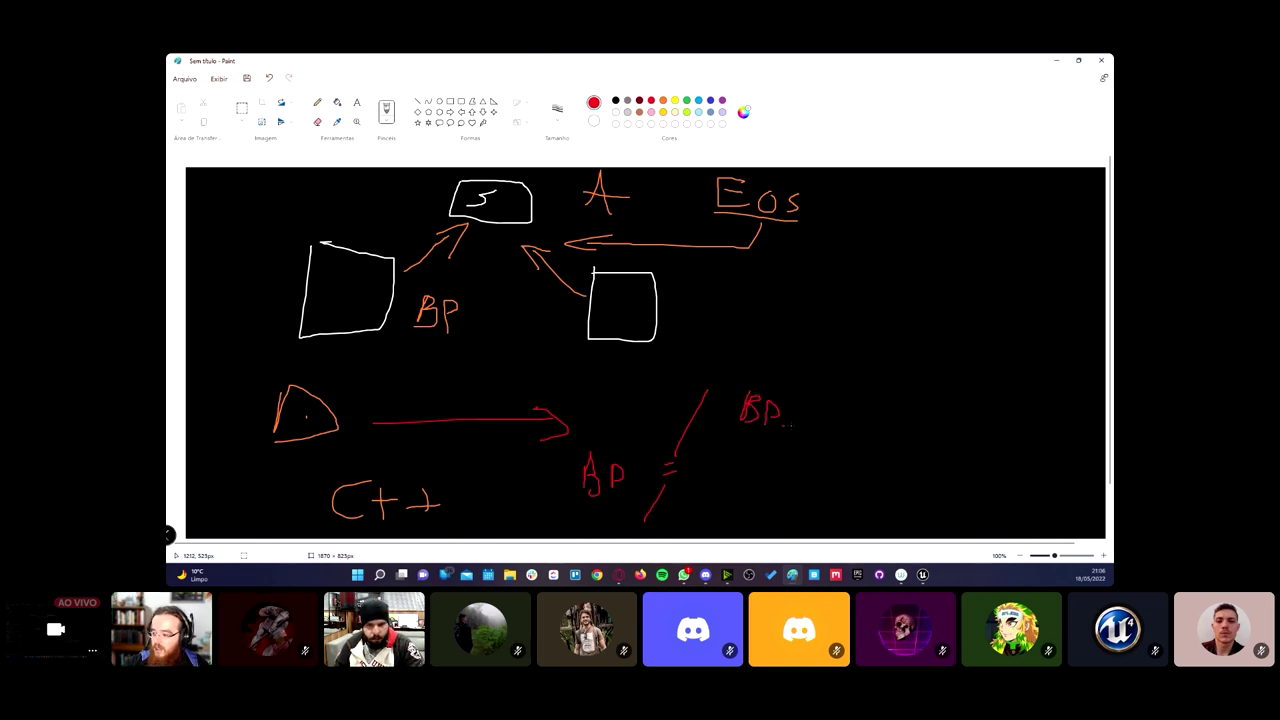
Step: Draw a red arrow from the right-hand BP down to a red C++, then select light yellow
drag(783, 426, 820, 470)
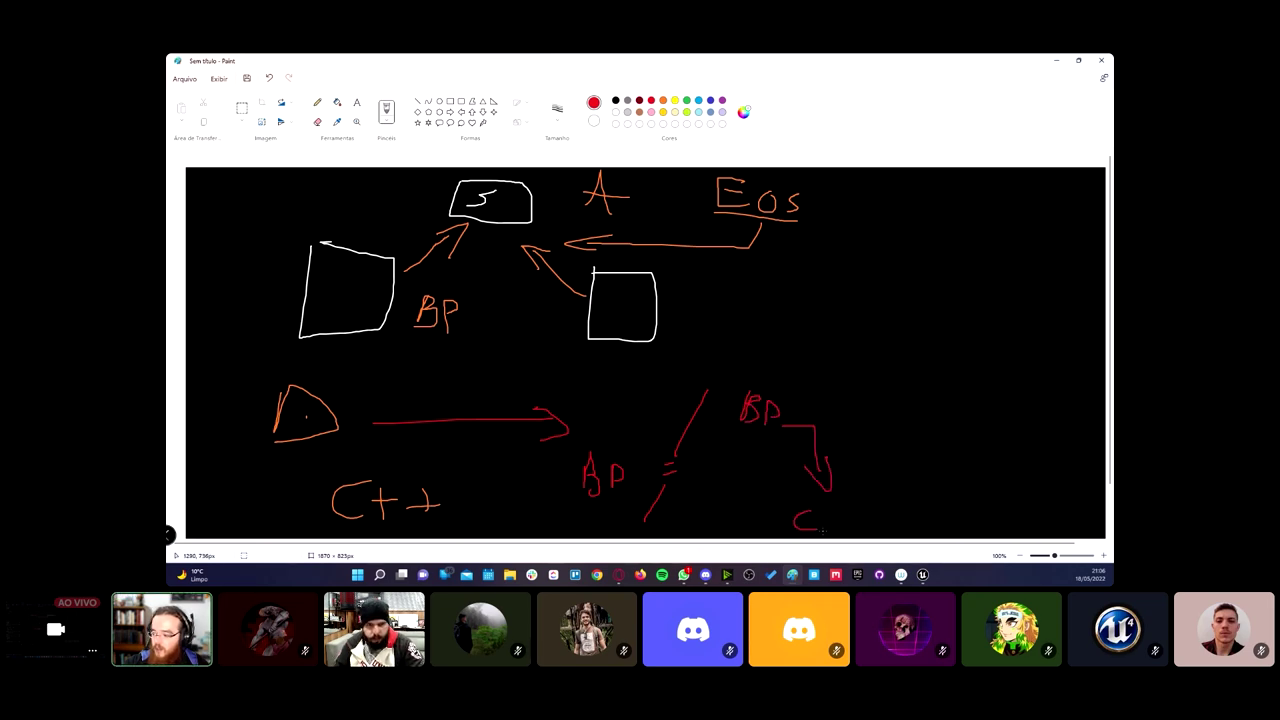
drag(806, 517, 843, 518)
drag(837, 528, 836, 509)
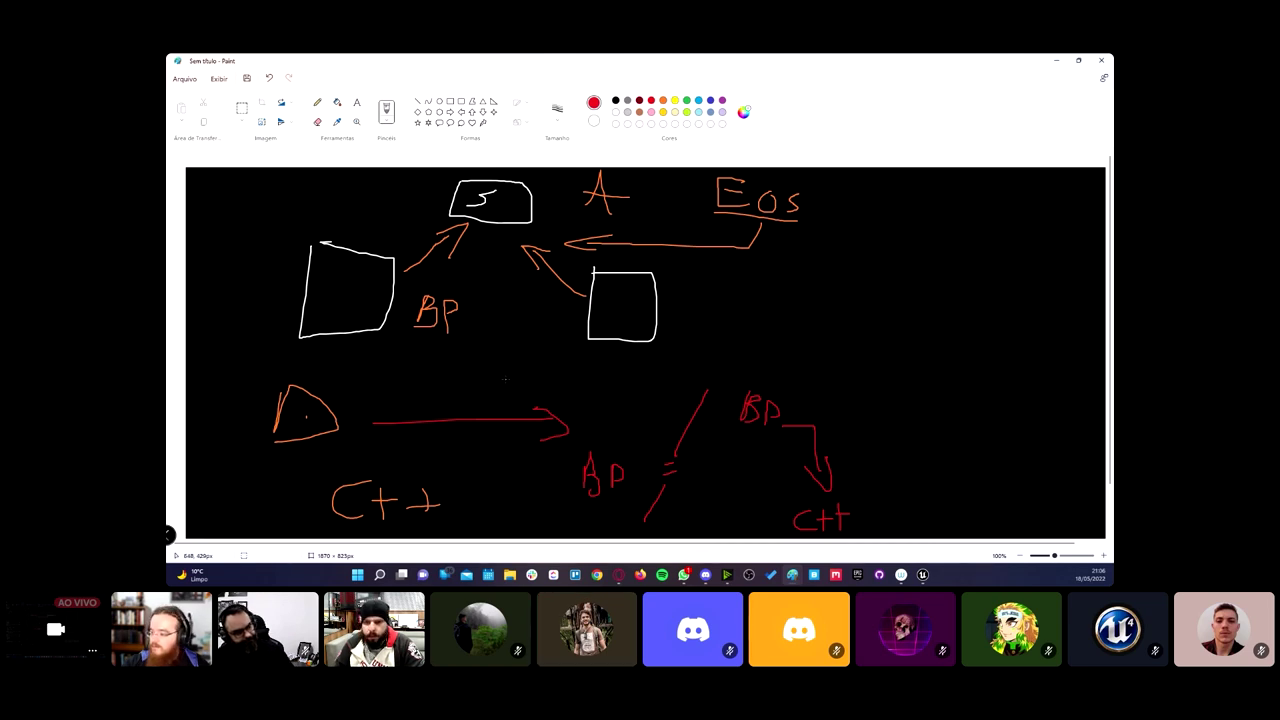
click(666, 114)
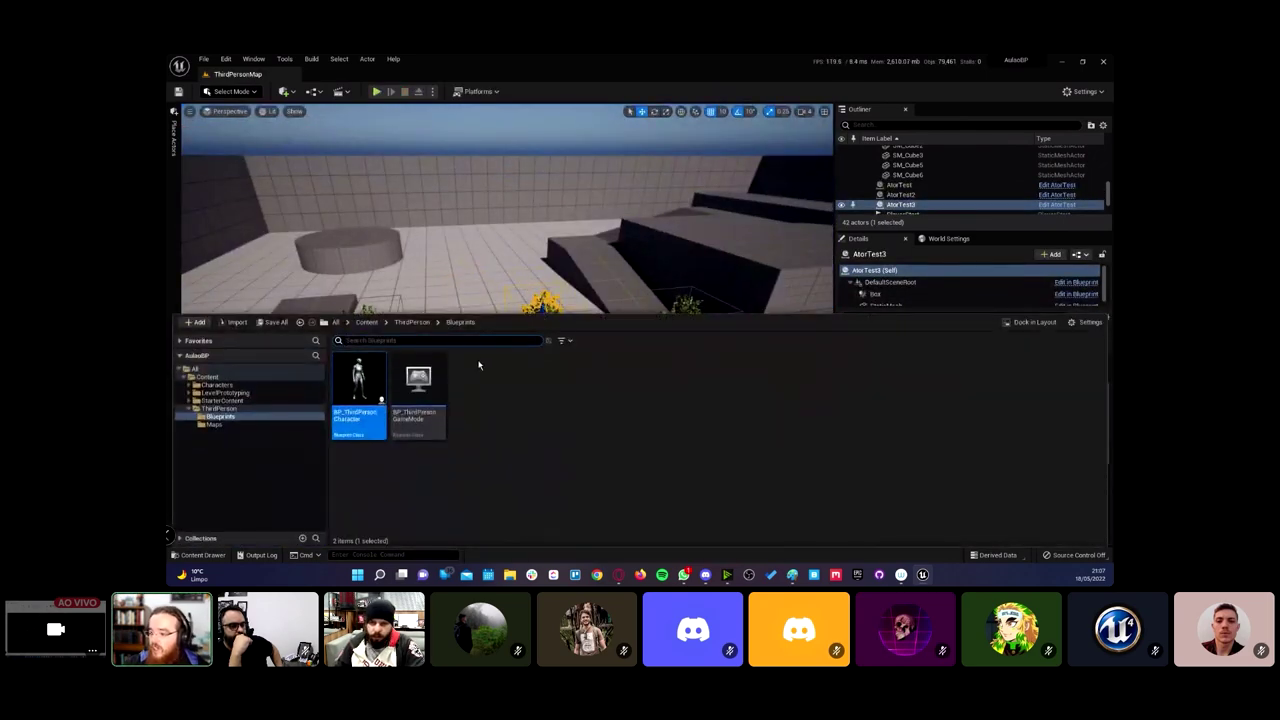
Step: Open BP_ThirdPersonCharacter and bring up the action menu in empty space beside its movement nodes
double_click(357, 412)
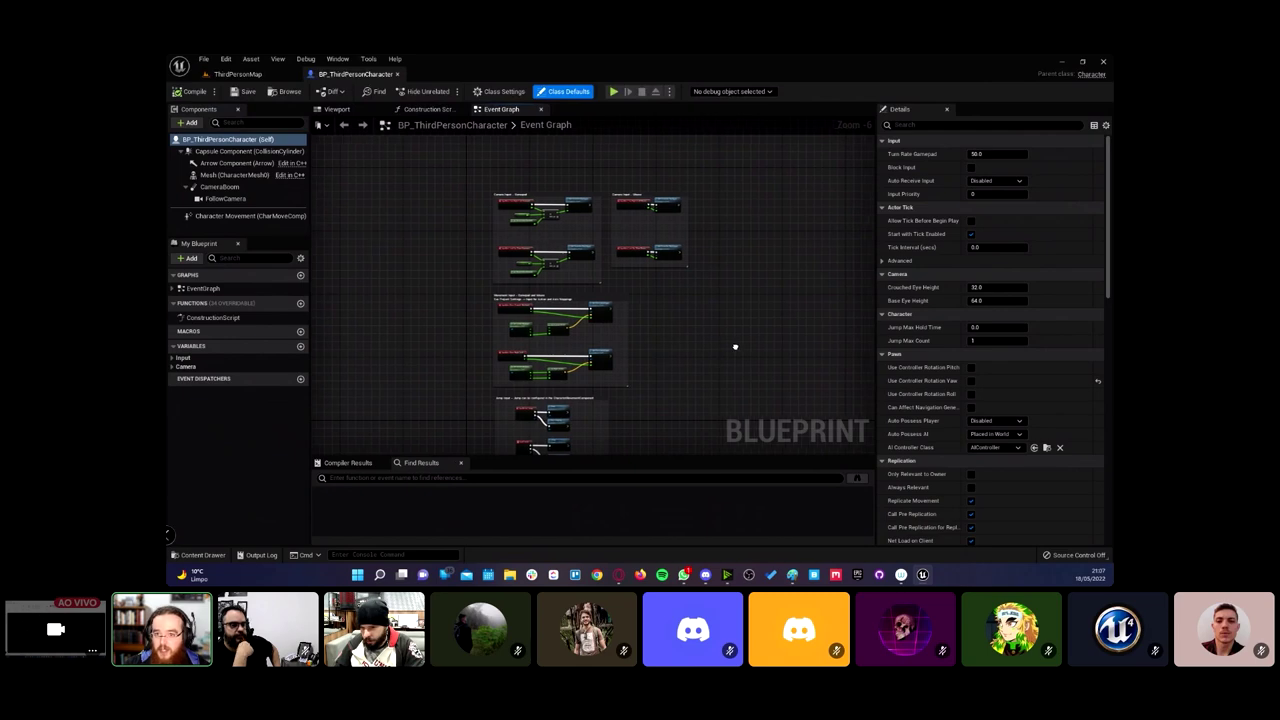
scroll(735, 347, up, 3)
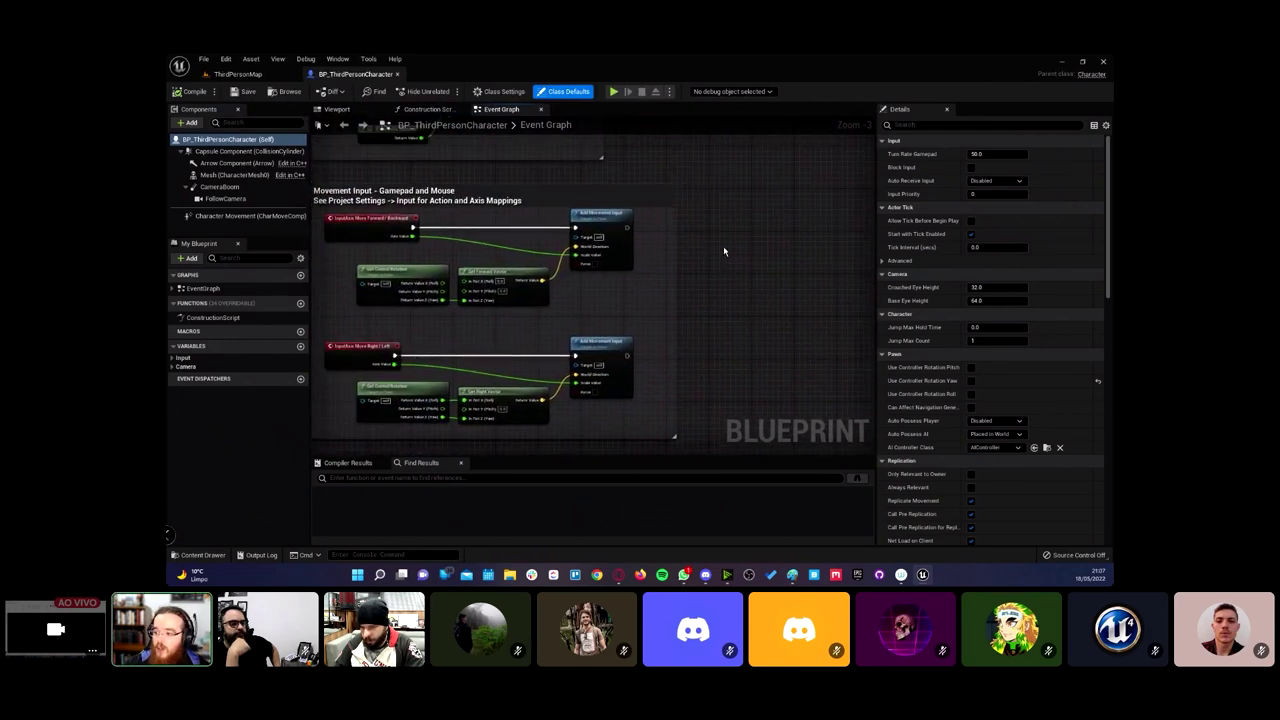
right_drag(724, 251, 713, 247)
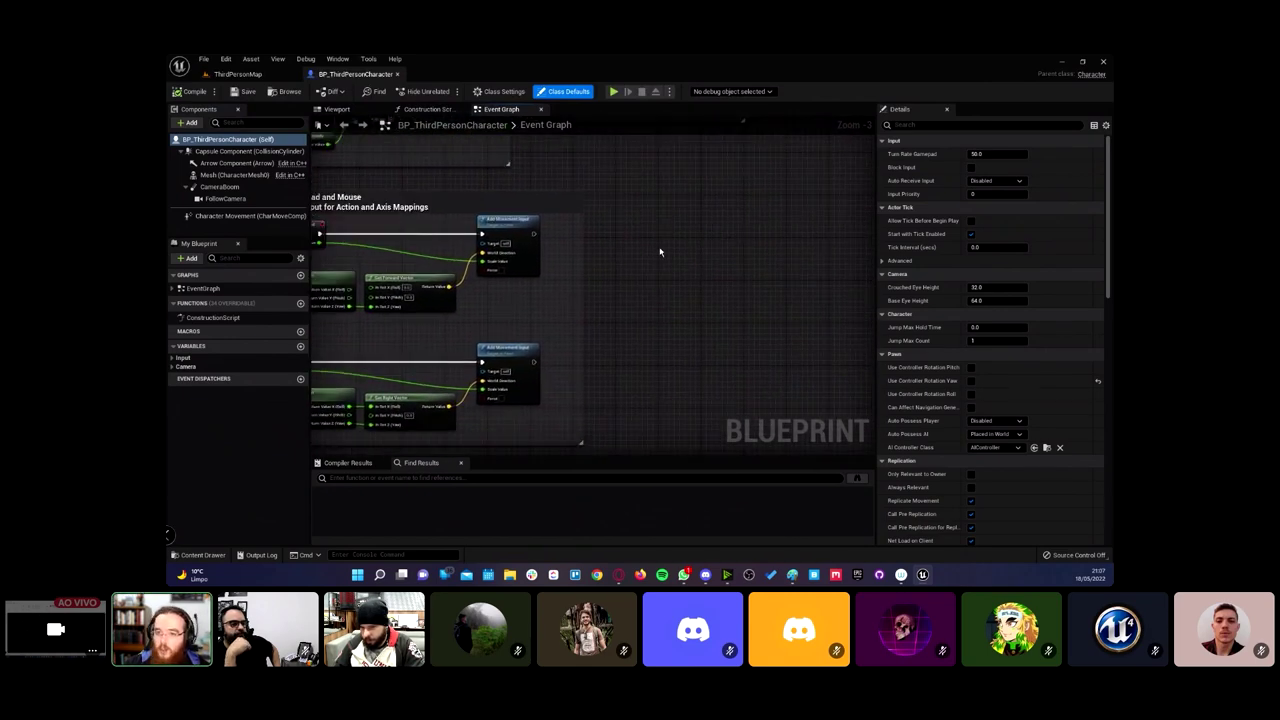
right_click(660, 252)
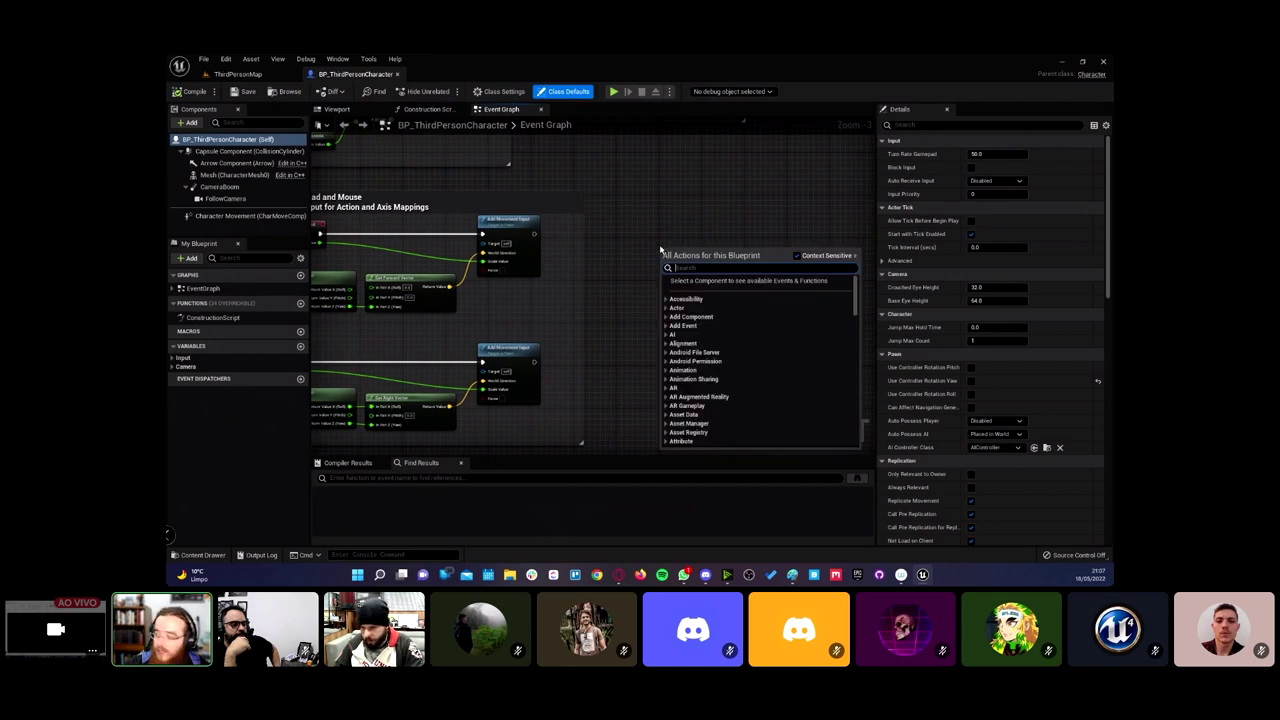
Step: Search the action list for 'input 1', dismiss it, and delete the stray Set node
text(in)
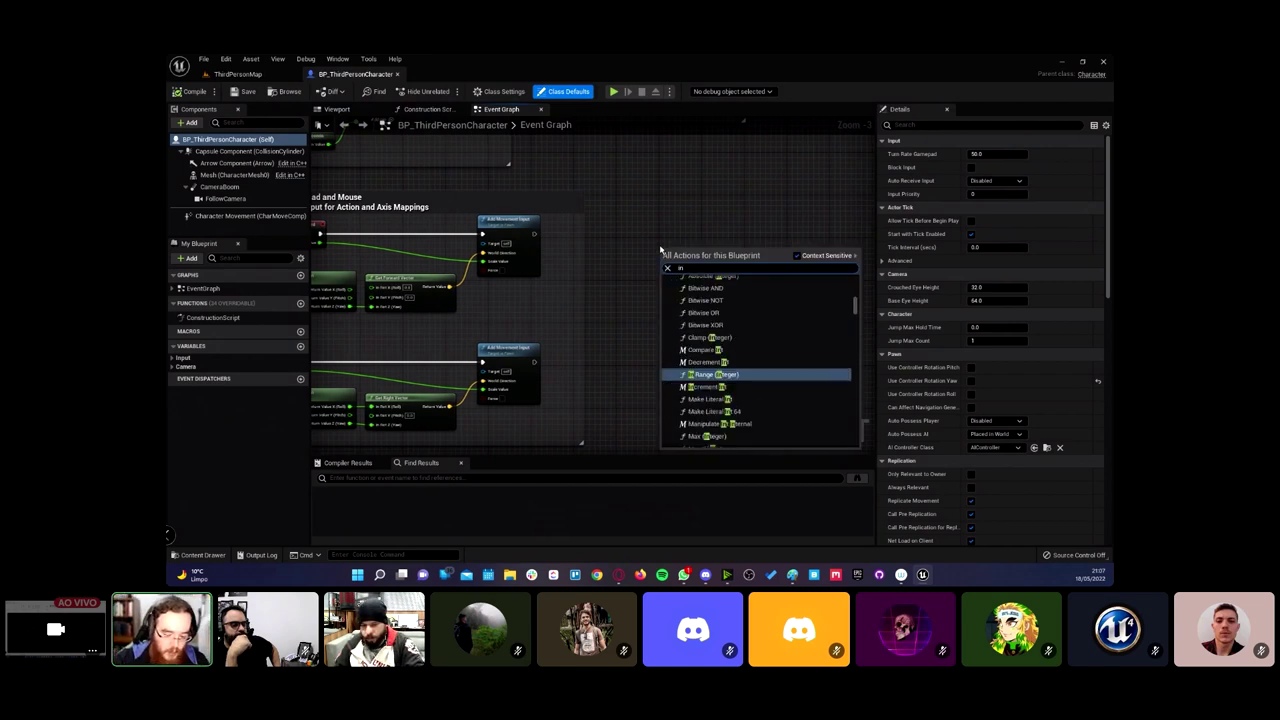
text(put)
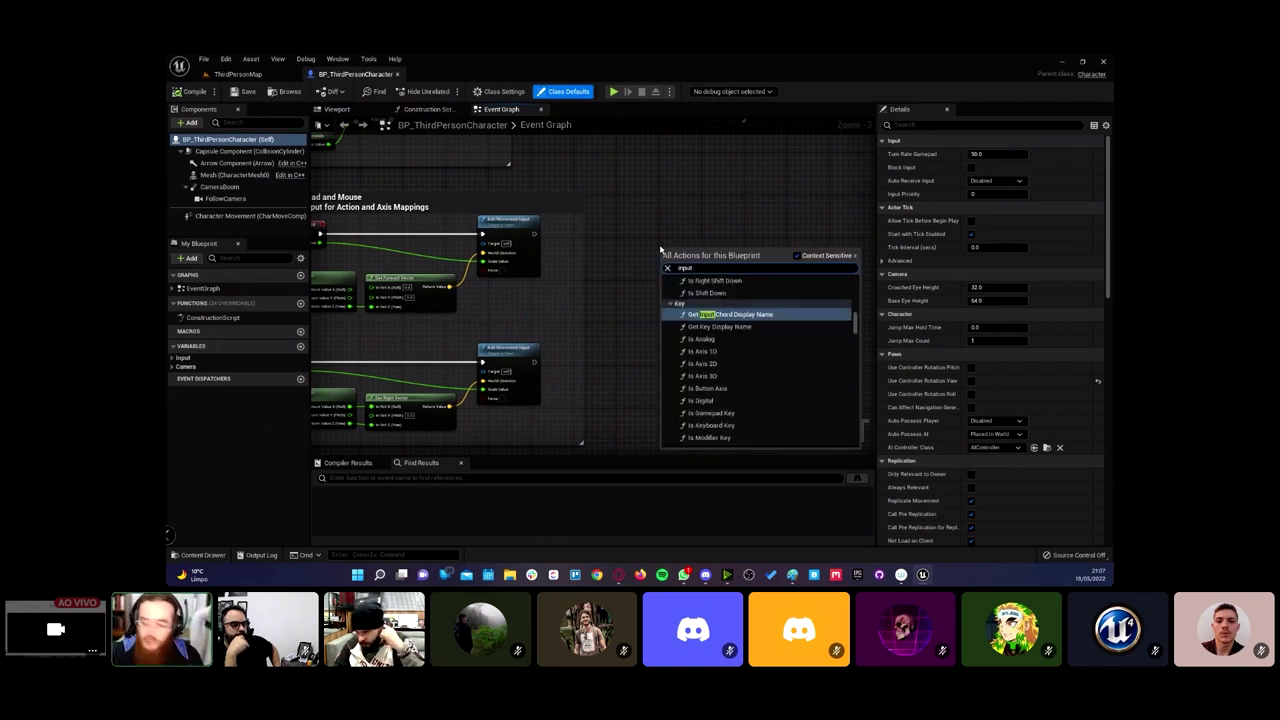
text( 1)
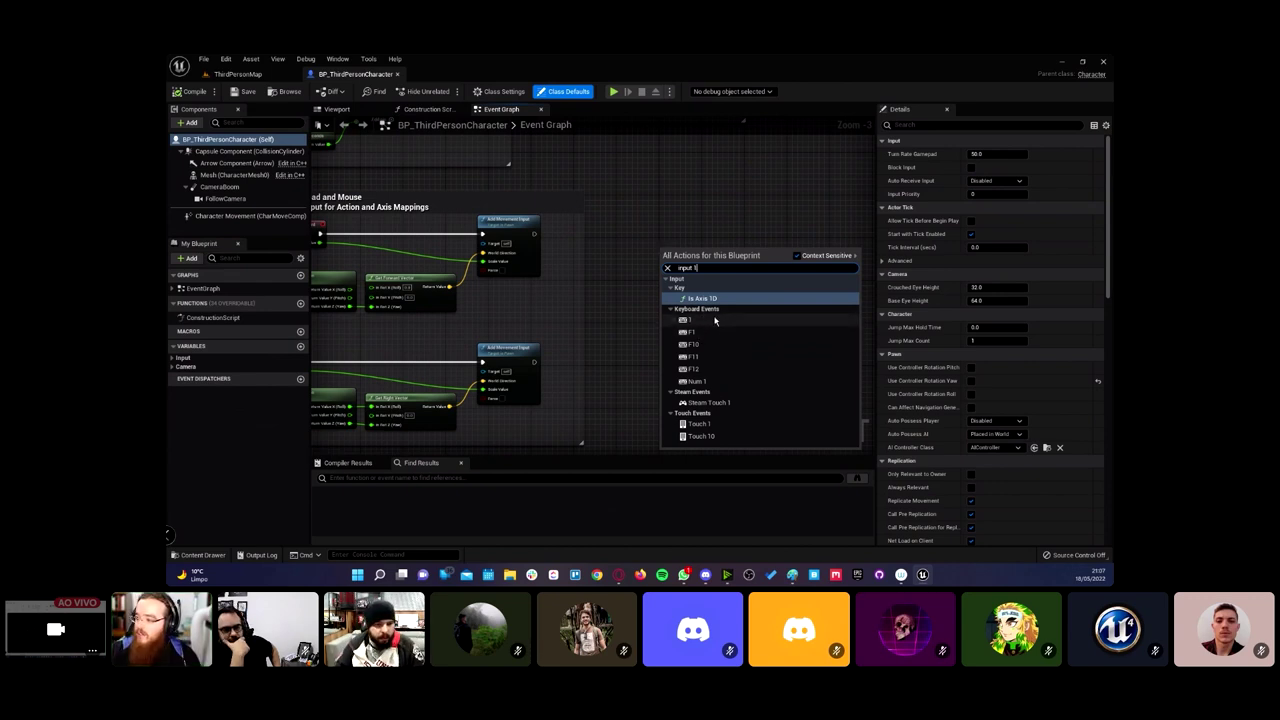
click(675, 168)
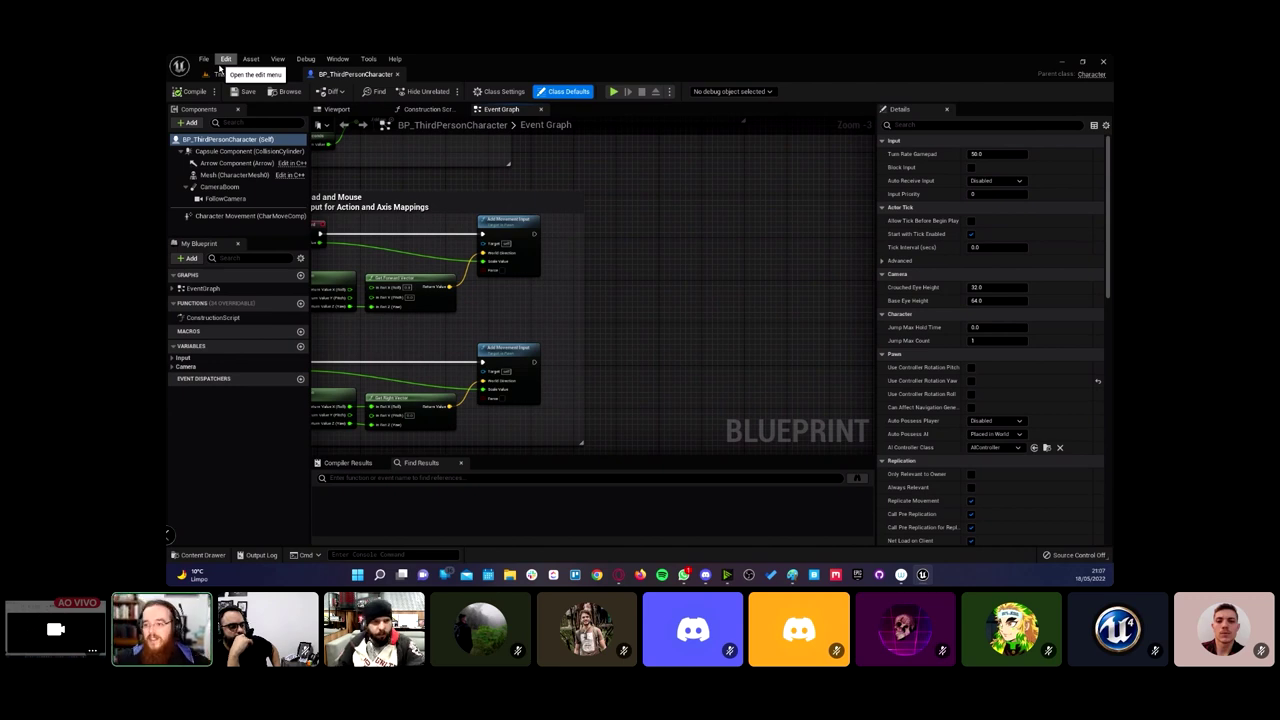
right_drag(631, 306, 597, 224)
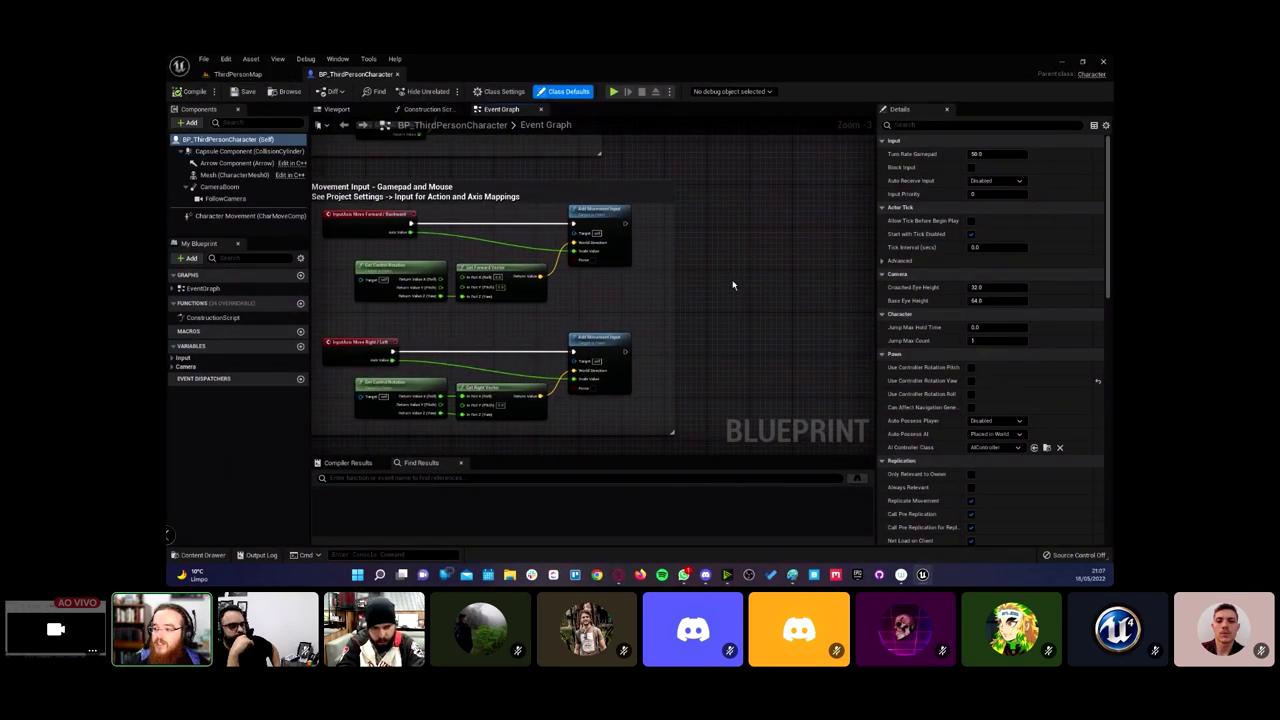
right_click(620, 223)
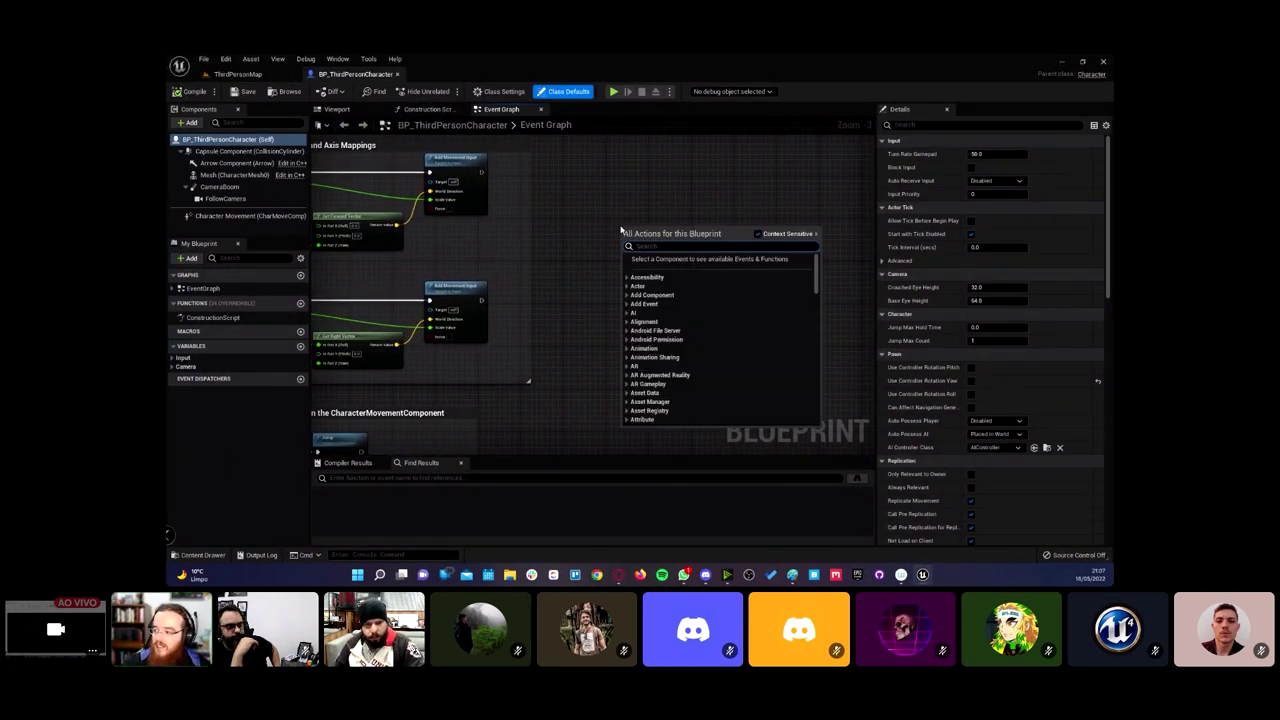
click(620, 231)
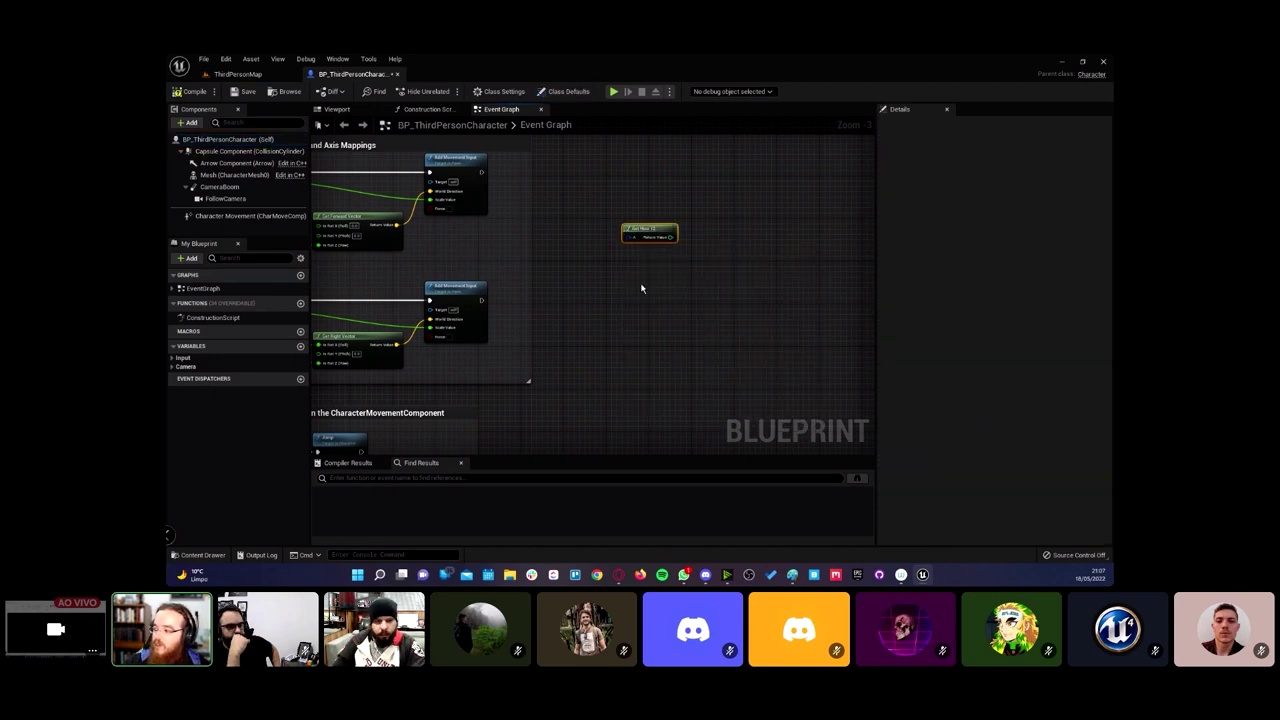
key(Delete)
Step: Add a Keyboard Events 1 key event node to the character's Event Graph
right_click(648, 248)
scroll(690, 330, down, 2)
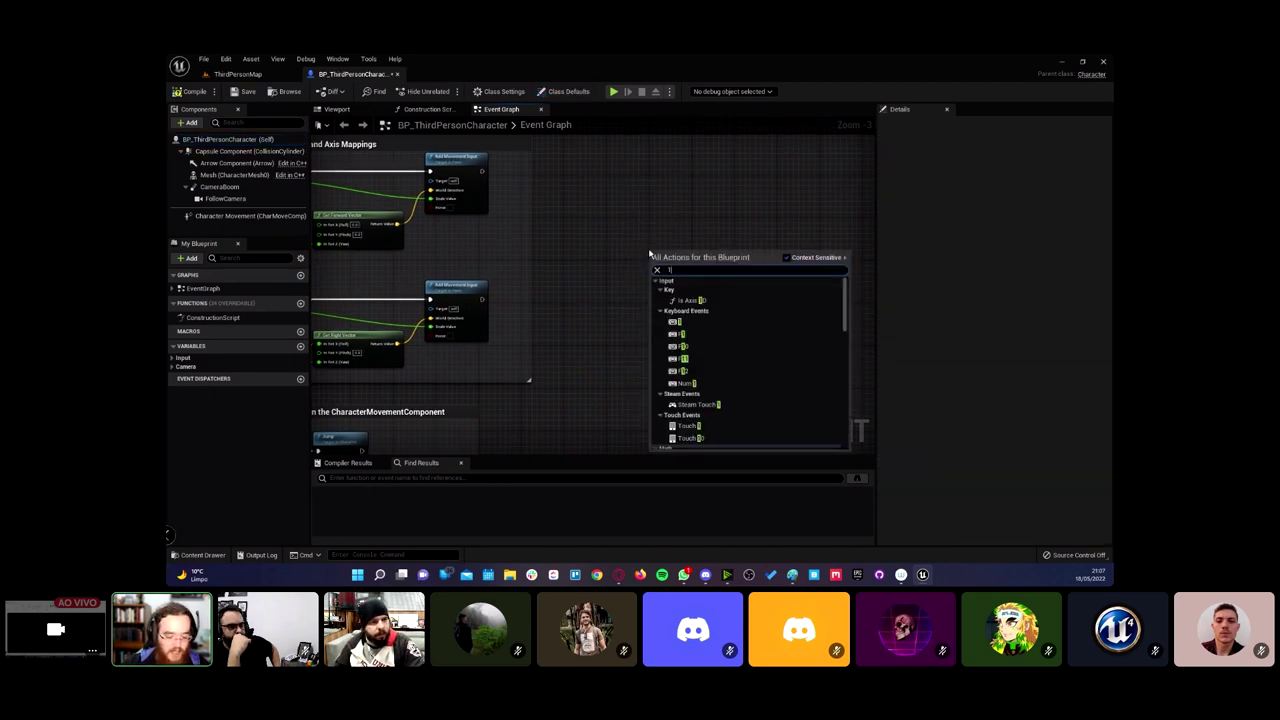
click(695, 328)
scroll(662, 304, up, 3)
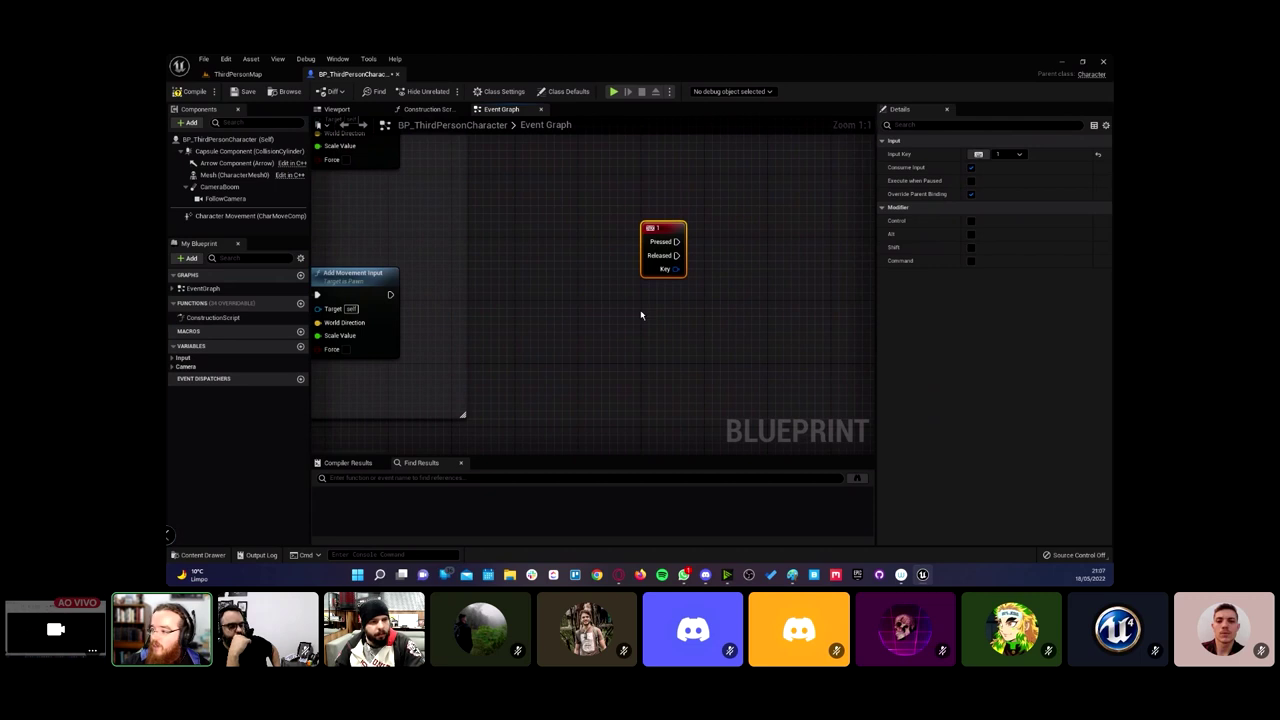
right_drag(674, 326, 676, 272)
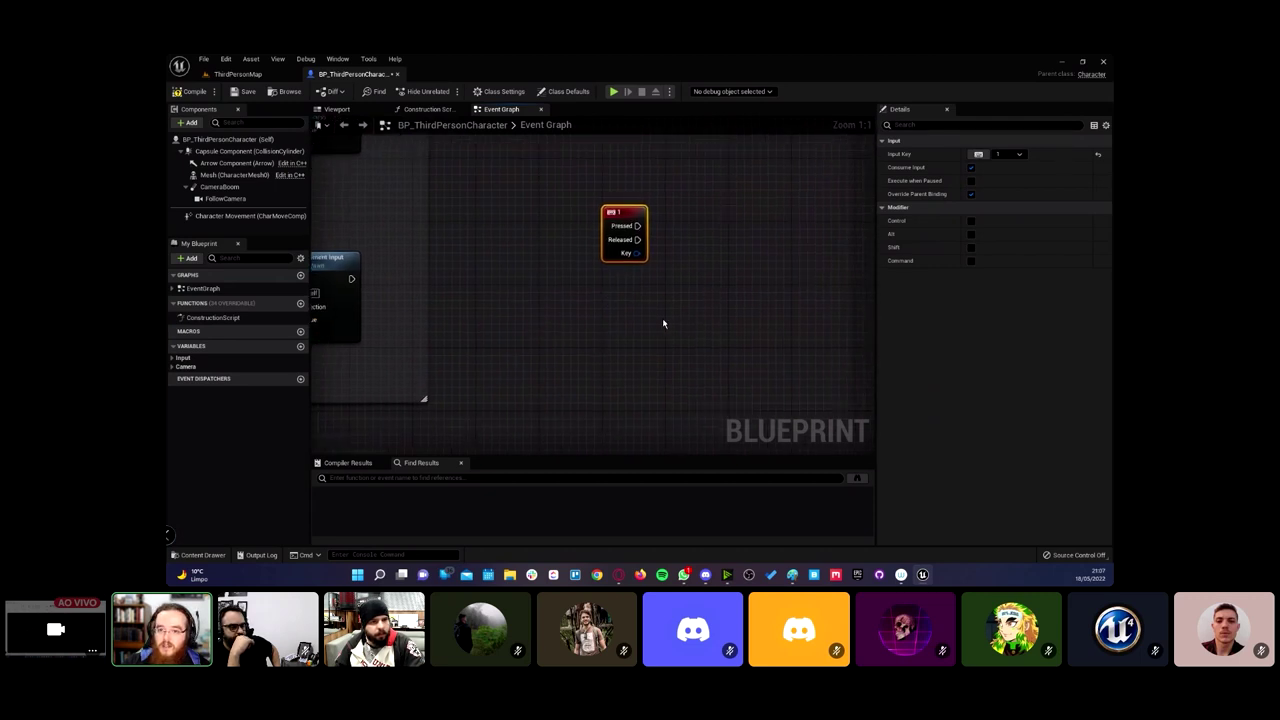
mouse_move(663, 323)
right_down()
mouse_move(614, 323)
mouse_move(566, 286)
mouse_move(546, 299)
right_up()
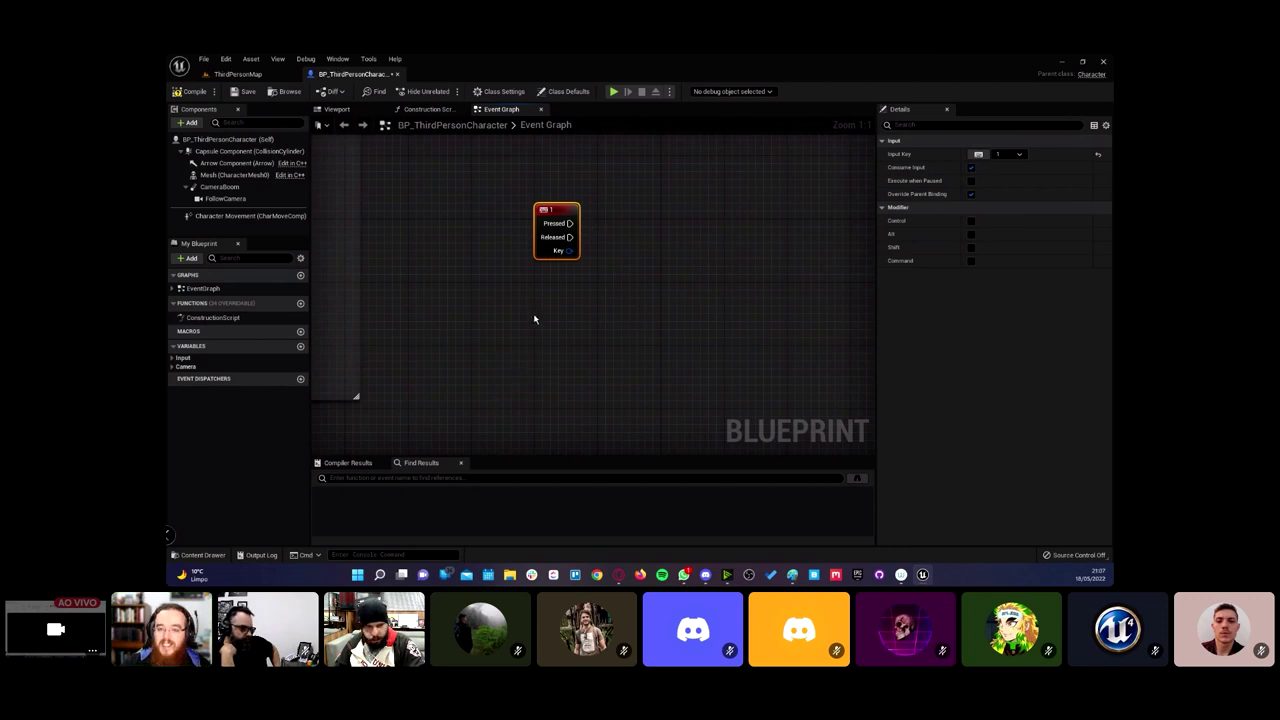
Step: Look through Project Settings from the Edit menu, close it, and switch to the ThirdPersonMap level
click(203, 60)
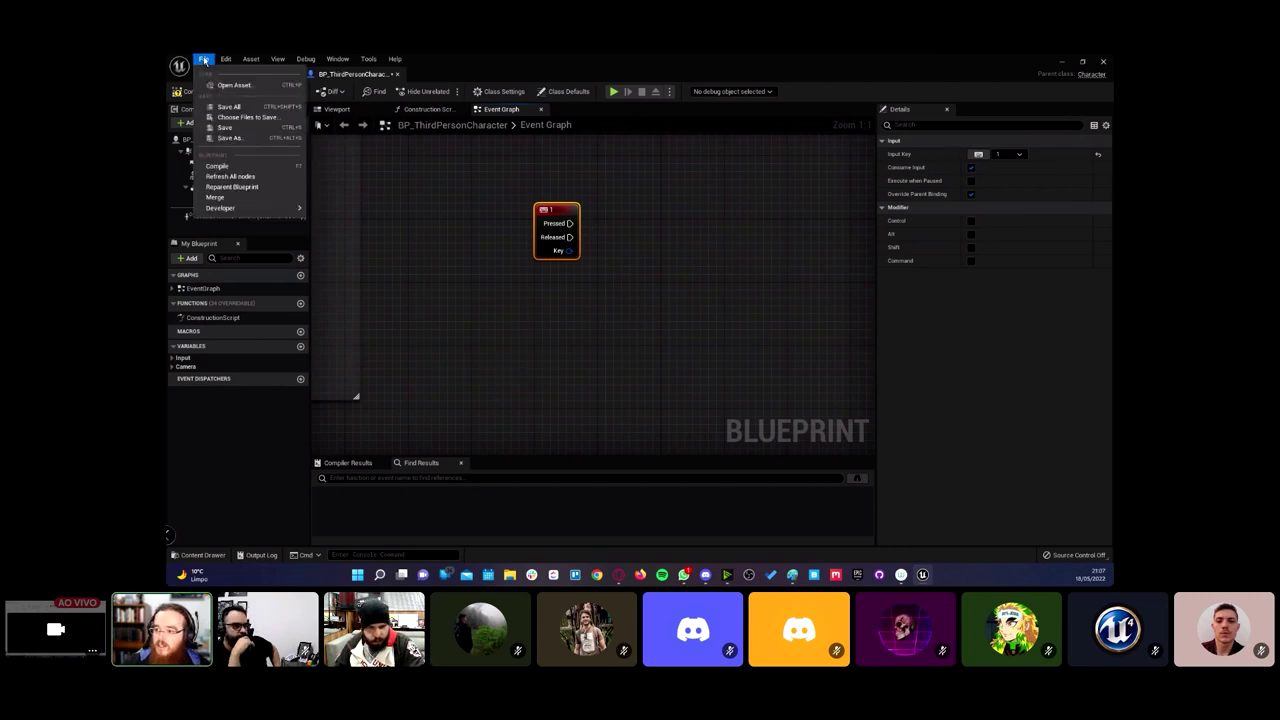
mouse_move(226, 60)
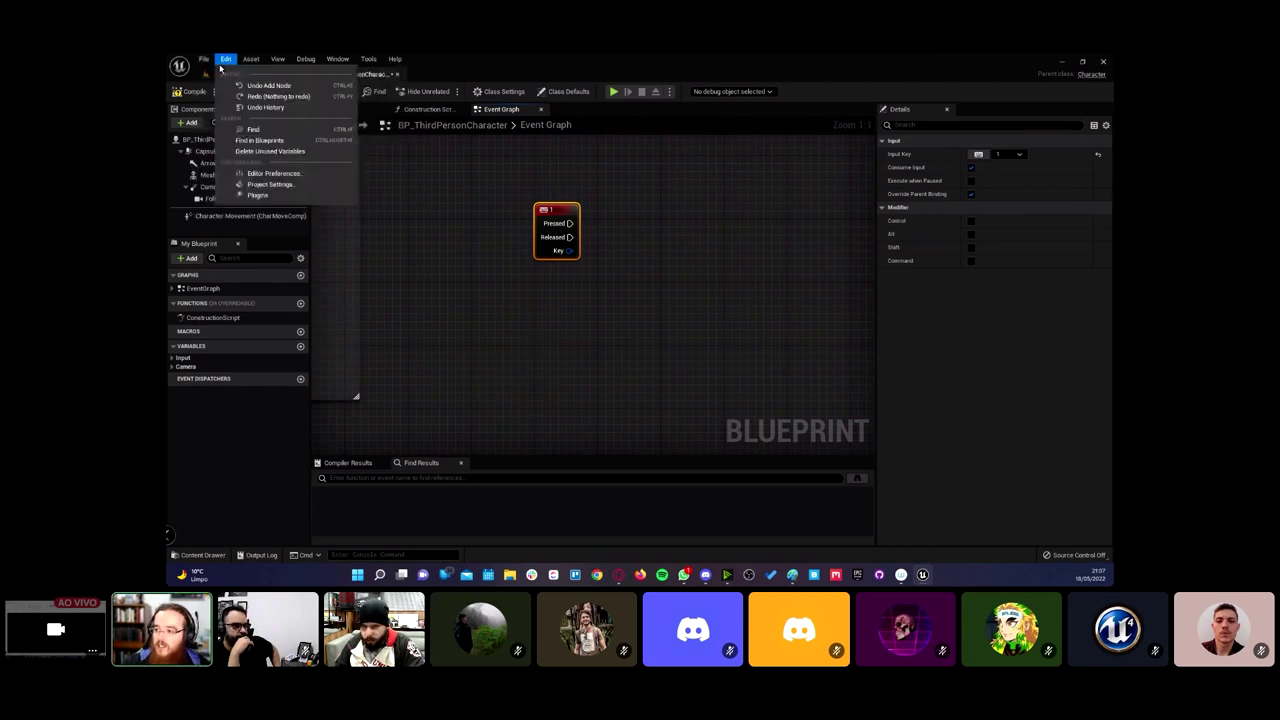
click(270, 184)
scroll(280, 410, down, 3)
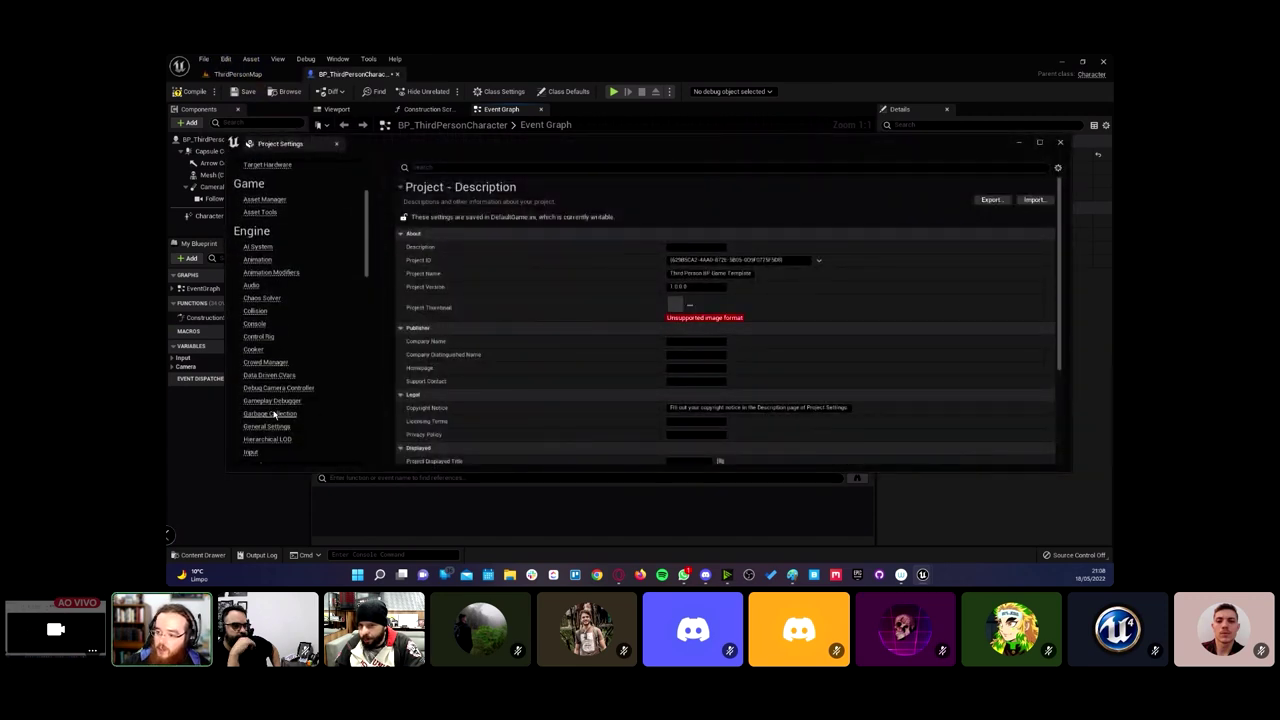
click(337, 144)
mouse_move(646, 286)
right_down()
mouse_move(557, 261)
mouse_move(589, 240)
mouse_move(432, 226)
right_up()
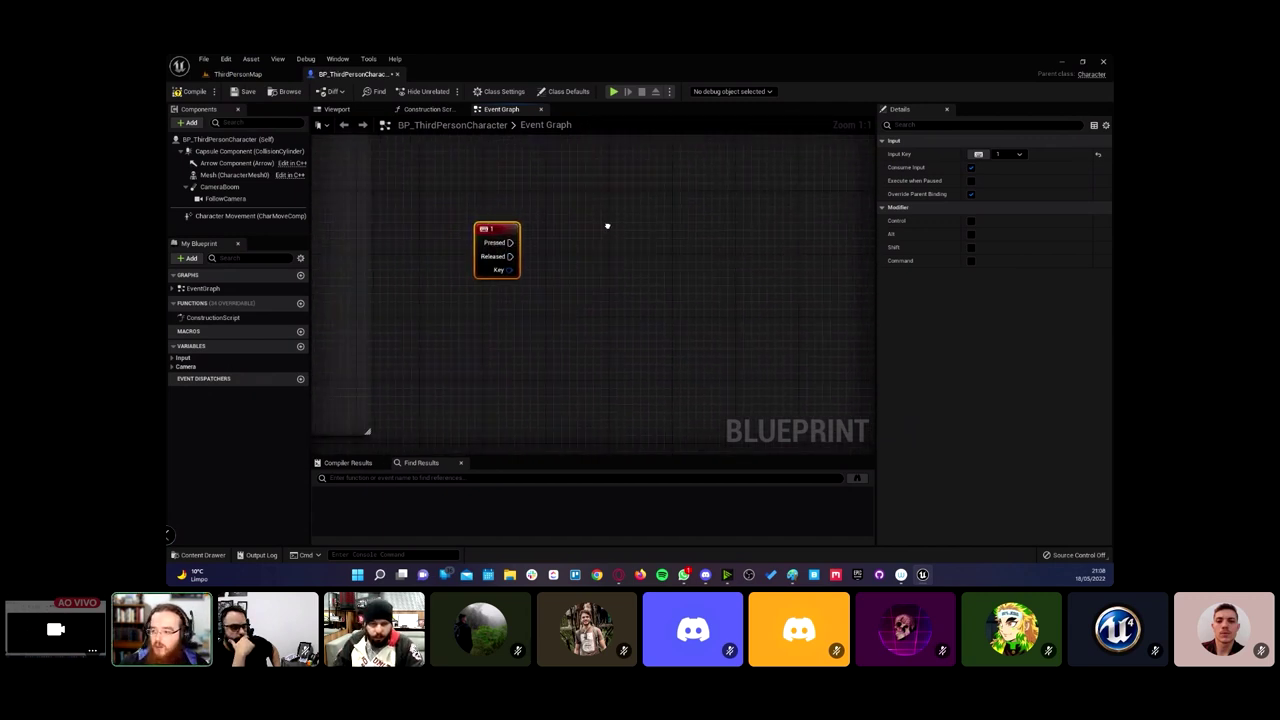
click(238, 74)
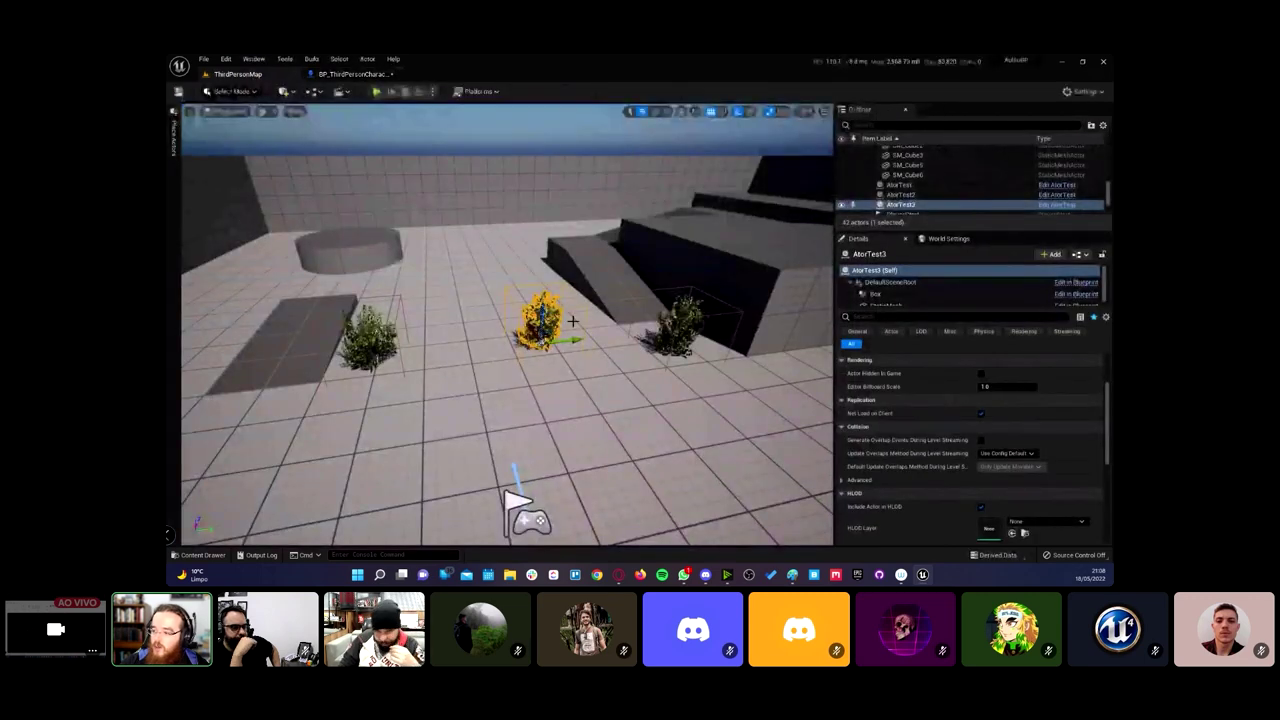
Step: Add a Spawn Actor from Class node beside the 1 key event, leaving its class unset
click(340, 76)
right_click(532, 221)
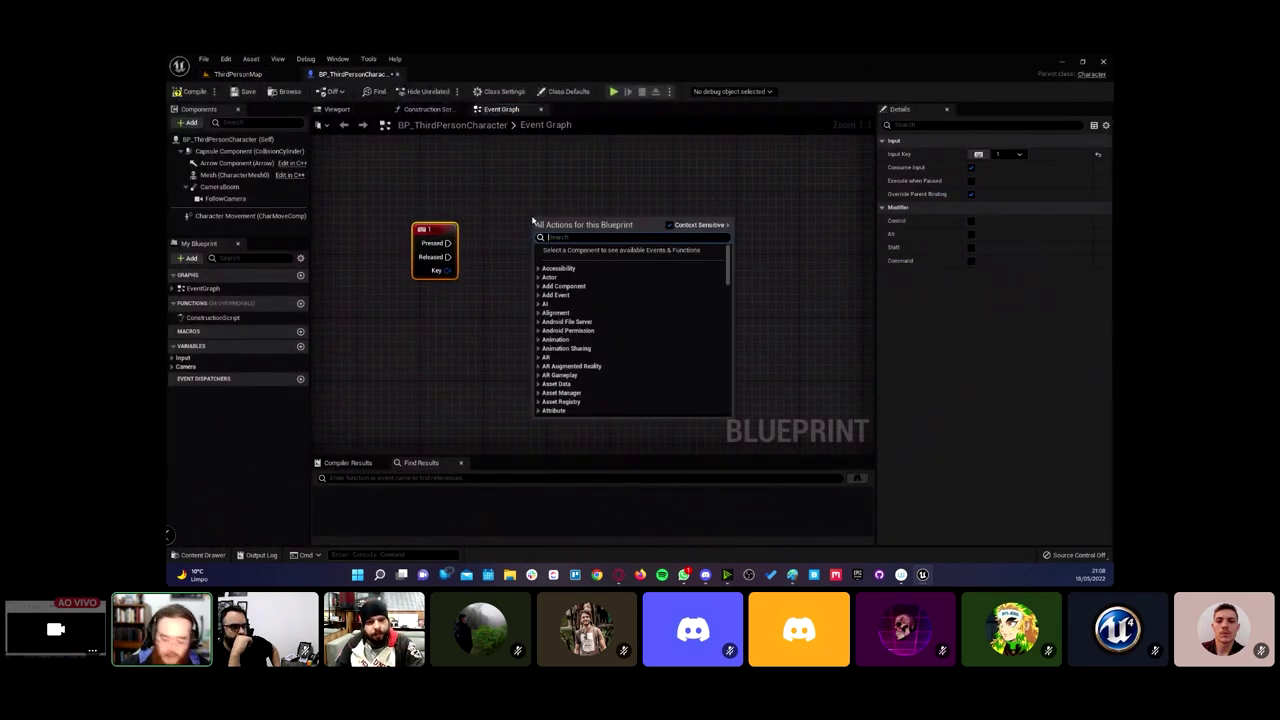
text(spawn)
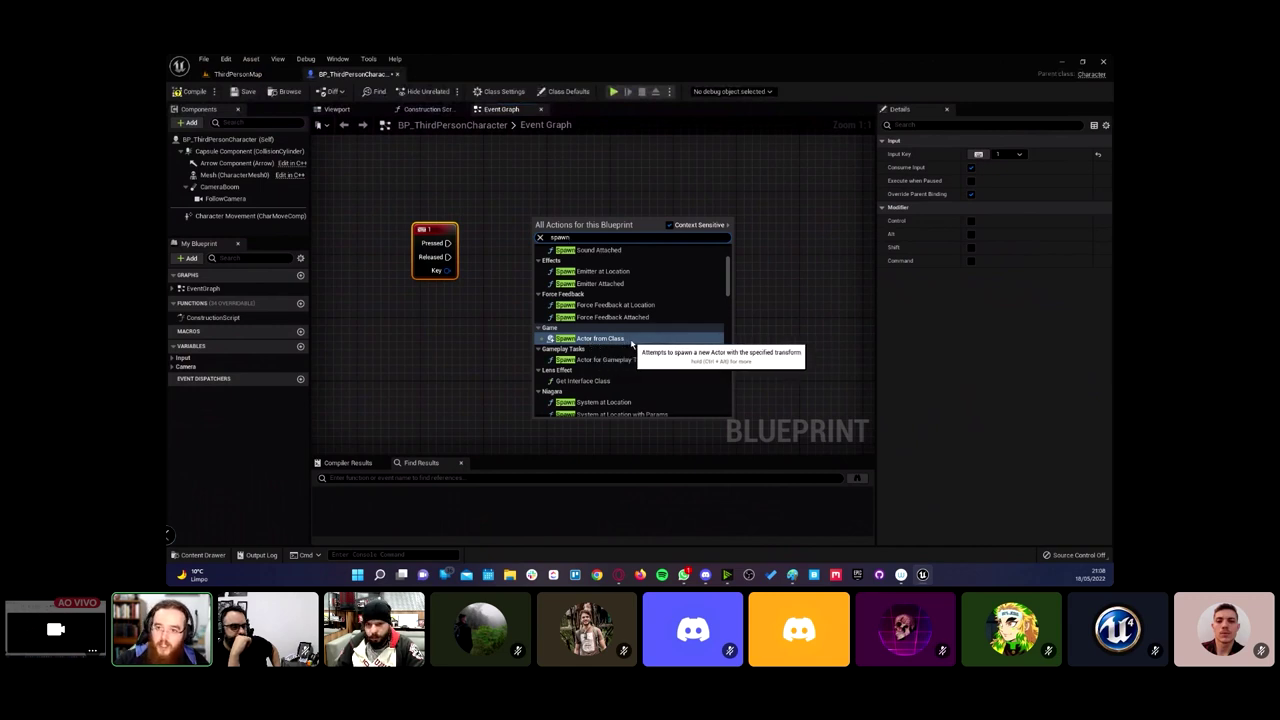
click(631, 342)
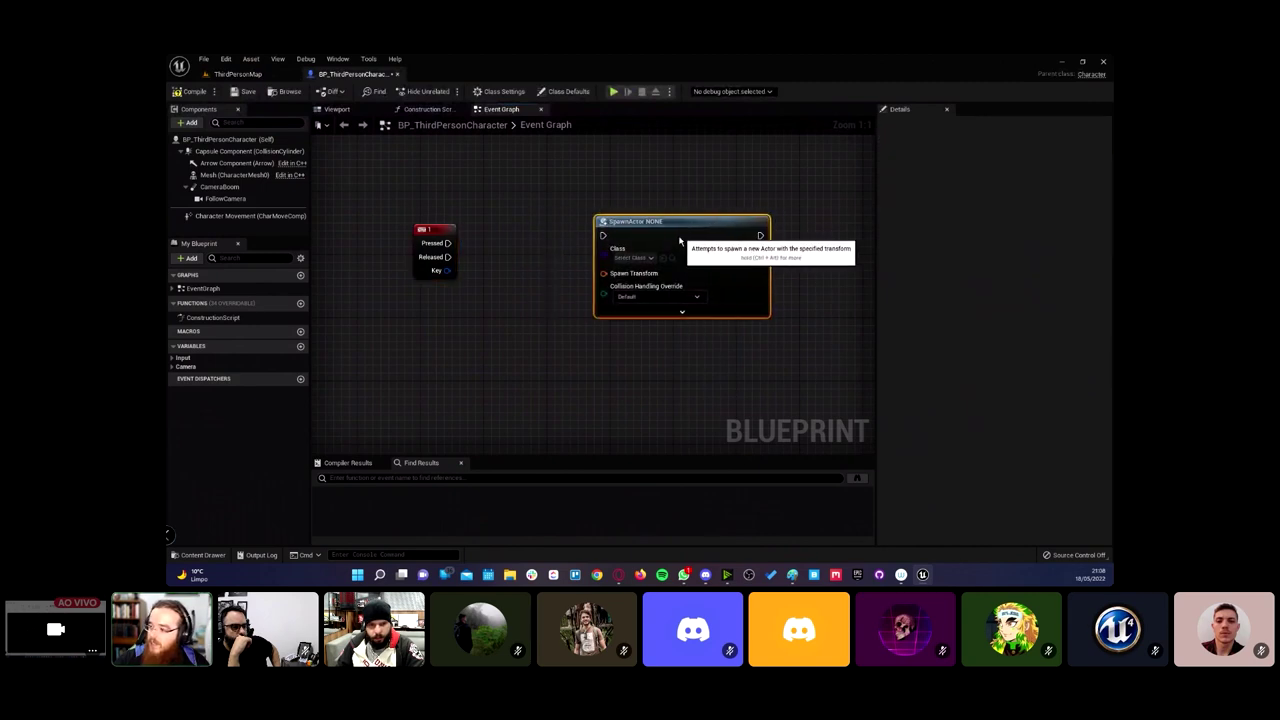
click(616, 258)
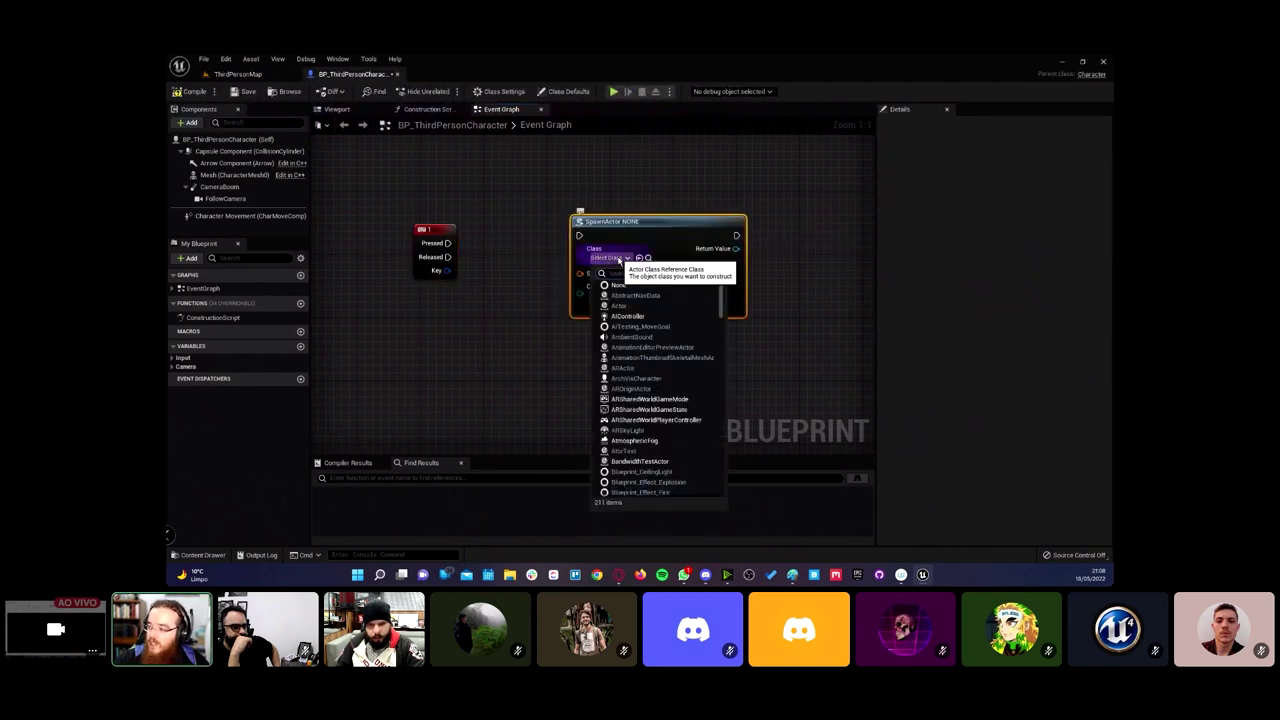
click(557, 236)
Step: Glance at the ThirdPersonMap level, return to the Event Graph, and open the Content Drawer
click(238, 74)
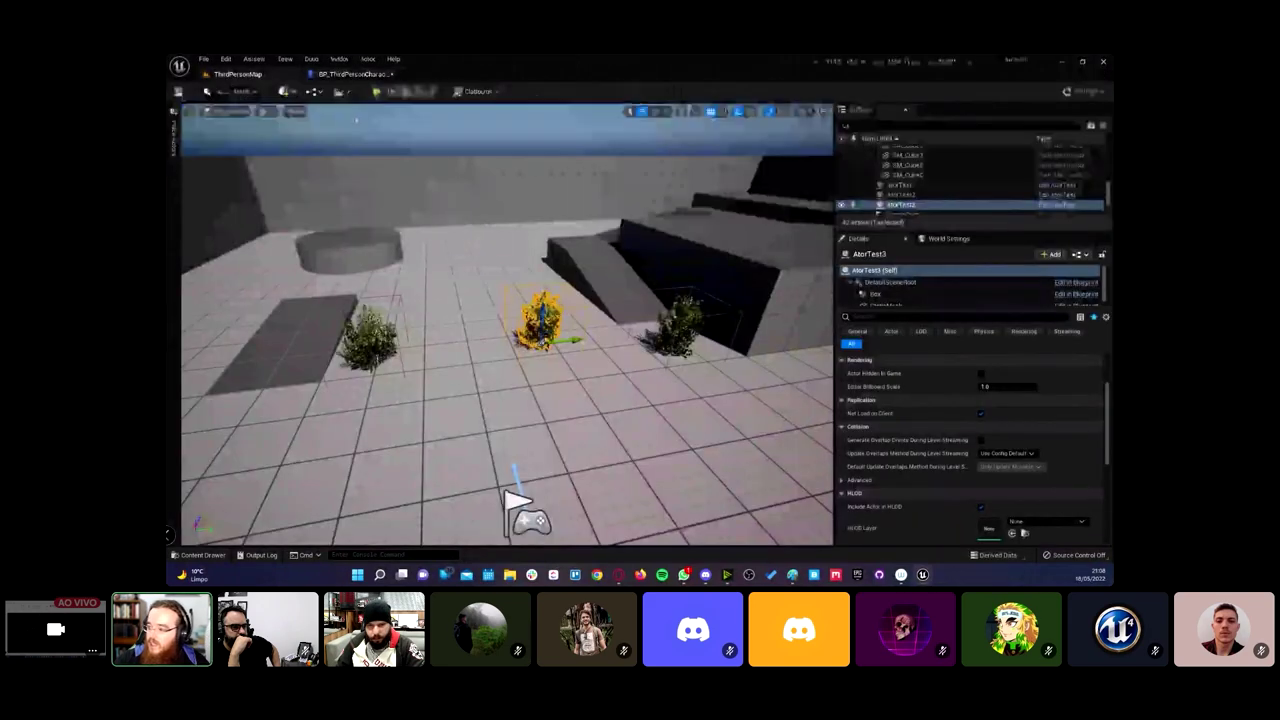
click(340, 74)
key(ctrl+space)
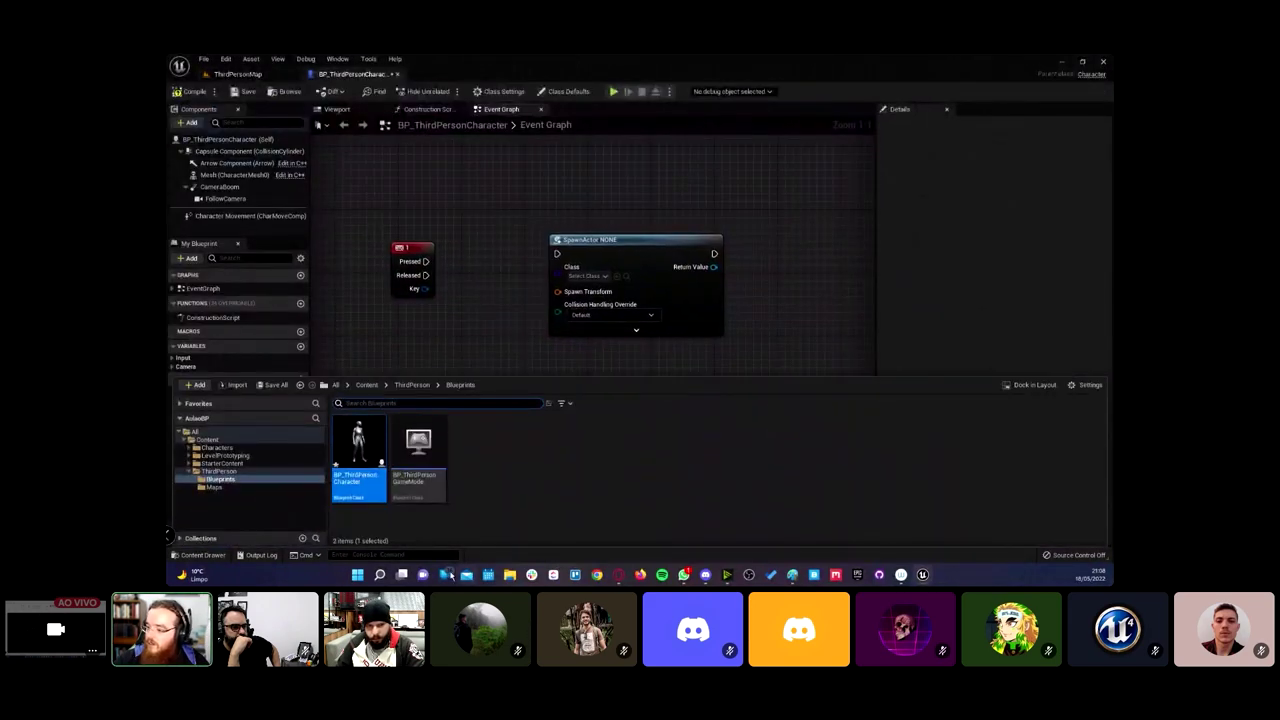
Step: Set the SpawnActor class to AtorTest and wire key 1's Pressed event into it
click(258, 439)
click(596, 458)
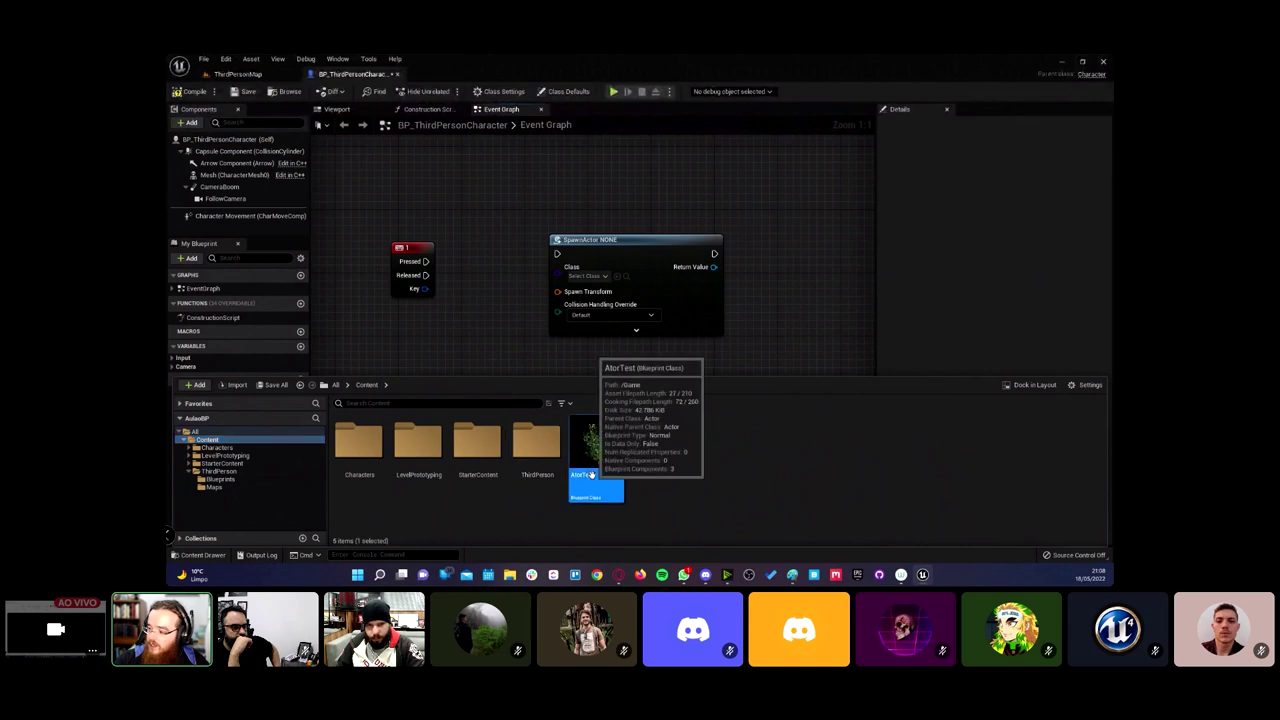
click(617, 276)
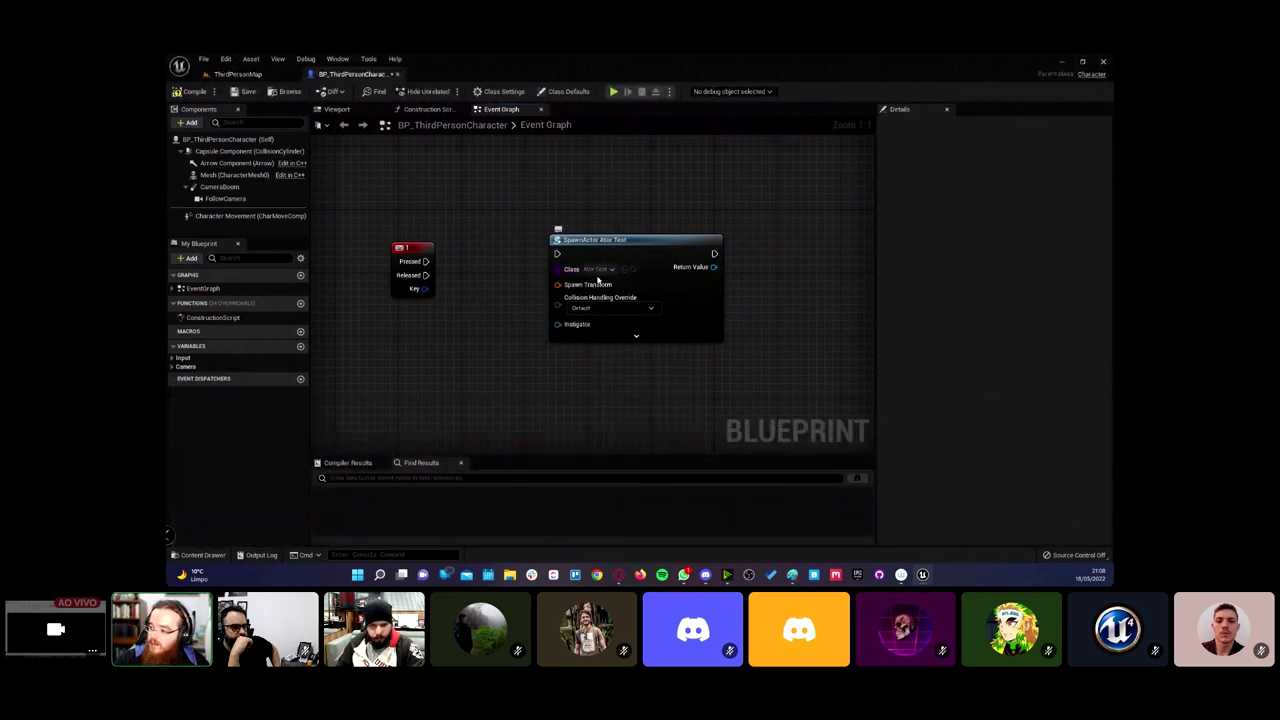
drag(425, 261, 557, 253)
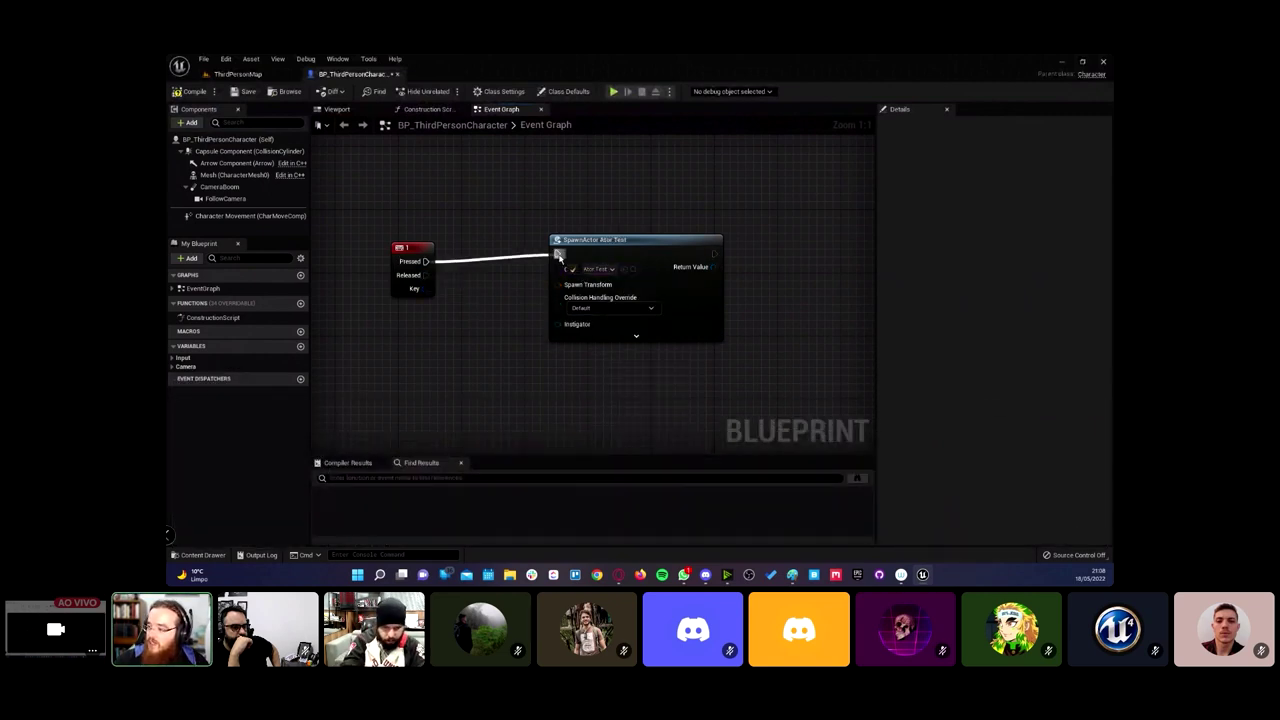
click(580, 277)
right_drag(521, 296, 575, 236)
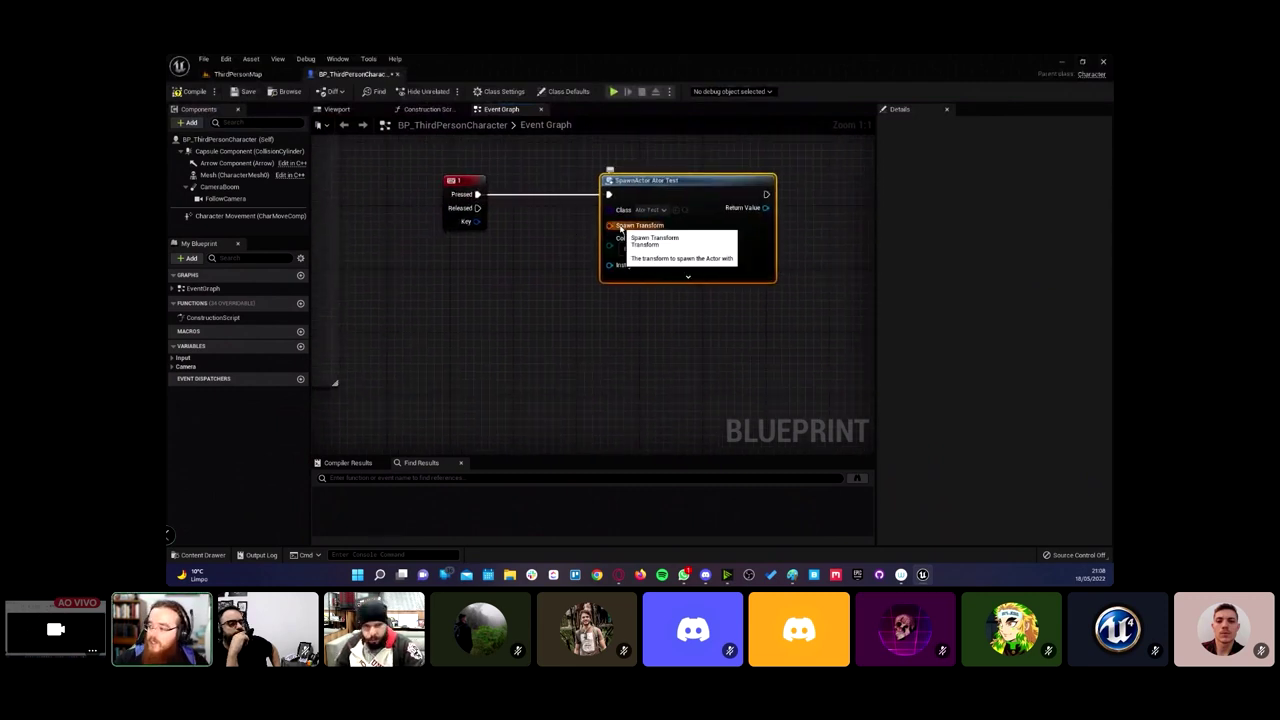
Step: Split the SpawnActor node's Spawn Transform pin, tidy the graph, and save the character blueprint
right_click(620, 229)
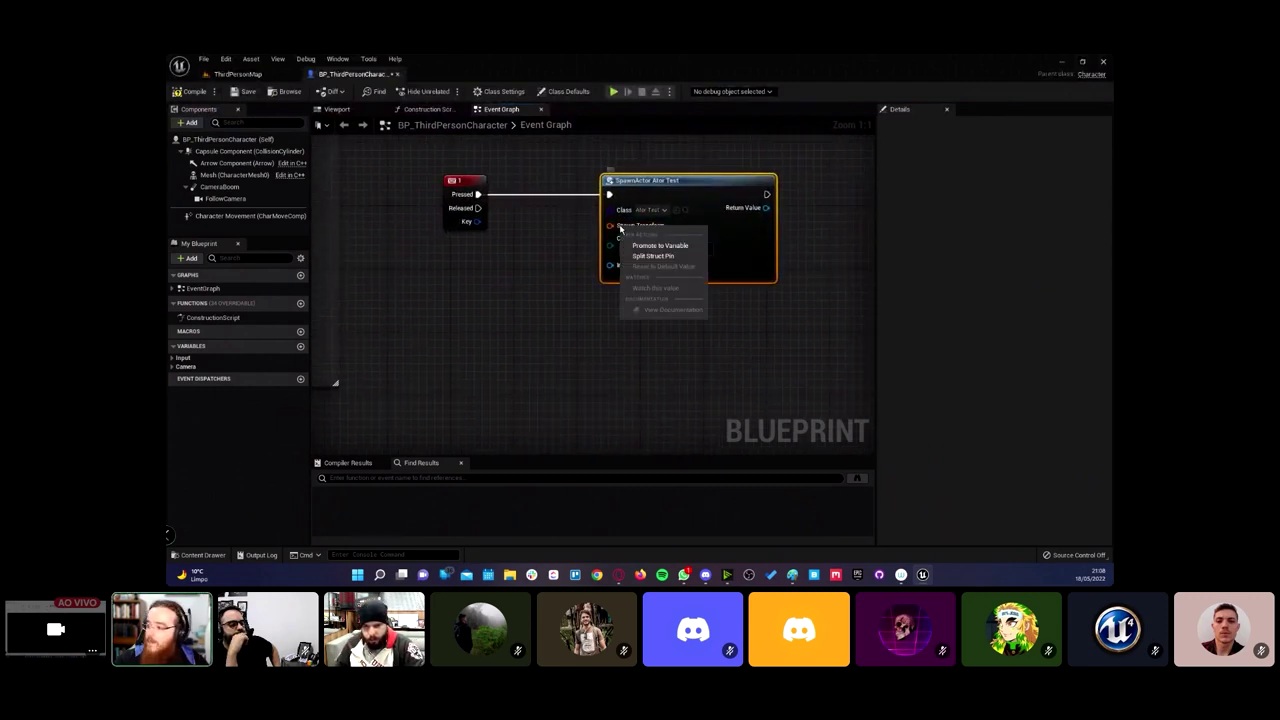
click(652, 255)
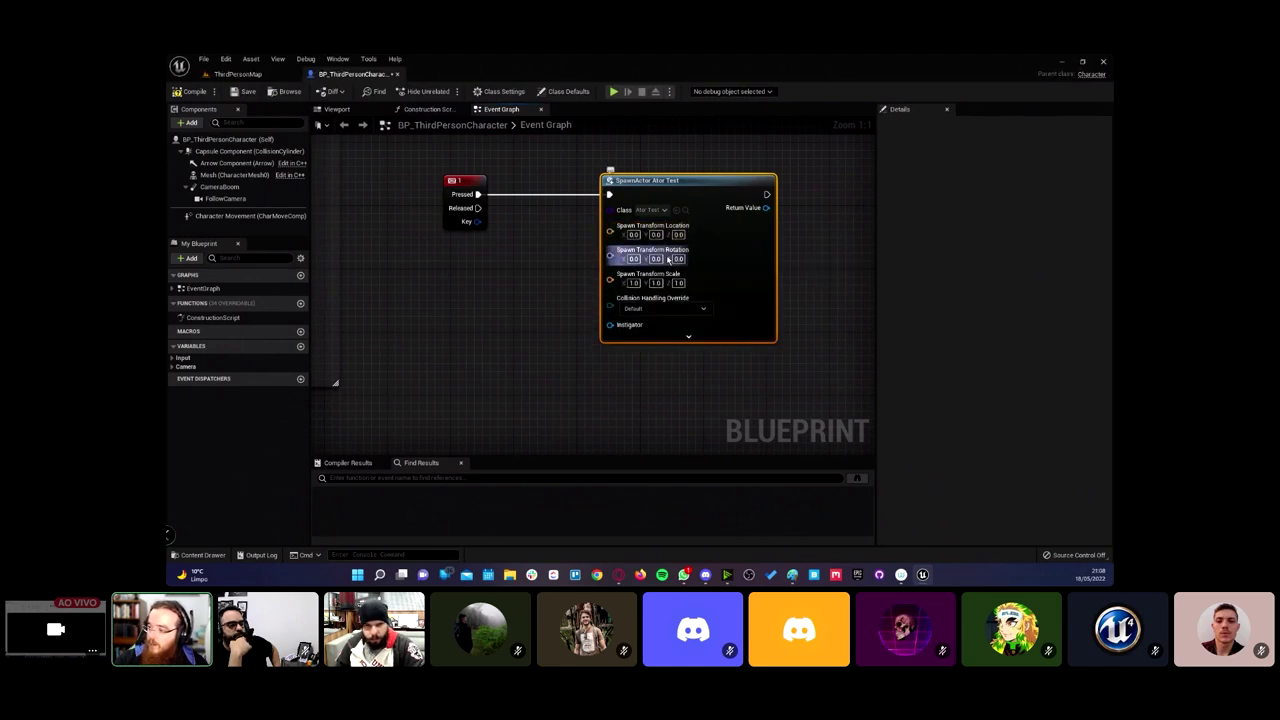
right_drag(644, 291, 612, 274)
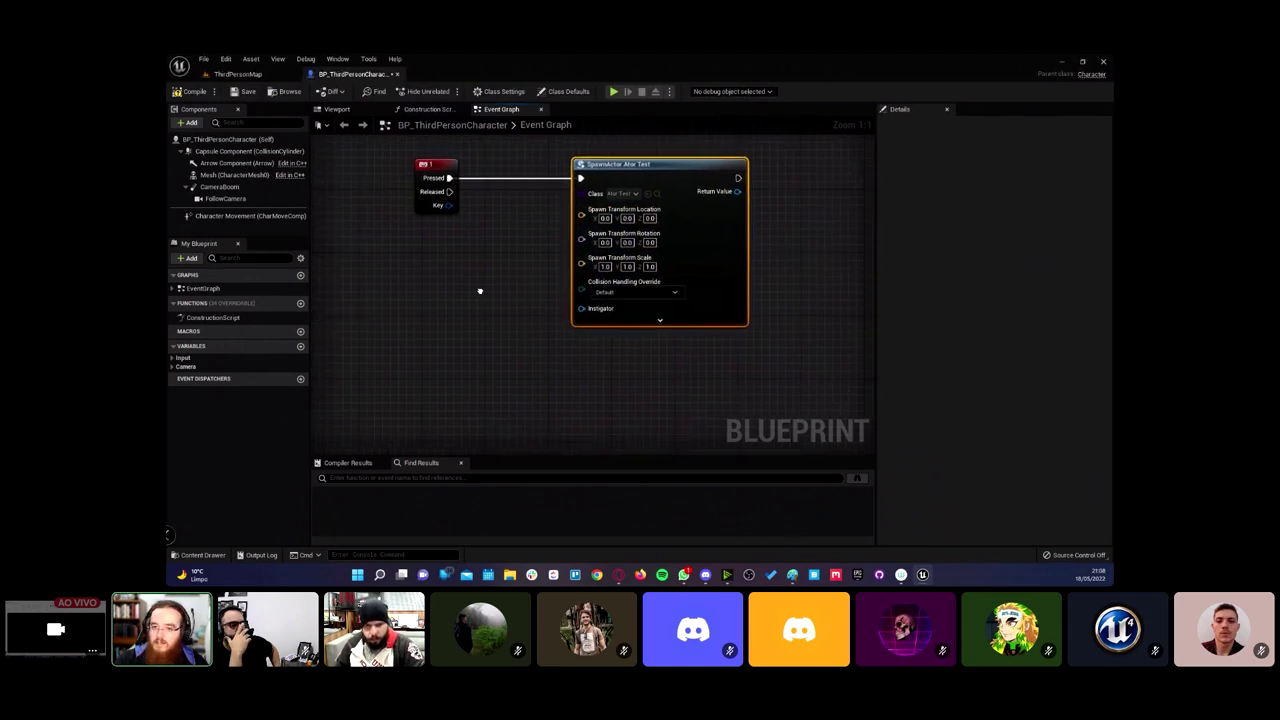
drag(650, 168, 742, 168)
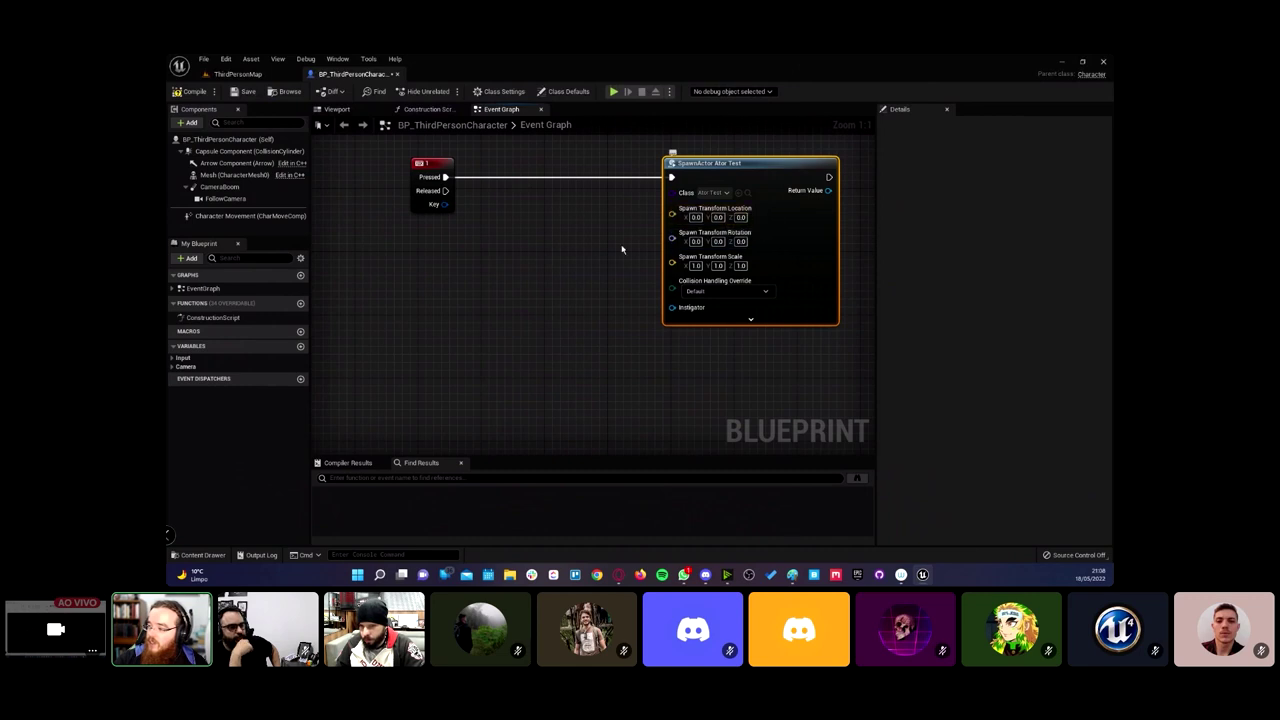
right_drag(567, 315, 643, 340)
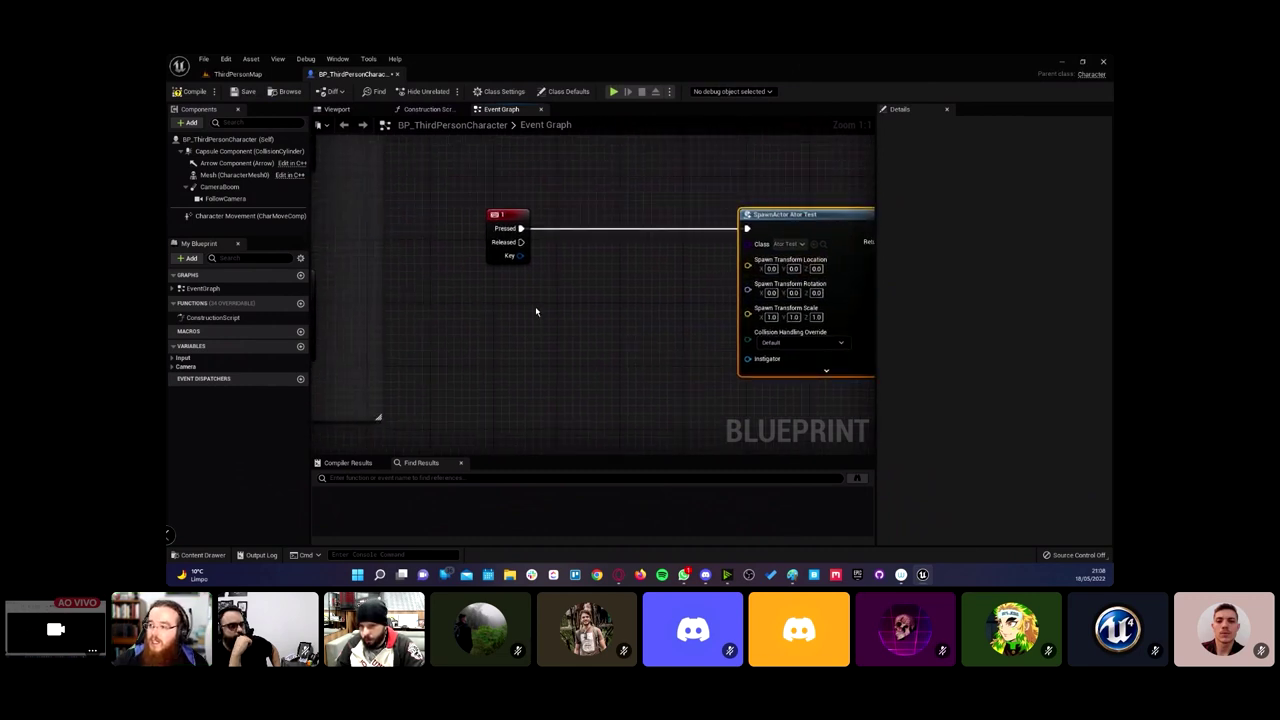
right_drag(557, 309, 511, 294)
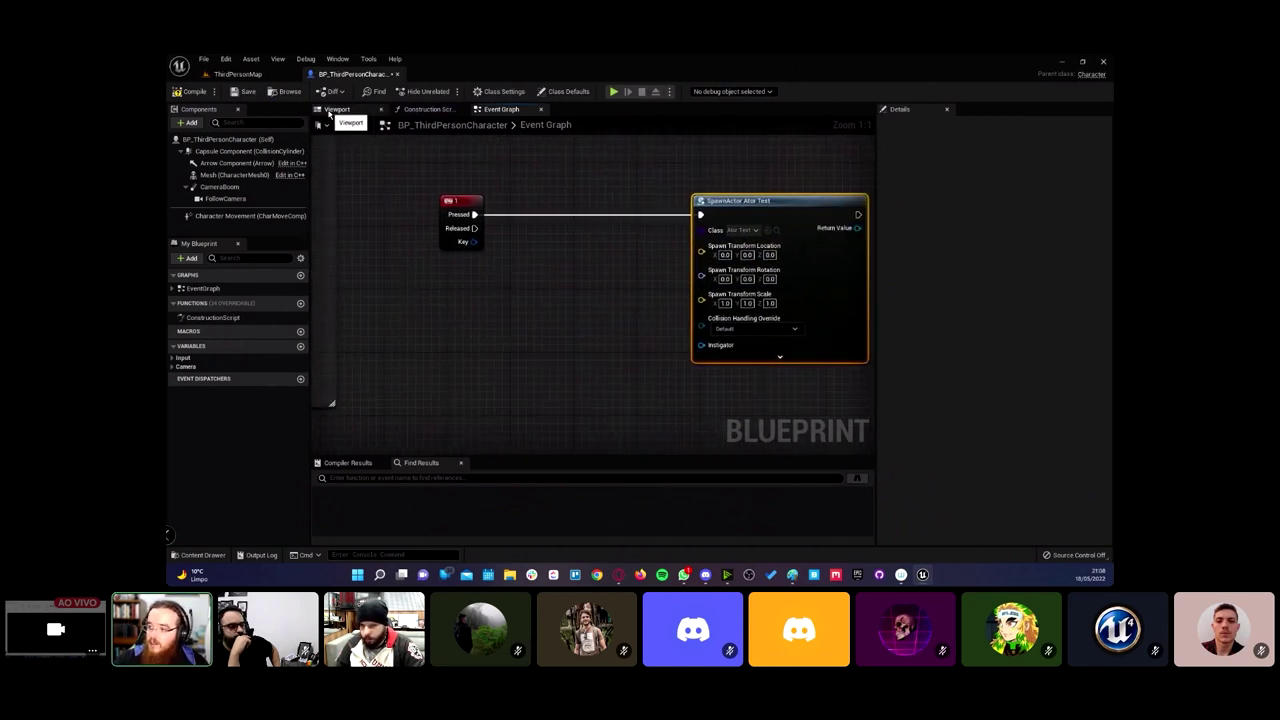
click(238, 91)
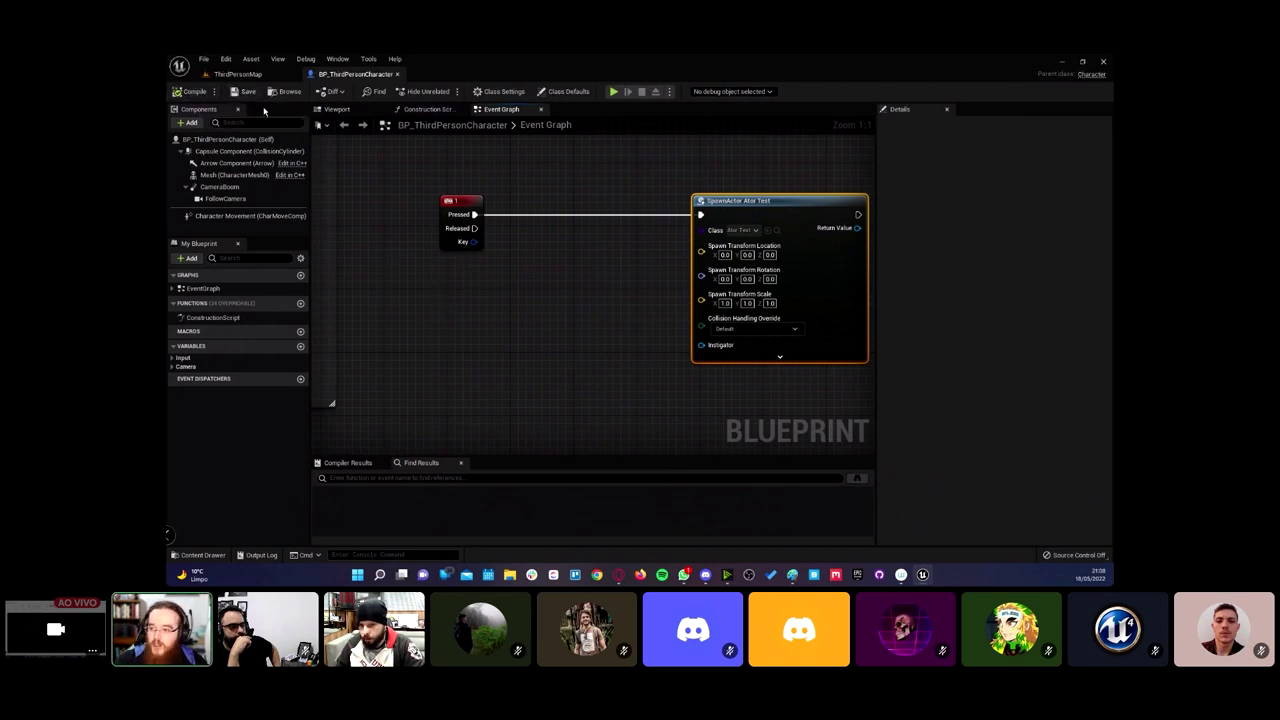
click(337, 108)
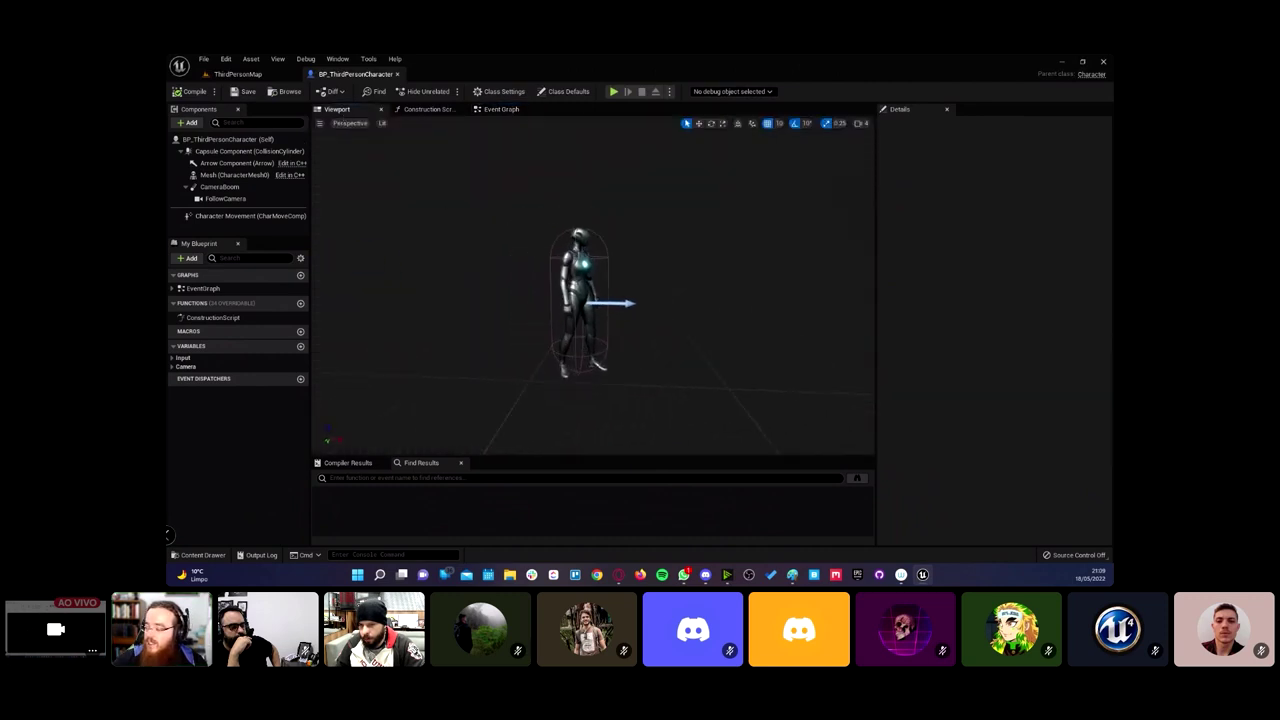
Step: Add a Scene component under the capsule and place it in front at location 110, 0, 20
scroll(617, 259, up, 2)
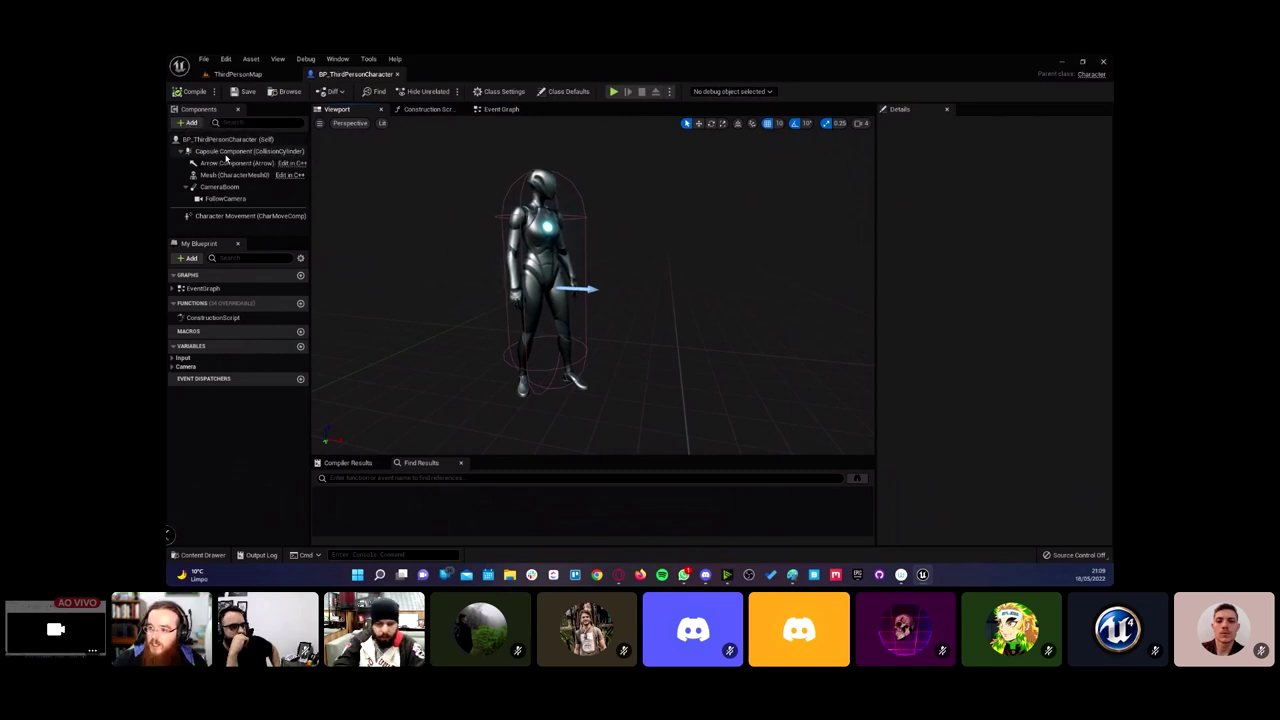
click(205, 151)
click(187, 123)
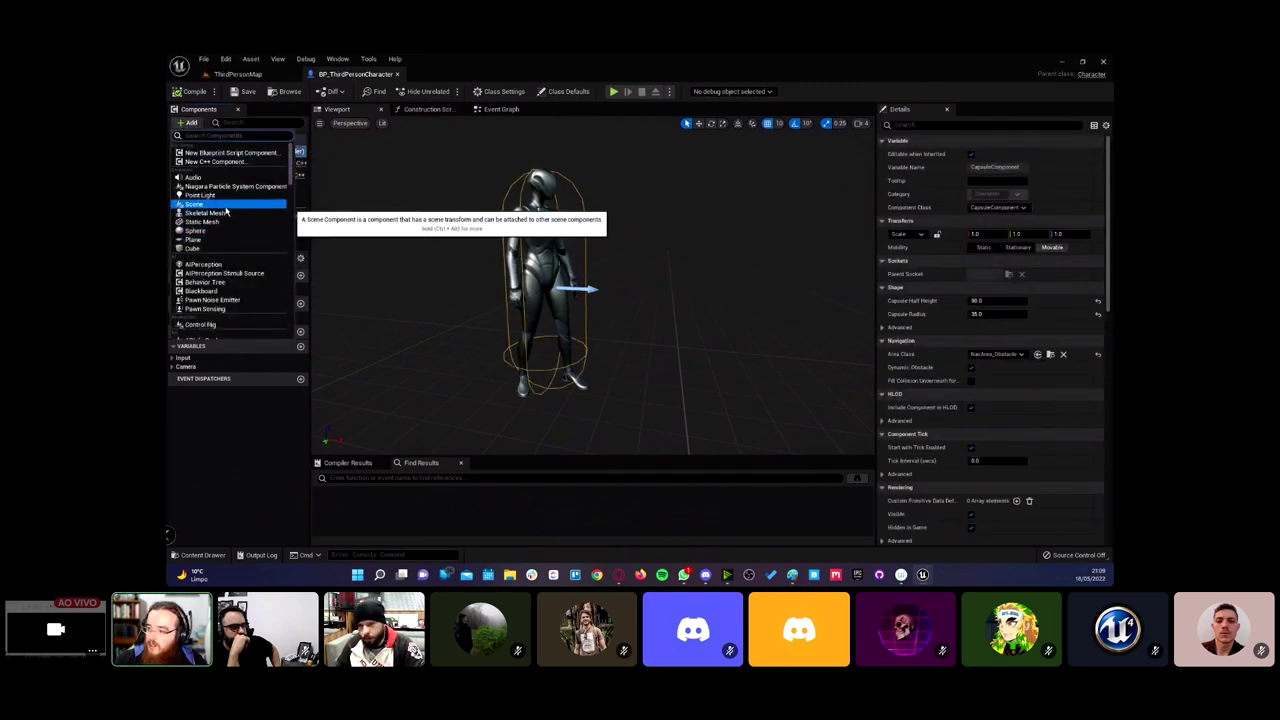
click(226, 204)
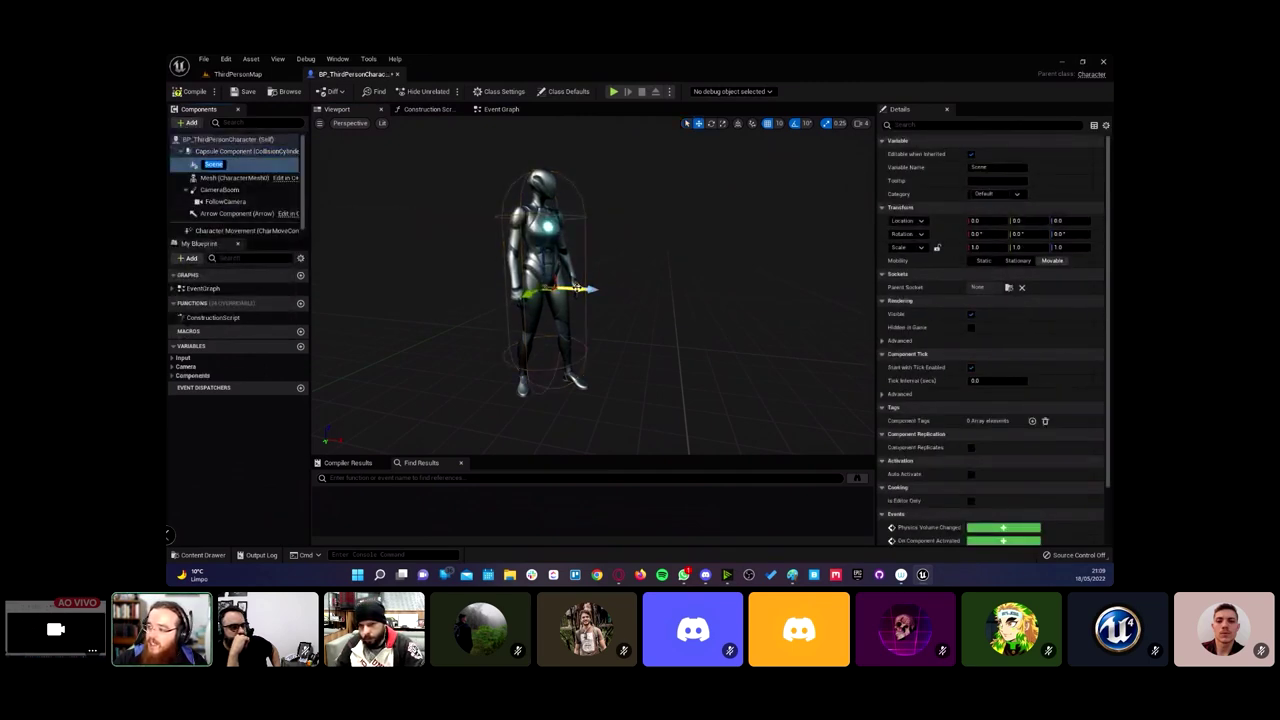
mouse_move(578, 291)
mouse_down()
mouse_move(625, 294)
mouse_move(627, 206)
mouse_move(717, 238)
mouse_move(695, 243)
mouse_up()
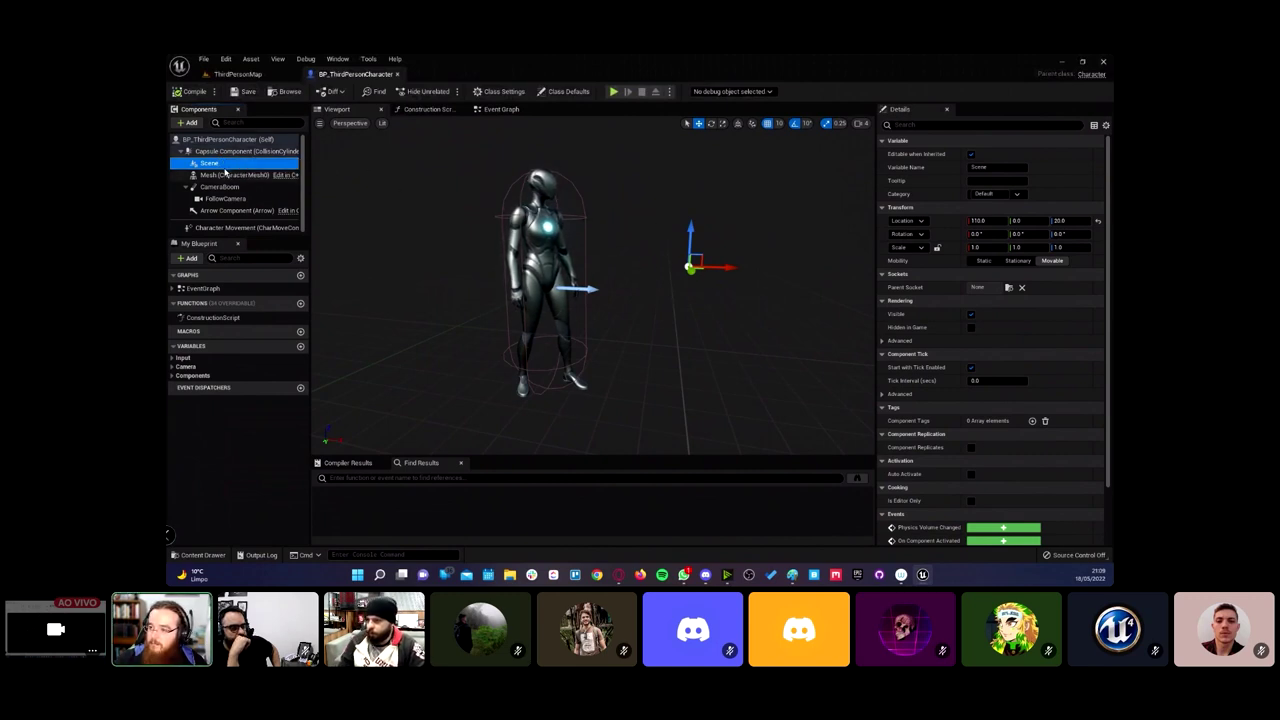
click(278, 92)
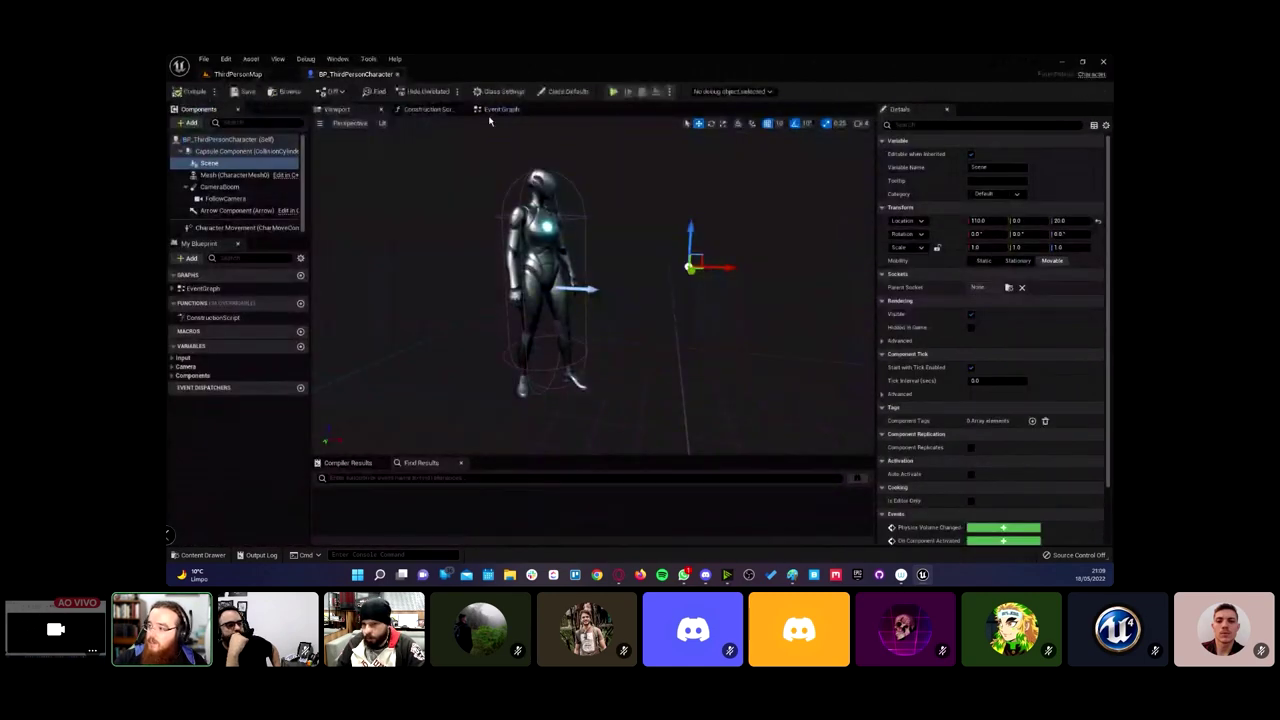
click(495, 110)
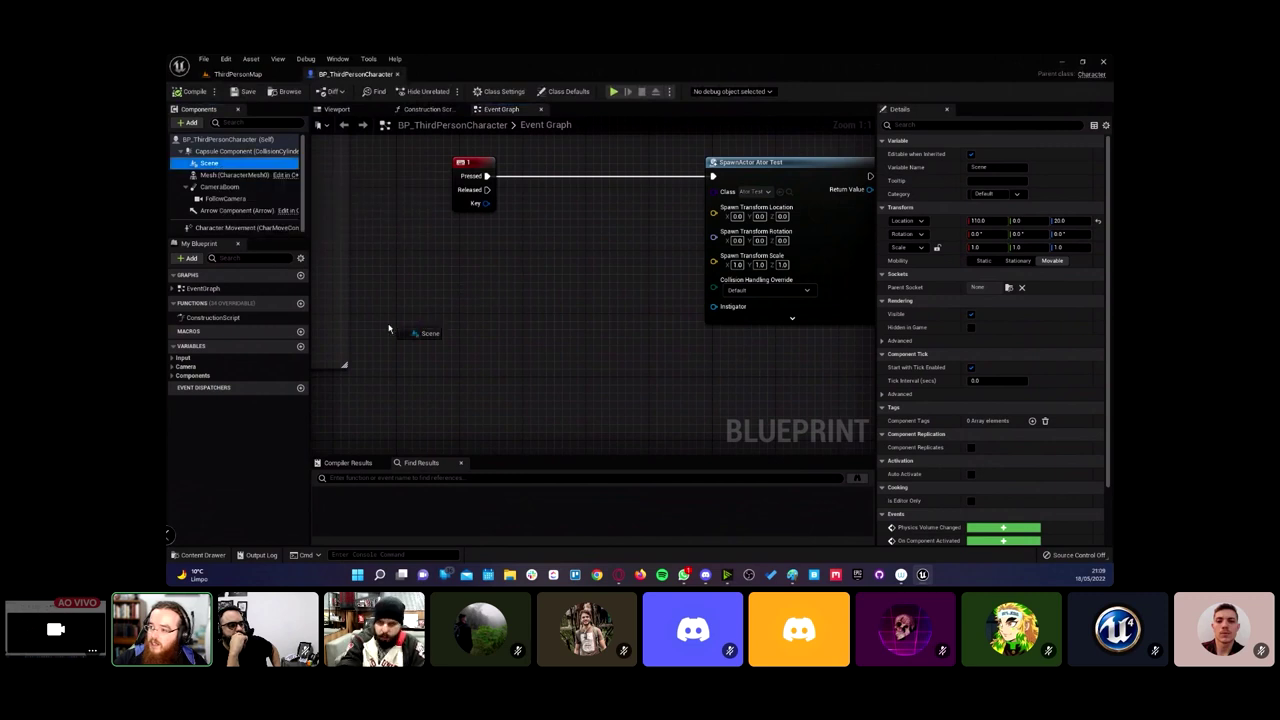
Step: Feed the Scene component's Get World Location into SpawnActor's Spawn Transform Location
mouse_move(210, 163)
mouse_down()
mouse_move(462, 378)
mouse_move(490, 316)
mouse_up()
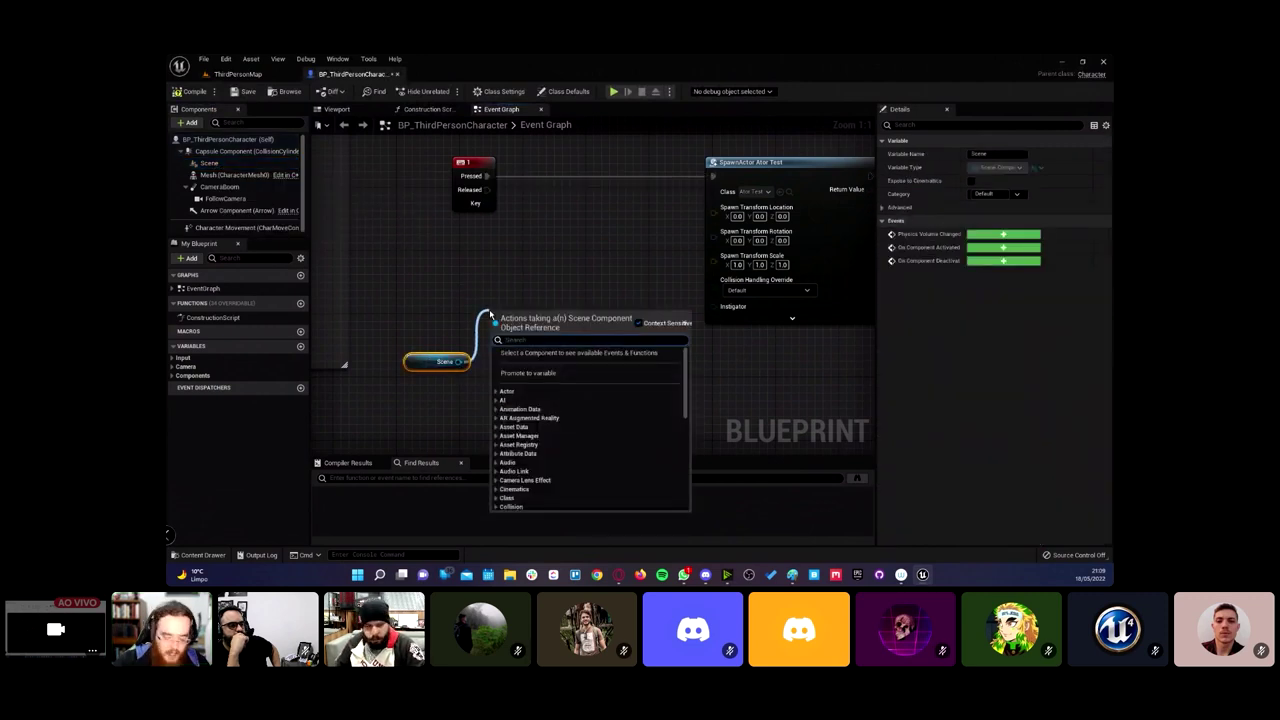
text(get lo)
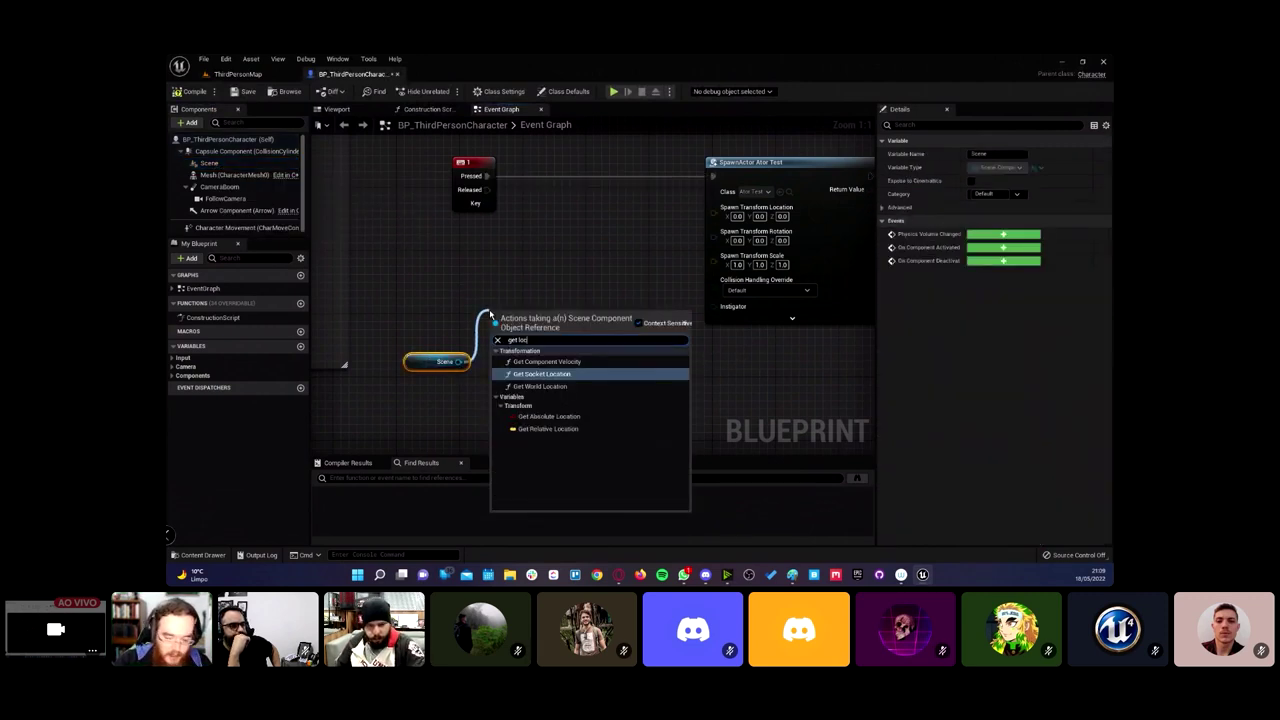
text(ca)
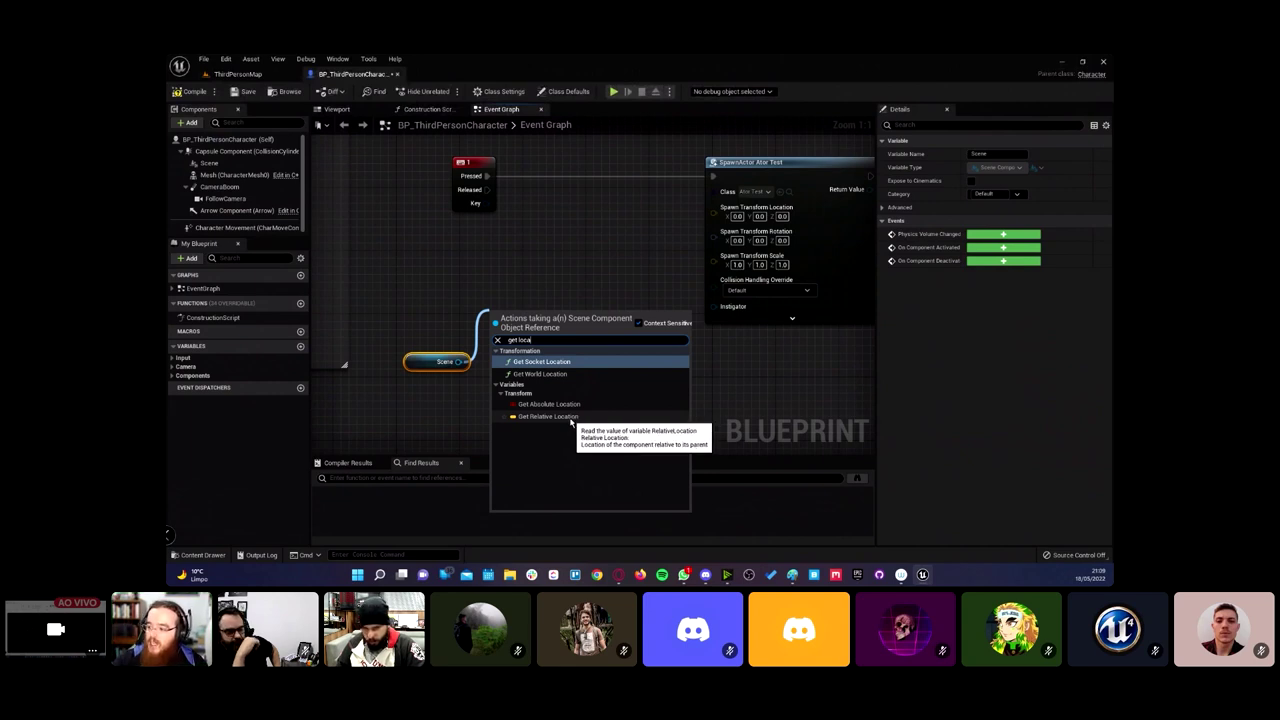
click(557, 376)
right_drag(592, 244, 537, 254)
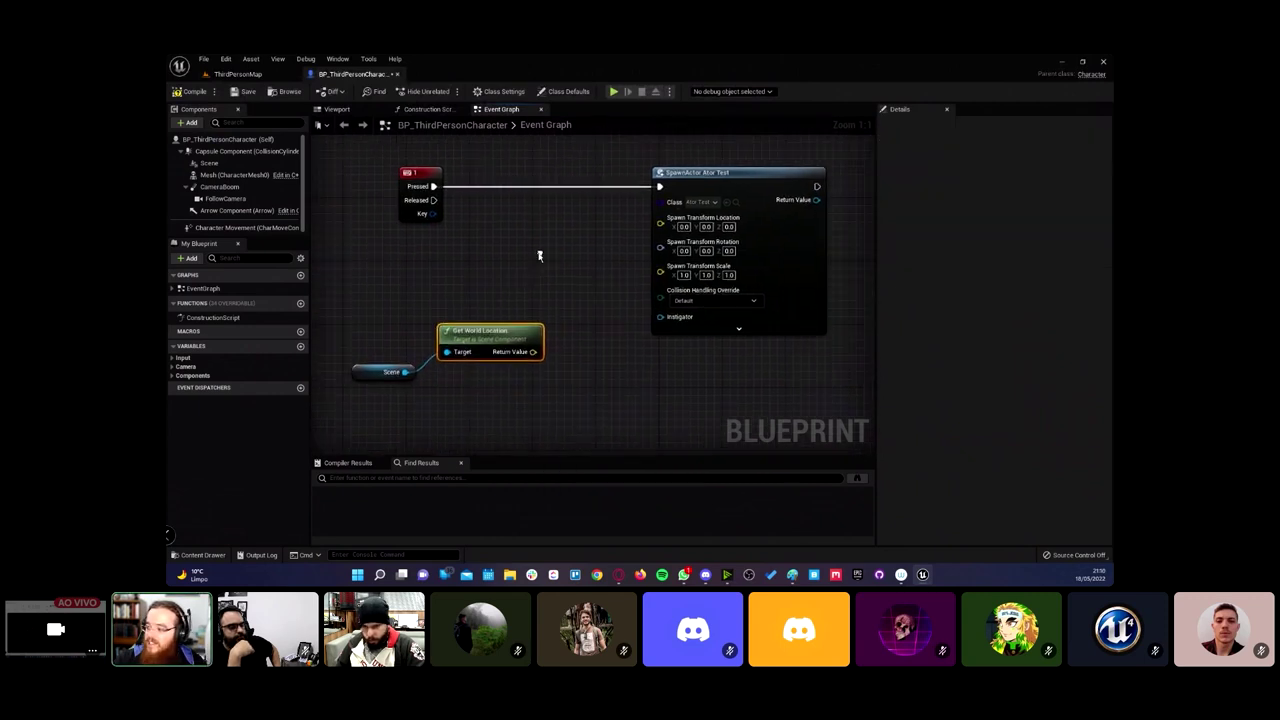
drag(532, 352, 658, 217)
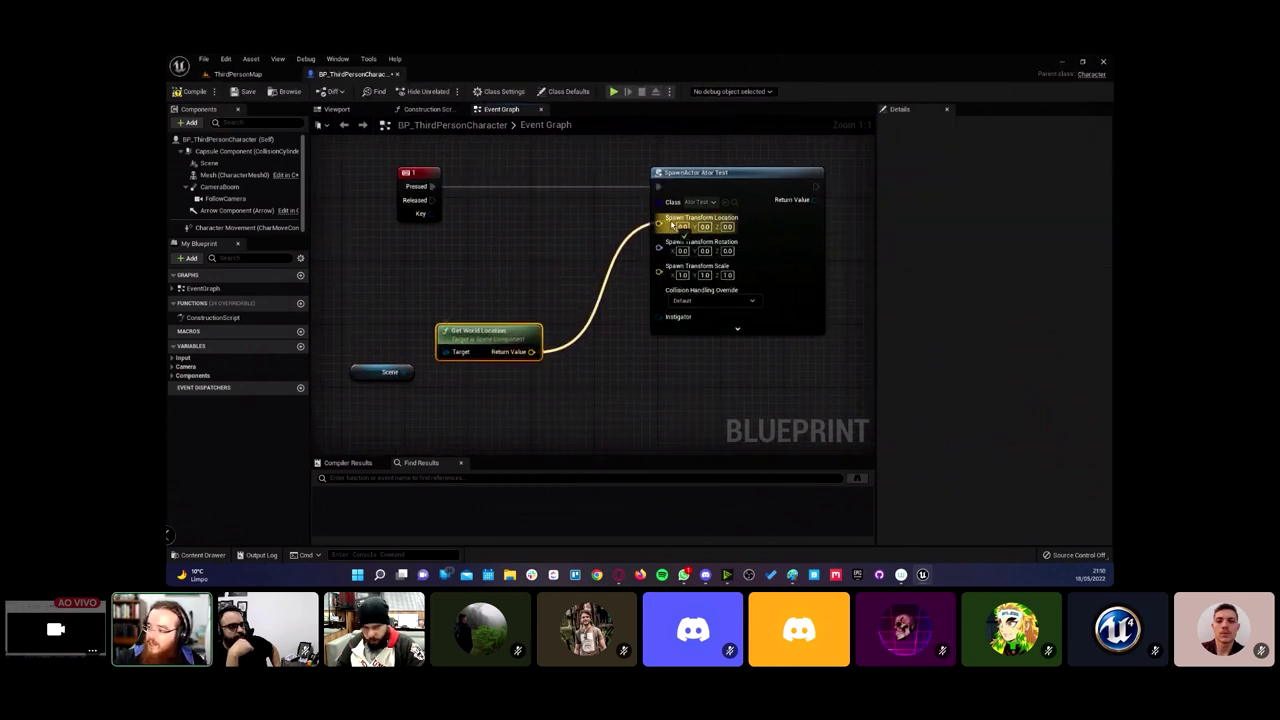
Step: Tidy the Scene nodes beside SpawnActor and float the blueprint editor as a separate window
drag(487, 321, 552, 274)
drag(362, 372, 415, 317)
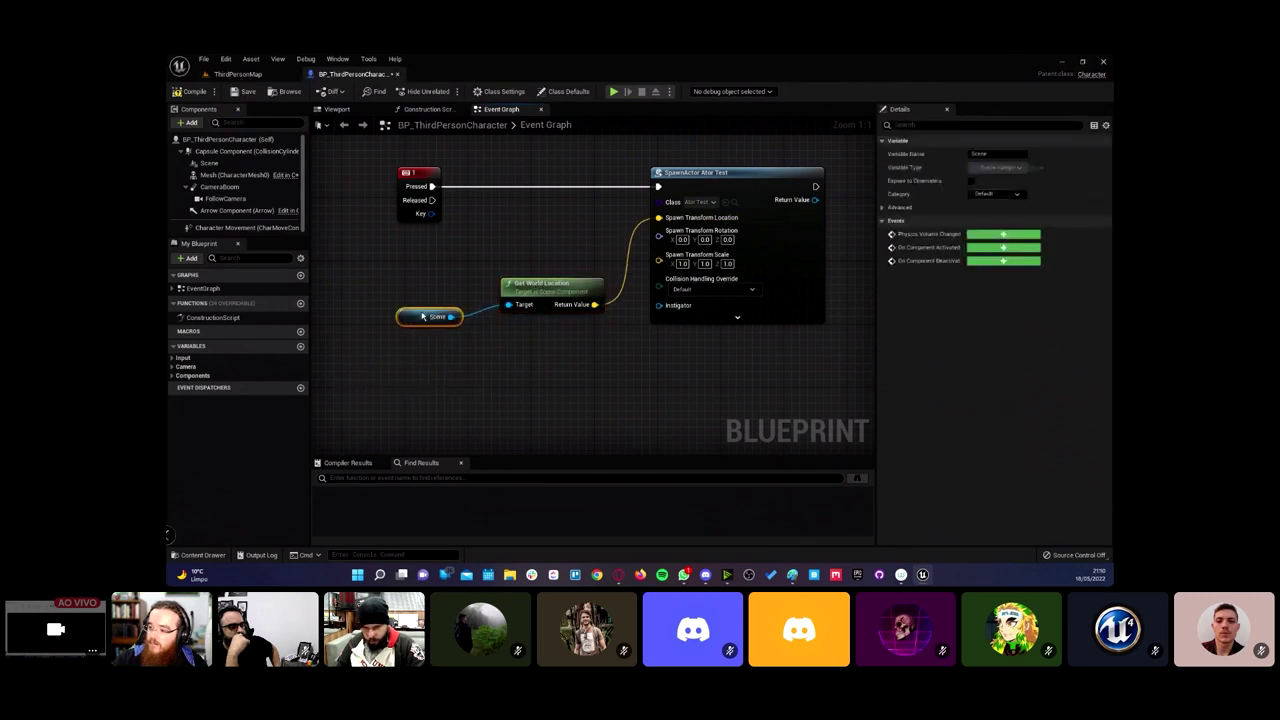
right_drag(445, 253, 472, 292)
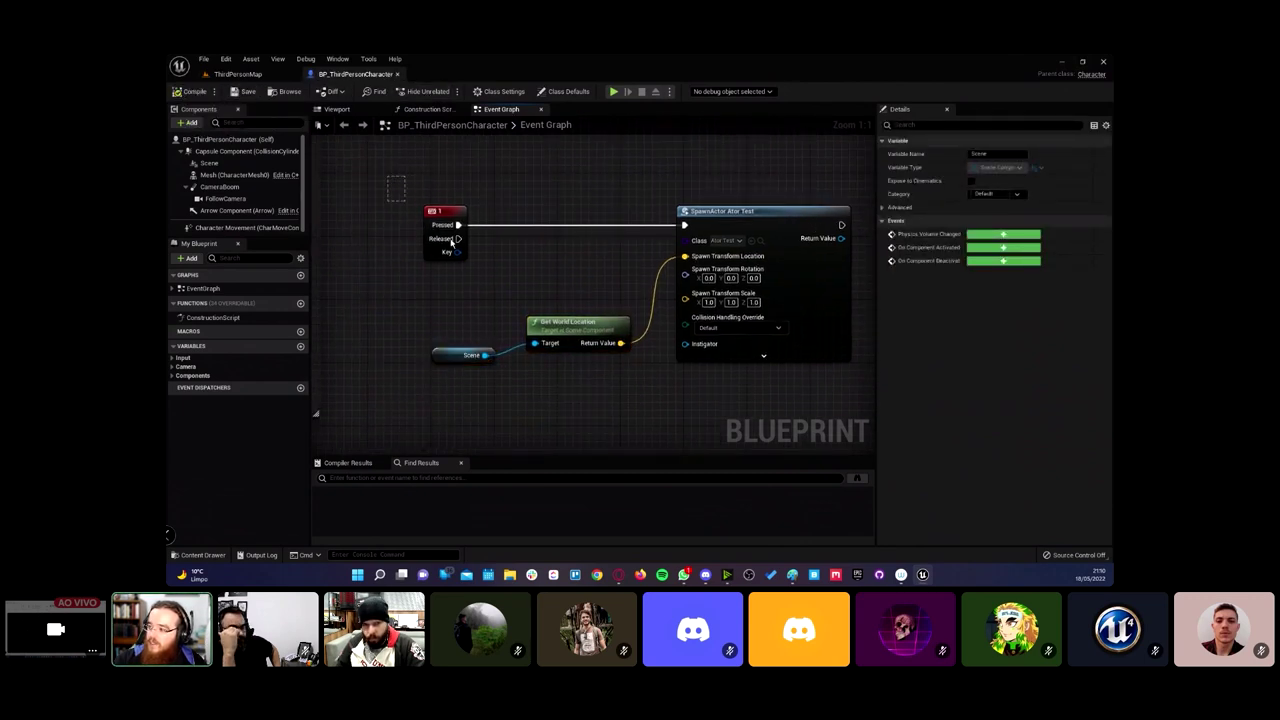
drag(592, 217, 786, 403)
click(500, 194)
drag(366, 78, 888, 408)
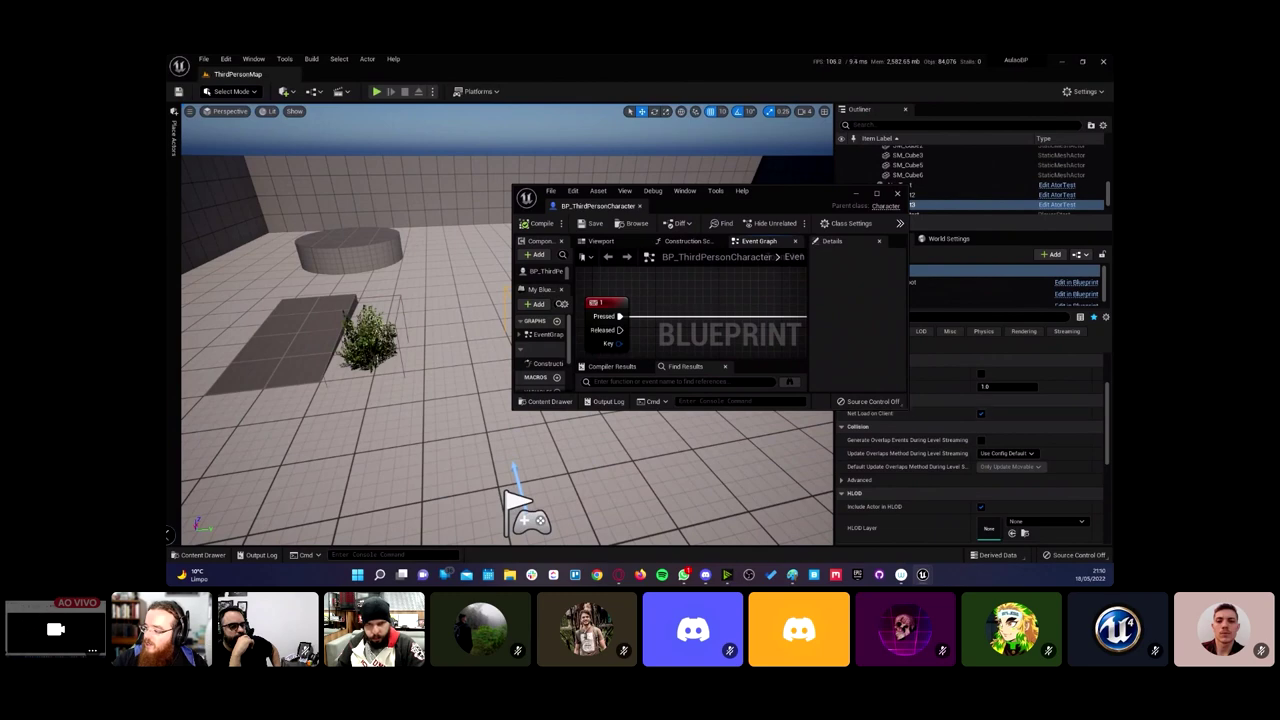
Step: Resize the floating Blueprint window to reveal the level and start Play to test the spawn
drag(908, 414, 1108, 556)
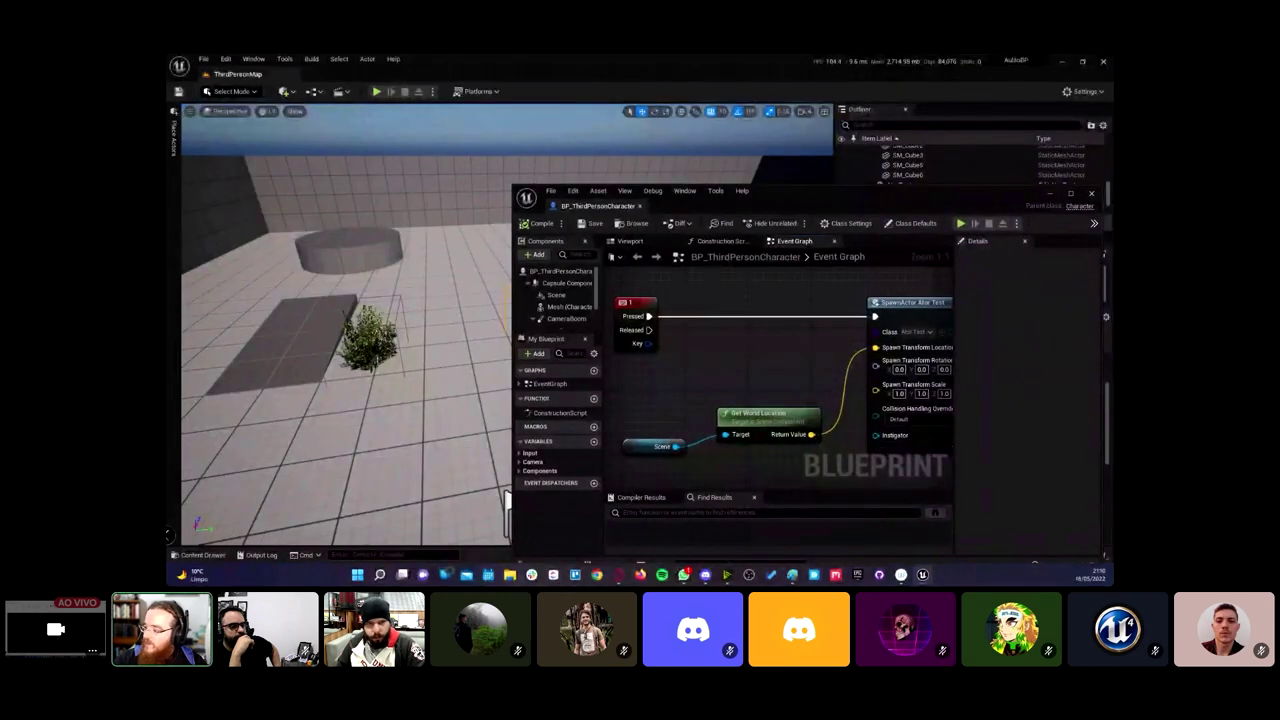
scroll(734, 360, down, 4)
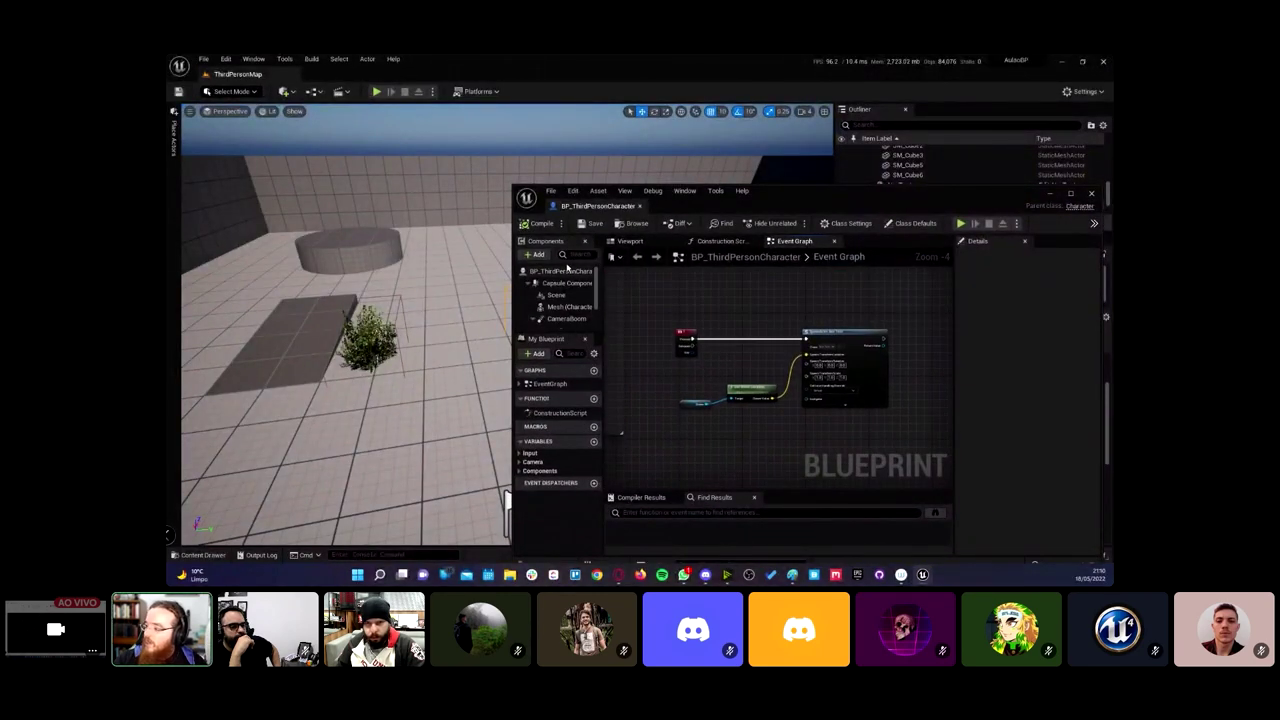
drag(512, 309, 463, 309)
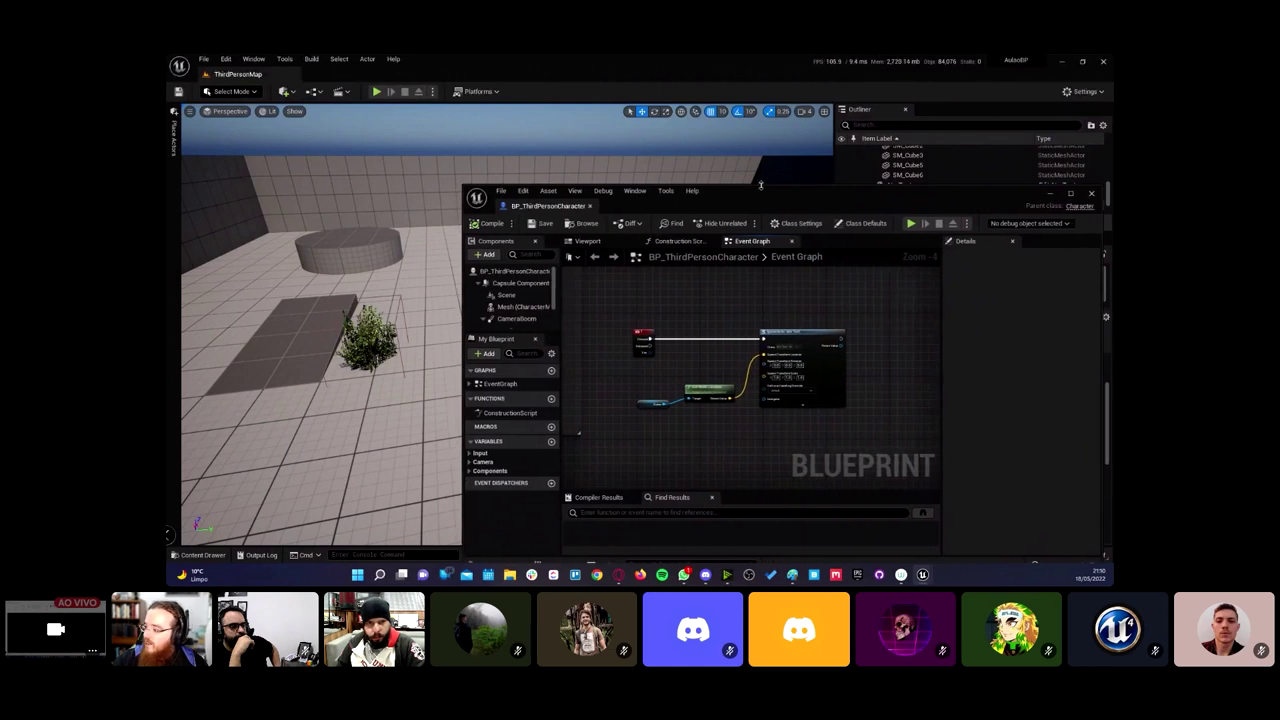
drag(760, 185, 767, 286)
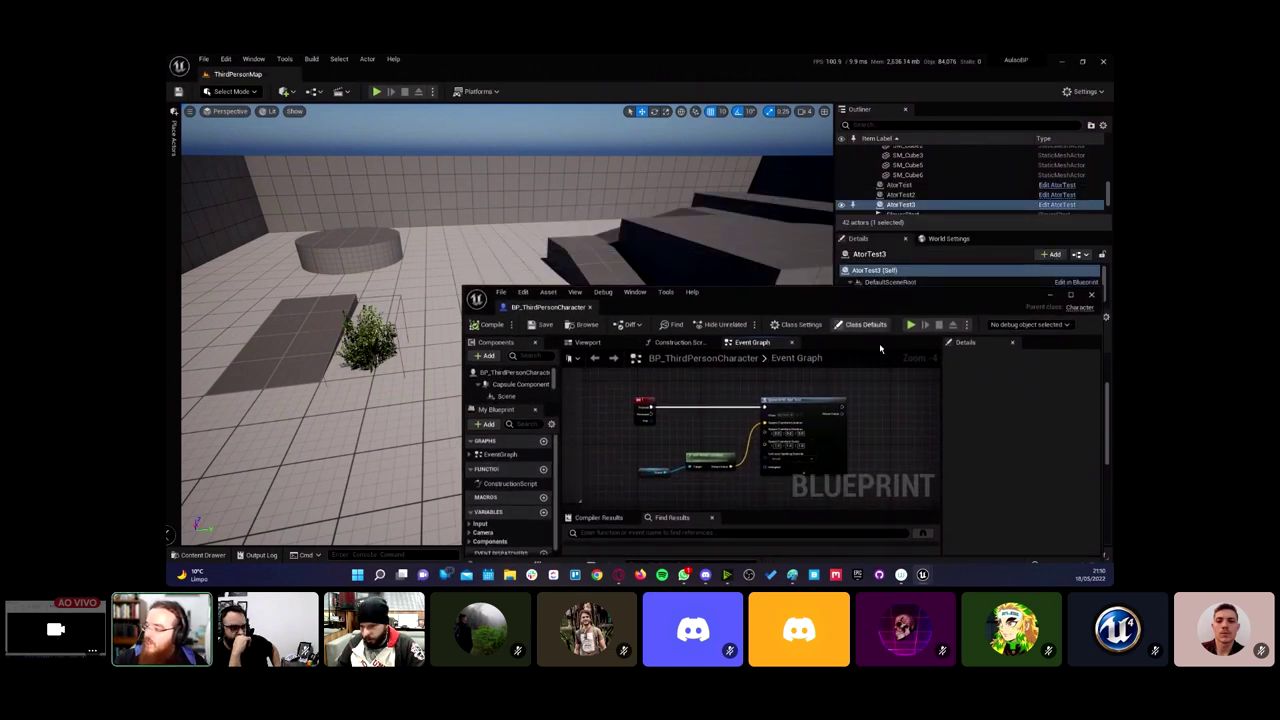
click(377, 92)
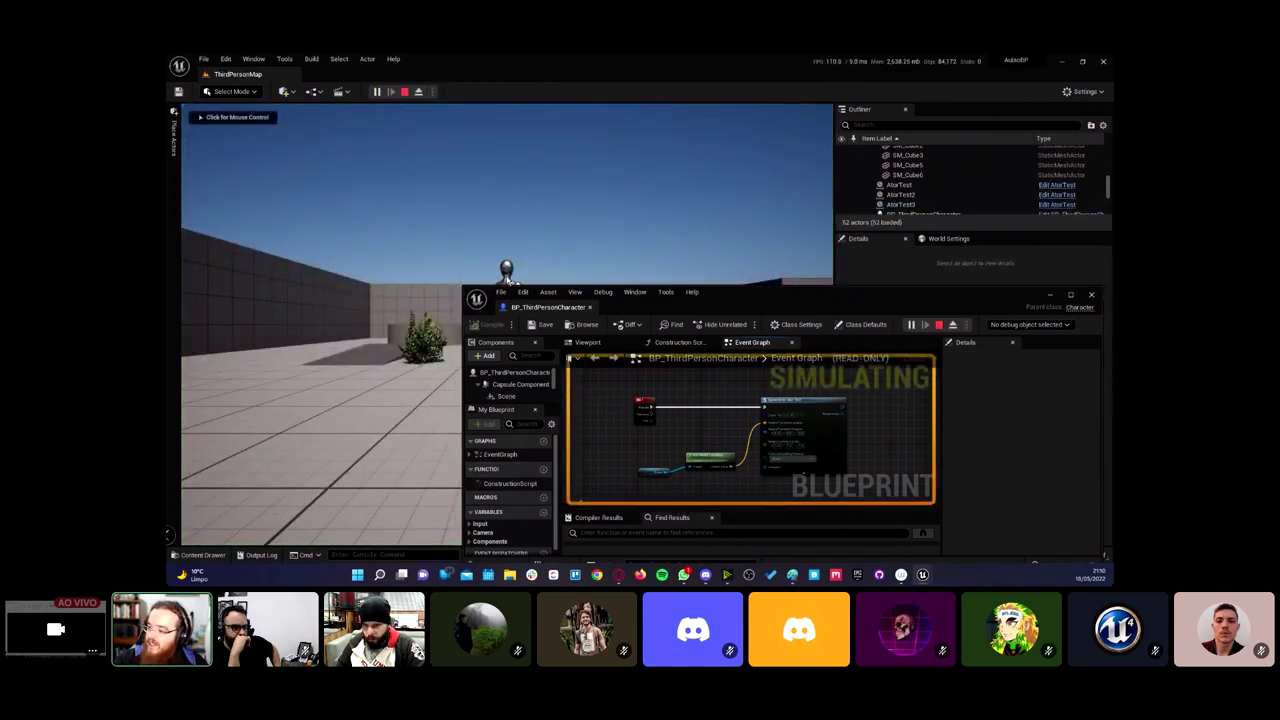
Step: Set the debug object to the spawned BP_ThirdPersonCharacter and return focus to the running game
click(1030, 325)
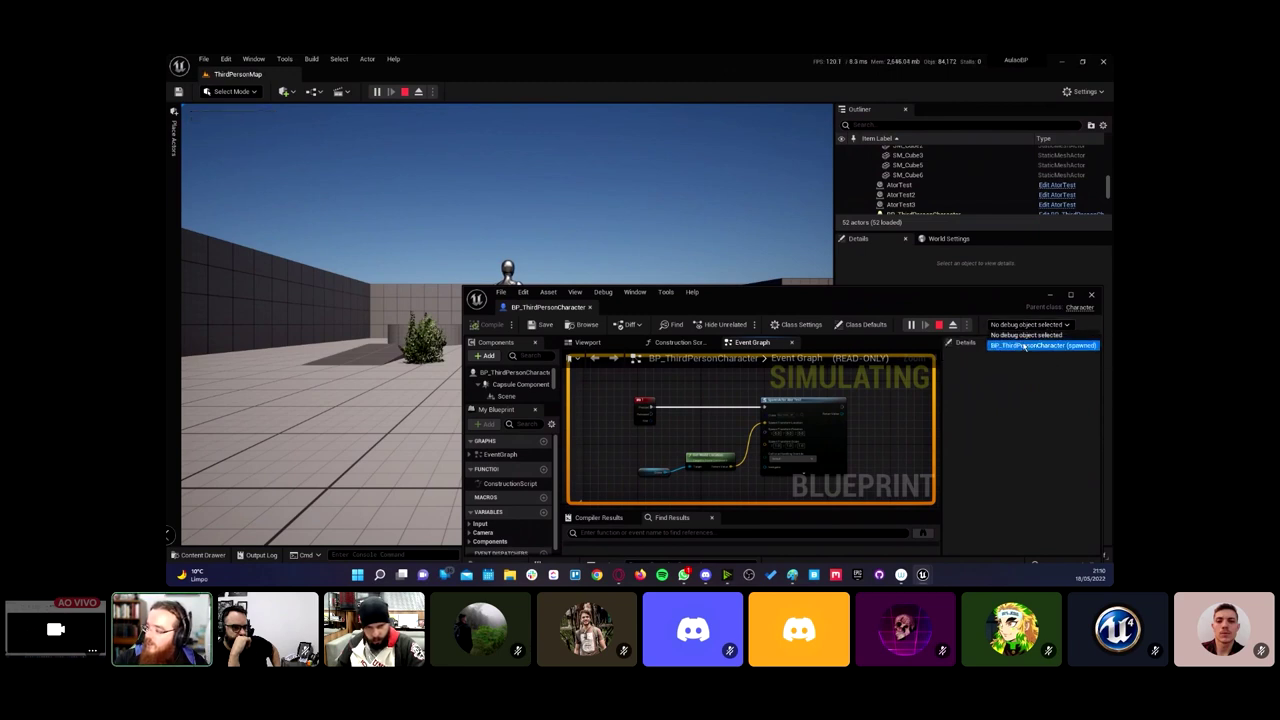
click(1025, 345)
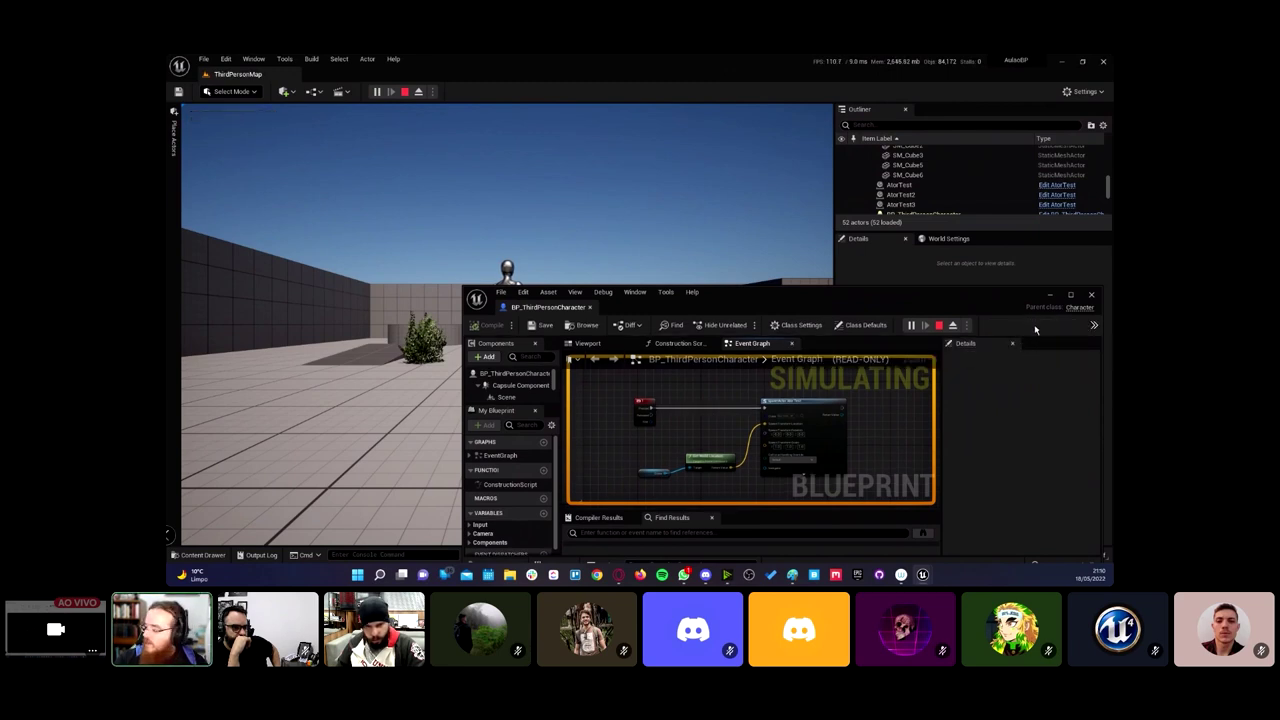
drag(462, 403, 413, 403)
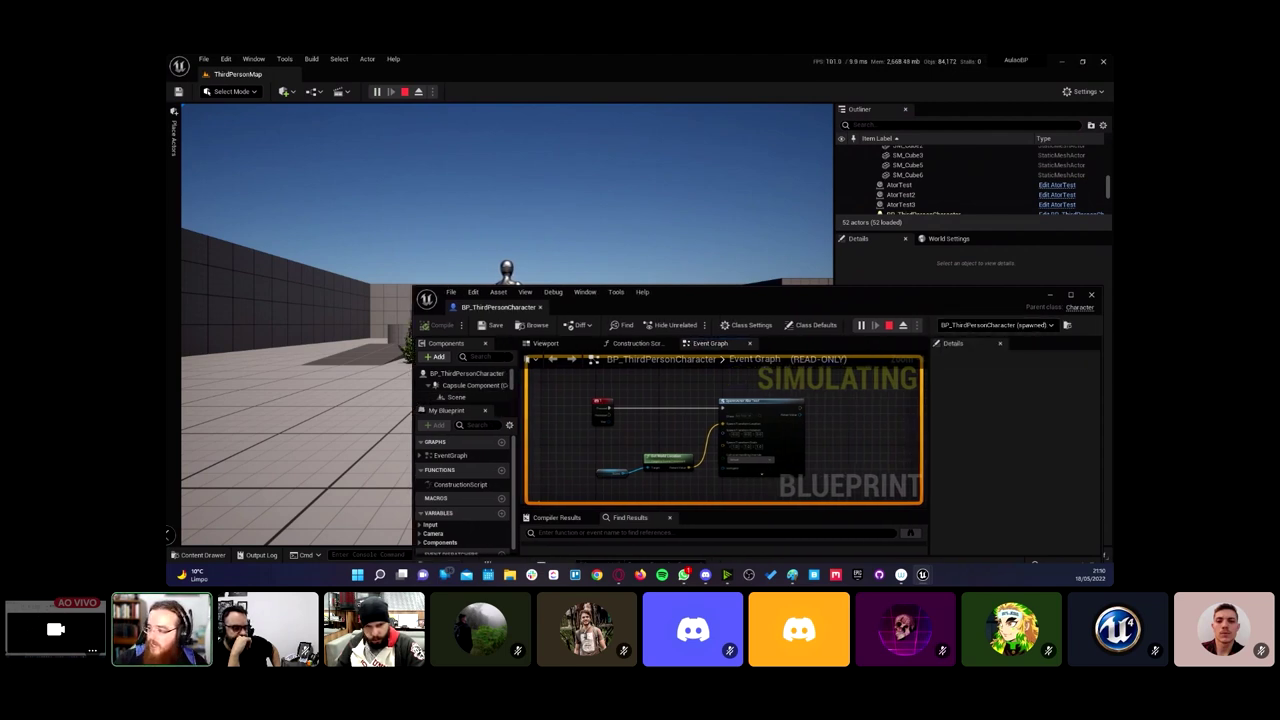
click(400, 200)
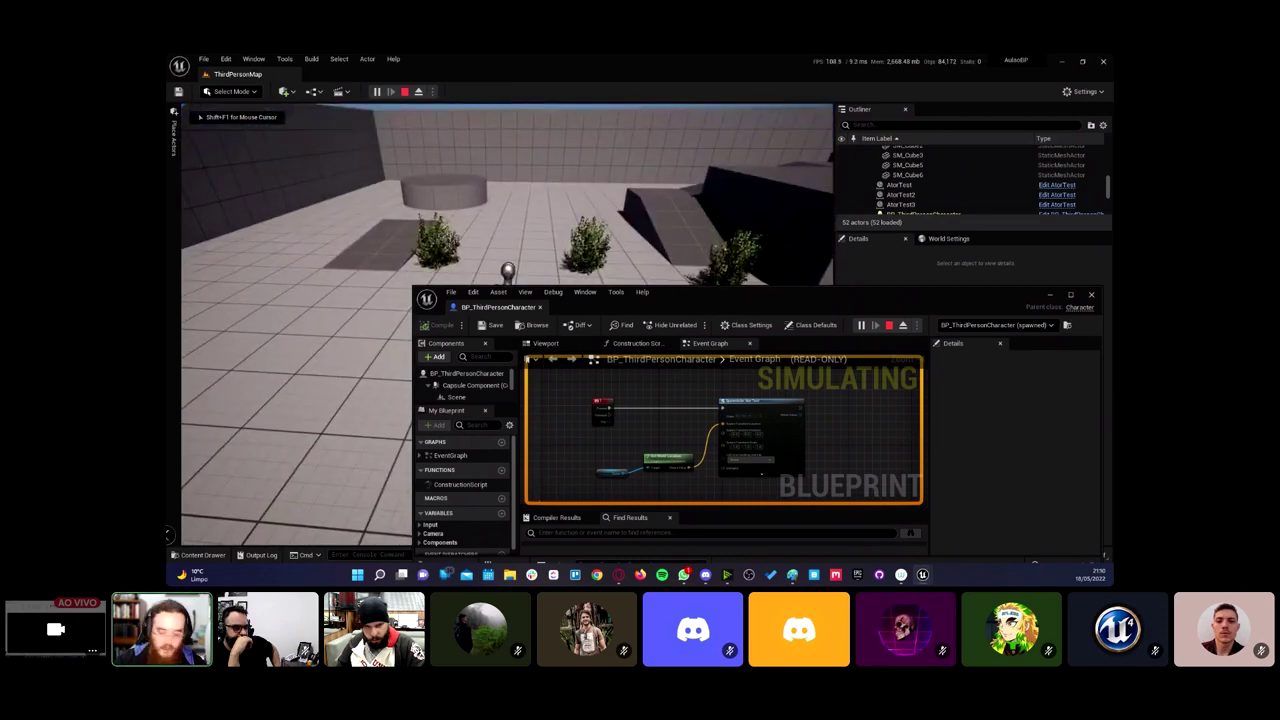
Step: Zoom and pan the simulating Event Graph to watch the Movement Input nodes execute
scroll(582, 447, down, 3)
scroll(590, 440, down, 2)
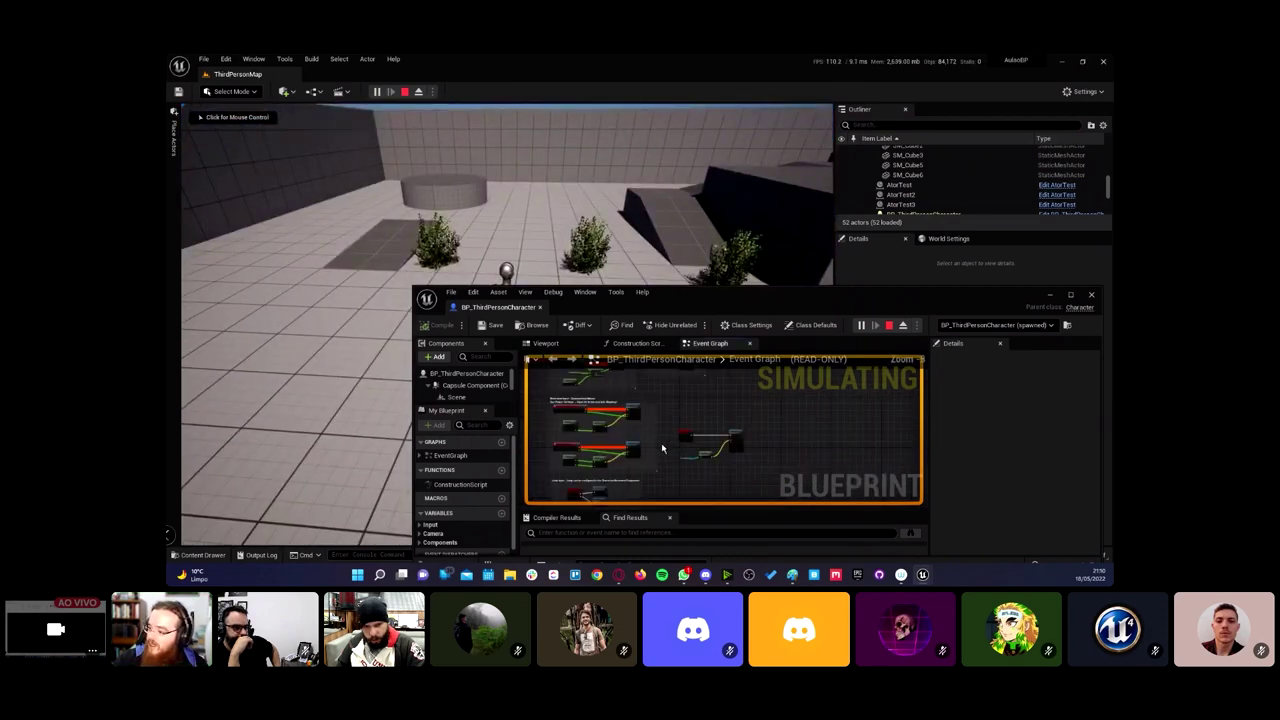
mouse_move(603, 419)
scroll(610, 420, up, 3)
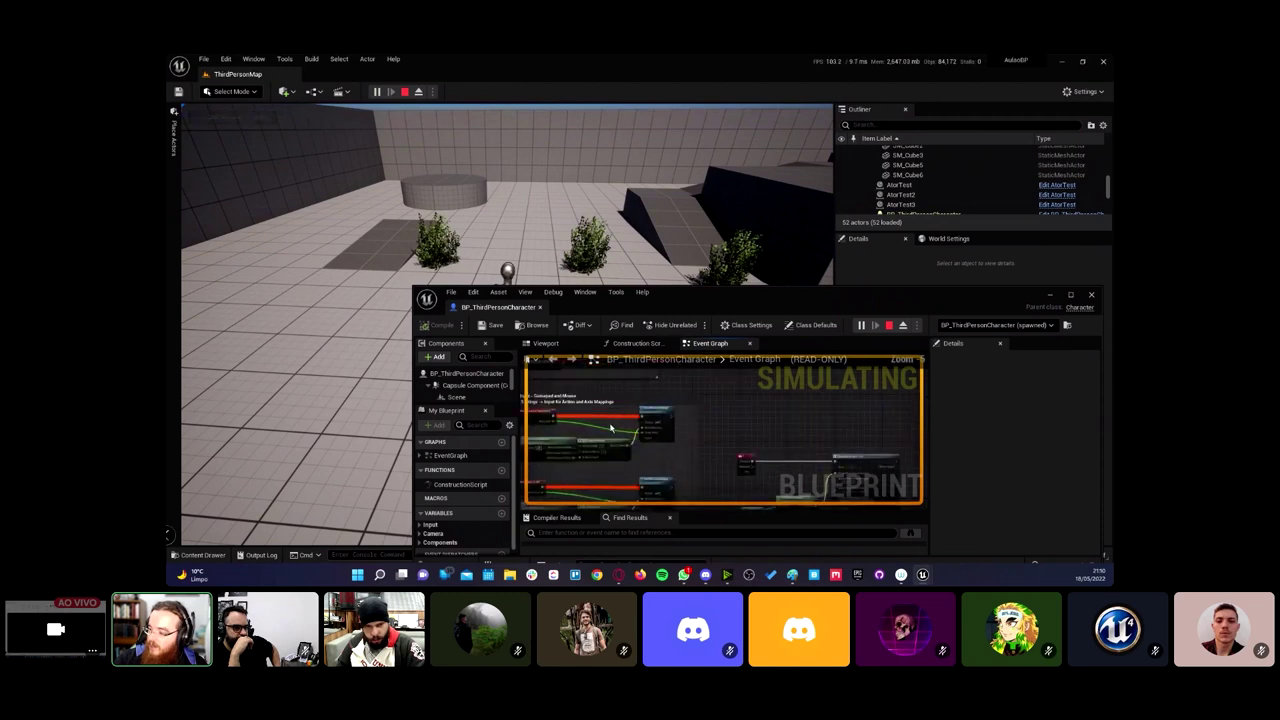
scroll(740, 418, up, 2)
scroll(740, 418, up, 1)
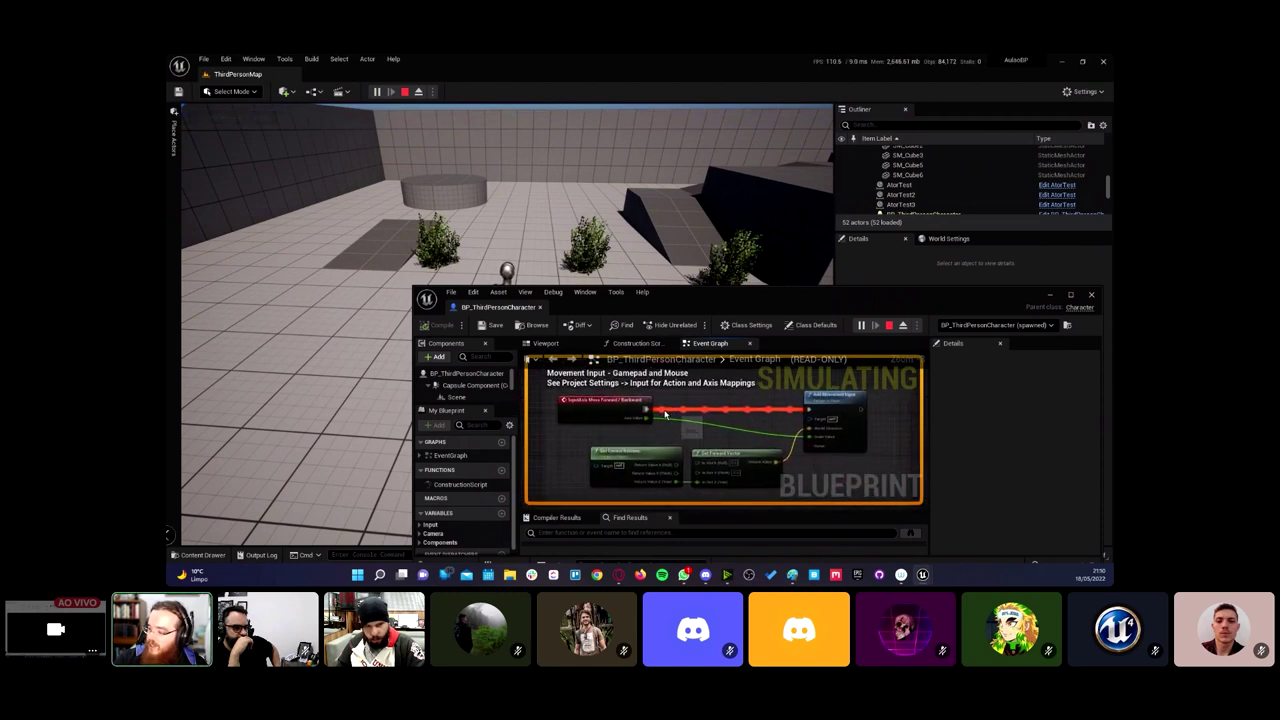
right_drag(630, 500, 594, 428)
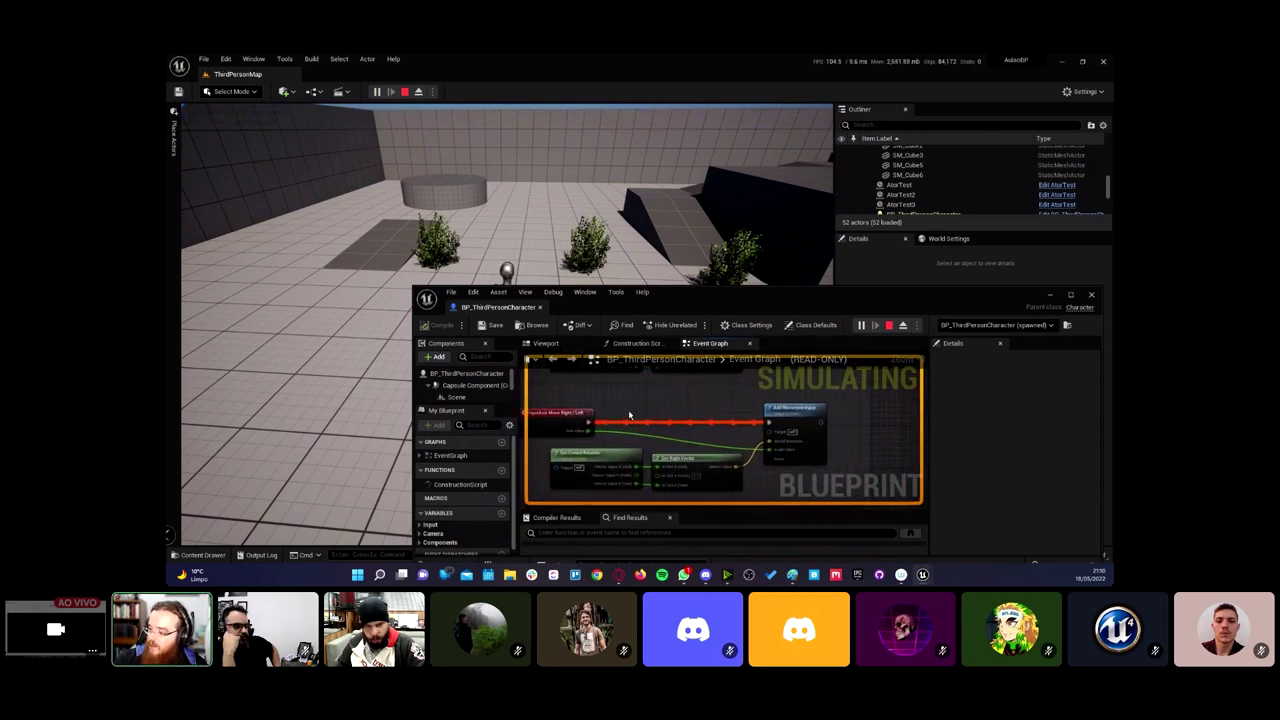
mouse_move(594, 428)
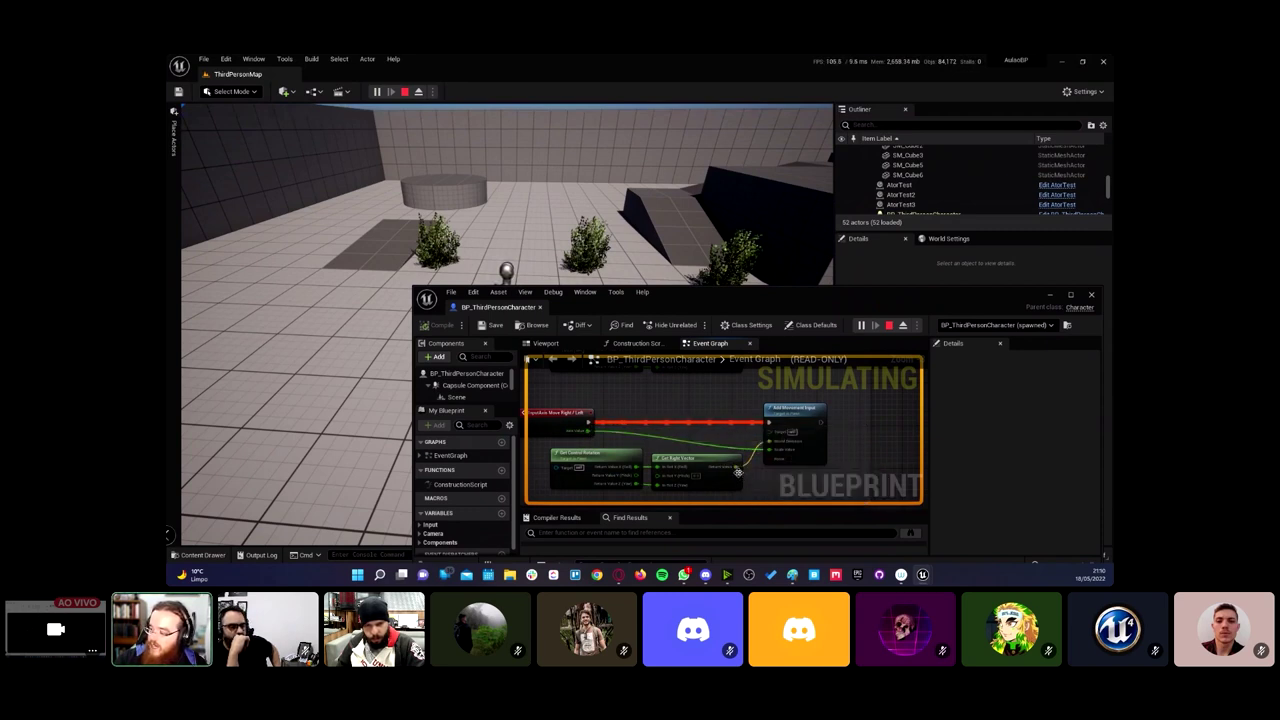
scroll(727, 437, down, 5)
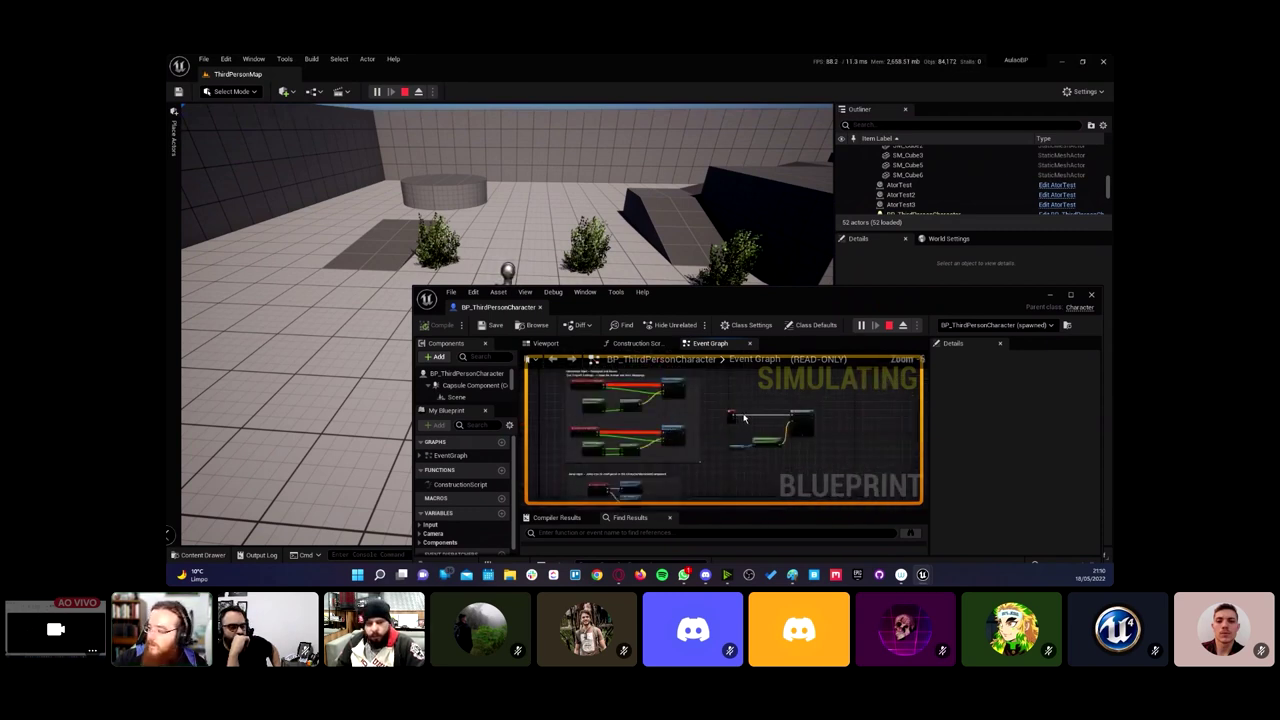
Step: Walk the character around the level spawning AtorTest actors at its position, then stop play with Esc
key(w)
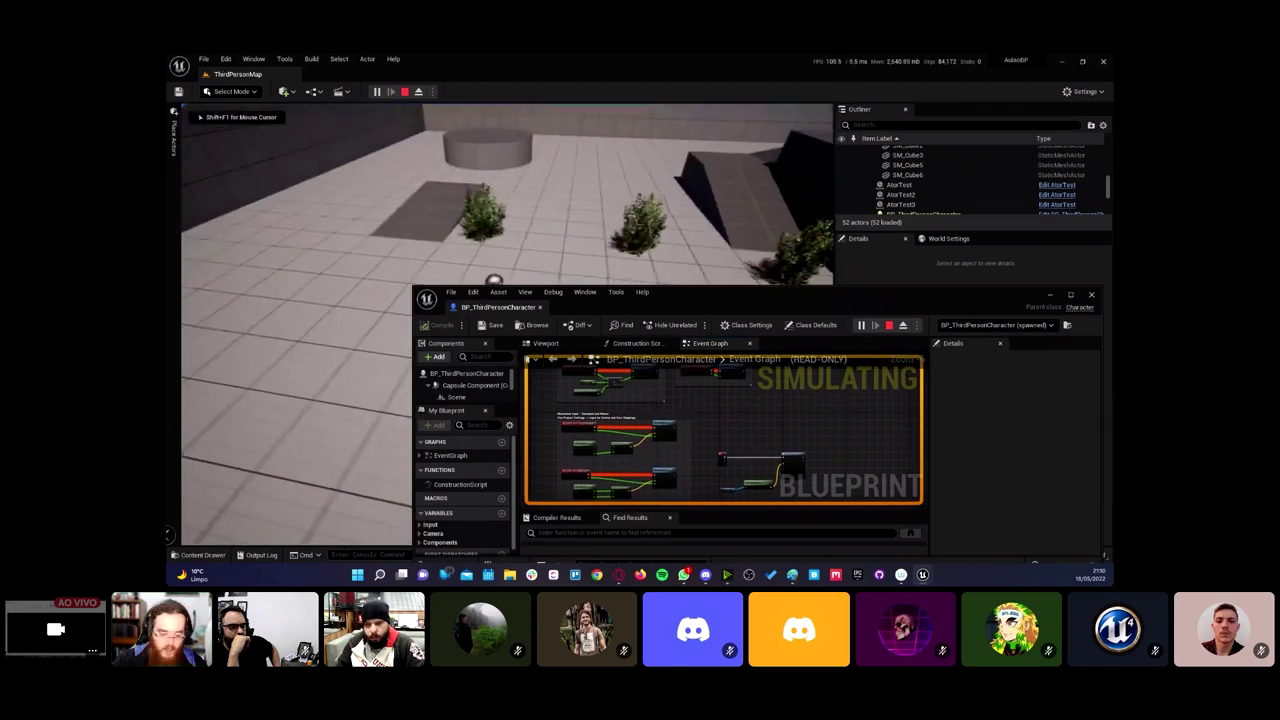
key(w)
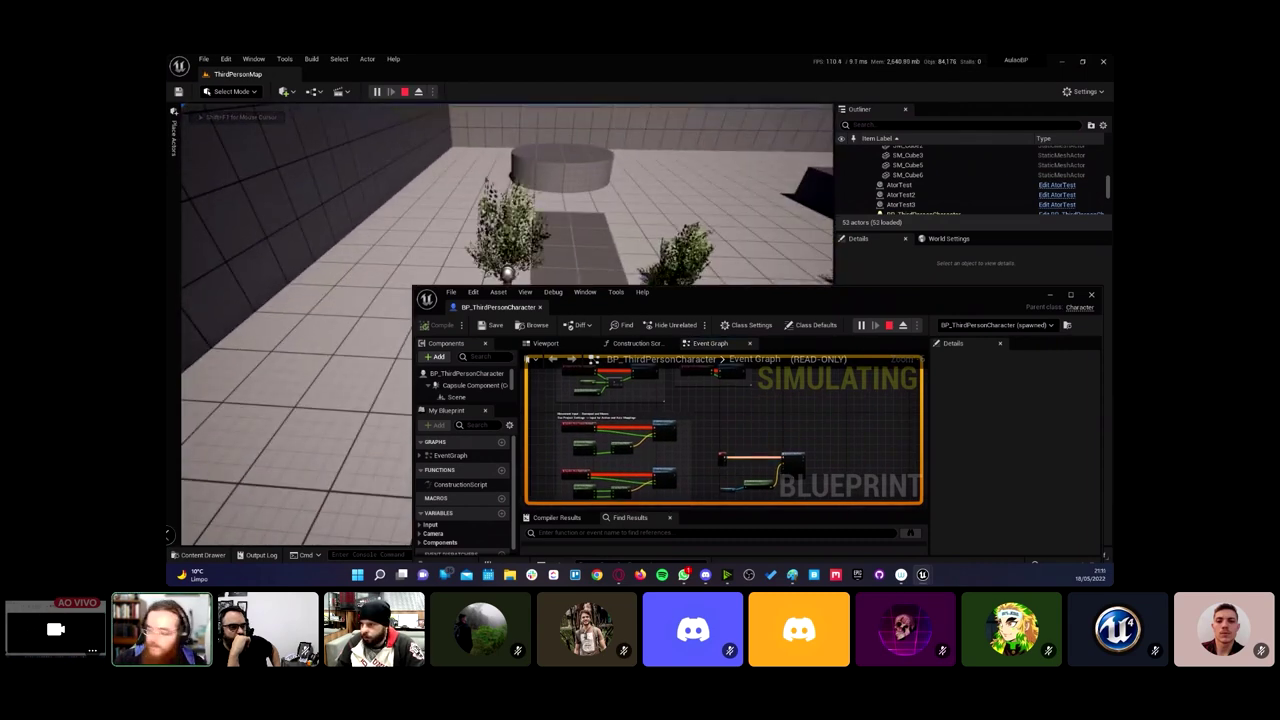
key(w)
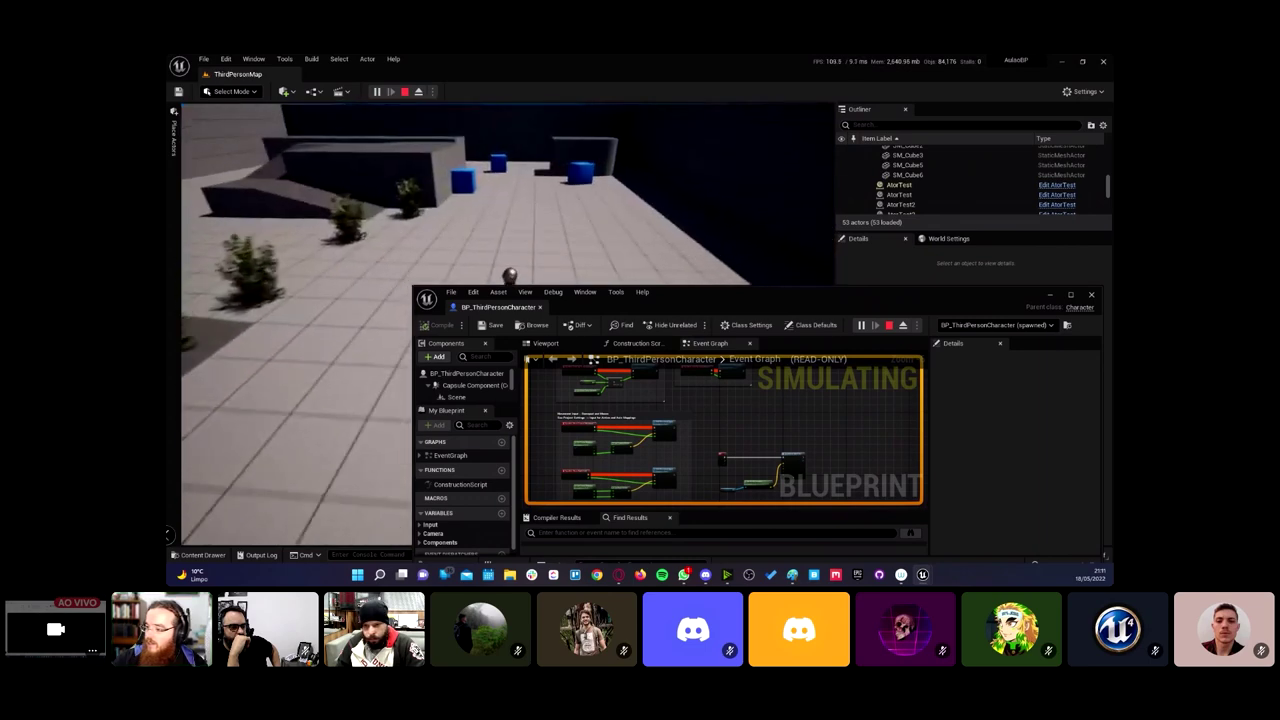
key(w)
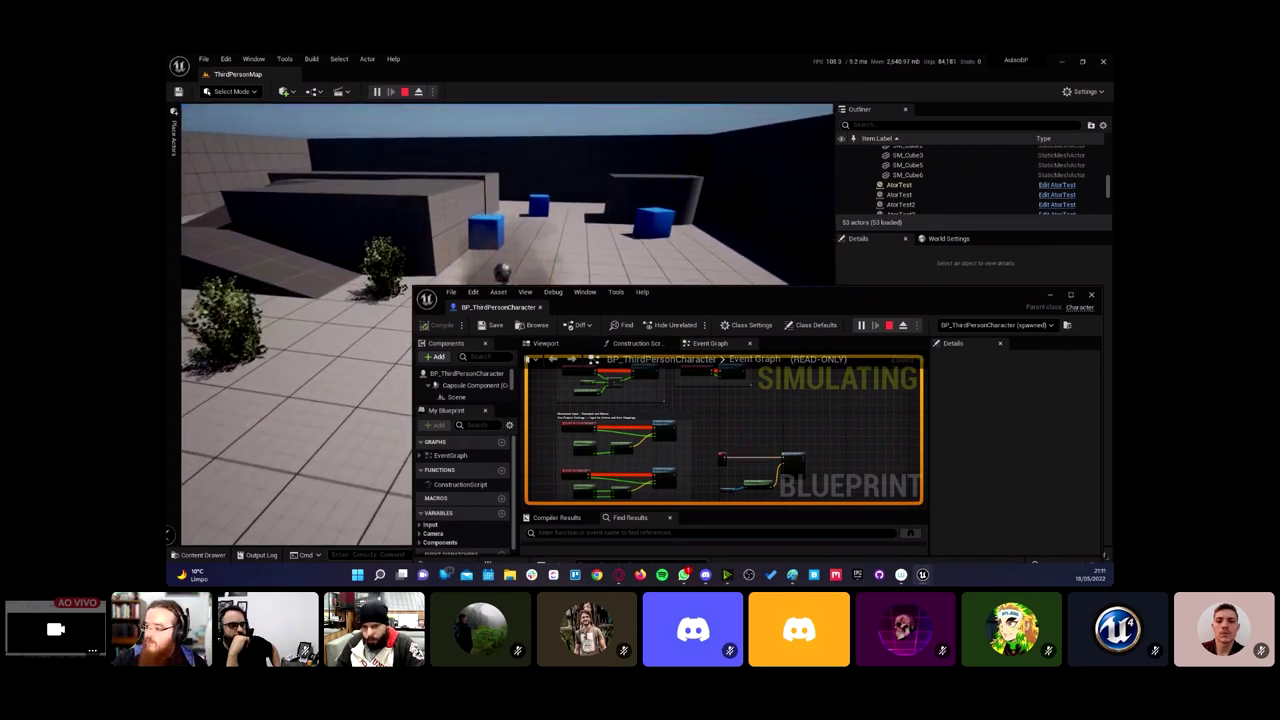
key(w)
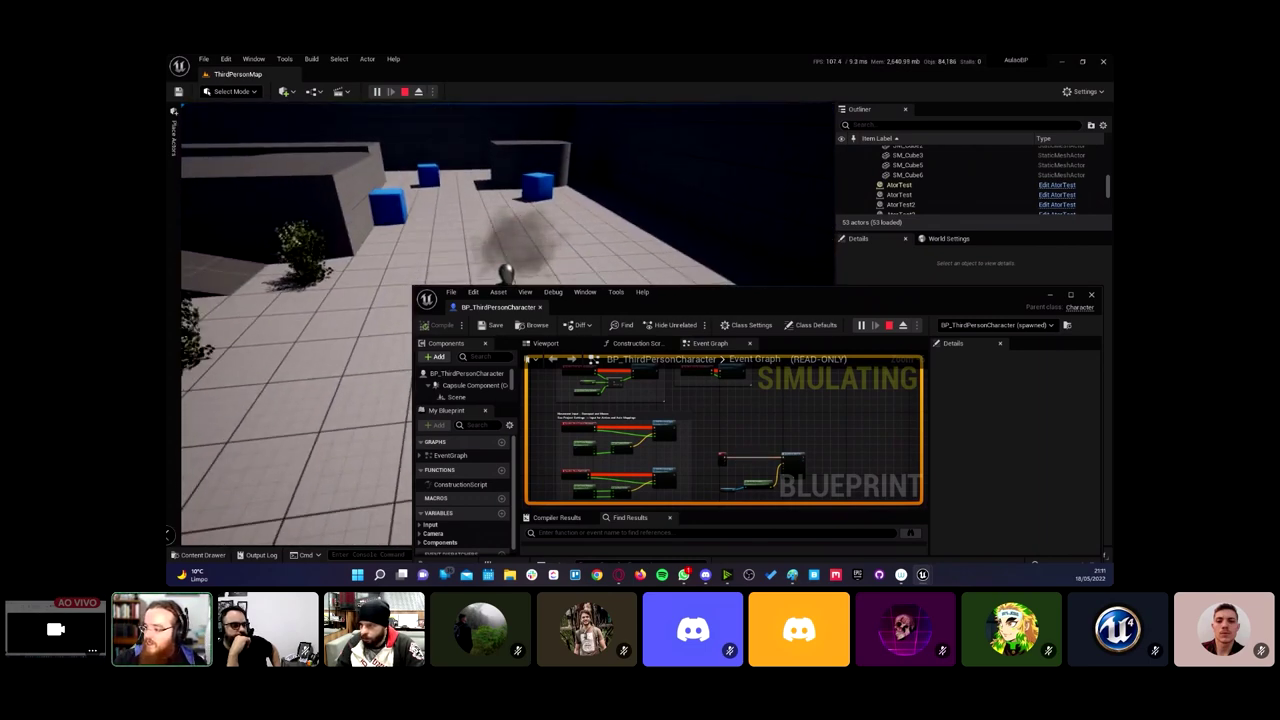
key(w)
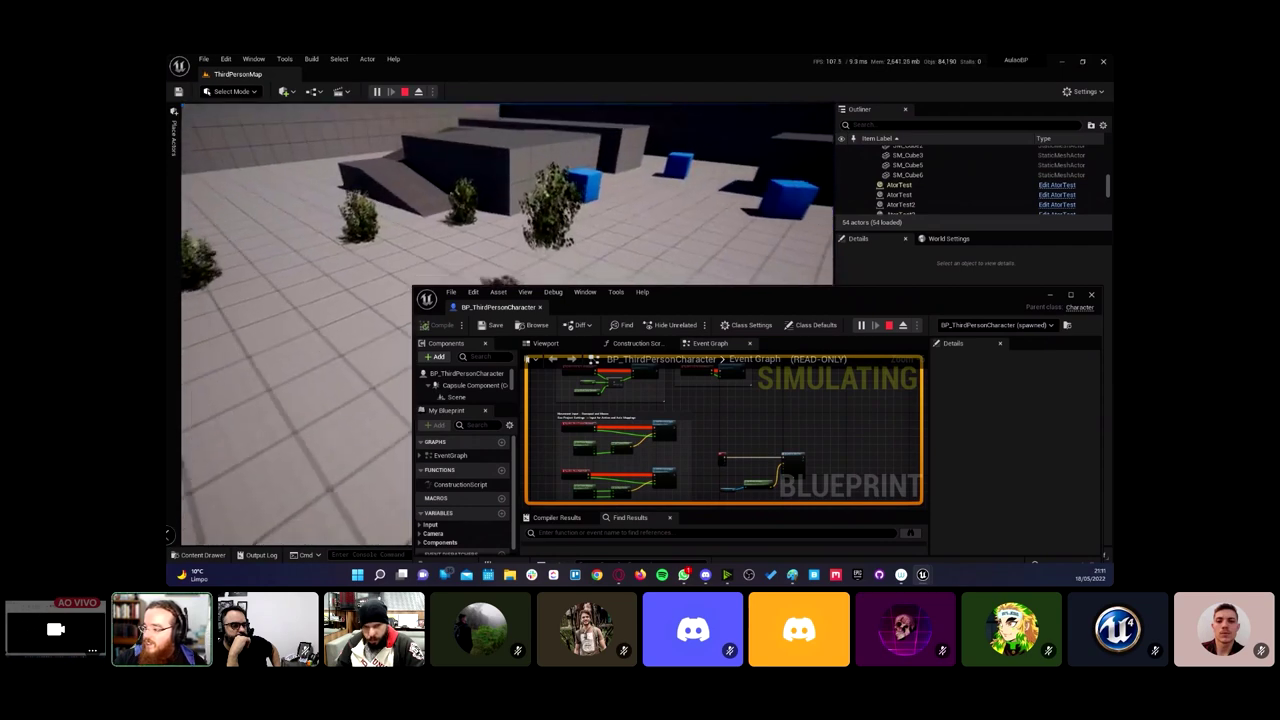
key(w)
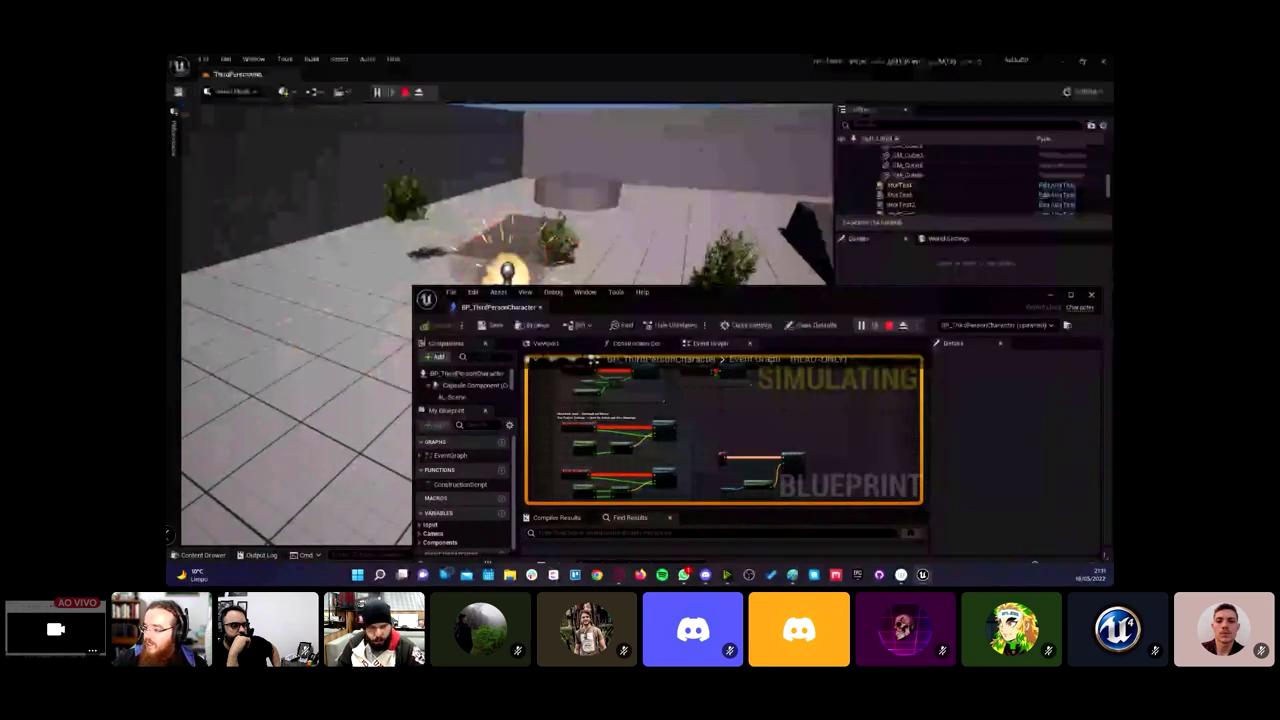
key(w)
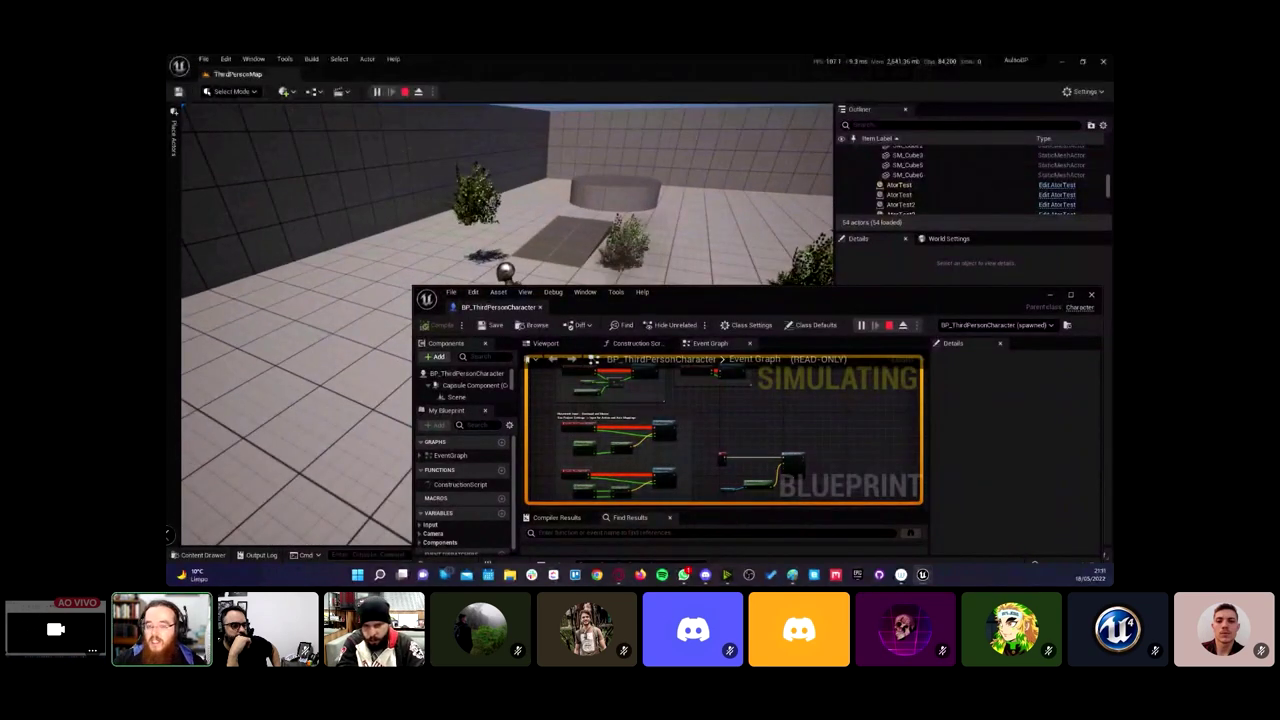
key(Escape)
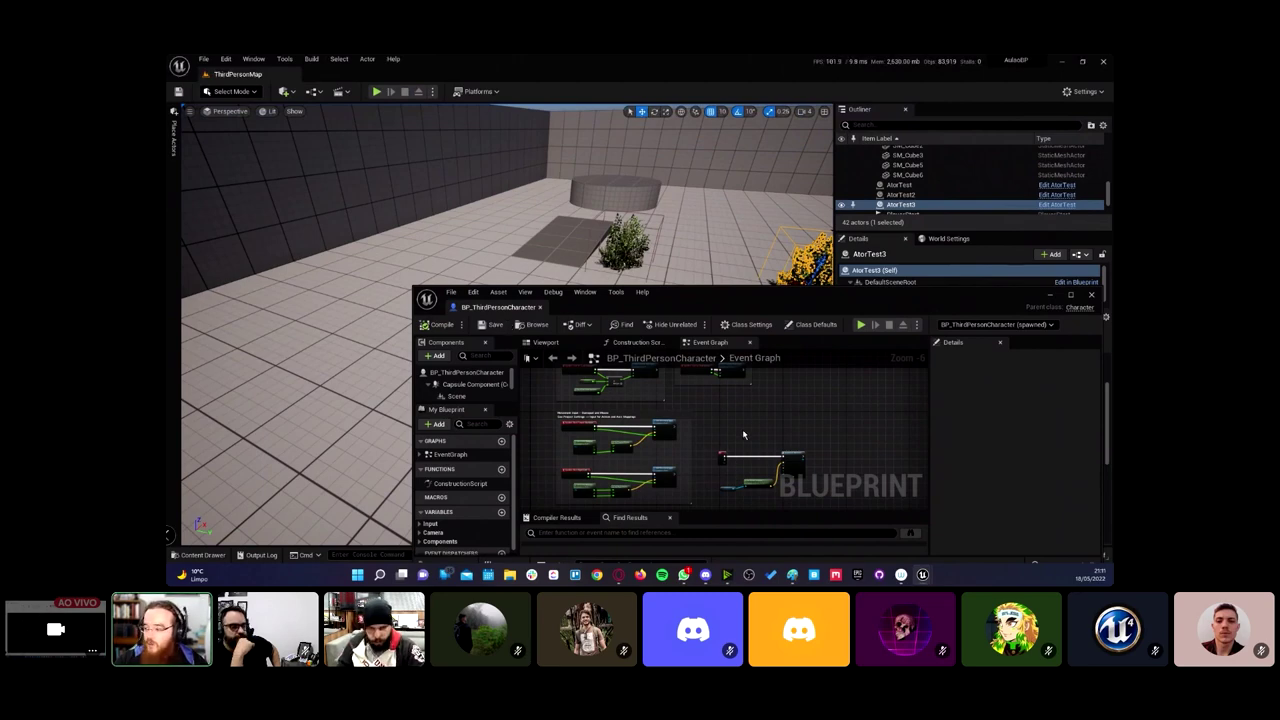
Step: Dock the Blueprint editor and wrap the four spawn nodes in a comment titled 'spawn bomba'
drag(497, 307, 414, 76)
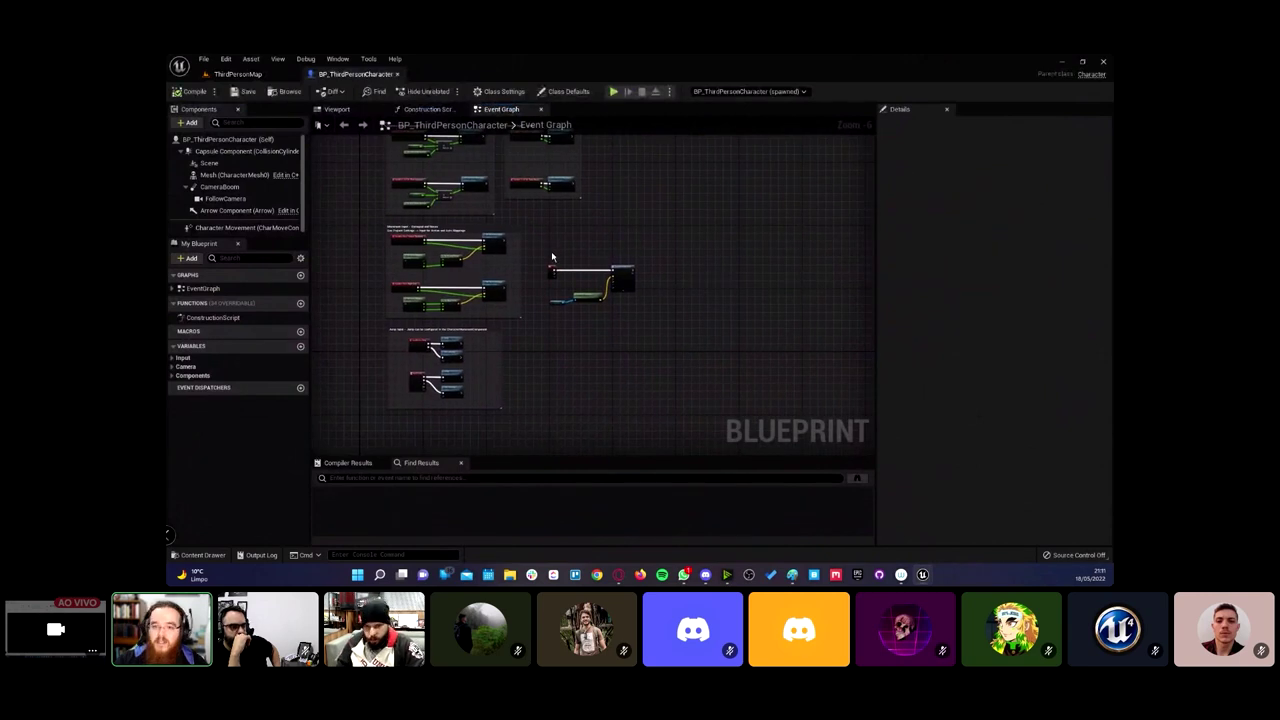
scroll(551, 258, up, 3)
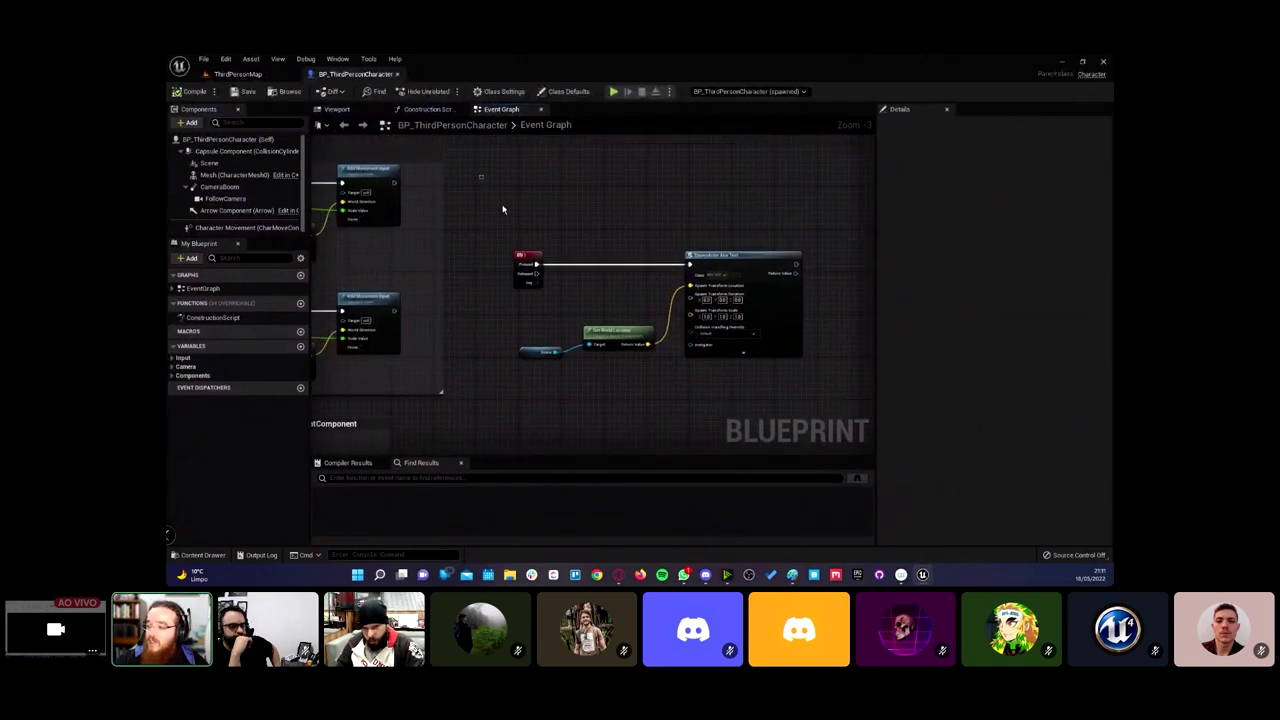
drag(503, 209, 793, 430)
key(c)
text(spawn bo)
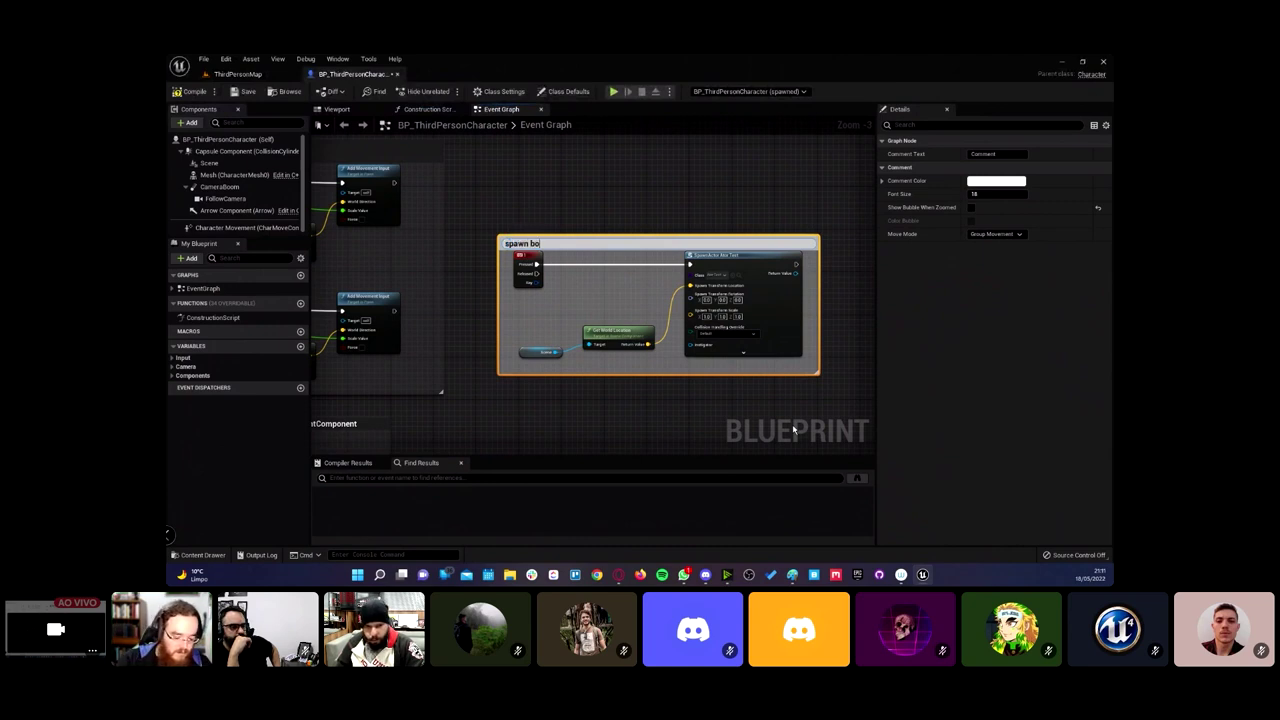
text(mba)
key(Return)
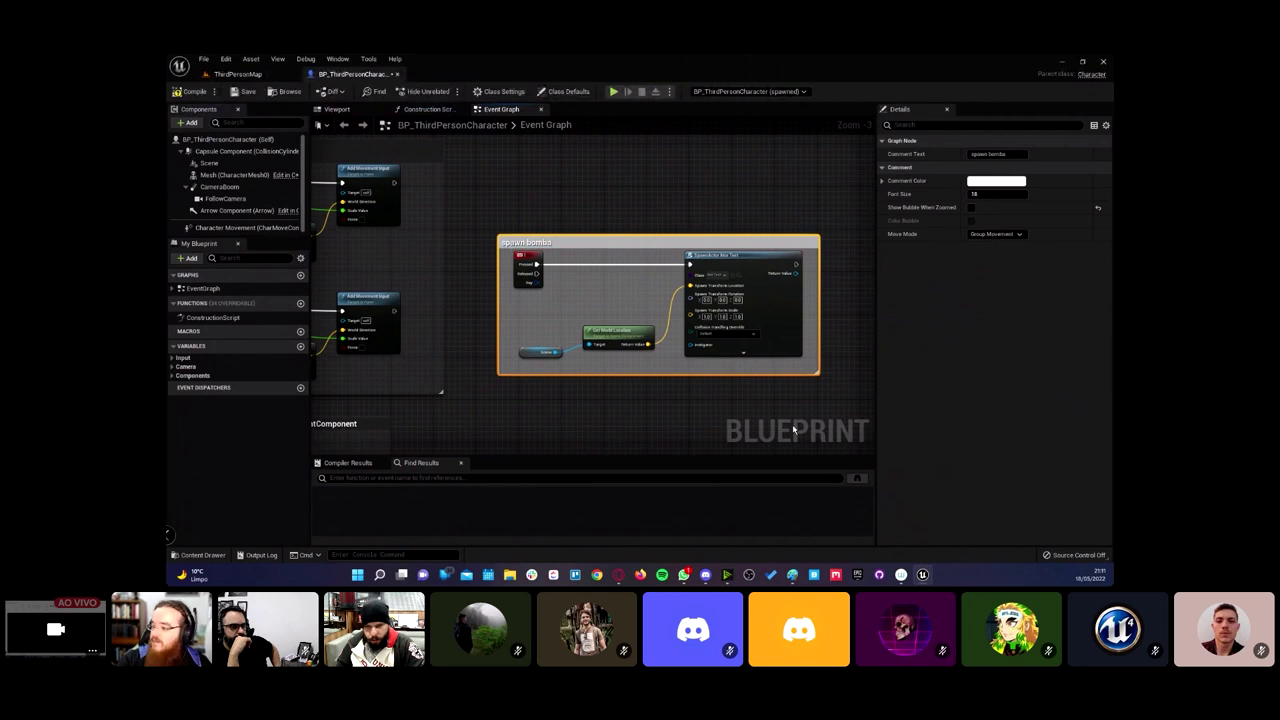
Step: Deselect the comment, return to the ThirdPersonMap level and frame the selected AtorTest3 actor
right_drag(936, 429, 980, 477)
click(623, 237)
right_drag(623, 237, 537, 203)
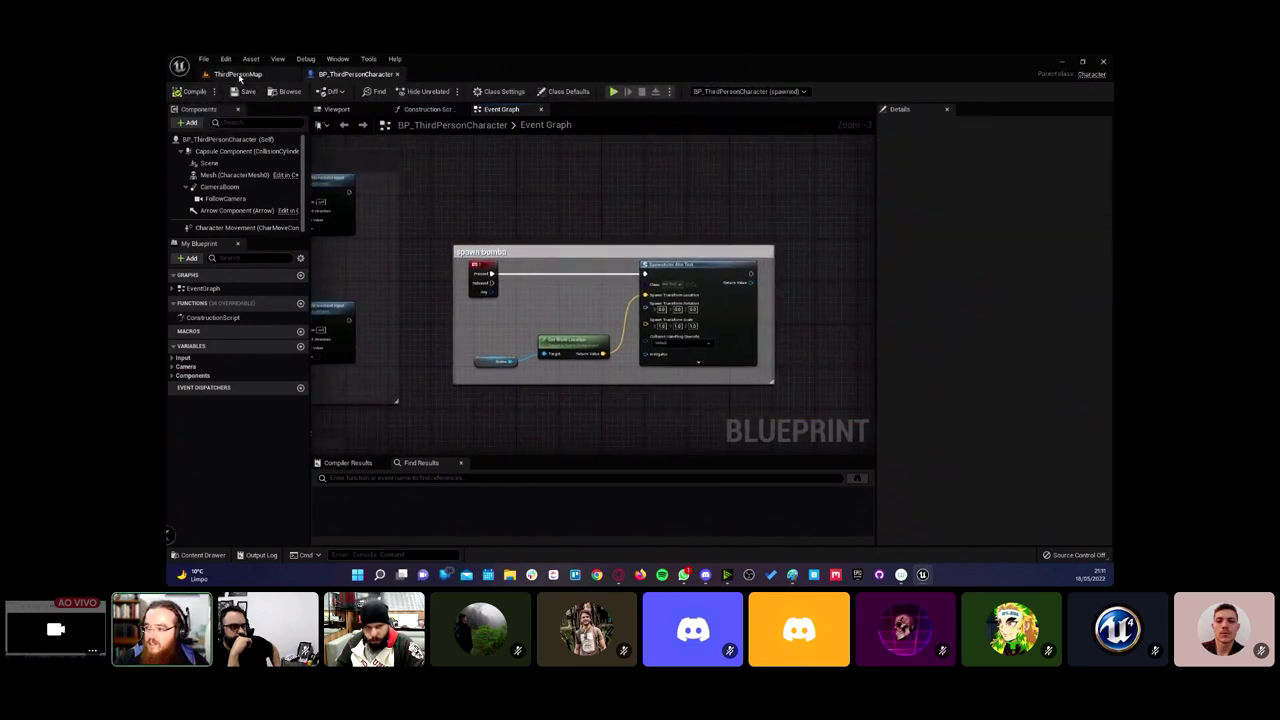
click(238, 75)
key(f)
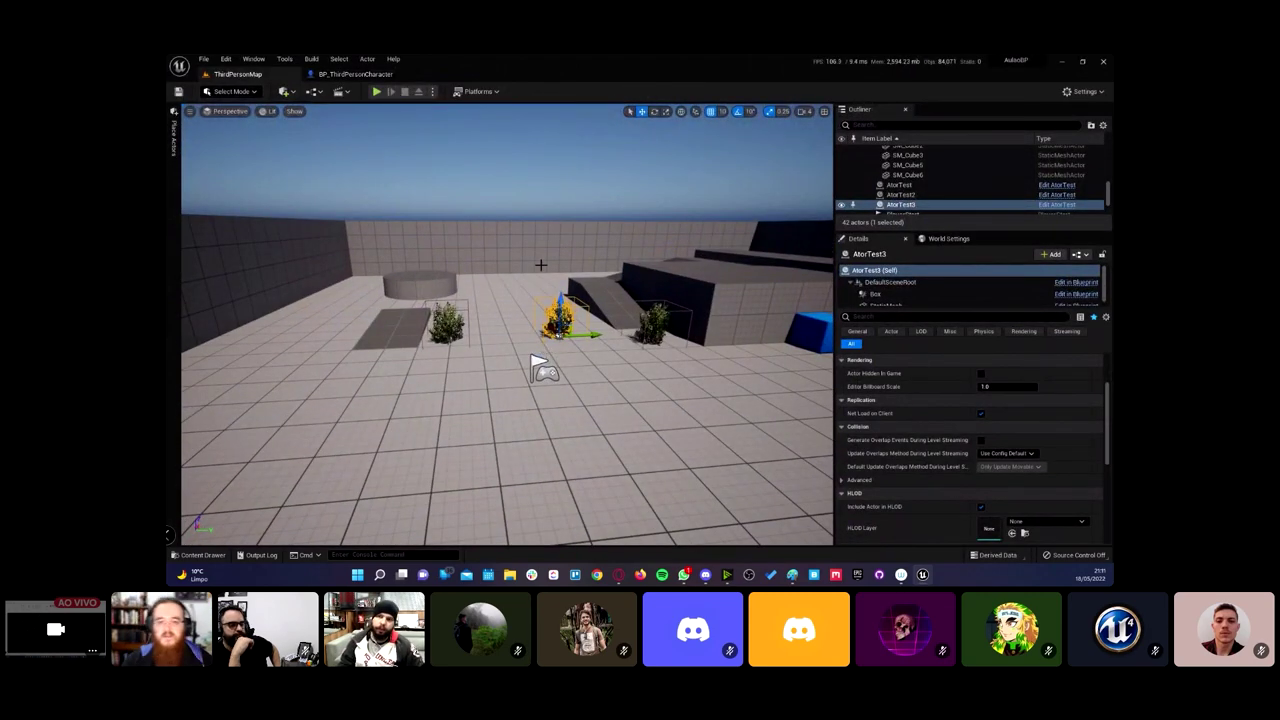
Step: Orbit the level view around the AtorTest3 actor
alt+drag(252, 476, 553, 293)
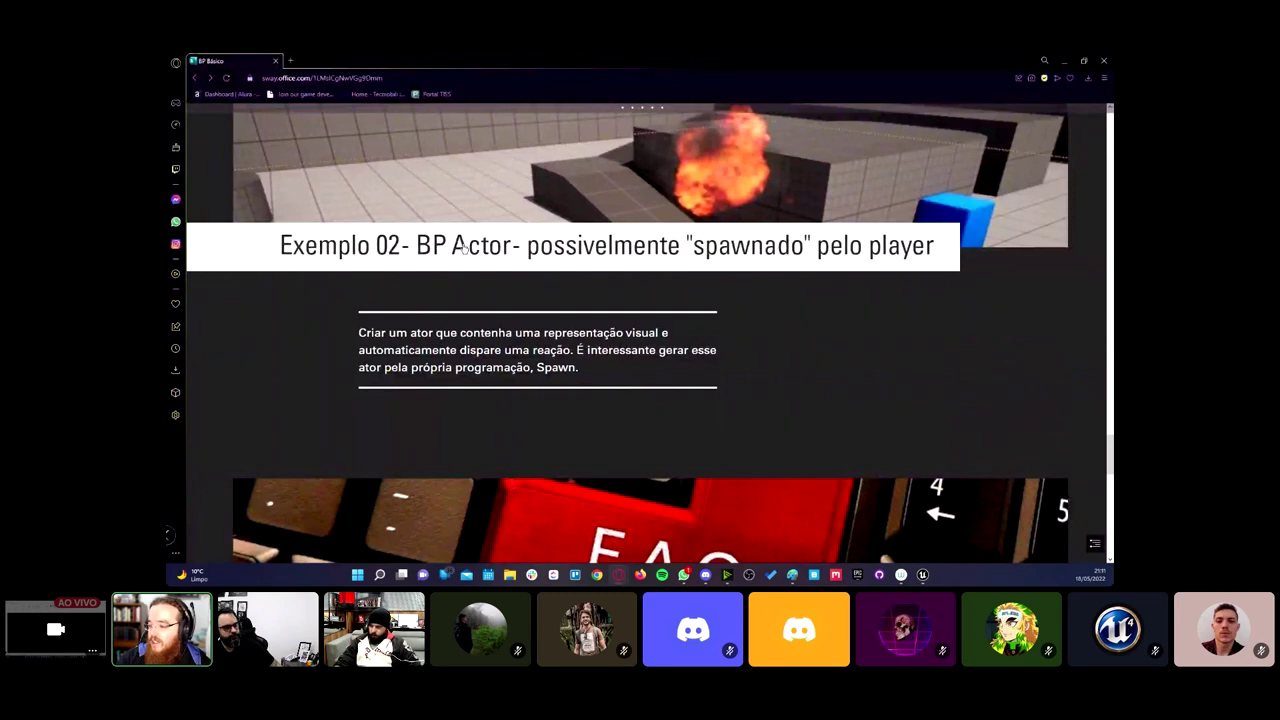
Step: Scroll the BP Básico Sway presentation back to 'O que são BP?', then minimize the browser
scroll(464, 248, down, 5)
scroll(400, 320, down, 3)
scroll(357, 375, down, 3)
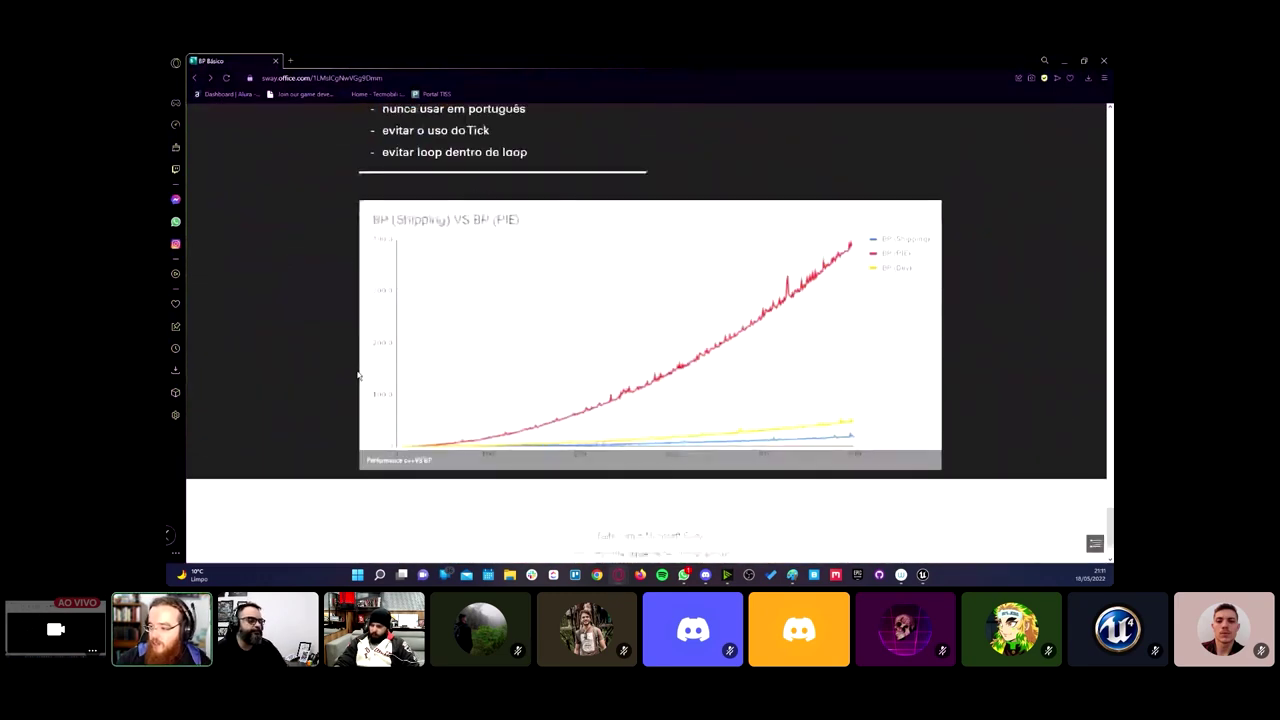
scroll(357, 375, up, 2)
scroll(358, 376, up, 3)
scroll(360, 377, up, 3)
scroll(365, 378, up, 5)
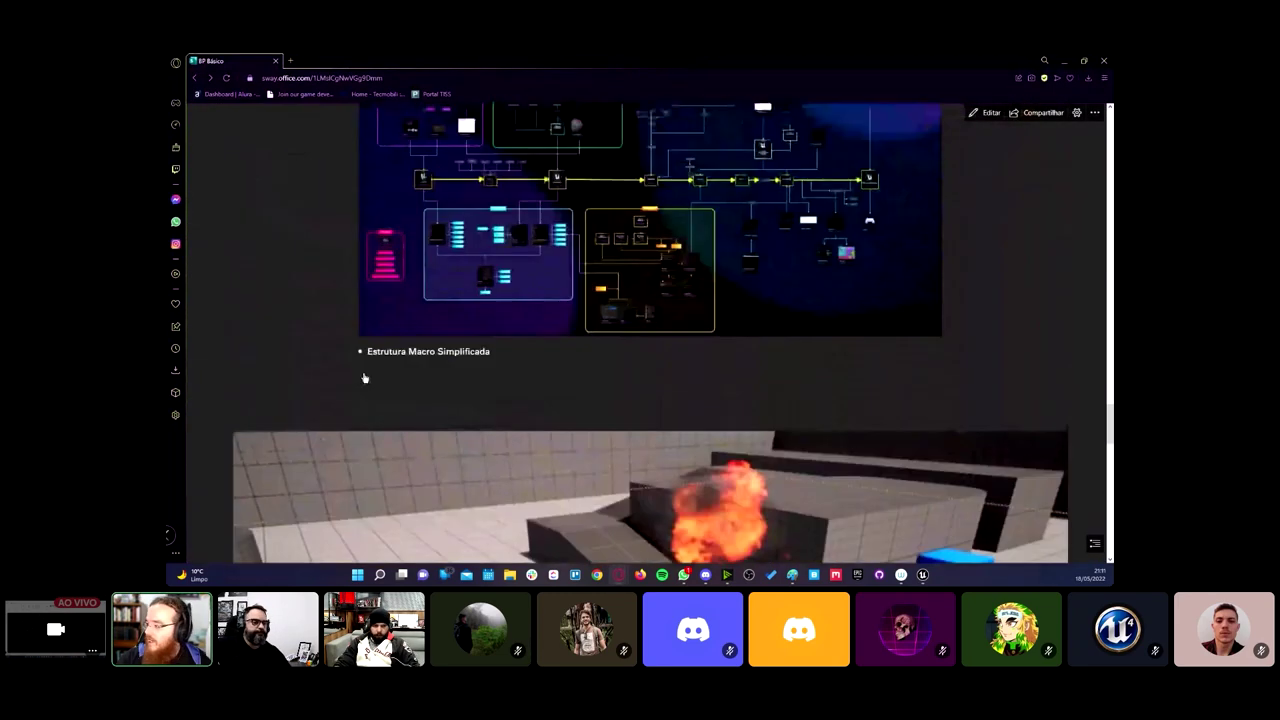
scroll(370, 380, up, 3)
scroll(414, 343, down, 2)
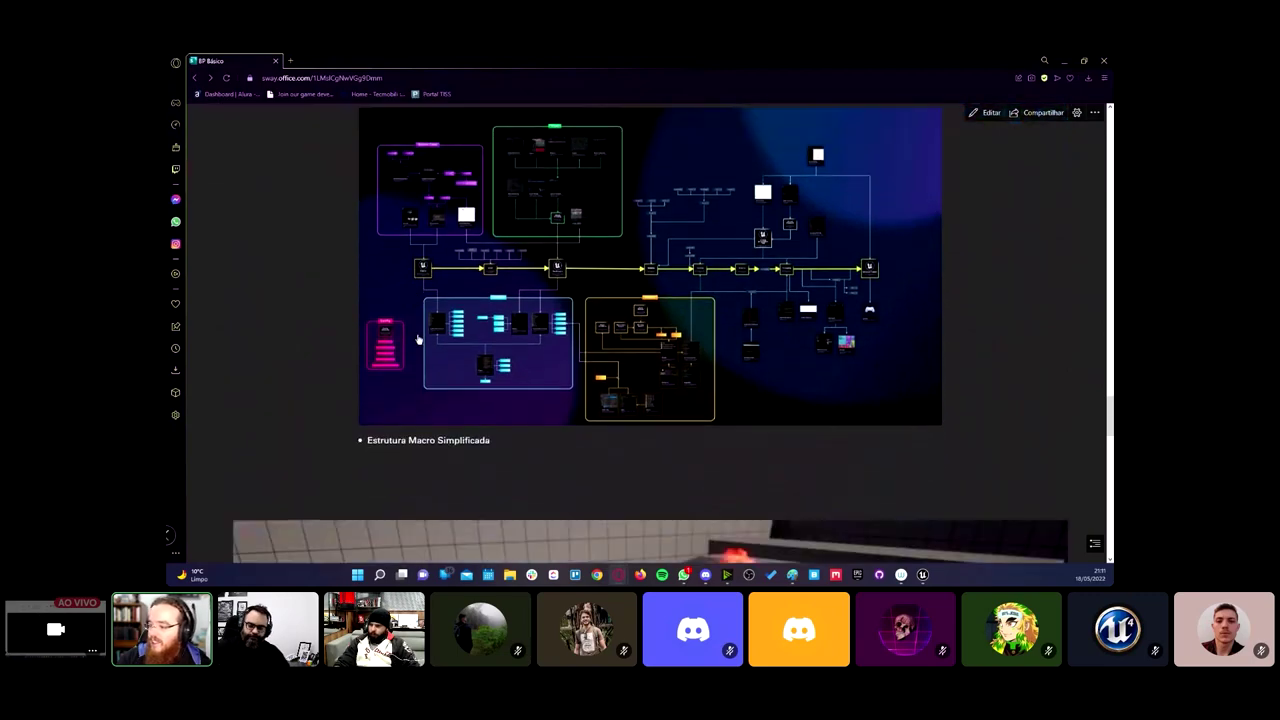
scroll(420, 345, up, 6)
scroll(426, 347, up, 4)
scroll(426, 347, up, 5)
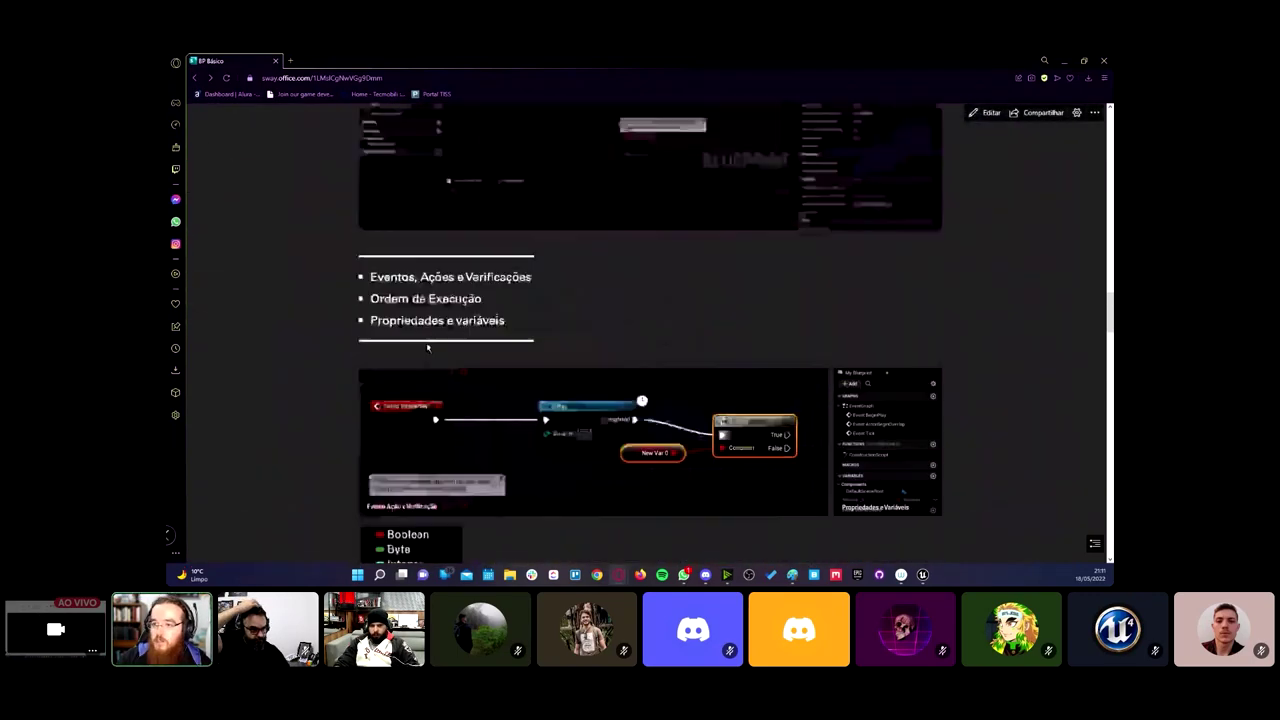
scroll(428, 346, up, 5)
scroll(428, 346, up, 3)
scroll(431, 345, up, 3)
scroll(431, 345, up, 3)
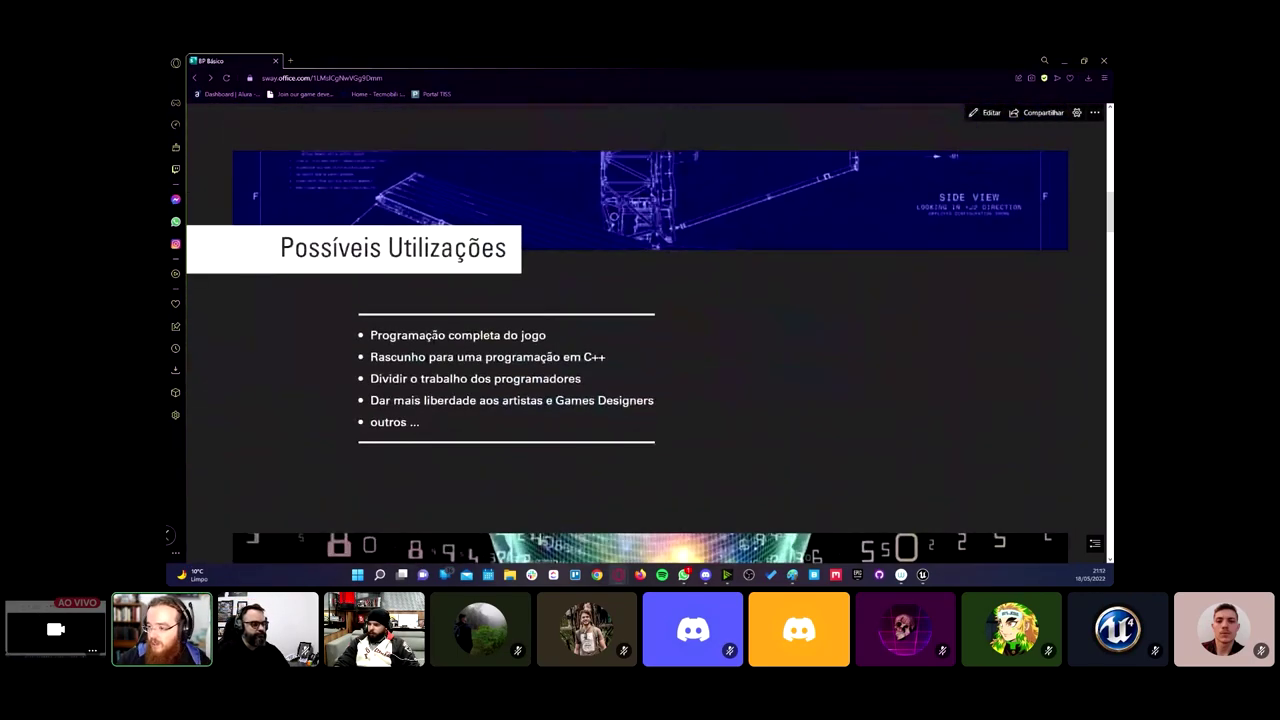
scroll(431, 345, up, 3)
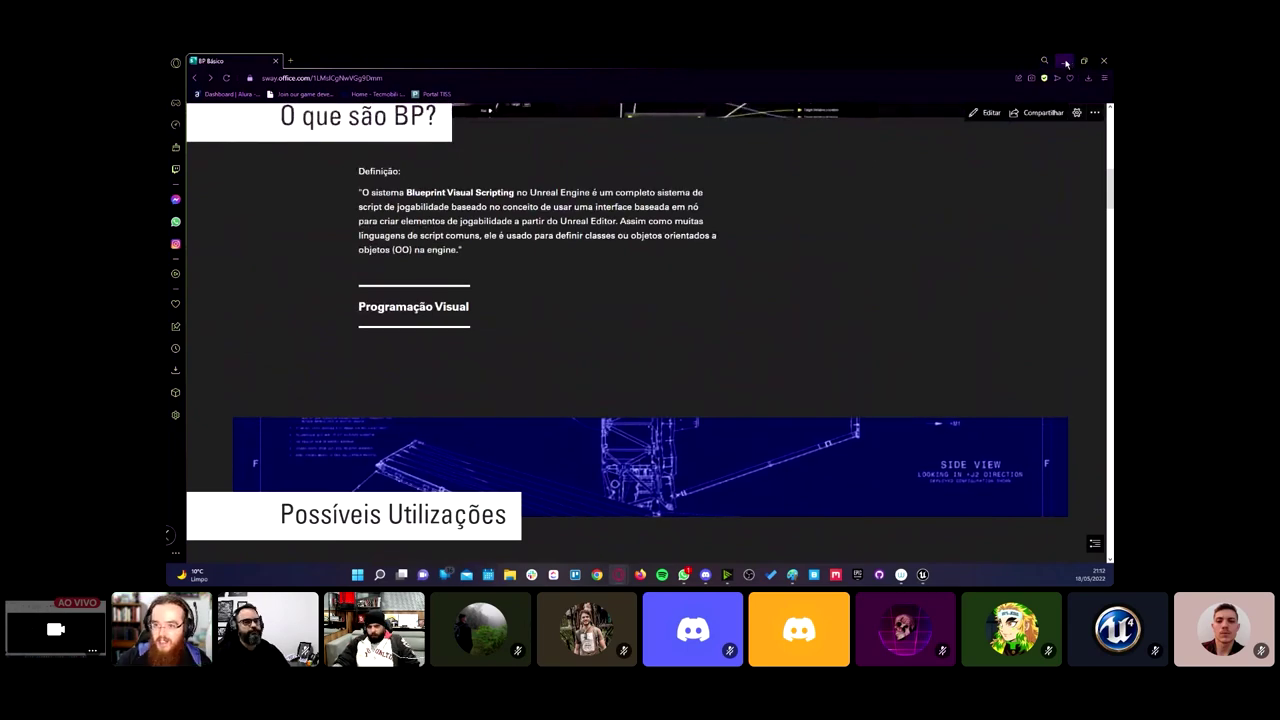
click(1066, 62)
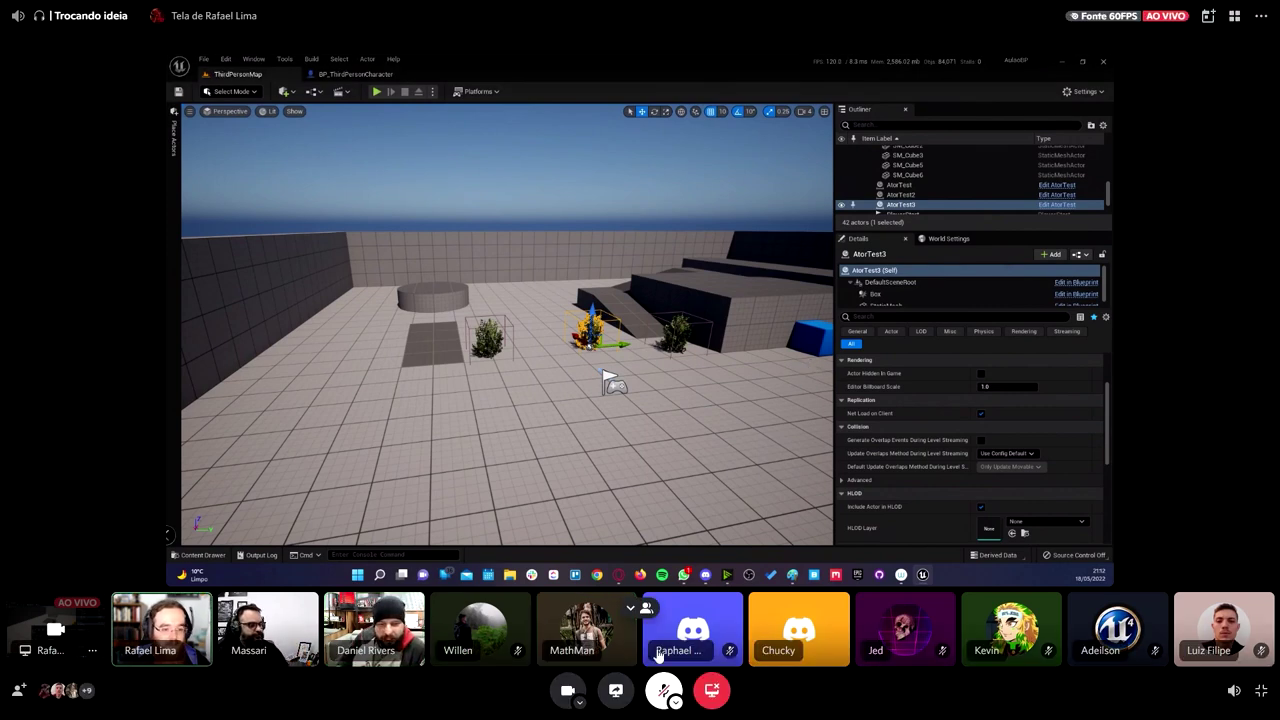
Step: Unmute the microphone in the Discord voice call
click(658, 698)
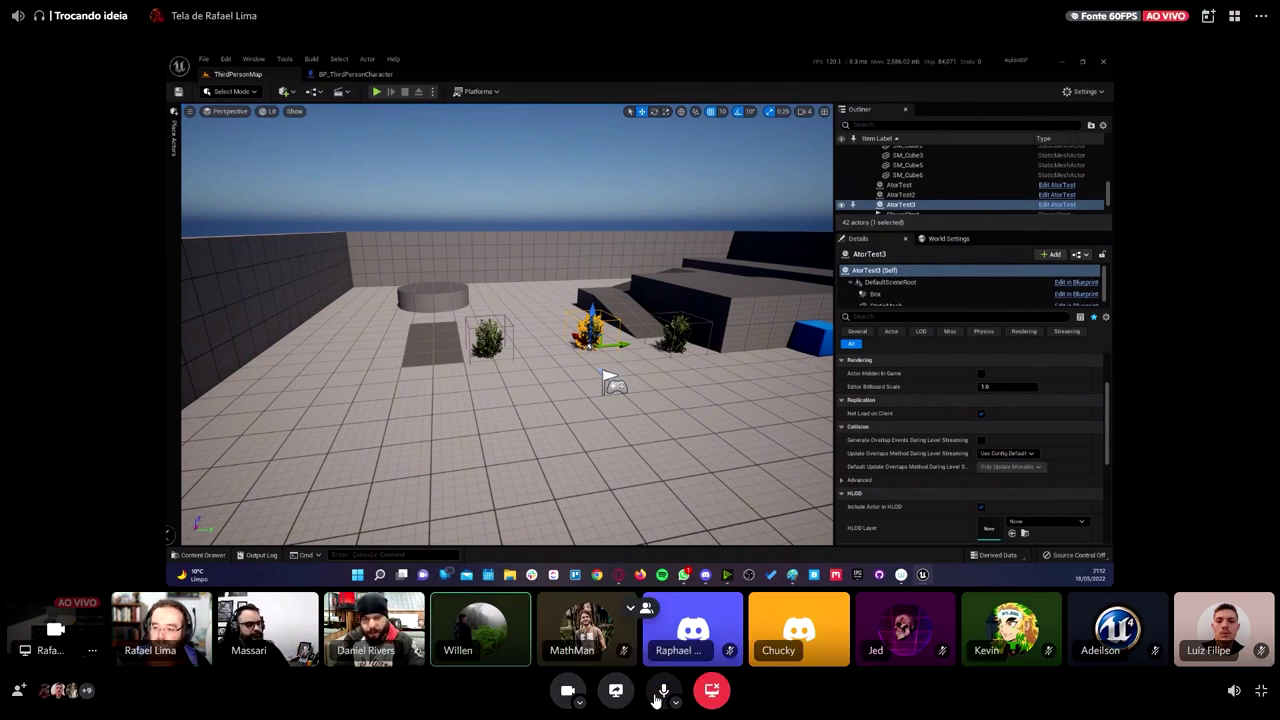